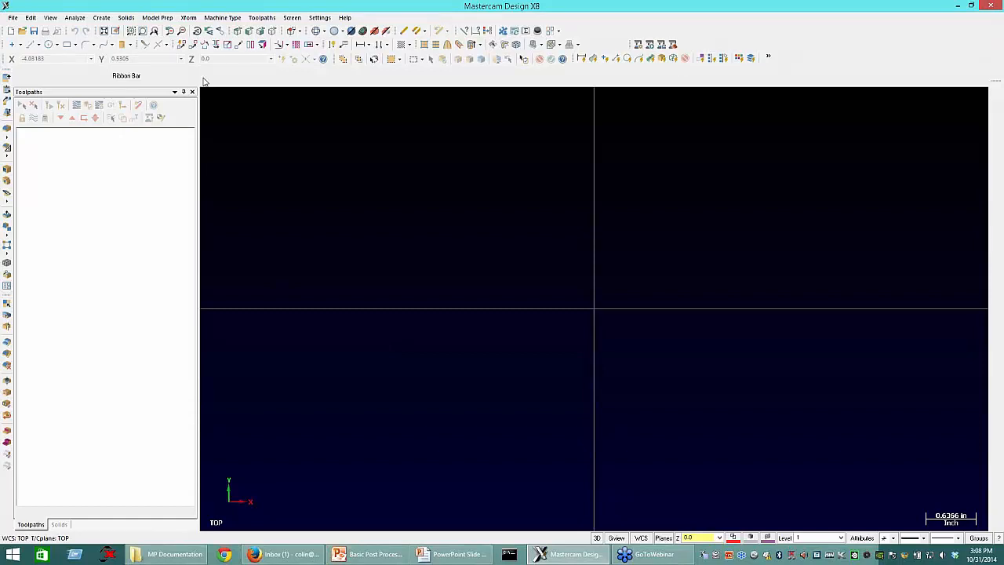
# Step: Set the mill machine definition to GENERIC HAAS 3X MILL
pyautogui.click(221, 19)
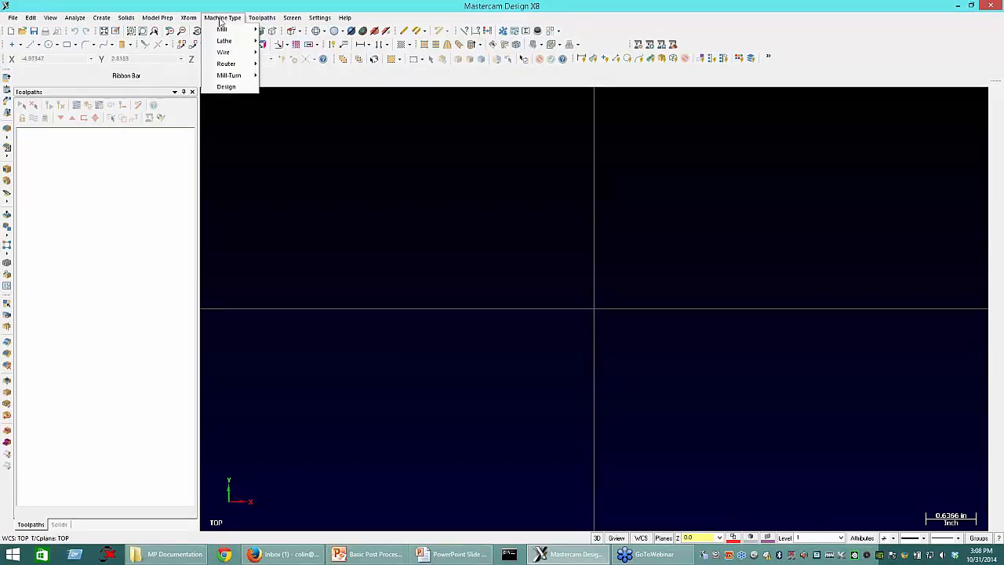
pyautogui.moveTo(225, 29)
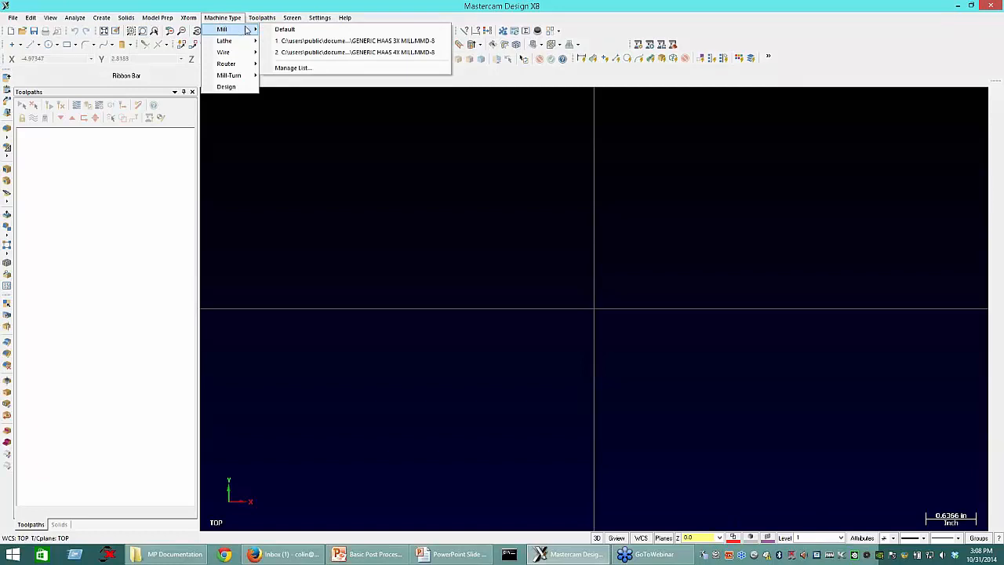
pyautogui.click(337, 41)
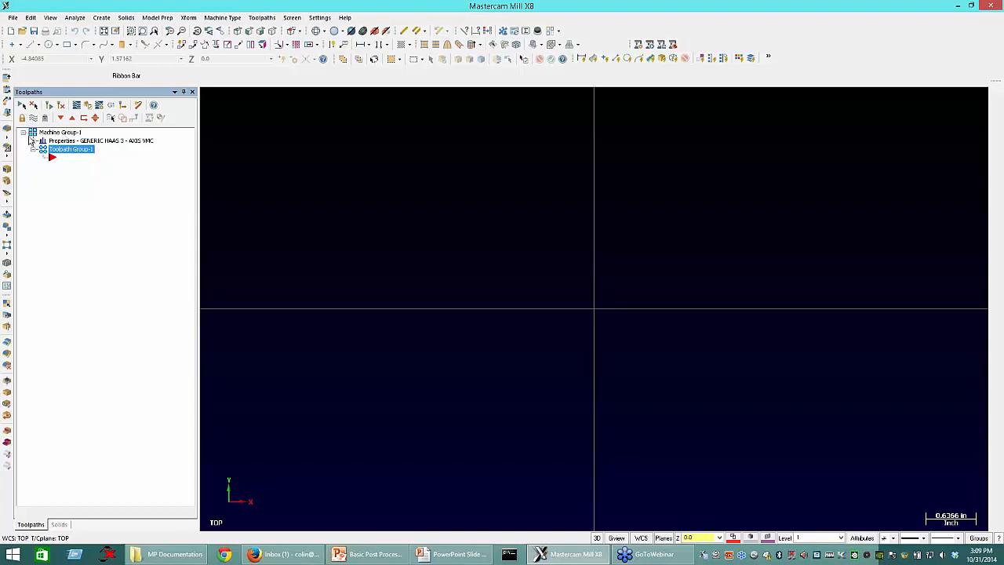
# Step: Review the machine group's file properties, including the machine definition, control, post and libraries
pyautogui.click(33, 141)
pyautogui.click(33, 141)
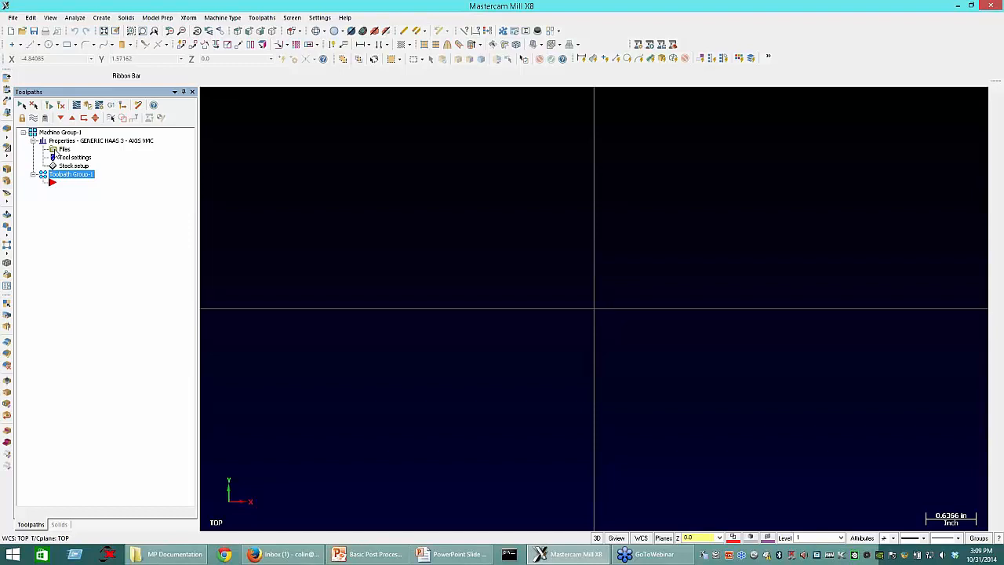
pyautogui.click(58, 156)
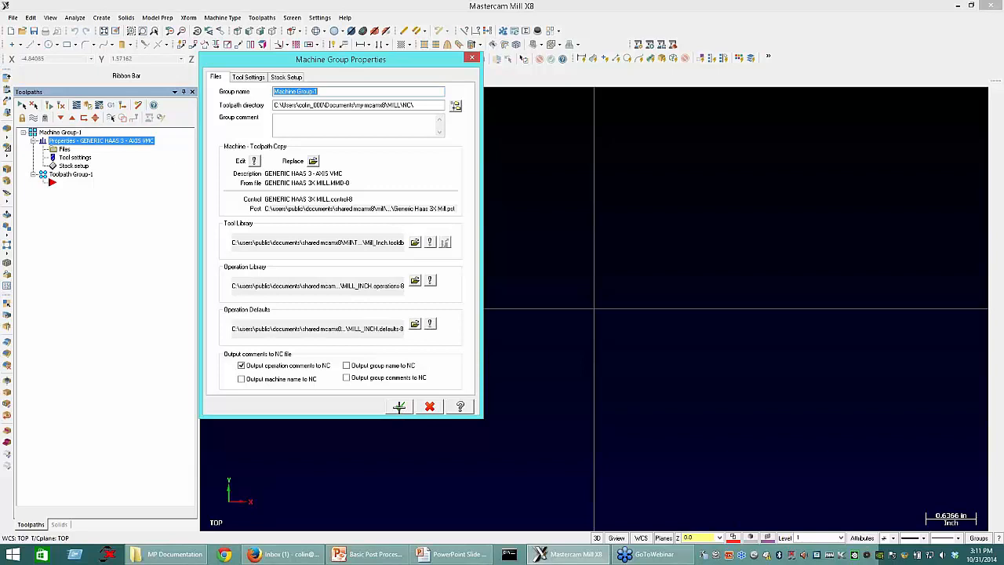
pyautogui.click(399, 406)
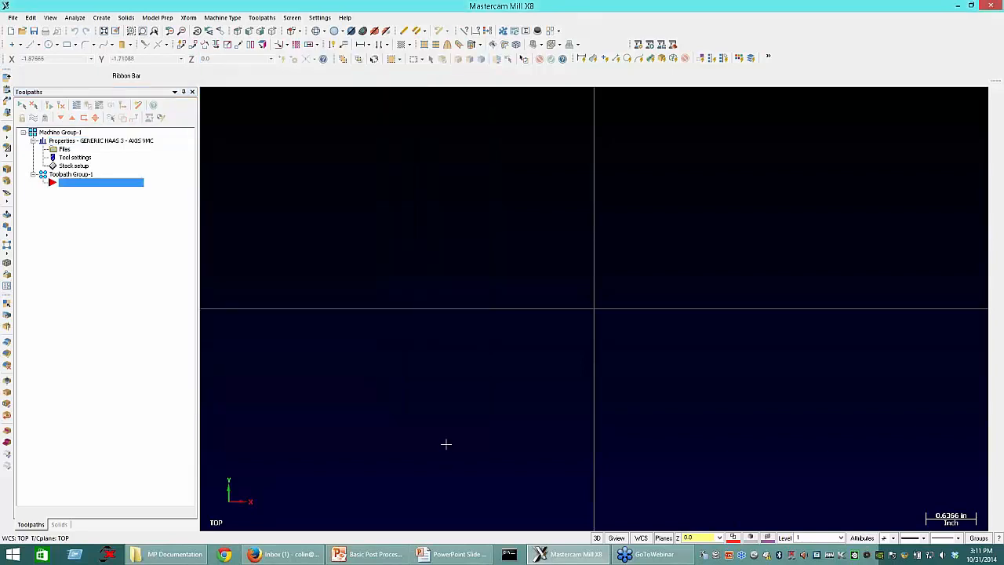
# Step: Draw a 6 by 4 inch rectangle with its lower-left corner at the origin
pyautogui.scroll(-3, 395, 478)
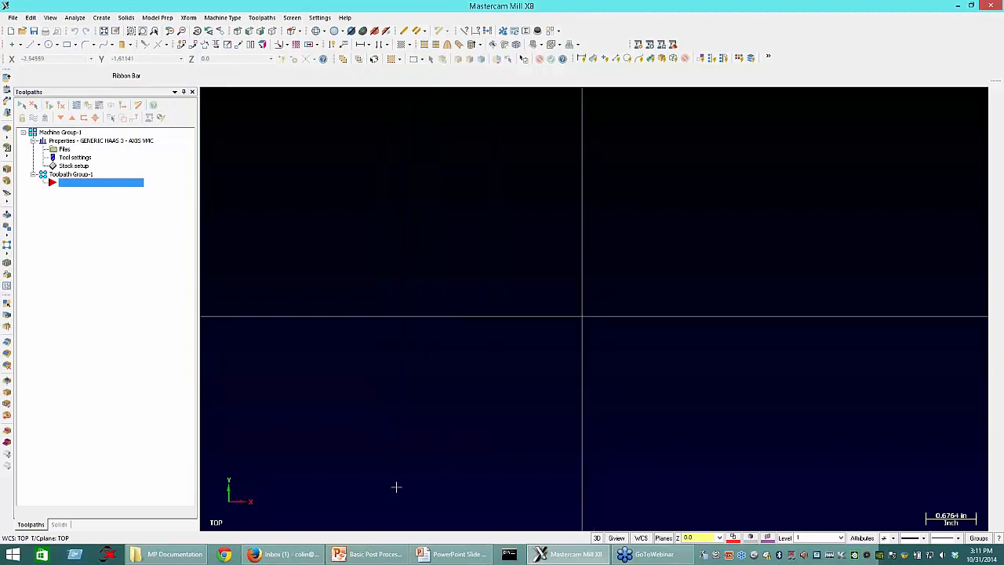
pyautogui.click(67, 44)
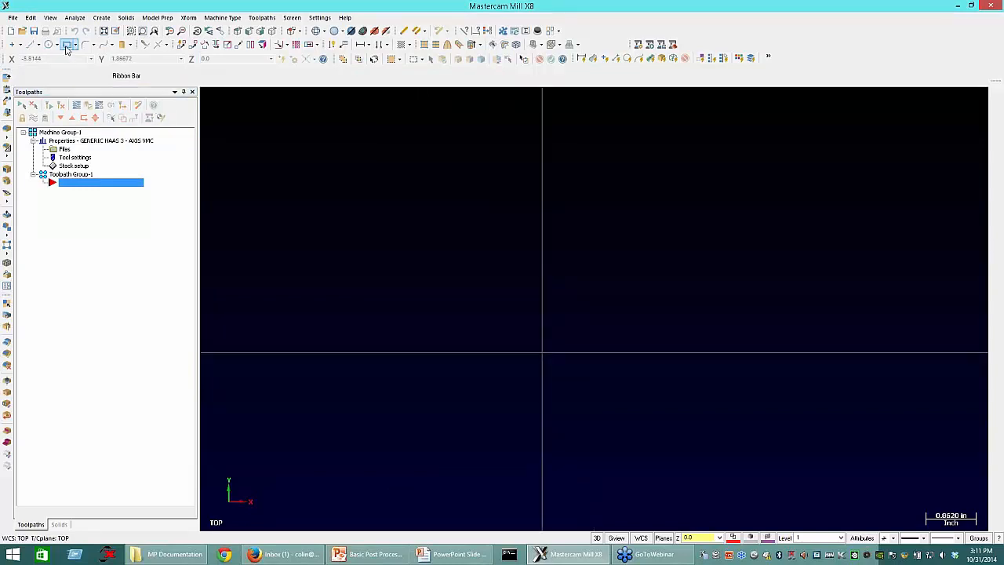
pyautogui.click(542, 352)
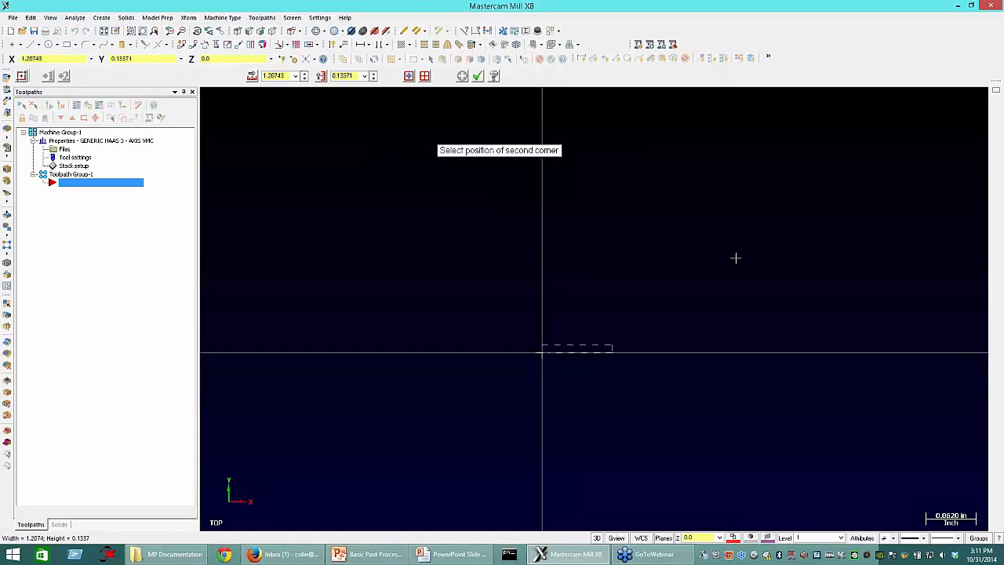
pyautogui.click(791, 197)
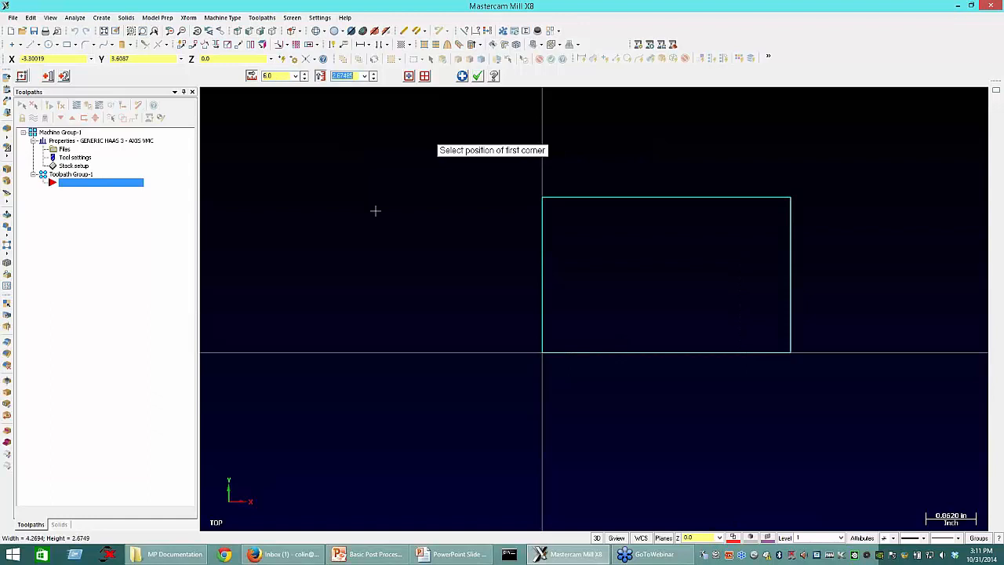
pyautogui.write('4')
pyautogui.press('Return')
pyautogui.scroll(-1, 256, 410)
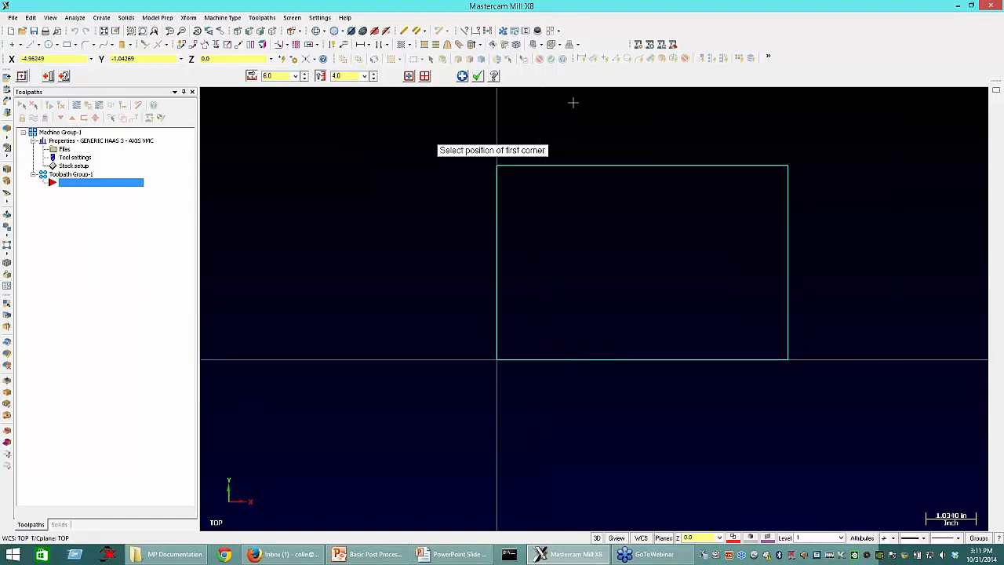
pyautogui.click(478, 76)
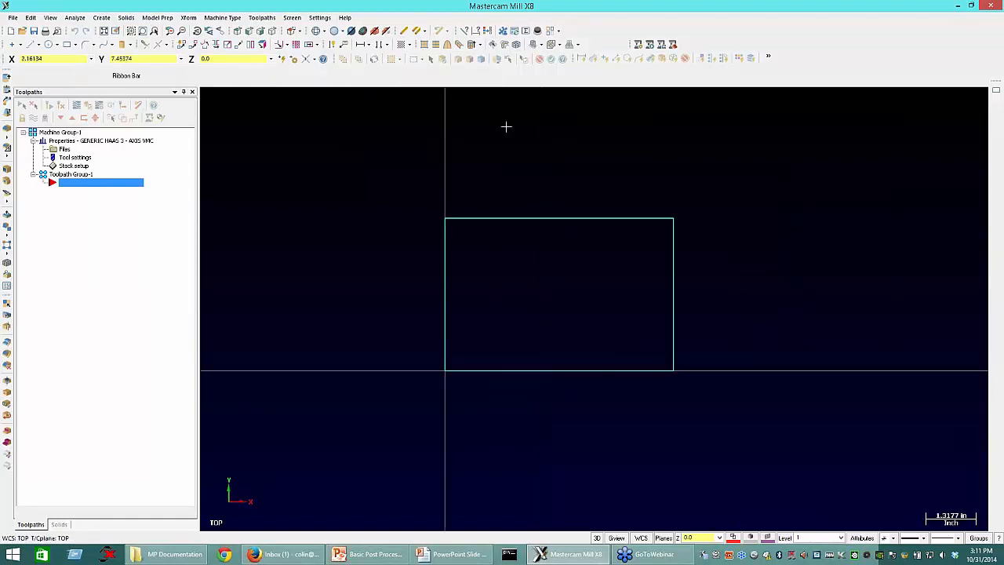
# Step: Create a 0.25 inch diameter circle centred at X 0.5, Y 0.5 inside the rectangle
pyautogui.click(48, 44)
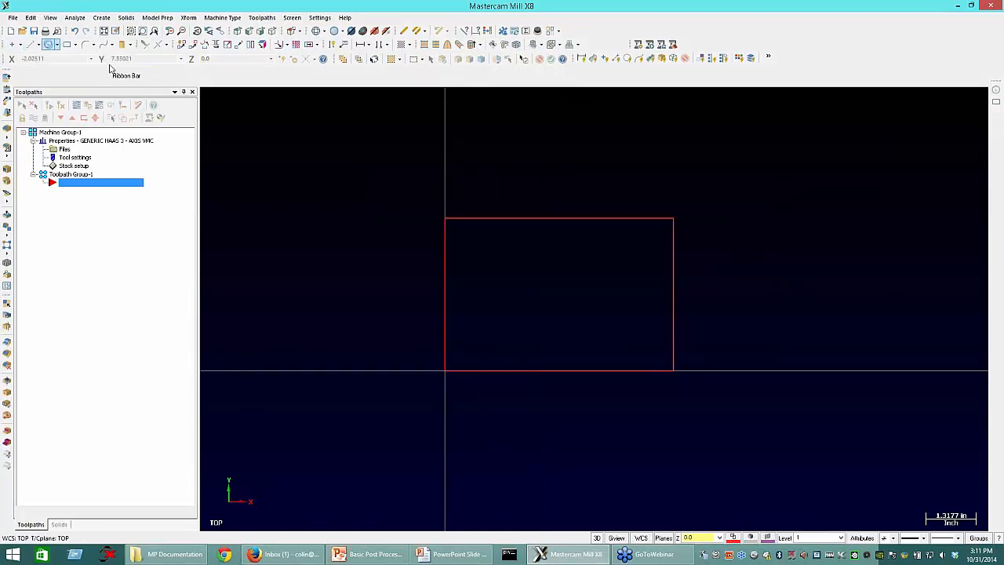
pyautogui.click(436, 391)
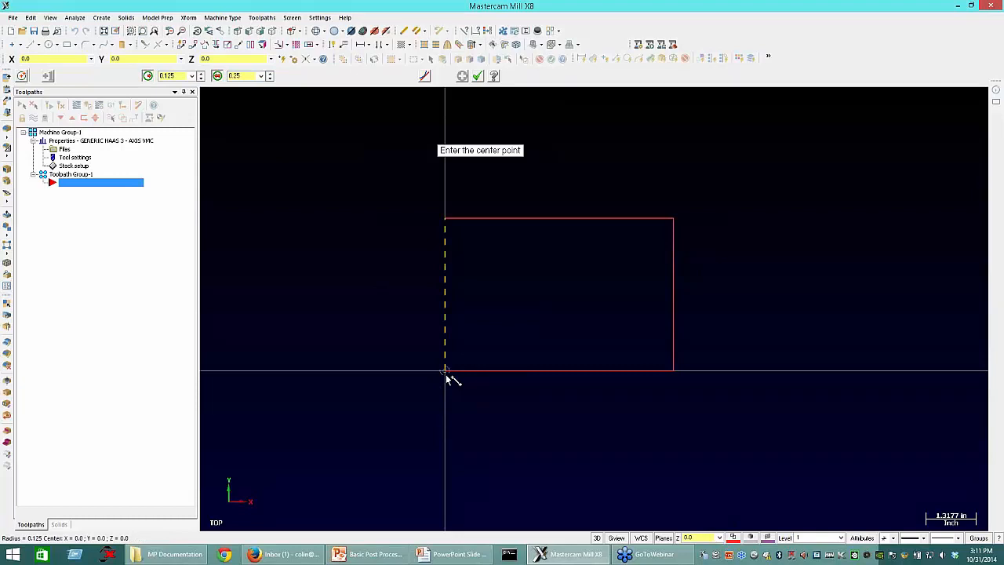
pyautogui.press('space')
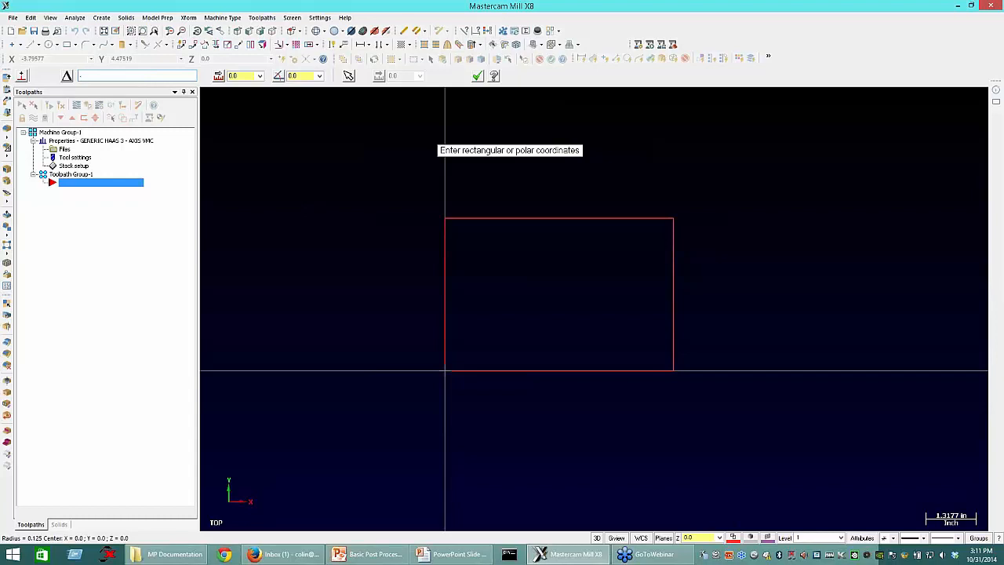
pyautogui.write('5,5')
pyautogui.press('Return')
pyautogui.click(462, 76)
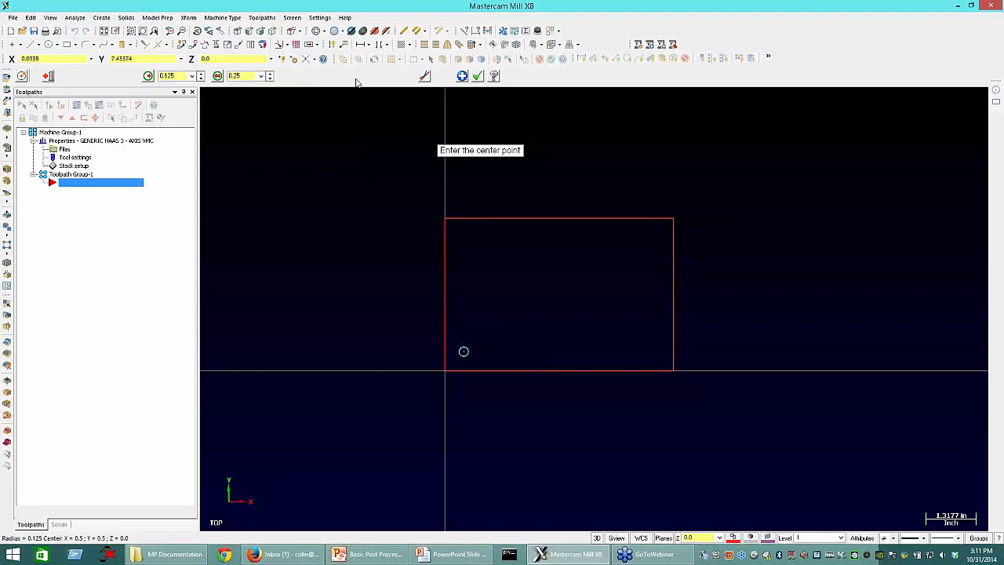
# Step: Create a second circle of 0.25 inch diameter centred at X 0.5, Y 3.5
pyautogui.click(261, 76)
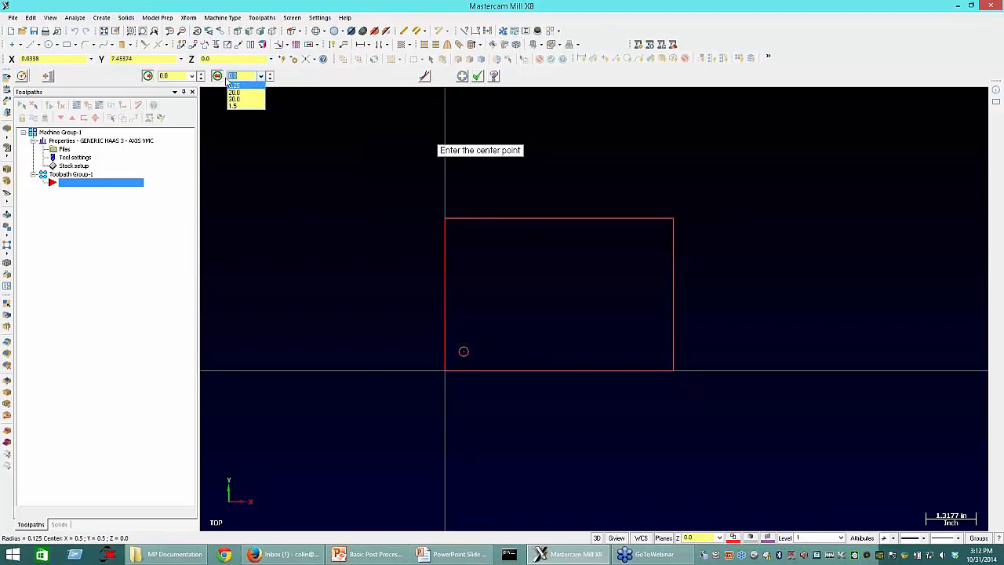
pyautogui.click(235, 89)
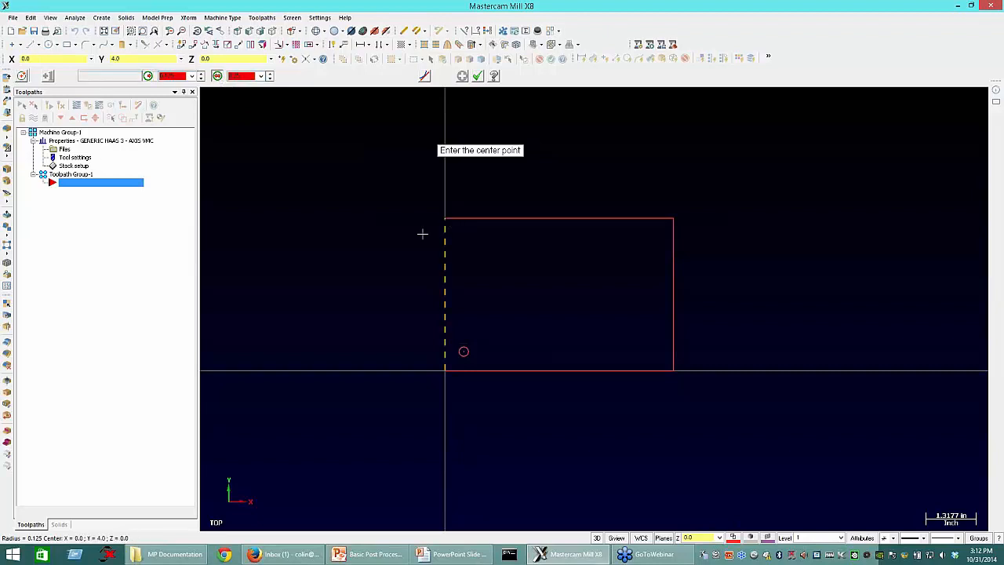
pyautogui.press('space')
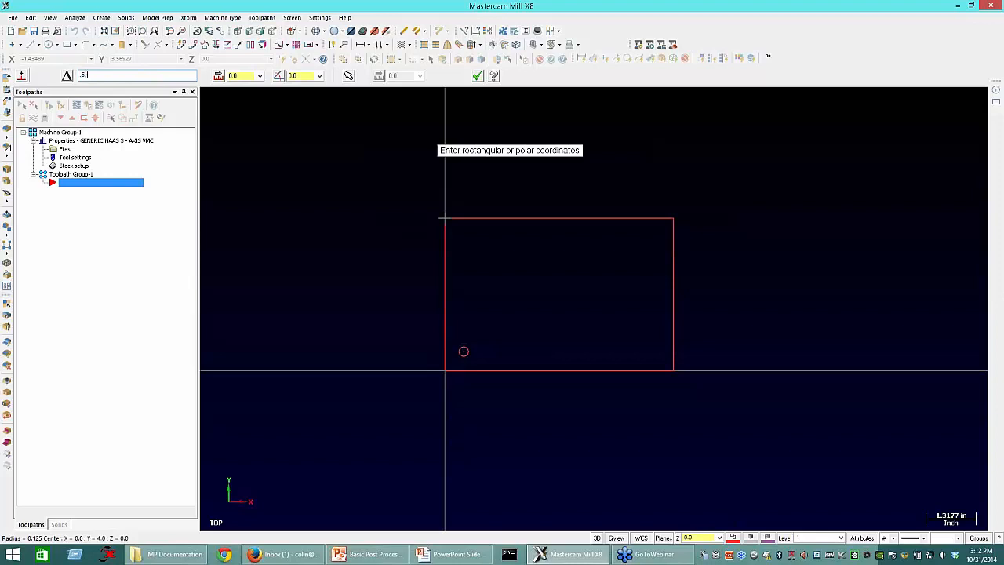
pyautogui.press('Return')
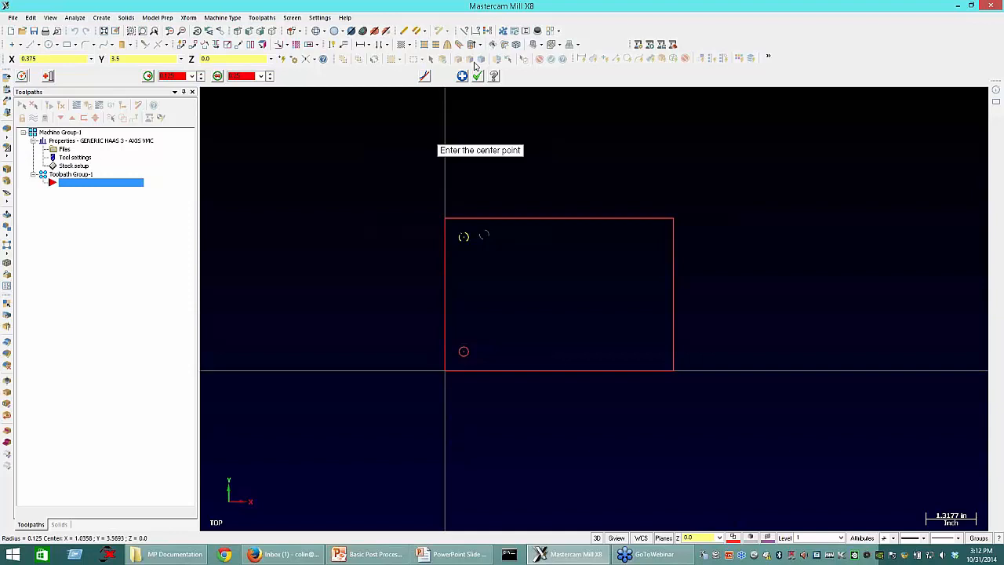
pyautogui.click(477, 75)
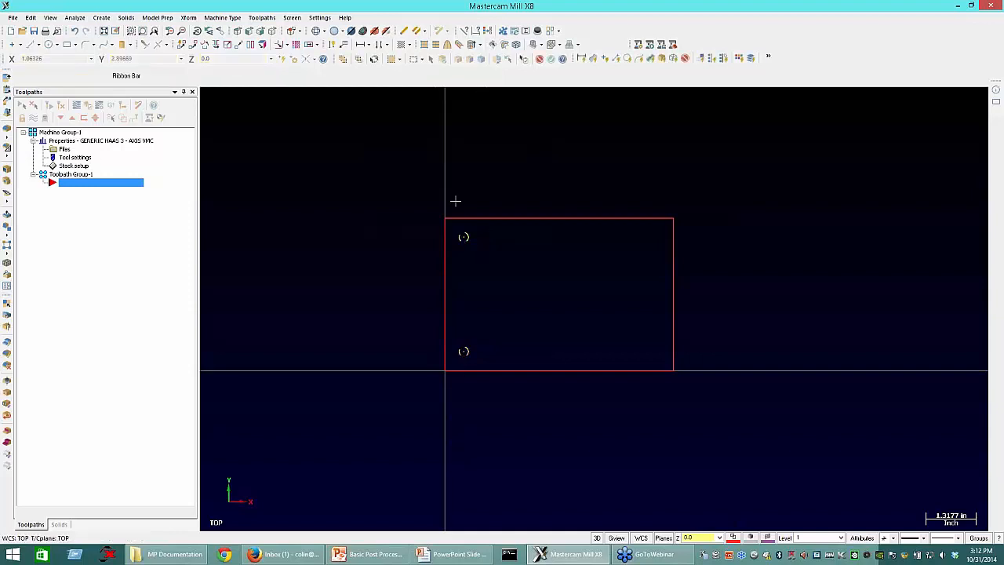
# Step: Mirror both circles as copies about the rectangle's vertical centreline at X 3.0
pyautogui.click(189, 18)
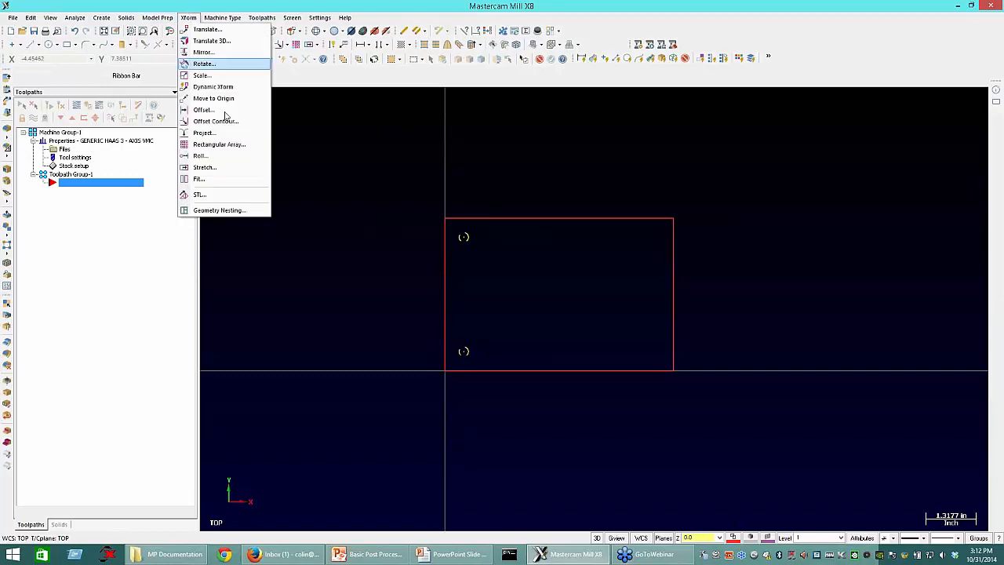
pyautogui.click(210, 53)
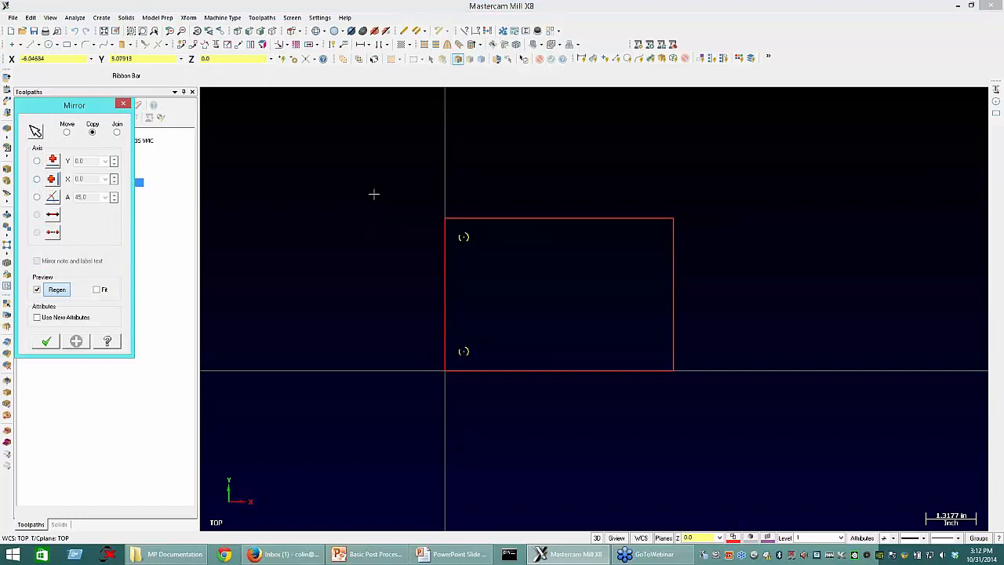
pyautogui.click(558, 218)
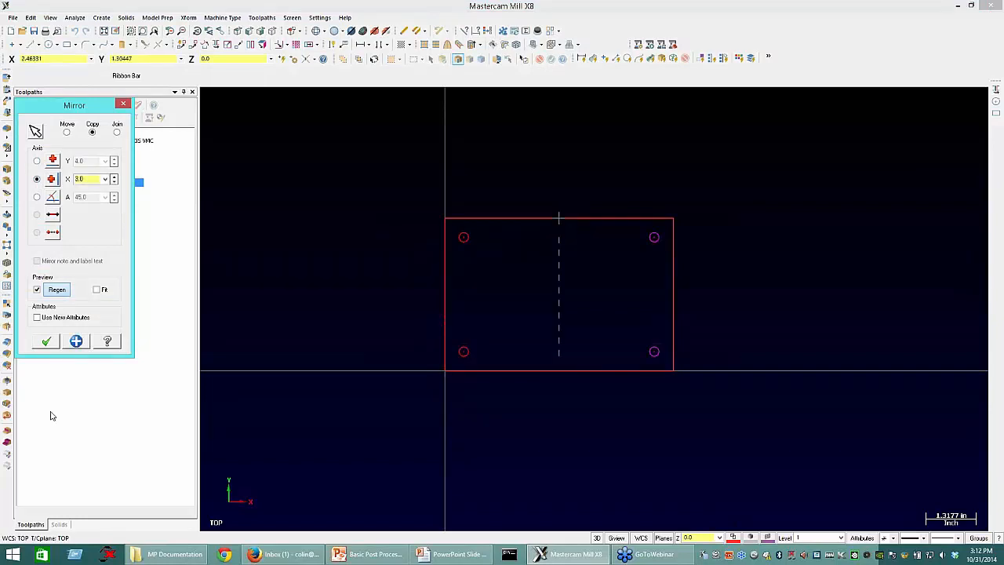
pyautogui.click(45, 342)
pyautogui.scroll(-1, 345, 436)
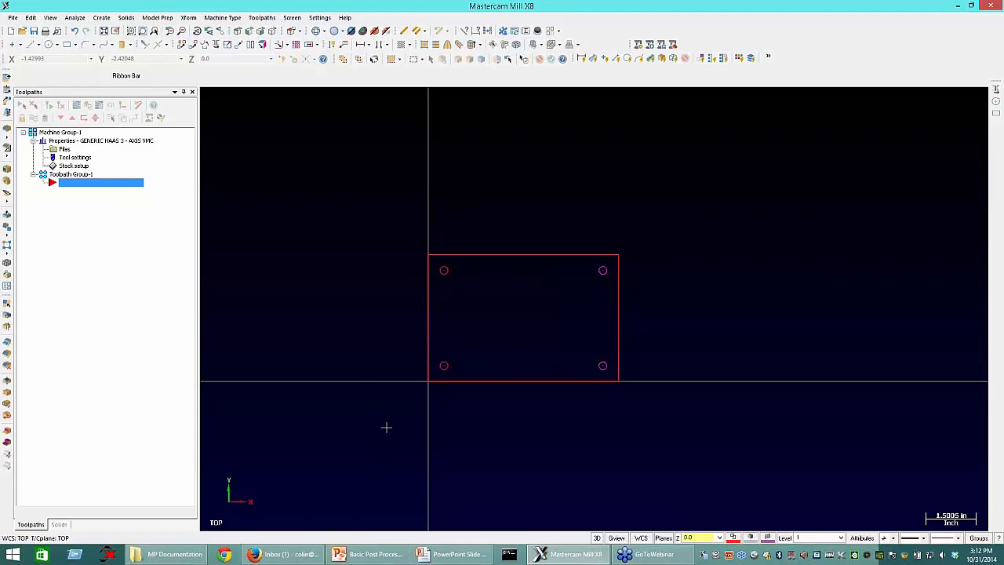
# Step: Start a 2D contour toolpath and chain the rectangle clockwise from its lower-left corner
pyautogui.moveTo(378, 348); pyautogui.dragTo(461, 335, button='middle')
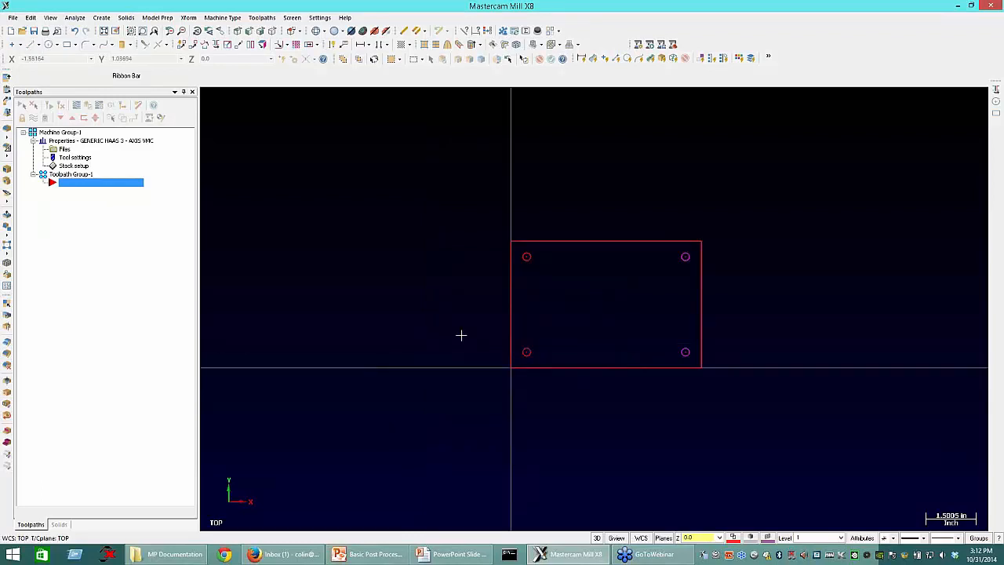
pyautogui.click(263, 19)
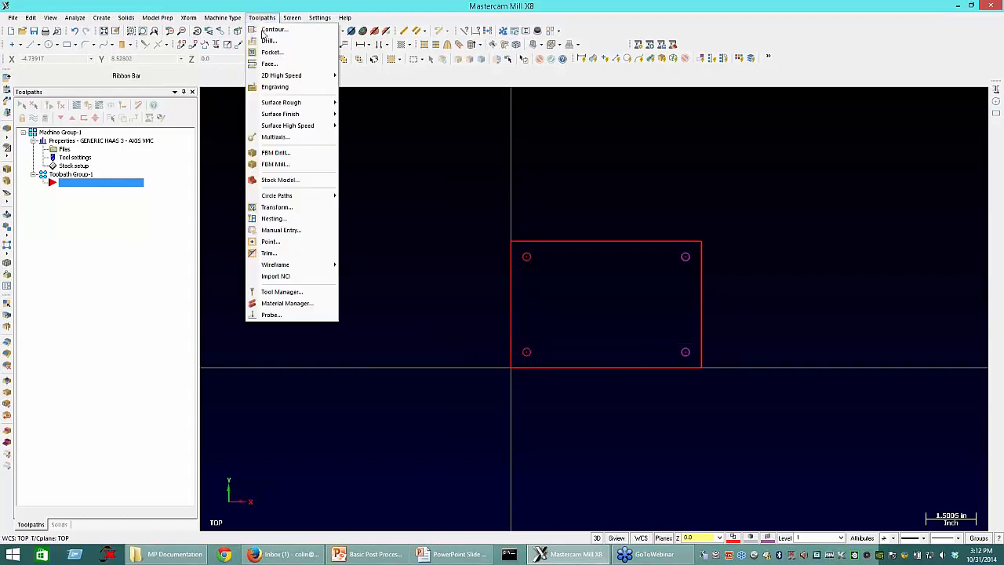
pyautogui.click(264, 41)
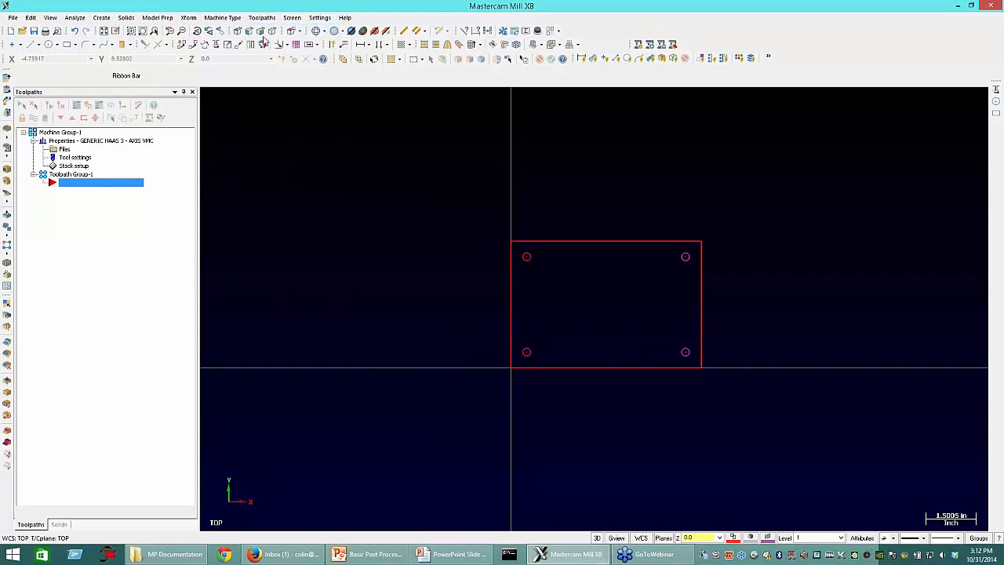
pyautogui.click(294, 173)
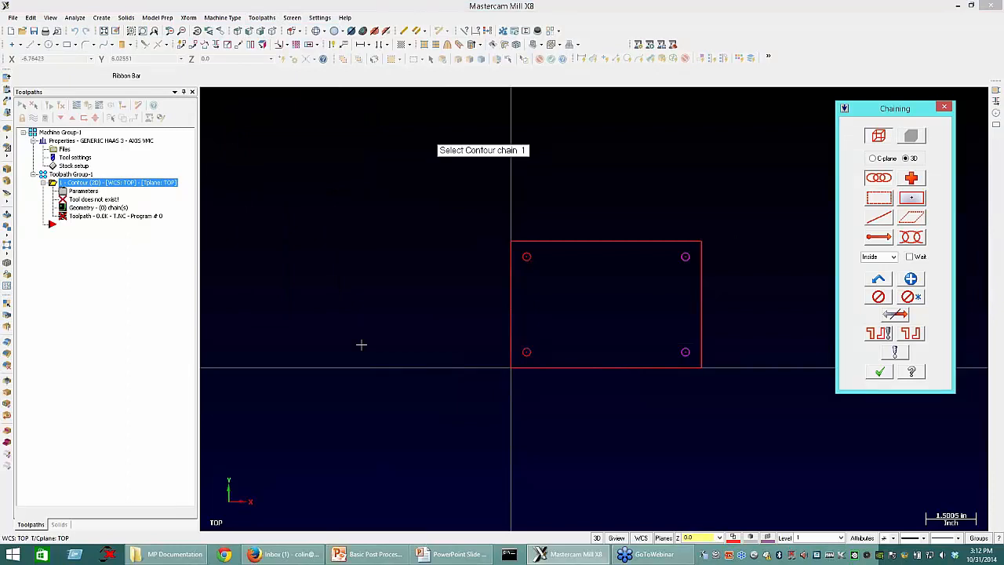
pyautogui.click(511, 360)
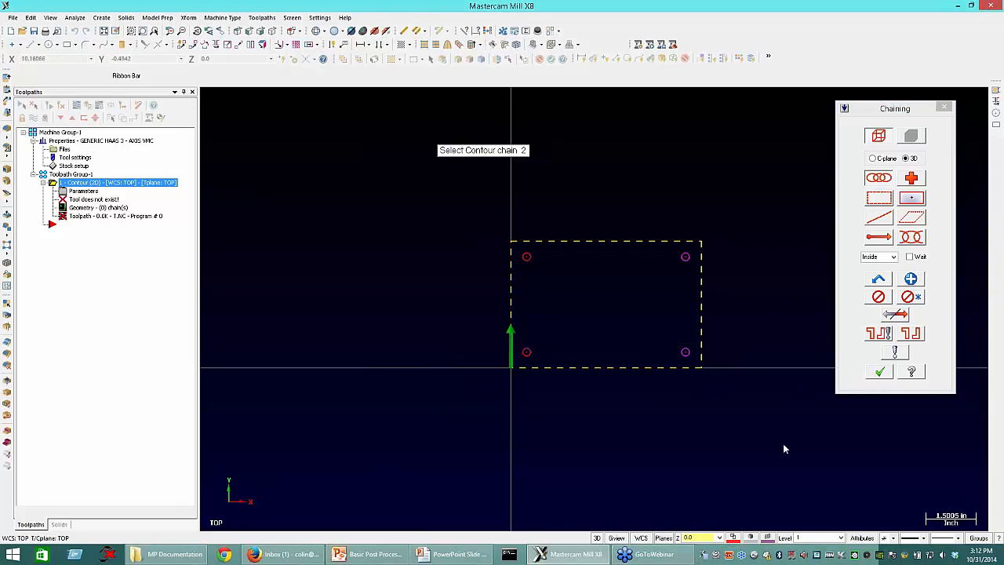
pyautogui.press('Return')
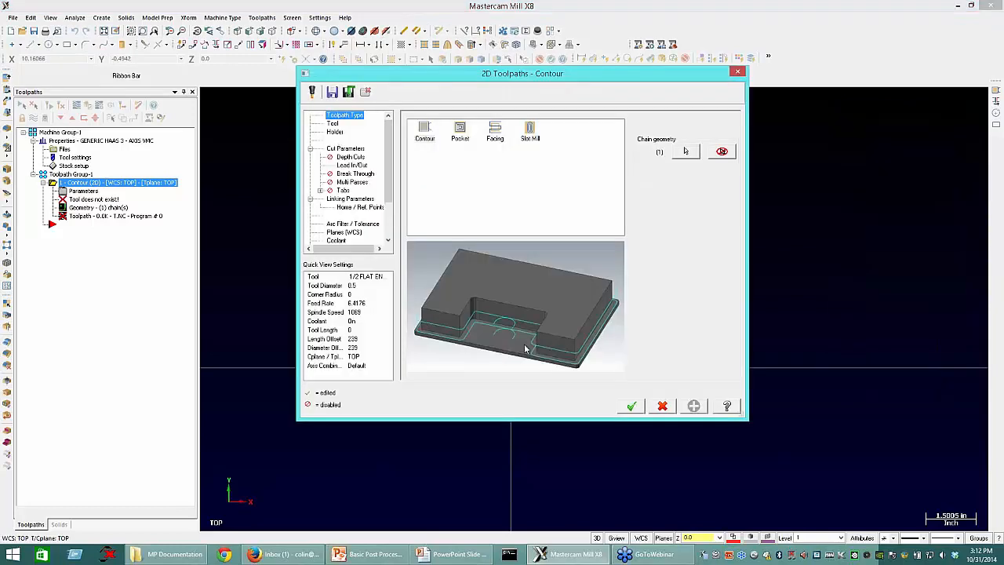
# Step: Filter the tool library to flat endmills and assign the 3/8 FLAT ENDMILL to the contour toolpath
pyautogui.click(332, 124)
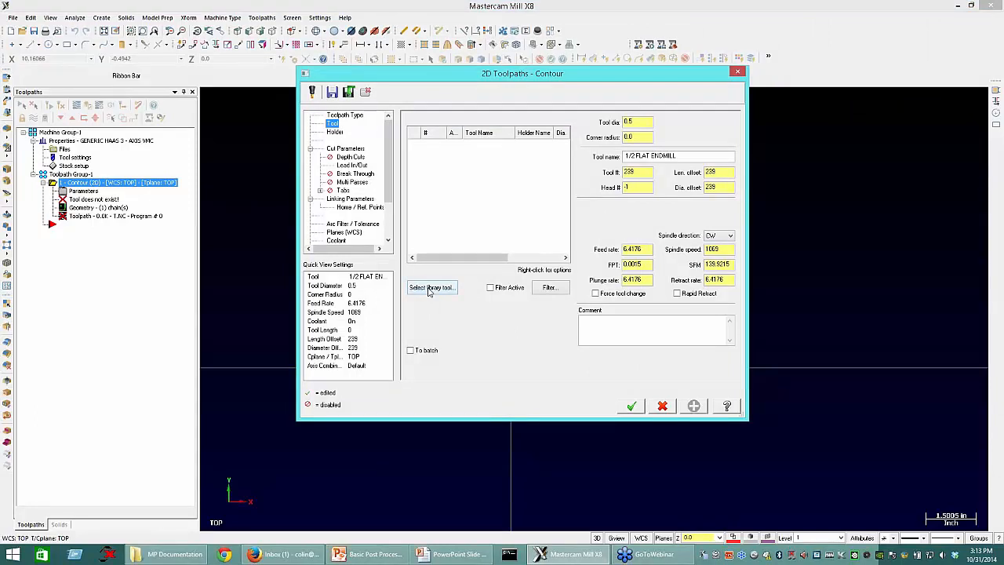
pyautogui.click(430, 288)
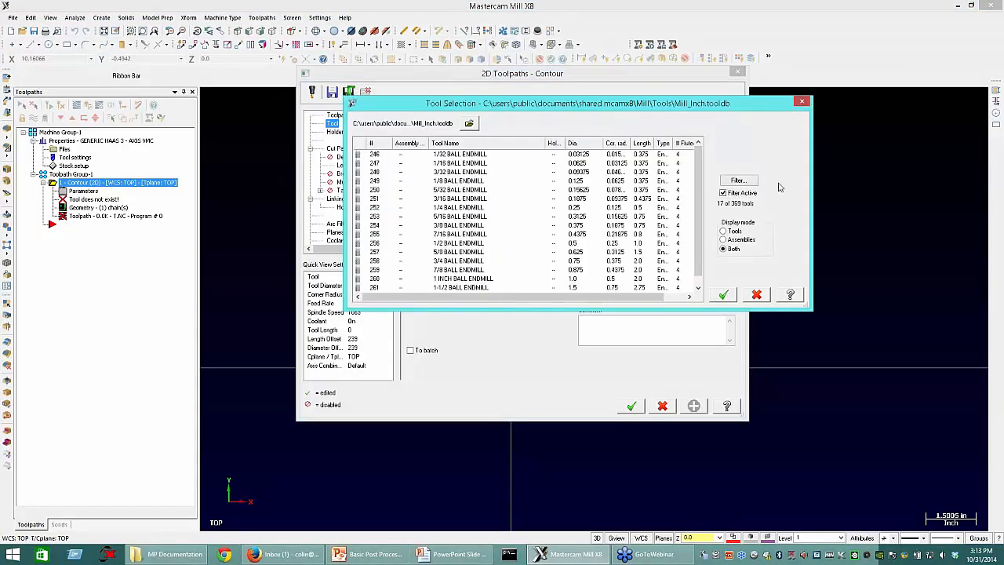
pyautogui.click(738, 180)
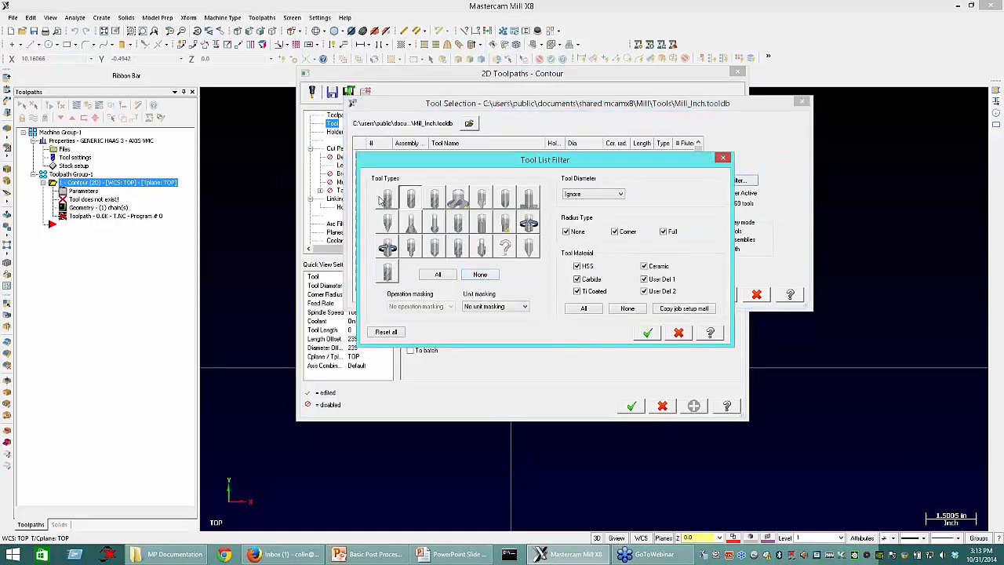
pyautogui.click(647, 332)
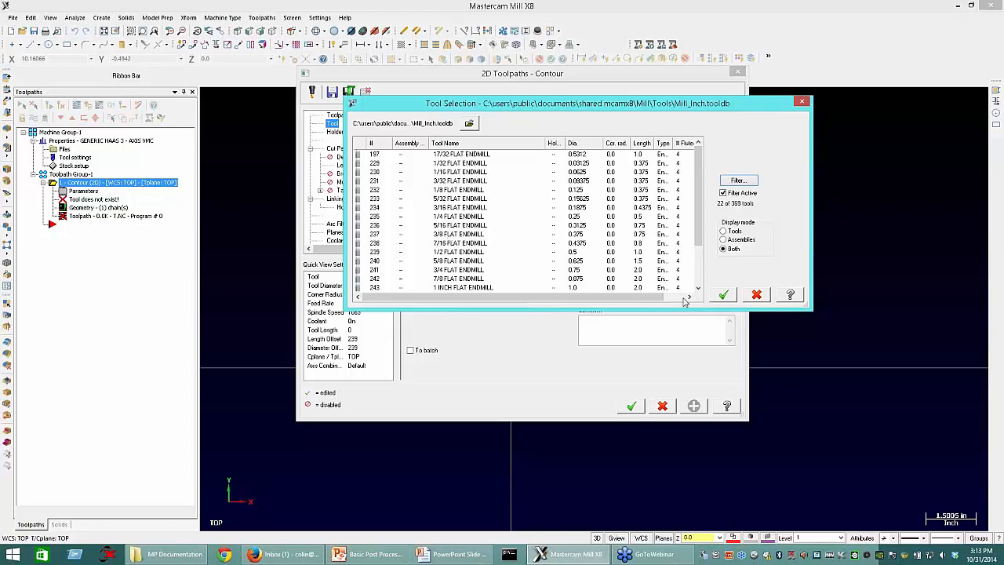
pyautogui.click(723, 295)
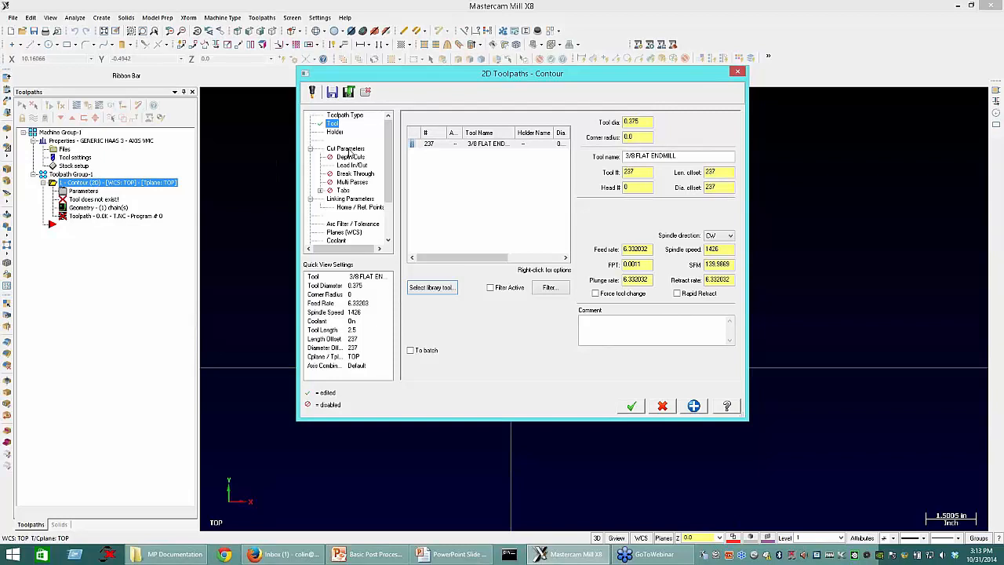
# Step: Set the contour toolpath's depth to -1 and generate the toolpath
pyautogui.click(350, 199)
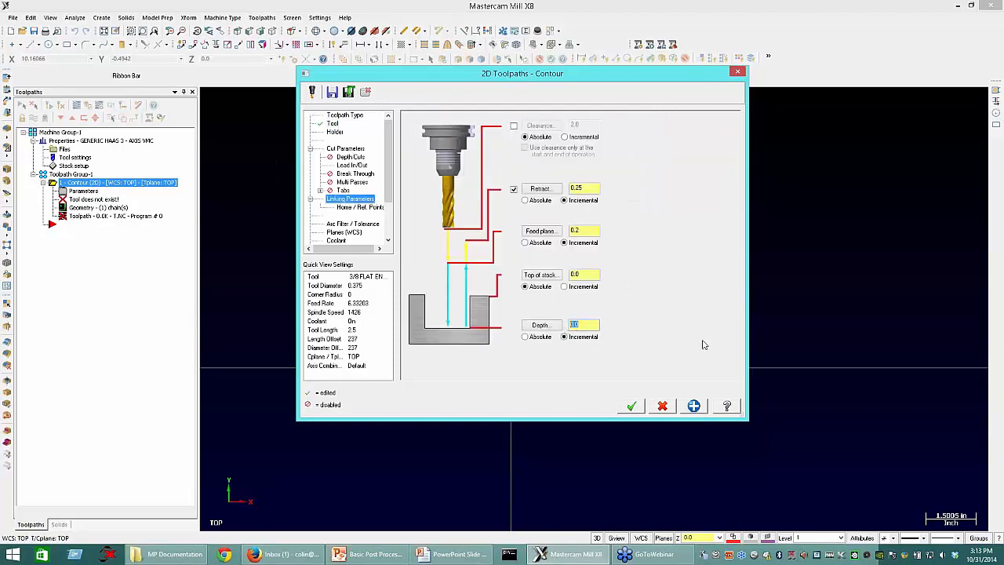
pyautogui.write('-1')
pyautogui.press('Return')
pyautogui.click(632, 407)
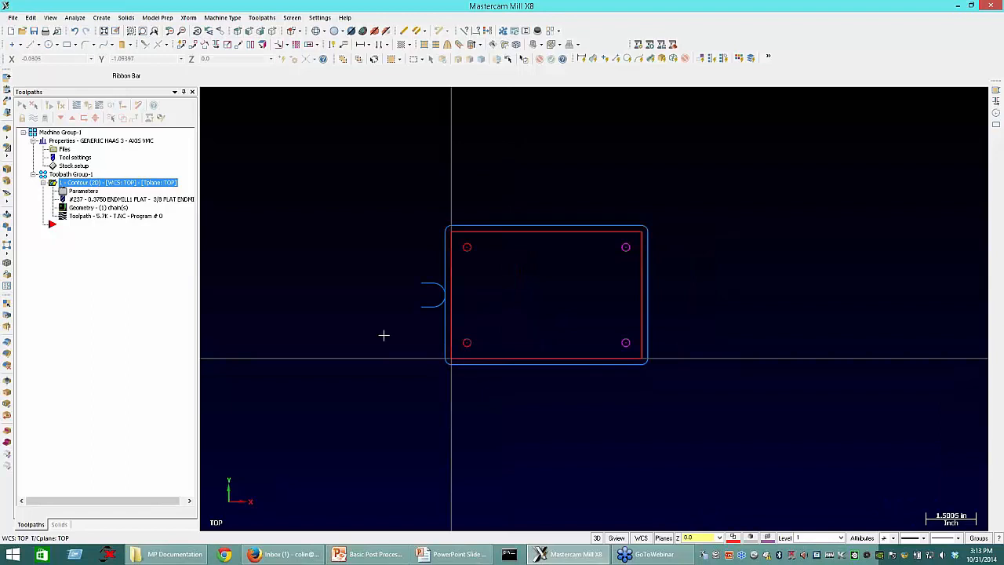
# Step: Start a drill toolpath and select the four circles as drill points, clockwise from the upper-left one
pyautogui.click(262, 17)
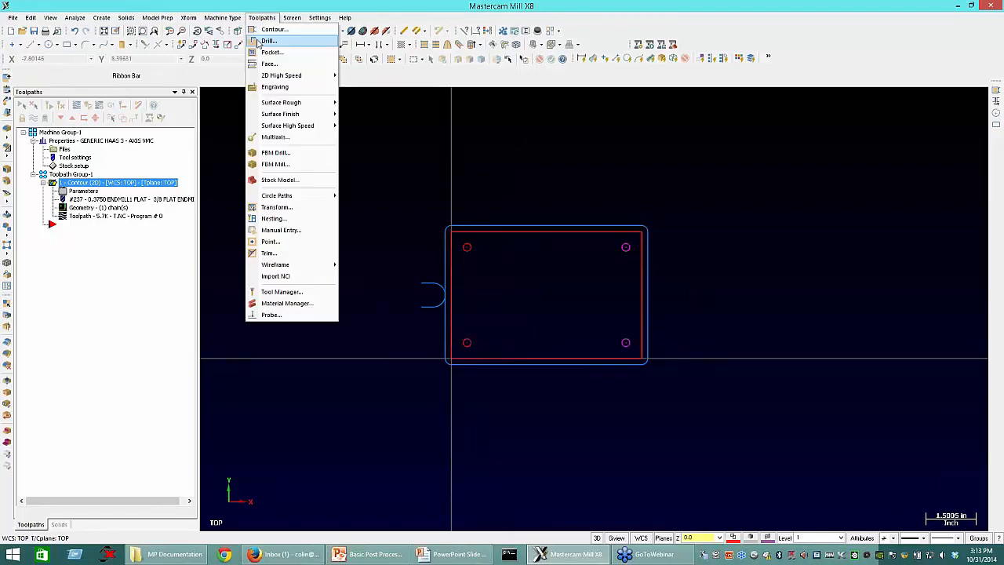
pyautogui.click(267, 41)
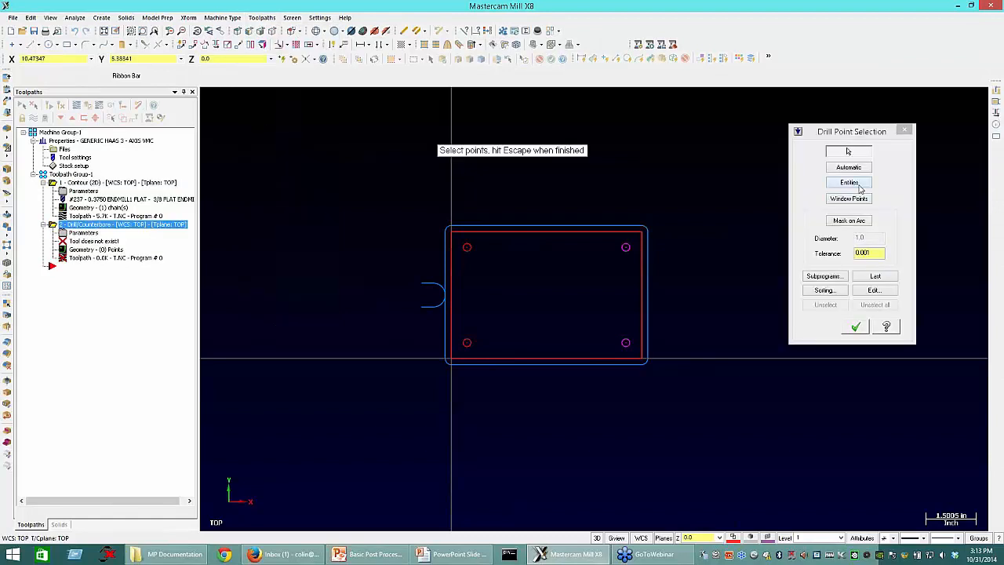
pyautogui.click(857, 184)
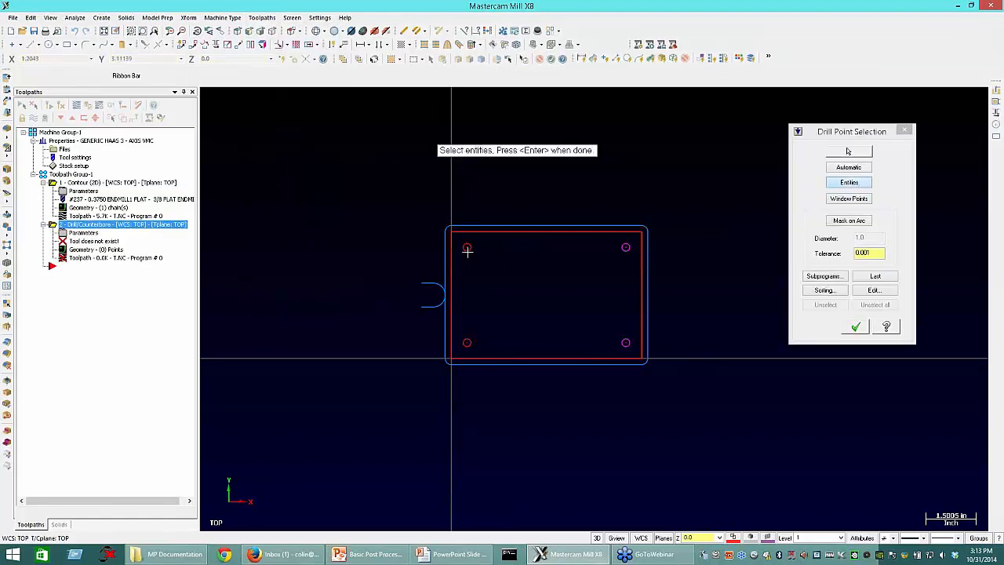
pyautogui.click(466, 247)
pyautogui.click(625, 247)
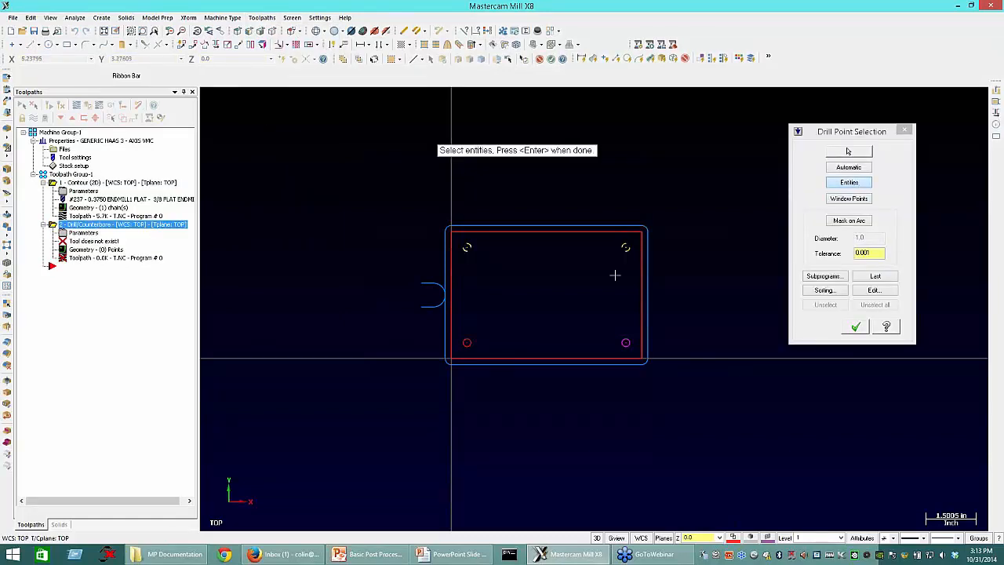
pyautogui.click(624, 342)
pyautogui.click(466, 342)
pyautogui.click(856, 327)
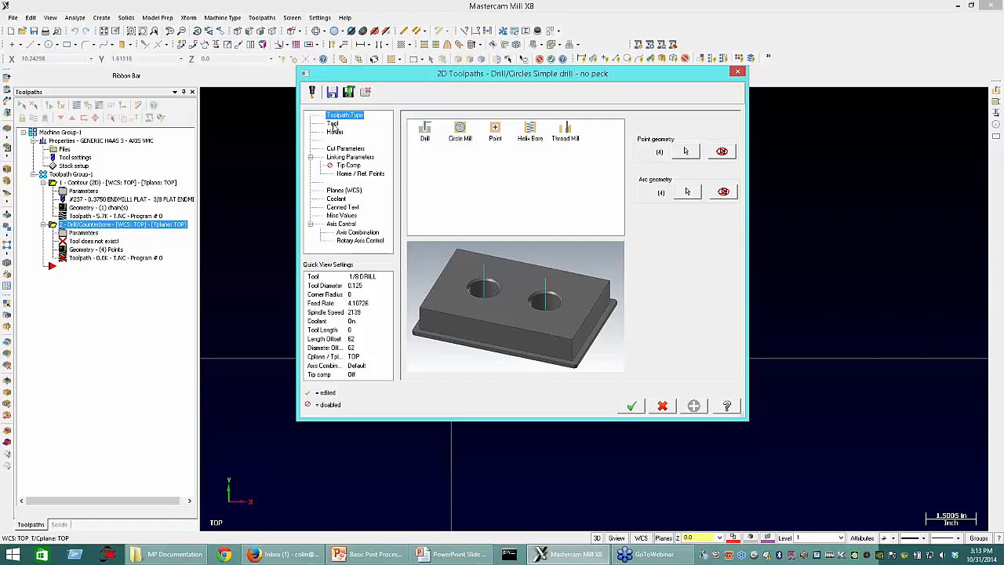
# Step: Assign the 1/2 SPOTDRILL from the tool library to the drill toolpath
pyautogui.click(333, 124)
pyautogui.click(368, 349)
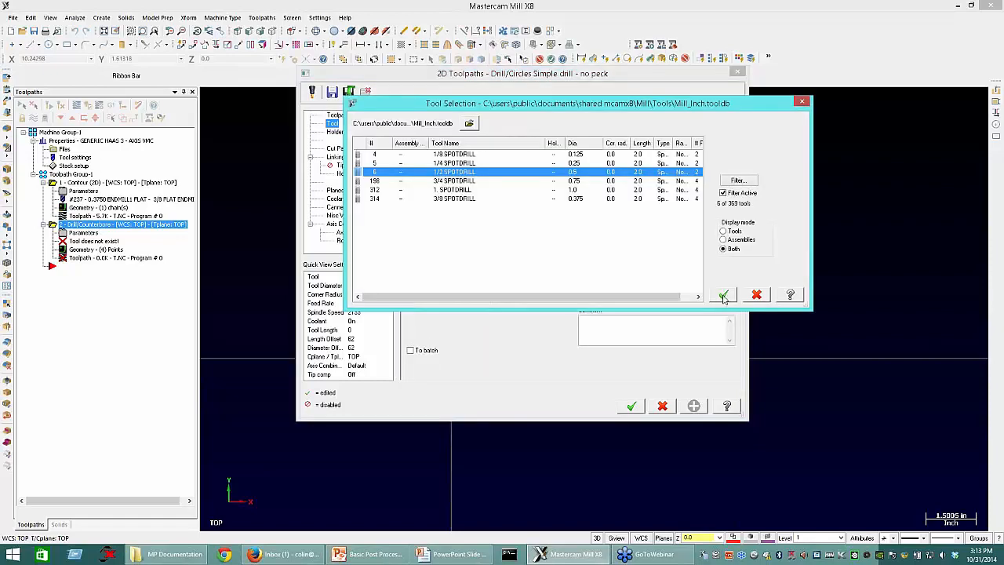
pyautogui.click(723, 296)
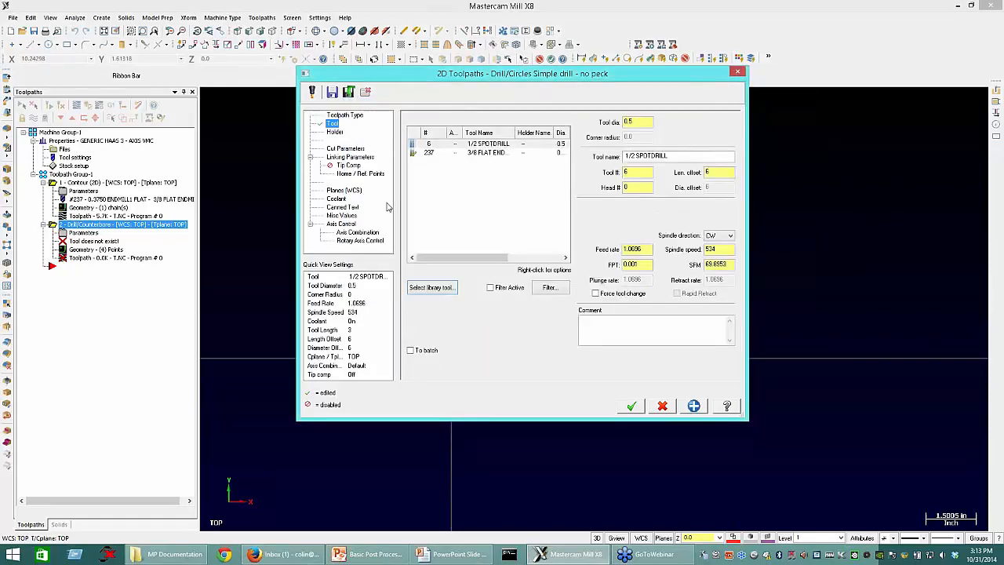
# Step: Calculate the spot drilling depth for a 0.265 finish diameter and 0.01 tool tip diameter, and generate the toolpath
pyautogui.click(345, 148)
pyautogui.click(339, 158)
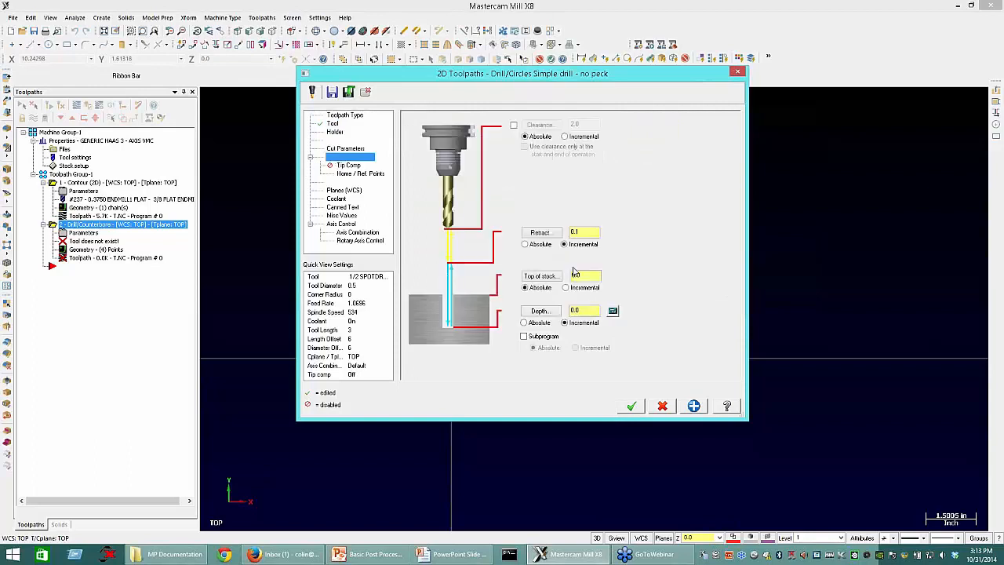
pyautogui.click(612, 311)
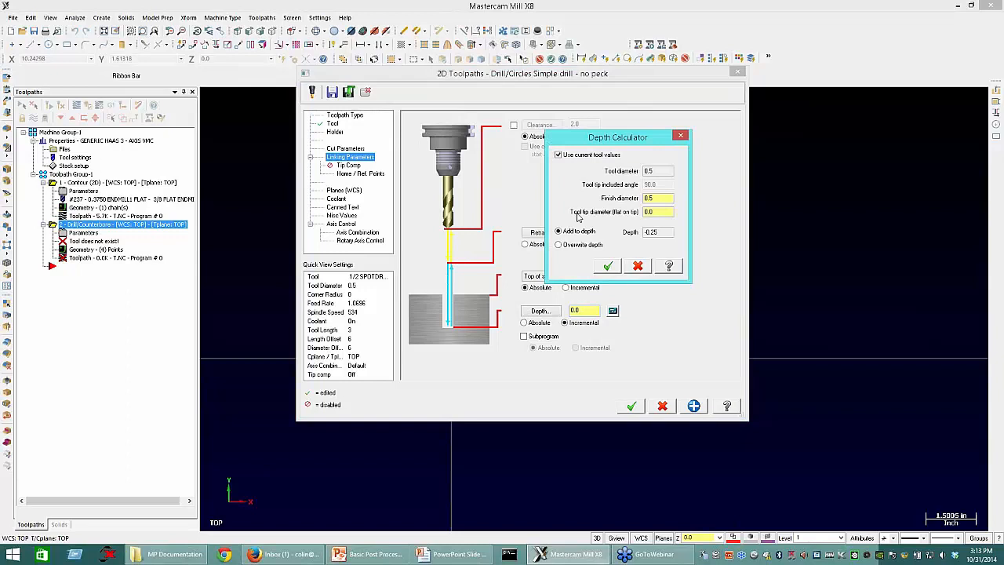
pyautogui.doubleClick(654, 198)
pyautogui.write('0.265')
pyautogui.press('Tab')
pyautogui.write('0.01')
pyautogui.click(609, 267)
pyautogui.click(632, 405)
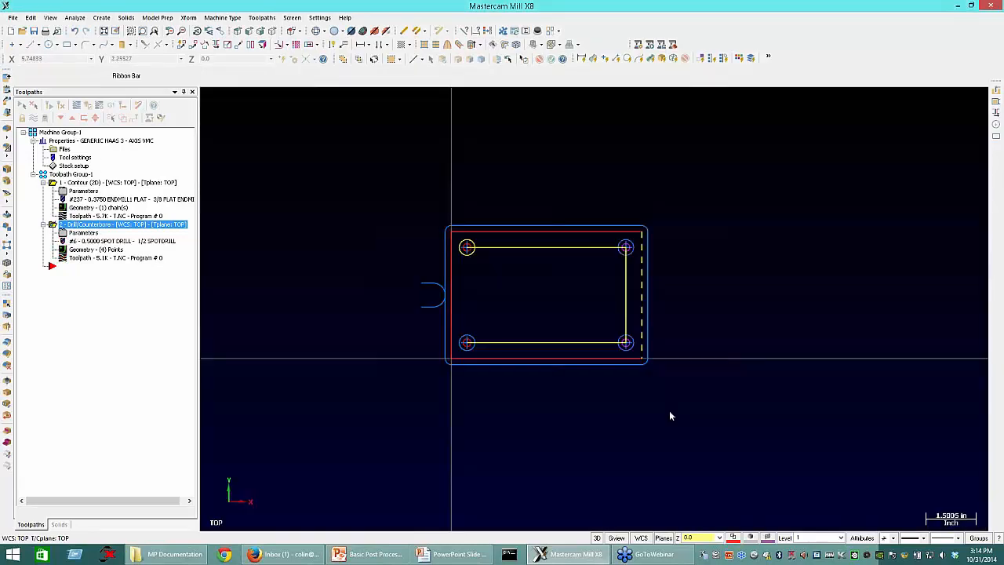
# Step: Copy the spot drill operation to the end of the toolpath group
pyautogui.rightClick(669, 415)
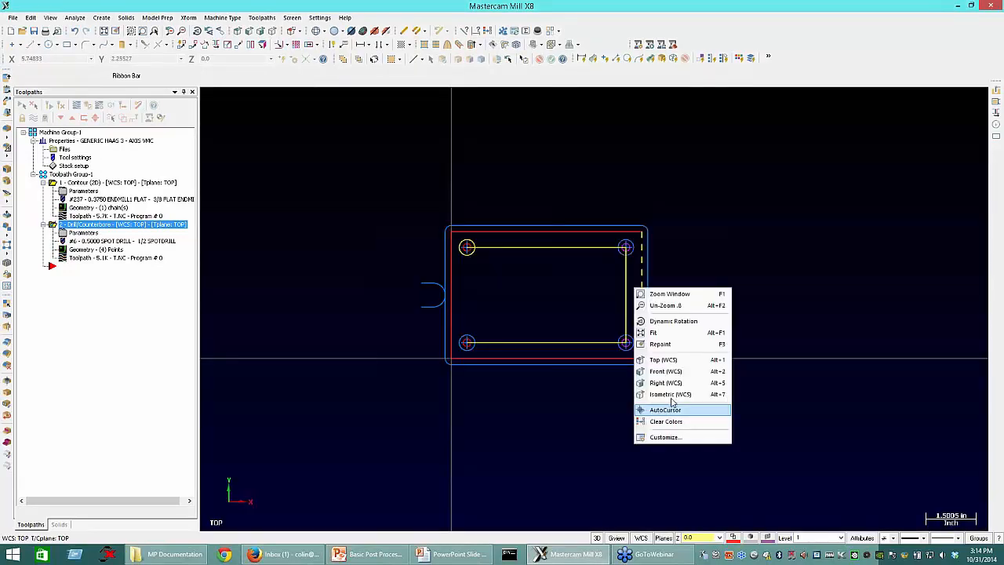
pyautogui.click(674, 406)
pyautogui.moveTo(66, 226); pyautogui.dragTo(61, 274, button='right')
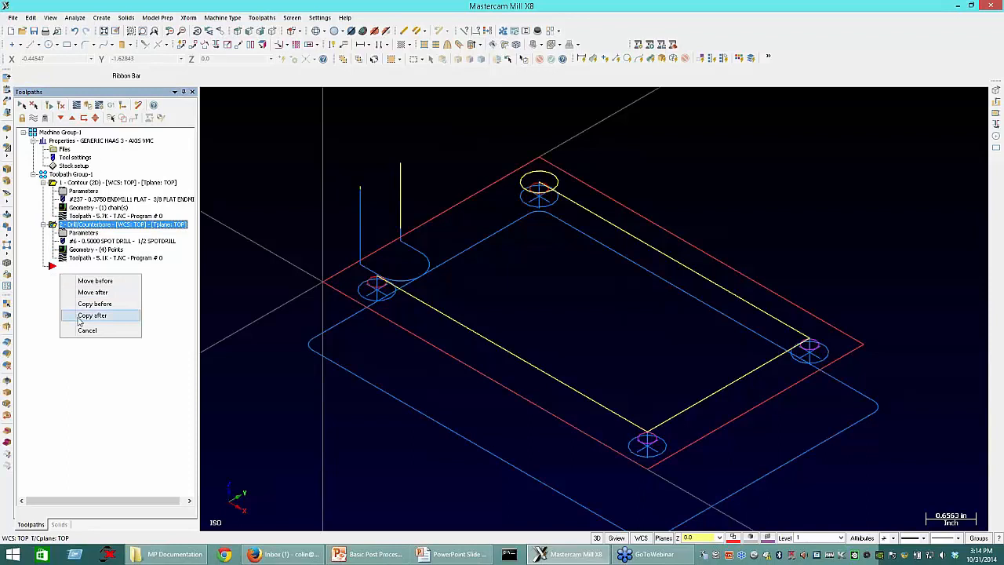
pyautogui.click(86, 315)
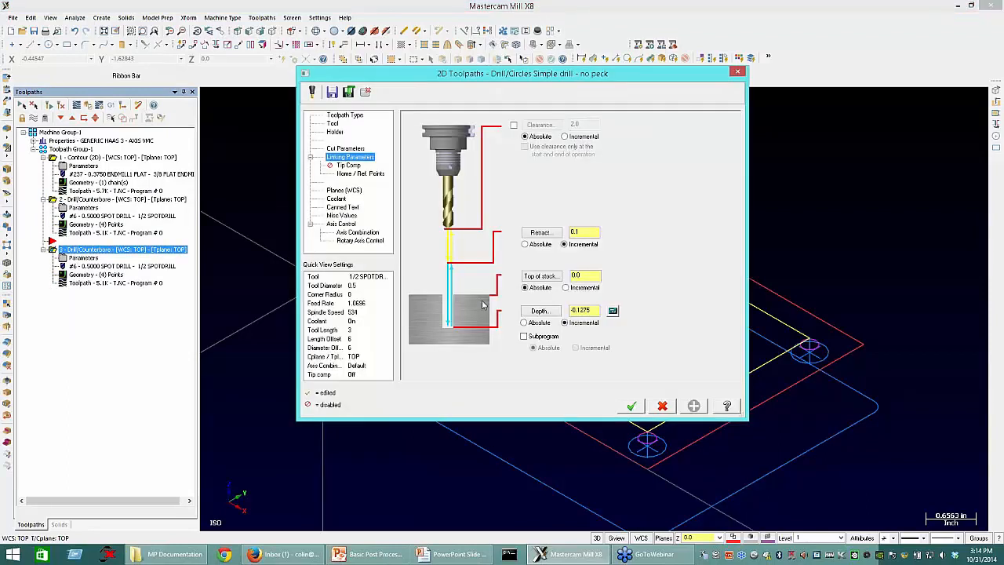
# Step: Assign the NO. 7 DRILL to the copied operation by filtering for diameter 0.201, and enter the comment "Tap Drill"
pyautogui.click(333, 124)
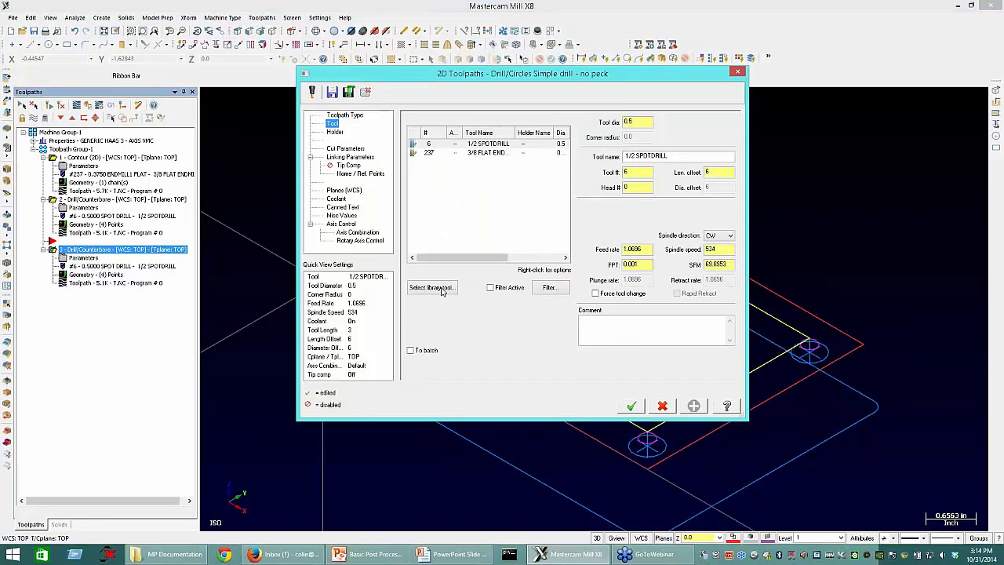
pyautogui.click(431, 288)
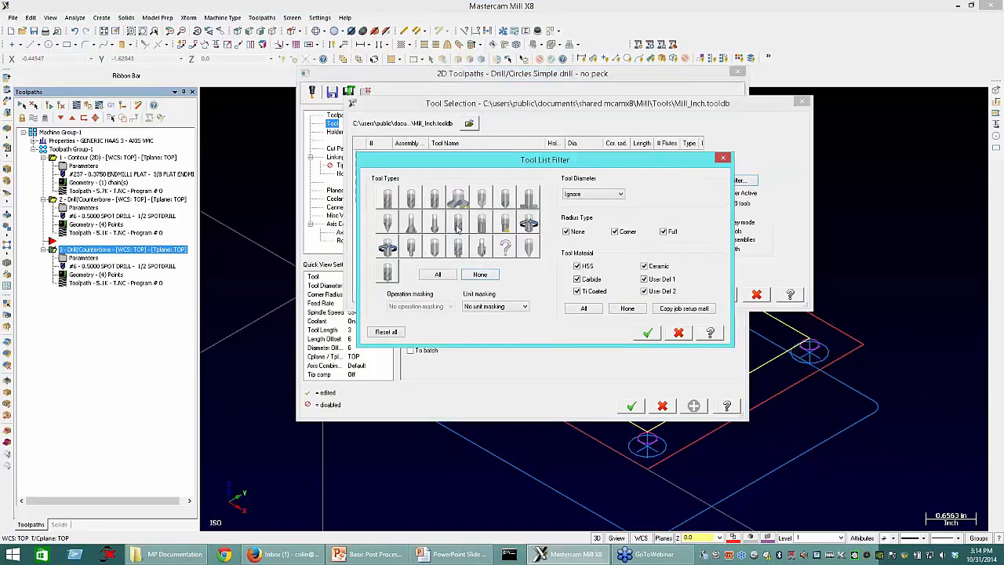
pyautogui.click(596, 195)
pyautogui.click(576, 210)
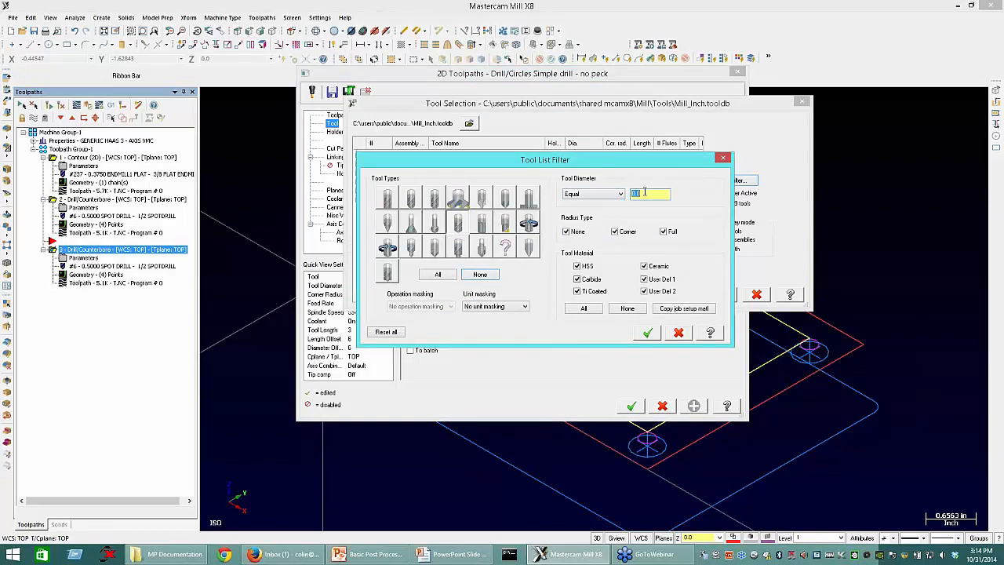
pyautogui.write('201')
pyautogui.click(647, 333)
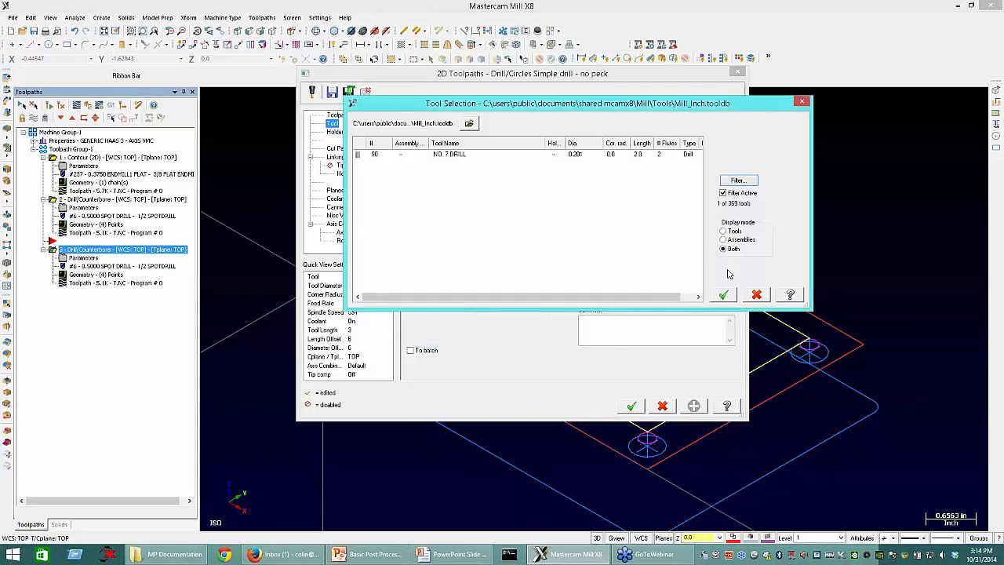
pyautogui.click(723, 294)
pyautogui.click(628, 332)
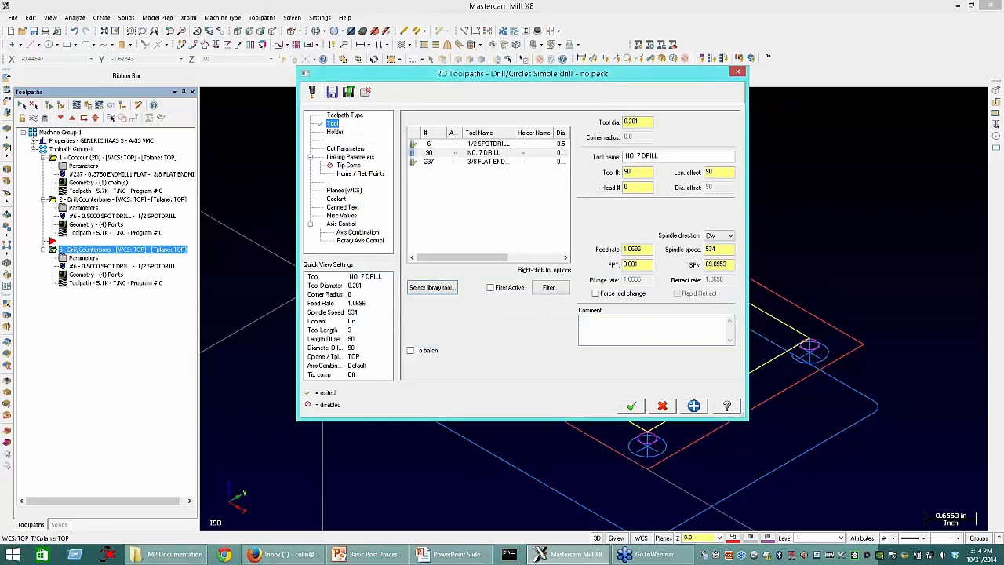
pyautogui.write('Tap Drill')
# Step: Change the tap drill operation's cycle to Peck Drill
pyautogui.click(357, 149)
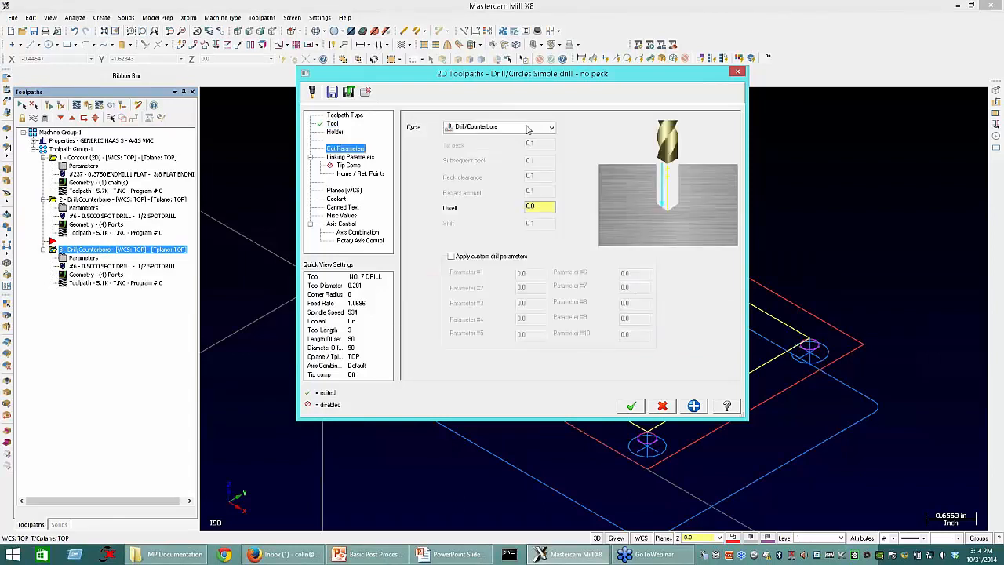
pyautogui.click(530, 128)
pyautogui.click(509, 147)
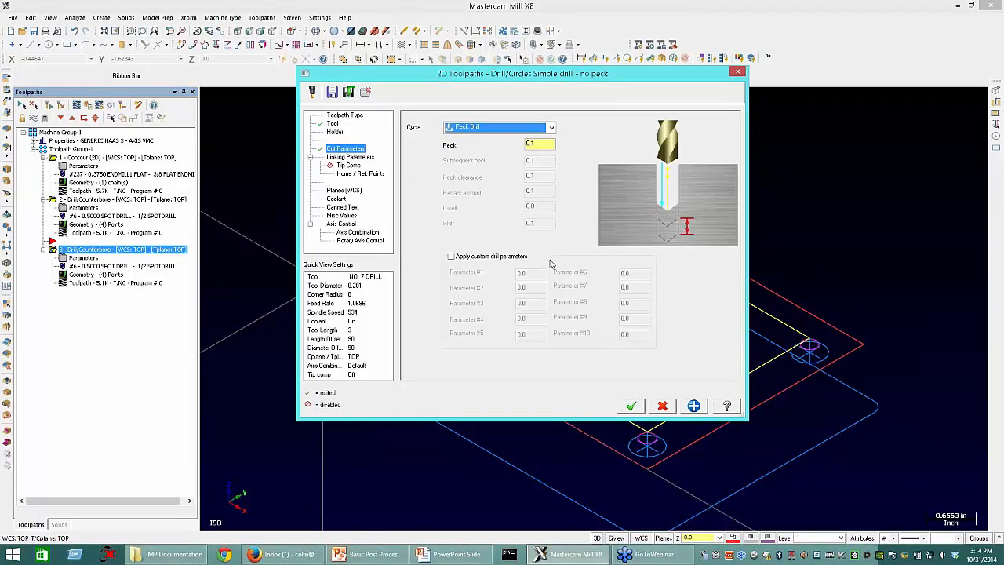
# Step: Set the tap drill operation's depth to -0.75 and regenerate its toolpath
pyautogui.click(350, 156)
pyautogui.doubleClick(566, 311)
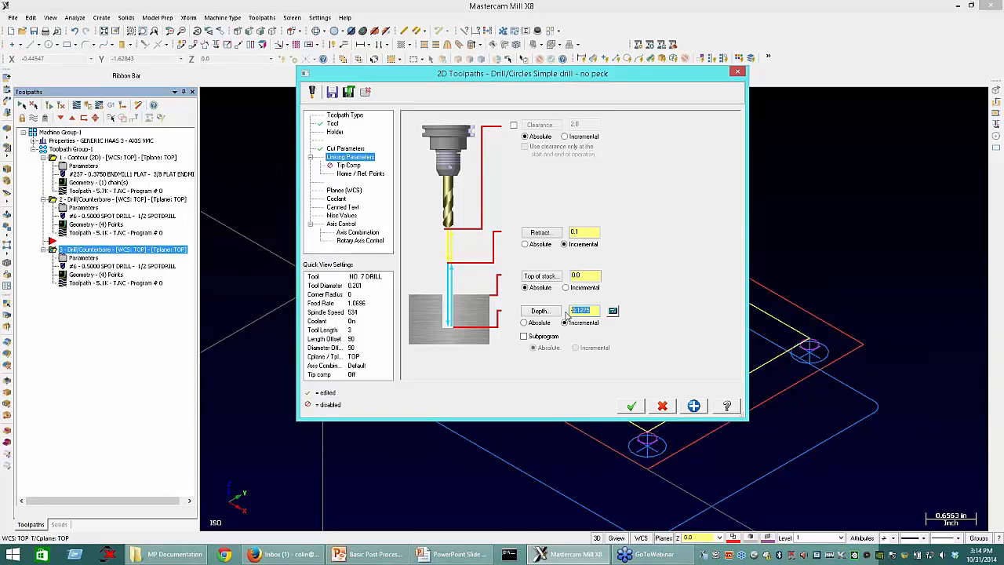
pyautogui.write('-.75')
pyautogui.click(631, 405)
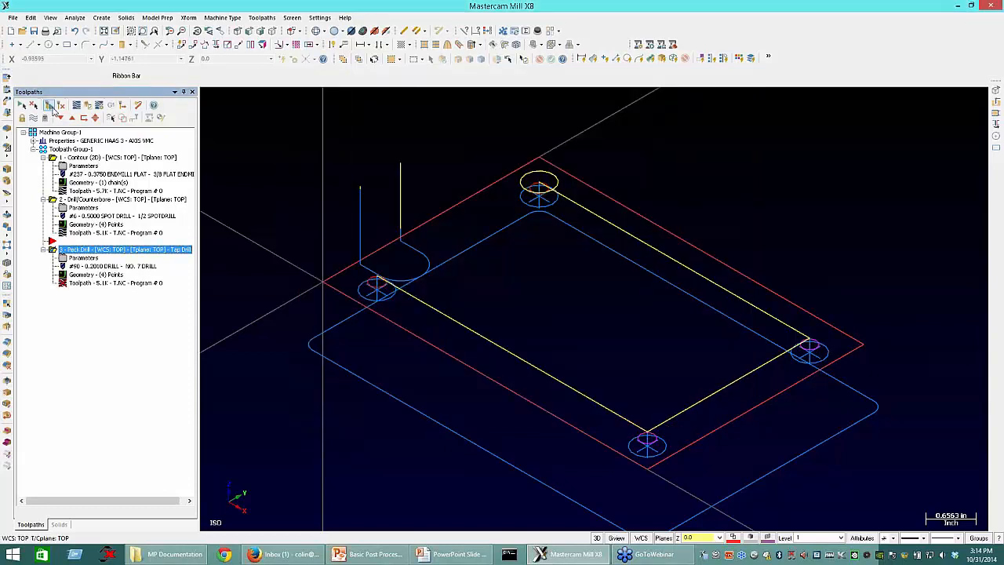
pyautogui.click(52, 104)
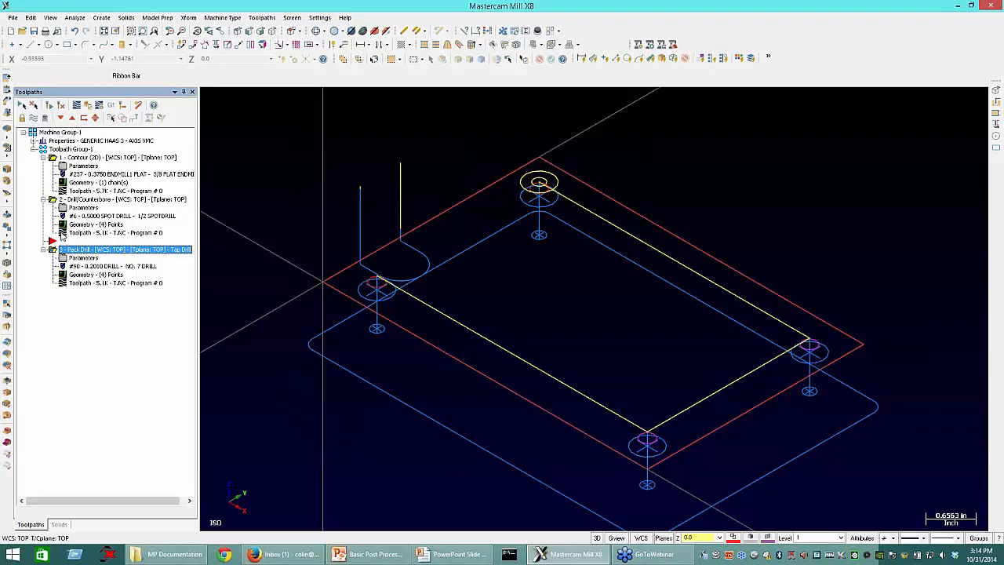
# Step: Copy the peck drill operation to the end of the toolpath group and set the copy's cycle to Tap
pyautogui.rightClick(64, 305)
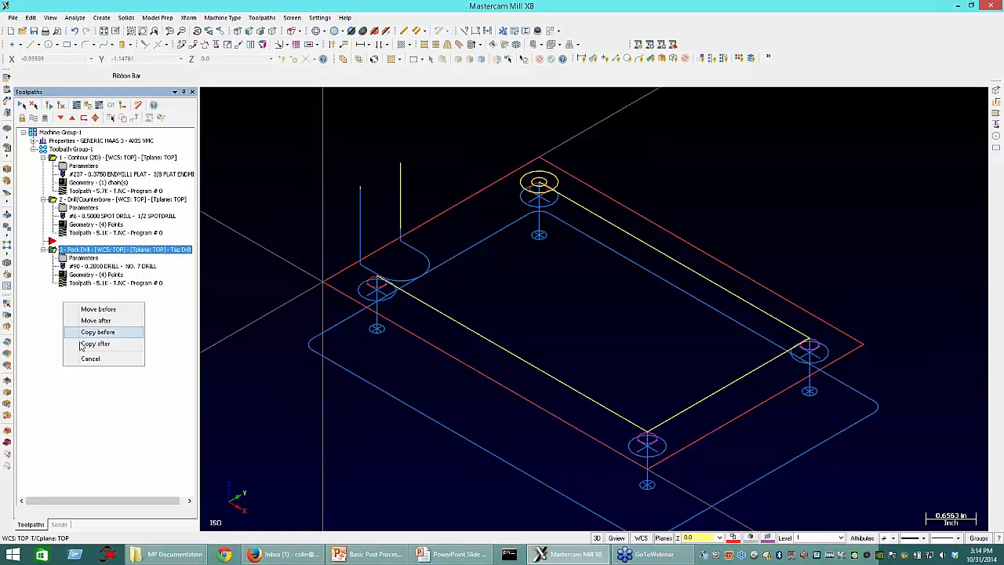
pyautogui.click(95, 344)
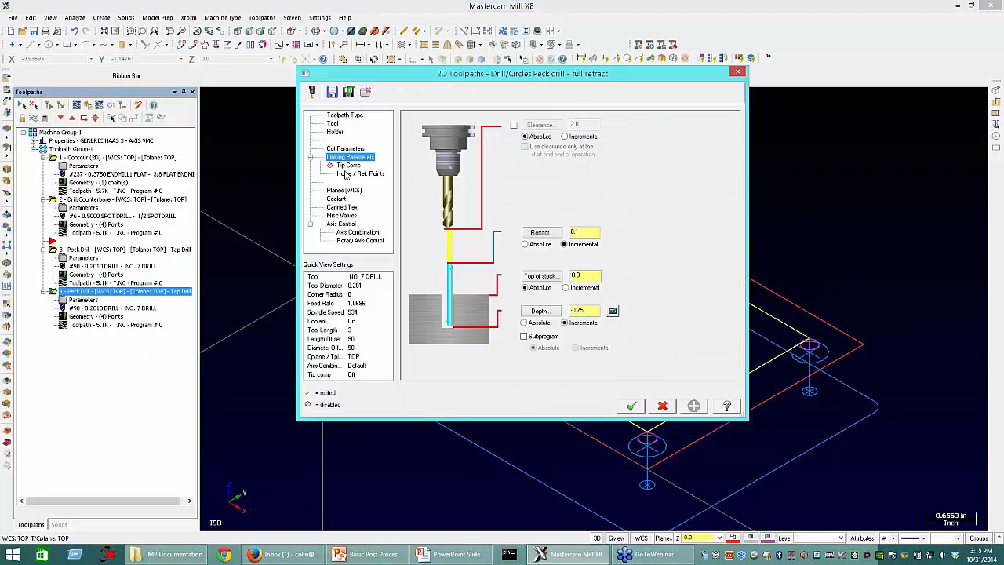
pyautogui.click(346, 149)
pyautogui.click(538, 130)
pyautogui.click(502, 163)
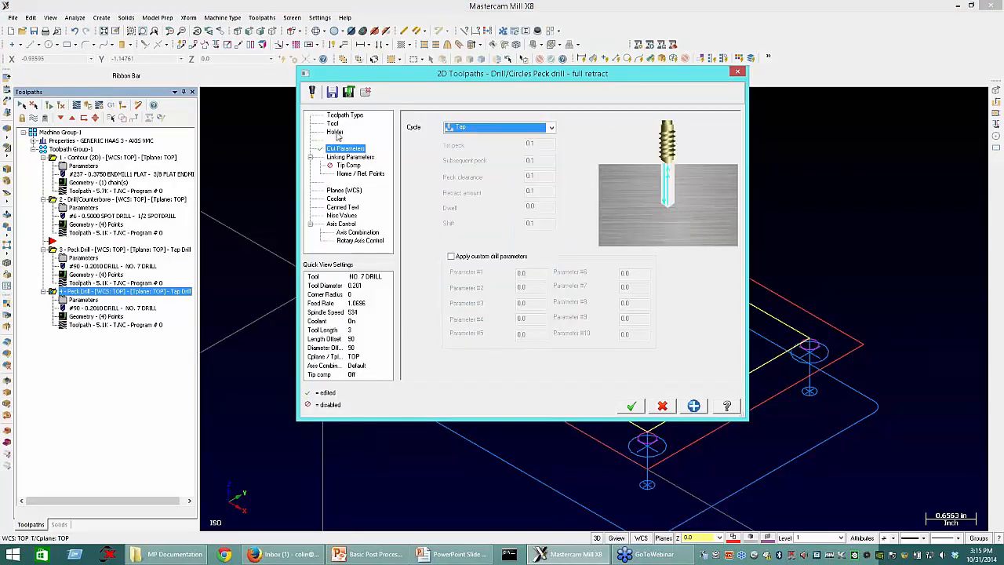
# Step: Filter the tool library to right-hand taps with diameter ignored and assign the 1/4-20 TAPRH to the tapping operation
pyautogui.click(334, 124)
pyautogui.click(416, 288)
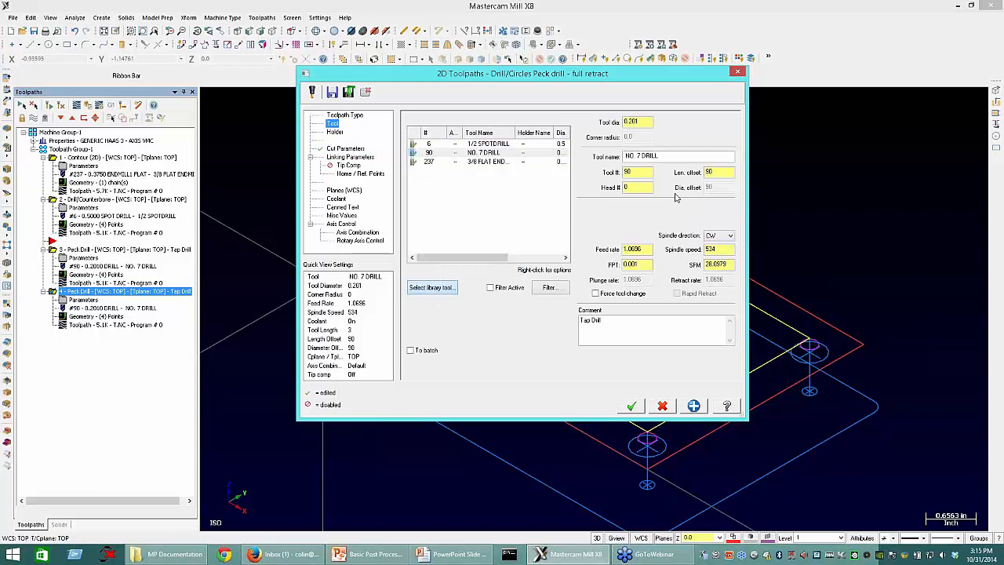
pyautogui.click(737, 181)
pyautogui.click(477, 276)
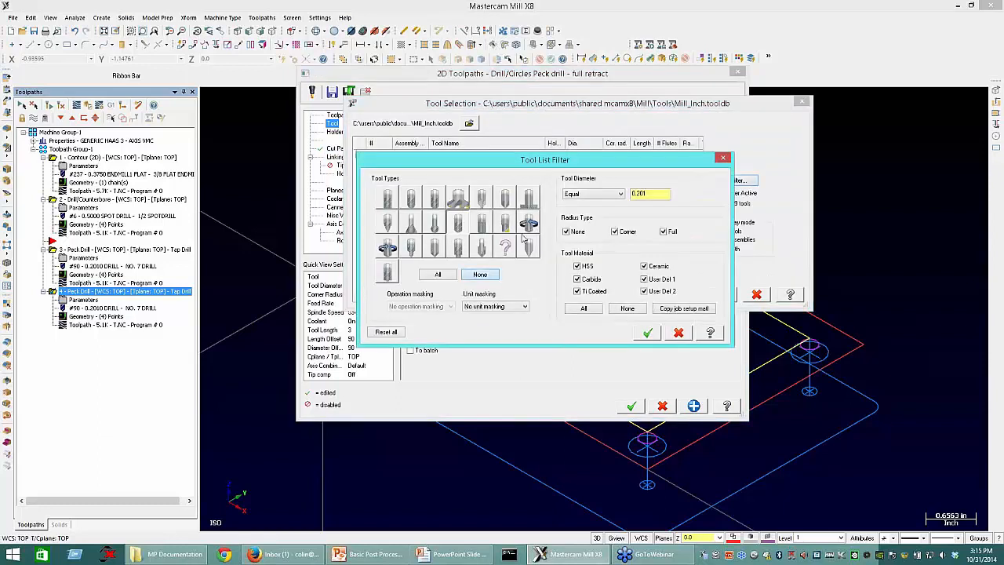
pyautogui.click(578, 194)
pyautogui.click(647, 332)
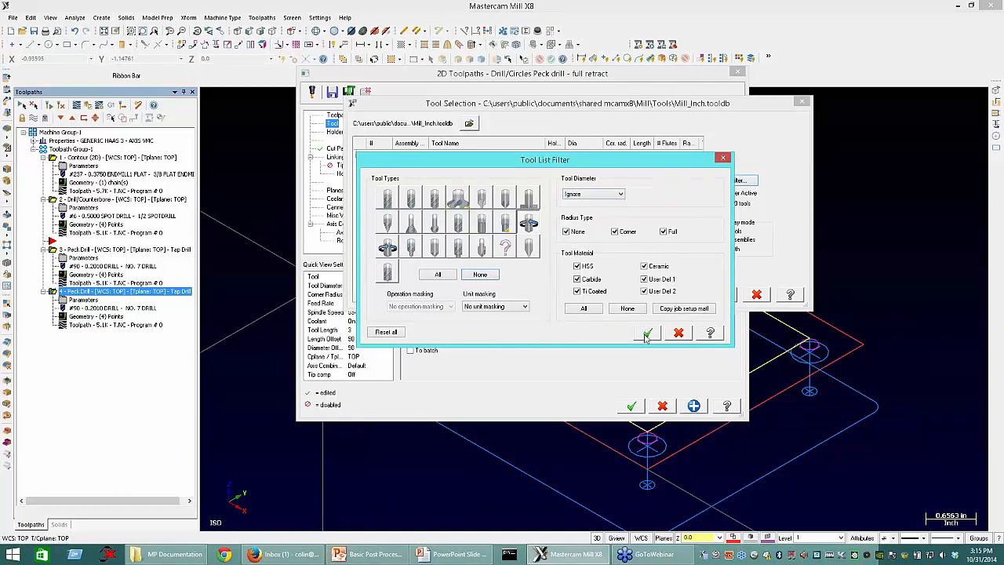
pyautogui.click(529, 224)
pyautogui.click(648, 333)
pyautogui.scroll(-3, 476, 249)
pyautogui.click(475, 250)
pyautogui.click(726, 295)
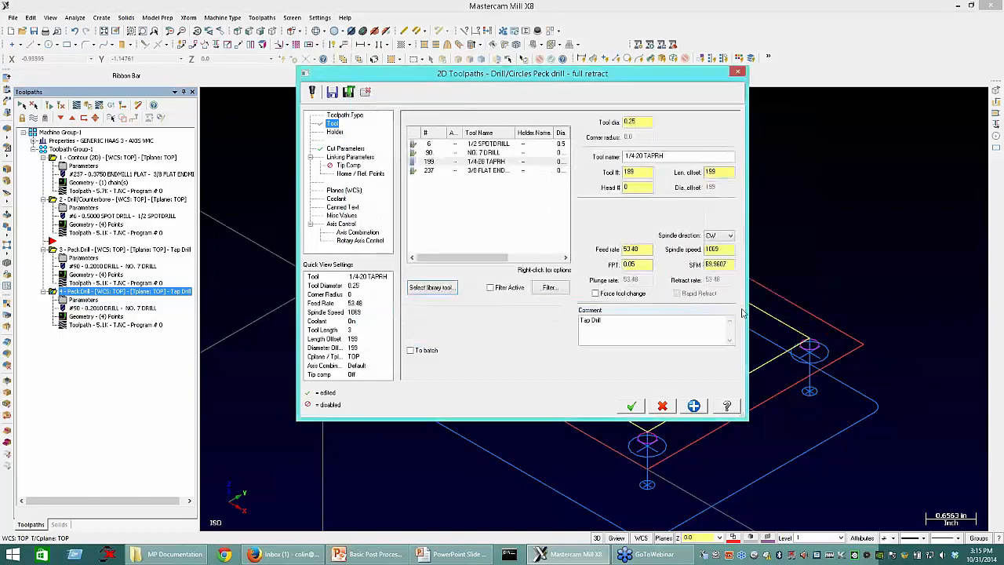
# Step: Set the tapping operation's depth to -0.625 in the linking parameters and accept the operation
pyautogui.click(355, 149)
pyautogui.click(351, 157)
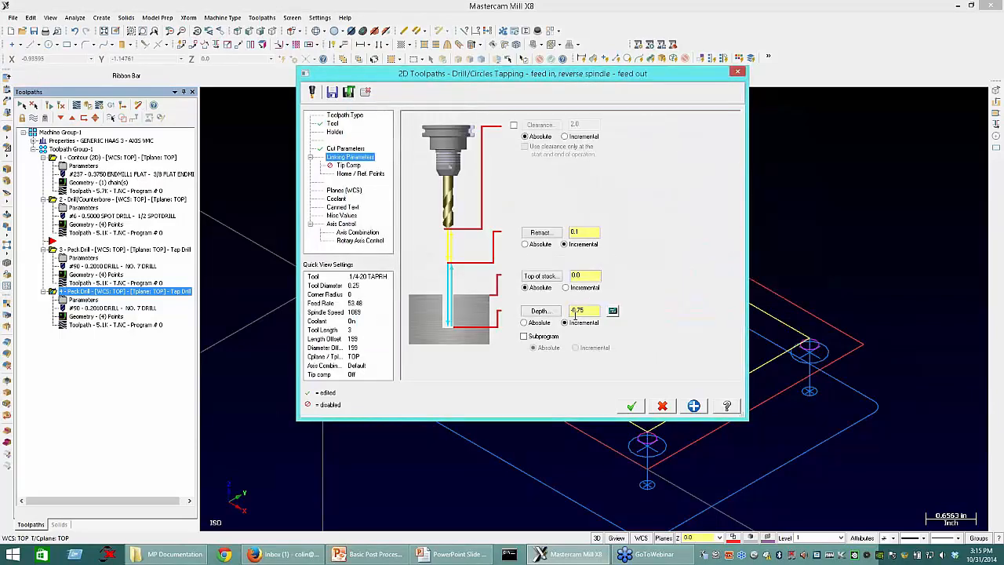
pyautogui.doubleClick(577, 311)
pyautogui.write('-0.5')
pyautogui.press('Return')
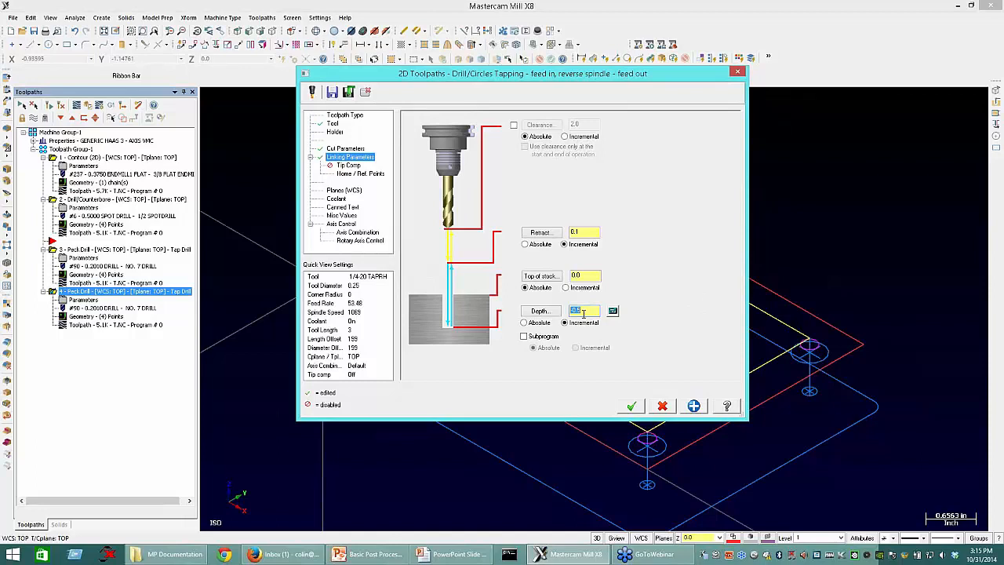
pyautogui.write('-0.625')
pyautogui.press('Return')
pyautogui.click(632, 406)
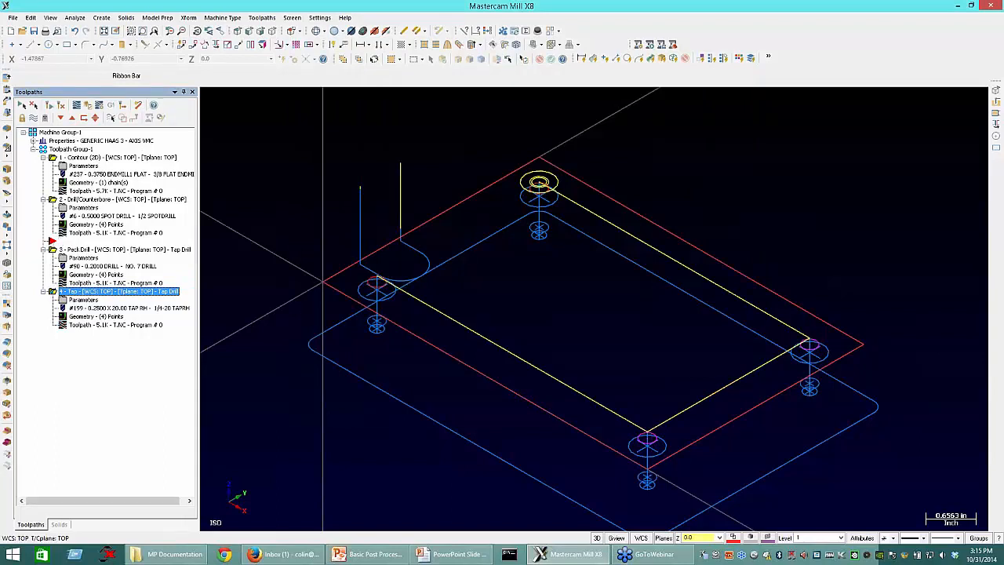
# Step: Move the insert arrow below the tapping operation and collapse all operations in Toolpath Group-1
pyautogui.moveTo(51, 241); pyautogui.dragTo(58, 323)
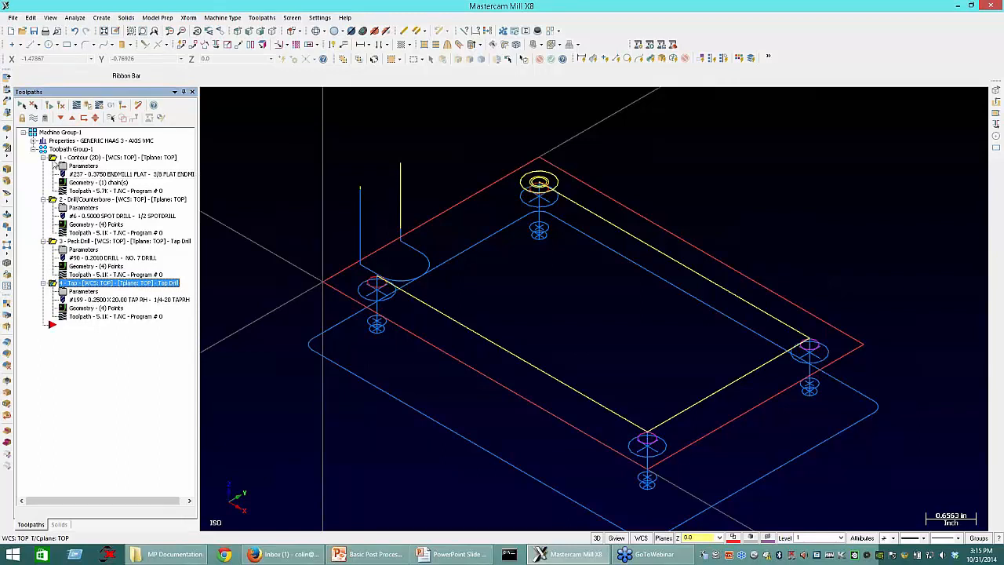
pyautogui.click(59, 149)
pyautogui.press('e')
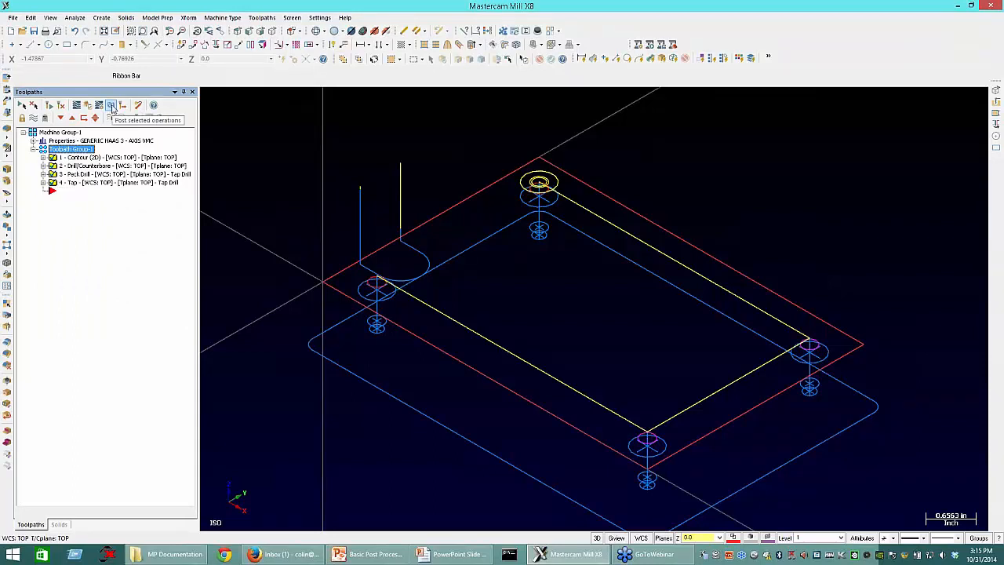
# Step: Post all four operations to an NC file with the Overwrite option, checking the Post Processing Work Flow slide beforehand
pyautogui.click(112, 107)
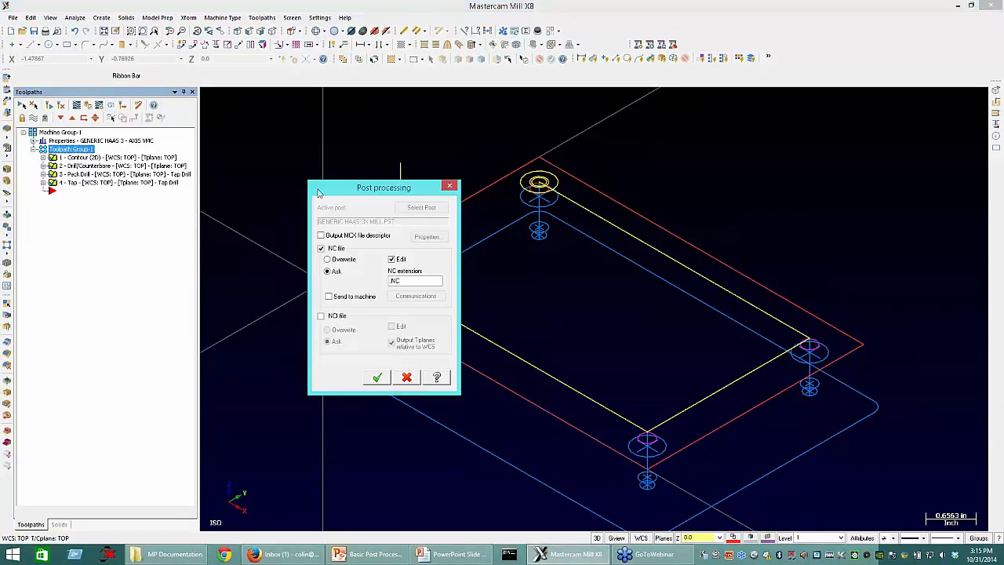
pyautogui.moveTo(338, 181); pyautogui.dragTo(164, 117)
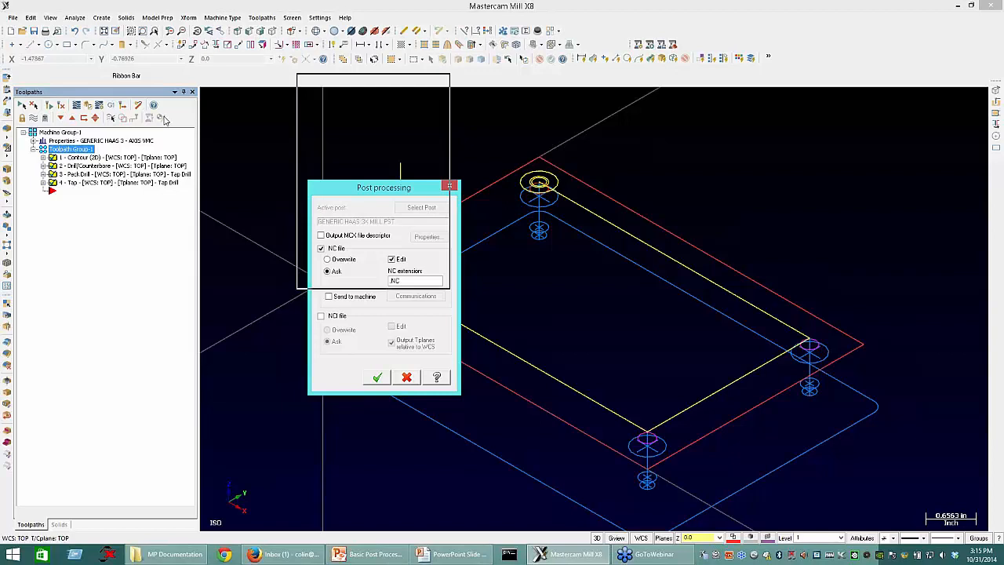
pyautogui.moveTo(164, 117); pyautogui.dragTo(233, 224)
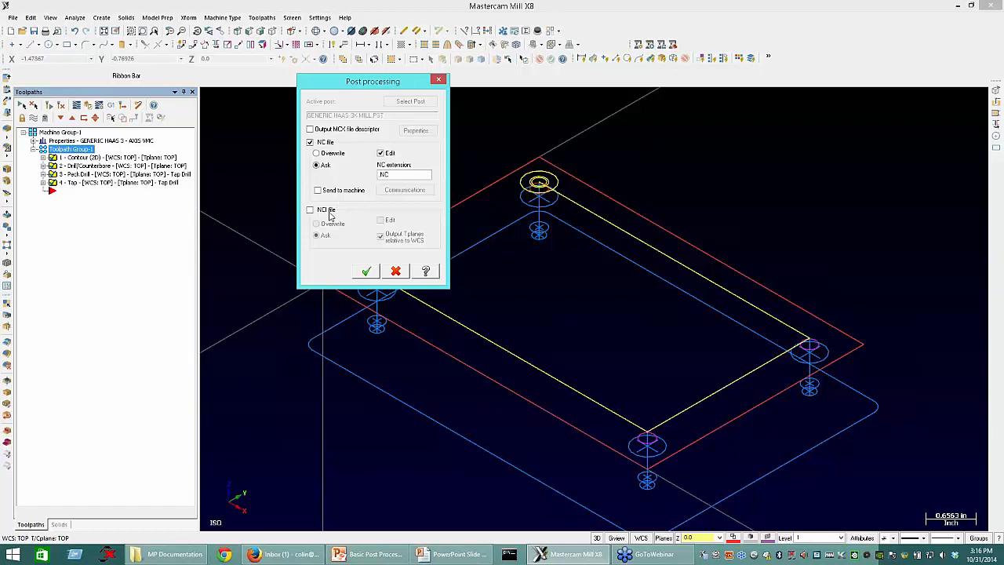
pyautogui.click(451, 554)
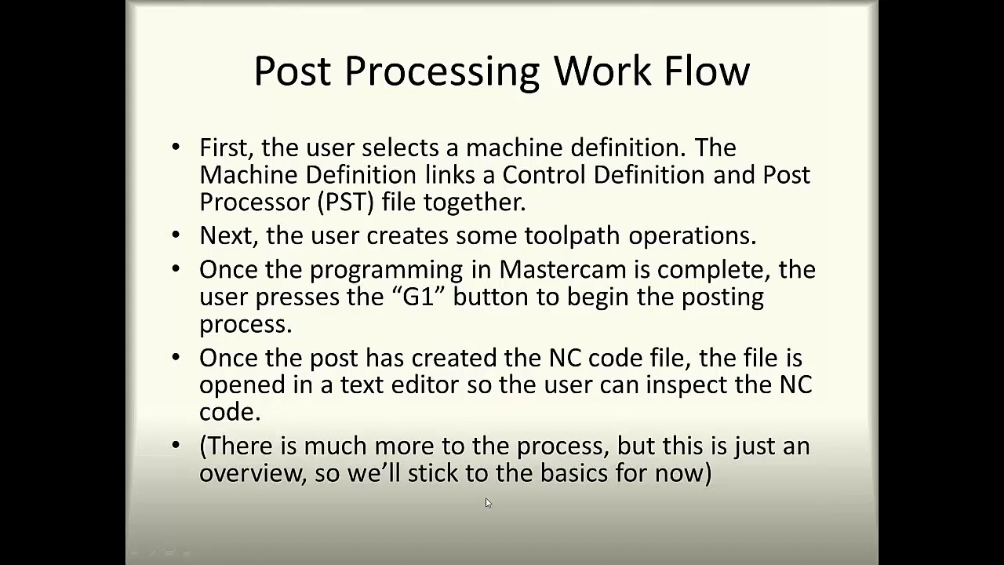
pyautogui.hotkey('alt', 'Tab')
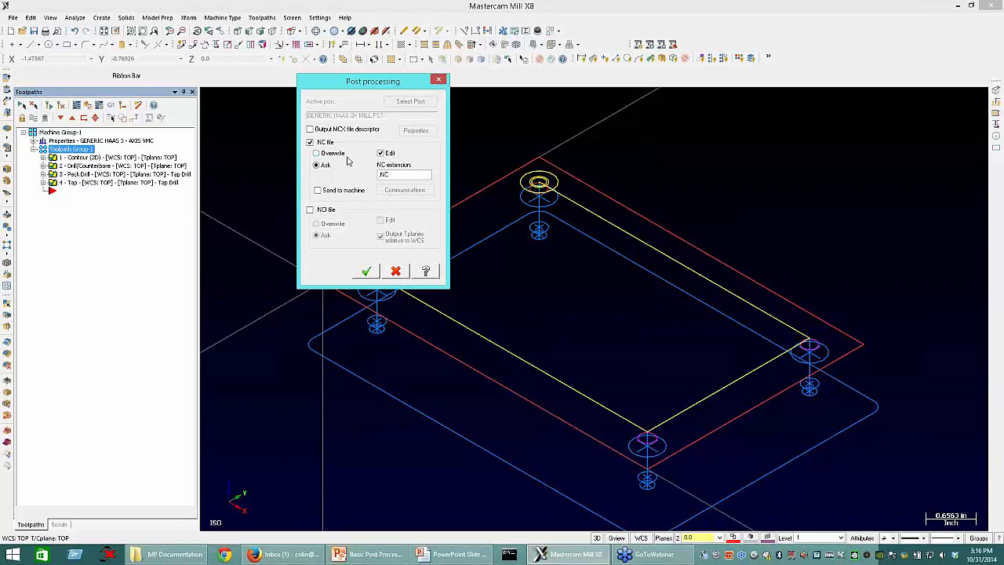
pyautogui.click(340, 155)
pyautogui.press('Return')
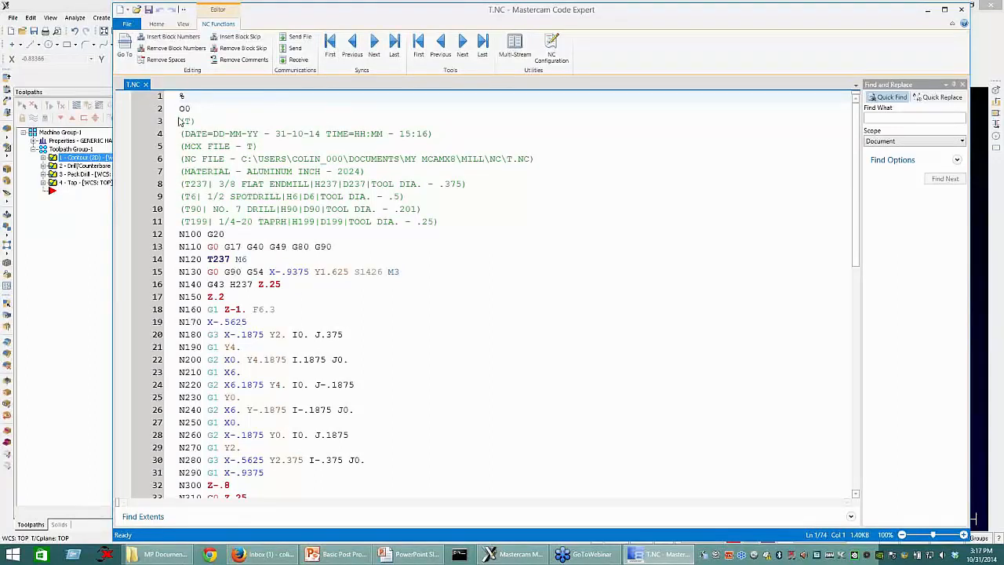
# Step: Examine the header of the posted T.NC file, from the program number and date comments to the tool list
pyautogui.moveTo(287, 133); pyautogui.dragTo(173, 118)
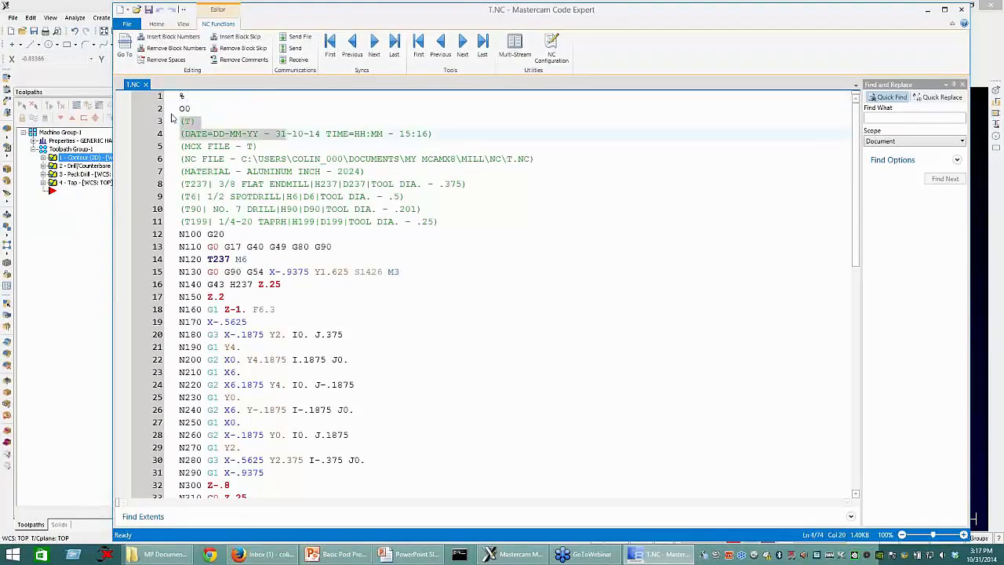
pyautogui.click(181, 99)
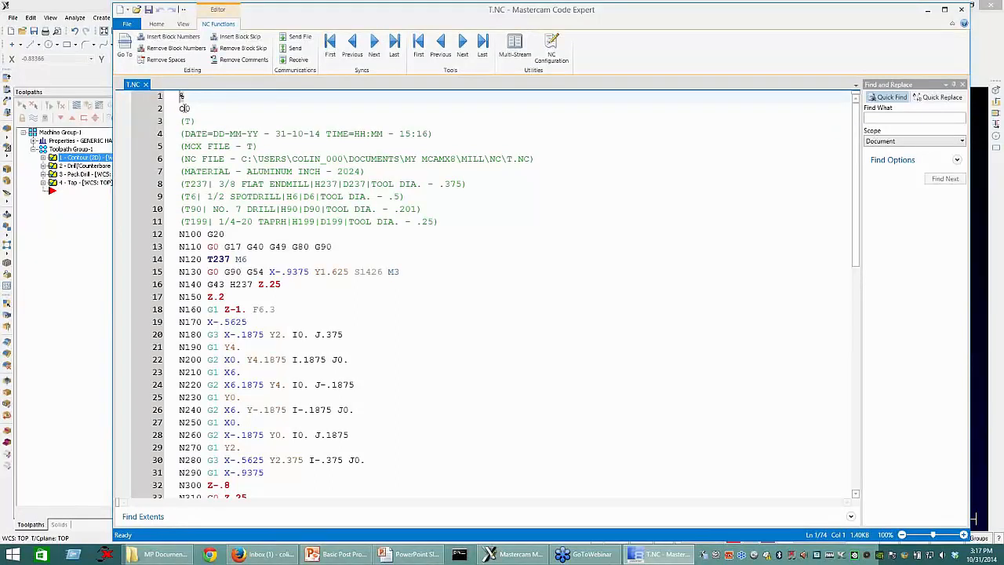
pyautogui.click(189, 109)
pyautogui.click(182, 121)
pyautogui.moveTo(181, 122); pyautogui.dragTo(436, 134)
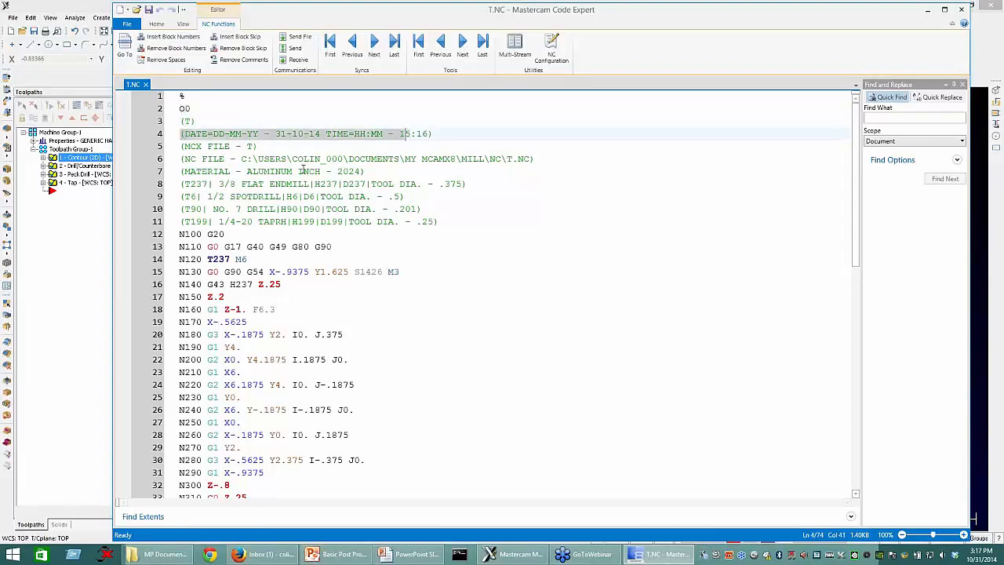
pyautogui.click(198, 159)
pyautogui.moveTo(337, 170); pyautogui.dragTo(436, 165)
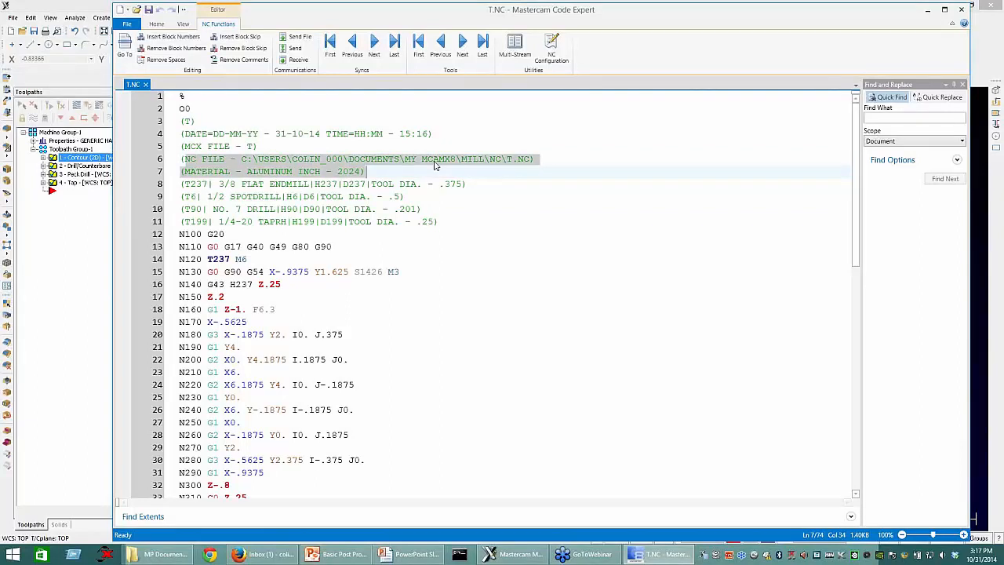
pyautogui.moveTo(182, 185); pyautogui.dragTo(440, 223)
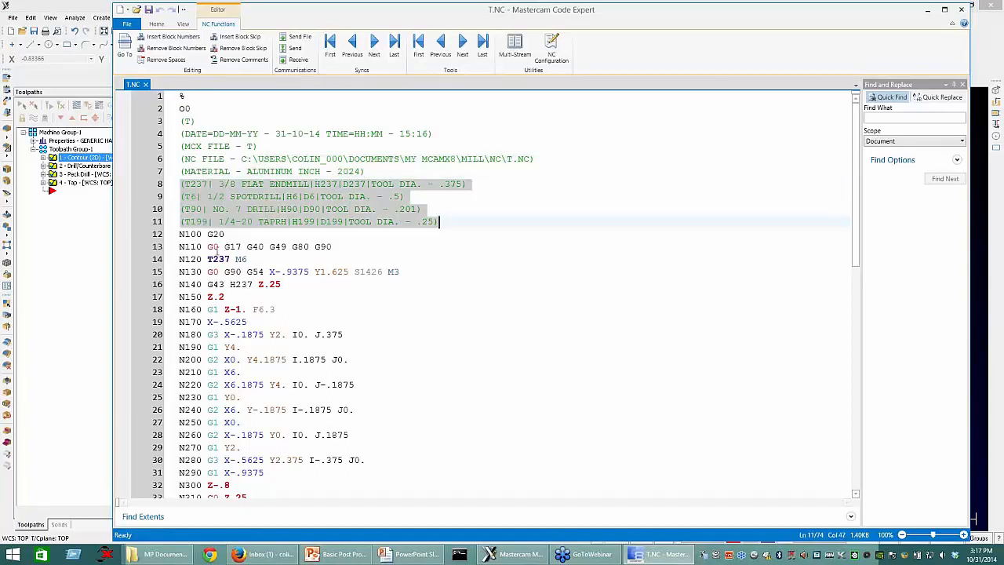
# Step: Examine the program's startup code, including the G20 line, the safety line and the first tool change
pyautogui.scroll(-1, 202, 186)
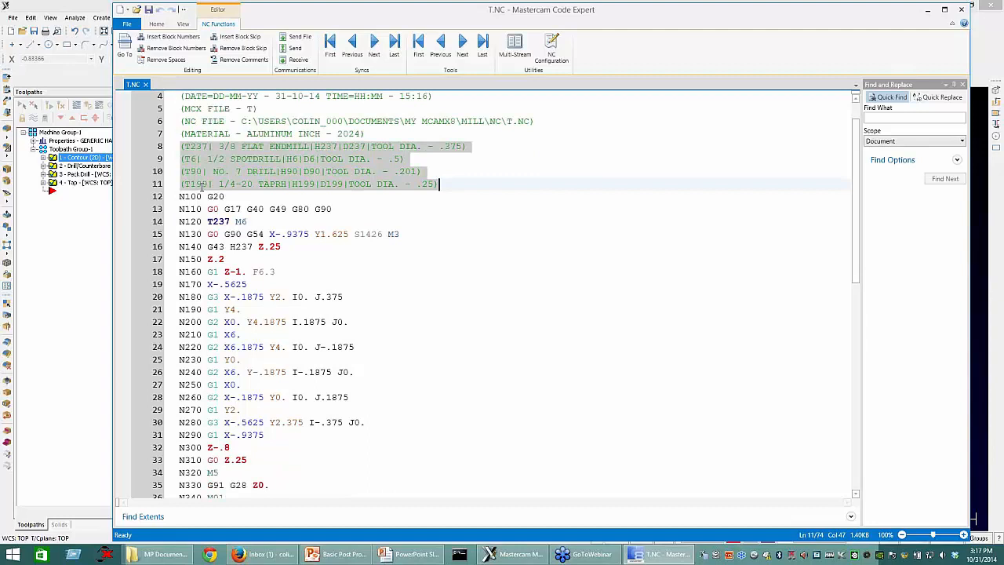
pyautogui.scroll(-1, 202, 186)
pyautogui.click(202, 171)
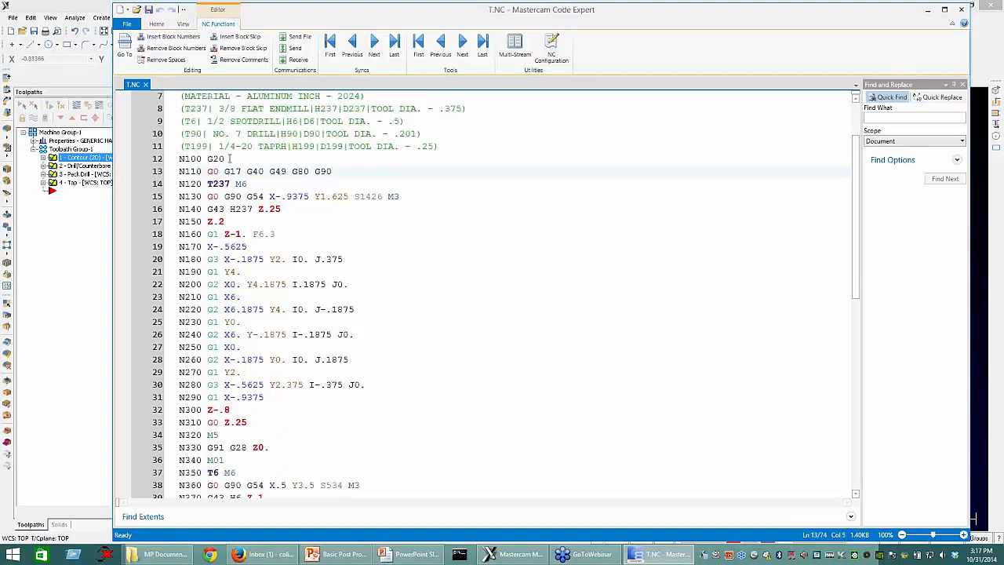
pyautogui.click(229, 159)
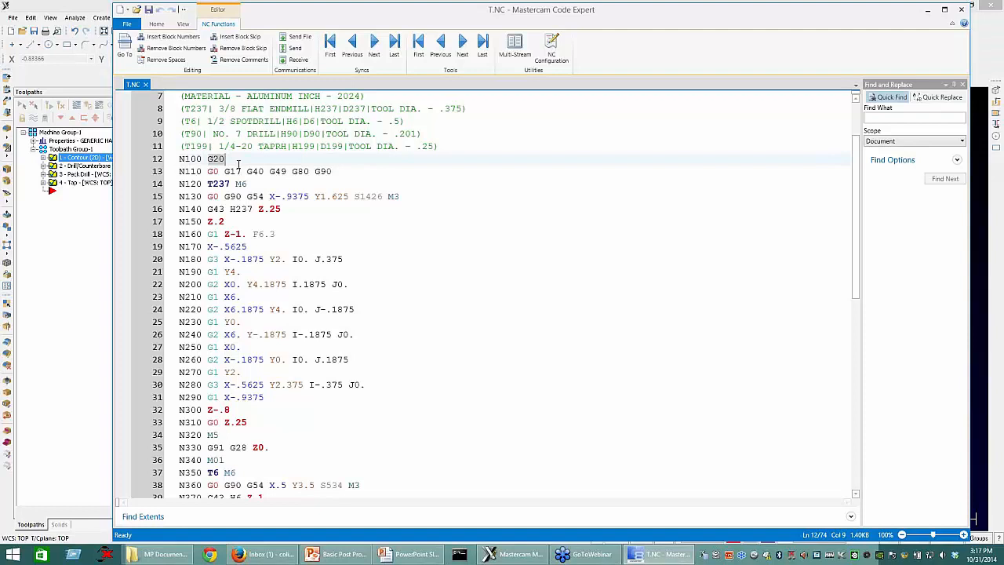
pyautogui.click(203, 171)
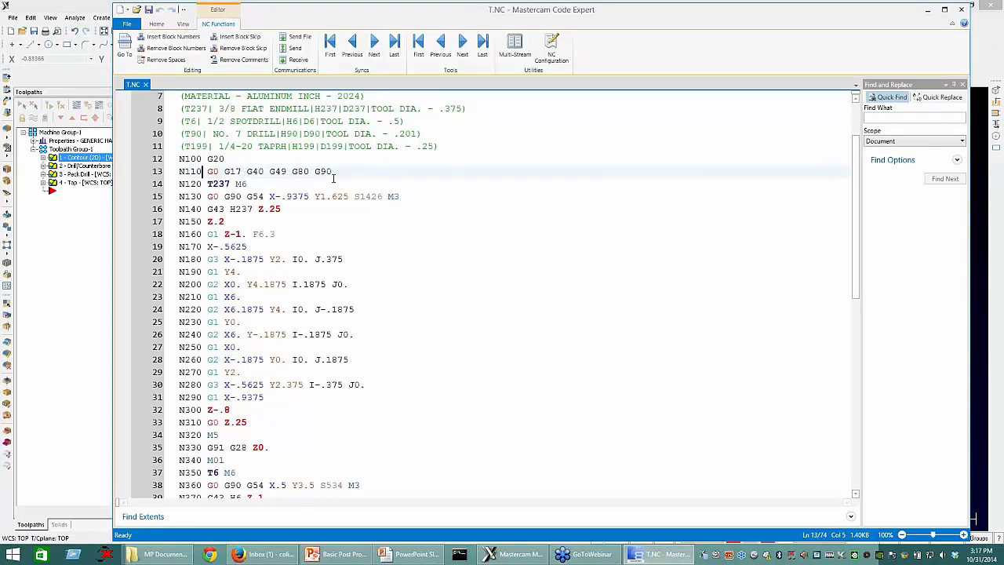
pyautogui.moveTo(332, 171); pyautogui.dragTo(190, 172)
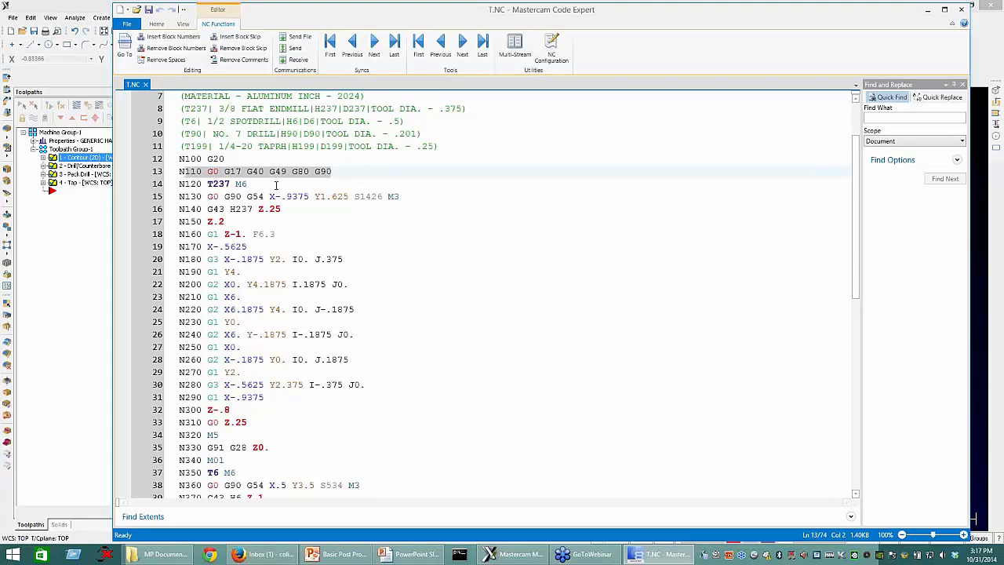
pyautogui.moveTo(207, 184); pyautogui.dragTo(269, 181)
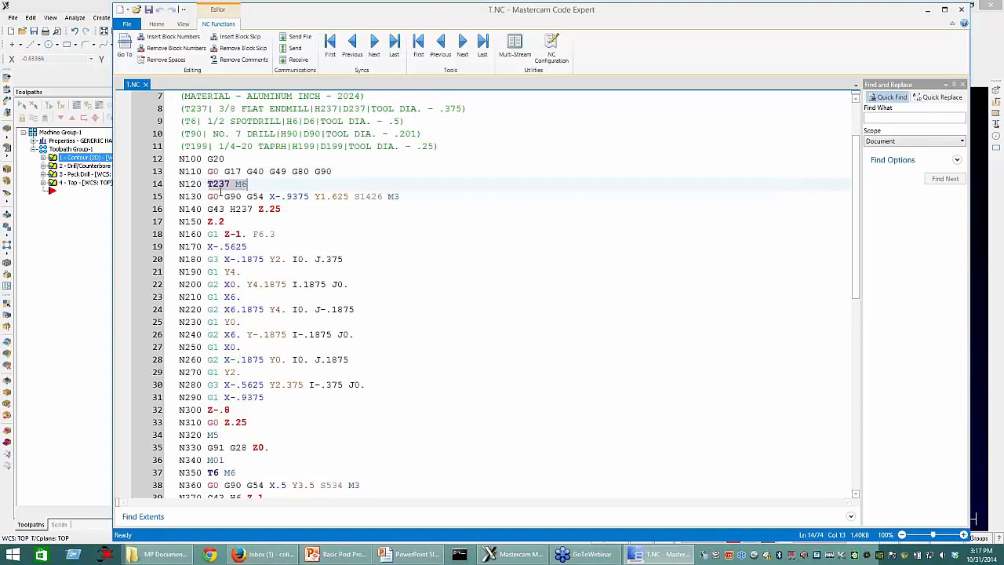
pyautogui.click(262, 189)
pyautogui.doubleClick(229, 184)
# Step: Enable sequential tool number assignment in the machine group's tool settings
pyautogui.click(44, 160)
pyautogui.click(43, 157)
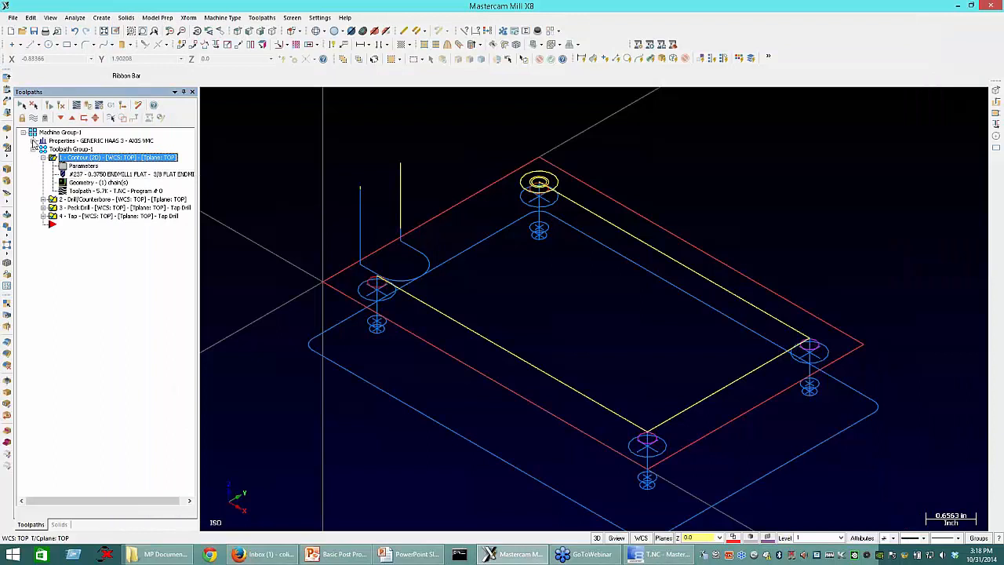
pyautogui.click(33, 141)
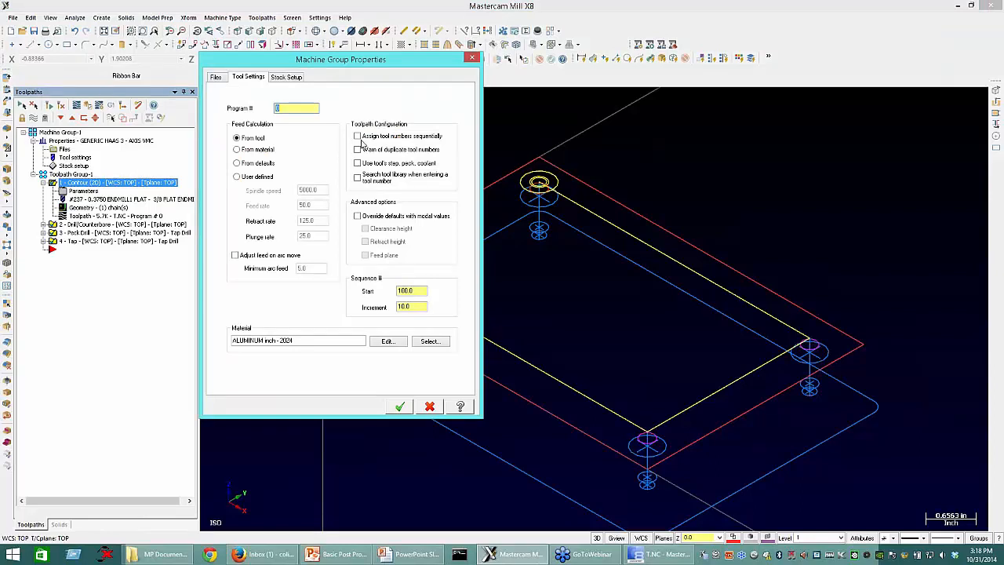
pyautogui.click(359, 136)
pyautogui.click(397, 407)
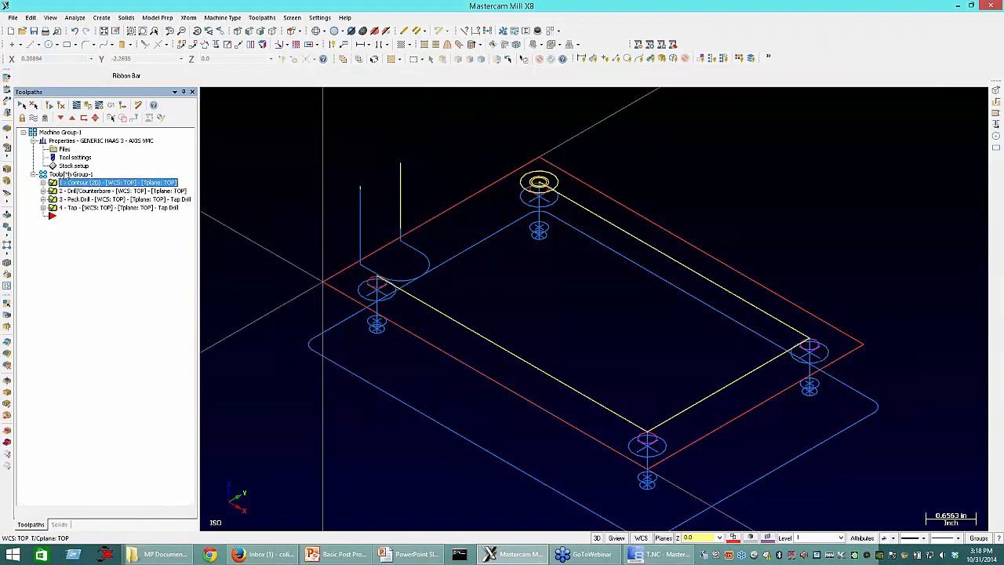
# Step: Renumber the toolpath group's tools from 1 in increments of 1, with 0 added for the length and diameter offsets
pyautogui.rightClick(66, 175)
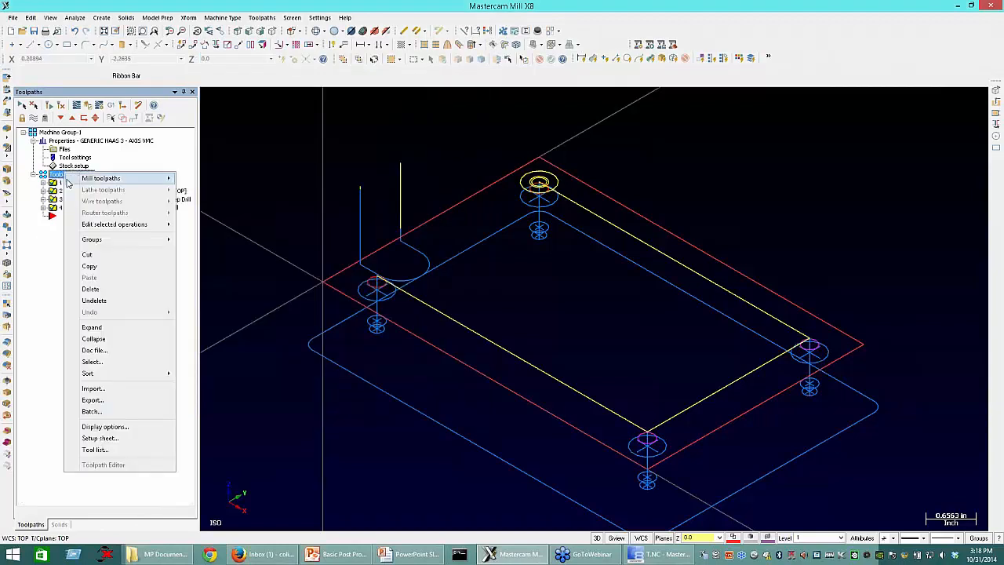
pyautogui.moveTo(68, 181)
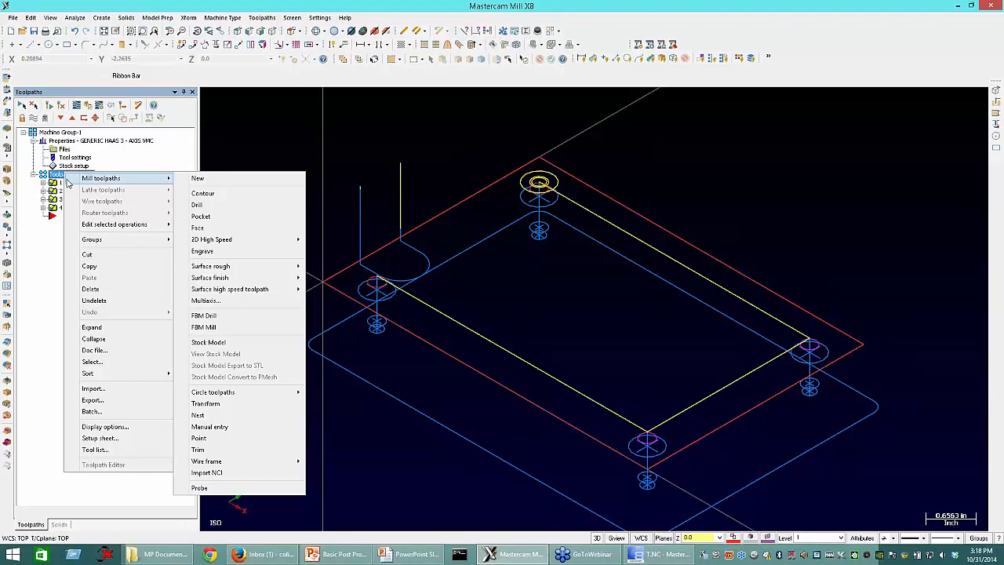
pyautogui.moveTo(157, 224)
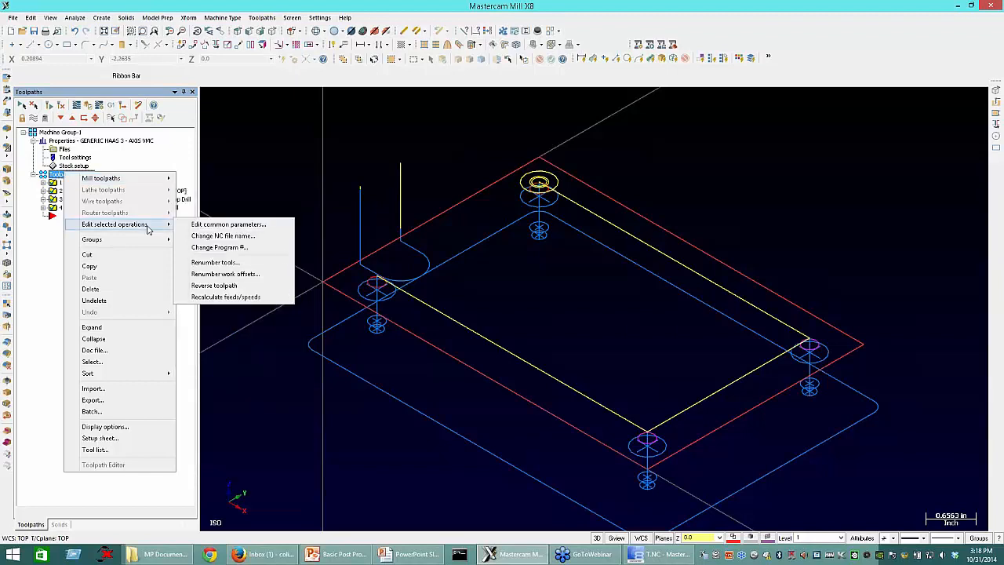
pyautogui.click(276, 266)
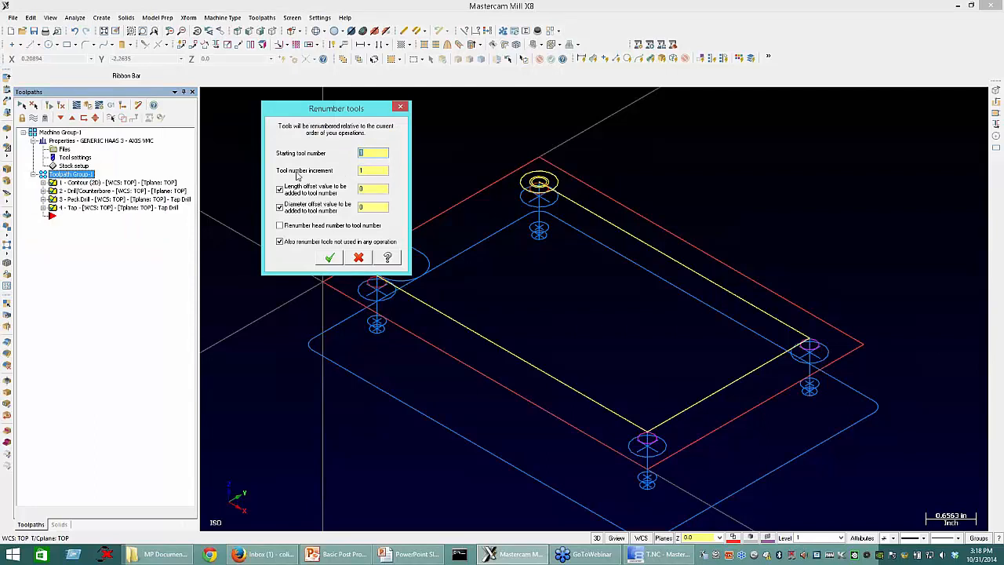
pyautogui.press('Tab')
pyautogui.click(369, 190)
pyautogui.moveTo(342, 192); pyautogui.dragTo(328, 197)
pyautogui.moveTo(366, 209); pyautogui.dragTo(345, 211)
pyautogui.click(329, 260)
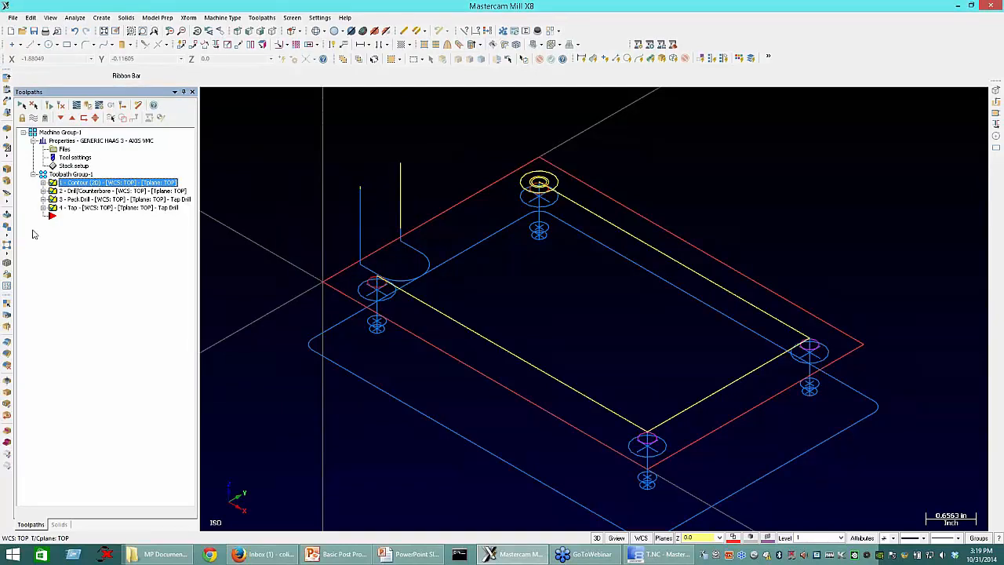
# Step: Expand all four operations and check their tool numbers
pyautogui.click(43, 182)
pyautogui.click(43, 224)
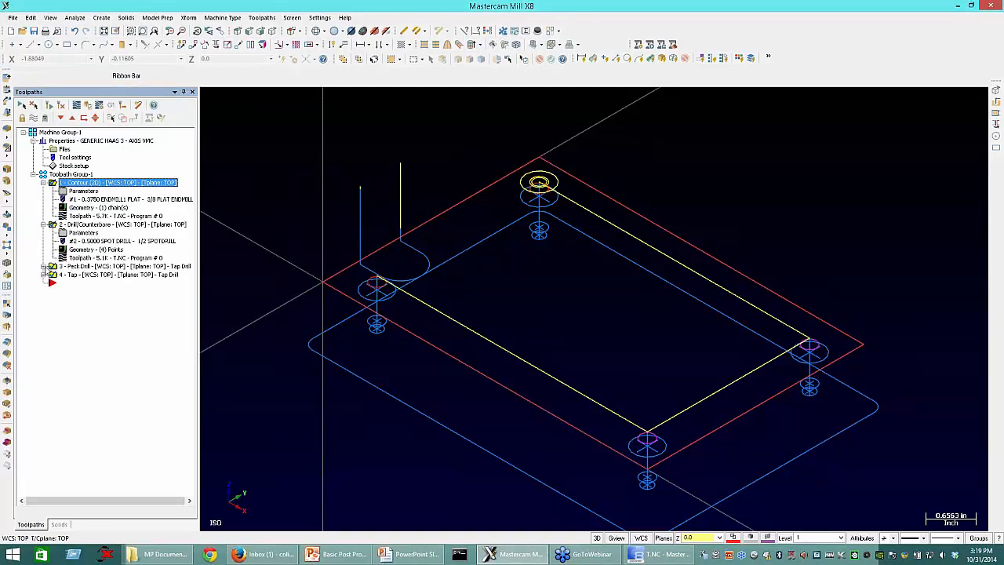
pyautogui.click(43, 266)
pyautogui.click(43, 308)
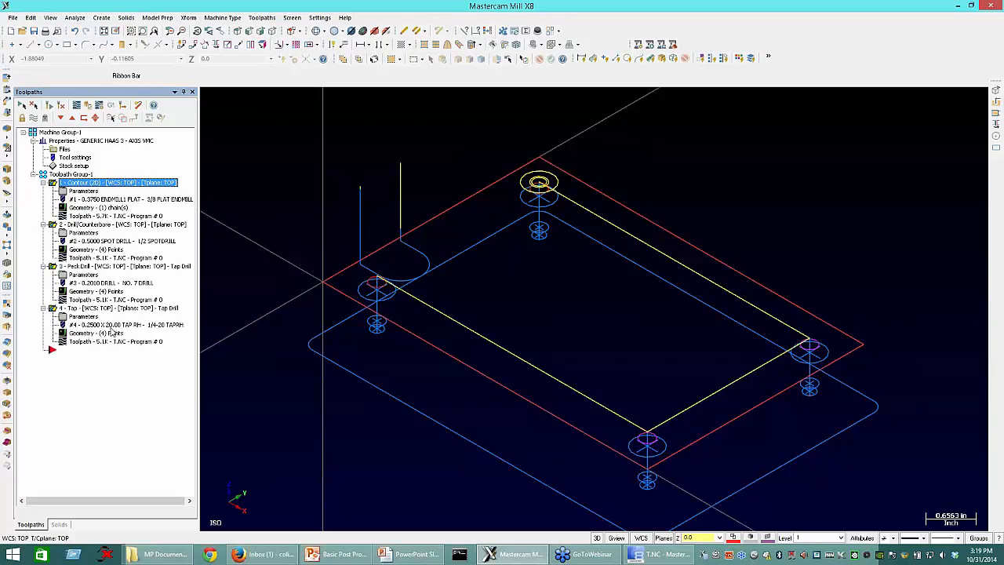
# Step: Post all operations of the toolpath group again, overwriting the existing NC file
pyautogui.click(78, 173)
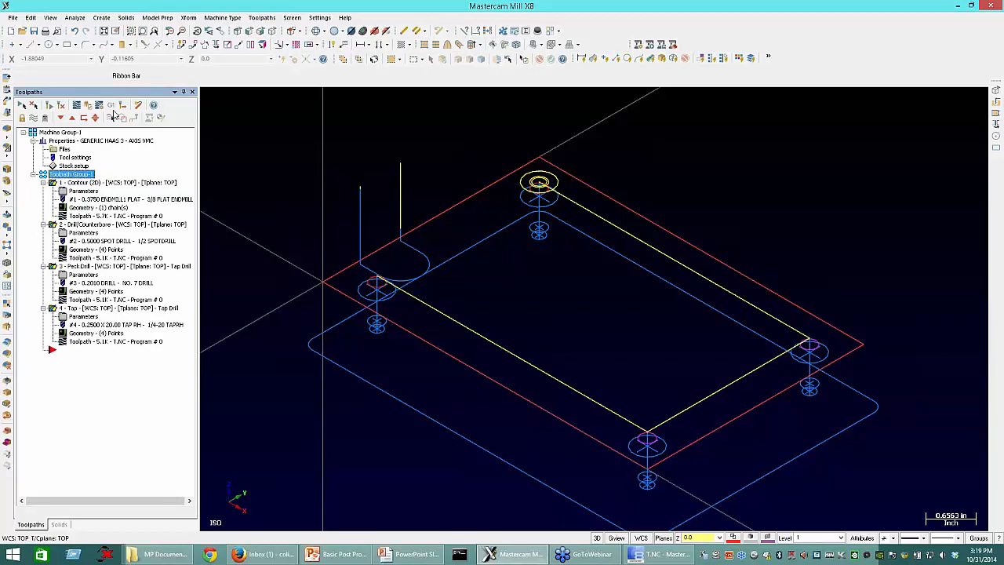
pyautogui.click(111, 107)
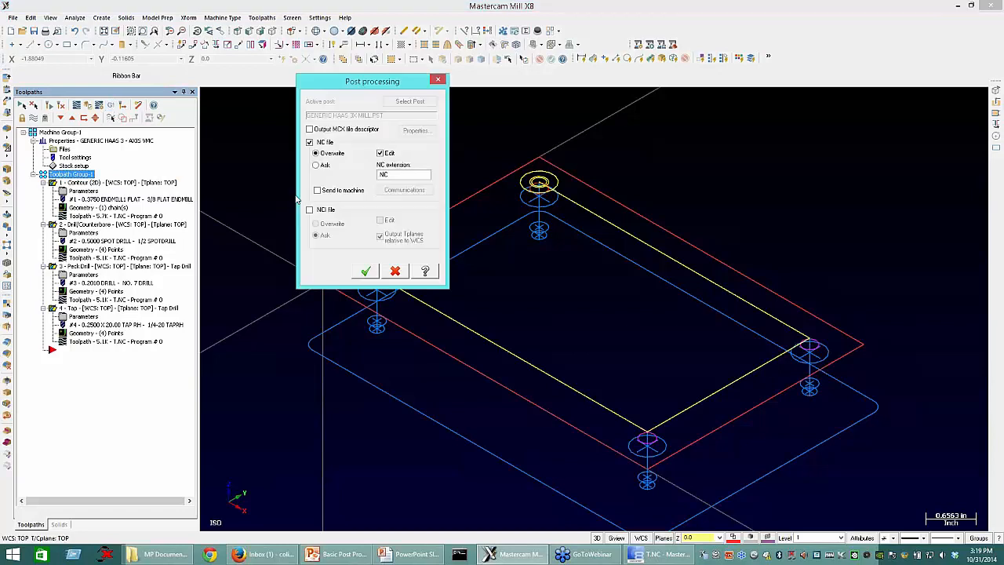
pyautogui.click(366, 271)
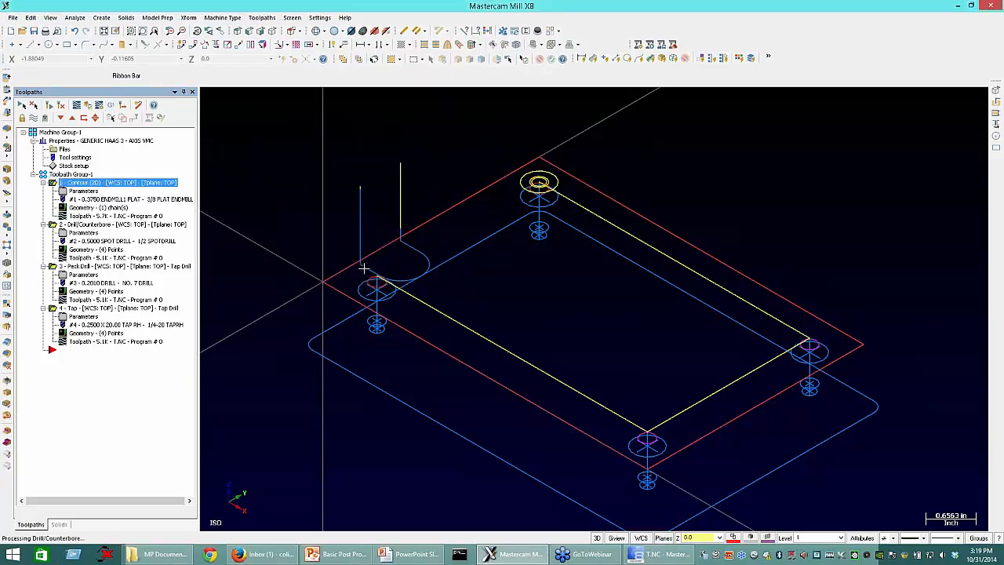
# Step: Switch to Mastercam Code Expert, reload the newly posted T.NC file and select the first tool-change line, N120
pyautogui.click(659, 557)
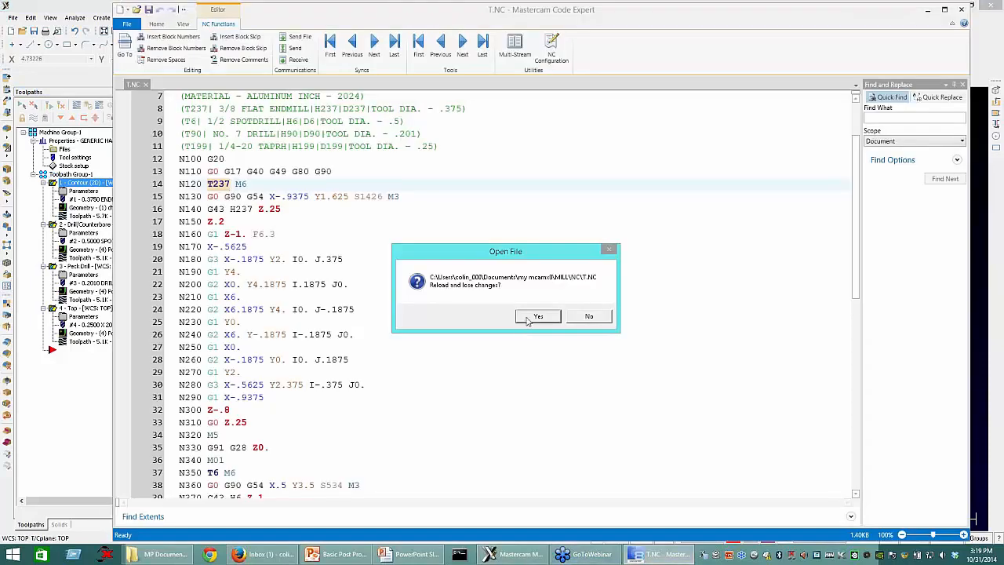
pyautogui.click(537, 316)
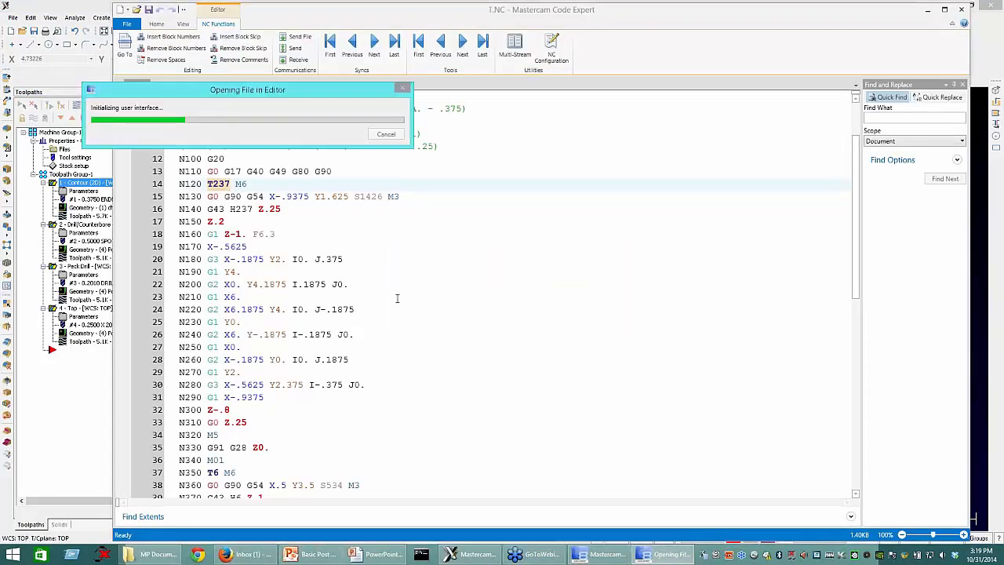
pyautogui.click(167, 259)
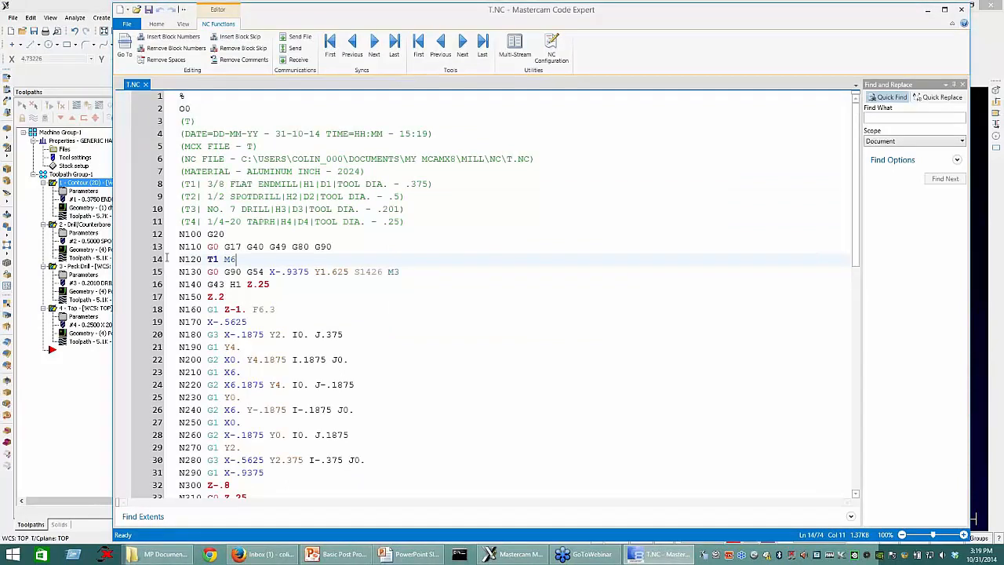
pyautogui.hotkey('shift', 'Home')
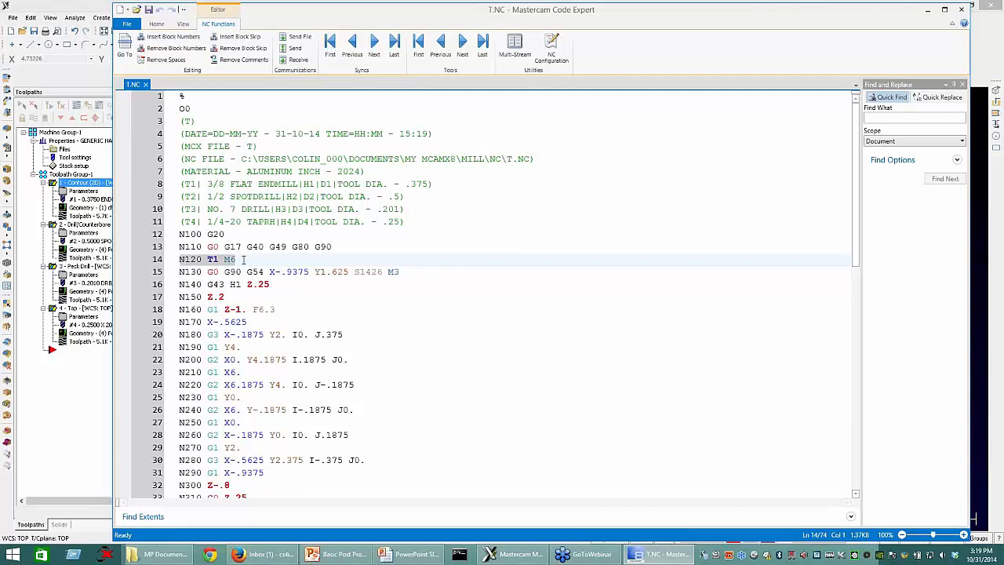
# Step: Check the contour code and the second tool-change line, N350, in T.NC, and return to Mastercam Mill
pyautogui.scroll(-1, 233, 368)
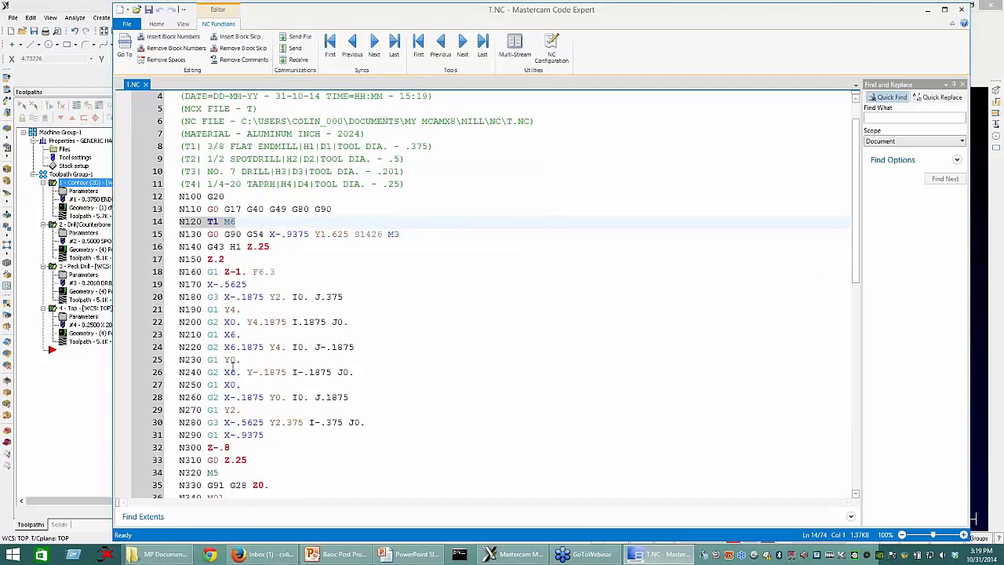
pyautogui.scroll(-4, 233, 368)
pyautogui.click(280, 357)
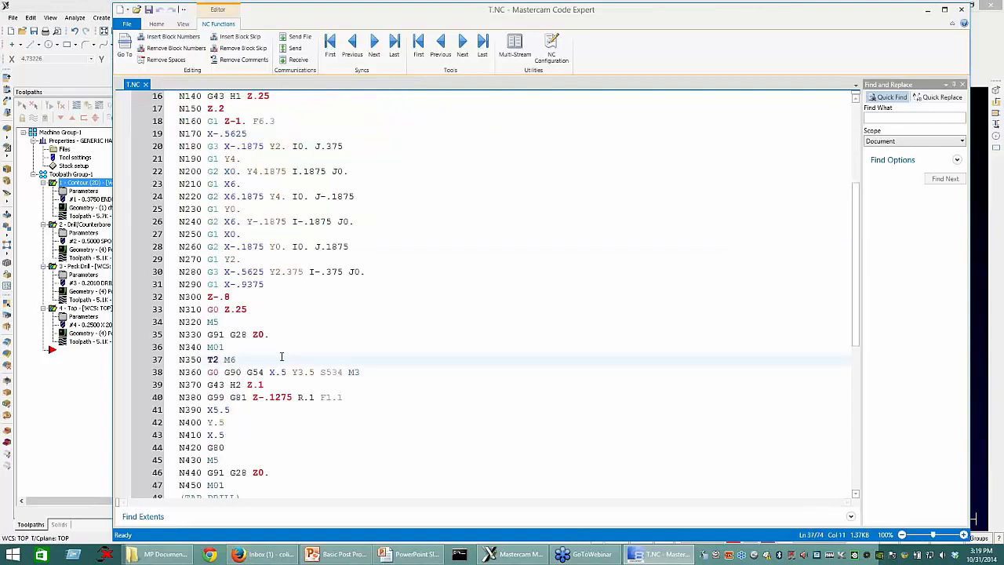
pyautogui.scroll(1, 362, 319)
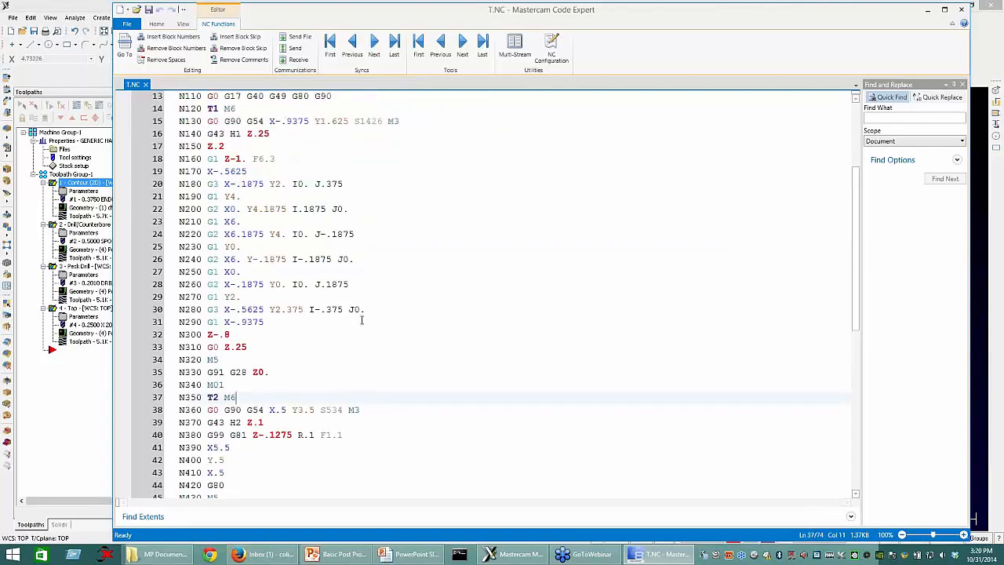
pyautogui.scroll(2, 389, 276)
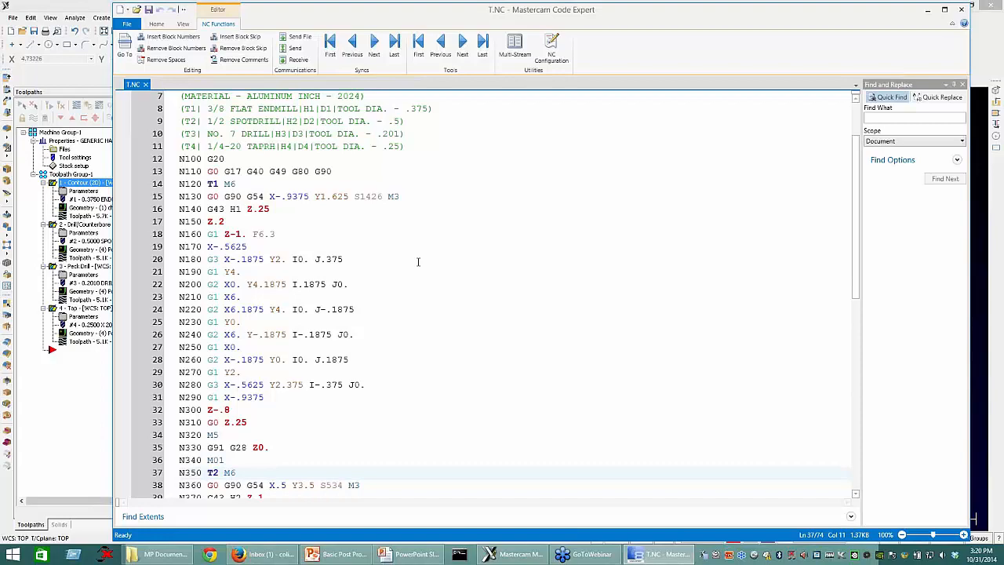
pyautogui.click(86, 403)
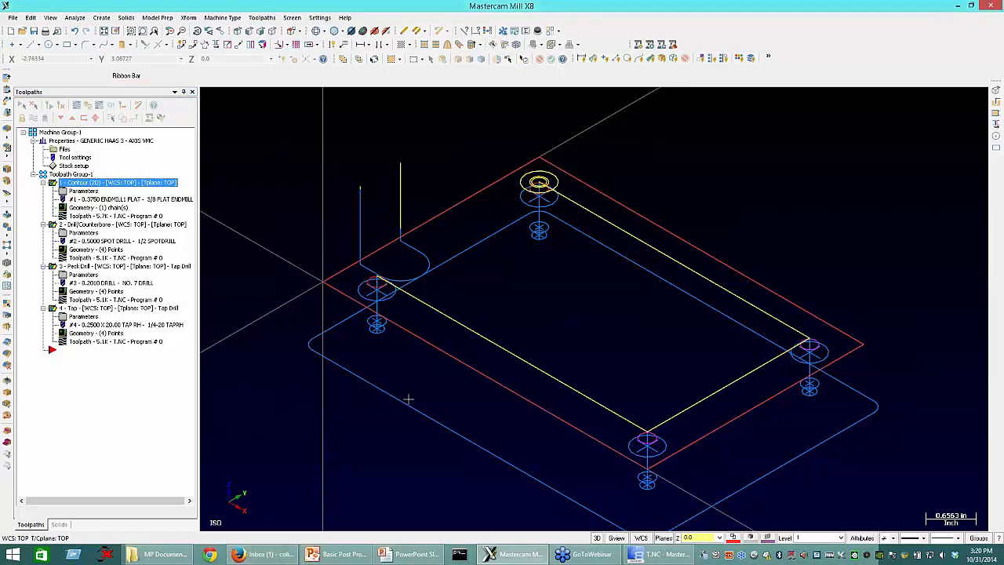
pyautogui.scroll(-2, 408, 400)
pyautogui.scroll(-1, 228, 343)
pyautogui.moveTo(261, 318); pyautogui.dragTo(295, 307, button='middle')
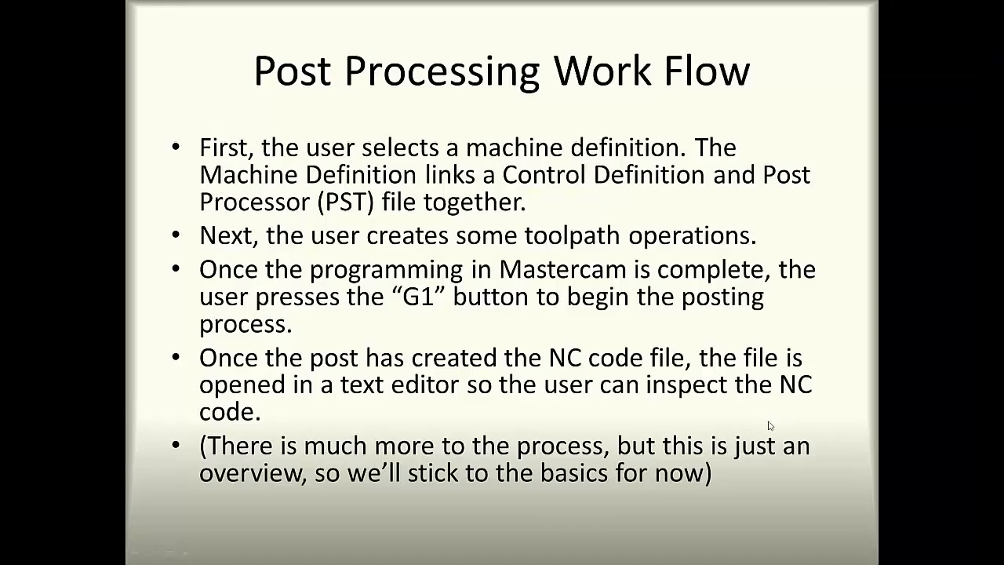
pyautogui.click(771, 426)
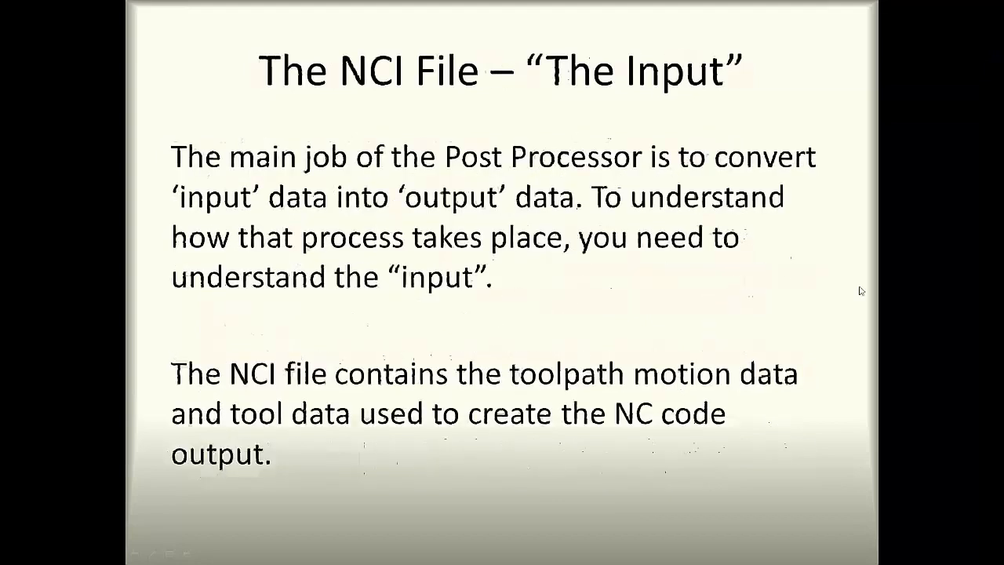
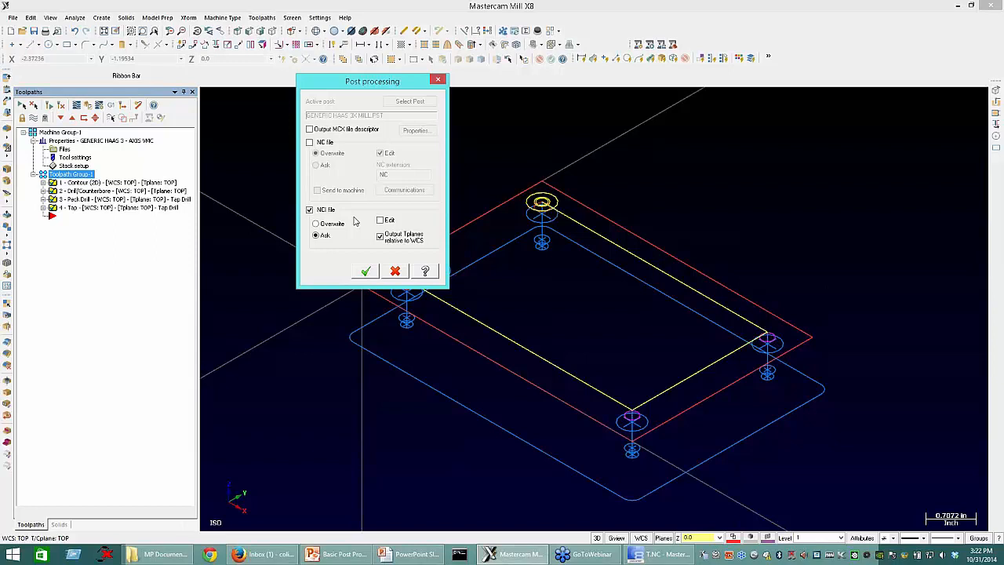
# Step: Post only the NCI file, overwriting the existing one and opening it in the editor
pyautogui.click(333, 224)
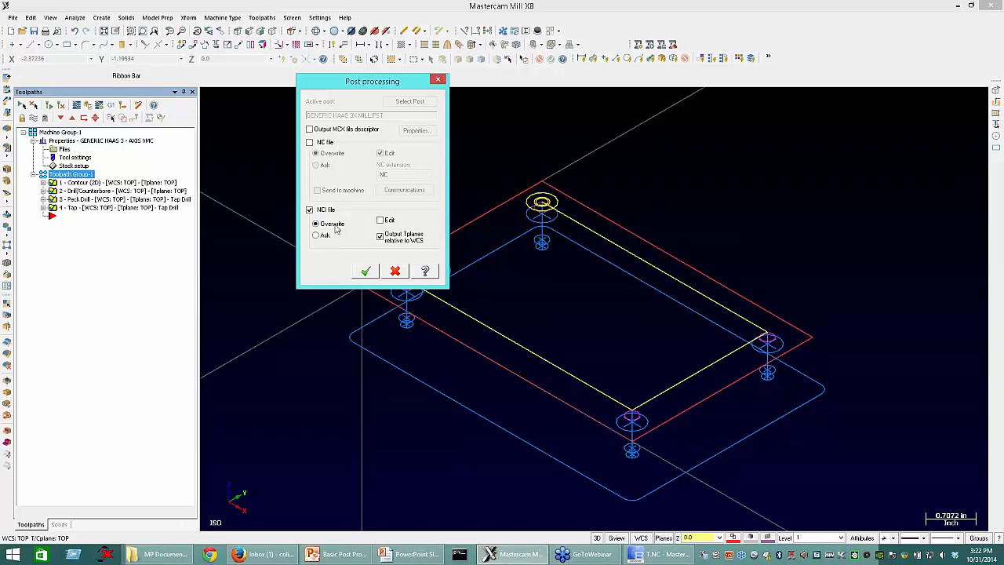
pyautogui.click(406, 222)
pyautogui.click(375, 273)
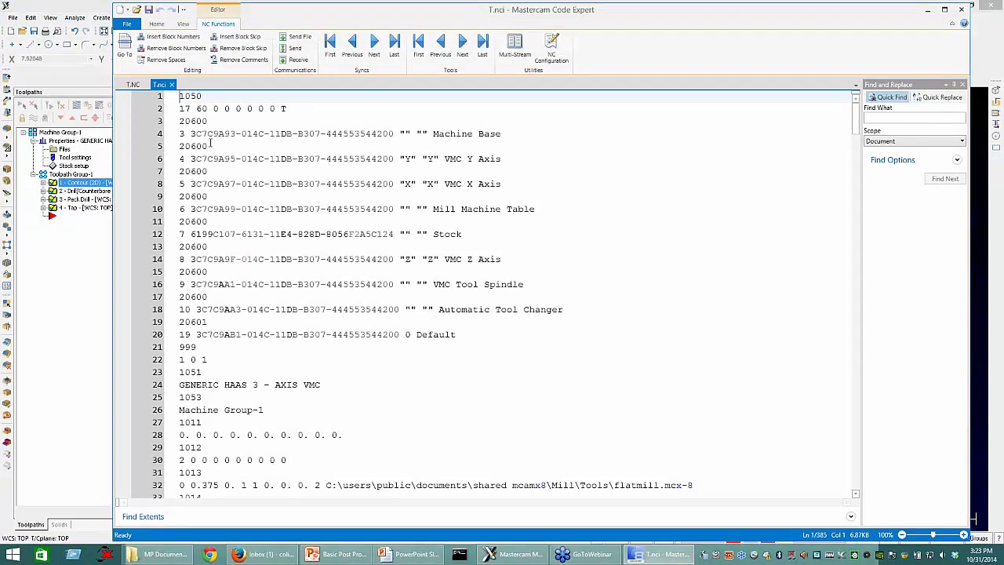
# Step: In T.nci, highlight the opening 1050 lines, the 1016 entry on lines 35–36 and its value 41
pyautogui.keyDown('shift'); pyautogui.click(306, 107); pyautogui.keyUp('shift')
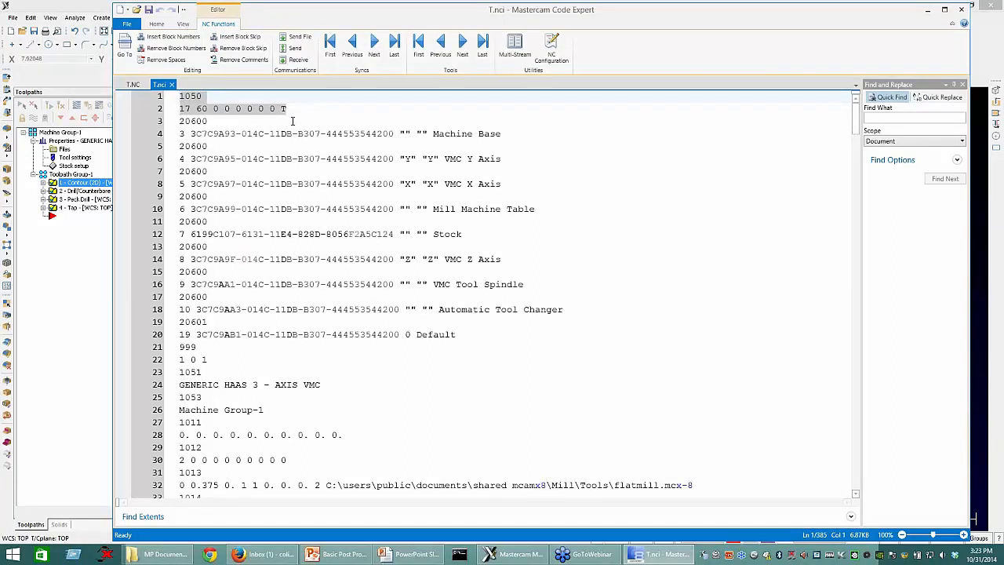
pyautogui.click(203, 95)
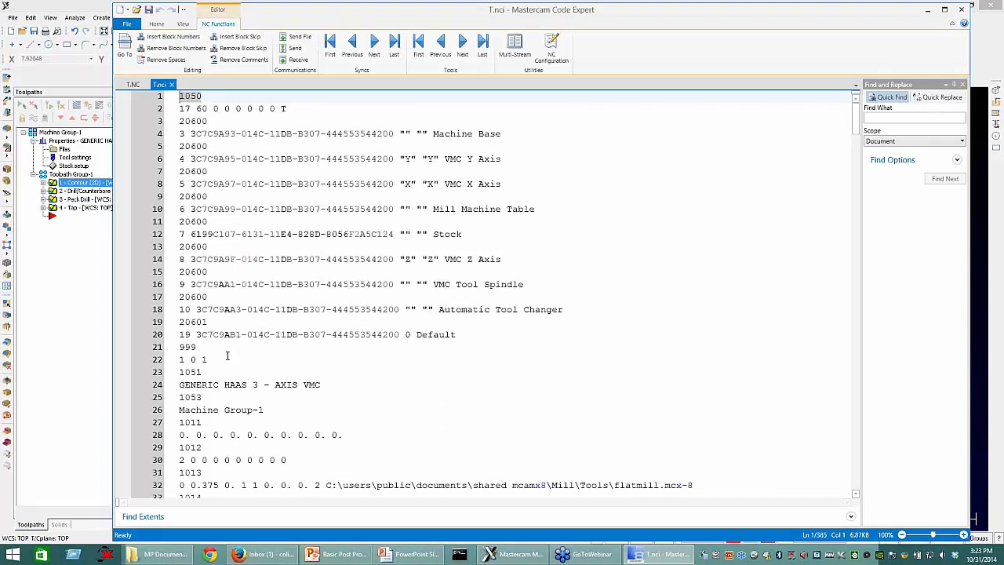
pyautogui.scroll(-6, 226, 349)
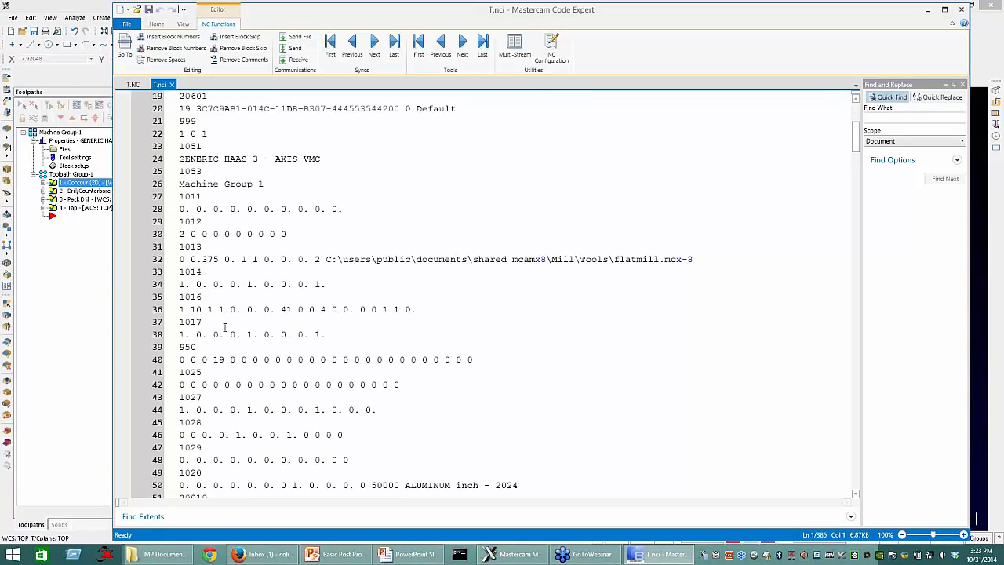
pyautogui.scroll(-6, 225, 328)
pyautogui.scroll(2, 229, 328)
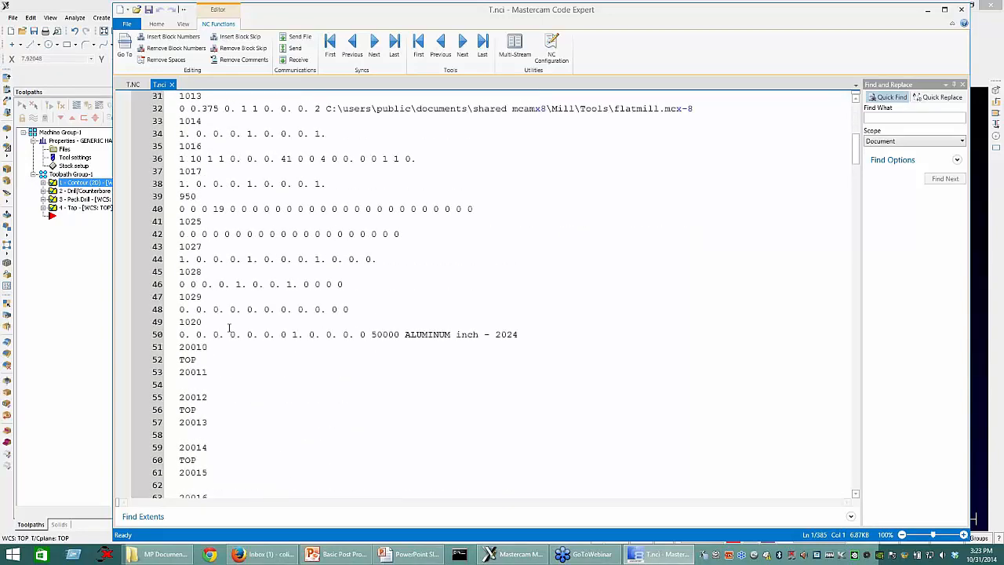
pyautogui.scroll(3, 229, 327)
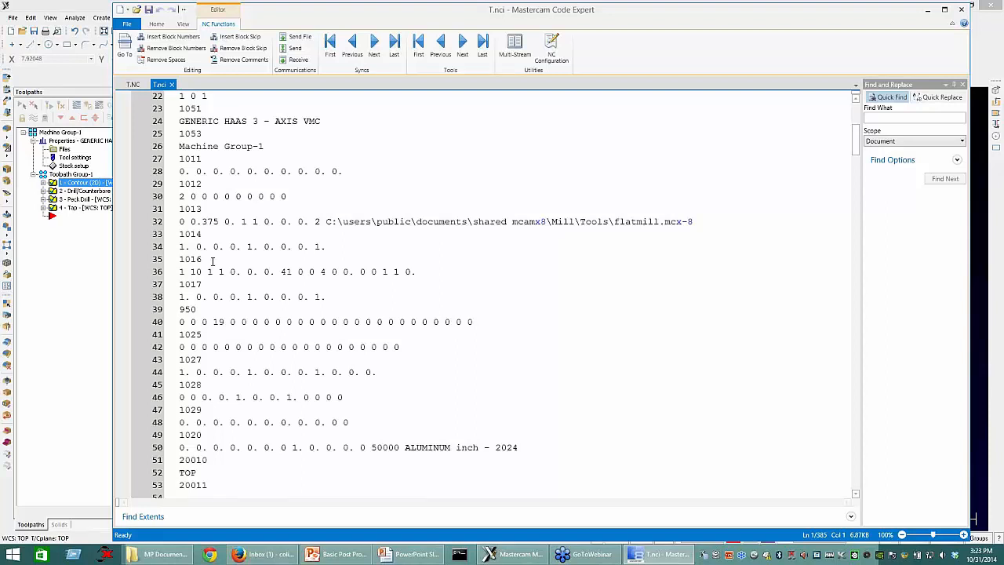
pyautogui.moveTo(181, 259); pyautogui.dragTo(258, 272)
pyautogui.moveTo(321, 264); pyautogui.dragTo(424, 272)
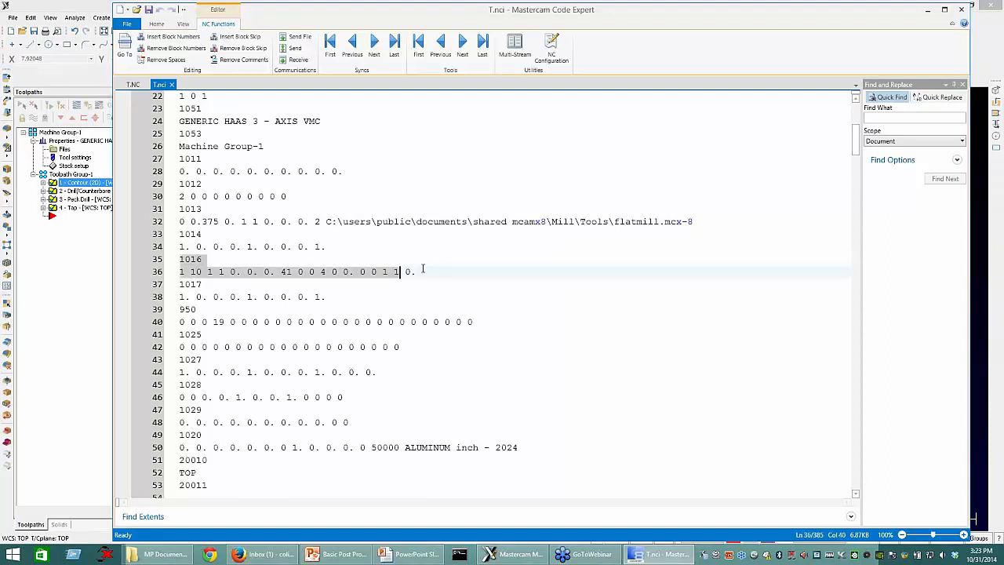
pyautogui.click(288, 289)
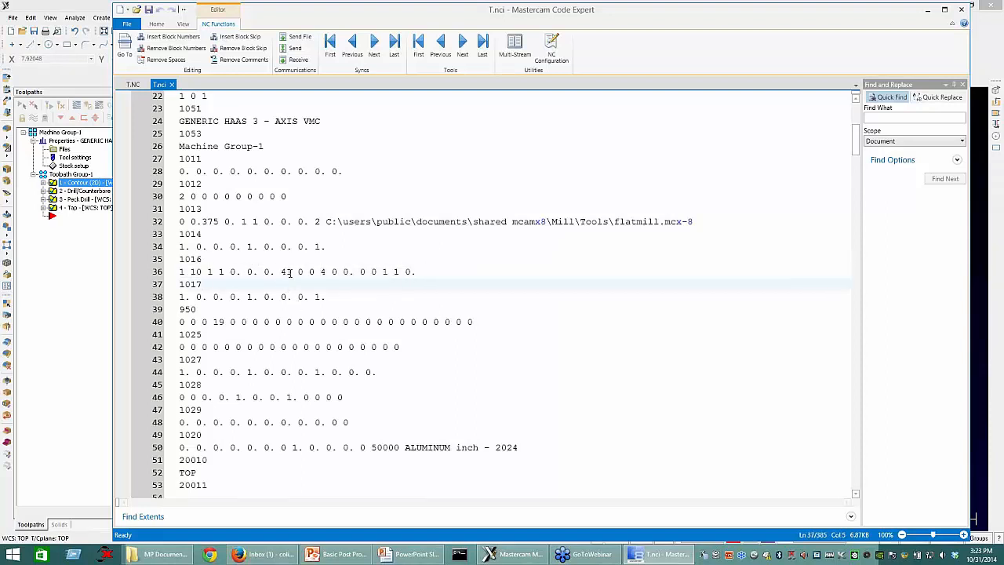
pyautogui.doubleClick(287, 272)
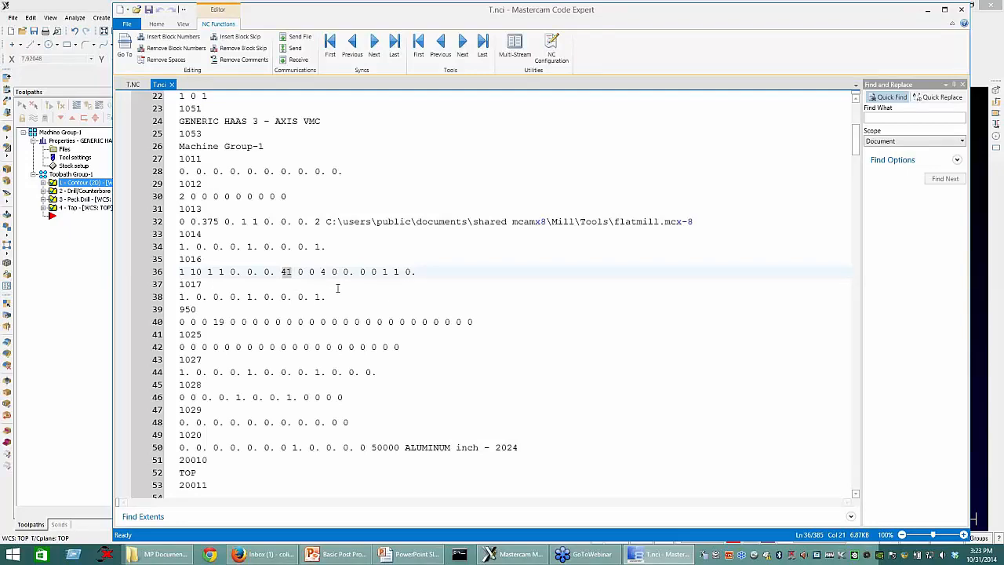
# Step: Find the 1001 entry of the contour operation and highlight it with its parameter line, lines 89–90
pyautogui.scroll(-14, 338, 289)
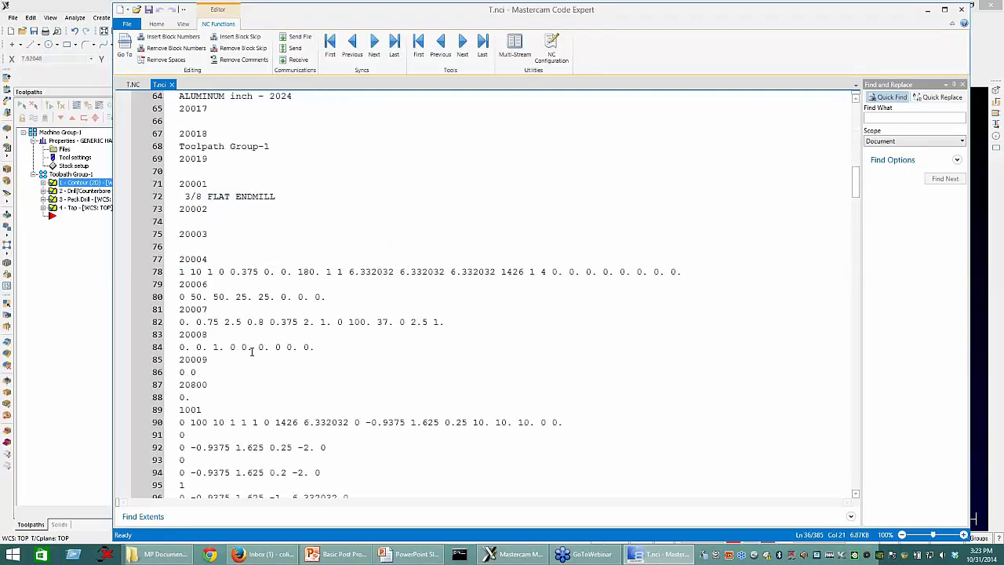
pyautogui.scroll(-4, 251, 352)
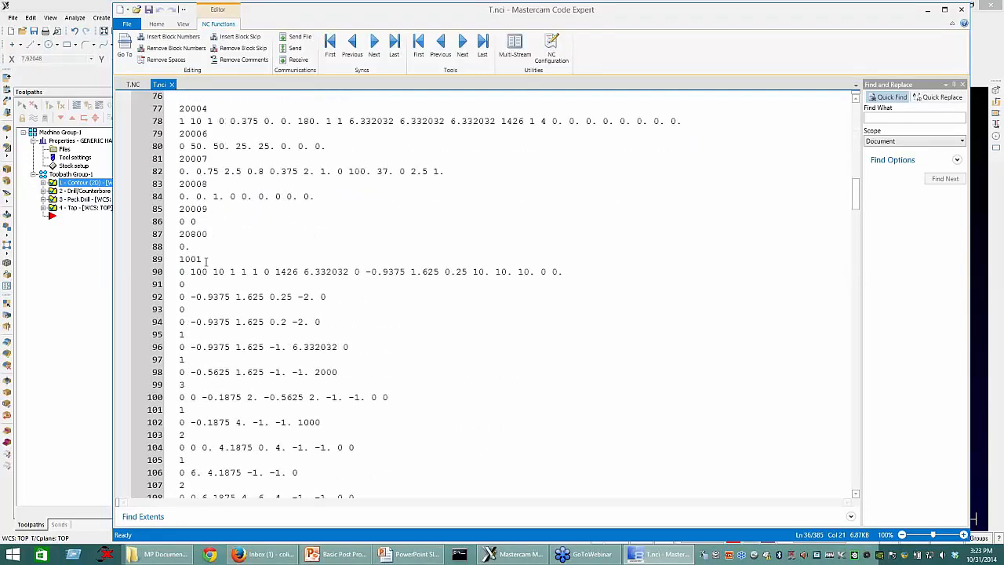
pyautogui.doubleClick(192, 258)
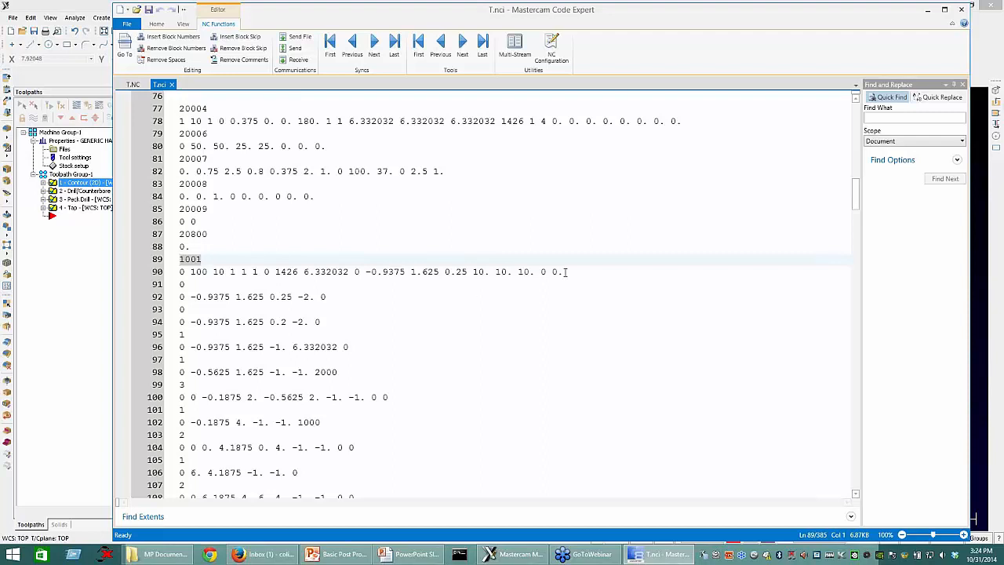
pyautogui.moveTo(566, 270); pyautogui.dragTo(189, 284)
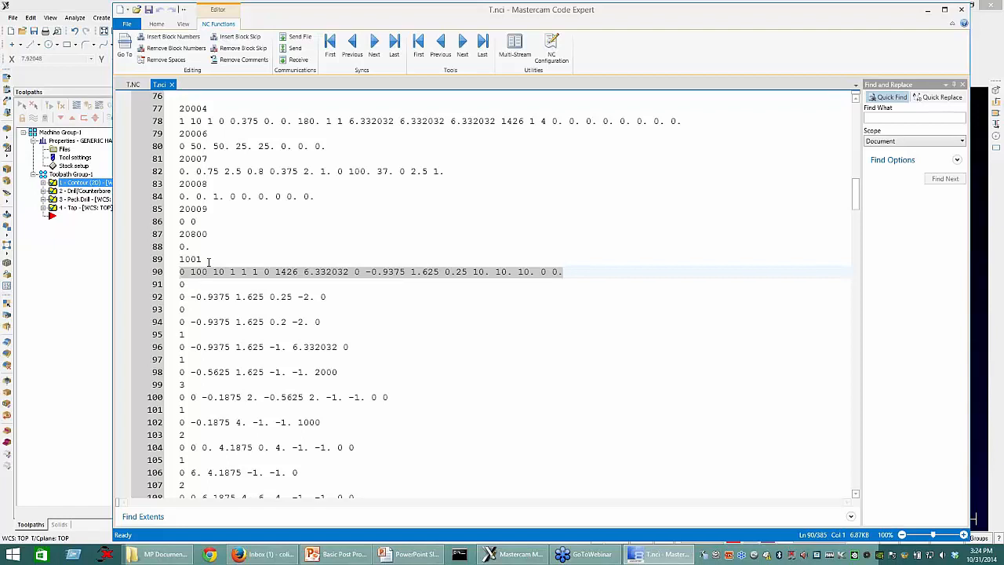
pyautogui.doubleClick(176, 259)
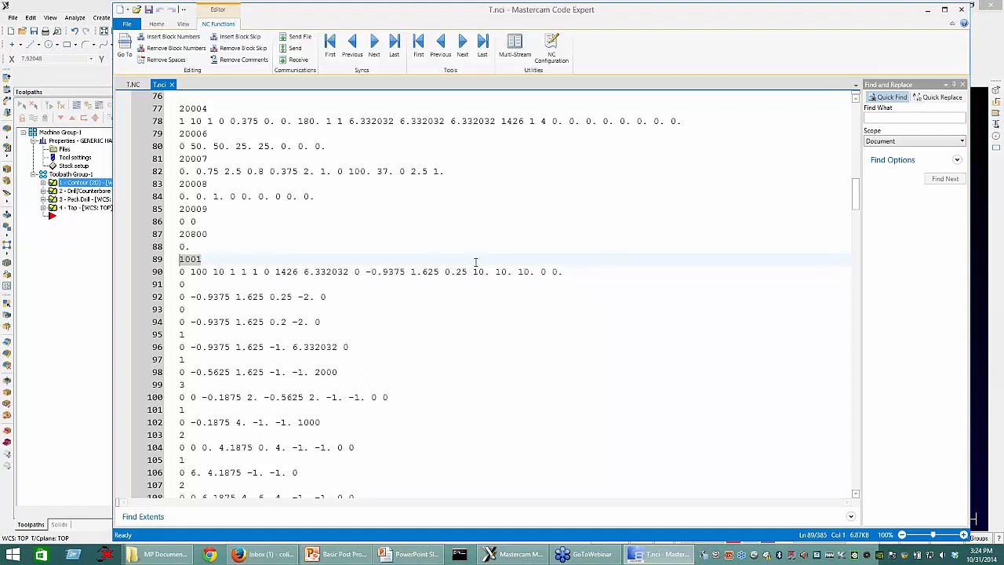
pyautogui.moveTo(566, 272); pyautogui.dragTo(167, 265)
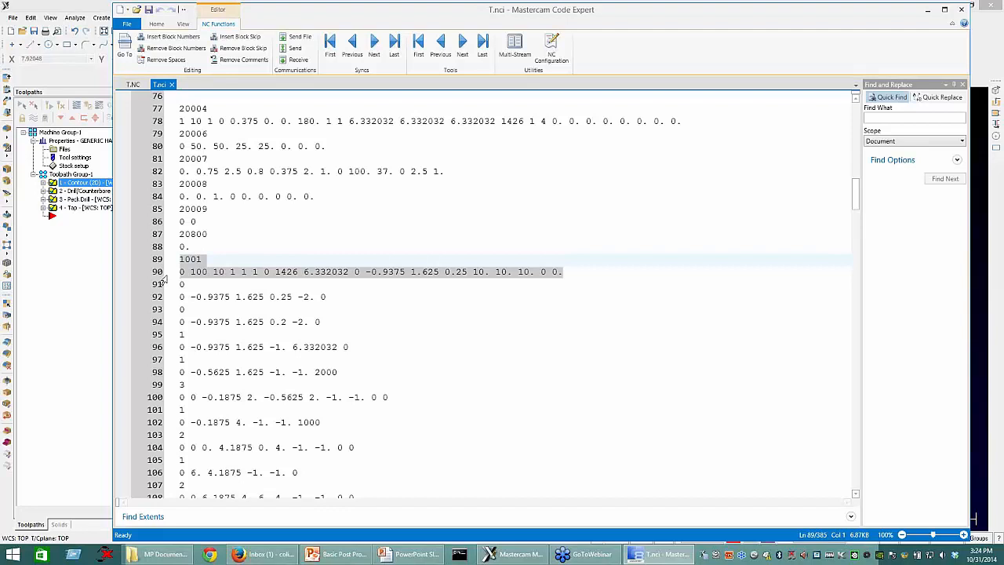
# Step: Highlight the rapid move on lines 91–92, the 1001 code again and the second rapid move on lines 93–94
pyautogui.click(183, 286)
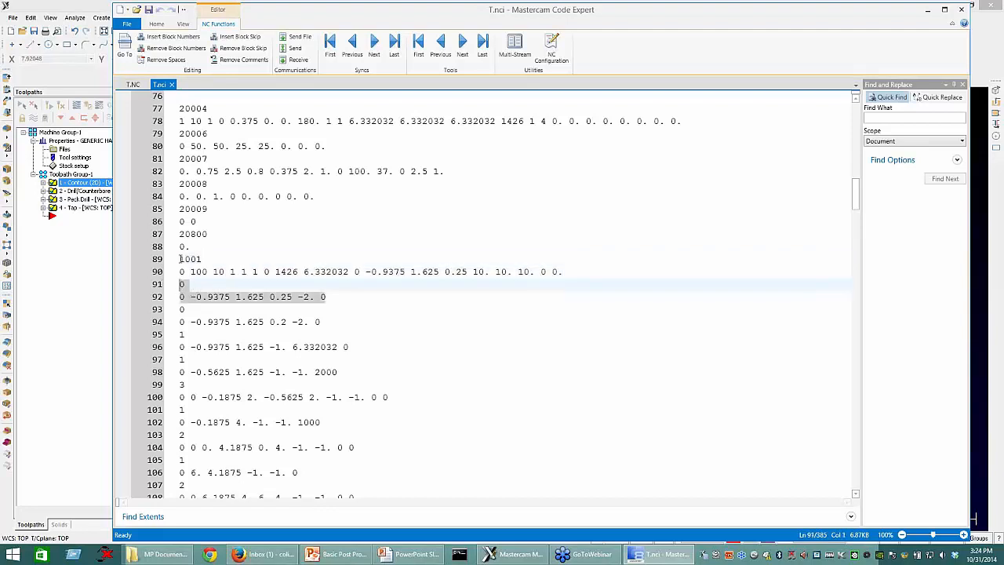
pyautogui.doubleClick(202, 259)
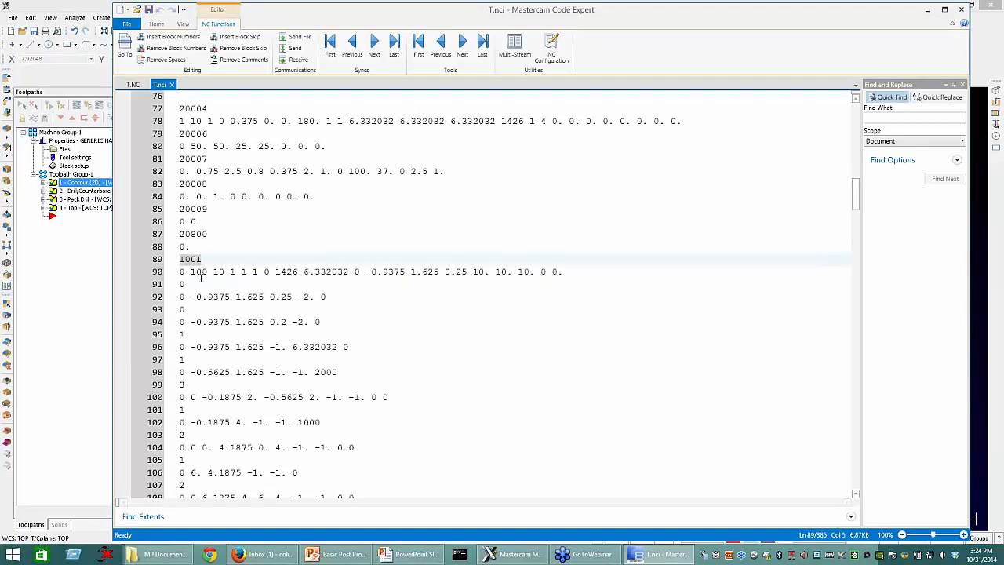
pyautogui.click(181, 284)
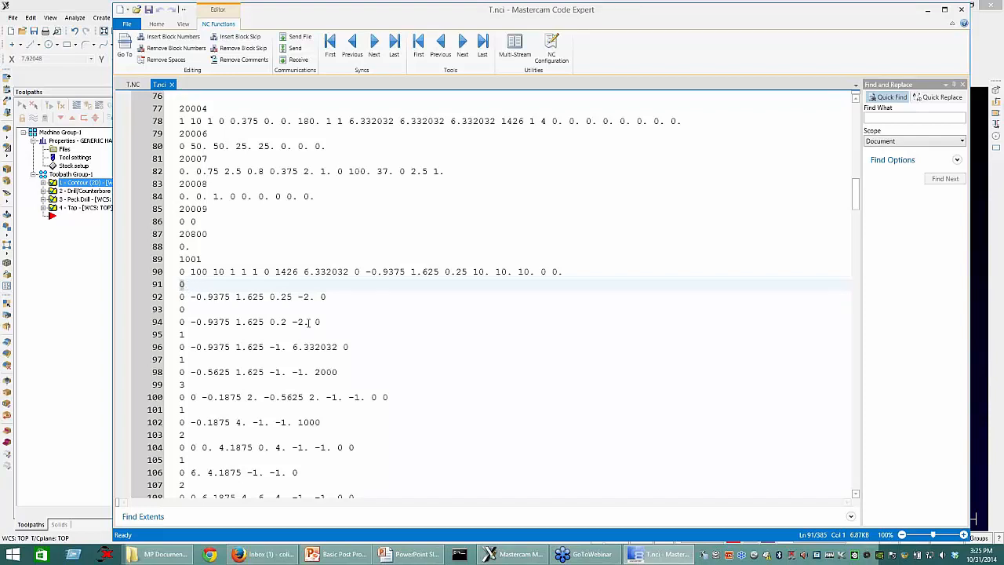
pyautogui.moveTo(324, 321); pyautogui.dragTo(167, 314)
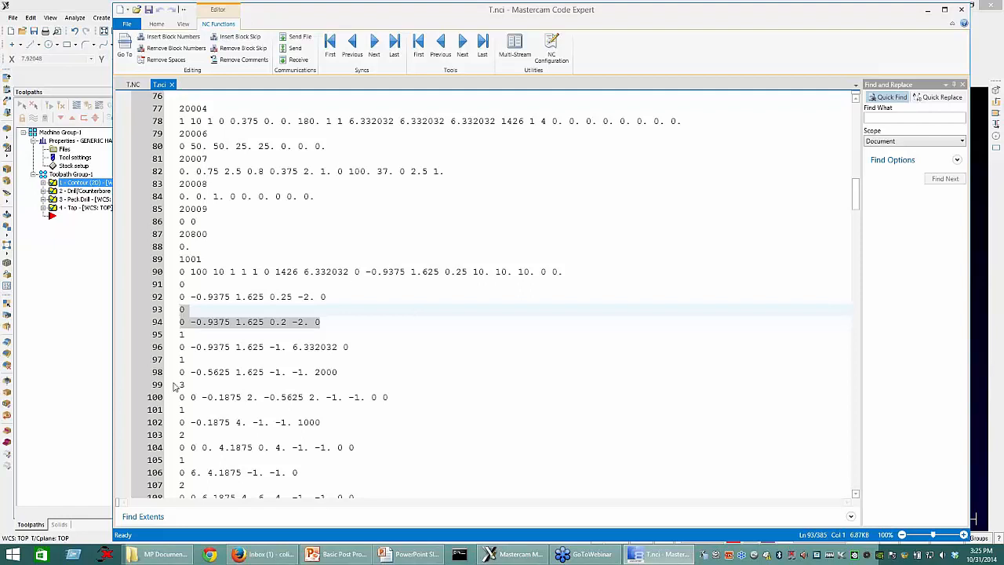
# Step: Highlight the linear move on lines 95–96 and the following linear move on lines 97–98
pyautogui.scroll(-3, 176, 386)
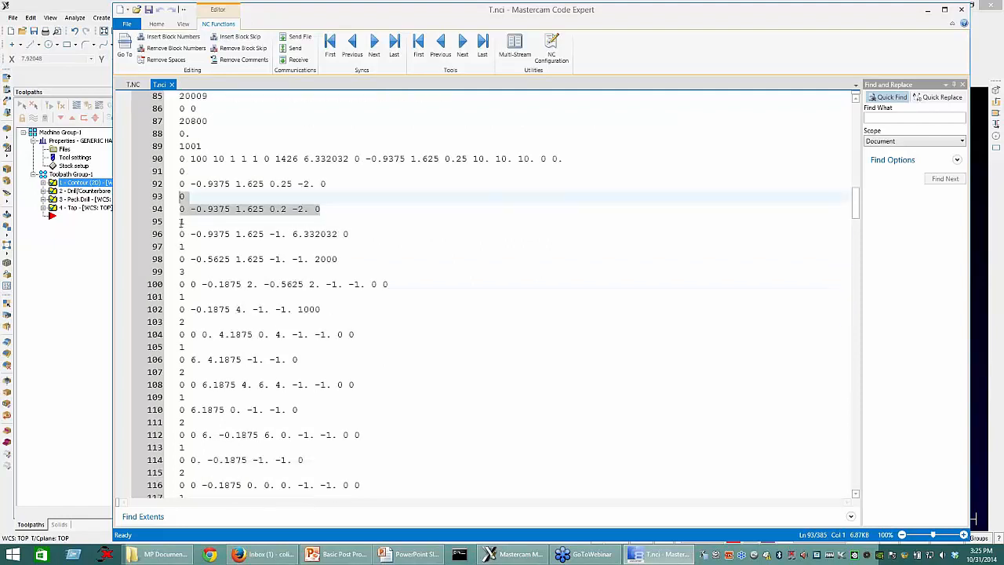
pyautogui.click(245, 225)
pyautogui.press('End')
pyautogui.hotkey('shift', 'Down')
pyautogui.hotkey('shift', 'Down')
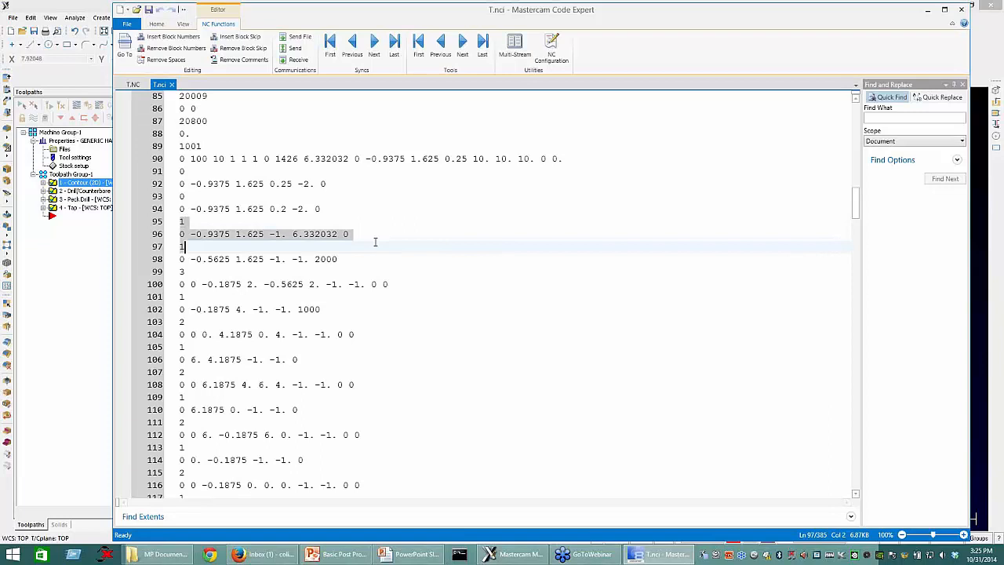
pyautogui.hotkey('shift', 'Left')
pyautogui.hotkey('shift', 'Left')
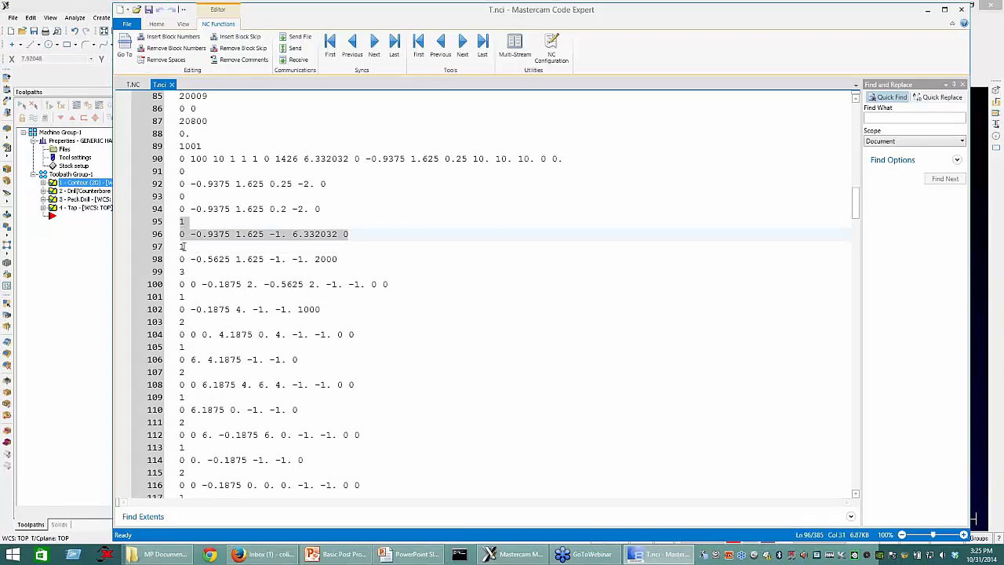
pyautogui.moveTo(181, 247); pyautogui.dragTo(340, 259)
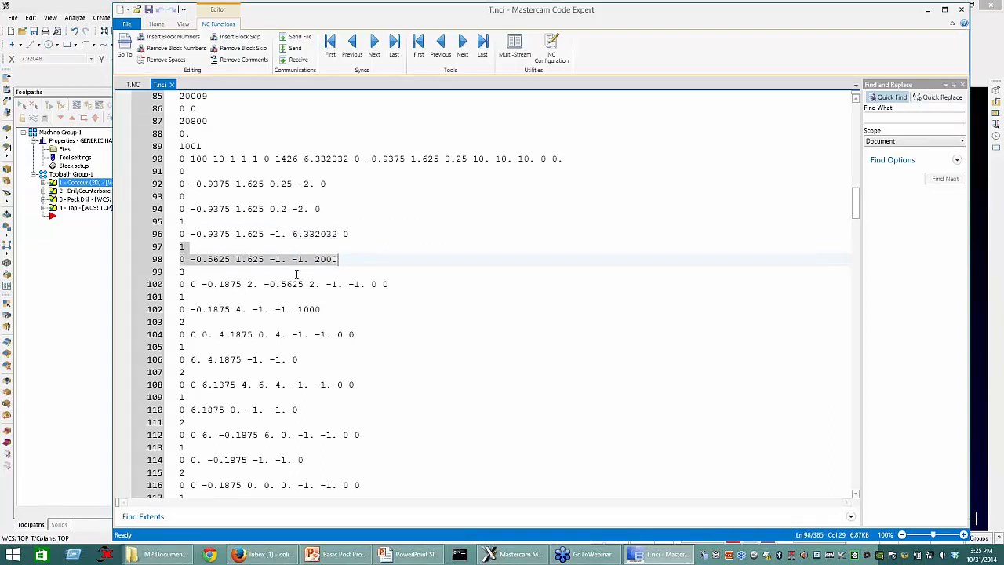
# Step: Highlight the arc on lines 99–100, the linear move on lines 101–102 and the arc on lines 103–104
pyautogui.click(181, 272)
pyautogui.moveTo(181, 272); pyautogui.dragTo(402, 297)
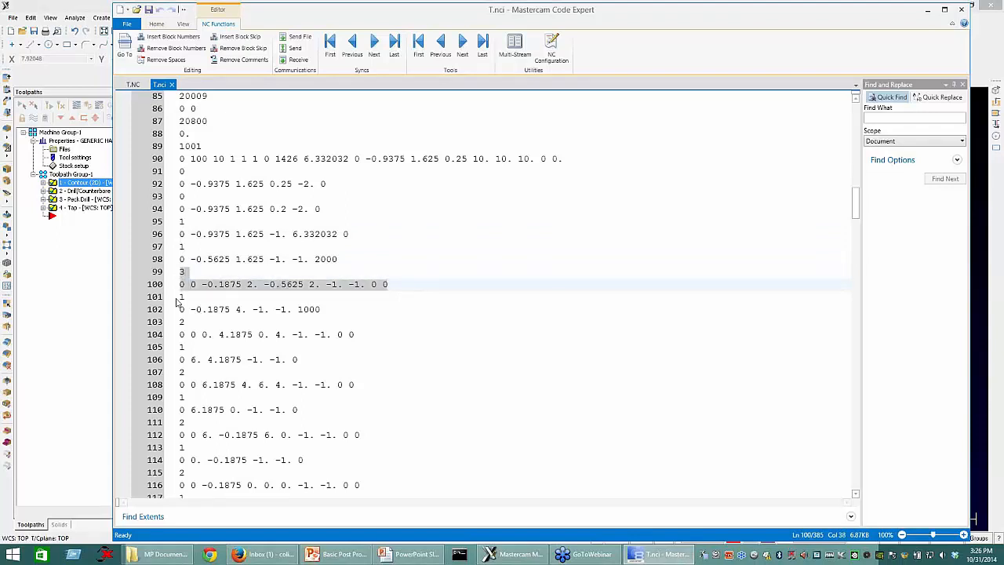
pyautogui.moveTo(182, 297); pyautogui.dragTo(328, 309)
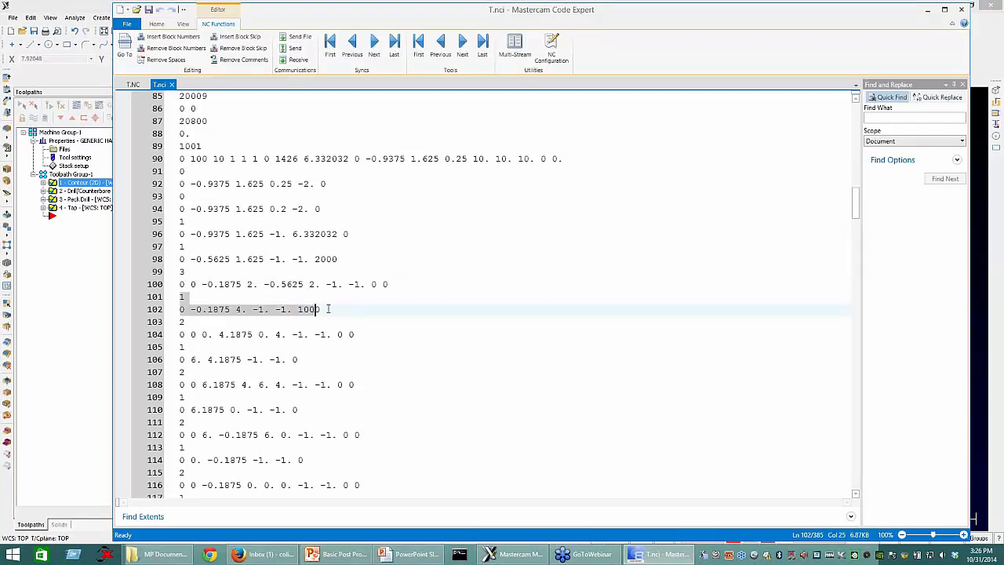
pyautogui.moveTo(329, 309); pyautogui.dragTo(321, 309)
pyautogui.moveTo(180, 321); pyautogui.dragTo(358, 334)
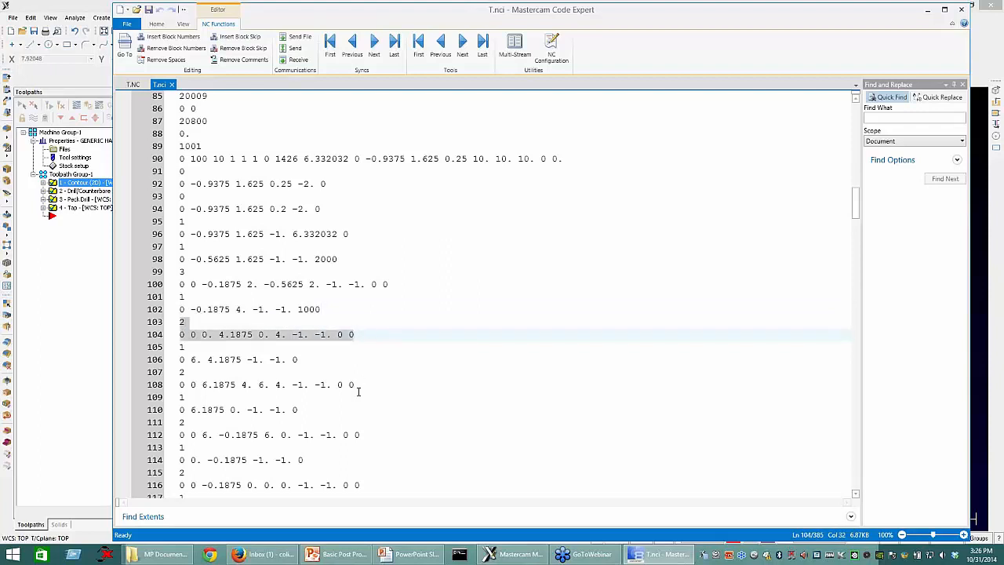
# Step: Highlight the linear move on lines 105–106 and the arc on lines 107–108
pyautogui.scroll(-2, 357, 391)
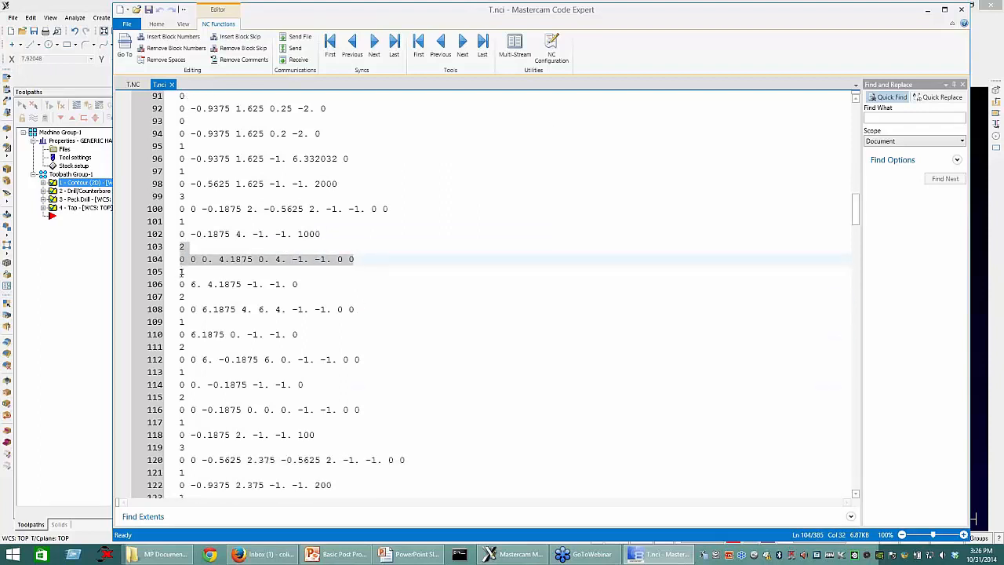
pyautogui.click(181, 273)
pyautogui.keyDown('shift'); pyautogui.click(315, 283); pyautogui.keyUp('shift')
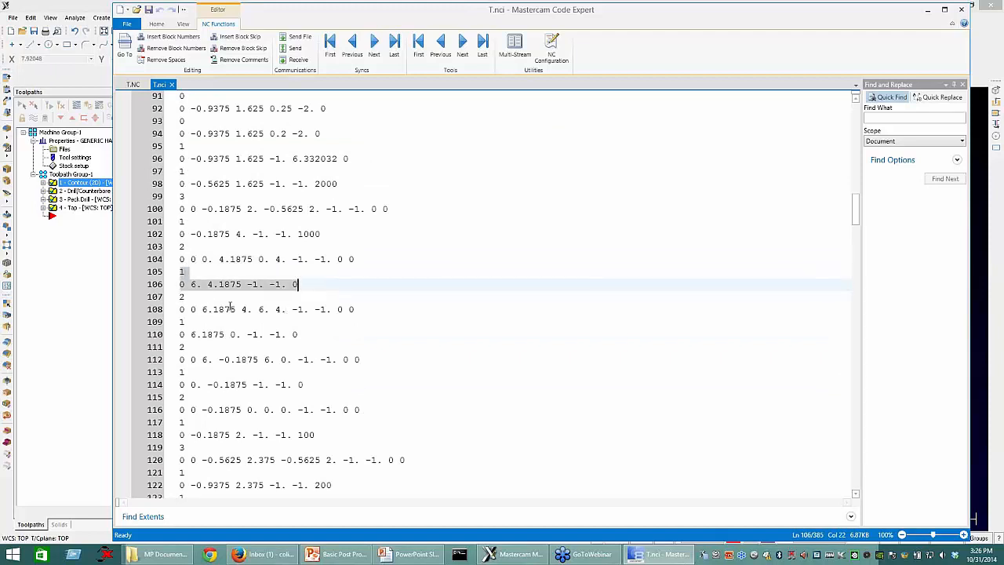
pyautogui.moveTo(181, 298); pyautogui.dragTo(355, 309)
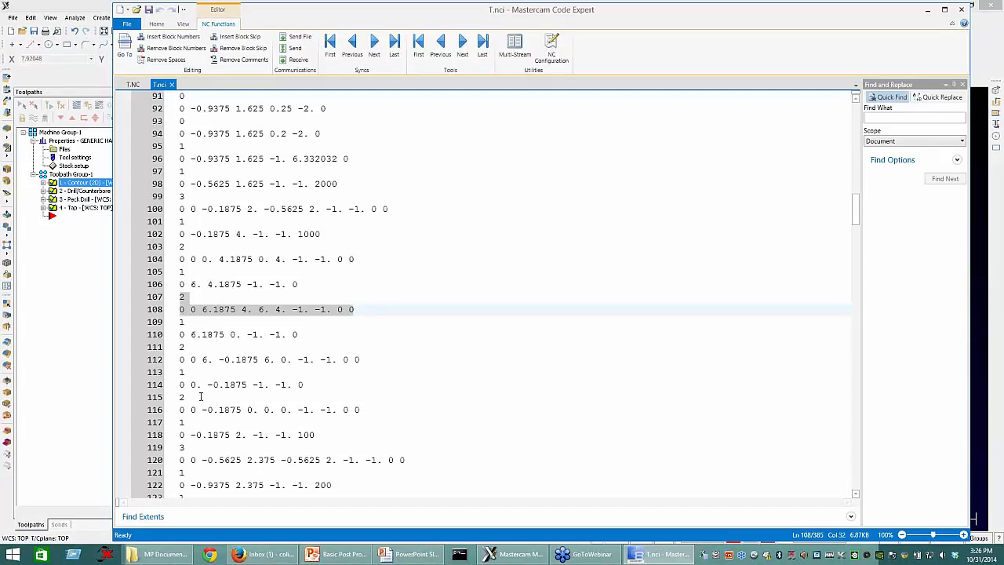
# Step: Examine the end of the contour code, highlighting lines 119–122 and the final rapid move on lines 125–126
pyautogui.scroll(-4, 202, 403)
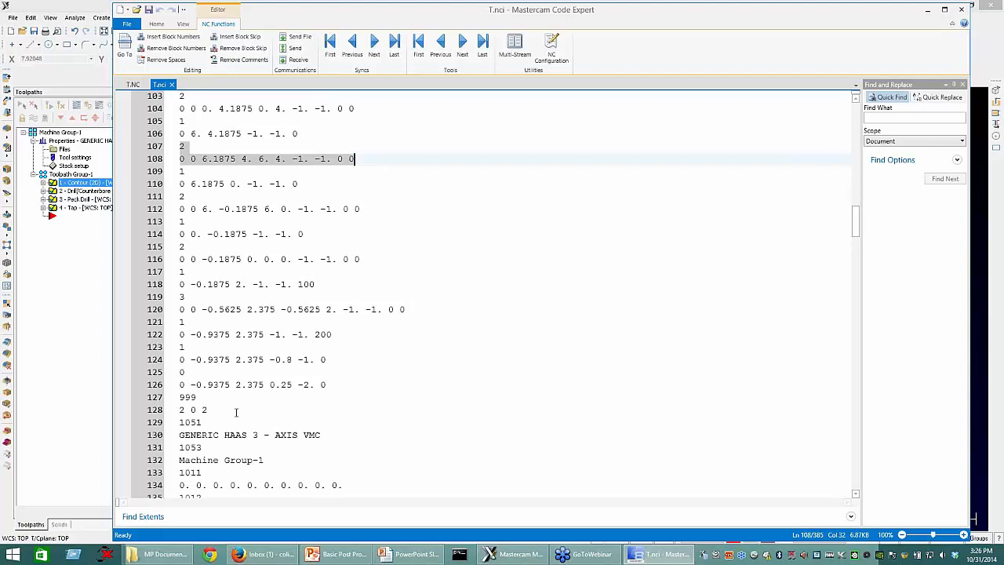
pyautogui.moveTo(180, 297); pyautogui.dragTo(356, 342)
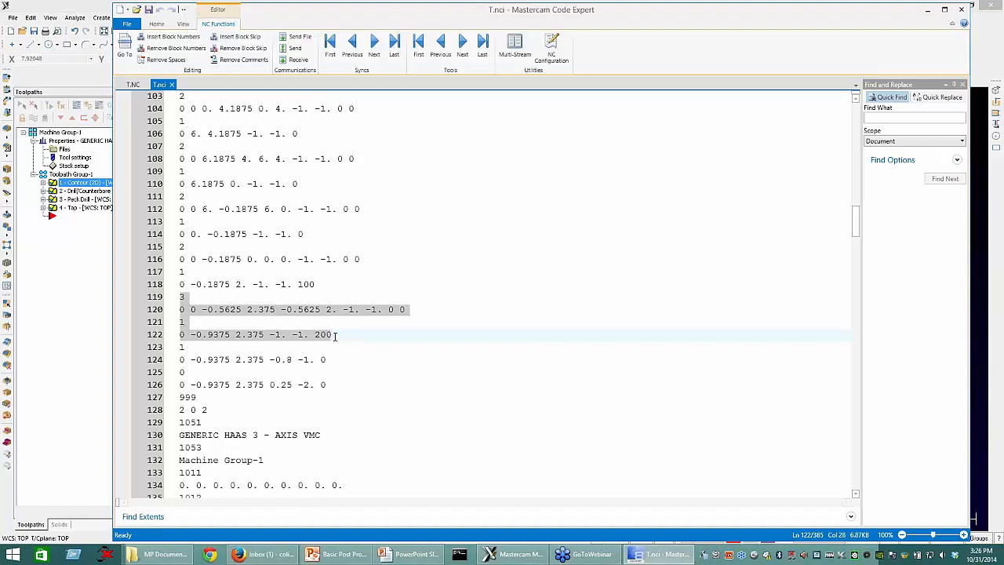
pyautogui.click(181, 347)
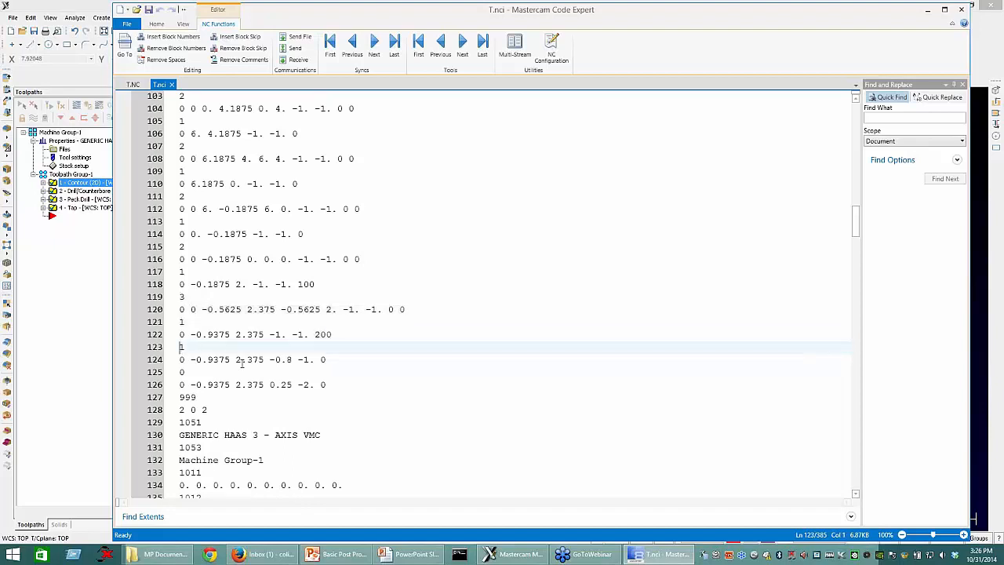
pyautogui.moveTo(326, 385); pyautogui.dragTo(180, 371)
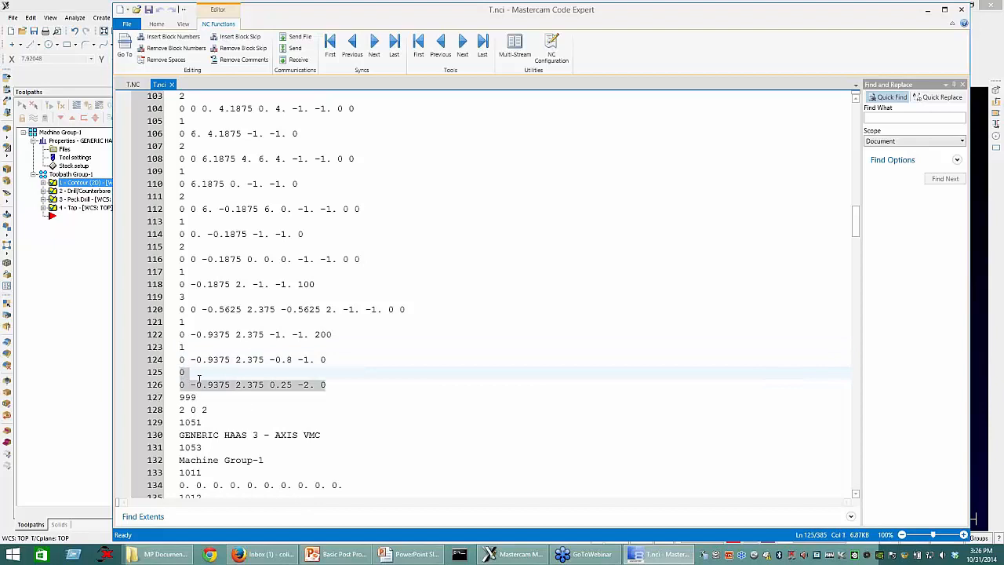
# Step: Highlight the 999 code and its parameter line, lines 127–128, at the start of the second operation
pyautogui.scroll(-4, 199, 379)
pyautogui.click(185, 246)
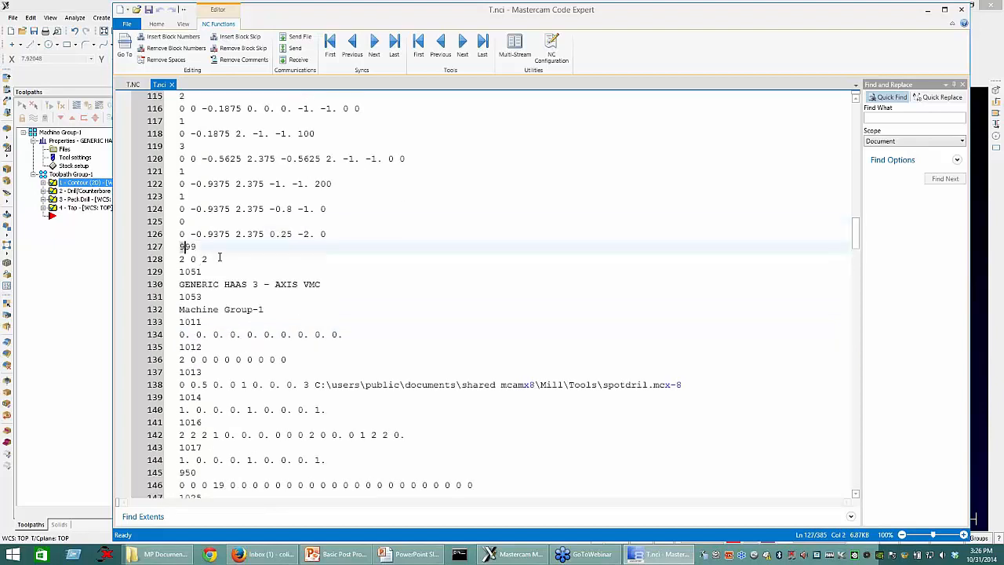
pyautogui.keyDown('shift'); pyautogui.click(220, 257); pyautogui.keyUp('shift')
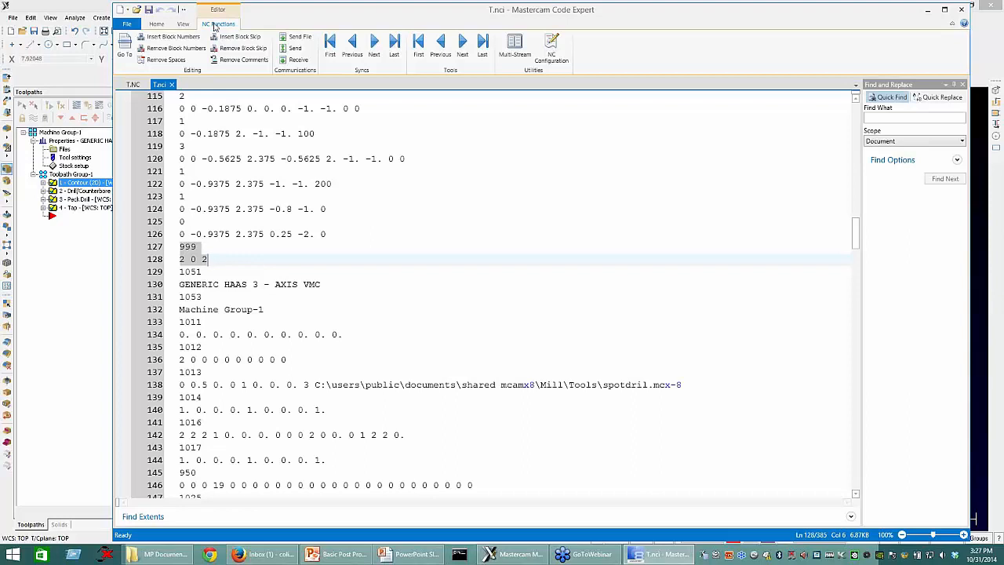
# Step: Move the code editor window aside to reveal the operations list and highlight the NCI data from line 126 back to line 1
pyautogui.moveTo(300, 22); pyautogui.dragTo(390, 34)
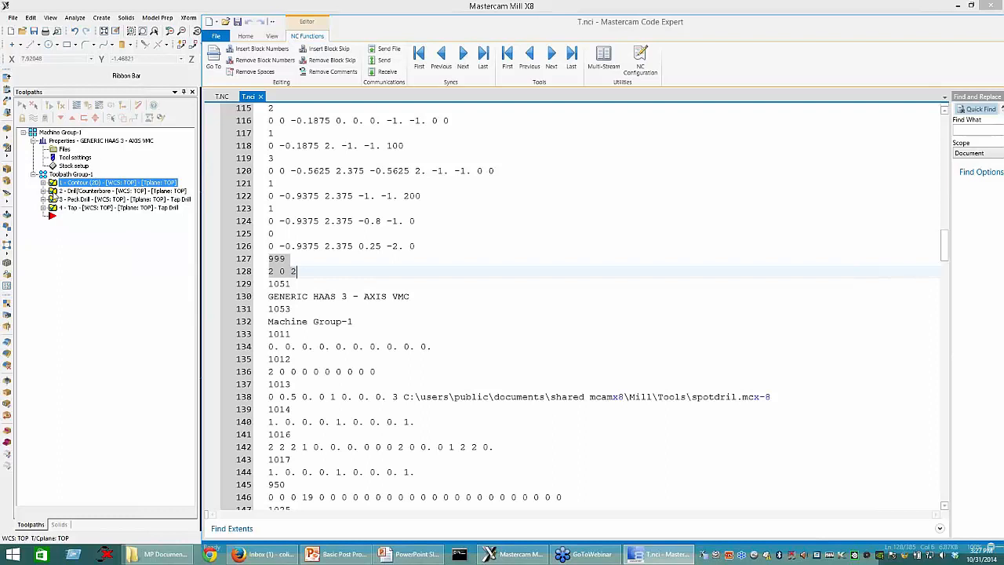
pyautogui.click(408, 336)
pyautogui.scroll(2, 408, 364)
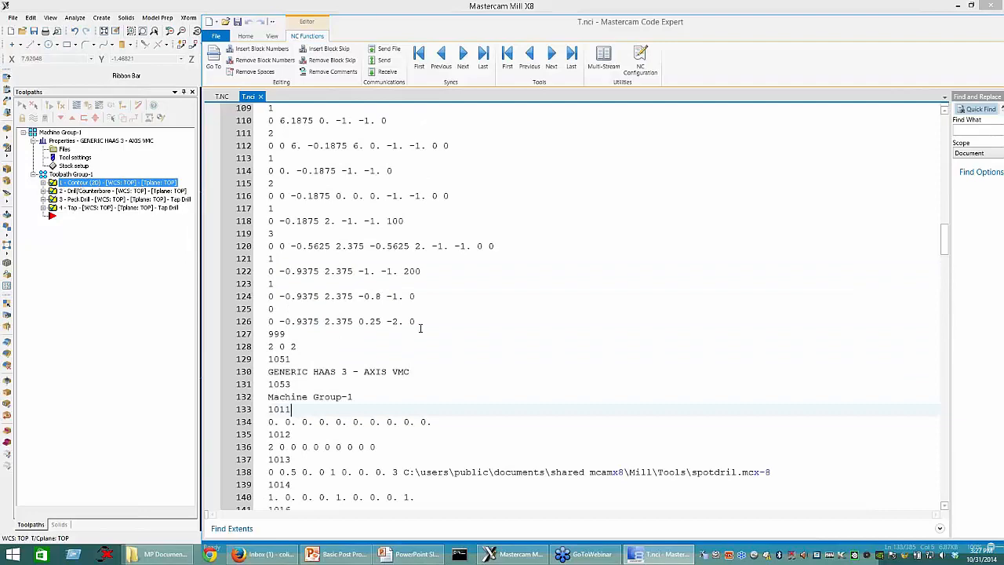
pyautogui.moveTo(268, 335); pyautogui.dragTo(278, 115)
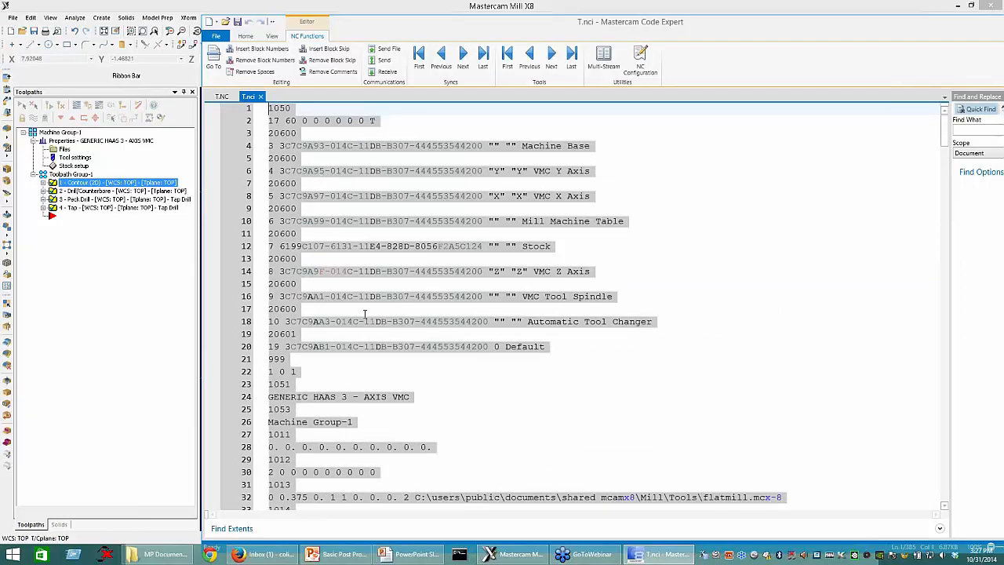
# Step: Examine the highlighted NCI data from the file header through the contour operation's tool data and moves, ending at line 126
pyautogui.scroll(-4, 393, 382)
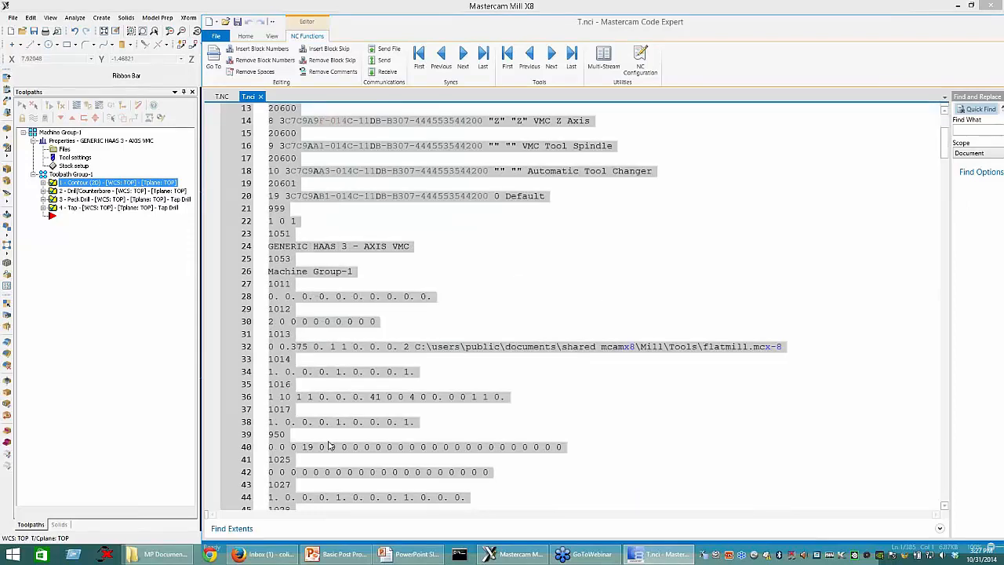
pyautogui.scroll(-8, 330, 446)
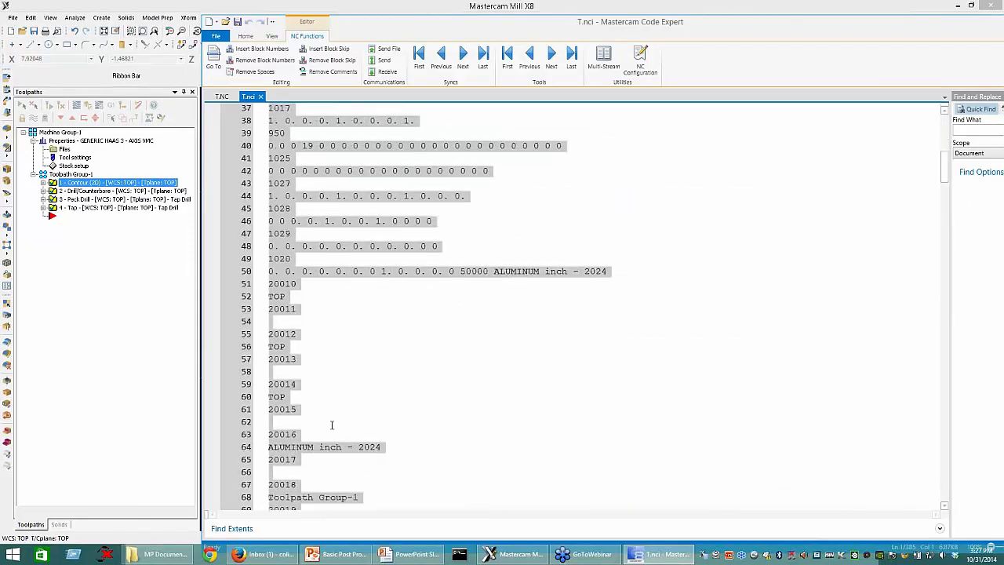
pyautogui.scroll(-8, 335, 428)
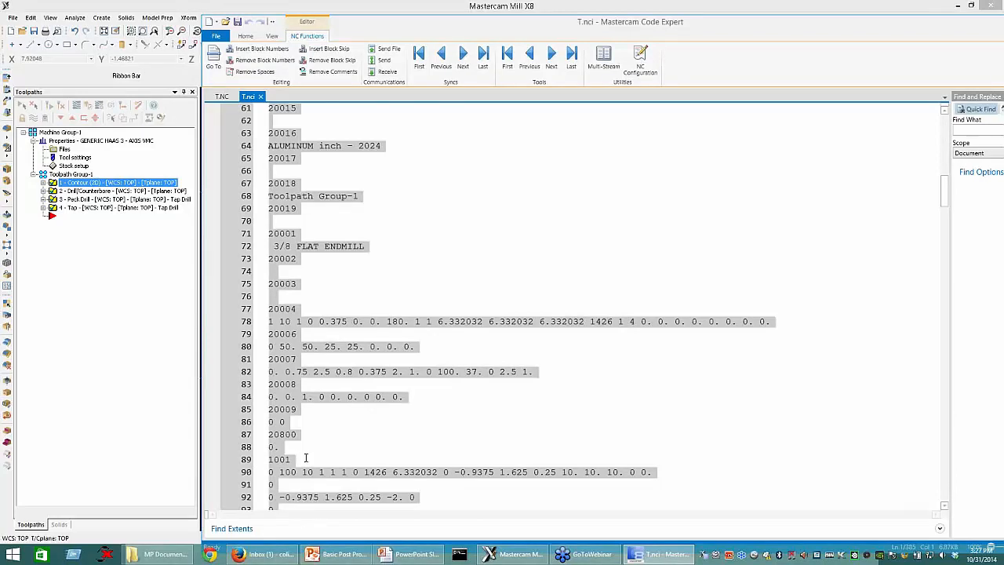
pyautogui.scroll(-2, 290, 370)
pyautogui.scroll(-1, 289, 370)
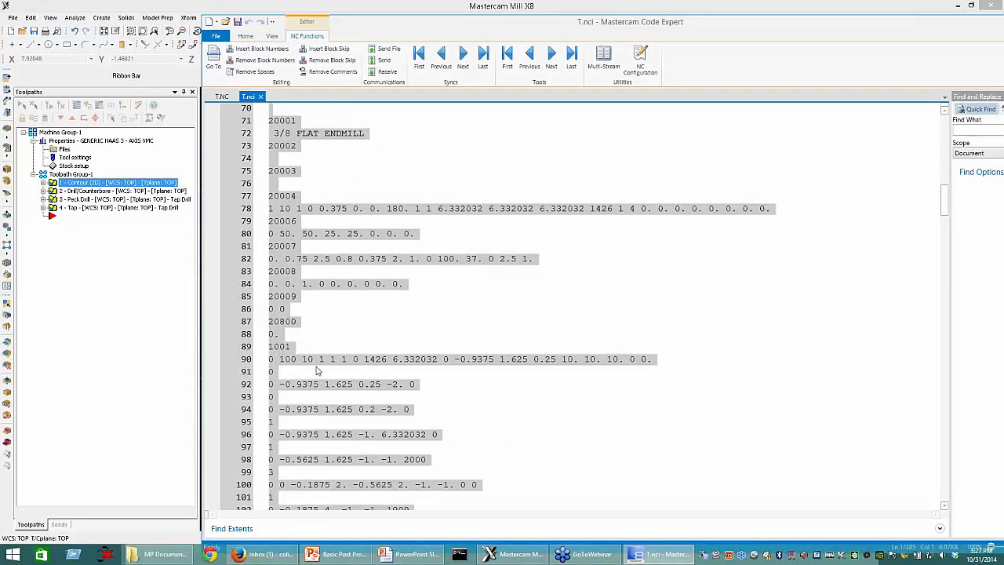
pyautogui.scroll(-10, 317, 370)
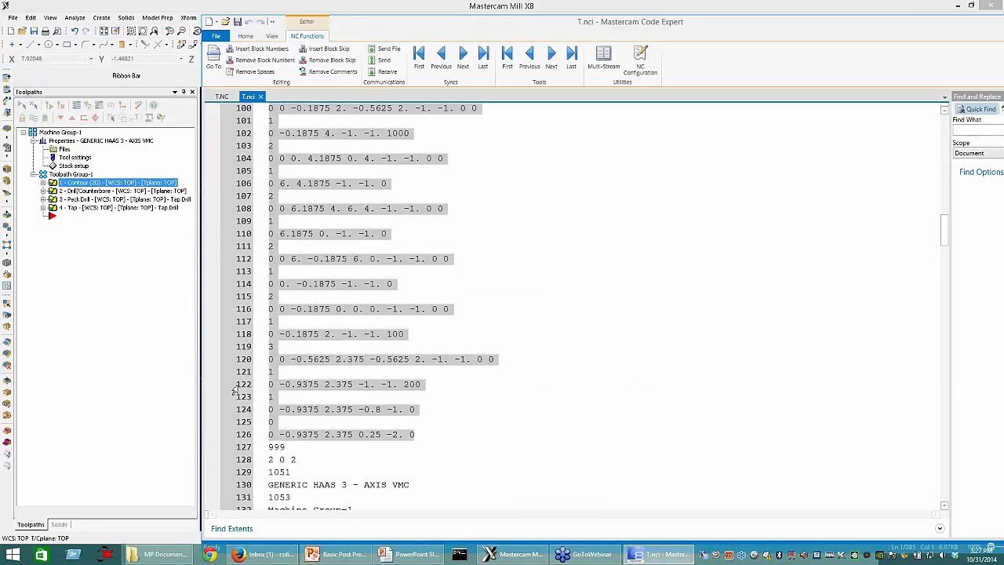
pyautogui.scroll(-1, 236, 390)
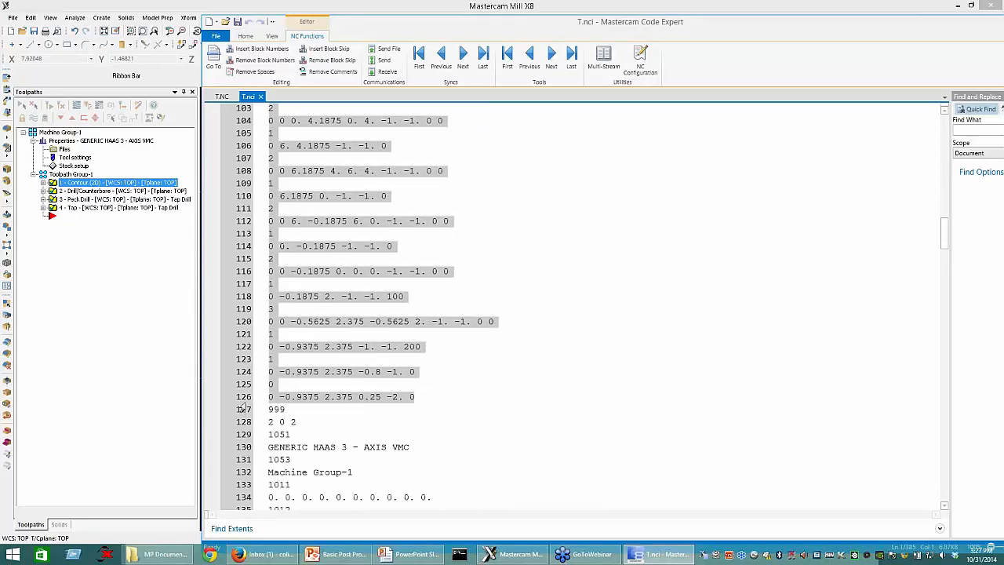
pyautogui.scroll(1, 317, 120)
pyautogui.scroll(1, 298, 235)
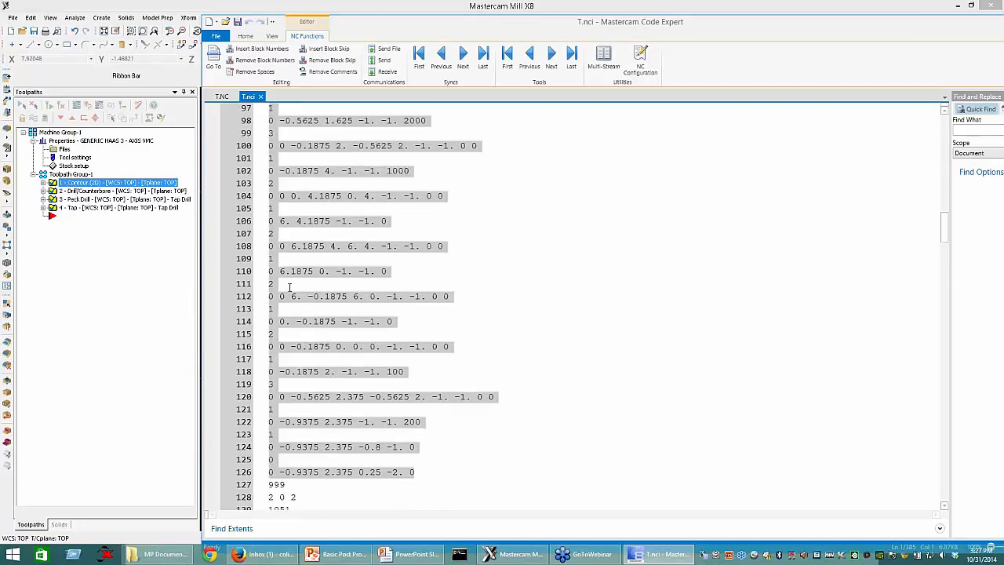
# Step: Highlight the second operation's NCI data from the 999 code on line 127 through line 209 and review the block
pyautogui.scroll(-2, 290, 288)
pyautogui.click(263, 411)
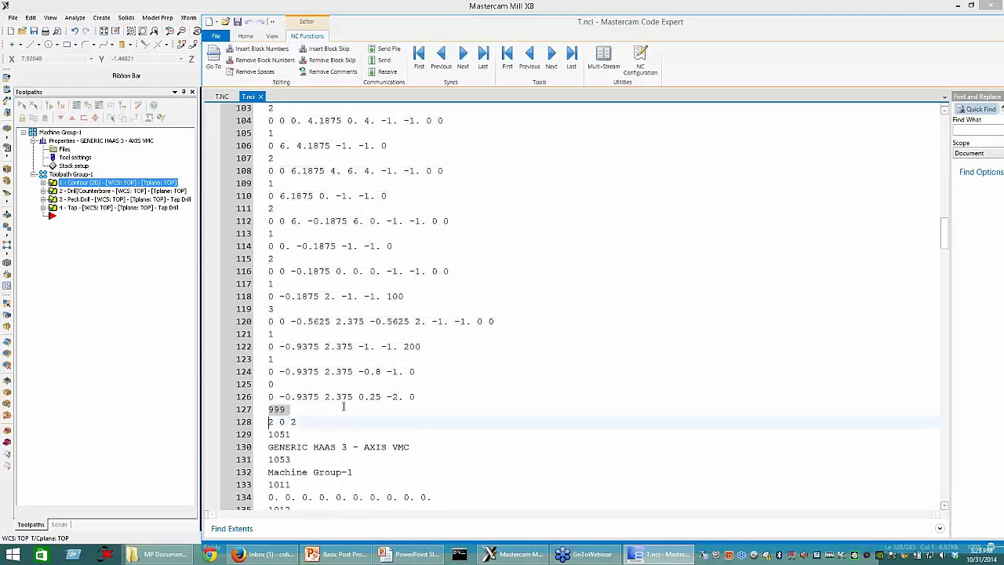
pyautogui.click(306, 415)
pyautogui.keyDown('shift'); pyautogui.moveTo(313, 465); pyautogui.dragTo(303, 489); pyautogui.keyUp('shift')
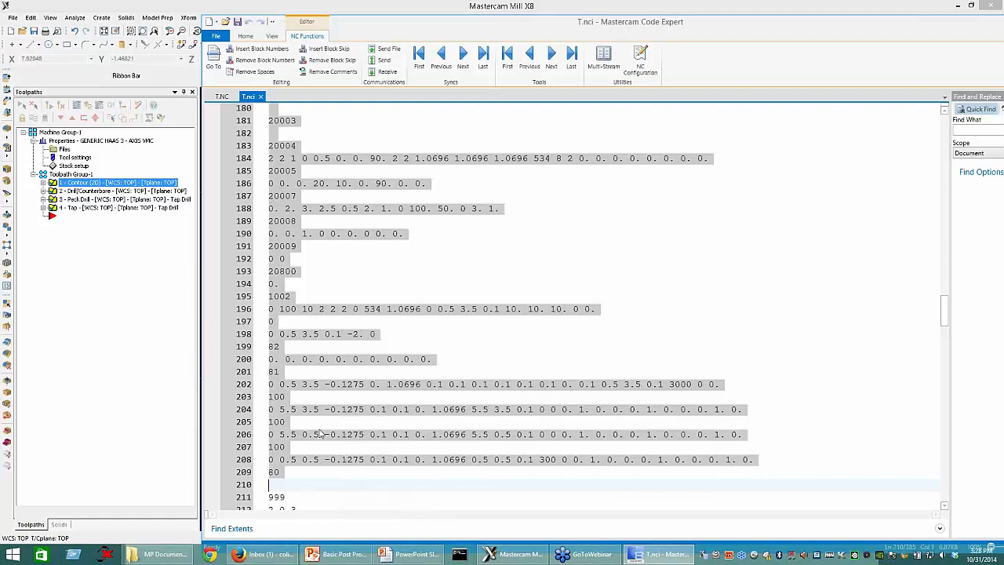
pyautogui.scroll(20, 246, 196)
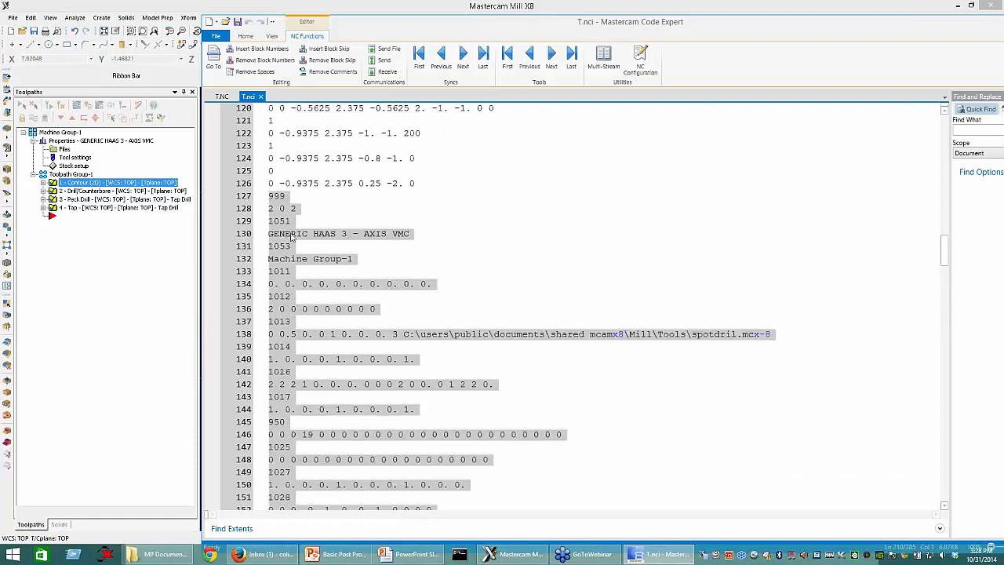
pyautogui.scroll(-10, 259, 282)
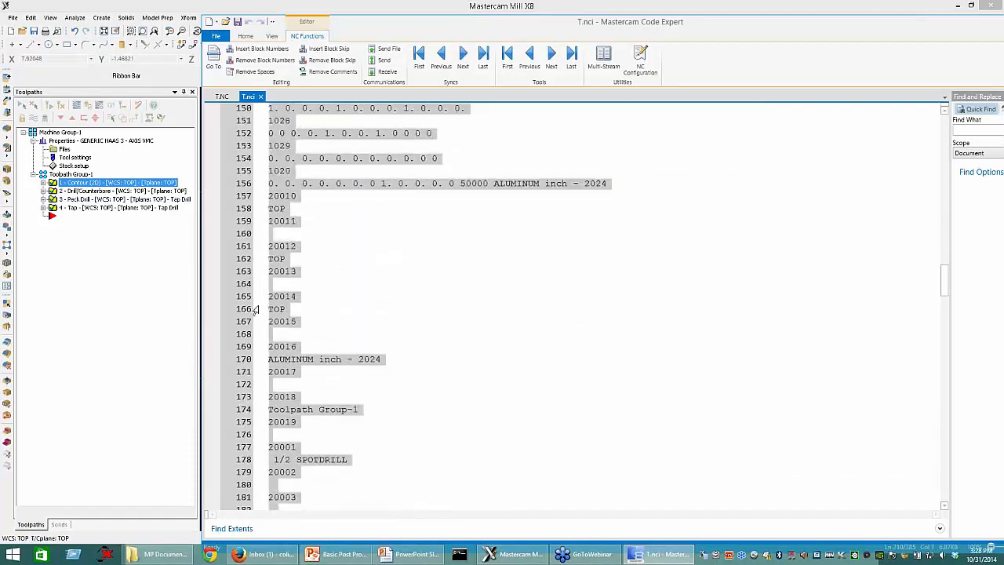
pyautogui.scroll(-15, 254, 310)
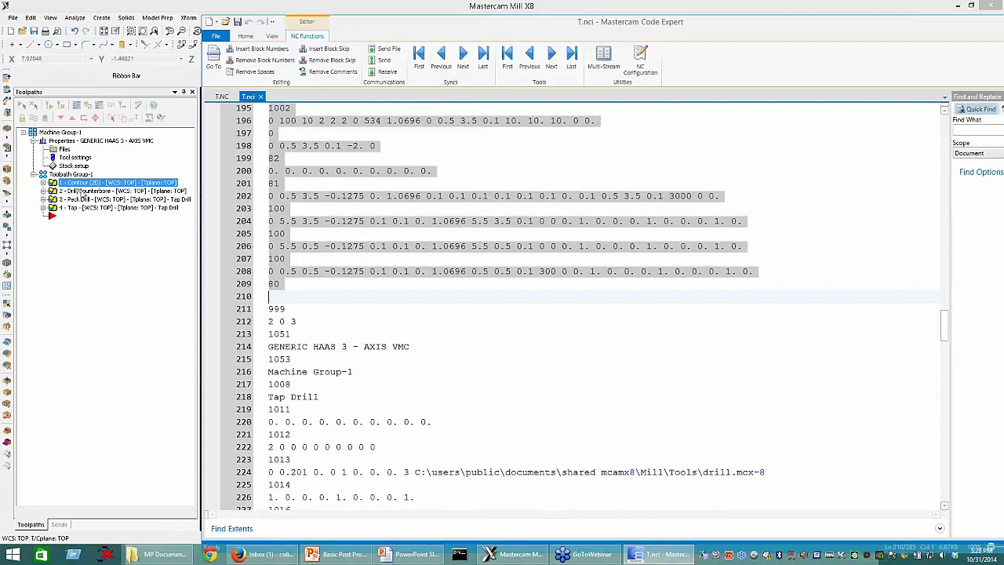
# Step: Trace the peck drill operation's NCI data from the 999 code on line 211 to the blank line 296
pyautogui.click(267, 310)
pyautogui.scroll(-10, 268, 310)
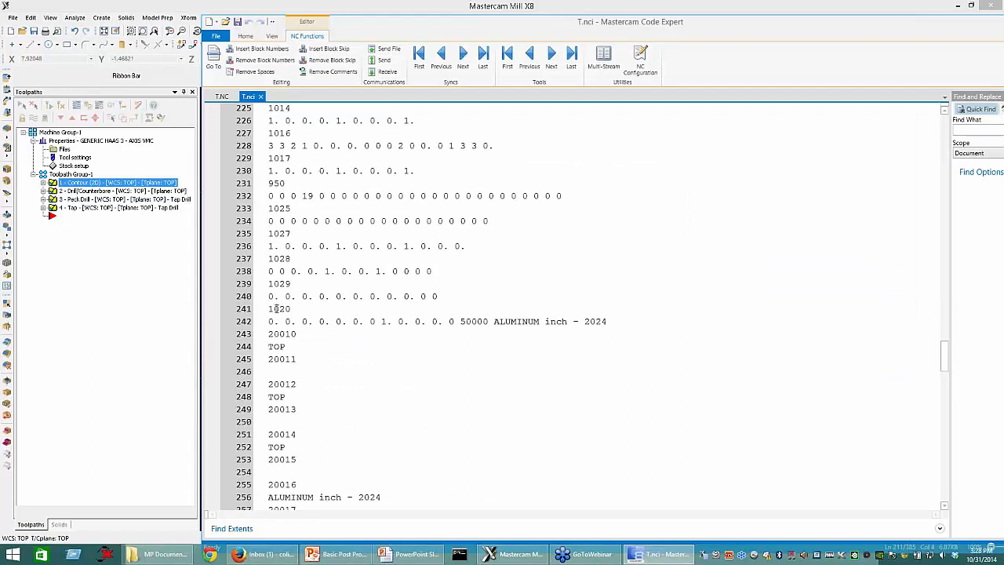
pyautogui.scroll(-16, 275, 309)
pyautogui.click(269, 396)
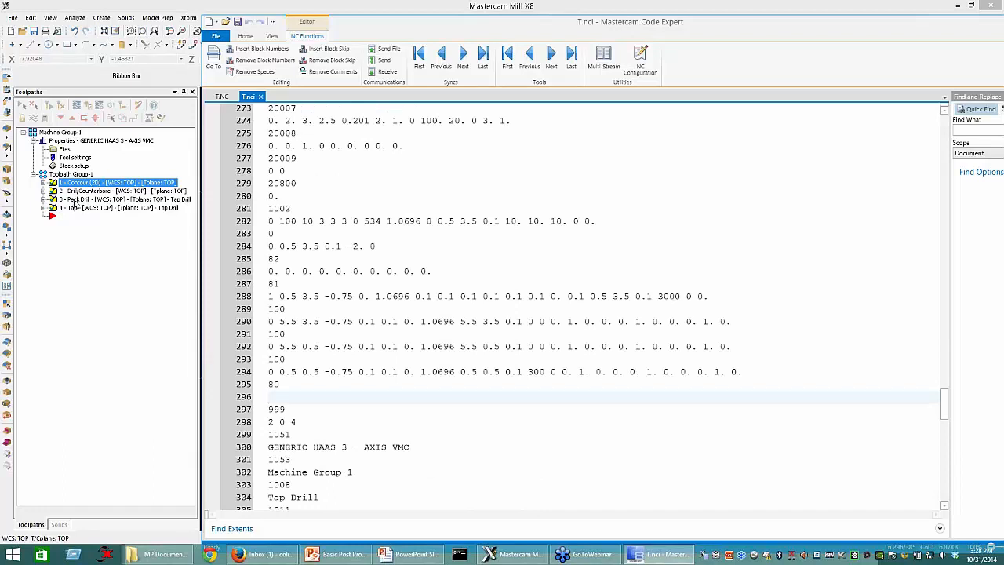
# Step: Trace the tap operation's NCI data from the 999 code on line 297 to the blank line 382
pyautogui.click(270, 410)
pyautogui.scroll(-13, 271, 409)
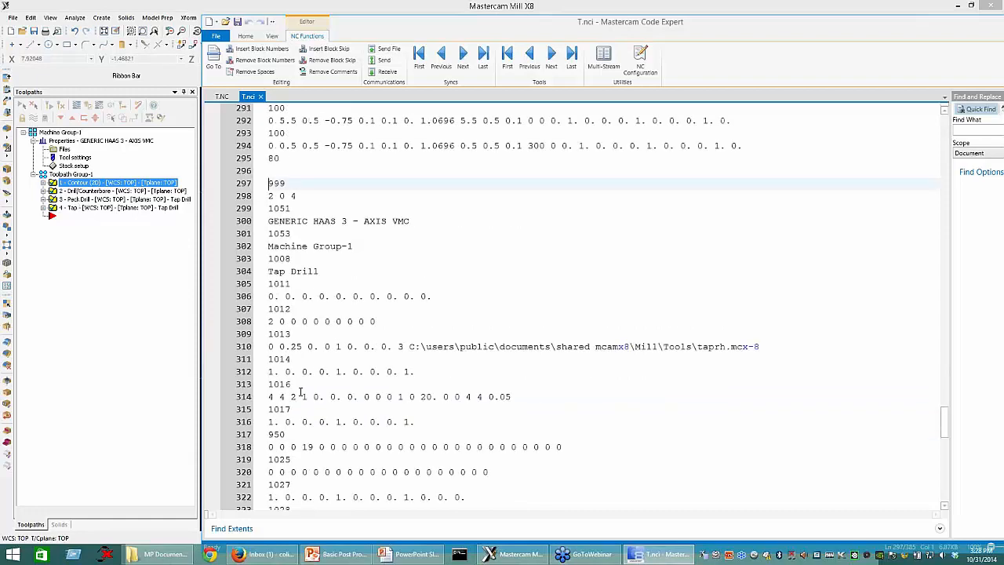
pyautogui.scroll(-11, 270, 384)
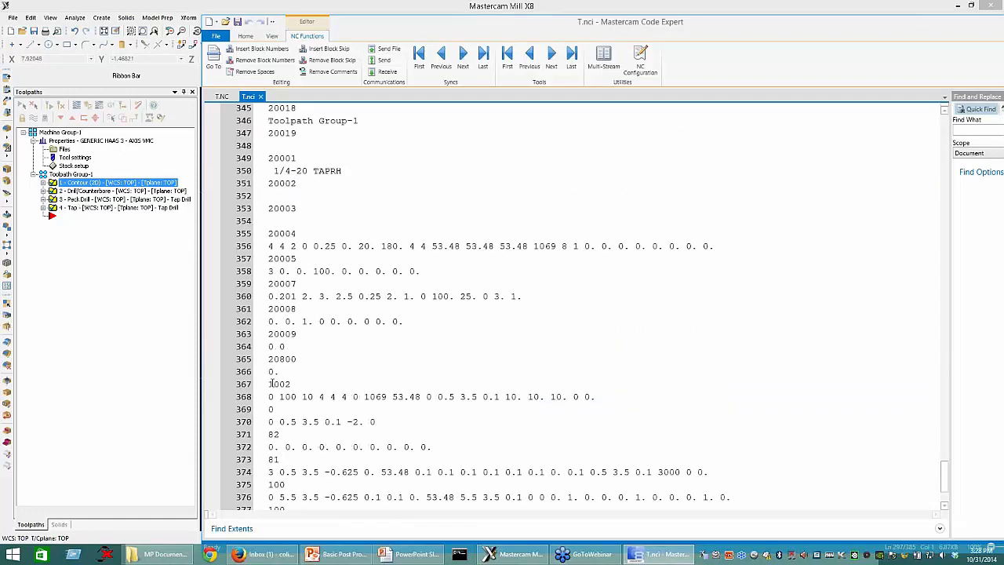
pyautogui.scroll(-3, 271, 384)
pyautogui.click(330, 459)
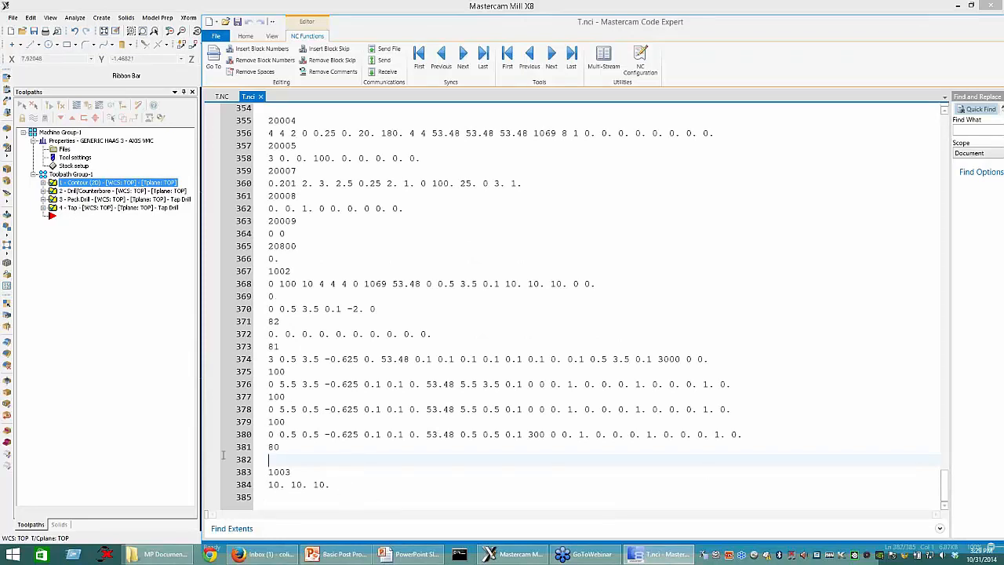
# Step: Highlight the closing 1003 code with its parameter line, lines 383–384, and narrow the selection to the 1003 code
pyautogui.moveTo(329, 485); pyautogui.dragTo(263, 472)
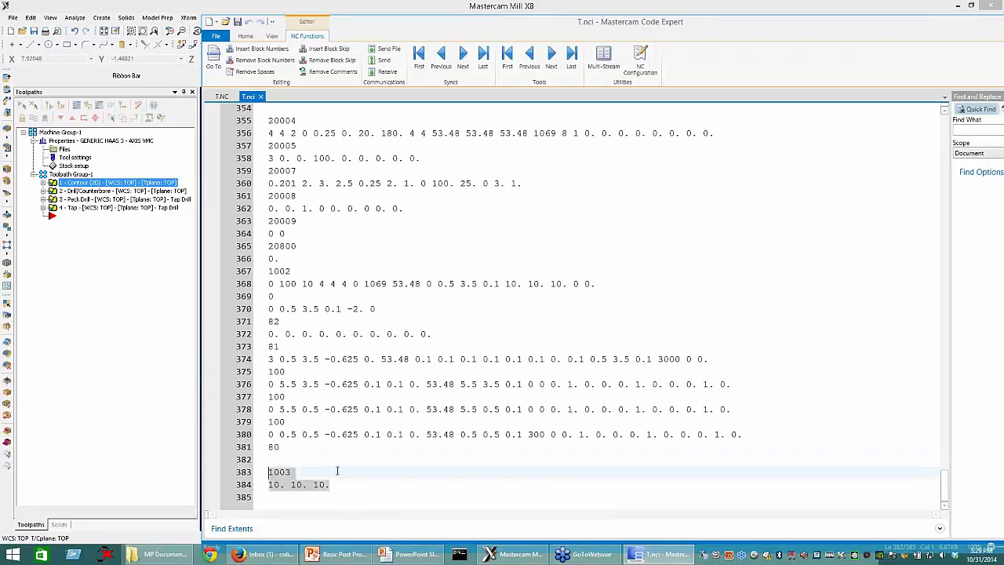
pyautogui.click(291, 472)
pyautogui.hotkey('shift', 'Home')
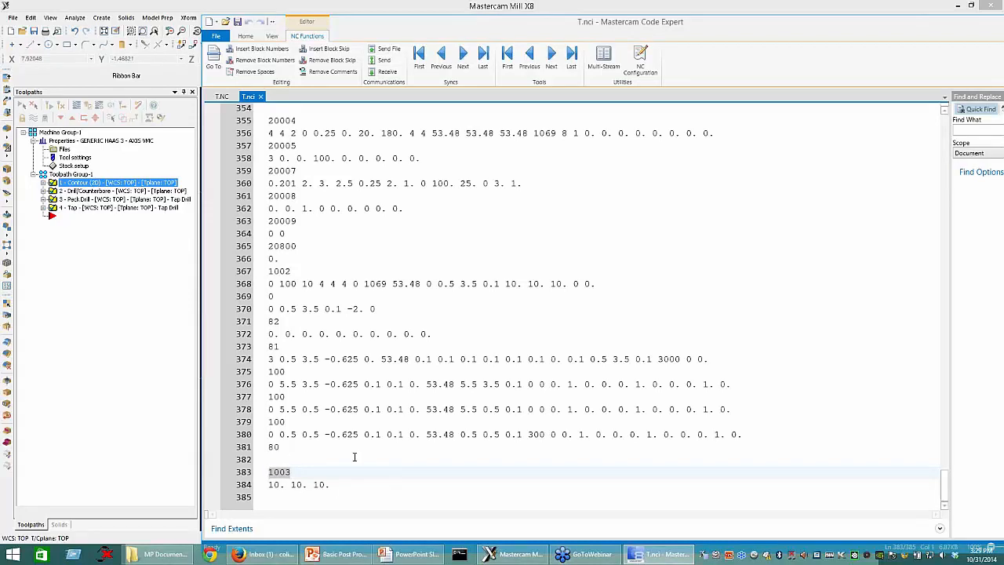
# Step: Switch through Mastercam to the PowerPoint slide show and advance to the Control Definition Settings slide
pyautogui.click(131, 305)
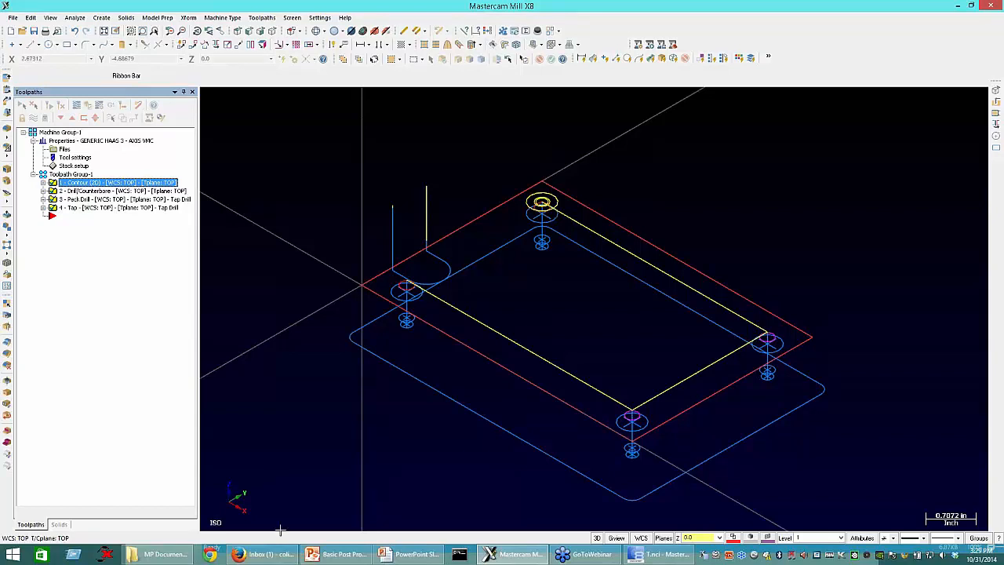
pyautogui.click(417, 555)
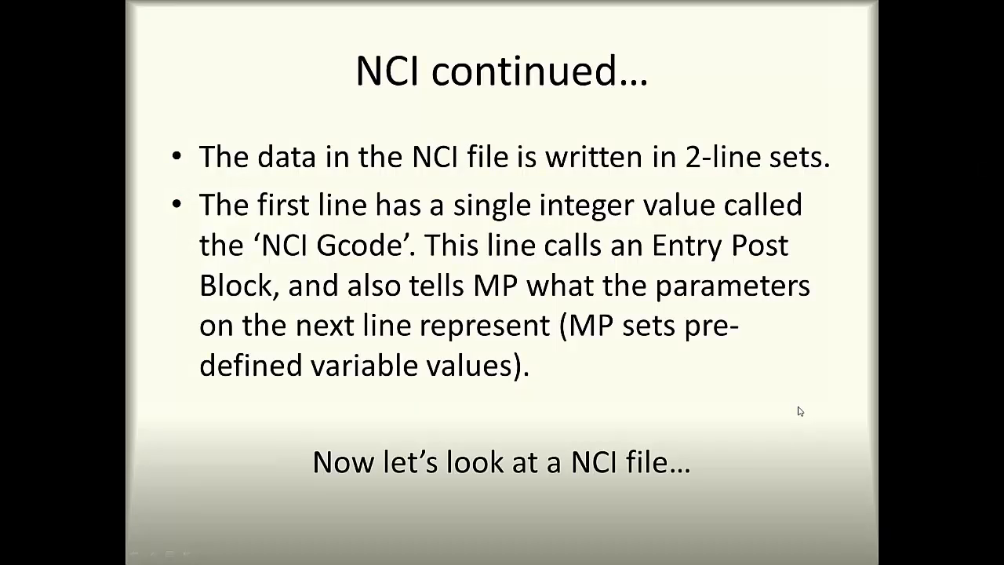
pyautogui.click(800, 411)
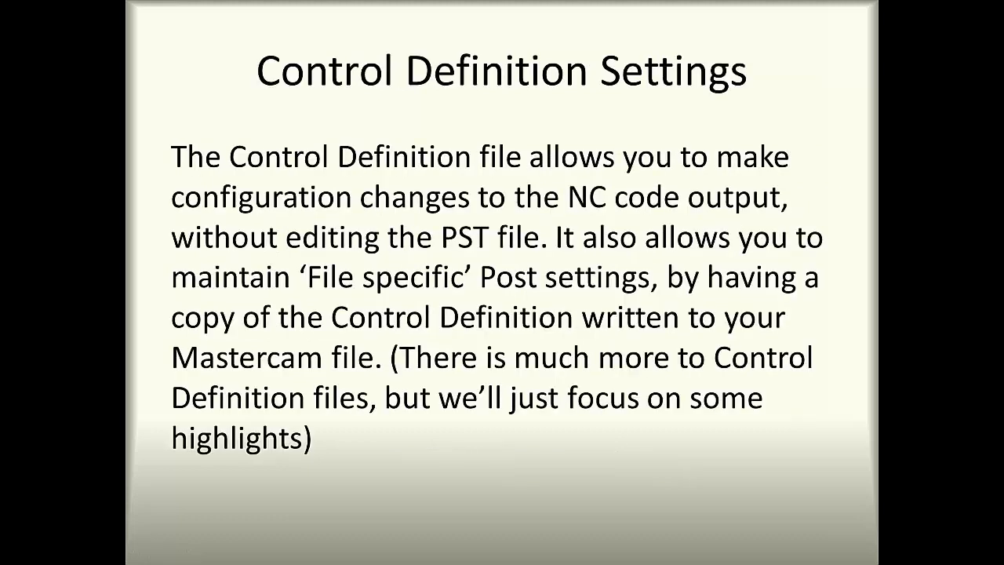
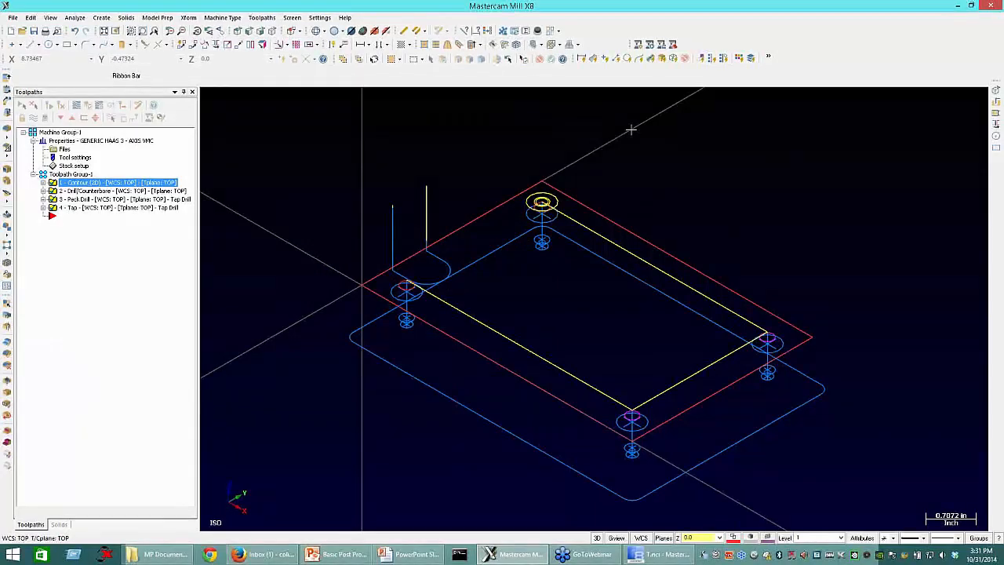
# Step: Arrange the Mastercam window and the Code Expert window side by side, with Code Expert filling the remaining space beside the model
pyautogui.click(971, 5)
pyautogui.moveTo(735, 106); pyautogui.dragTo(639, 12)
pyautogui.moveTo(751, 399); pyautogui.dragTo(655, 544)
pyautogui.click(659, 554)
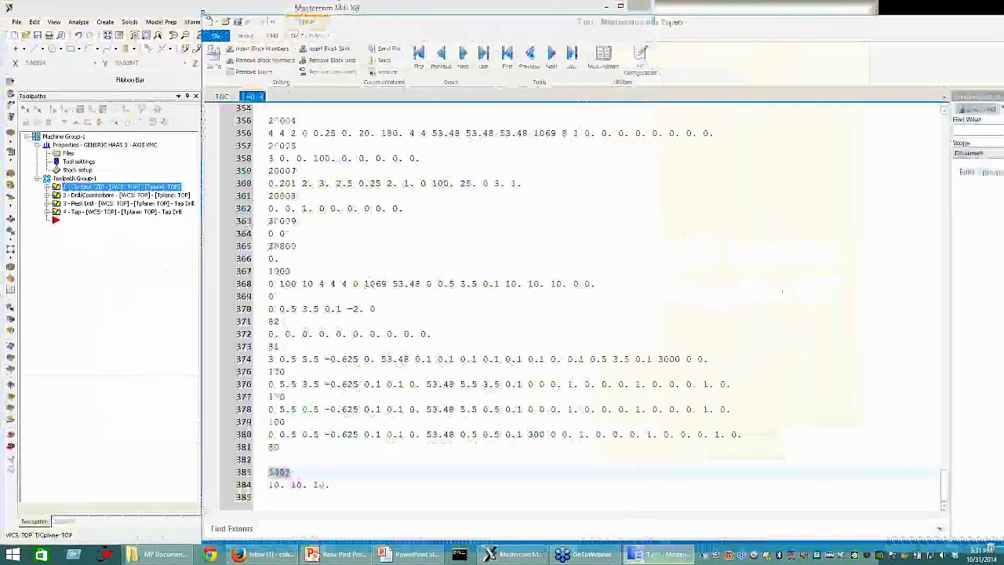
pyautogui.moveTo(484, 37); pyautogui.dragTo(750, 19)
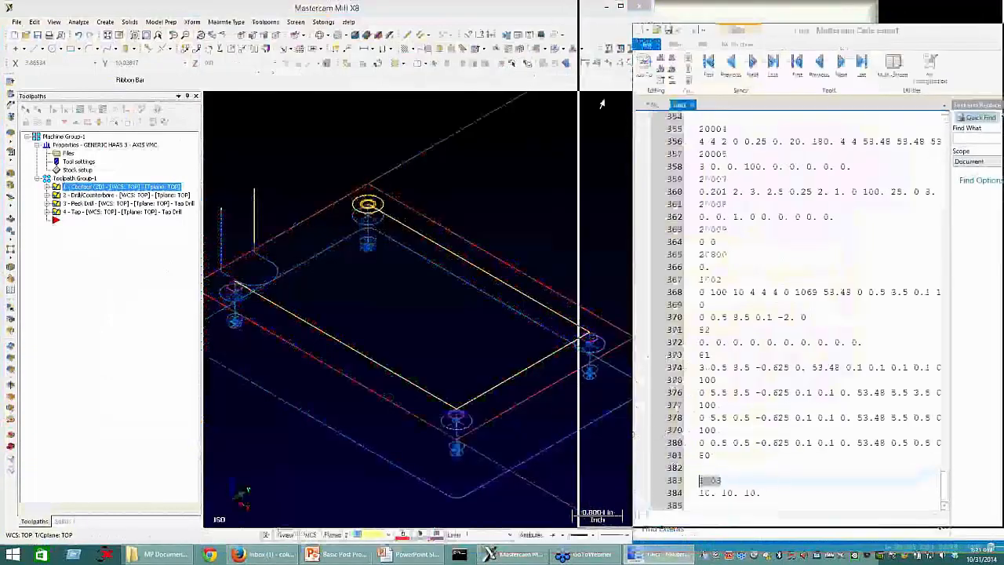
pyautogui.moveTo(591, 121); pyautogui.dragTo(653, 116)
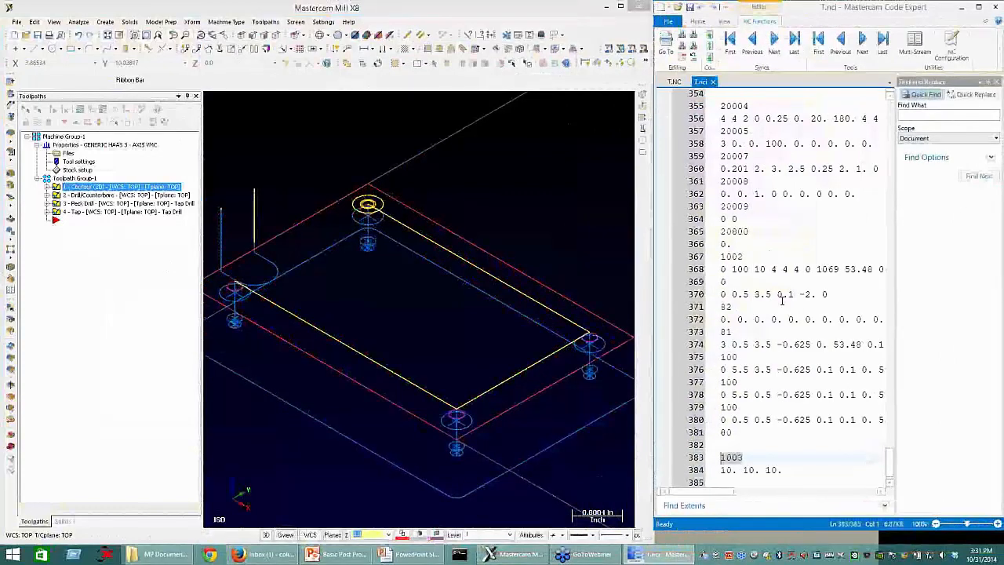
# Step: Close the T.nci file and highlight the opening blocks of T.NC, from G20 on line 12 through line 16
pyautogui.scroll(17, 801, 246)
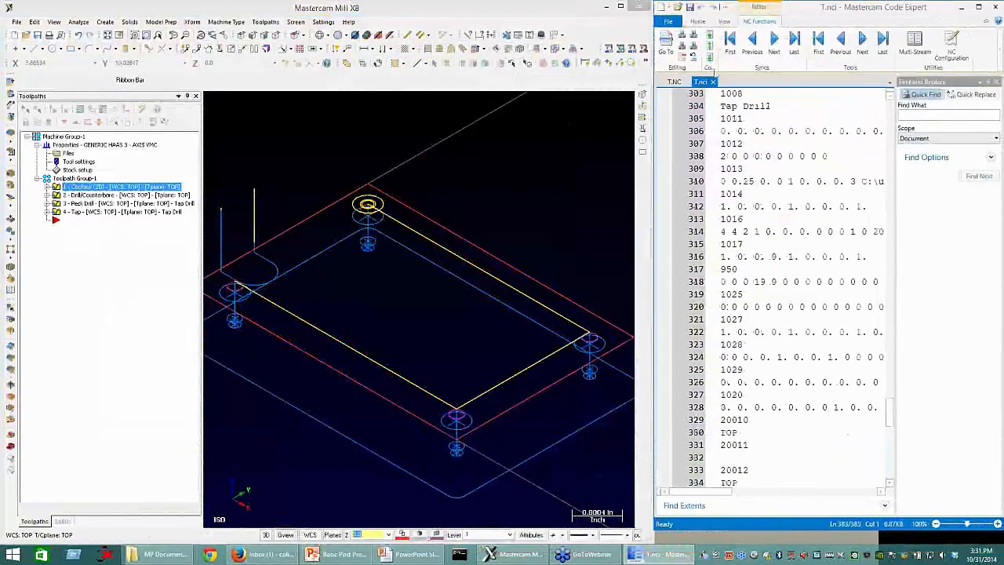
pyautogui.click(713, 81)
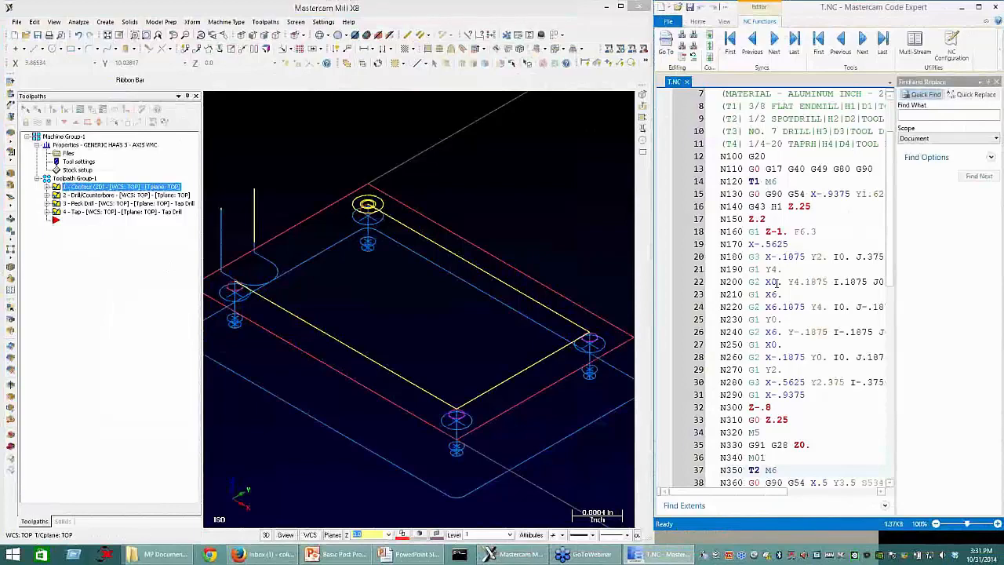
pyautogui.scroll(2, 774, 282)
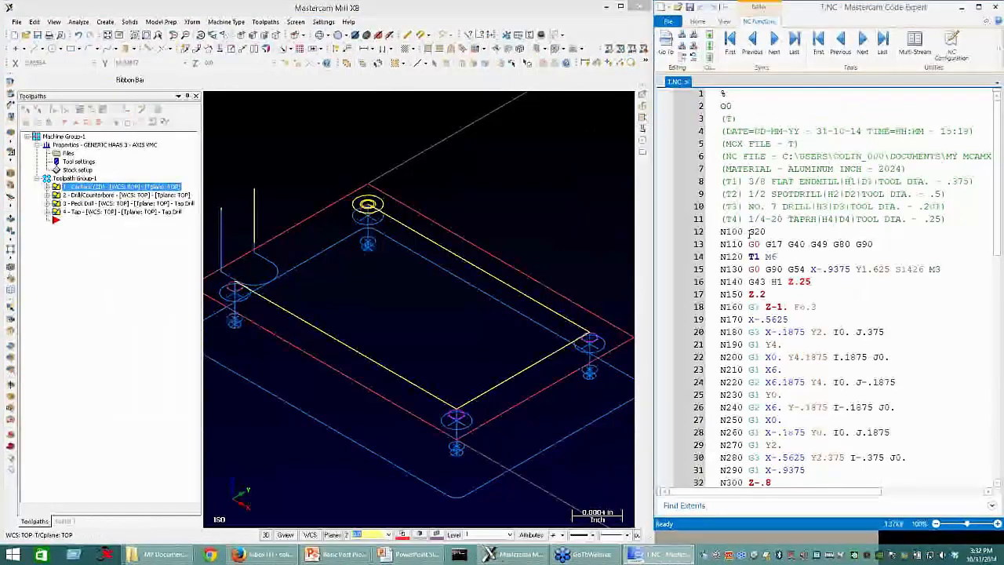
pyautogui.moveTo(748, 231); pyautogui.dragTo(811, 282)
pyautogui.click(835, 296)
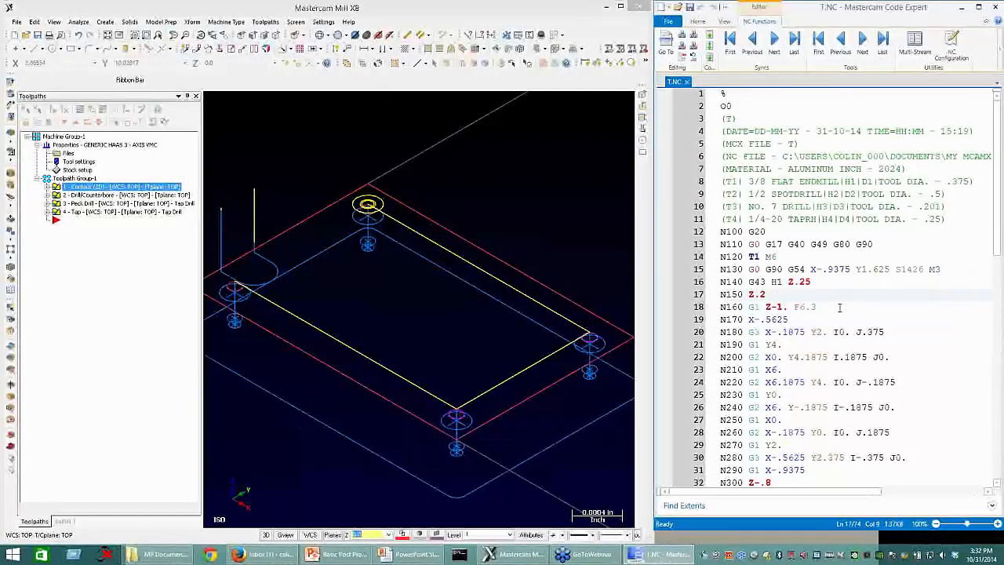
# Step: Review the file settings in the machine group properties and close them without changes
pyautogui.click(70, 188)
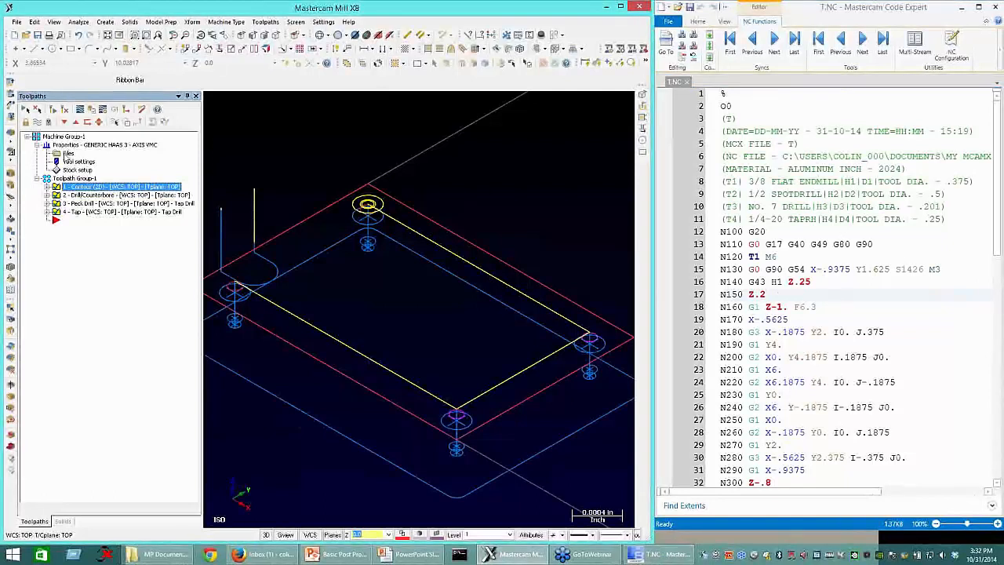
pyautogui.click(67, 154)
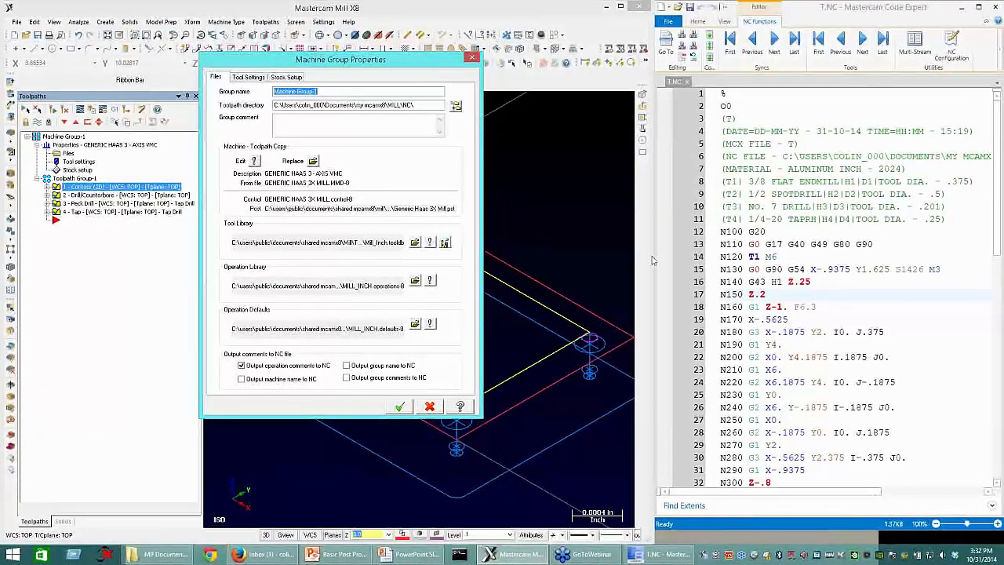
pyautogui.click(430, 406)
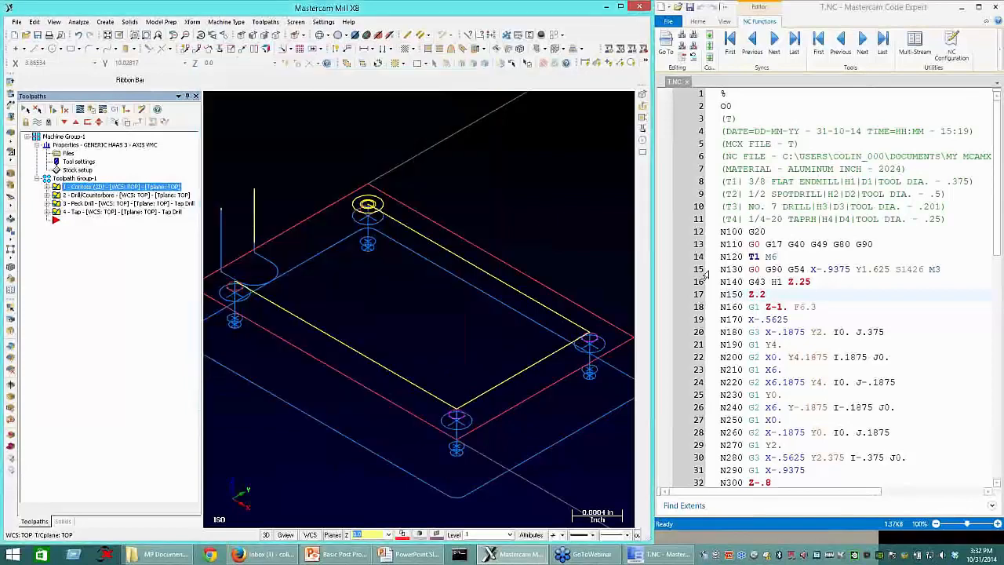
# Step: Point out the sequence numbers from N120 to N160 in T.NC and the space between G1 and Z-1. on line 18
pyautogui.click(749, 256)
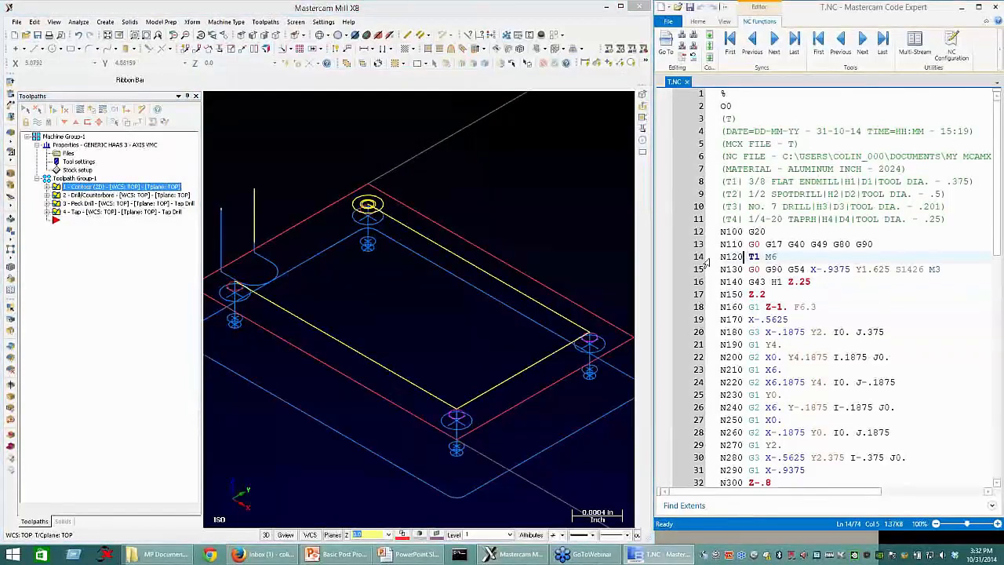
pyautogui.hotkey('shift', 'Home')
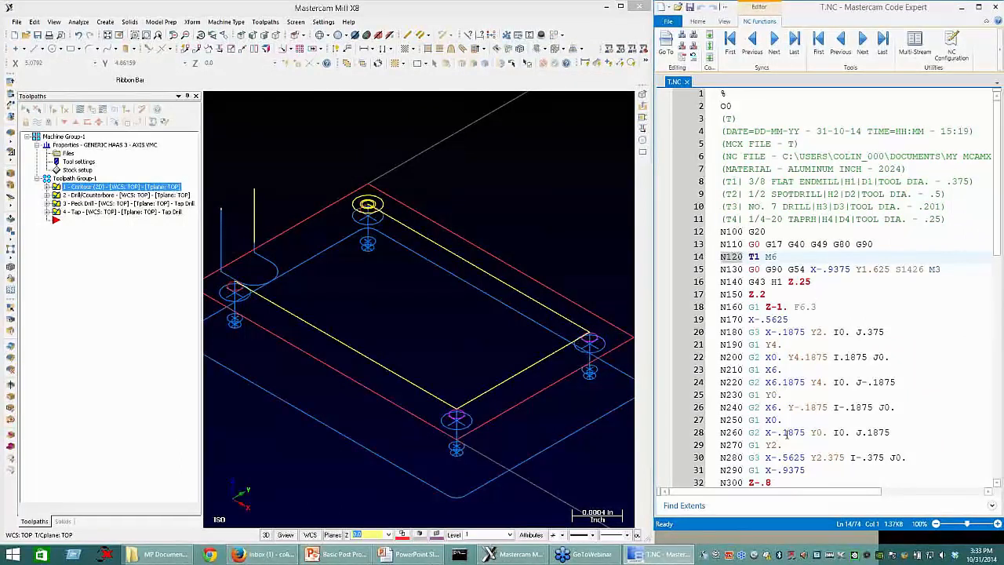
pyautogui.press('Down')
pyautogui.press('Down')
pyautogui.press('Down')
pyautogui.press('Down')
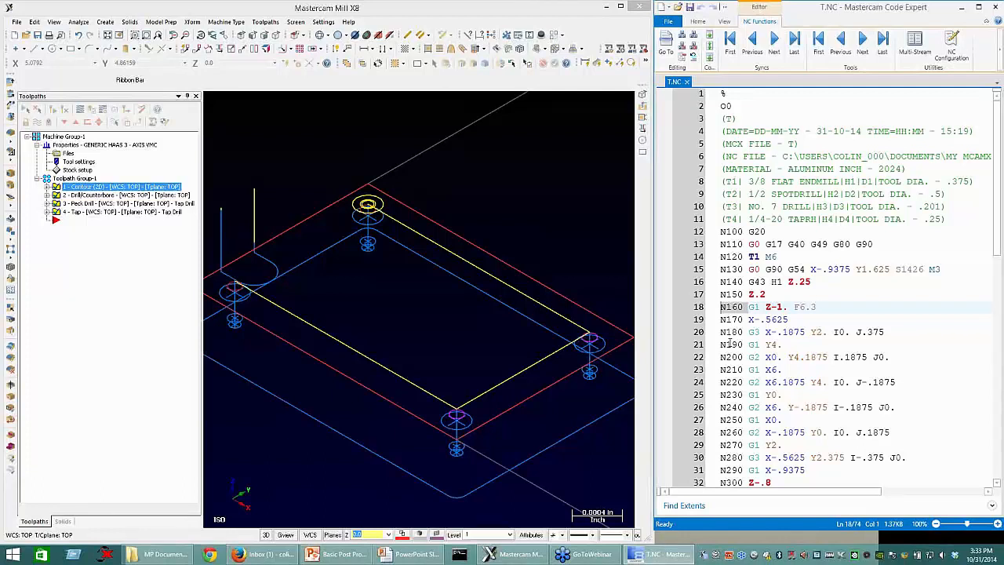
pyautogui.moveTo(765, 308); pyautogui.dragTo(761, 309)
# Step: Highlight the I and J arc center values on line 20, the arc moves through line 30, and the I and J values on line 24
pyautogui.scroll(-1, 753, 416)
pyautogui.moveTo(884, 294); pyautogui.dragTo(828, 295)
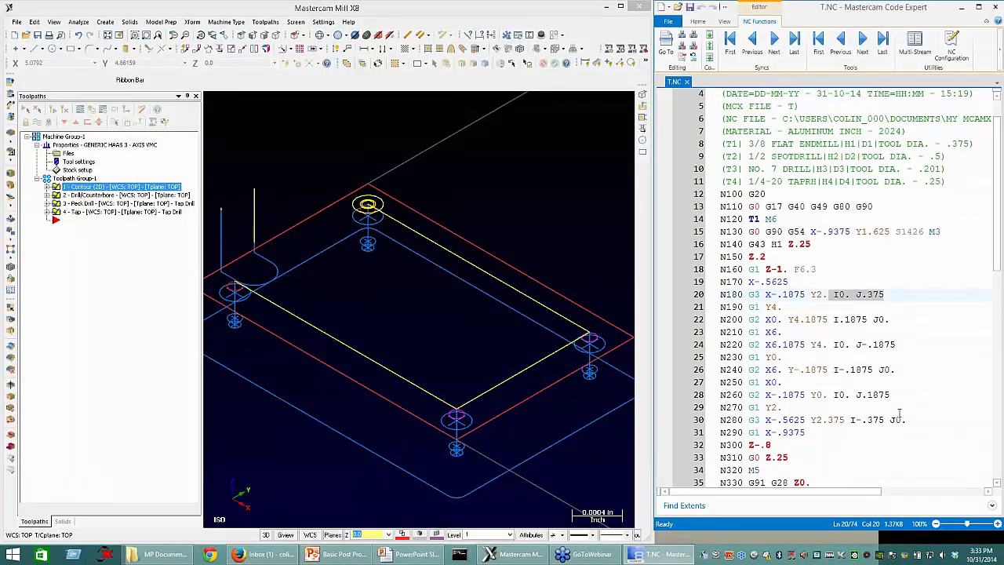
pyautogui.moveTo(914, 418); pyautogui.dragTo(823, 395)
pyautogui.moveTo(696, 305); pyautogui.dragTo(702, 298)
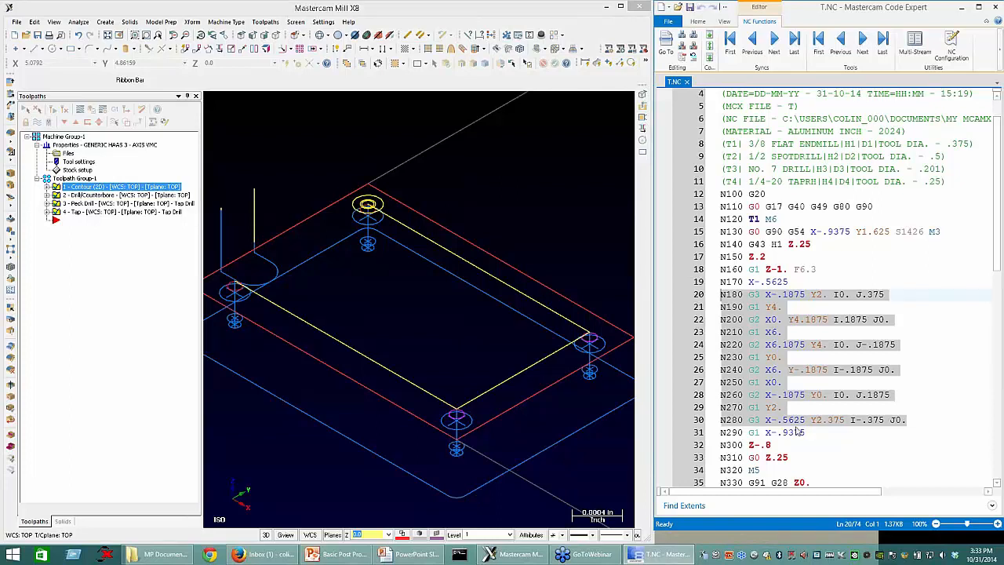
pyautogui.moveTo(912, 344); pyautogui.dragTo(828, 346)
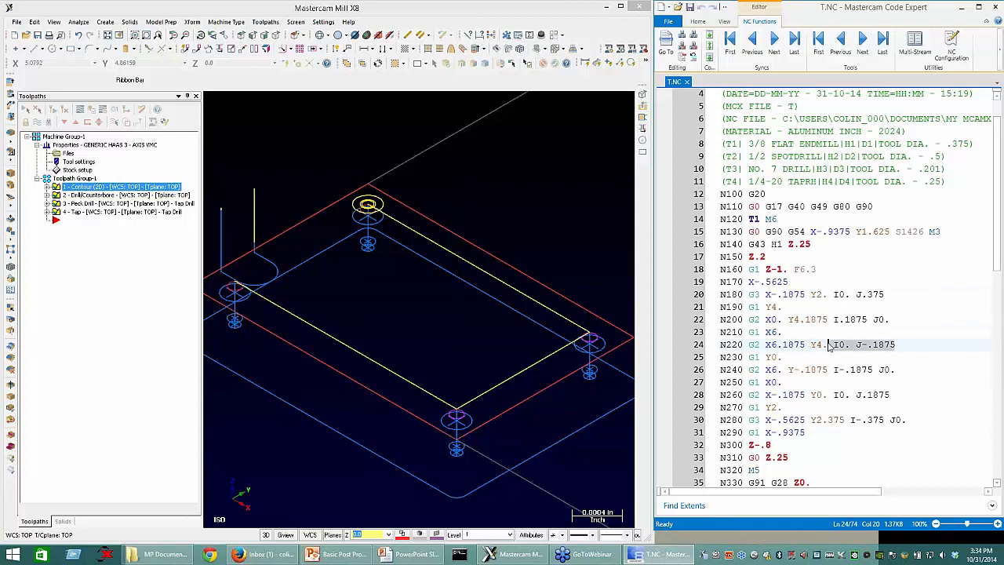
pyautogui.press('Down')
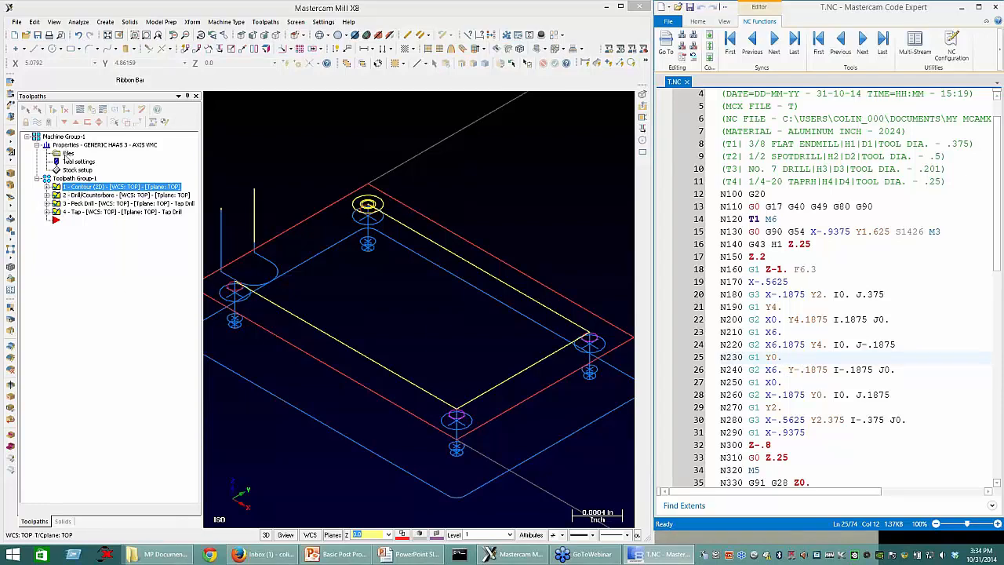
# Step: Open the control definition for editing from Machine Group-1's machine definition
pyautogui.click(67, 154)
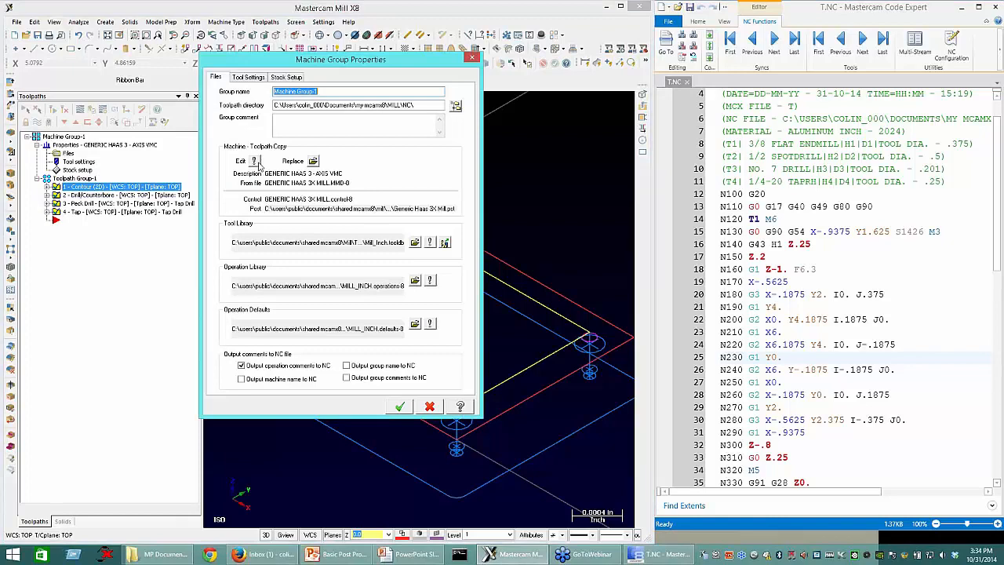
pyautogui.click(255, 161)
pyautogui.moveTo(400, 50); pyautogui.dragTo(192, 51)
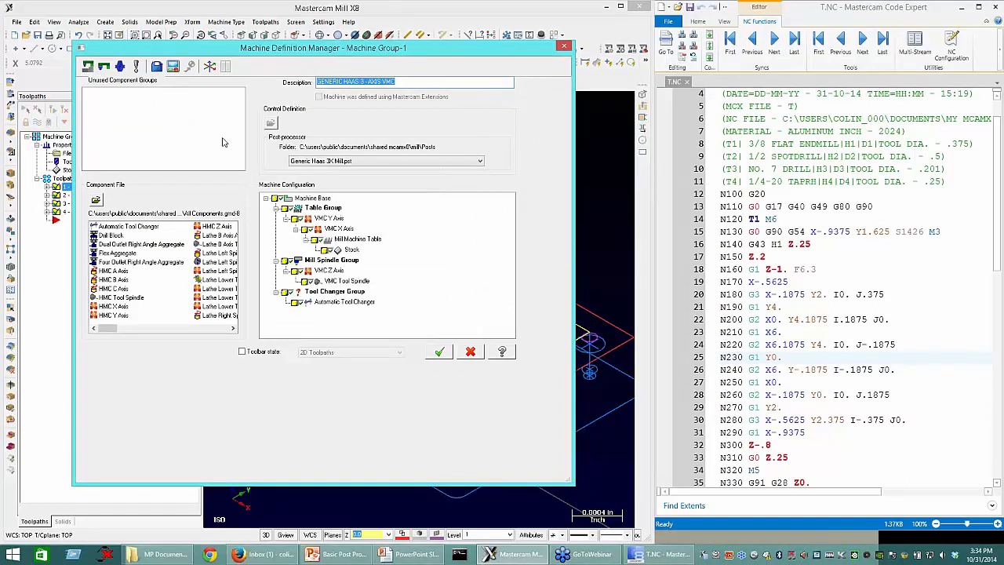
pyautogui.click(174, 68)
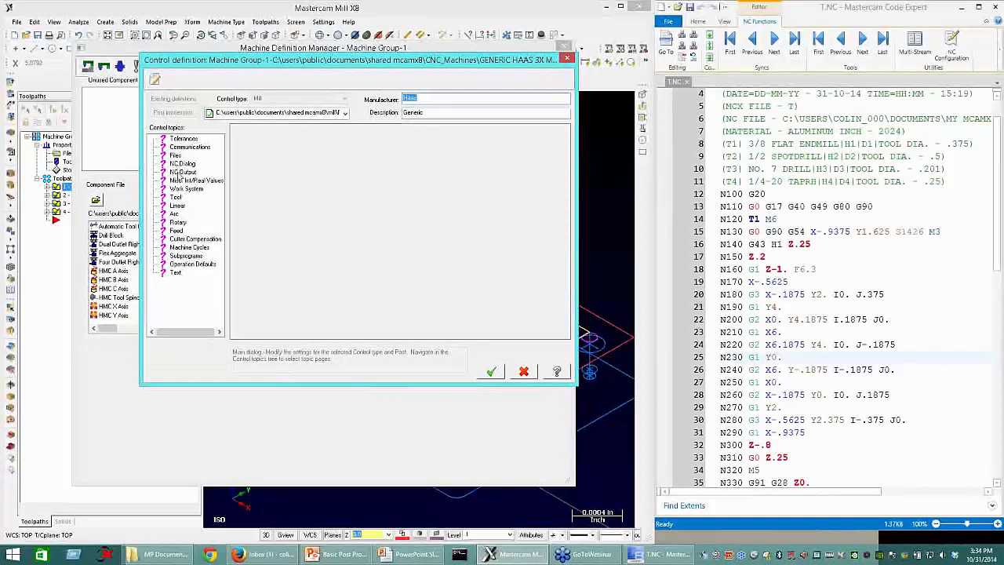
# Step: Turn off sequence number output in the NC Output settings and set the spaces between NC addresses to 0
pyautogui.click(170, 174)
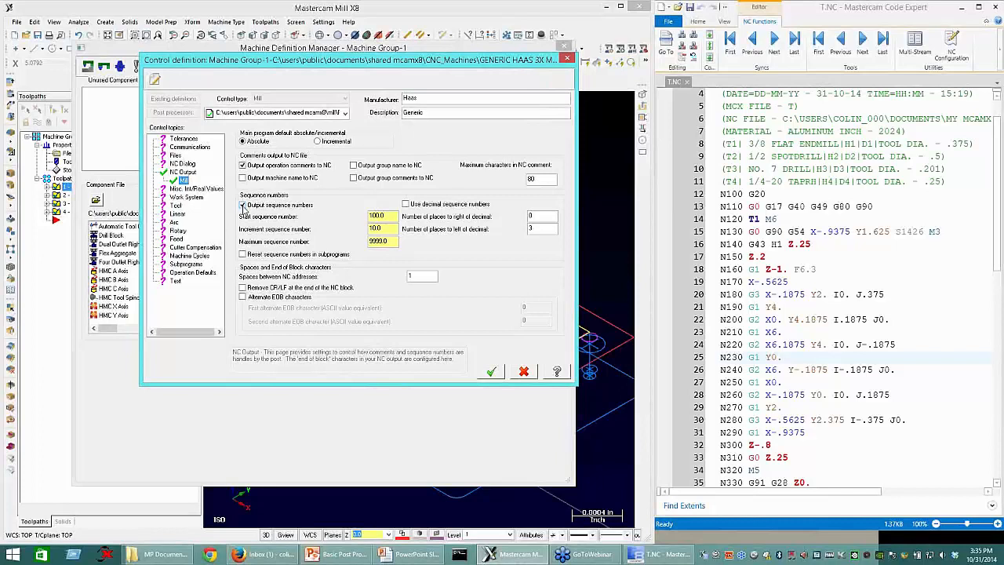
pyautogui.click(243, 206)
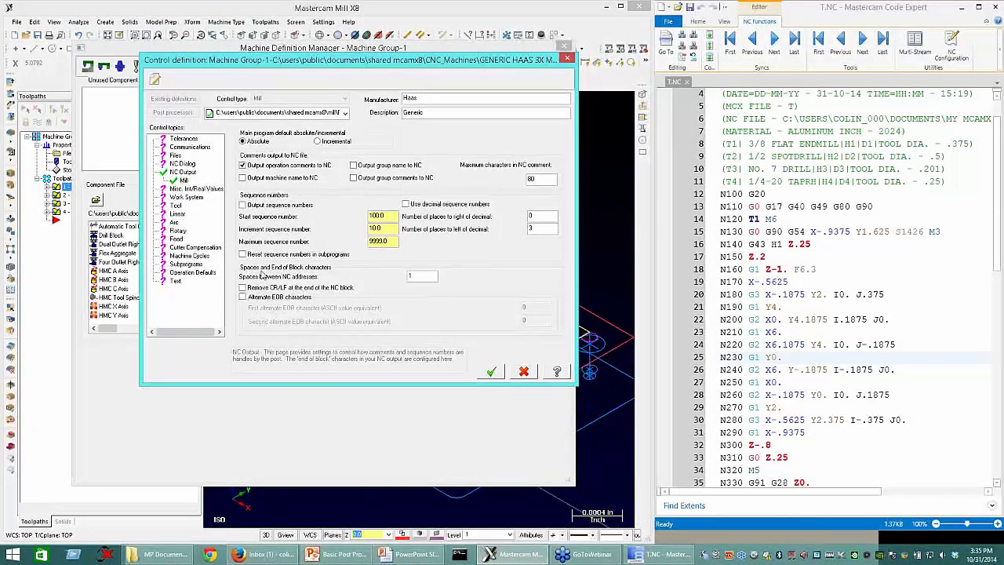
pyautogui.doubleClick(426, 275)
pyautogui.write('0')
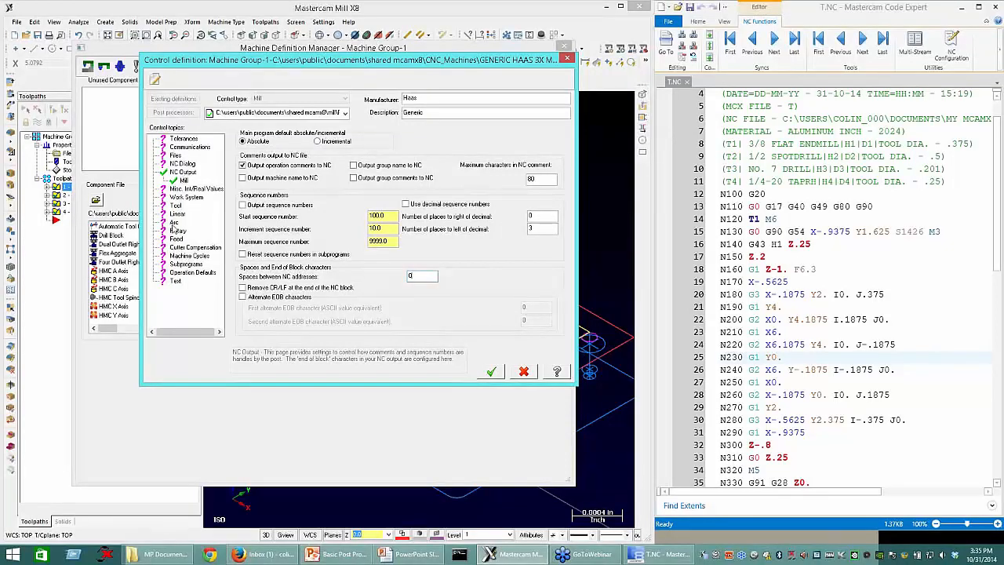
# Step: Set the arc center type to Signed radius for the XY, XZ and YZ planes
pyautogui.click(174, 223)
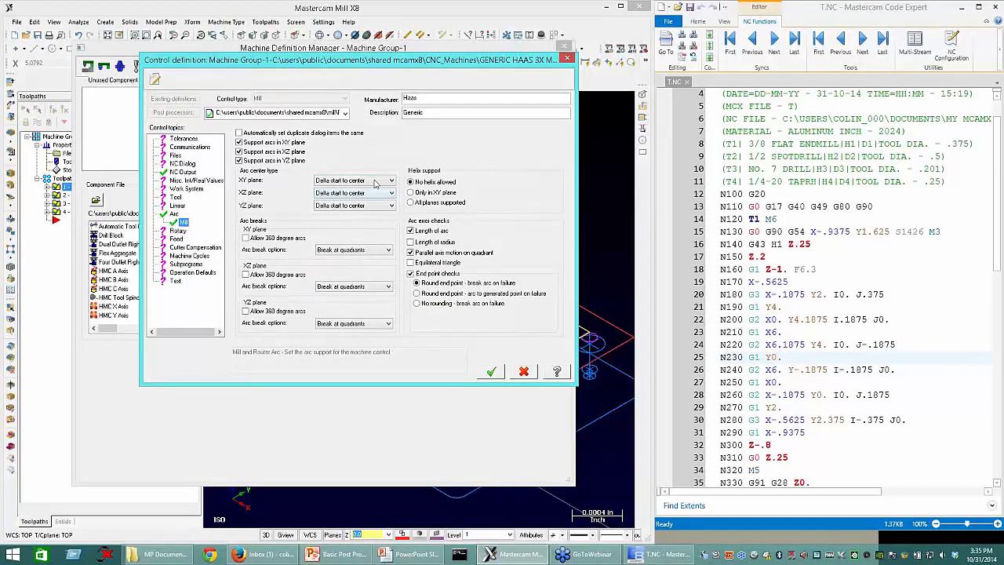
pyautogui.click(374, 182)
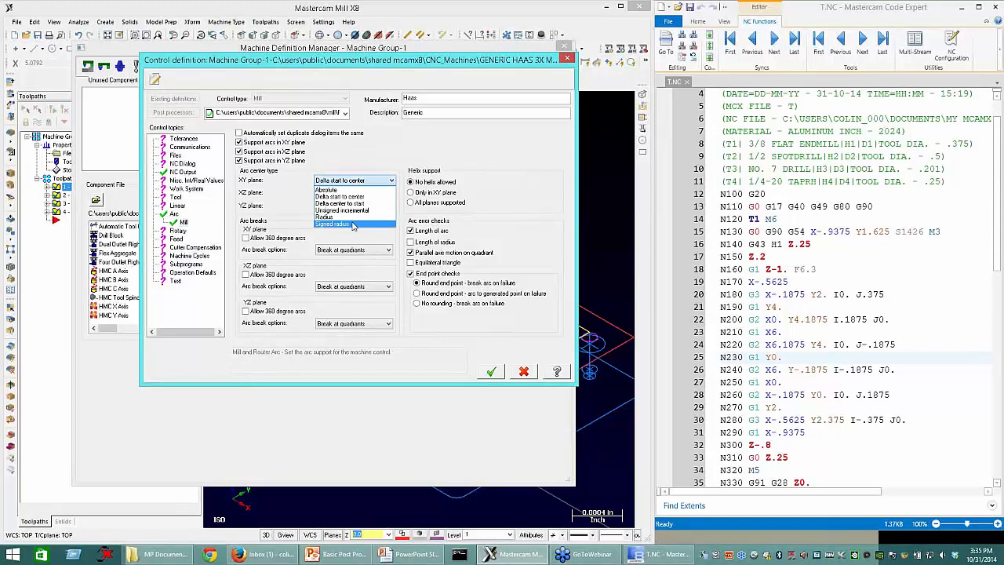
pyautogui.click(353, 224)
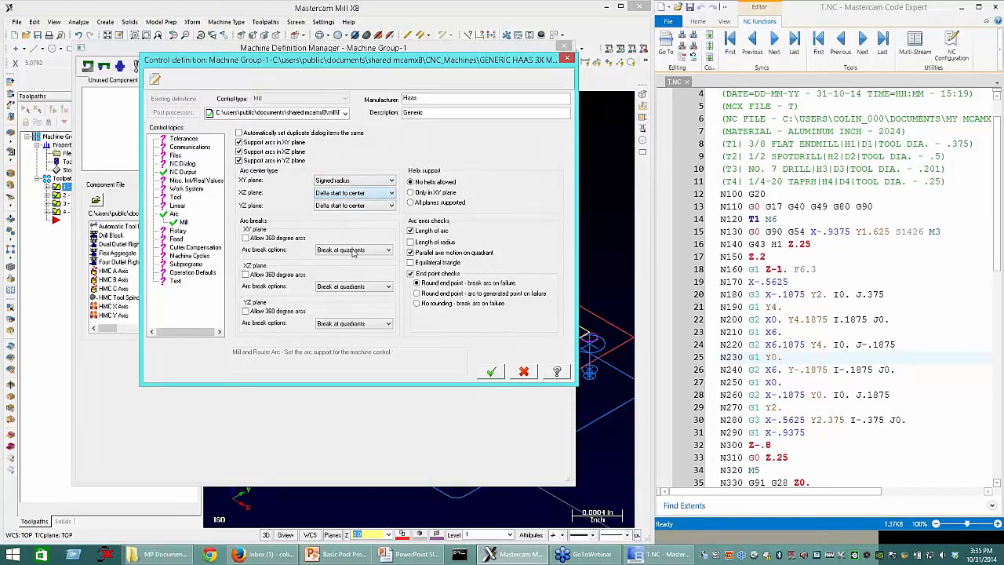
pyautogui.click(352, 249)
pyautogui.click(337, 206)
pyautogui.click(345, 250)
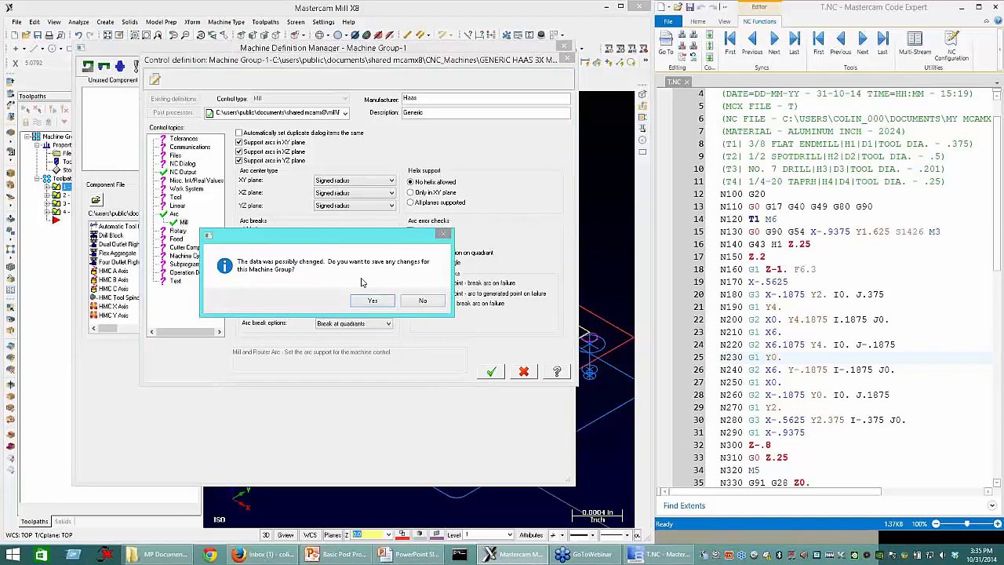
# Step: Save the control definition changes to the machine group, and accept the machine definition and the group properties
pyautogui.click(372, 301)
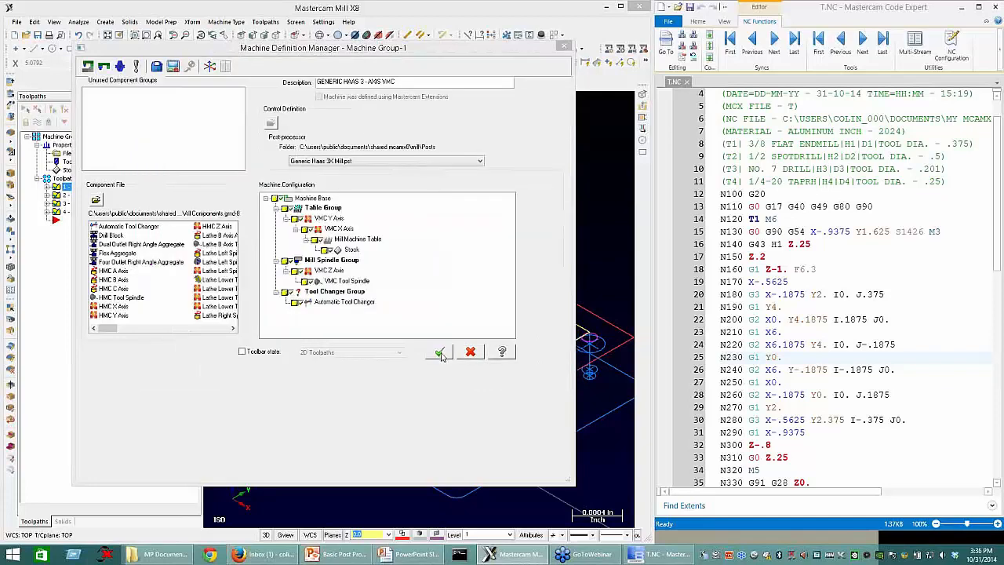
pyautogui.click(441, 352)
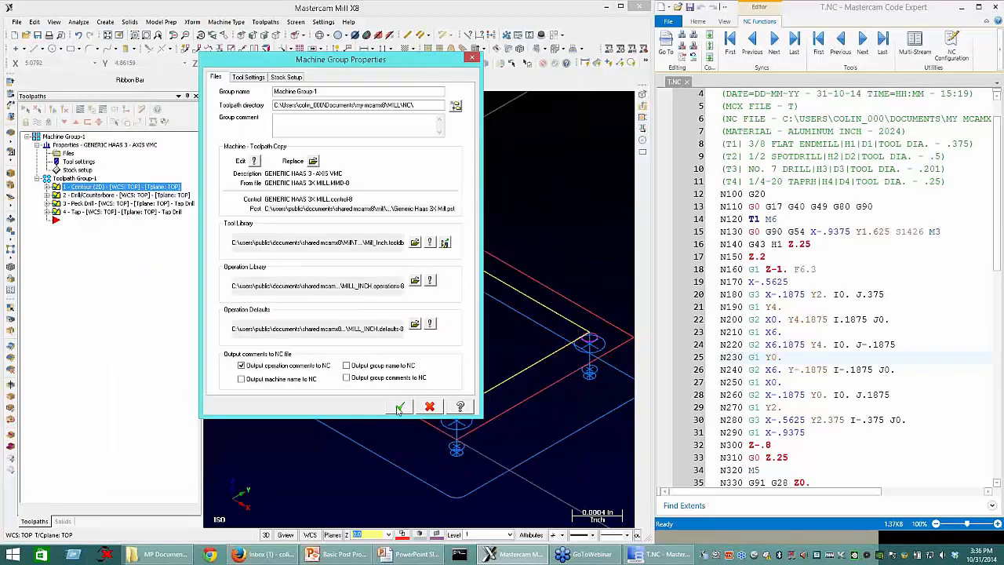
pyautogui.click(399, 408)
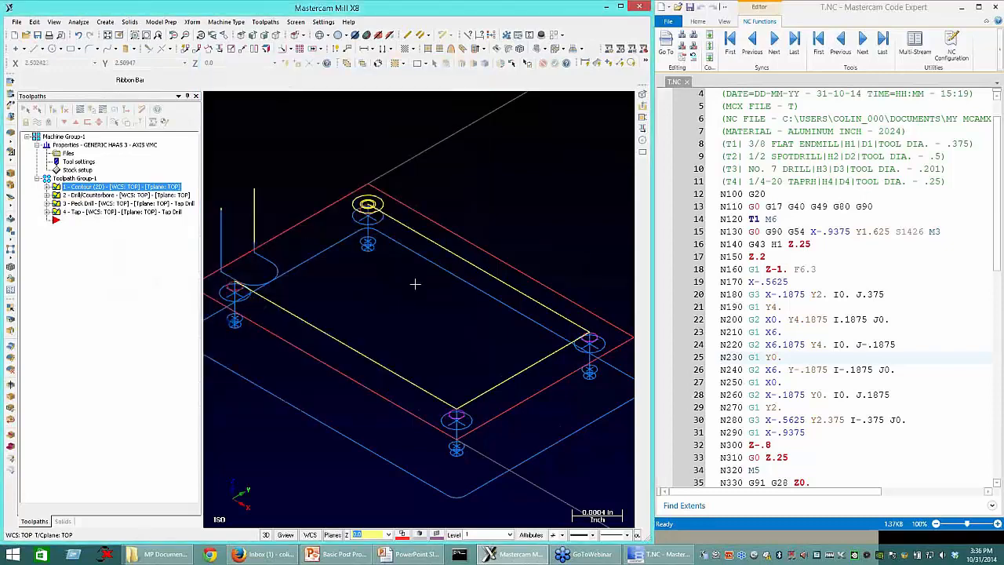
# Step: Post the part again with the NC file set to Overwrite, and reload T.NC in Code Expert to inspect the arc on line 20
pyautogui.click(113, 113)
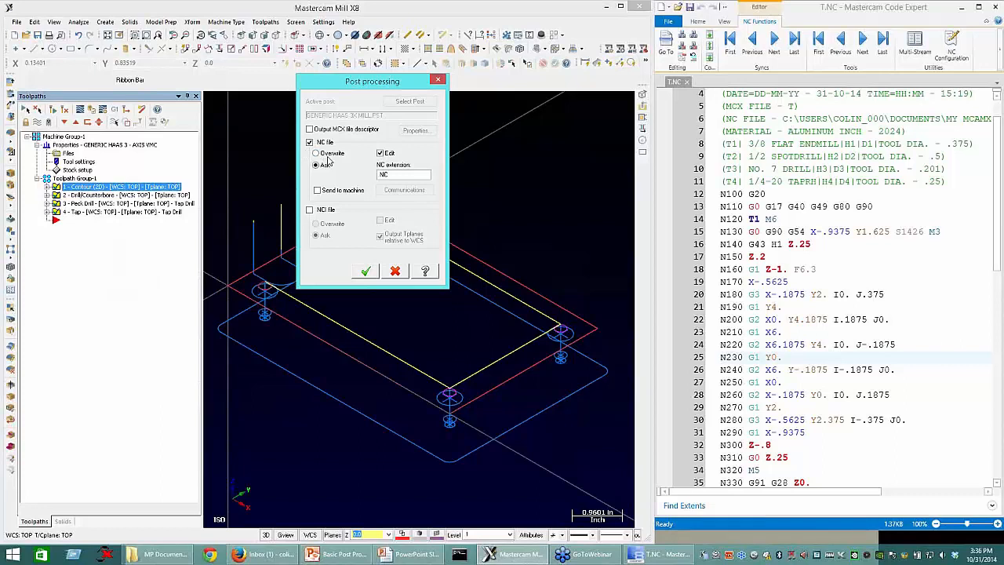
pyautogui.click(329, 154)
pyautogui.click(373, 277)
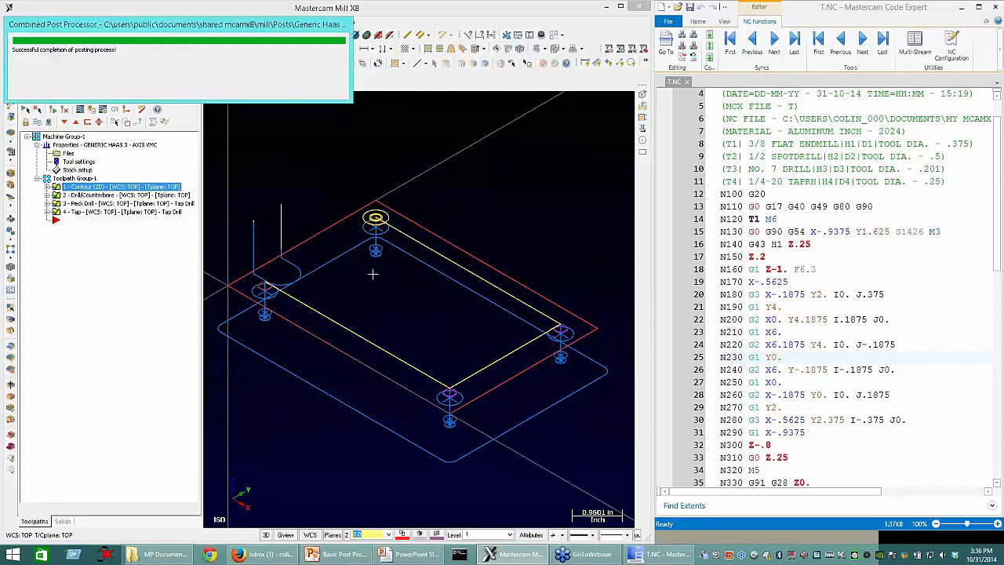
pyautogui.click(659, 559)
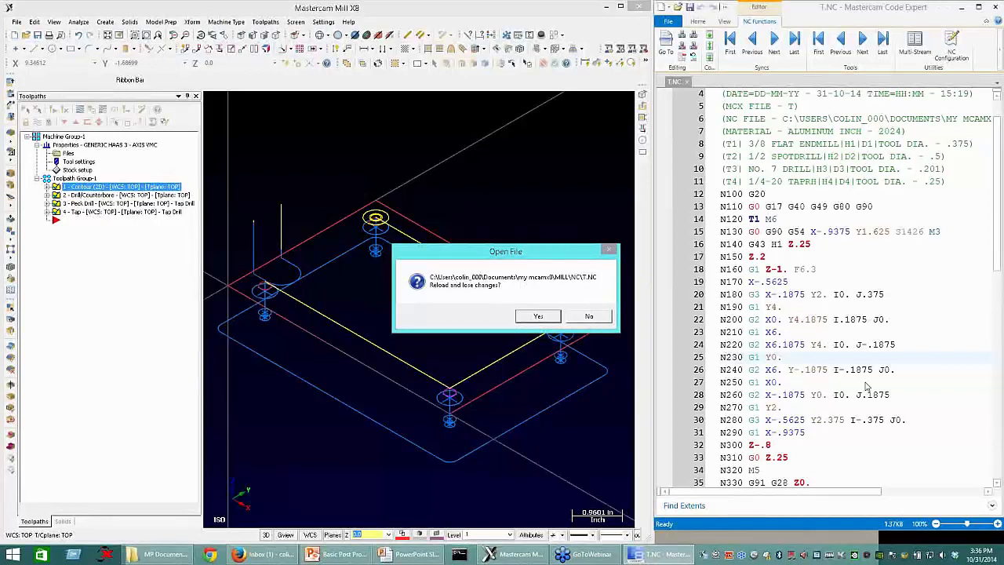
pyautogui.click(538, 316)
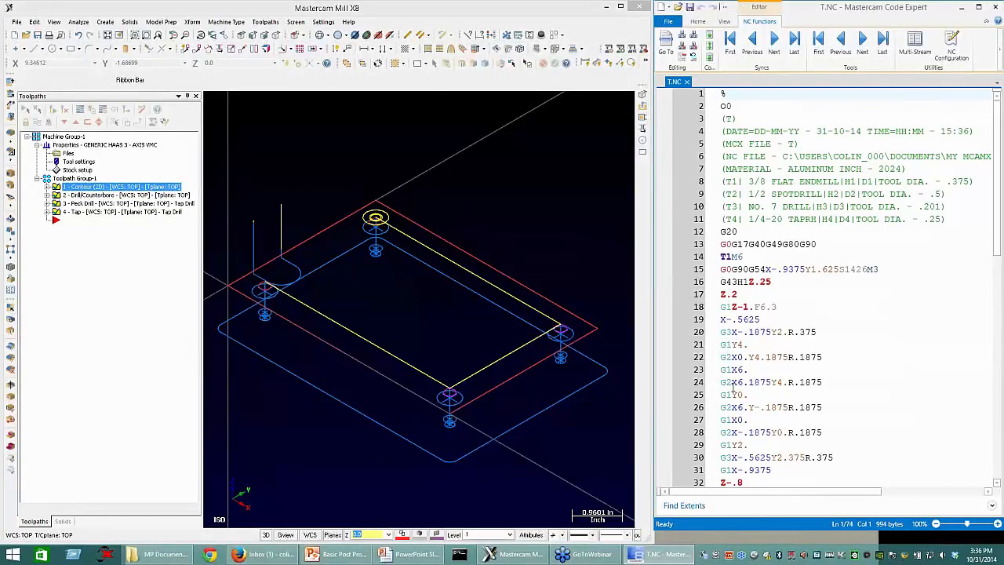
pyautogui.click(773, 332)
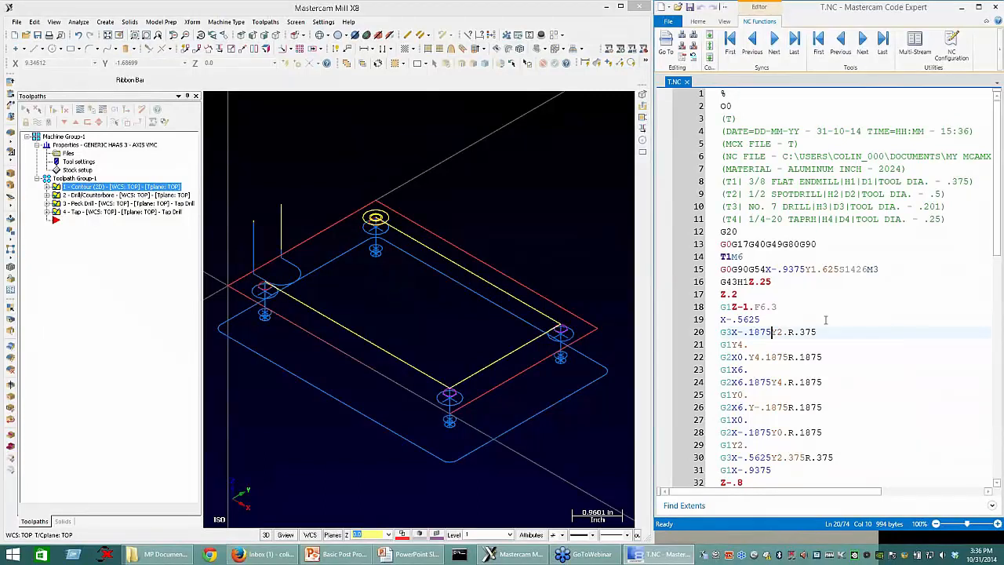
# Step: Examine the radius value of the arc on line 20 and review the rest of the posted program
pyautogui.moveTo(788, 330); pyautogui.dragTo(841, 342)
pyautogui.scroll(-11, 828, 407)
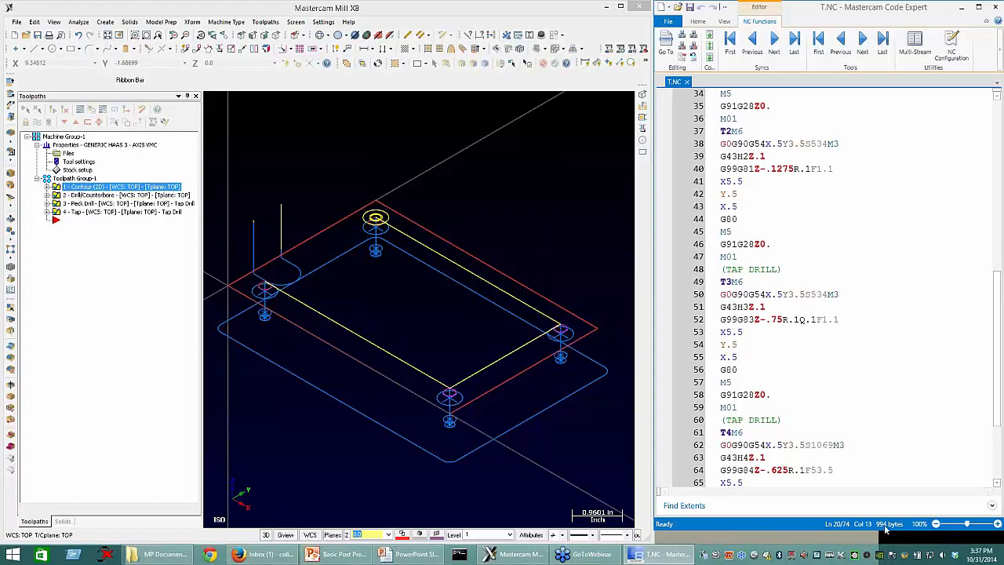
pyautogui.scroll(-4, 767, 255)
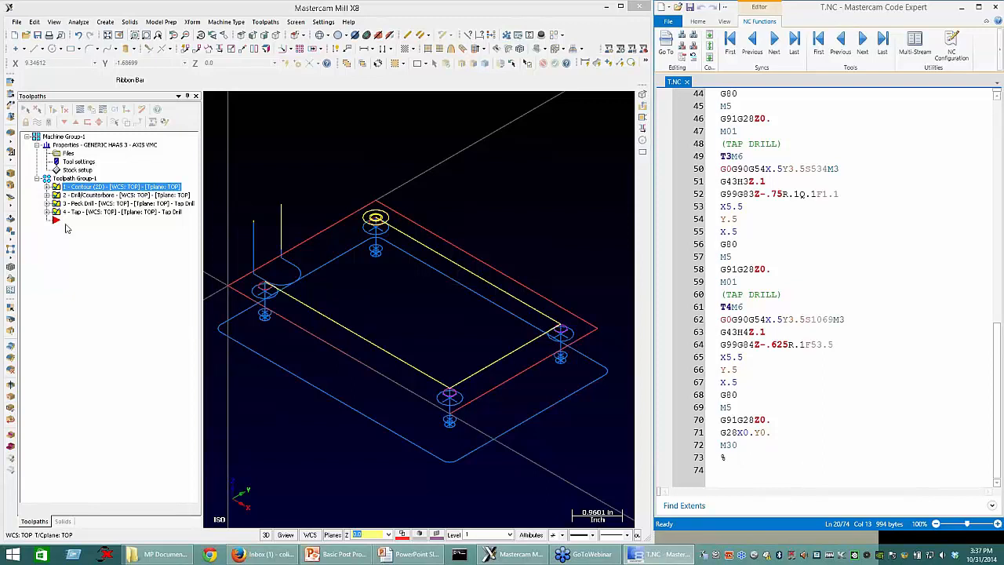
# Step: Open the control definition of Machine Group-1 from its machine definition
pyautogui.click(68, 155)
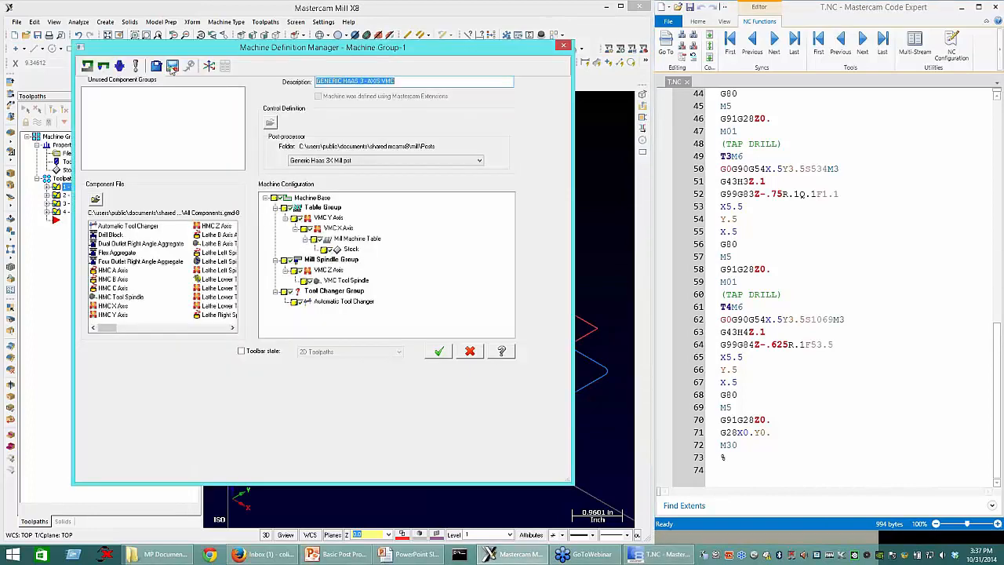
pyautogui.click(269, 123)
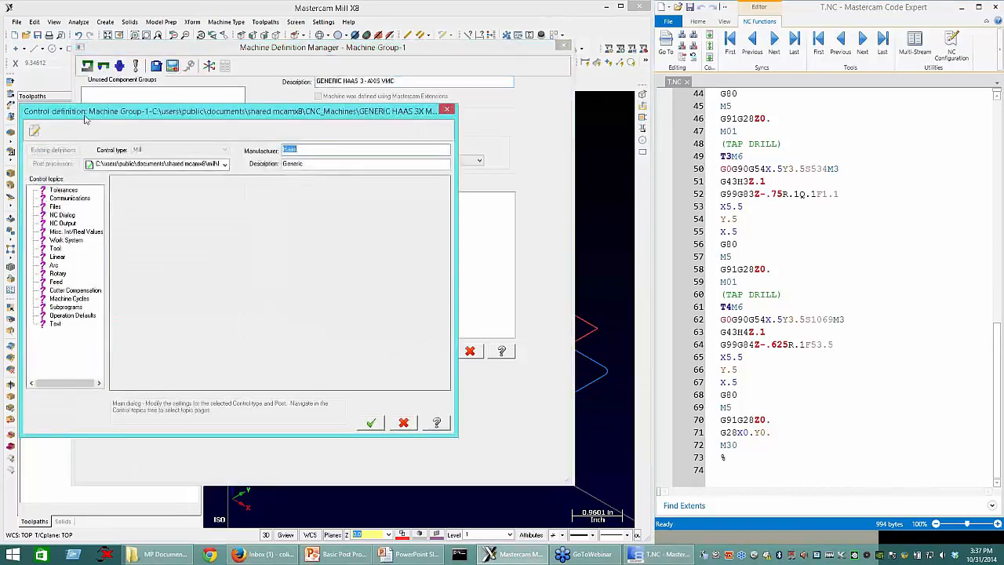
pyautogui.moveTo(306, 111); pyautogui.dragTo(530, 107)
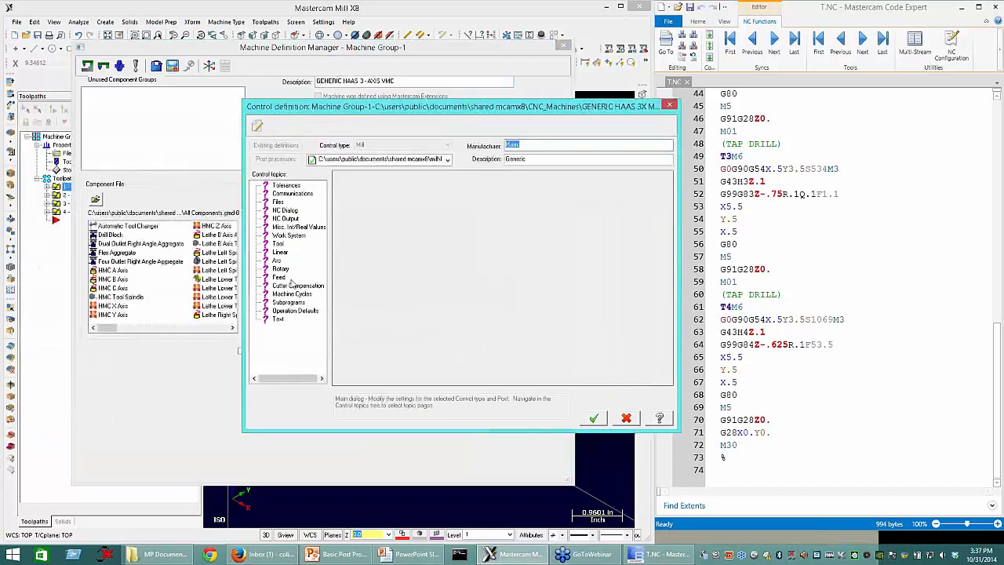
# Step: Enable staged tool routines in the Tool settings, save the changes to the machine group, and accept the machine definition and group properties
pyautogui.click(278, 267)
pyautogui.click(276, 261)
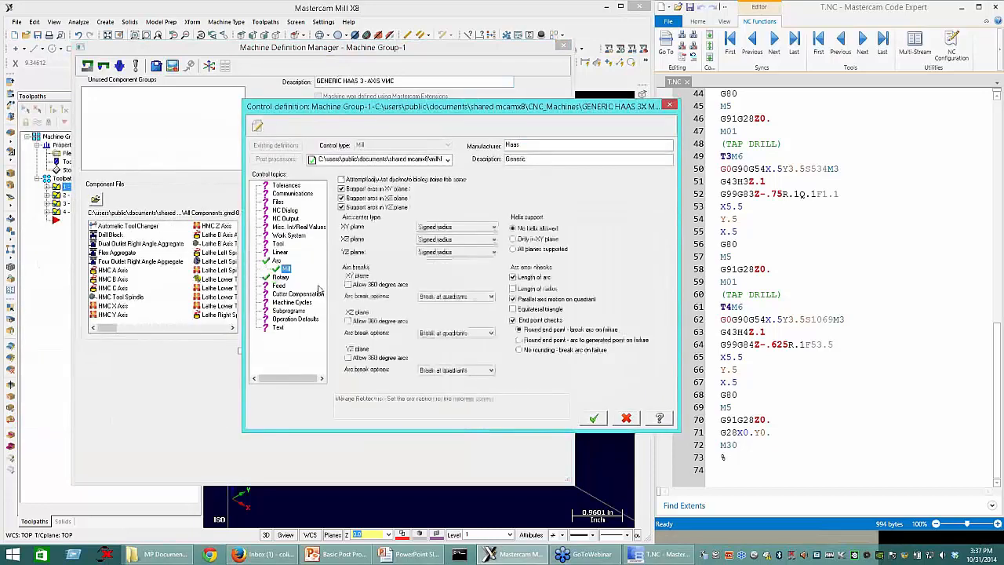
pyautogui.click(277, 244)
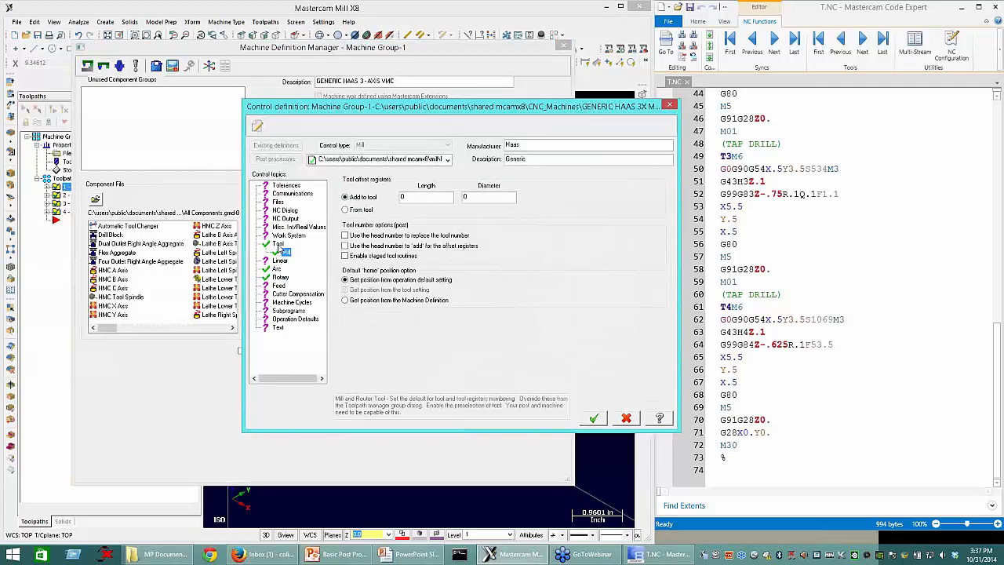
pyautogui.click(363, 258)
pyautogui.click(355, 260)
pyautogui.click(354, 260)
pyautogui.click(593, 418)
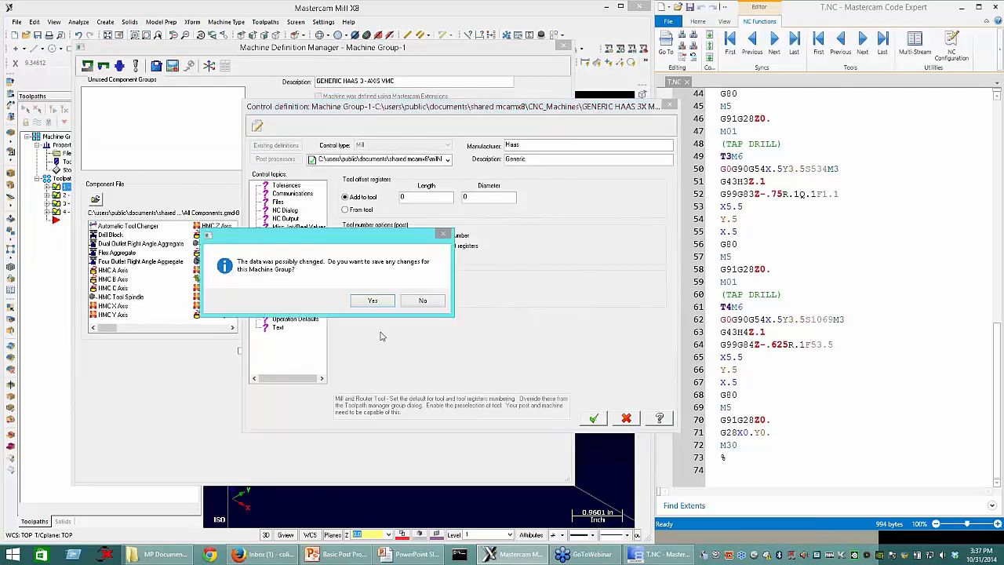
pyautogui.click(372, 301)
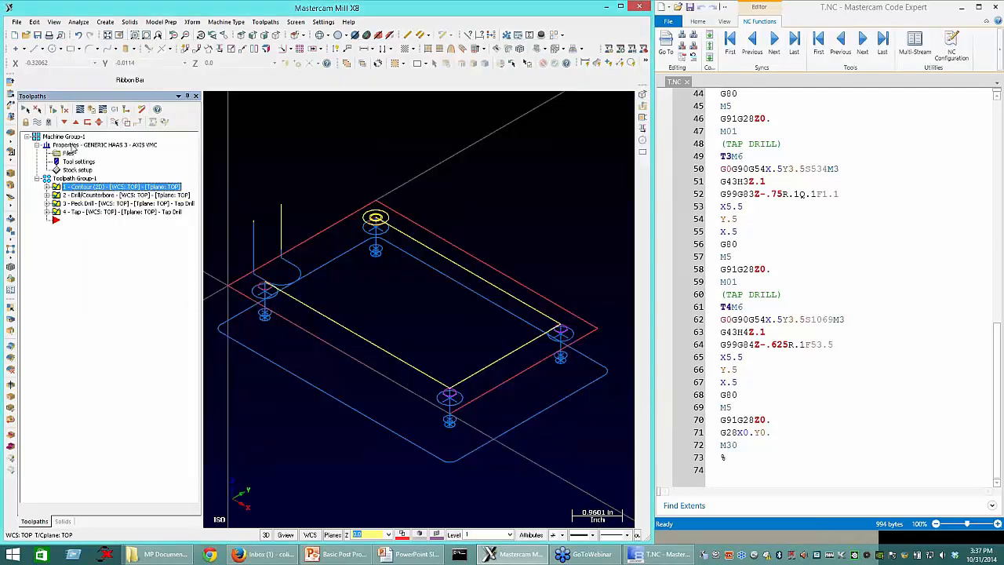
# Step: Repost the toolpaths with the NC file set to Overwrite, and reload the updated T.NC in Code Expert
pyautogui.click(114, 110)
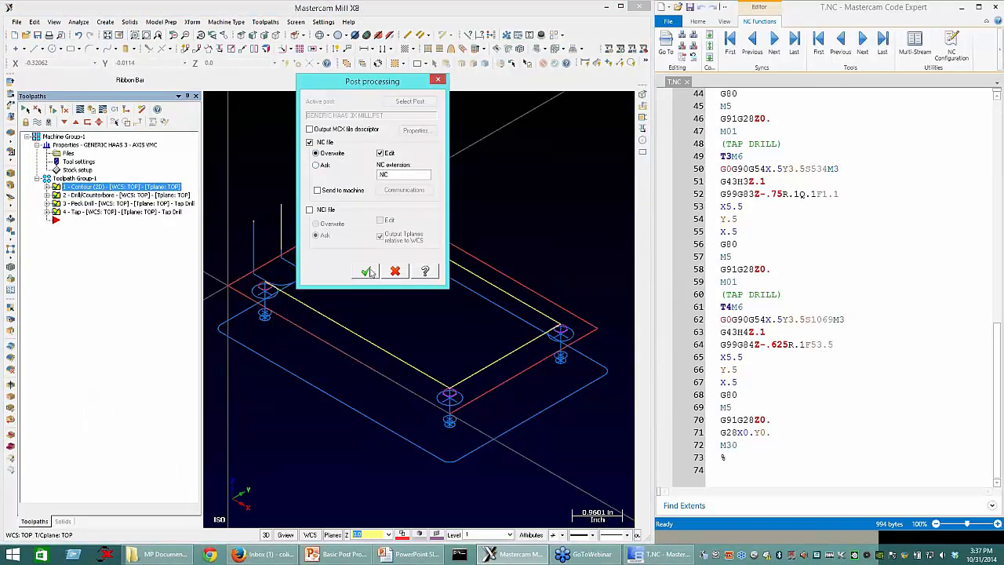
pyautogui.click(367, 272)
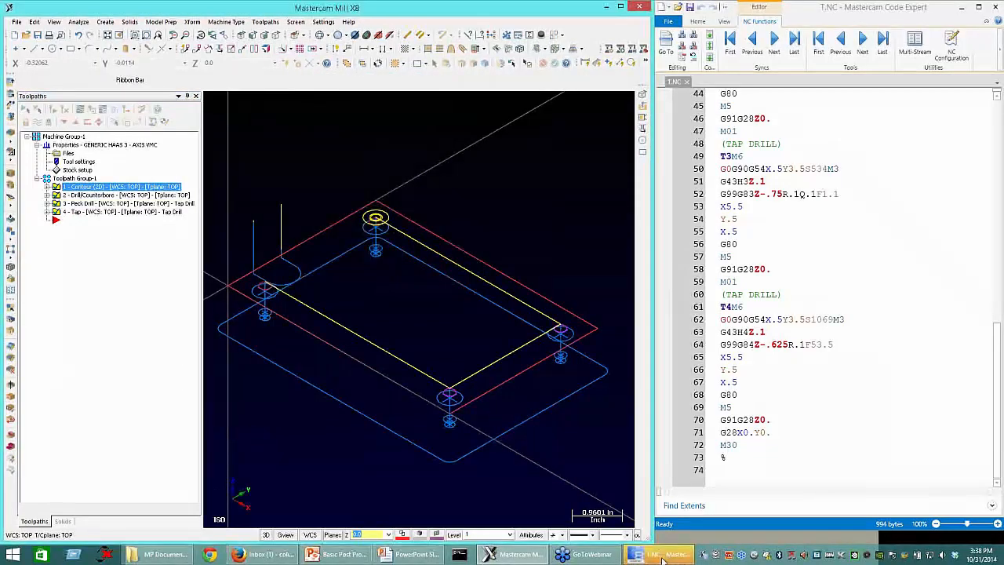
pyautogui.click(538, 316)
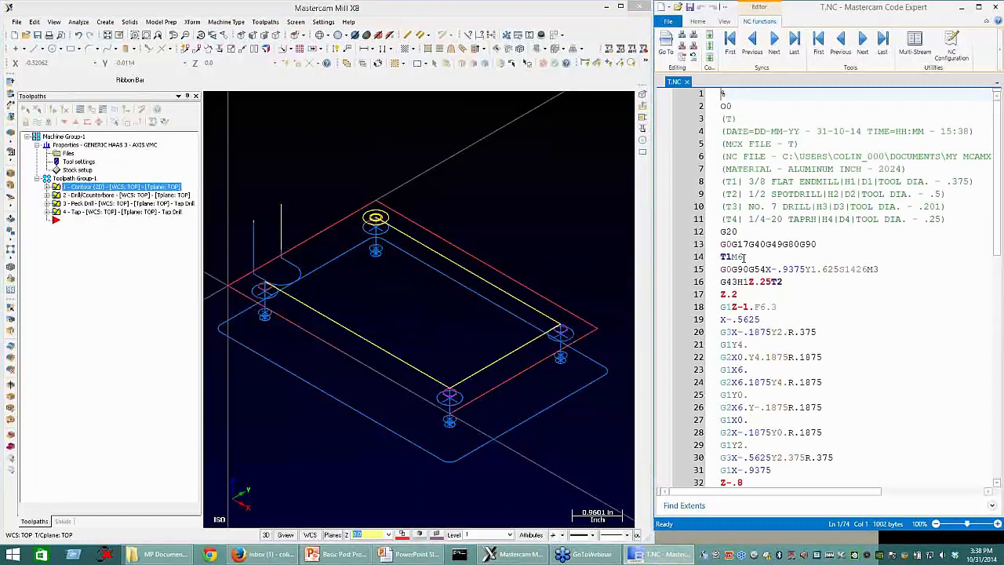
# Step: Examine the first tool change on line 14 and the staged tool call on line 16 of the NC code
pyautogui.moveTo(743, 258); pyautogui.dragTo(720, 260)
pyautogui.click(745, 282)
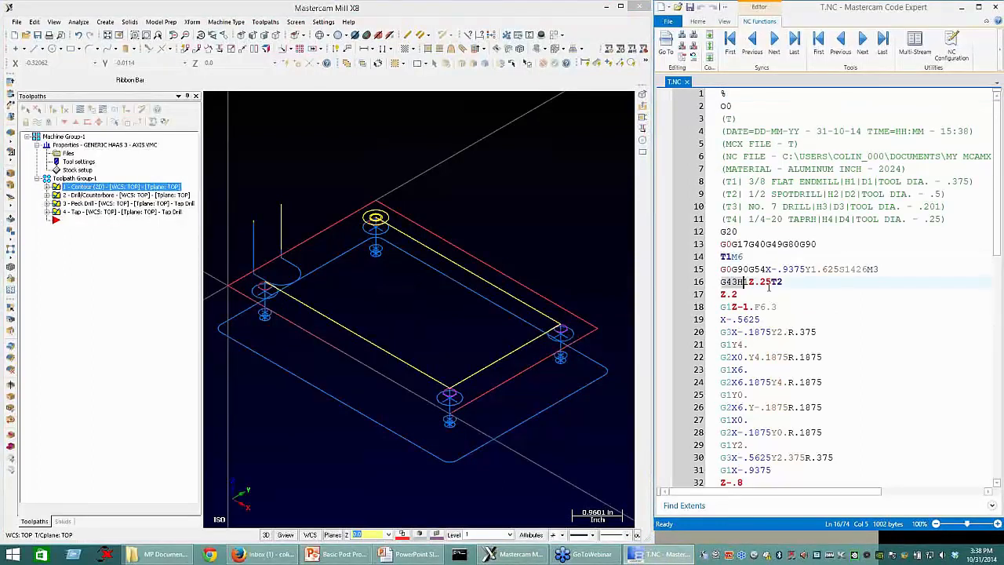
pyautogui.keyDown('shift'); pyautogui.click(771, 283); pyautogui.keyUp('shift')
pyautogui.keyDown('shift'); pyautogui.click(774, 289); pyautogui.keyUp('shift')
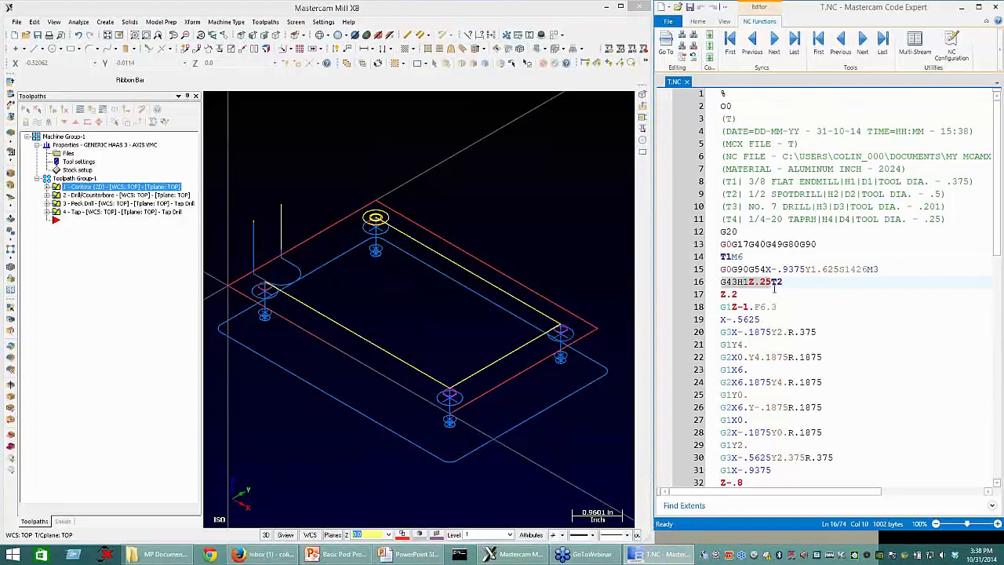
pyautogui.doubleClick(774, 287)
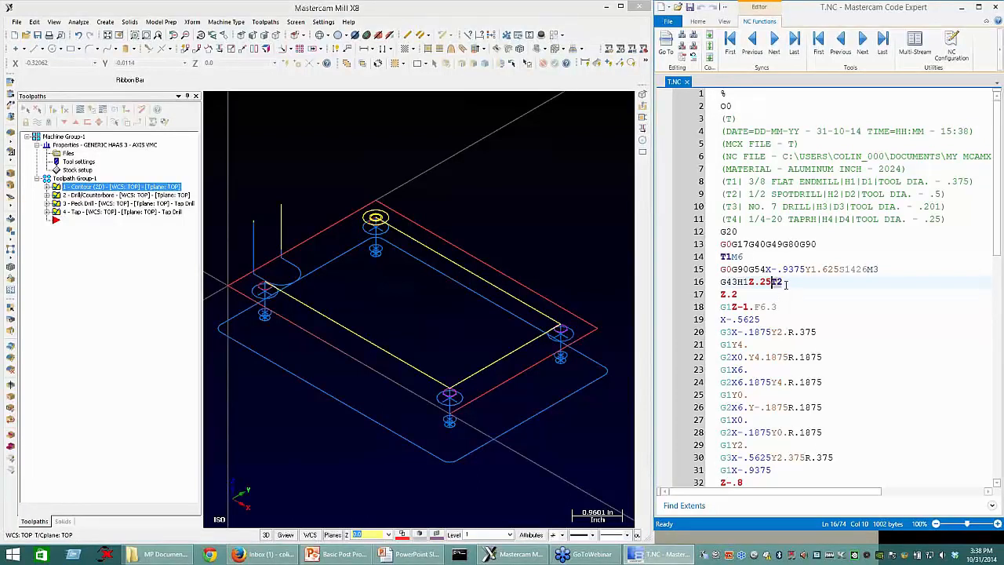
# Step: Check the second and third tool changes on lines 37 and 49 against the staged tool calls on lines 39 and 51
pyautogui.scroll(-3, 786, 284)
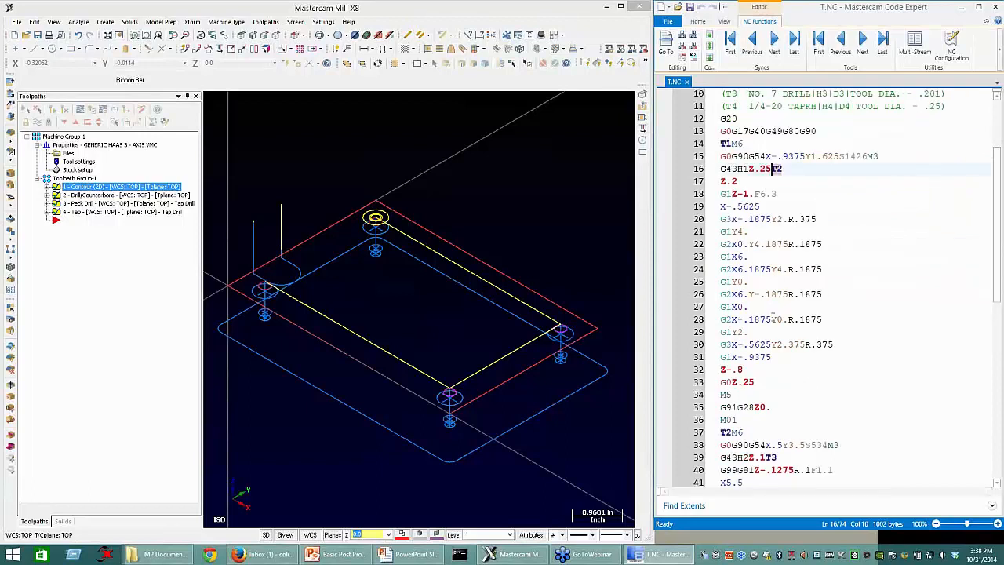
pyautogui.scroll(-2, 773, 317)
pyautogui.click(725, 359)
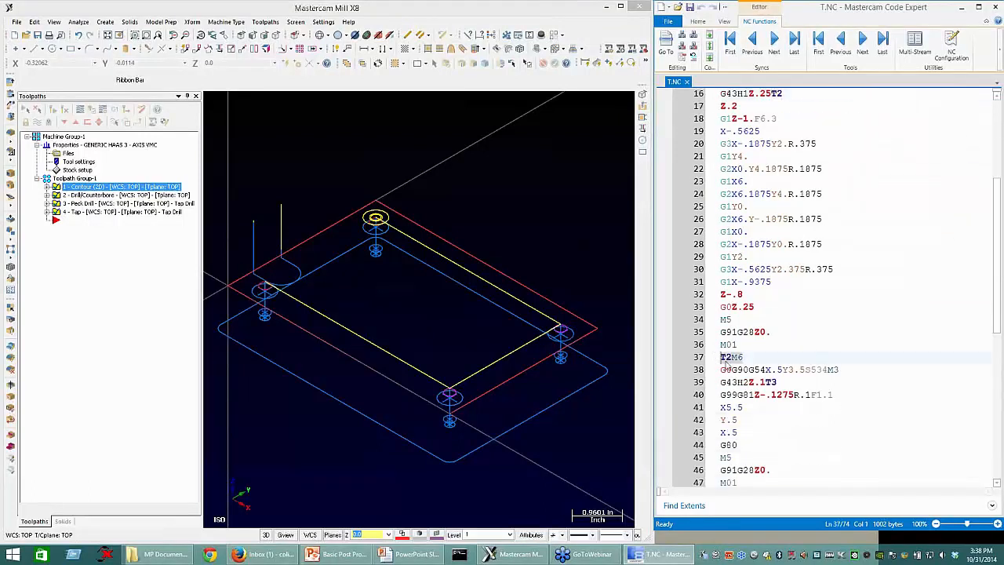
pyautogui.moveTo(721, 359); pyautogui.dragTo(741, 360)
pyautogui.moveTo(787, 383); pyautogui.dragTo(760, 383)
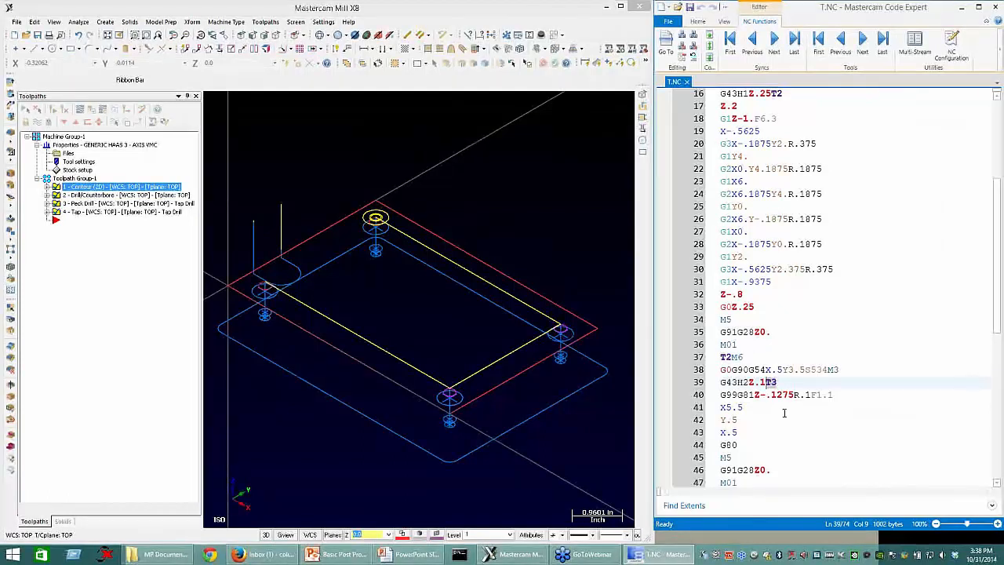
pyautogui.scroll(-6, 787, 408)
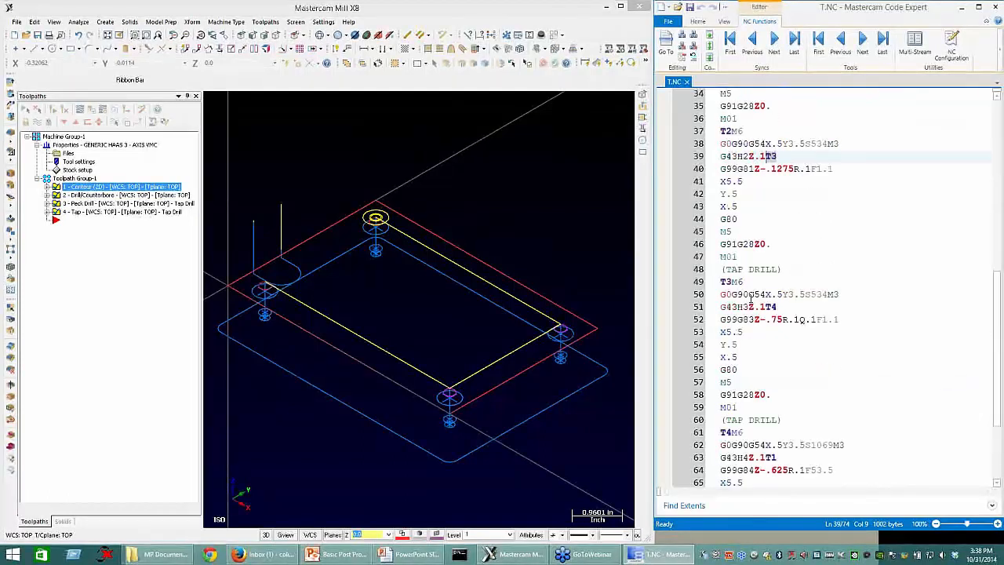
pyautogui.moveTo(733, 281); pyautogui.dragTo(742, 306)
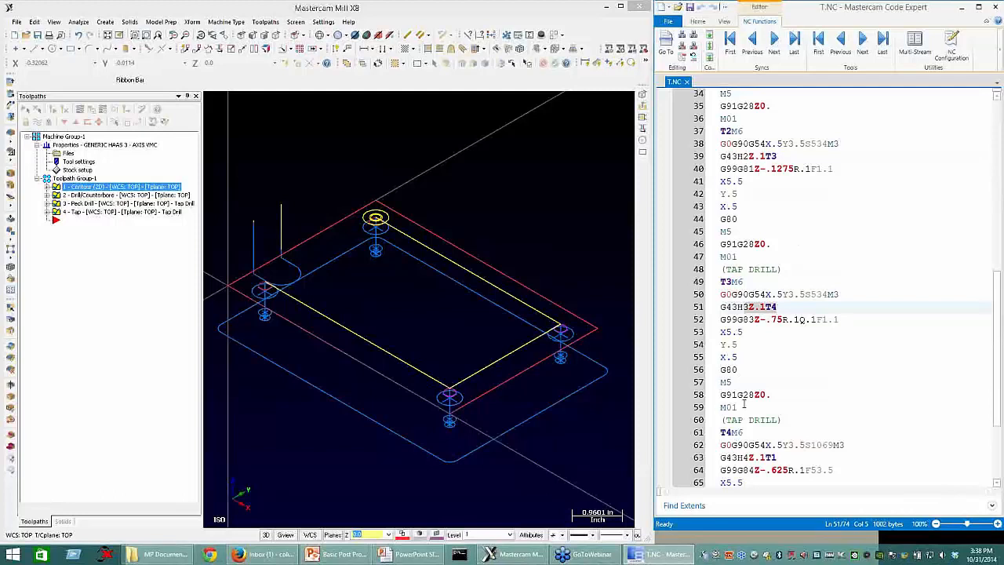
# Step: Compare the last tool change on line 61 with the staged tool call on line 63, and switch to the PowerPoint slide show
pyautogui.scroll(-4, 745, 405)
pyautogui.moveTo(721, 306); pyautogui.dragTo(742, 307)
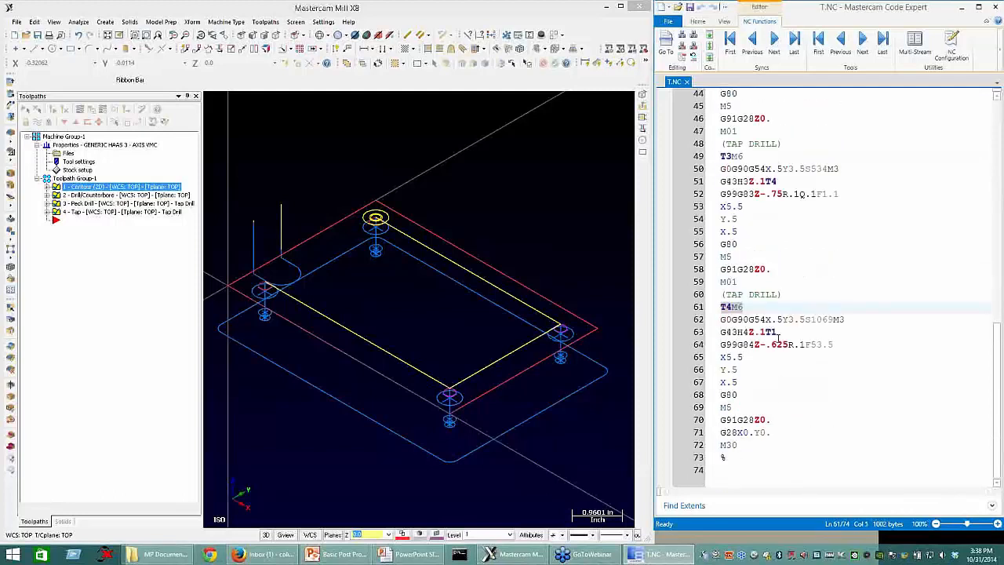
pyautogui.click(777, 332)
pyautogui.hotkey('shift', 'Left')
pyautogui.hotkey('shift', 'Left')
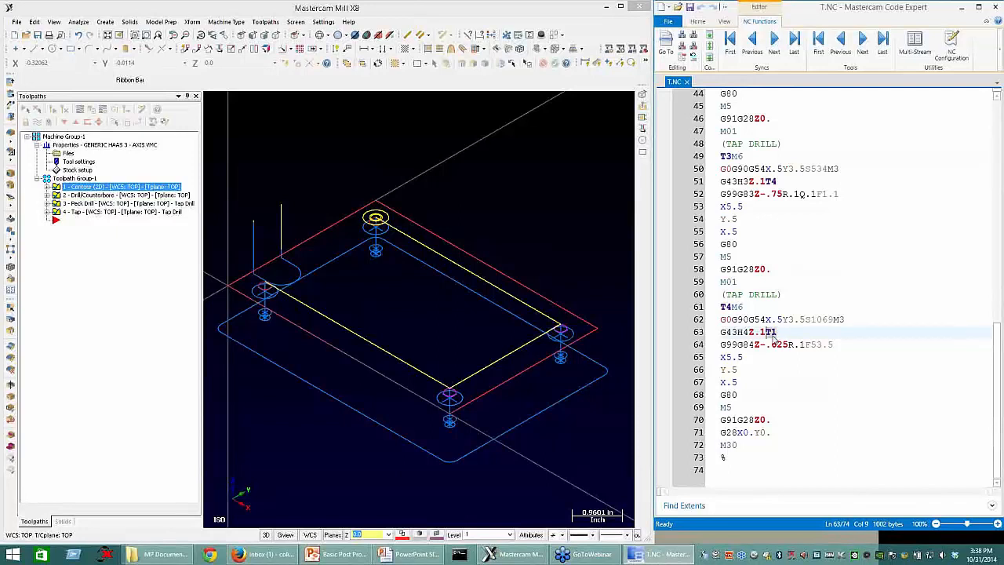
pyautogui.click(712, 306)
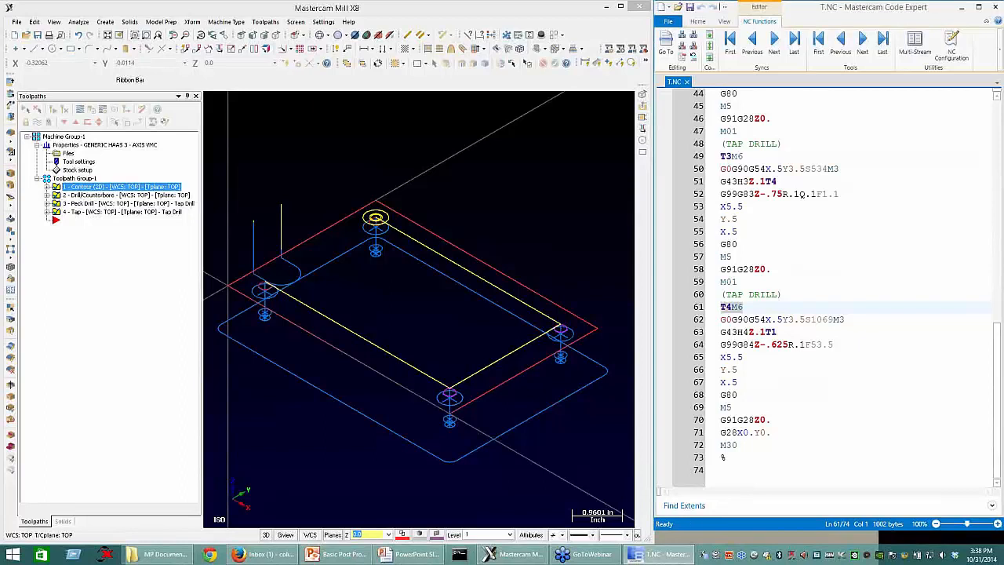
pyautogui.click(407, 558)
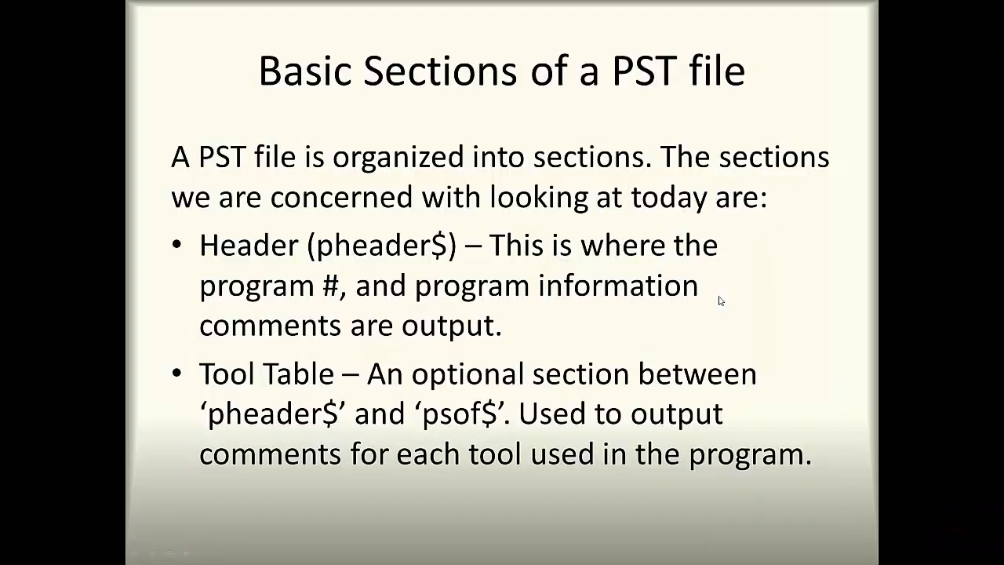
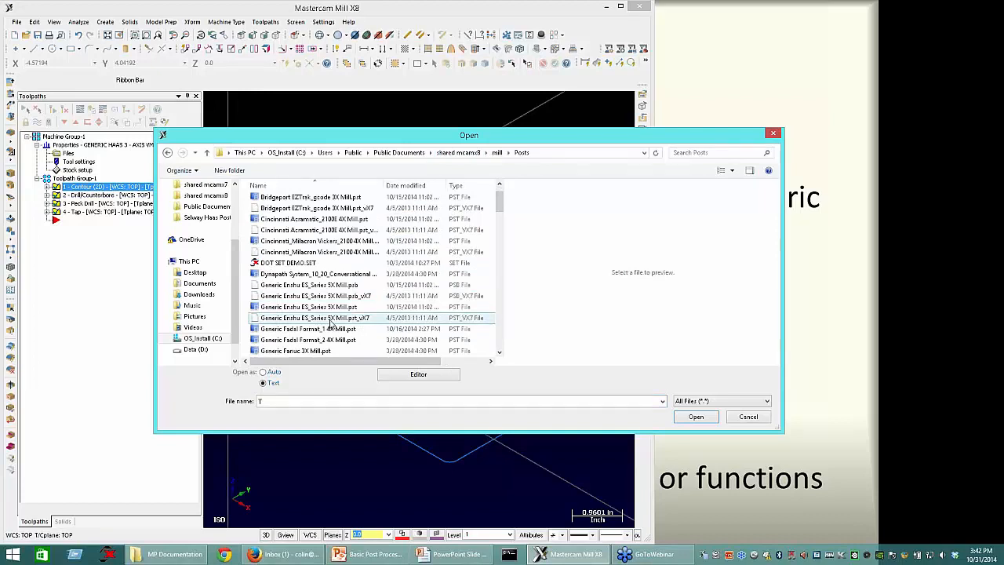
# Step: Open the Generic Haas 3X Mill.pst post file as text from the shared mill Posts folder
pyautogui.scroll(-2, 327, 314)
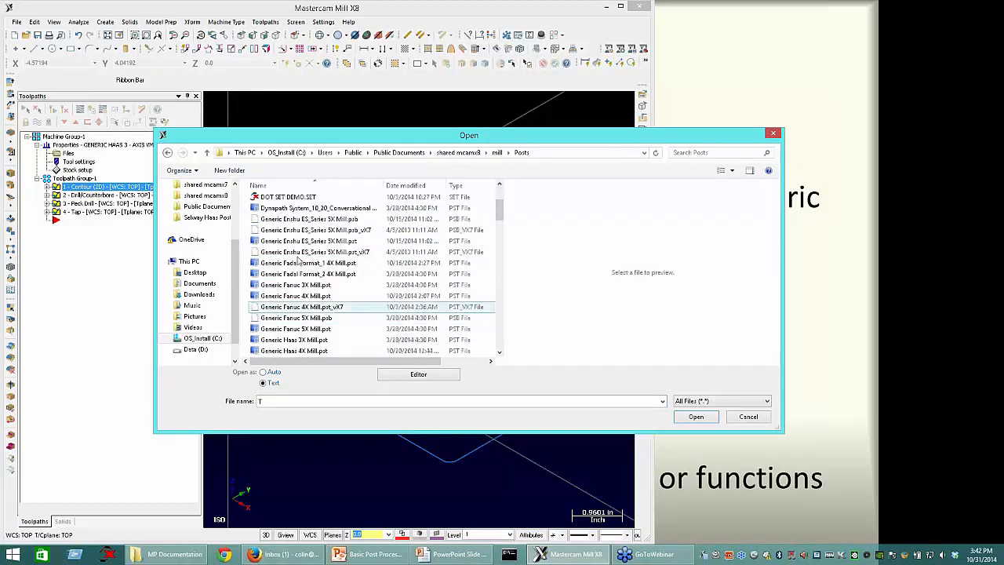
pyautogui.scroll(-1, 324, 306)
pyautogui.click(324, 307)
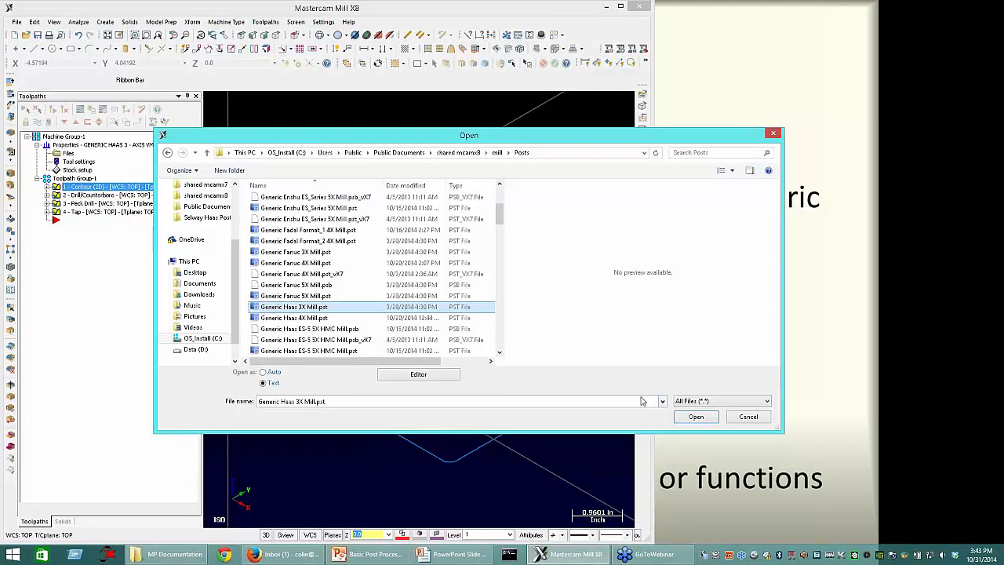
pyautogui.click(697, 417)
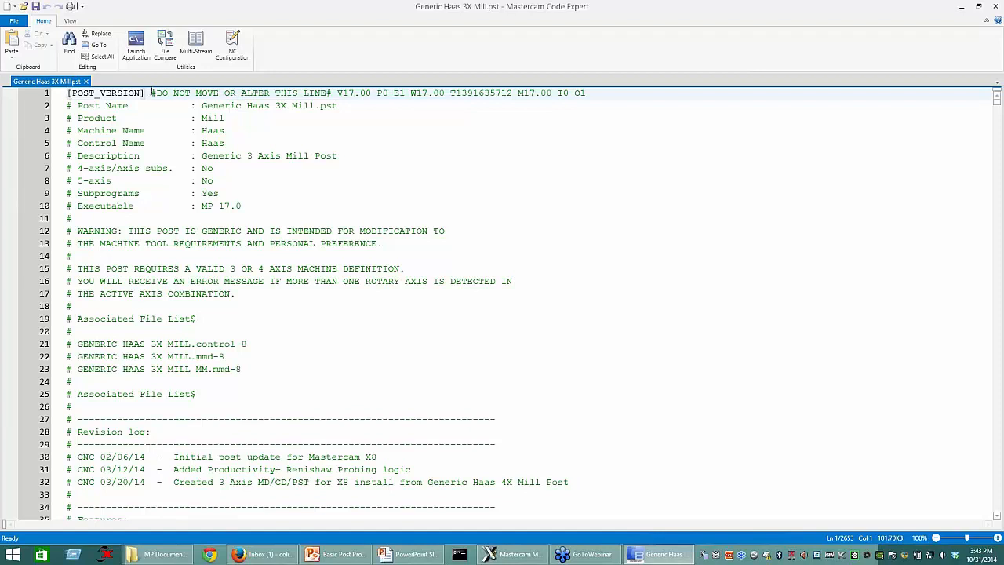
# Step: Examine the full [POST_VERSION] line at the start of the PST file
pyautogui.moveTo(67, 92); pyautogui.dragTo(486, 92)
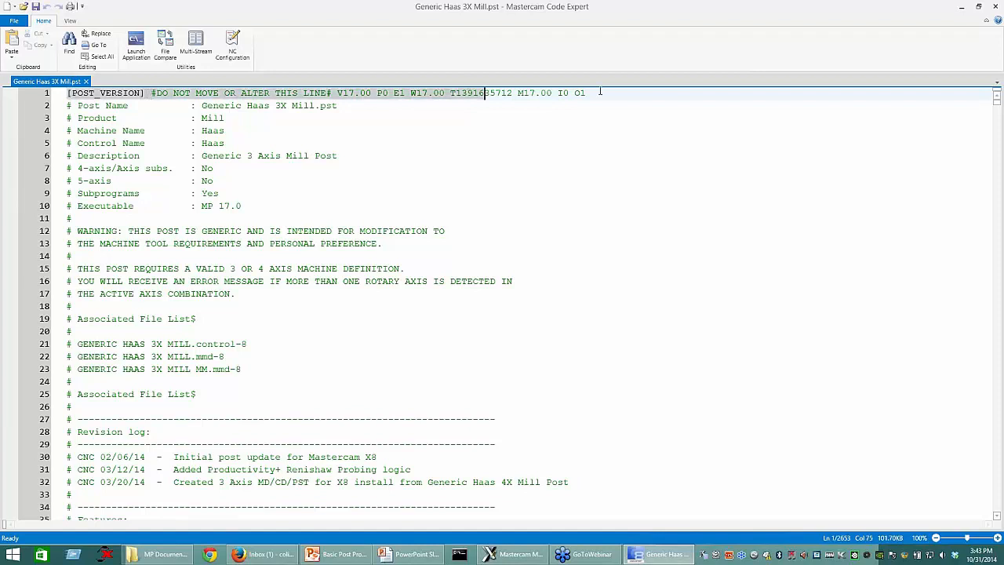
pyautogui.moveTo(600, 92); pyautogui.dragTo(601, 93)
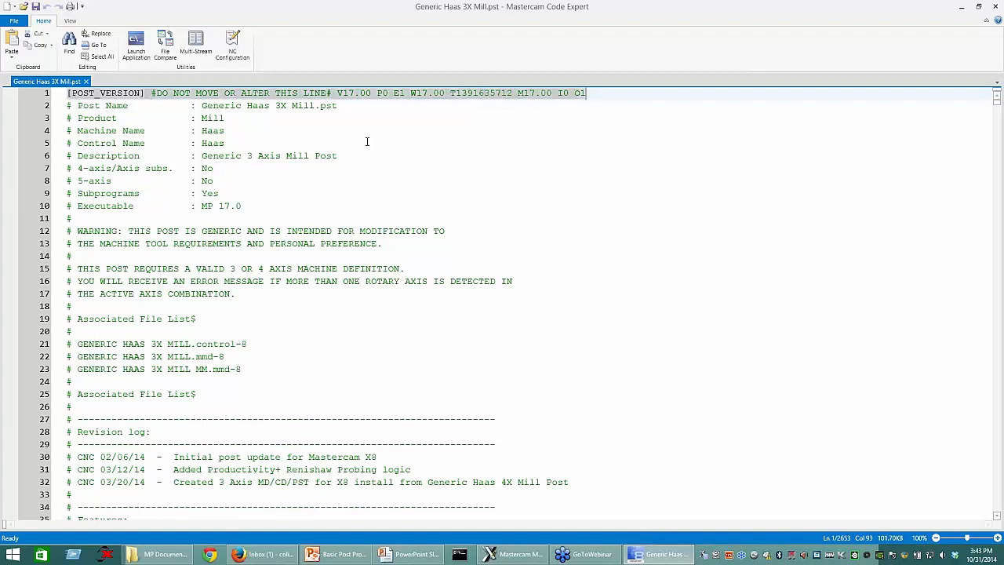
pyautogui.click(147, 94)
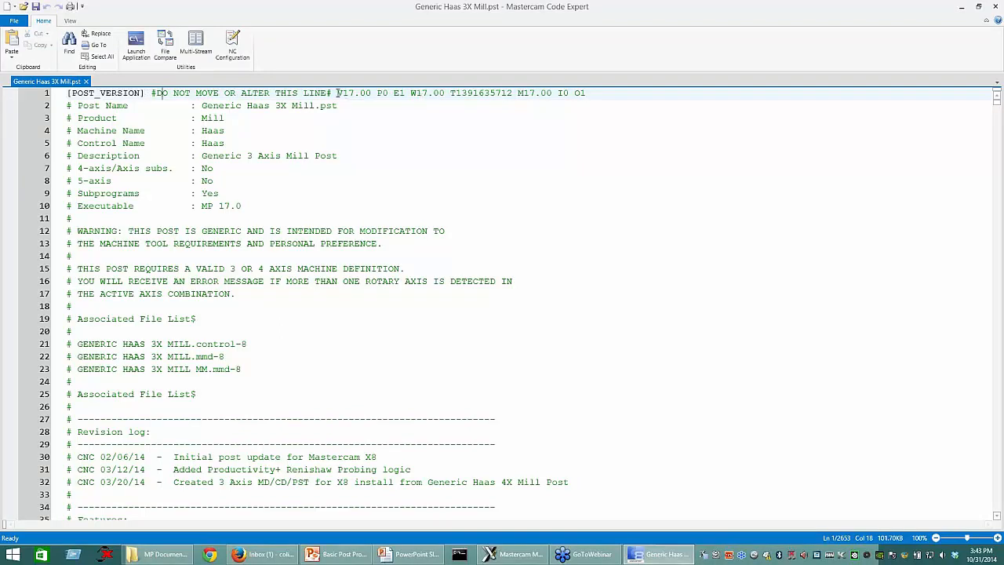
# Step: Check the V, W and M version numbers on the post version line
pyautogui.moveTo(338, 92); pyautogui.dragTo(371, 93)
pyautogui.click(363, 93)
pyautogui.moveTo(354, 93); pyautogui.dragTo(350, 93)
pyautogui.moveTo(344, 94); pyautogui.dragTo(372, 93)
pyautogui.click(415, 93)
pyautogui.moveTo(416, 93); pyautogui.dragTo(445, 93)
pyautogui.moveTo(523, 94); pyautogui.dragTo(552, 95)
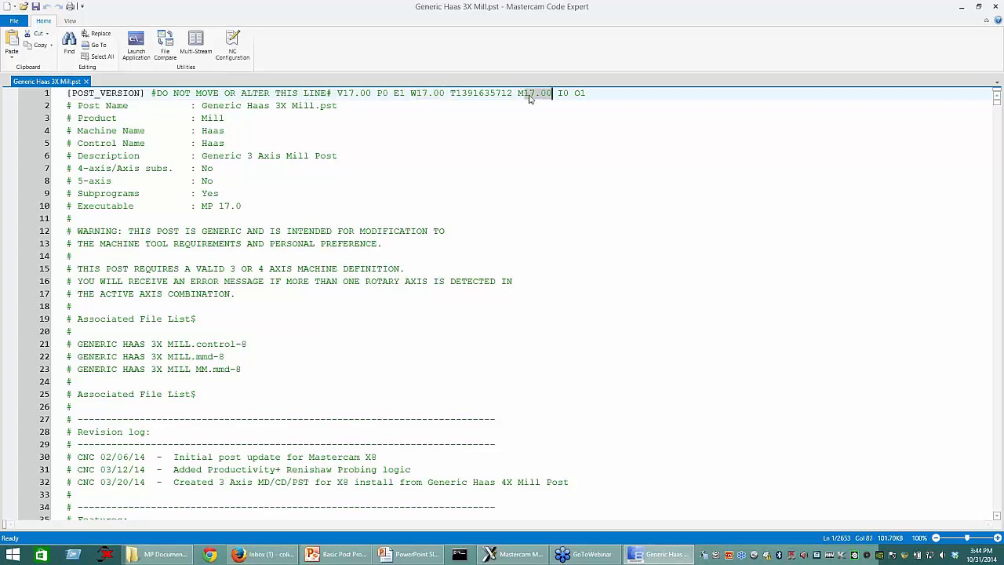
pyautogui.click(539, 94)
pyautogui.click(536, 93)
pyautogui.moveTo(527, 94); pyautogui.dragTo(523, 94)
pyautogui.click(344, 95)
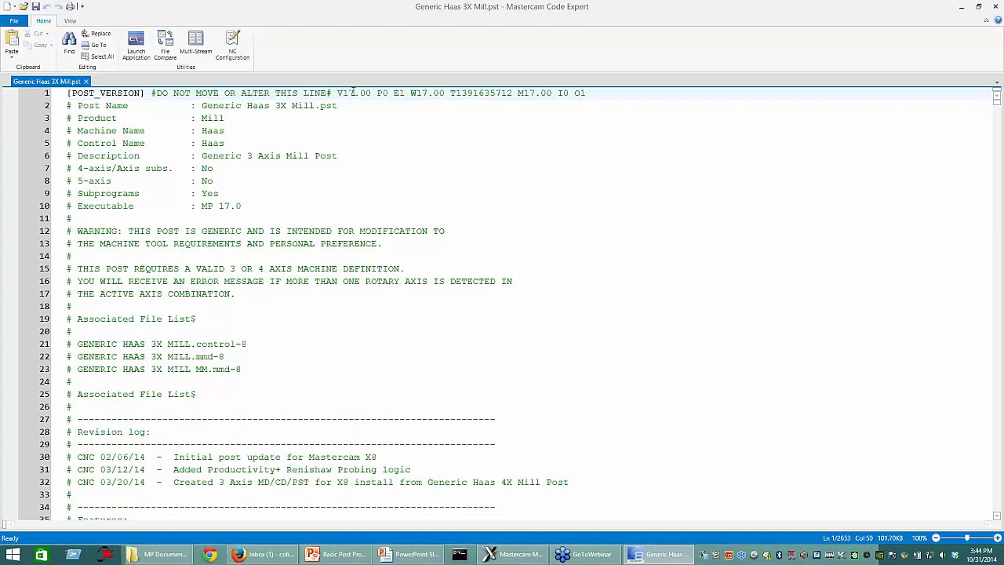
# Step: Change the V version number on line 1 to V15.00 and restore it to V17.00
pyautogui.moveTo(350, 93); pyautogui.dragTo(355, 95)
pyautogui.click(353, 95)
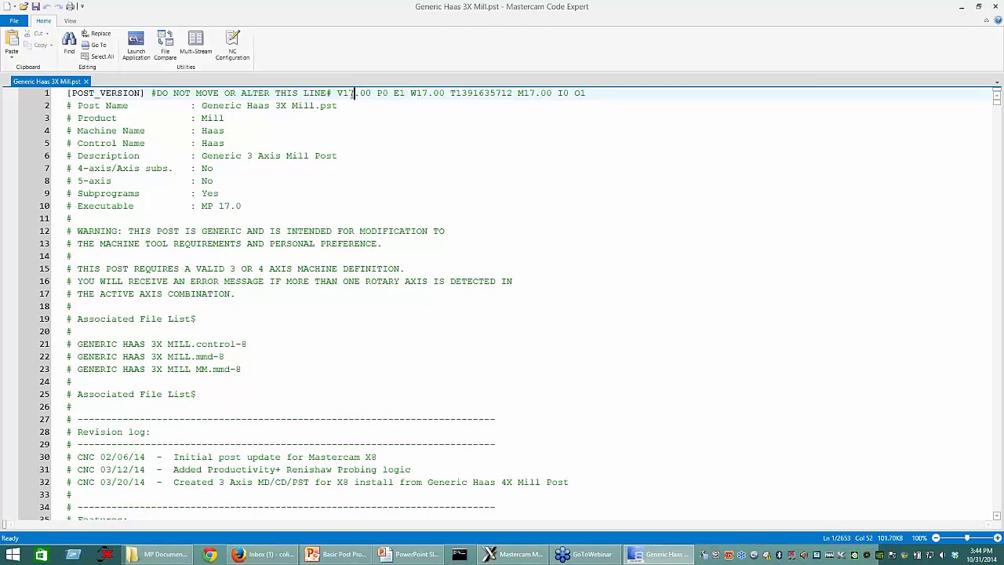
pyautogui.click(350, 93)
pyautogui.hotkey('shift', 'Right')
pyautogui.write('6')
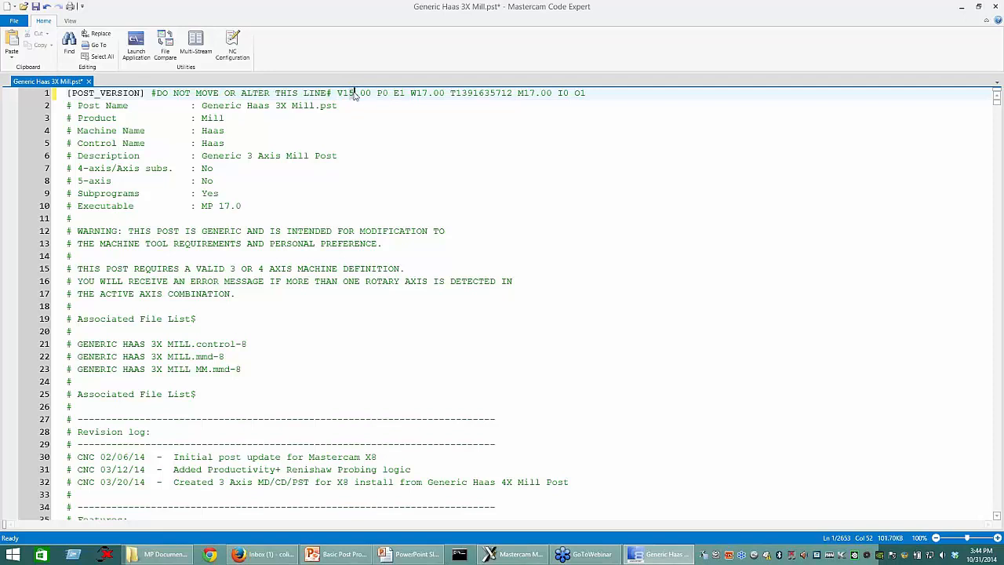
pyautogui.press('BackSpace')
pyautogui.write('7')
pyautogui.click(350, 109)
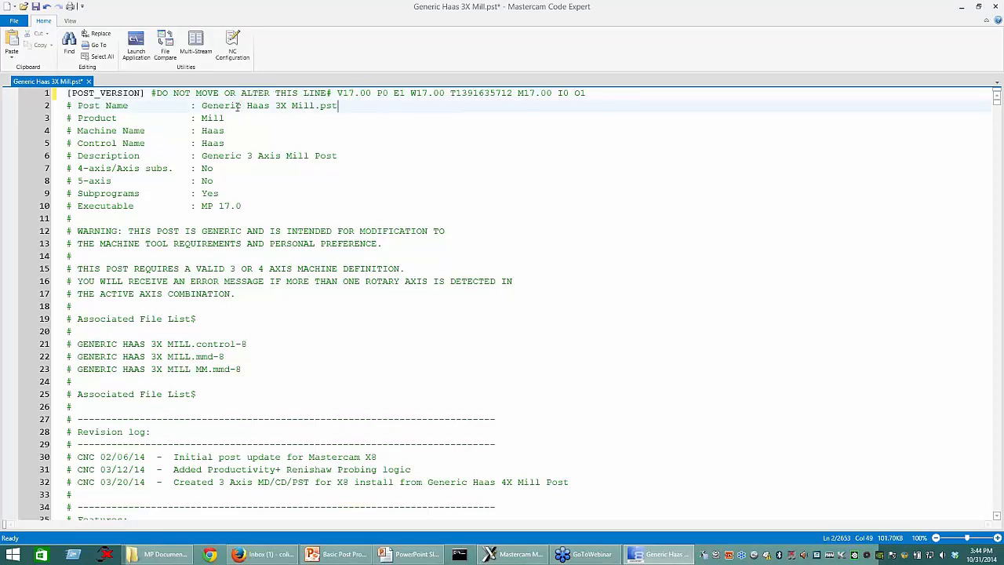
# Step: Review the DO NOT MOVE OR ALTER THIS LINE comment and the V number that follows it
pyautogui.click(167, 94)
pyautogui.moveTo(284, 95); pyautogui.dragTo(327, 95)
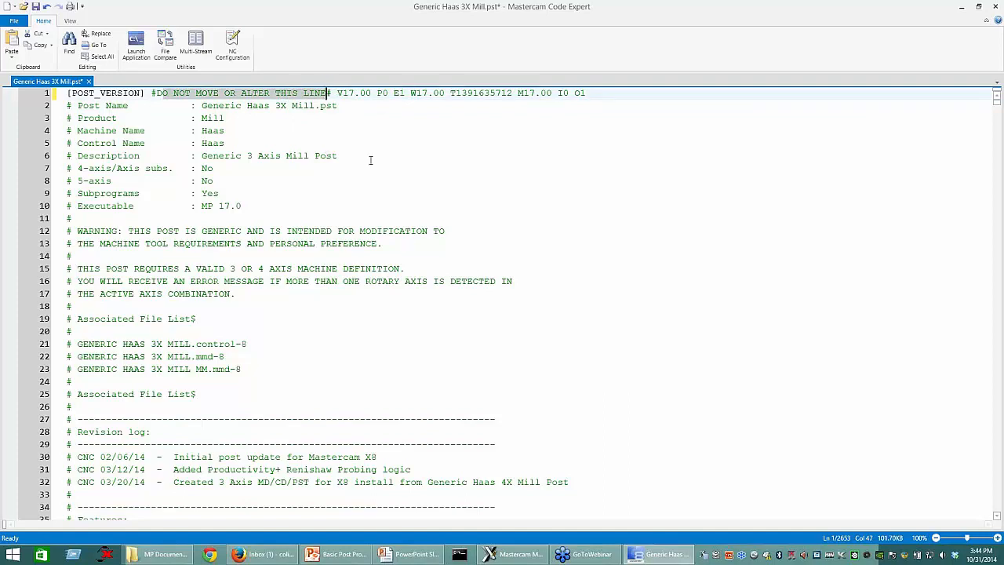
pyautogui.click(353, 94)
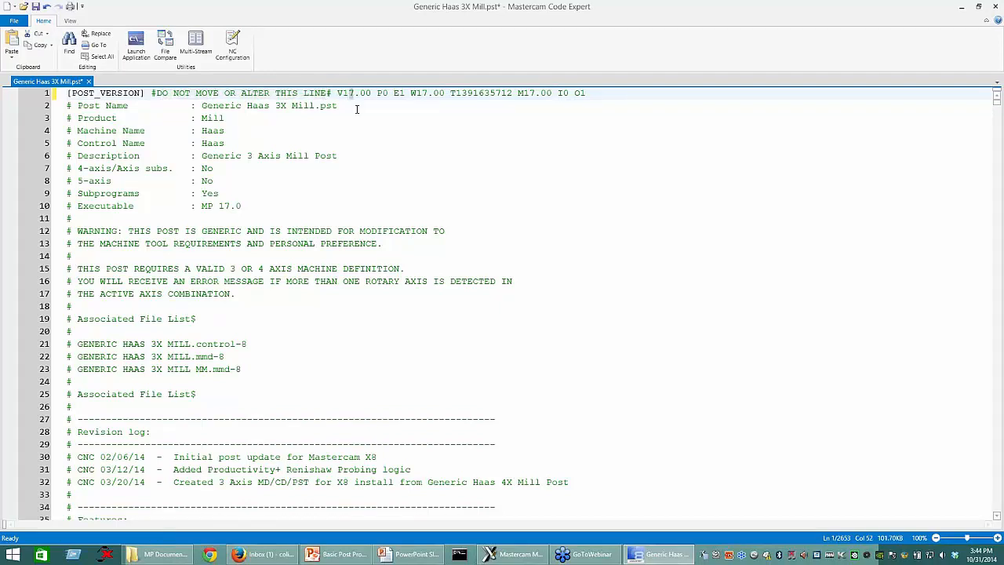
pyautogui.click(122, 143)
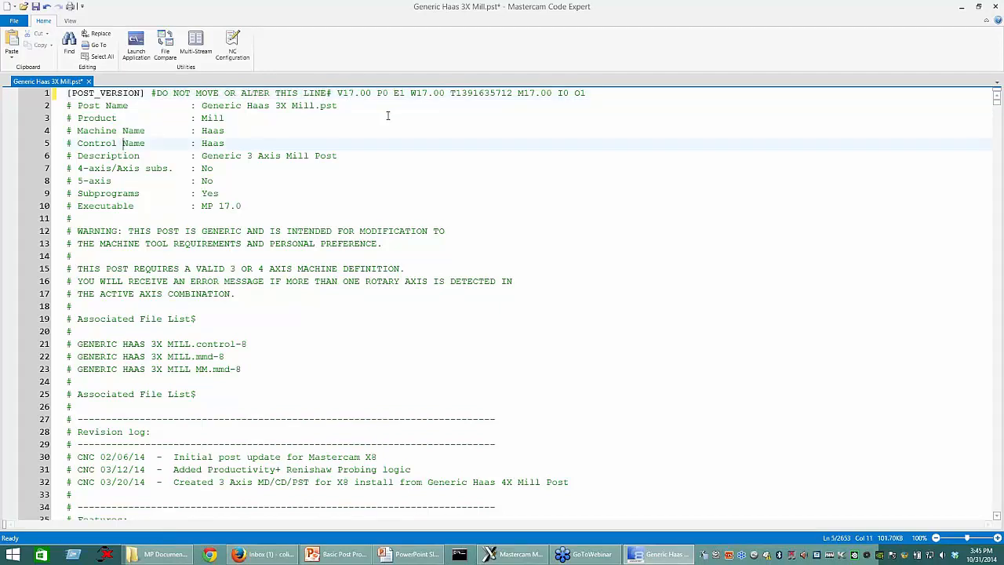
# Step: Set the V, W and M version numbers on line 1 to 15.00
pyautogui.click(353, 92)
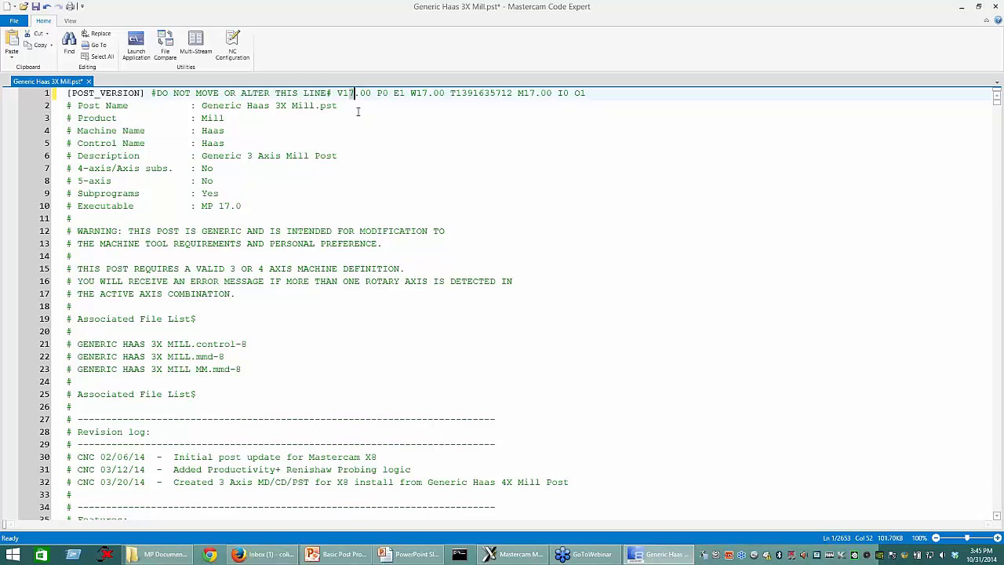
pyautogui.press('BackSpace')
pyautogui.write('5')
pyautogui.click(429, 92)
pyautogui.press('BackSpace')
pyautogui.write('5')
pyautogui.click(525, 92)
pyautogui.press('BackSpace')
pyautogui.write('5')
pyautogui.click(524, 116)
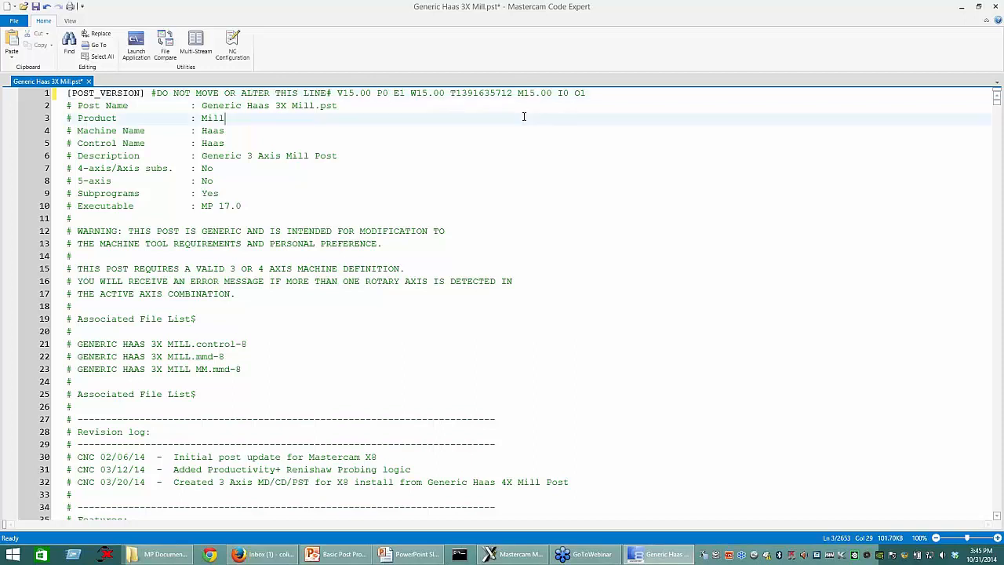
# Step: Examine the edited post version line from its comment through the final O1 value
pyautogui.click(584, 93)
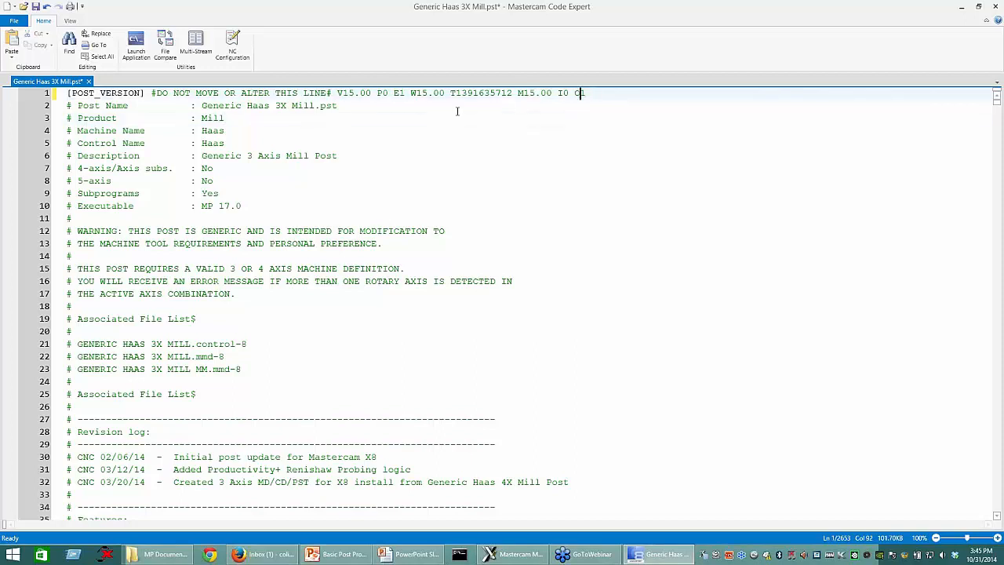
pyautogui.moveTo(67, 105); pyautogui.dragTo(282, 105)
pyautogui.moveTo(199, 89); pyautogui.dragTo(148, 94)
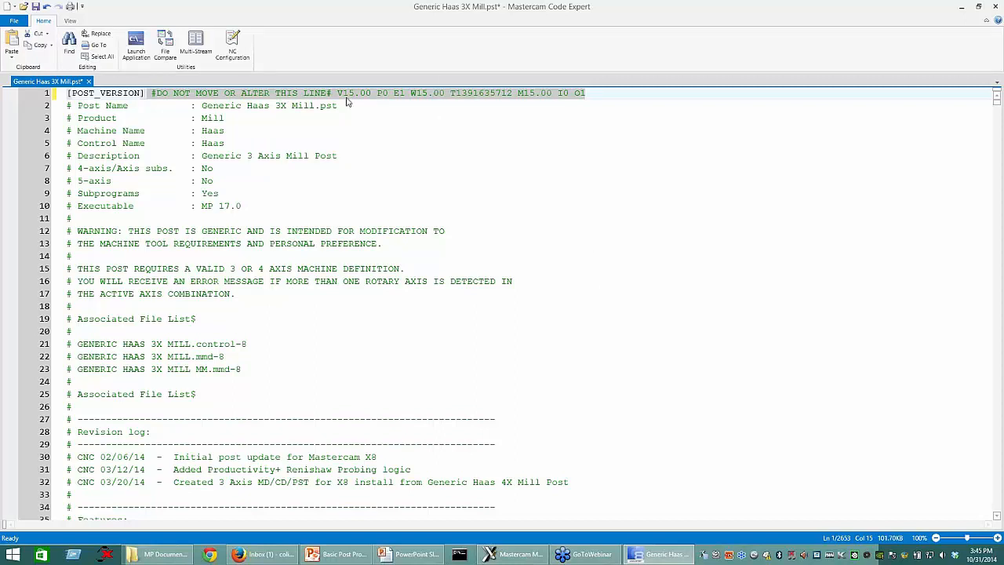
pyautogui.click(367, 116)
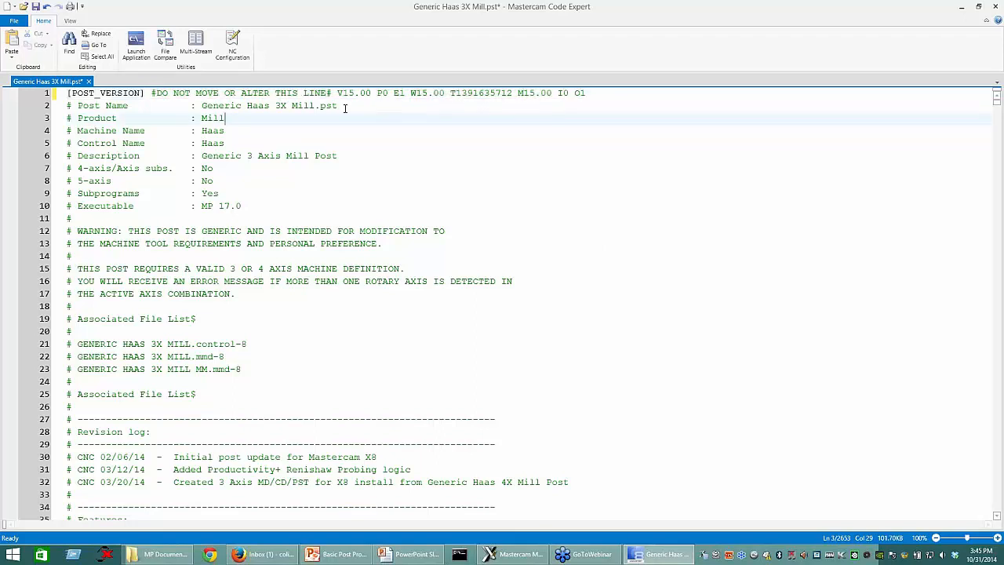
# Step: Undo the W and M version number changes and set the V version number on line 1 to V16.00
pyautogui.click(47, 6)
pyautogui.click(46, 6)
pyautogui.click(46, 6)
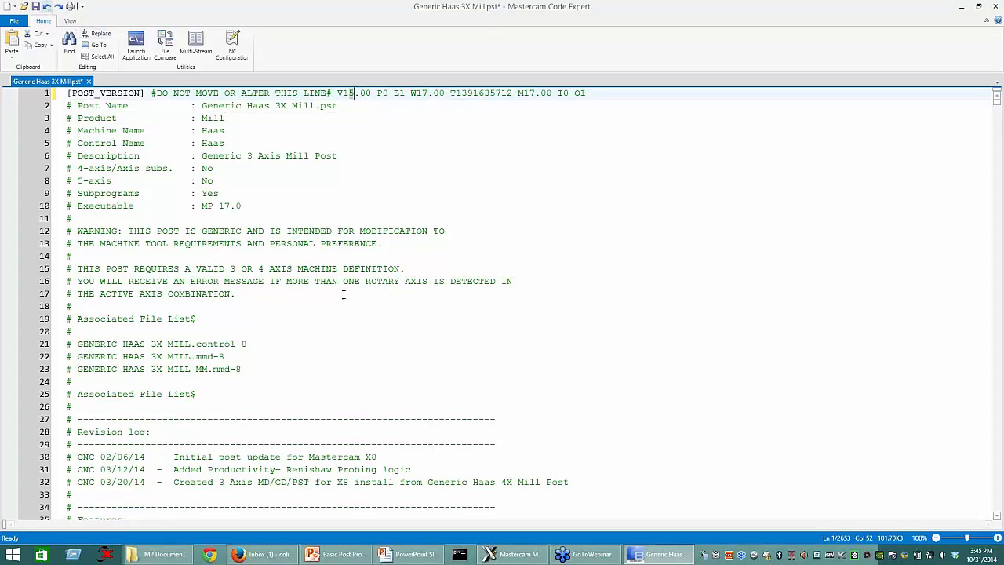
pyautogui.press('BackSpace')
pyautogui.write('6')
# Step: Review the generic post warning and machine definition requirements on lines 12 to 16 of the header
pyautogui.scroll(-1, 231, 357)
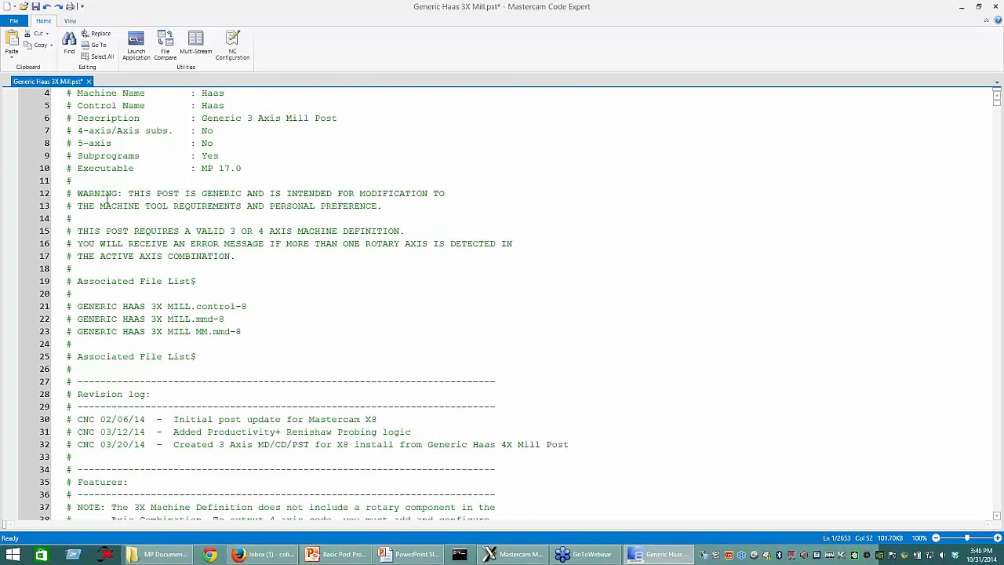
pyautogui.moveTo(67, 193); pyautogui.dragTo(173, 205)
pyautogui.moveTo(340, 213); pyautogui.dragTo(514, 243)
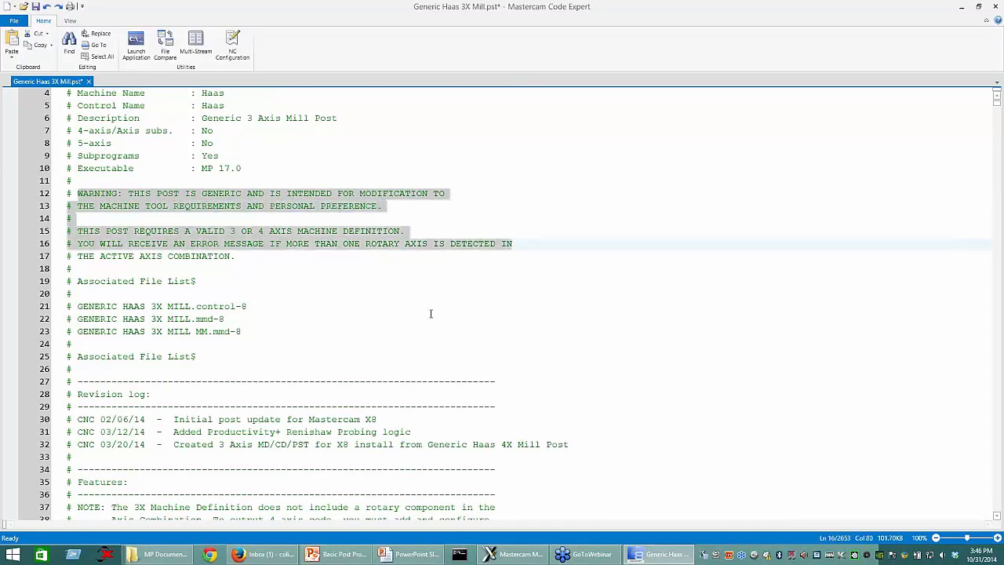
pyautogui.scroll(1, 327, 311)
pyautogui.click(328, 317)
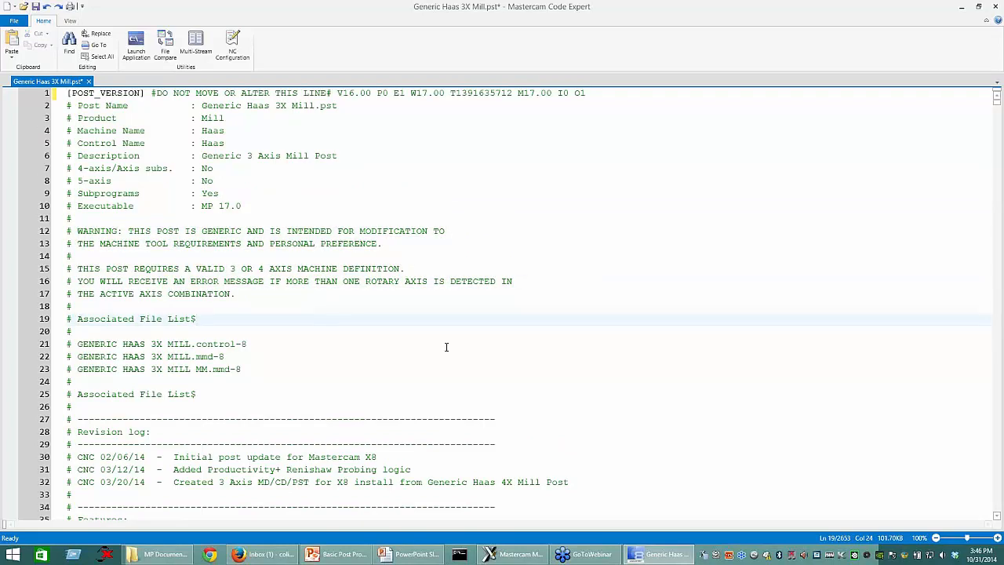
# Step: Read through the header comments, from the associated file list and revision log to the misc. values and 4-axis notes
pyautogui.scroll(-1, 447, 346)
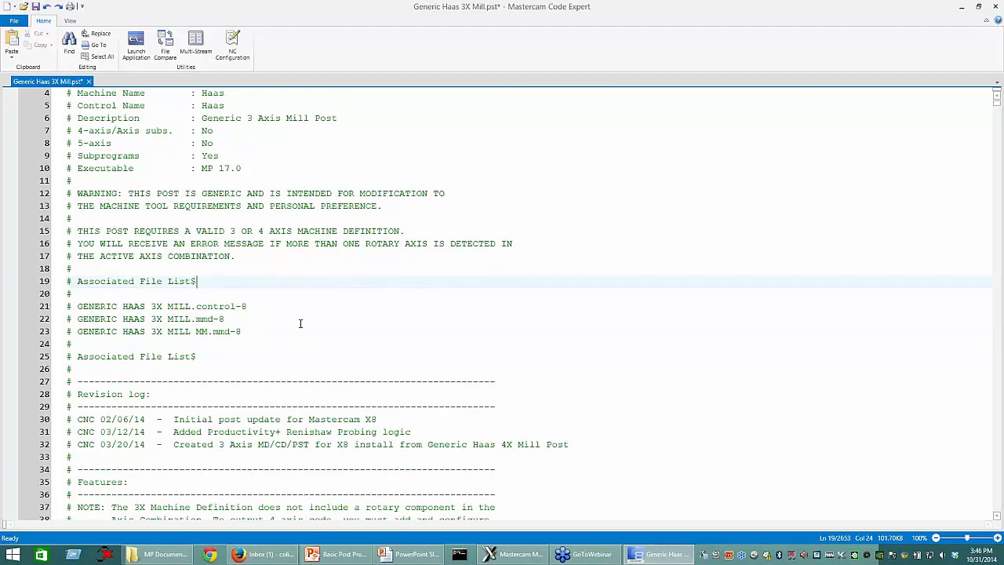
pyautogui.scroll(-7, 300, 323)
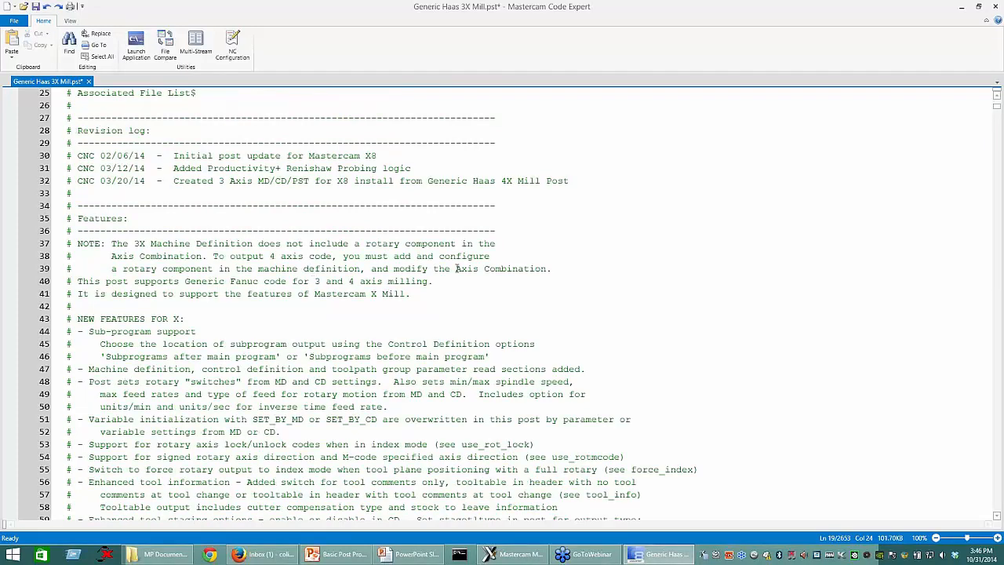
pyautogui.scroll(-15, 544, 308)
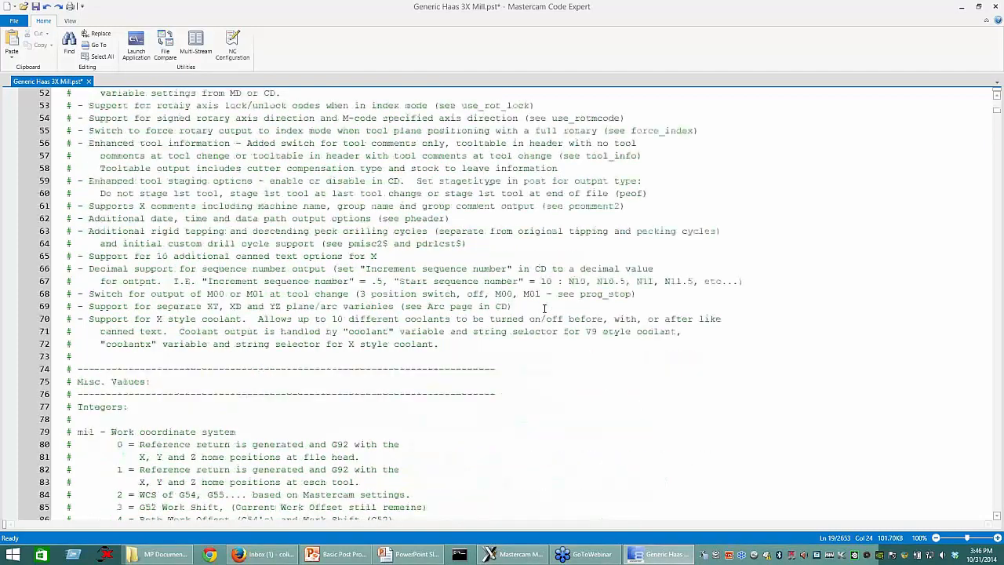
pyautogui.scroll(-5, 370, 331)
pyautogui.scroll(4, 370, 330)
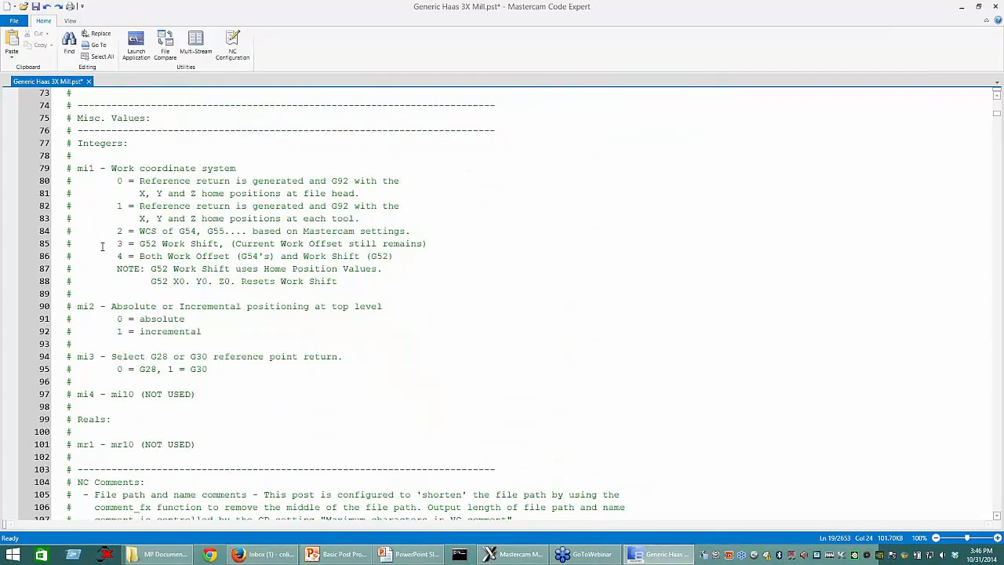
pyautogui.scroll(-10, 466, 336)
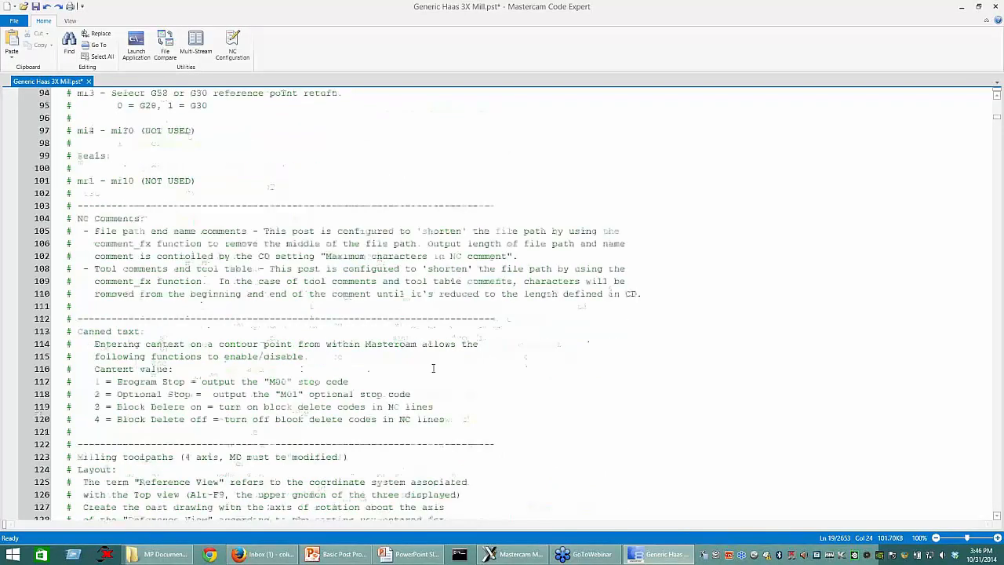
pyautogui.scroll(-7, 421, 363)
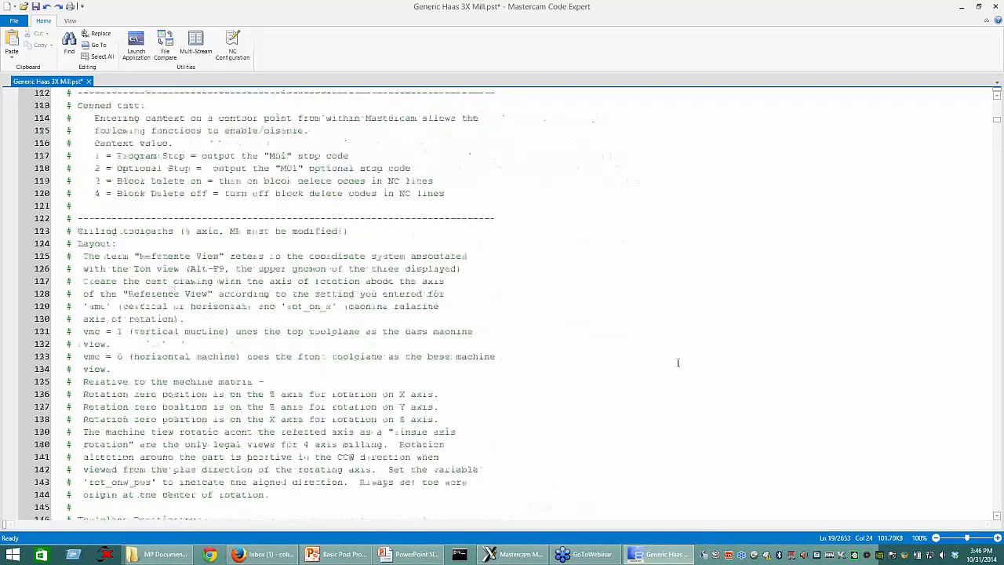
pyautogui.scroll(-18, 674, 365)
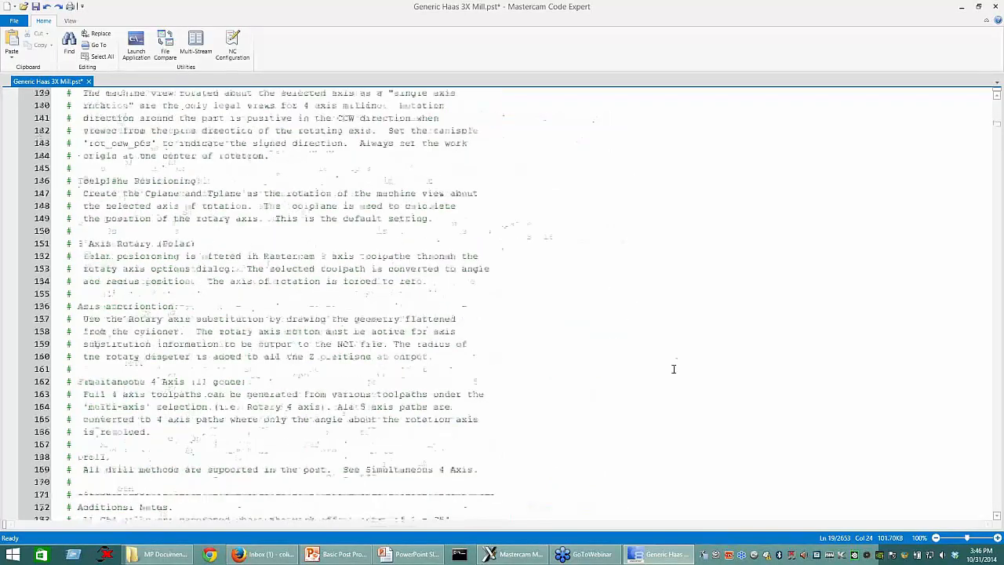
# Step: Examine the constants m_one through c9k defined on lines 191 to 198, after the end of the header
pyautogui.scroll(-1, 549, 384)
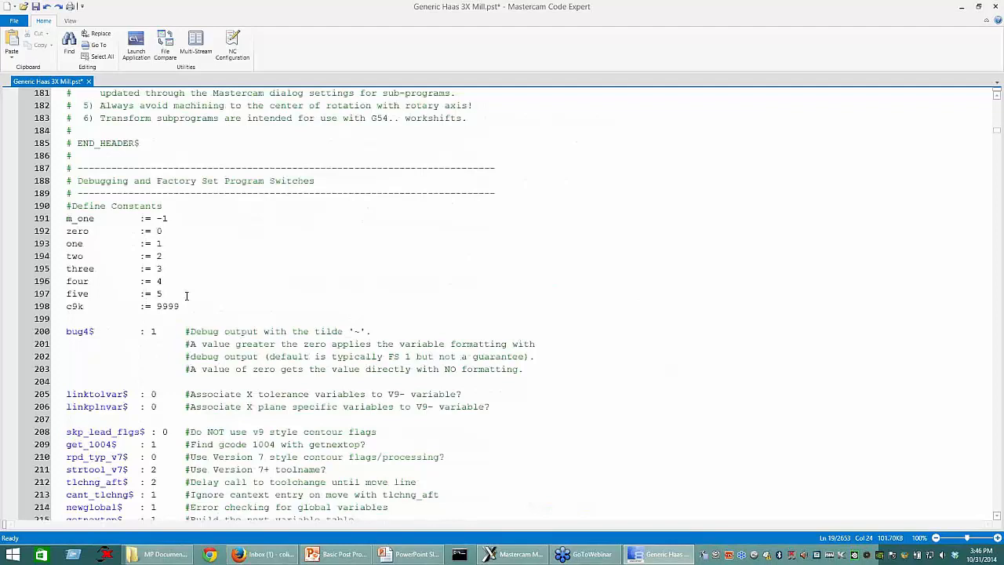
pyautogui.moveTo(66, 218); pyautogui.dragTo(193, 306)
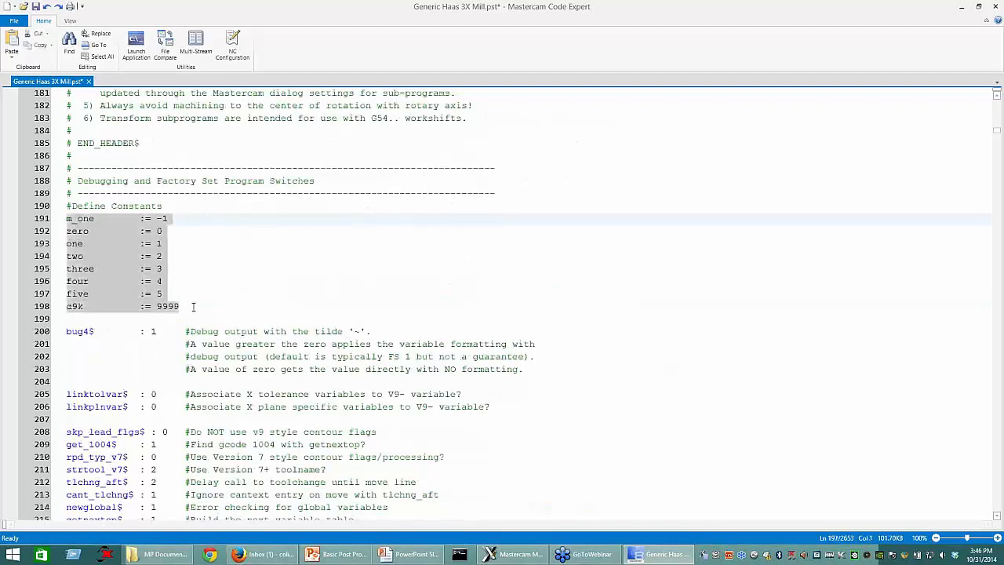
pyautogui.click(195, 308)
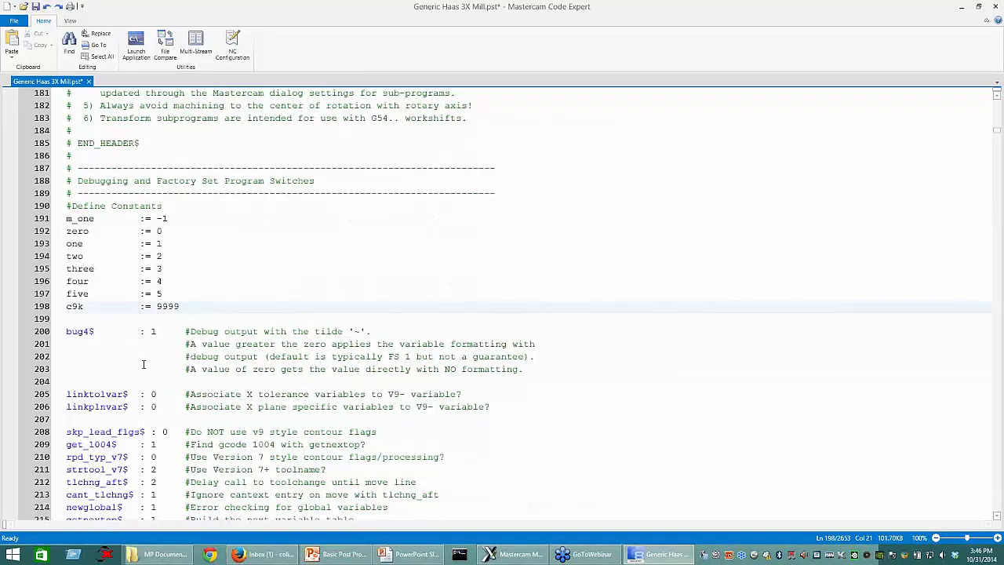
# Step: Review the factory-set program switches and the General Output Settings section, including the stagetool and stagetltype entries
pyautogui.scroll(-6, 144, 364)
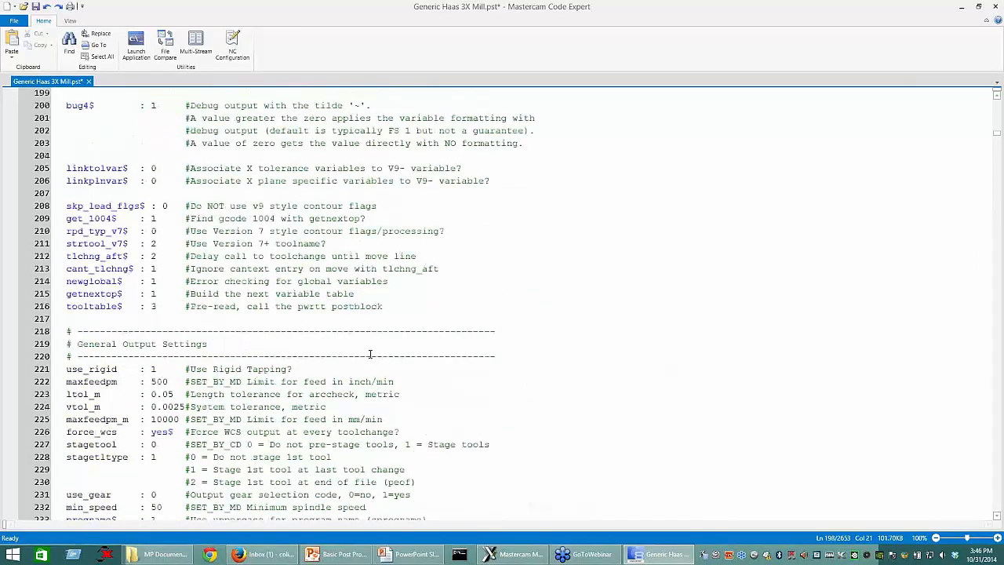
pyautogui.scroll(-1, 370, 354)
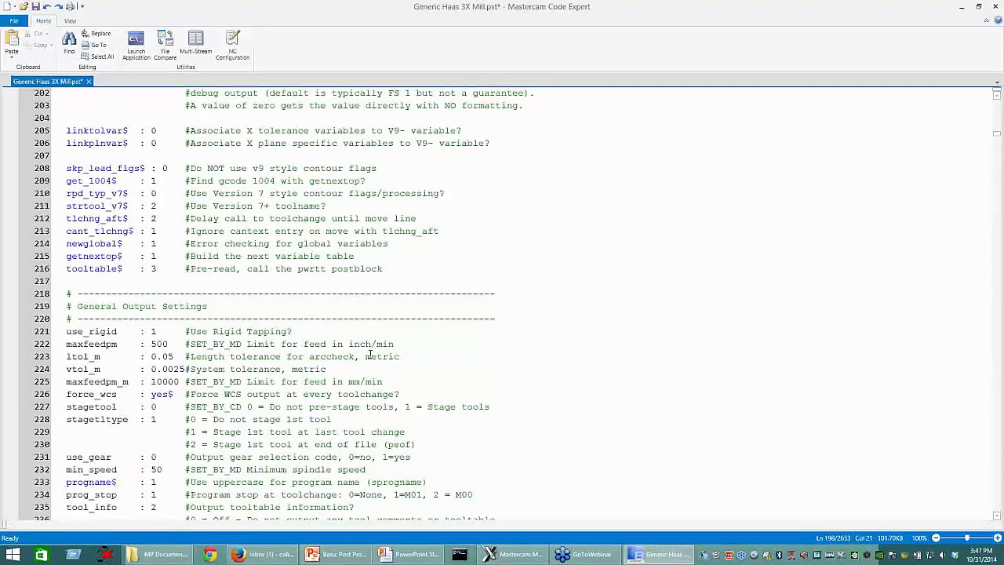
pyautogui.scroll(-1, 294, 376)
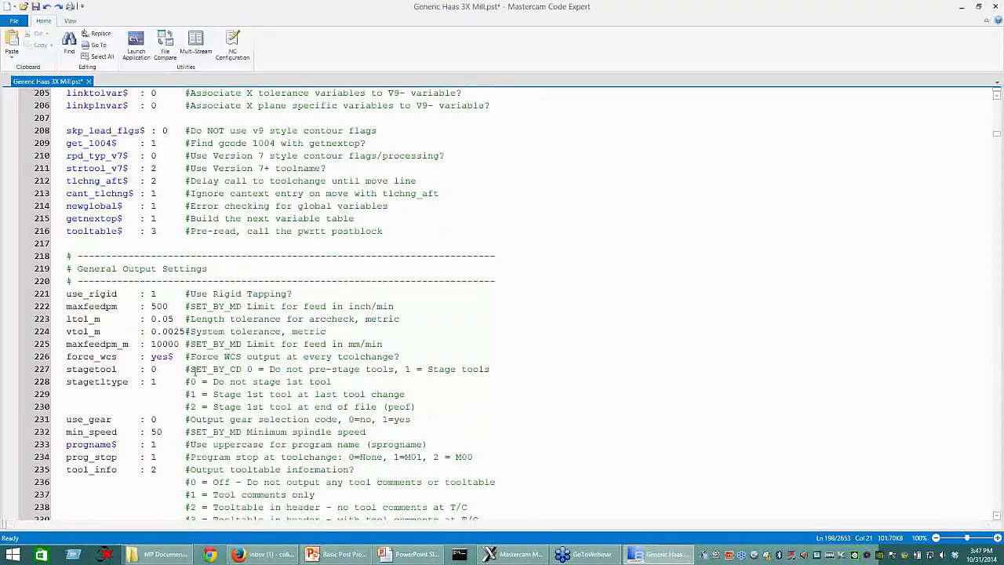
# Step: Set the stagetool switch on line 227 of the General Output Settings to 1 and review its SET_BY_CD comment
pyautogui.moveTo(189, 369); pyautogui.dragTo(242, 369)
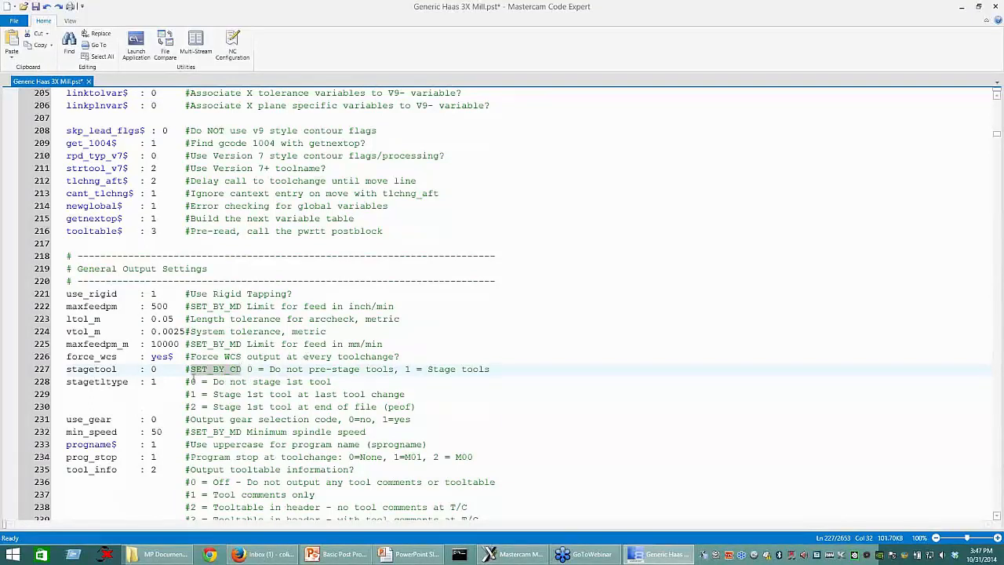
pyautogui.scroll(-1, 193, 378)
pyautogui.click(153, 331)
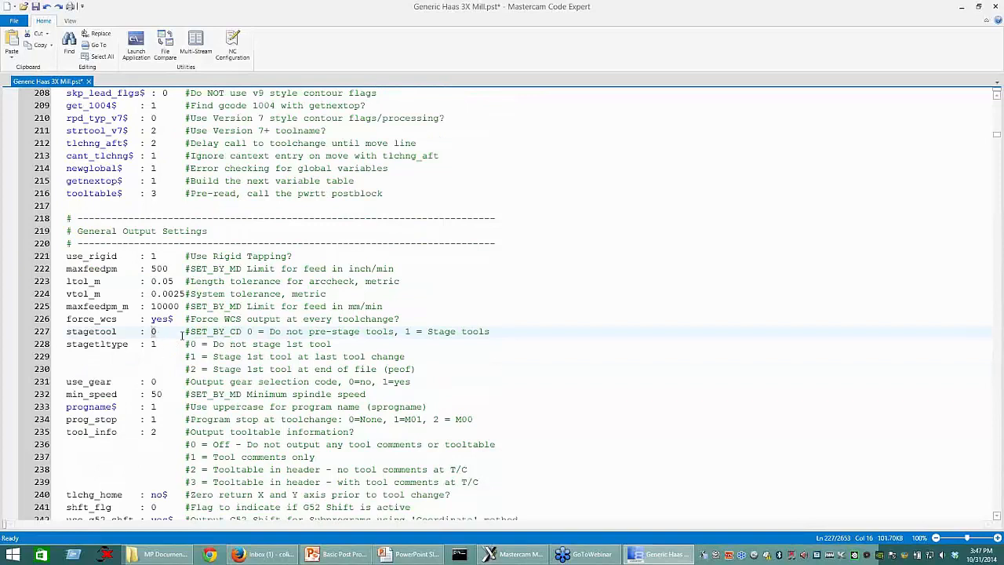
pyautogui.write('1')
pyautogui.moveTo(242, 331); pyautogui.dragTo(185, 331)
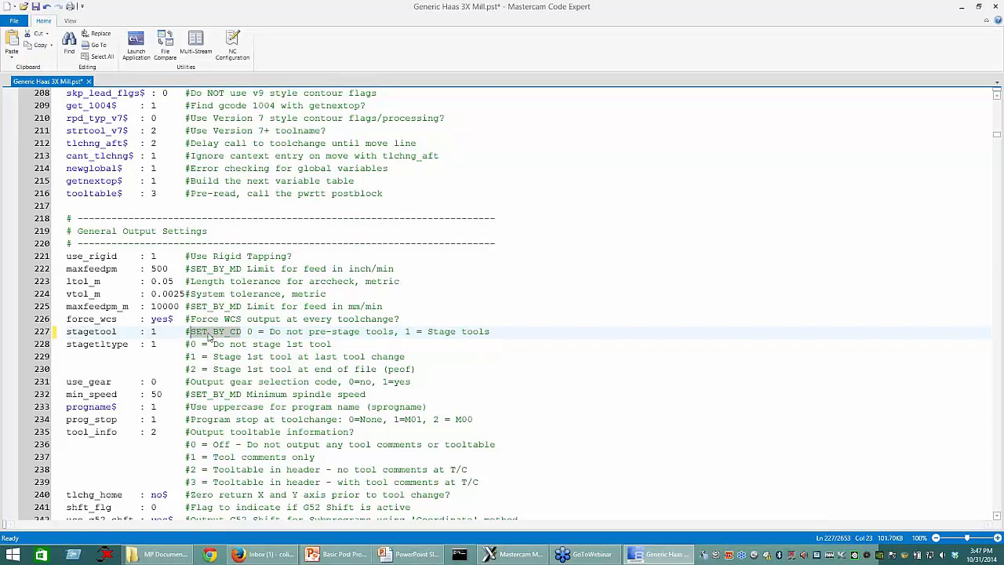
pyautogui.doubleClick(153, 331)
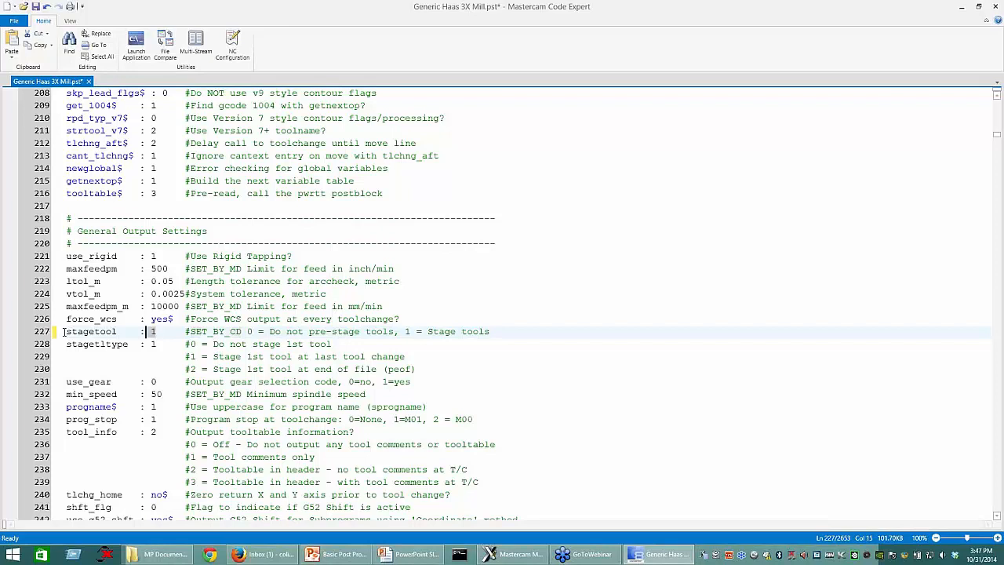
pyautogui.keyDown('shift'); pyautogui.click(63, 331); pyautogui.keyUp('shift')
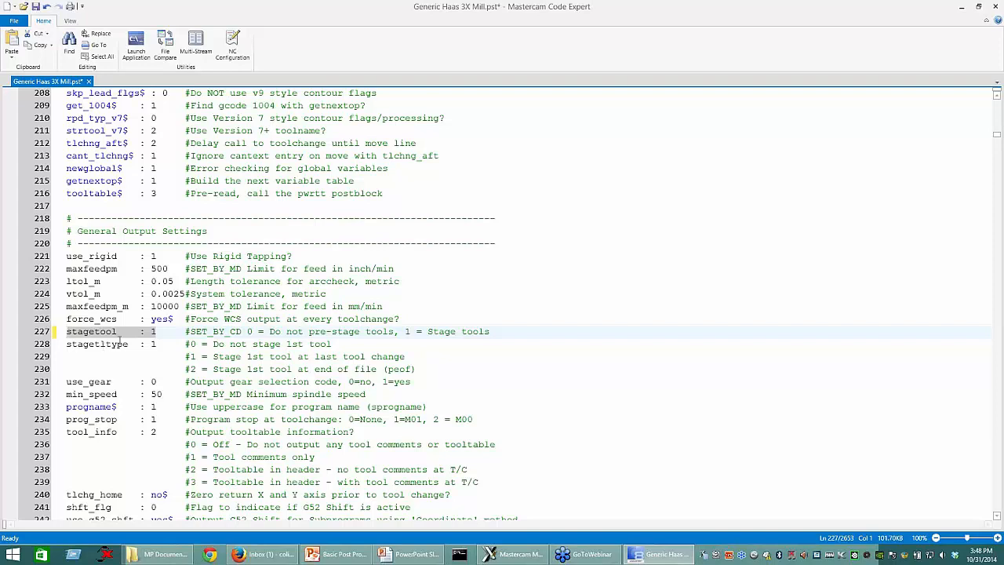
# Step: Set stagetltype on line 228 to 0, the option described as "Do not stage 1st tool"
pyautogui.scroll(-2, 119, 337)
pyautogui.doubleClick(94, 268)
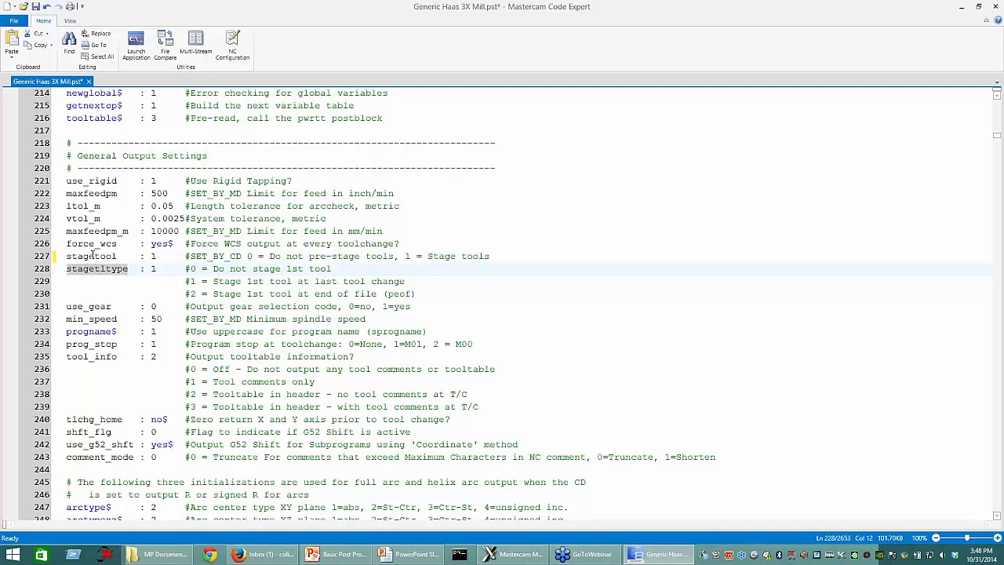
pyautogui.doubleClick(91, 256)
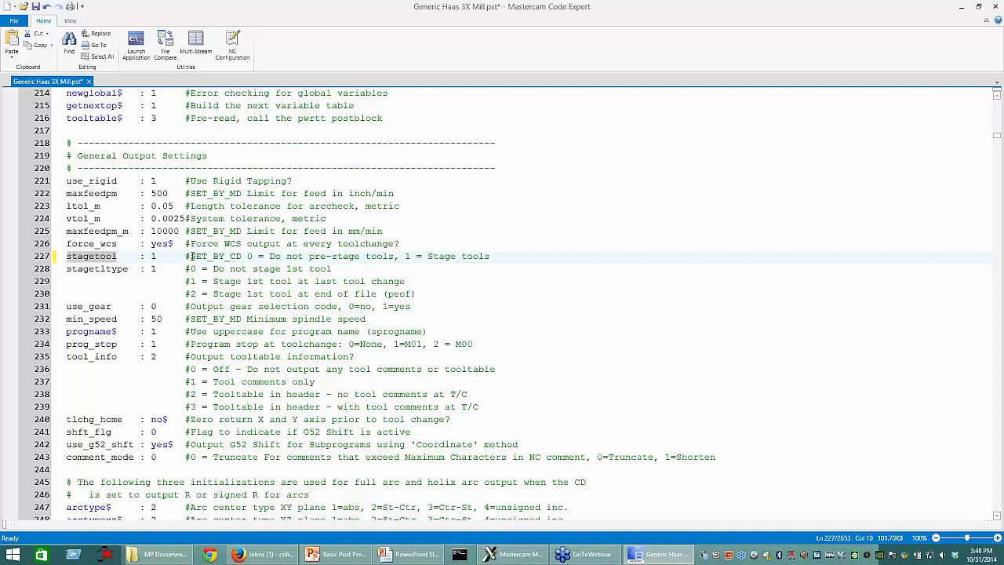
pyautogui.click(191, 255)
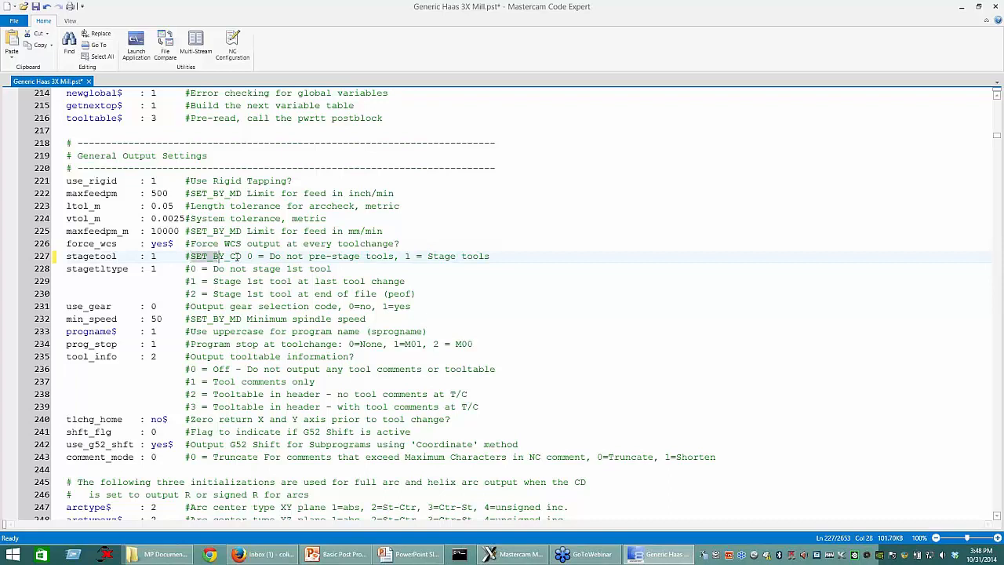
pyautogui.doubleClick(97, 269)
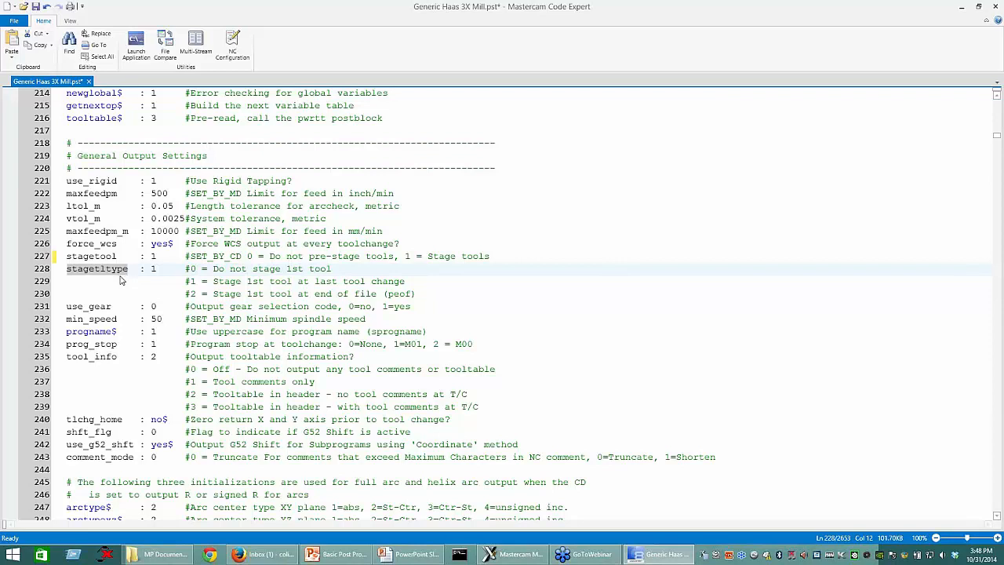
pyautogui.doubleClick(155, 269)
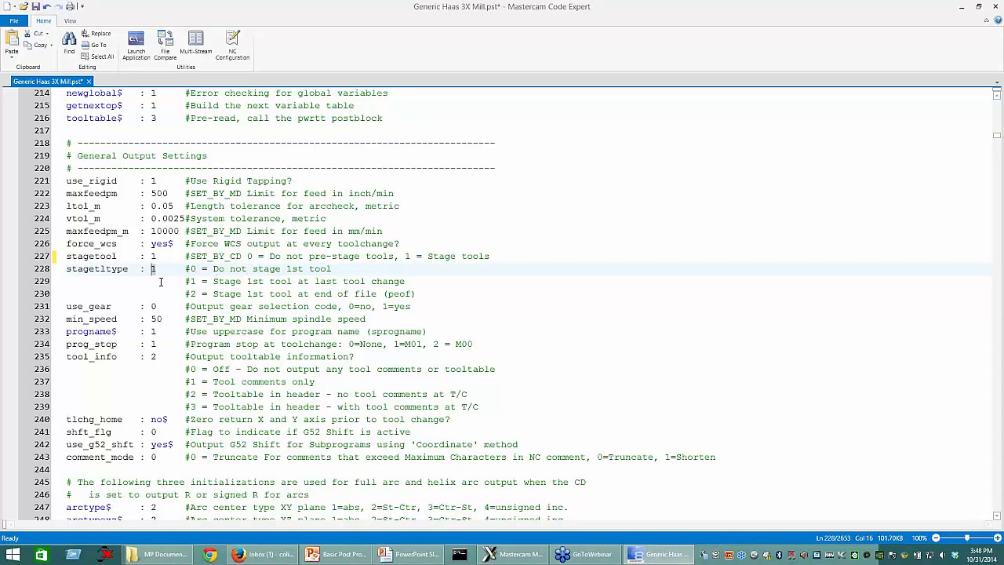
pyautogui.write('0')
pyautogui.moveTo(214, 268); pyautogui.dragTo(331, 273)
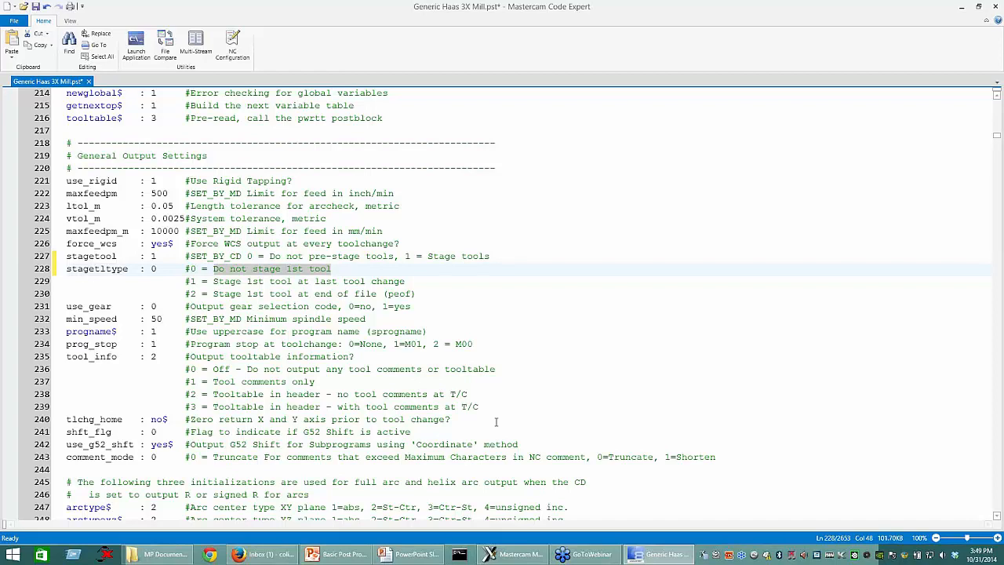
# Step: Switch to Mastercam Mill X8, post Toolpath Group-1 and check the next-tool call after the T4 tool change in T.NC
pyautogui.hotkey('alt', 'Tab')
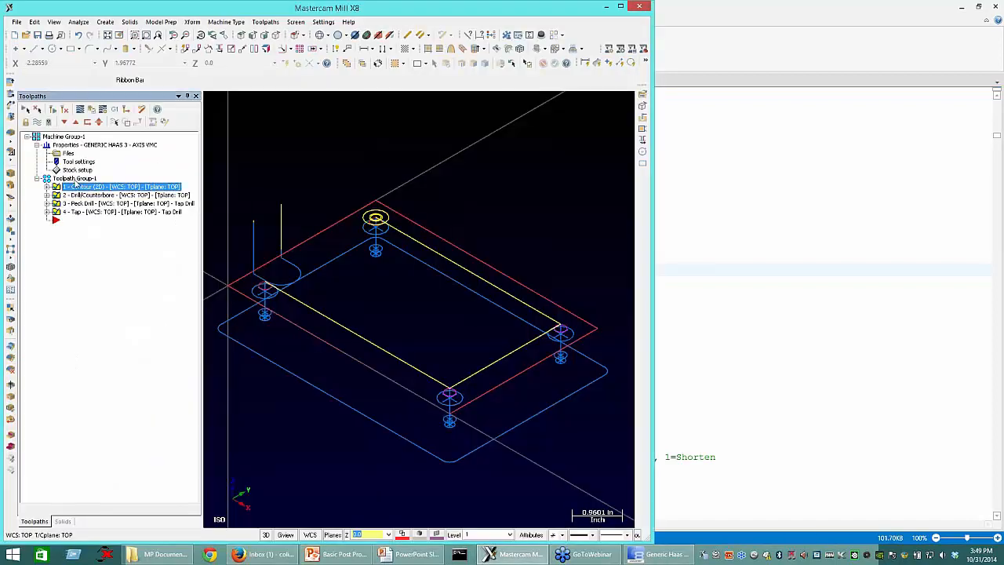
pyautogui.click(76, 180)
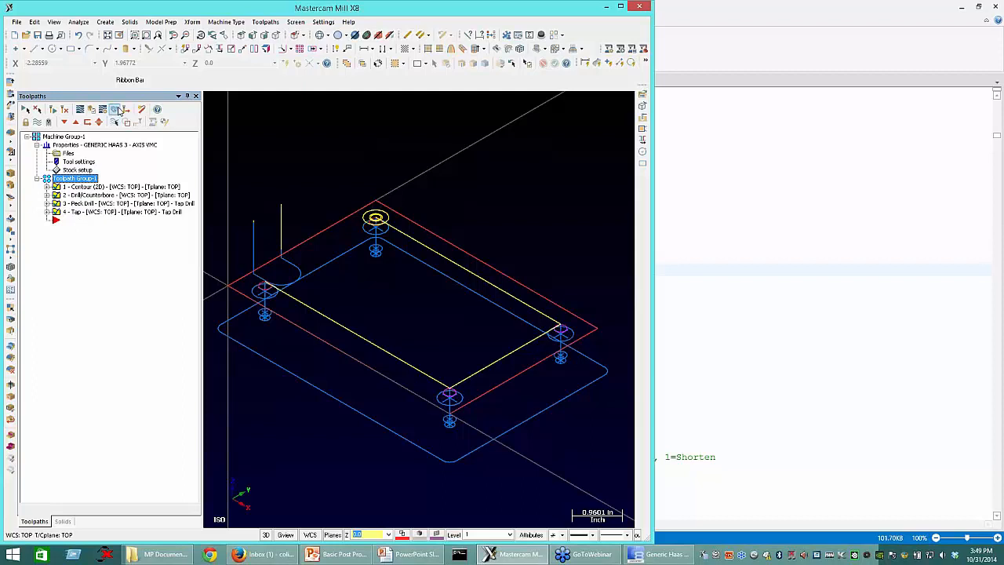
pyautogui.click(120, 111)
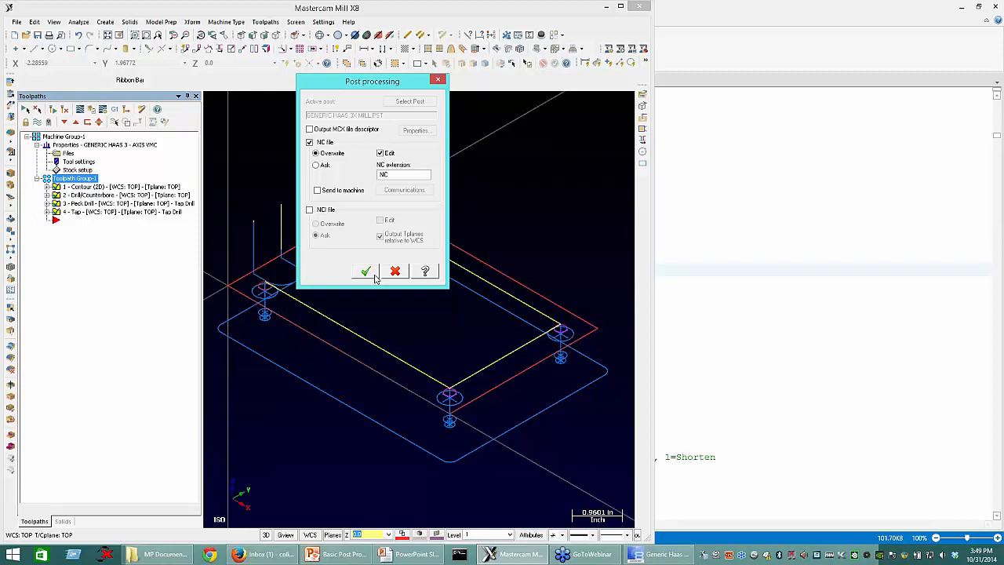
pyautogui.click(367, 271)
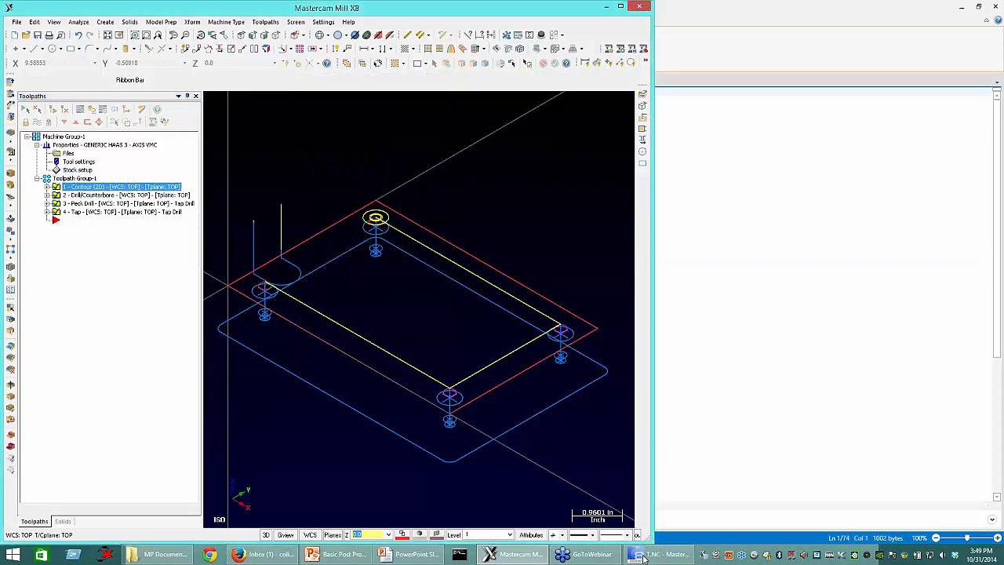
pyautogui.click(643, 556)
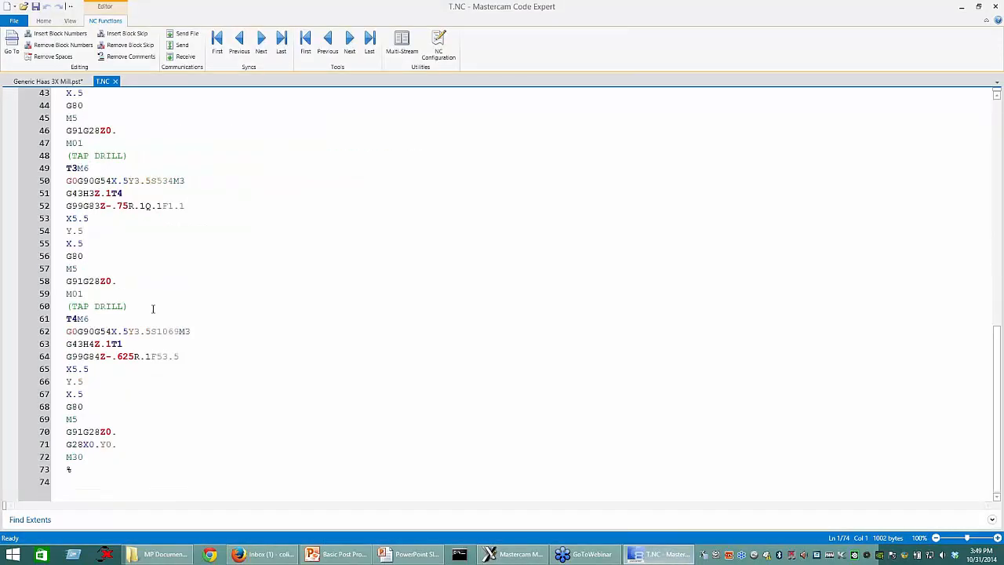
pyautogui.doubleClick(153, 308)
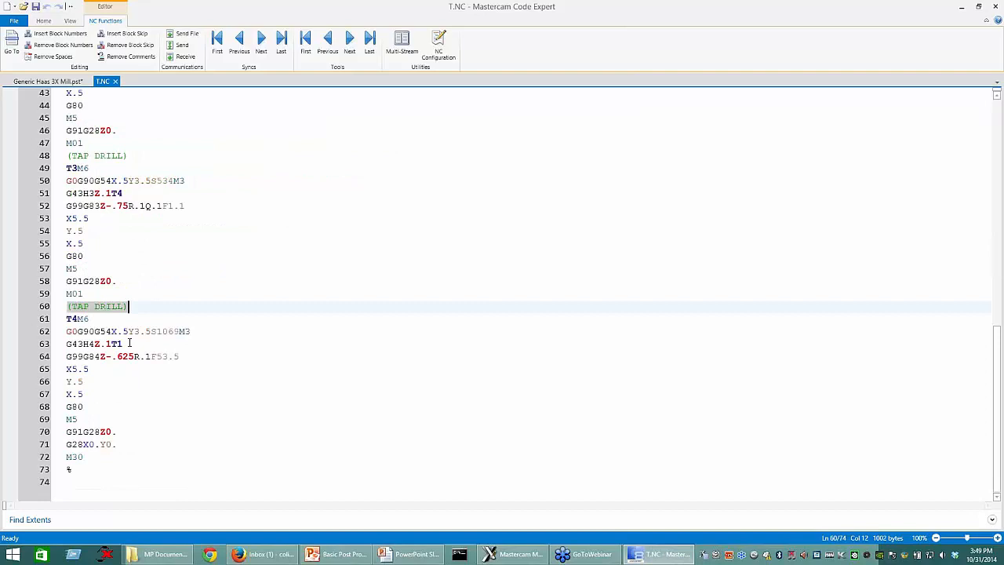
pyautogui.click(114, 345)
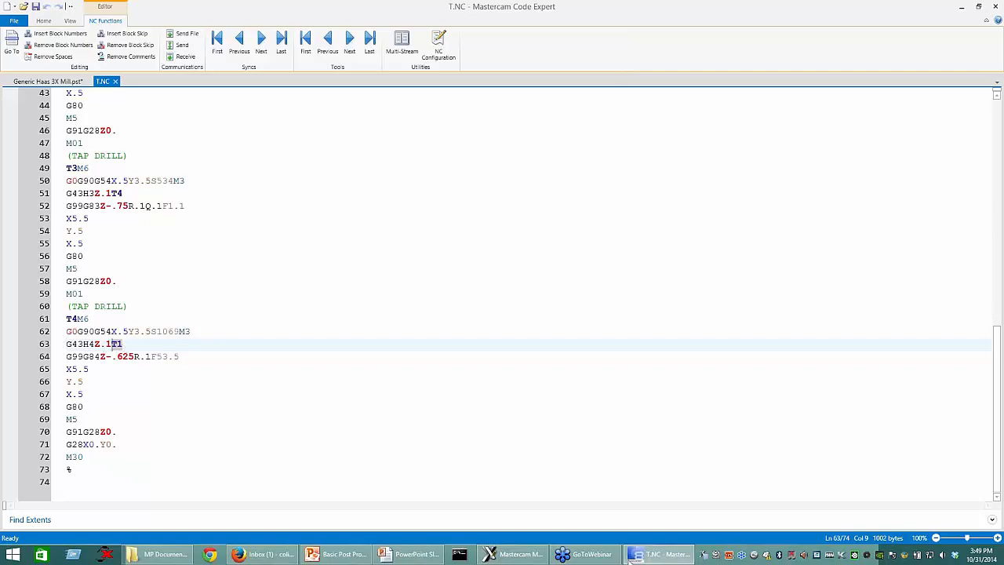
# Step: Return to Generic Haas 3X Mill.pst and save the edited tool staging switches
pyautogui.click(55, 82)
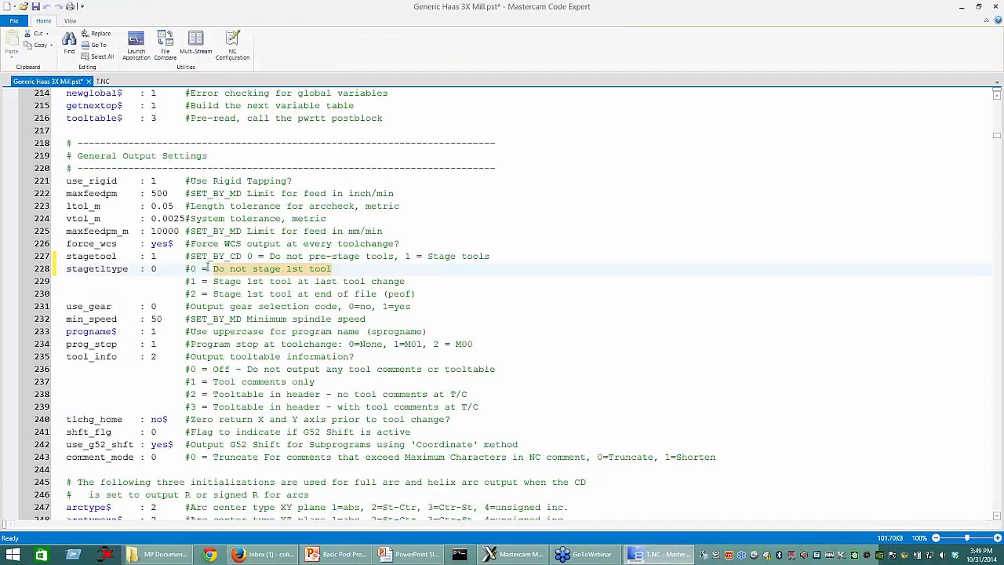
pyautogui.click(153, 270)
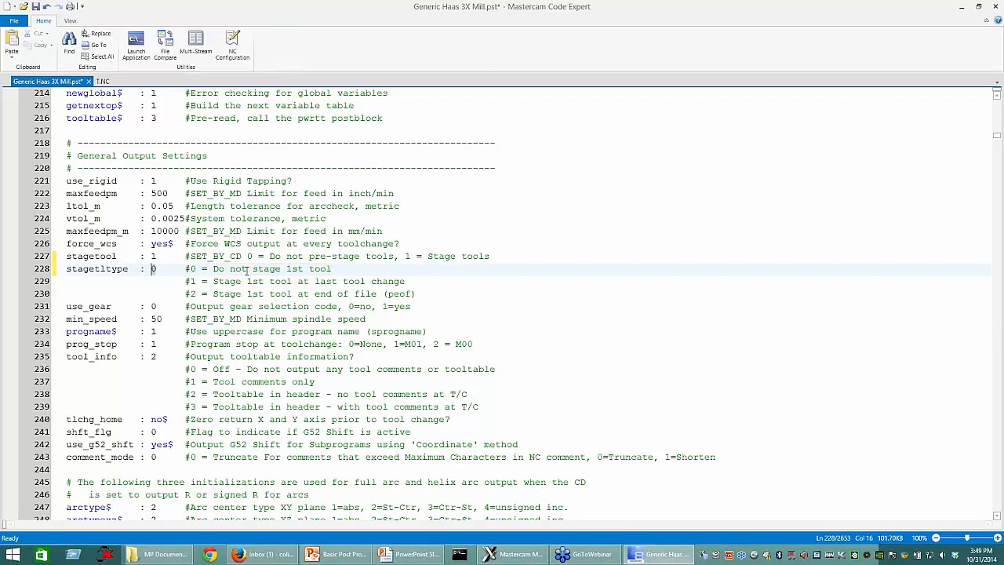
pyautogui.hotkey('ctrl', 's')
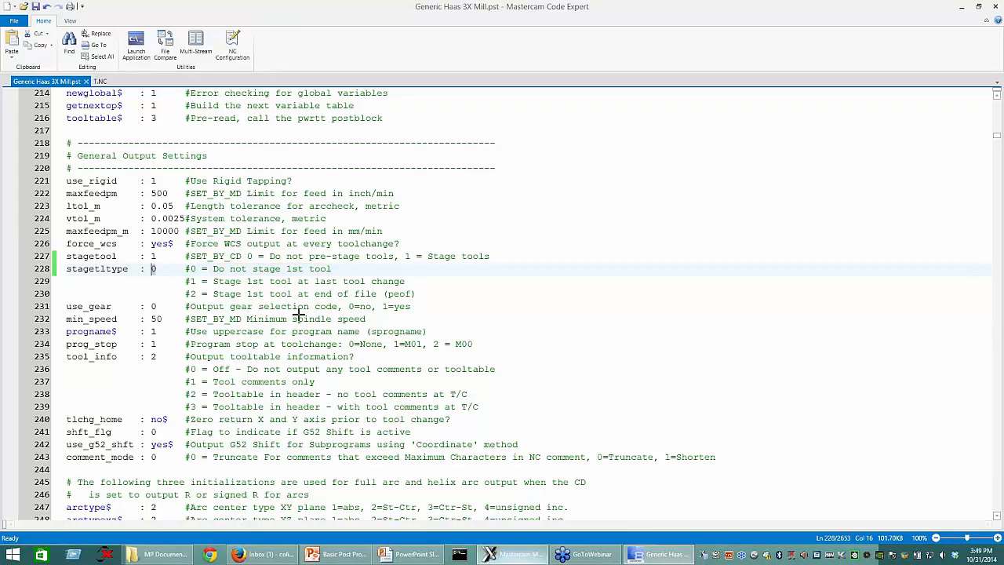
# Step: Try to post the toolpaths again from Mastercam Mill X8, declining the post processor update
pyautogui.hotkey('alt', 'Tab')
pyautogui.click(123, 111)
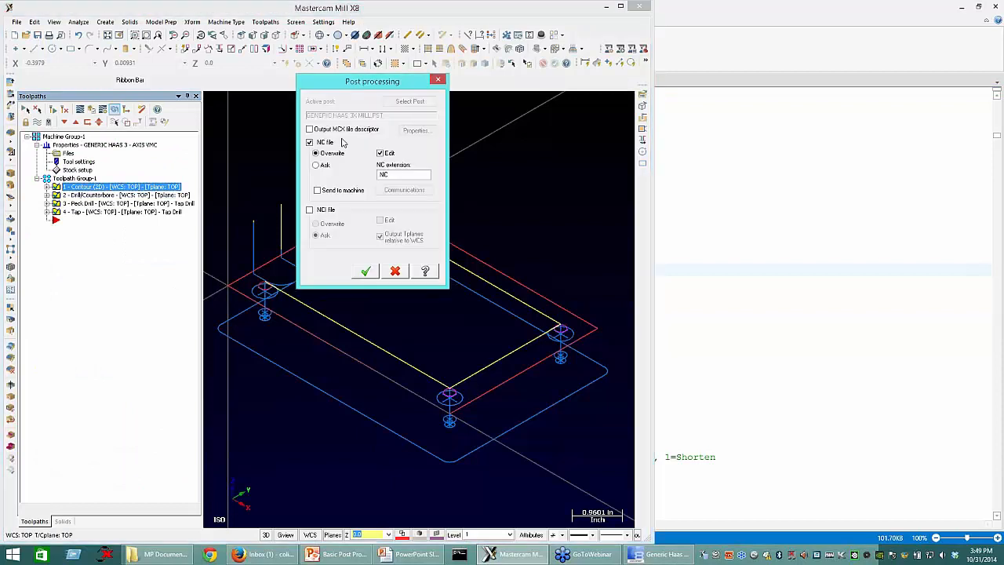
pyautogui.click(365, 271)
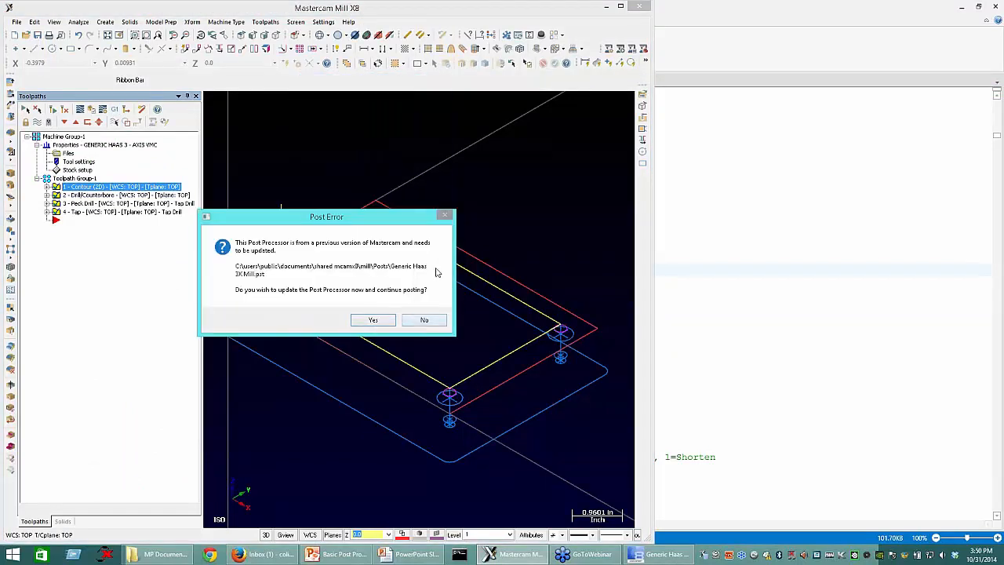
pyautogui.click(425, 321)
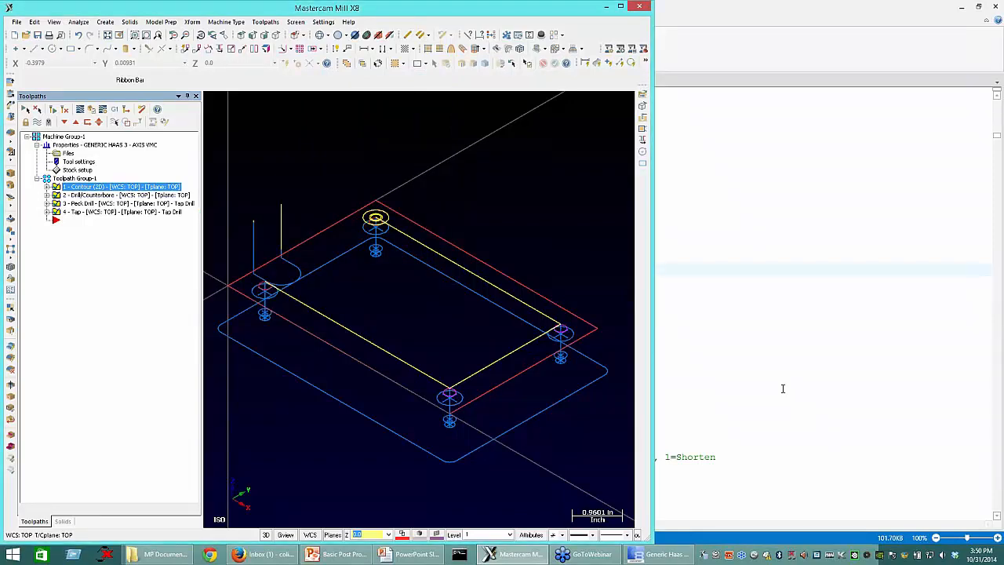
# Step: Change the post version on line 1 of Generic Haas 3X Mill.pst to V17.00 and save the file
pyautogui.click(783, 388)
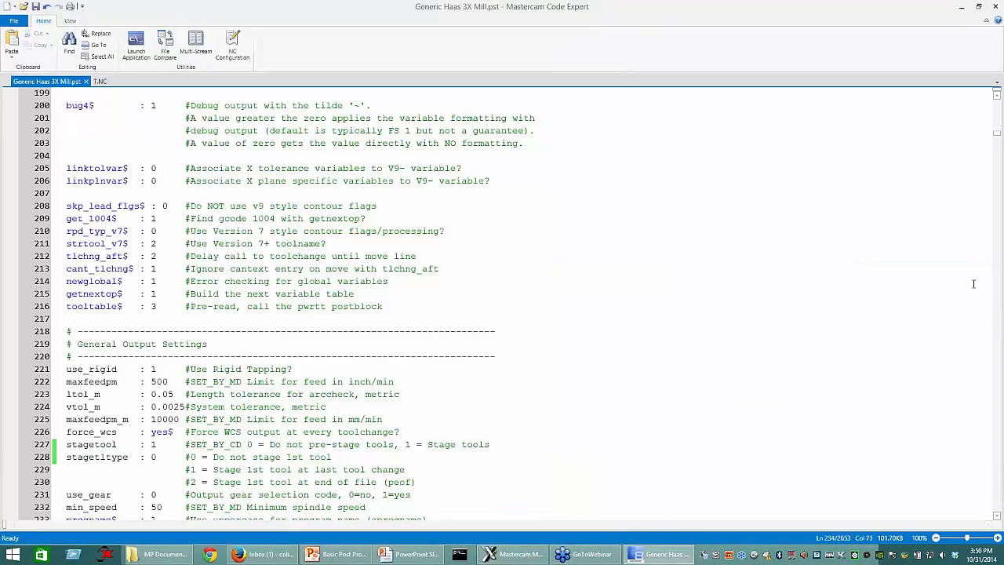
pyautogui.moveTo(996, 135); pyautogui.dragTo(997, 99)
pyautogui.moveTo(349, 94); pyautogui.dragTo(354, 95)
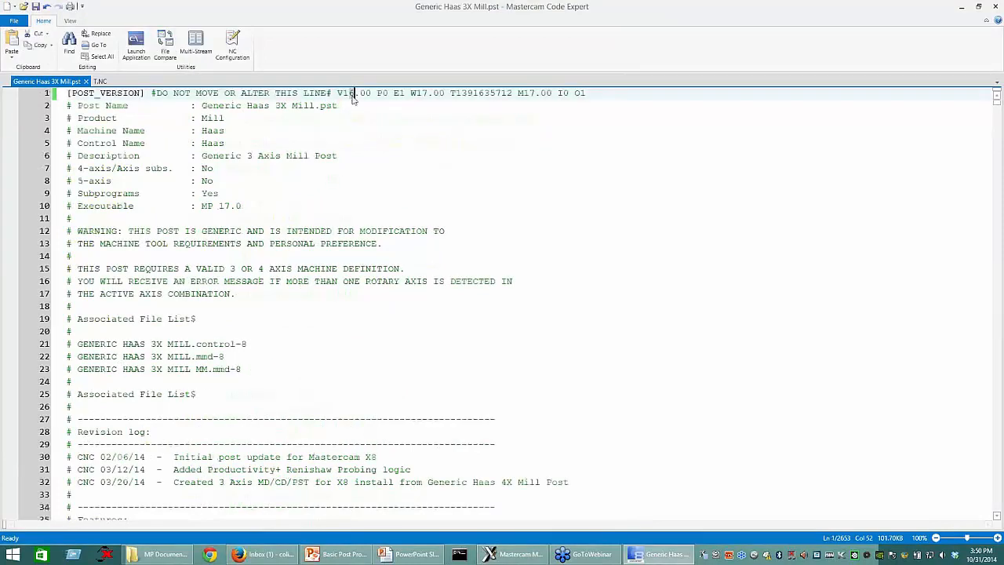
pyautogui.write('7')
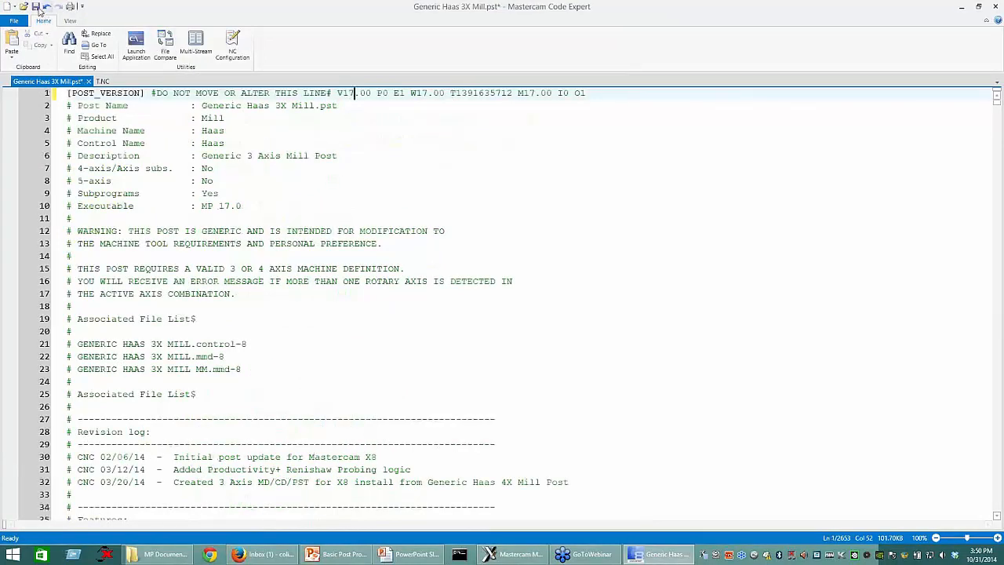
pyautogui.click(37, 8)
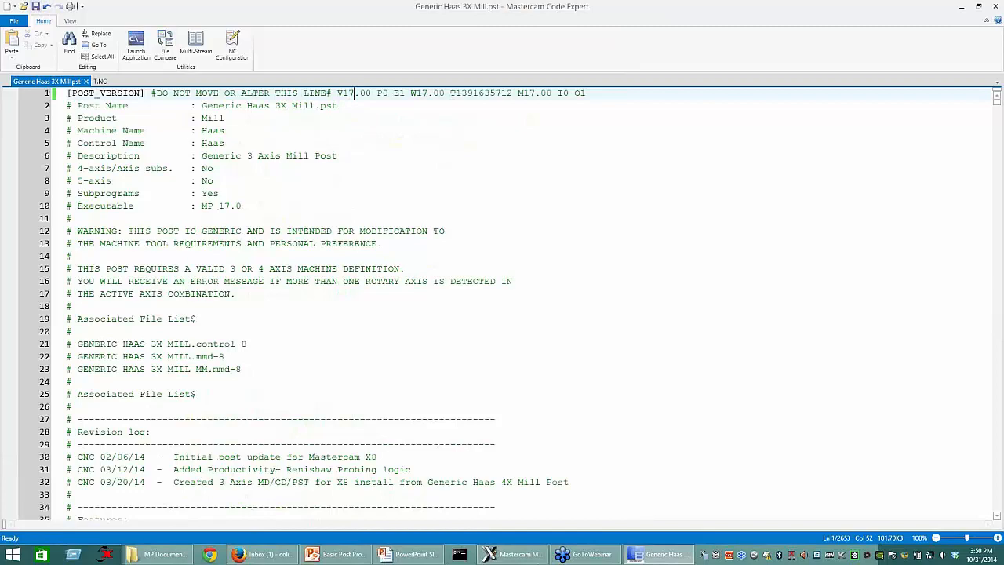
# Step: Switch to Mastercam Mill X8 and repost the toolpaths to an overwritten NC file opened for editing
pyautogui.hotkey('alt', 'Tab')
pyautogui.click(115, 110)
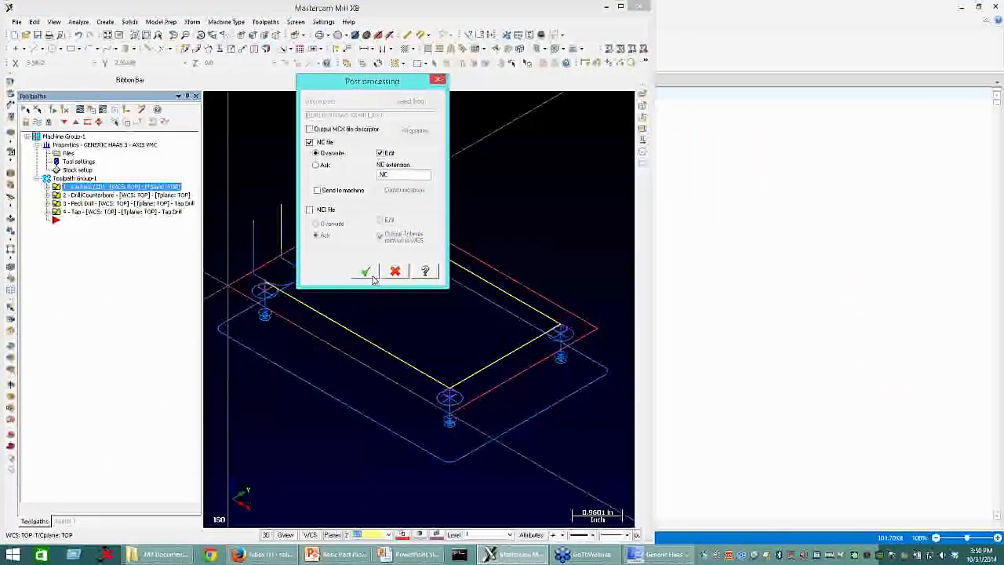
pyautogui.click(365, 270)
pyautogui.press('Return')
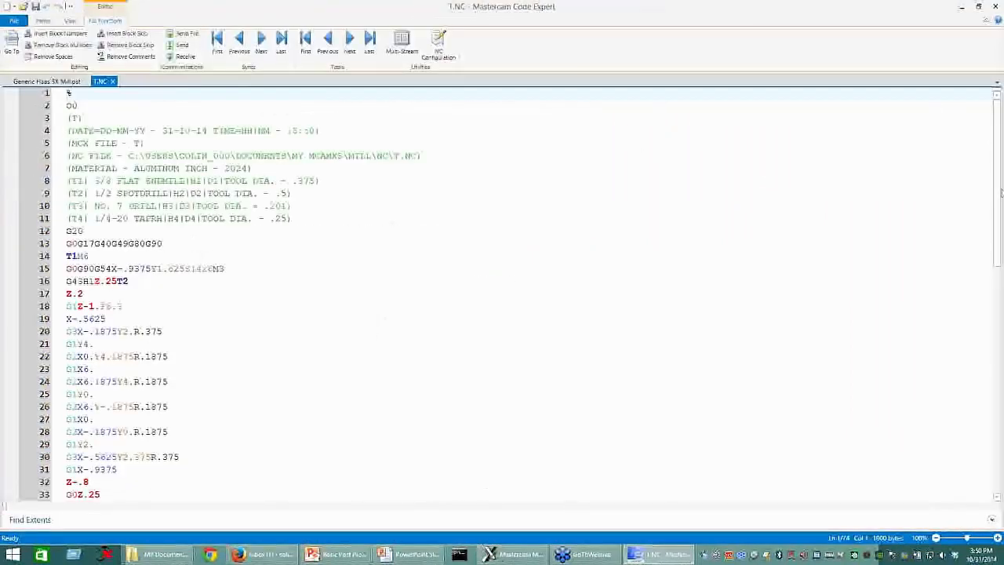
# Step: Compare the pre-staged tool calls on the G43 lines after the T2, T3 and T4 tool changes in T.NC
pyautogui.scroll(-14, 1001, 192)
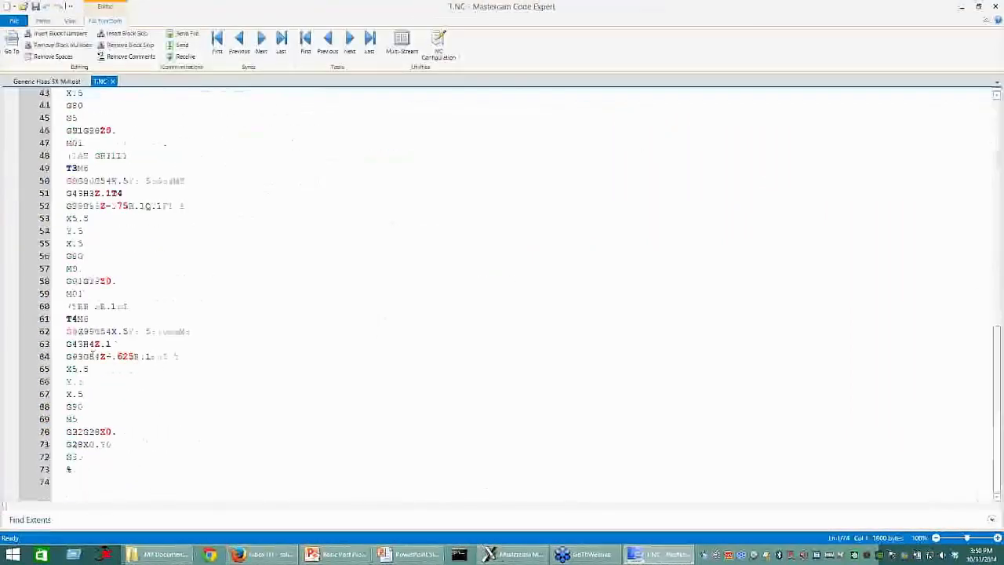
pyautogui.click(114, 344)
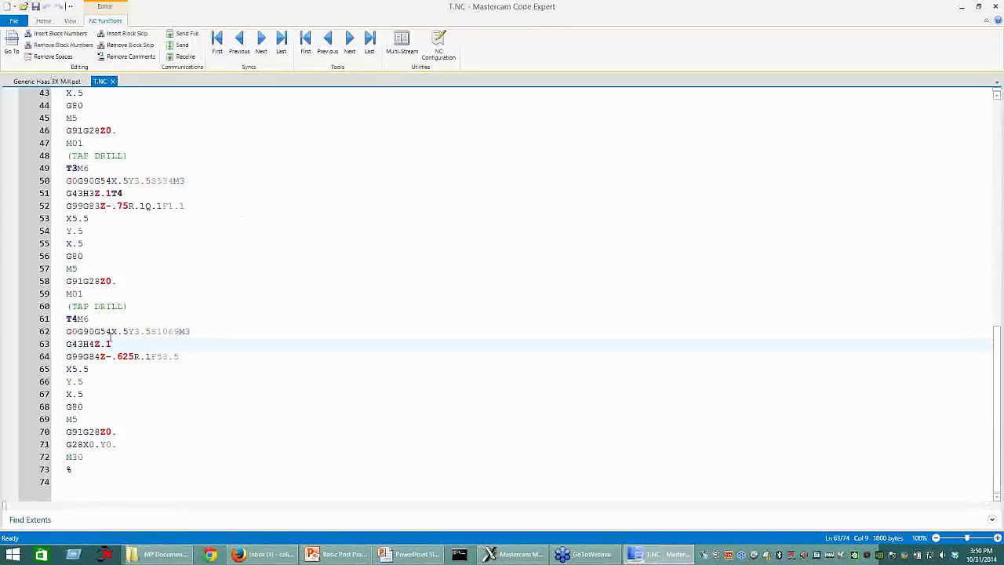
pyautogui.scroll(9, 111, 337)
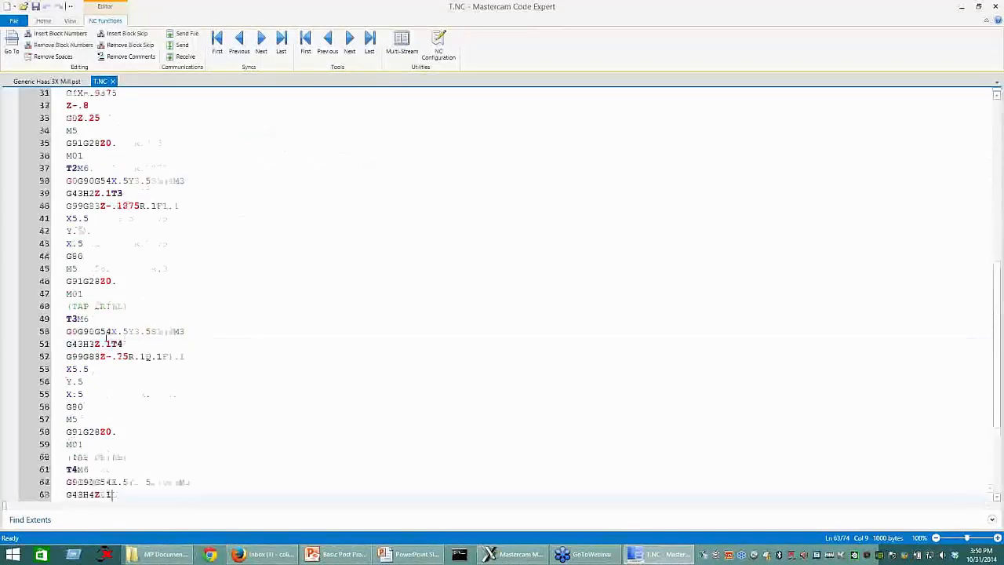
pyautogui.moveTo(124, 382); pyautogui.dragTo(61, 381)
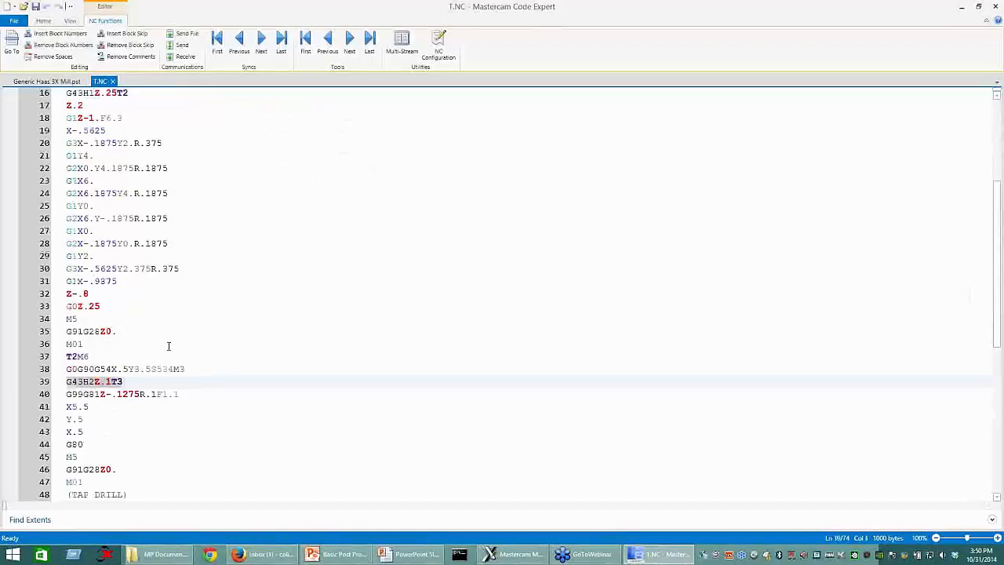
pyautogui.scroll(-7, 169, 348)
pyautogui.moveTo(123, 268); pyautogui.dragTo(55, 261)
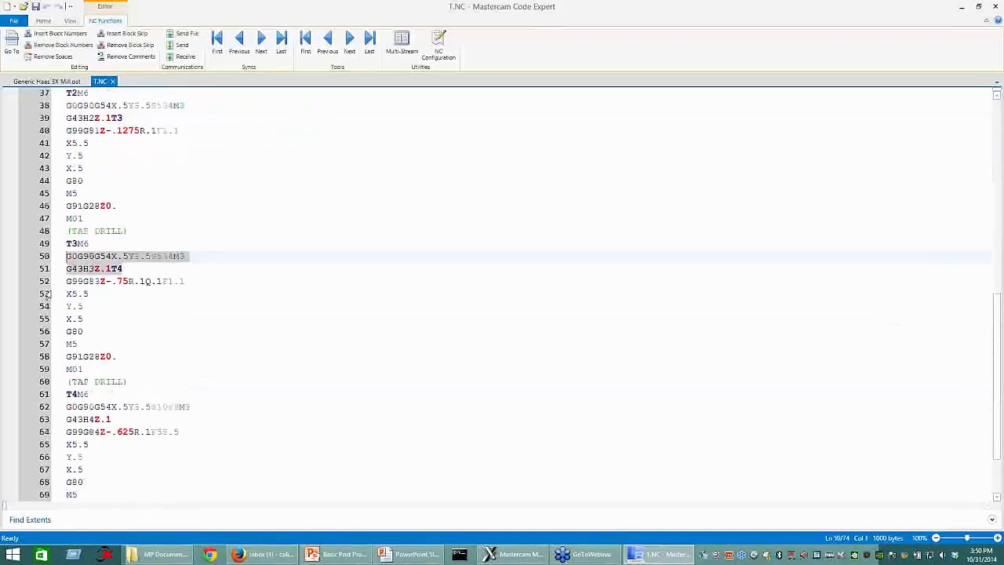
# Step: Check the G43 line after the T4 tool change and the T1 tool change on line 14 of T.NC
pyautogui.click(111, 420)
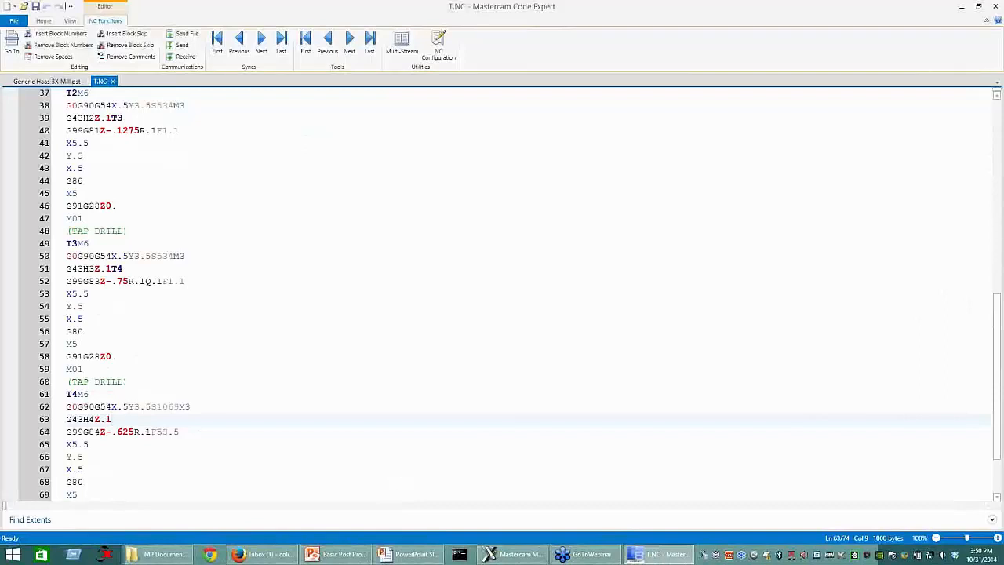
pyautogui.click(680, 558)
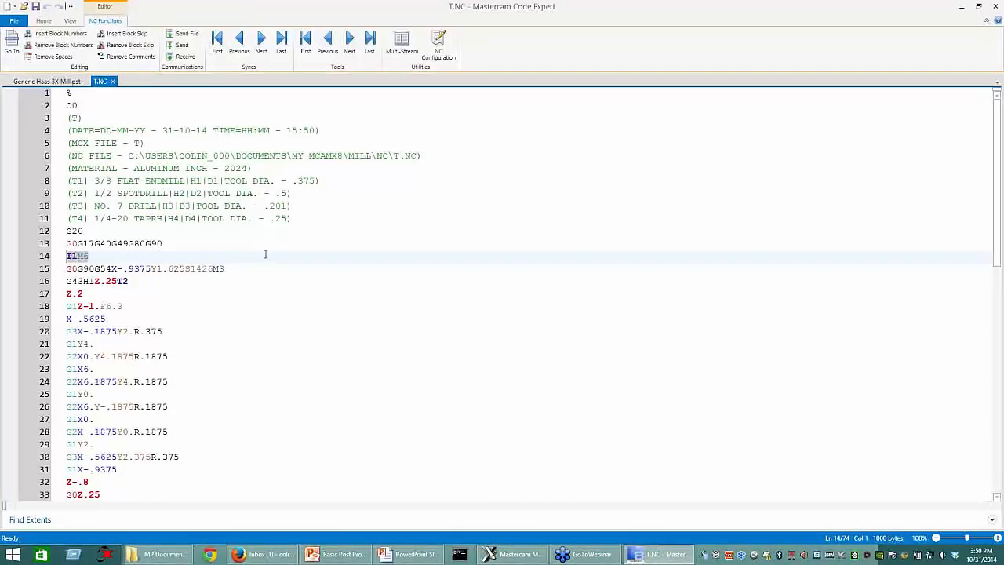
pyautogui.click(95, 256)
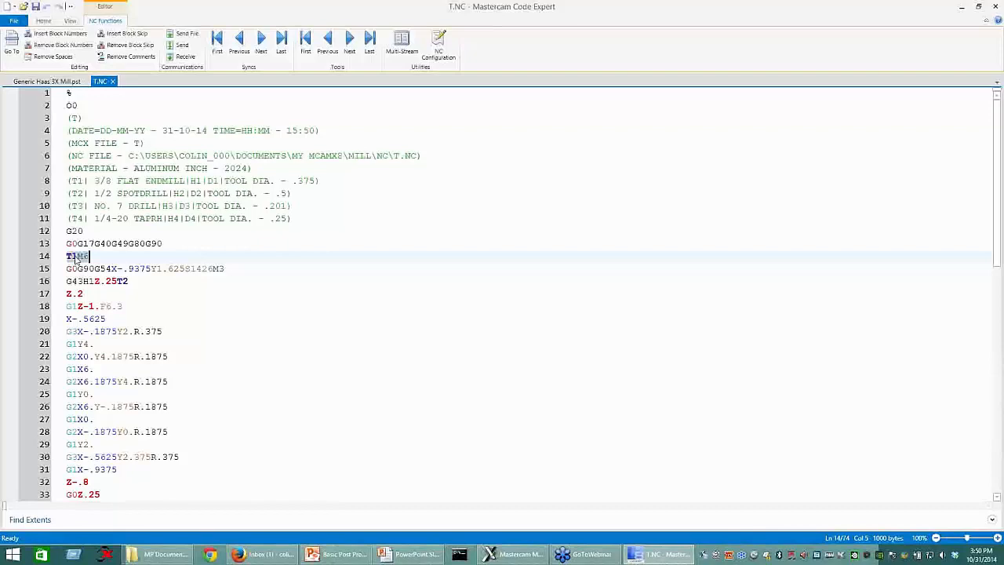
pyautogui.scroll(-6, 388, 251)
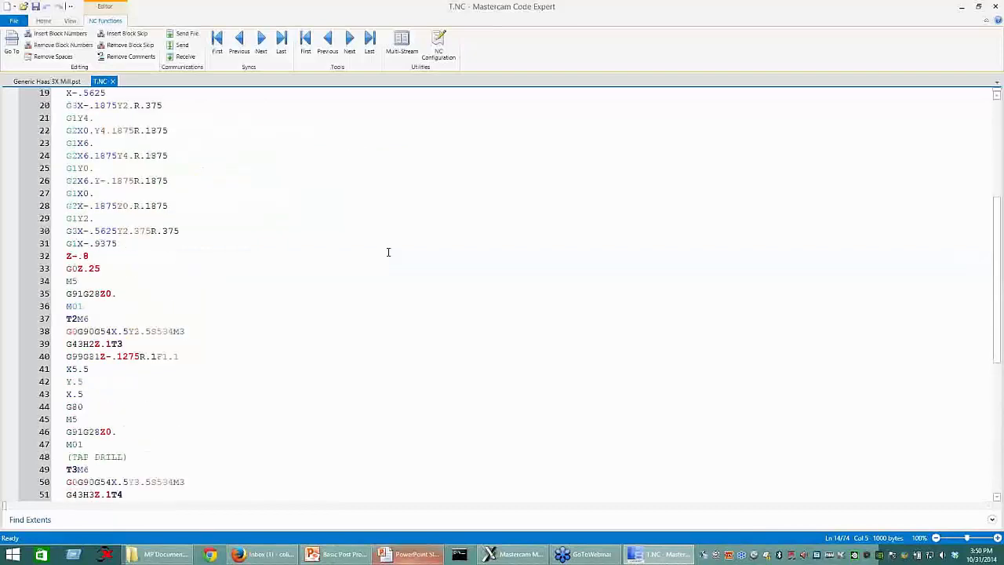
# Step: Set stagetltype to 2 in the General Output Settings of Generic Haas 3X Mill.pst and save the file
pyautogui.click(49, 82)
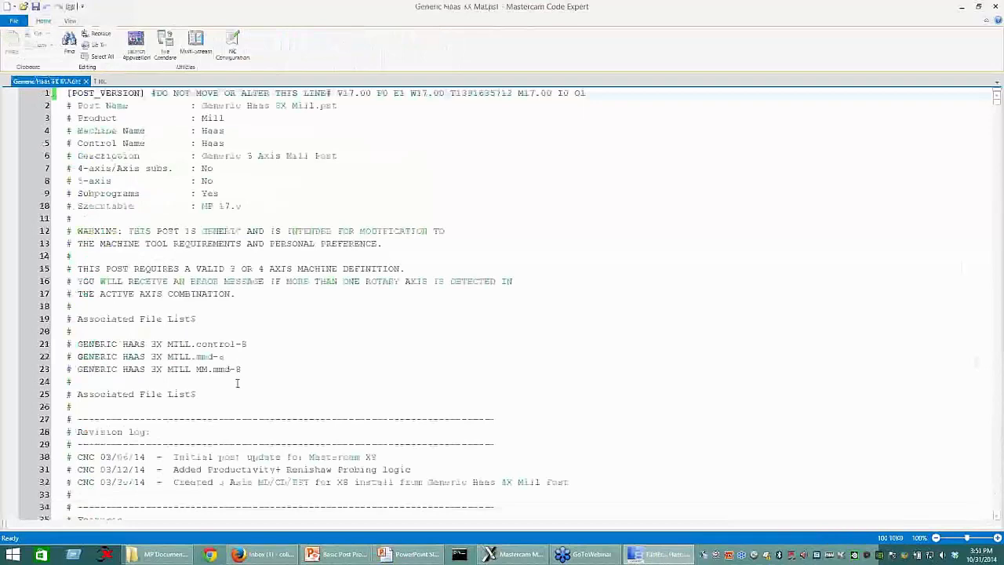
pyautogui.scroll(-20, 95, 400)
pyautogui.scroll(-20, 95, 400)
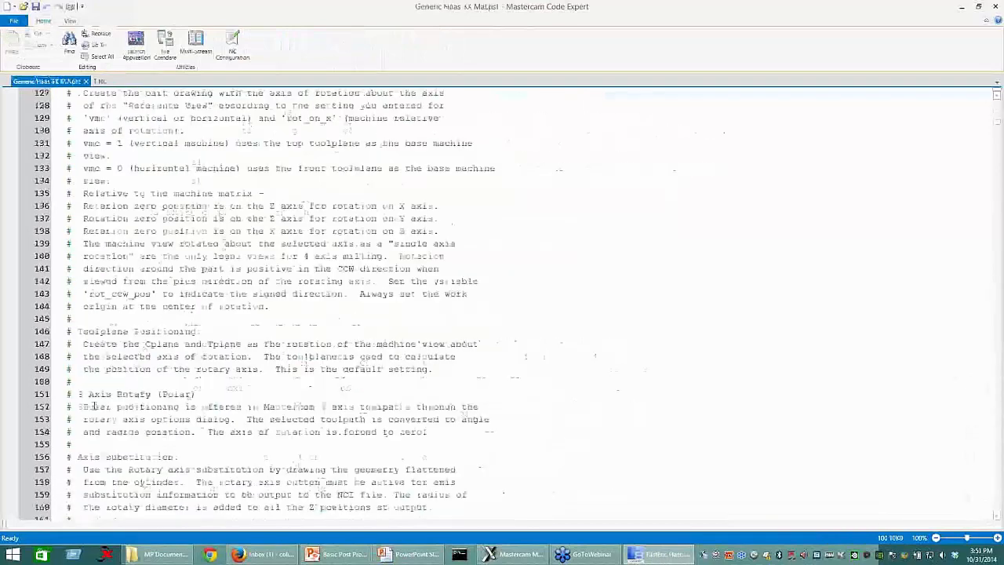
pyautogui.scroll(-20, 94, 406)
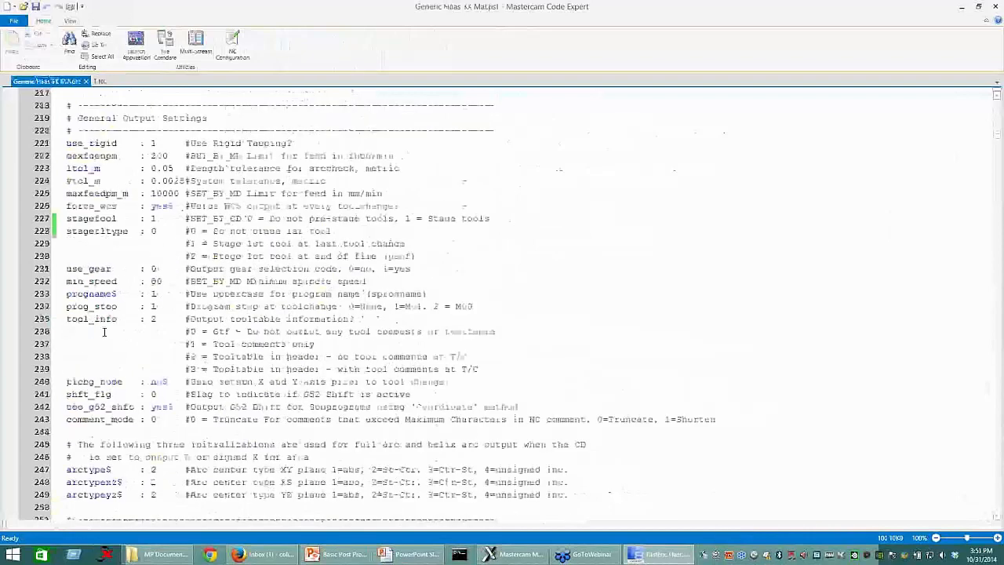
pyautogui.scroll(-2, 95, 318)
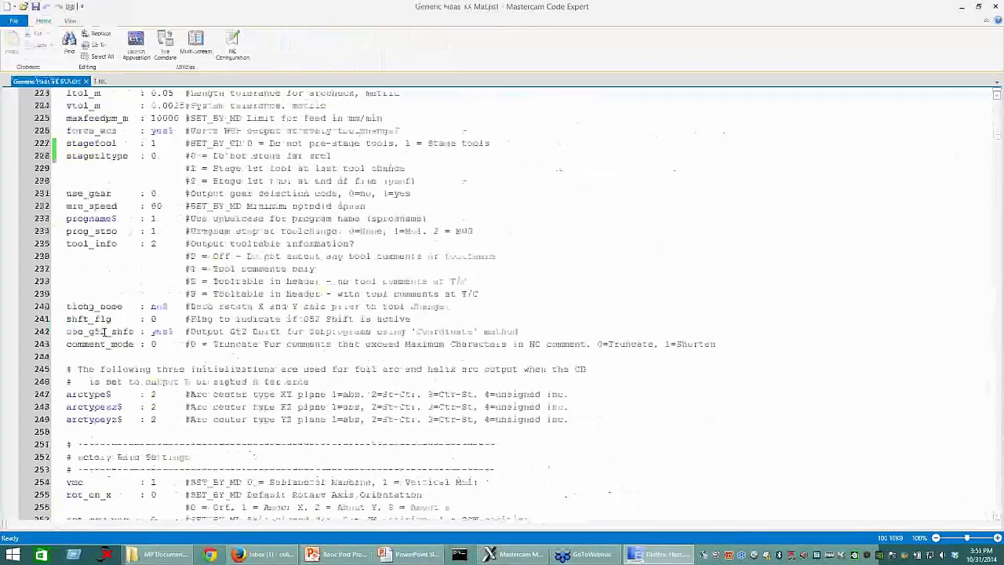
pyautogui.scroll(4, 103, 331)
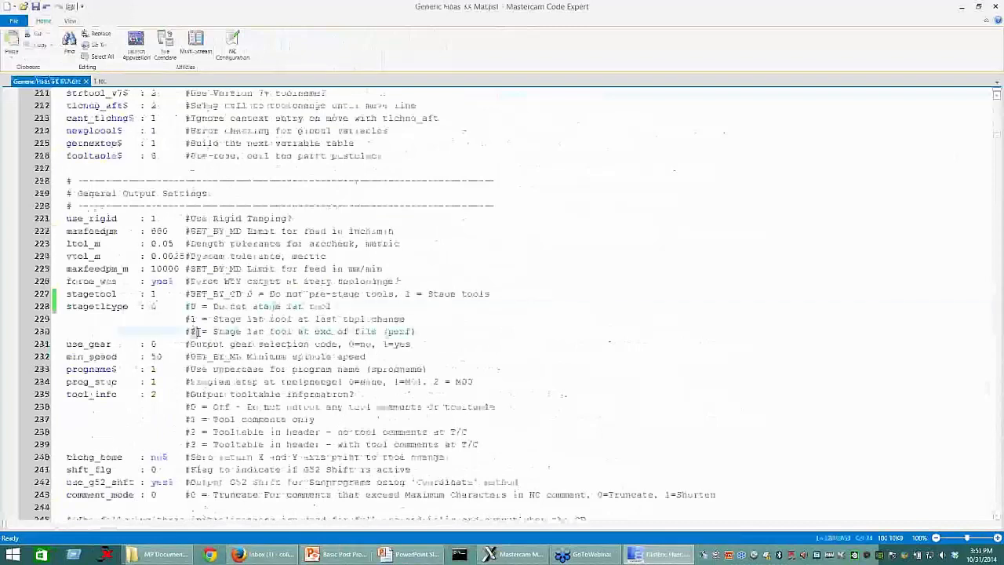
pyautogui.moveTo(187, 331); pyautogui.dragTo(408, 338)
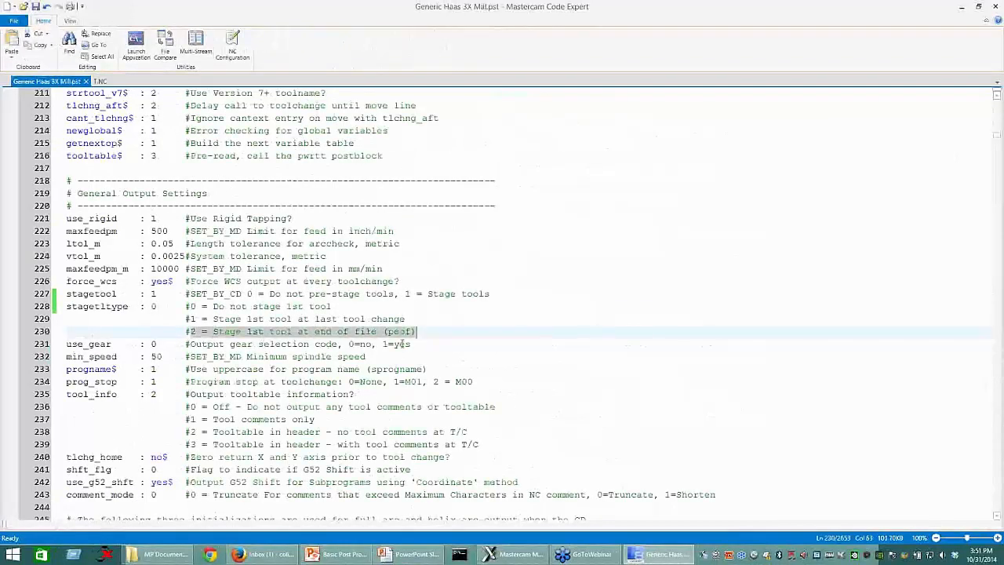
pyautogui.doubleClick(153, 306)
pyautogui.write('0')
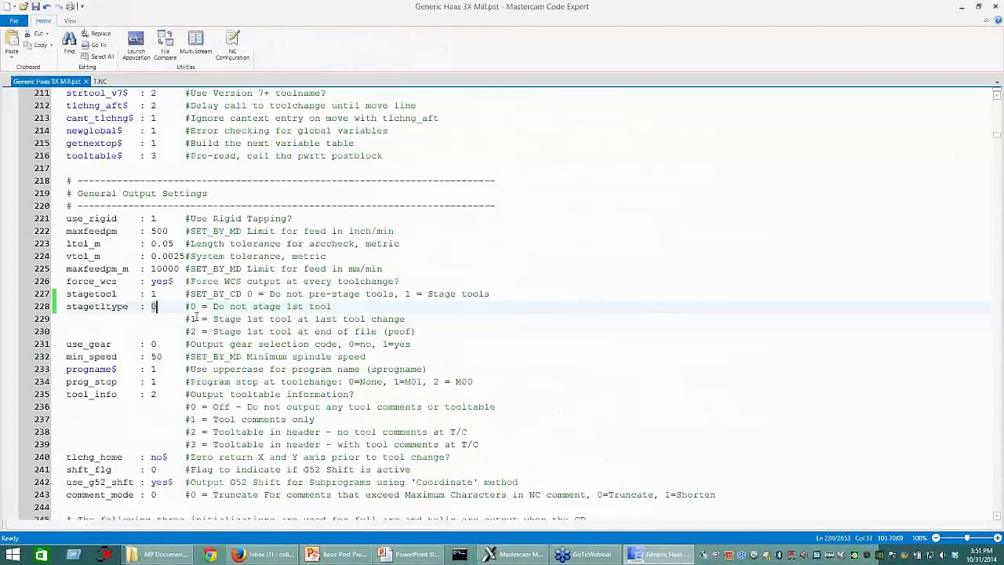
pyautogui.write('2')
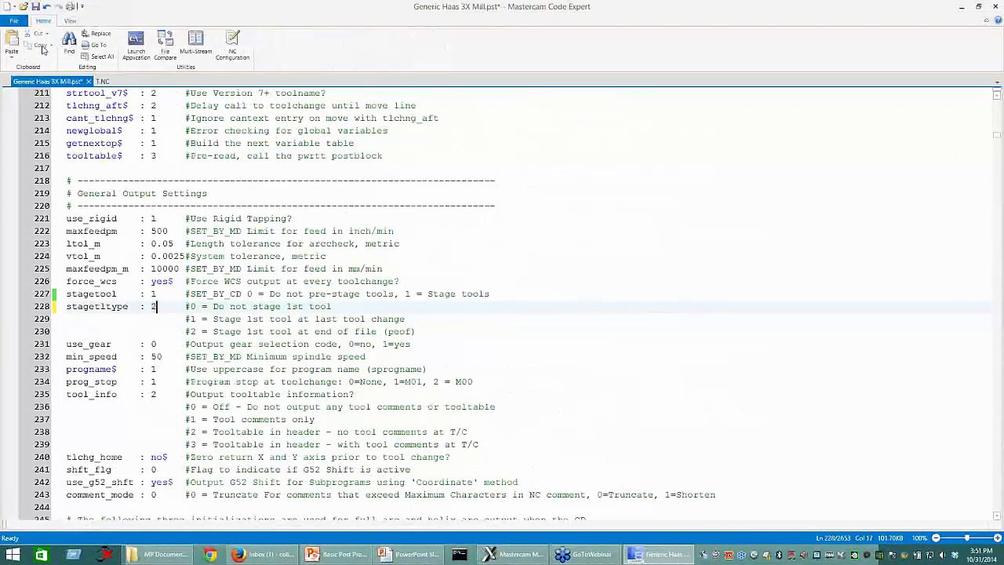
pyautogui.click(36, 7)
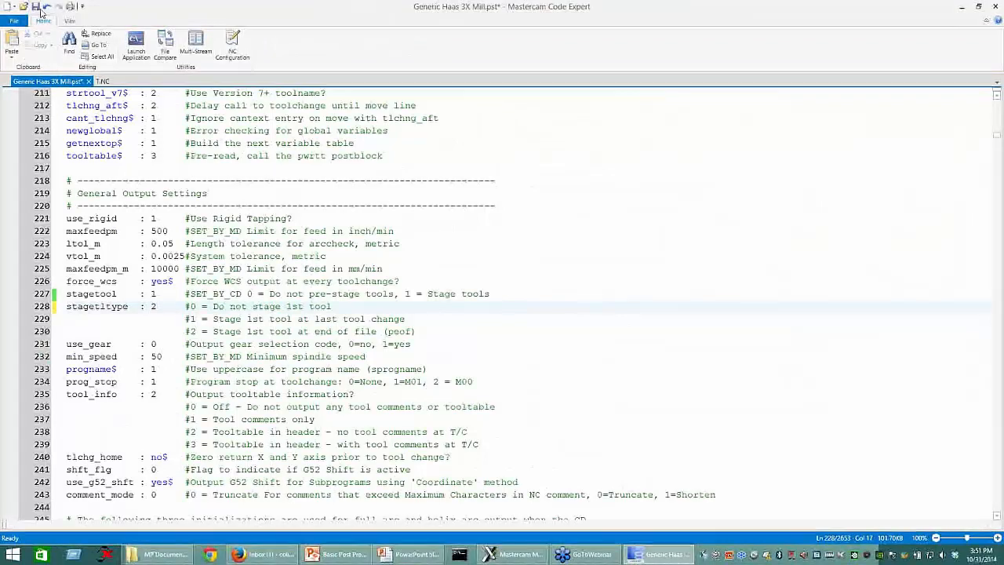
# Step: Switch to Mastercam Mill X8 and repost the toolpaths to T.NC, overwriting the existing NC file
pyautogui.moveTo(488, 554)
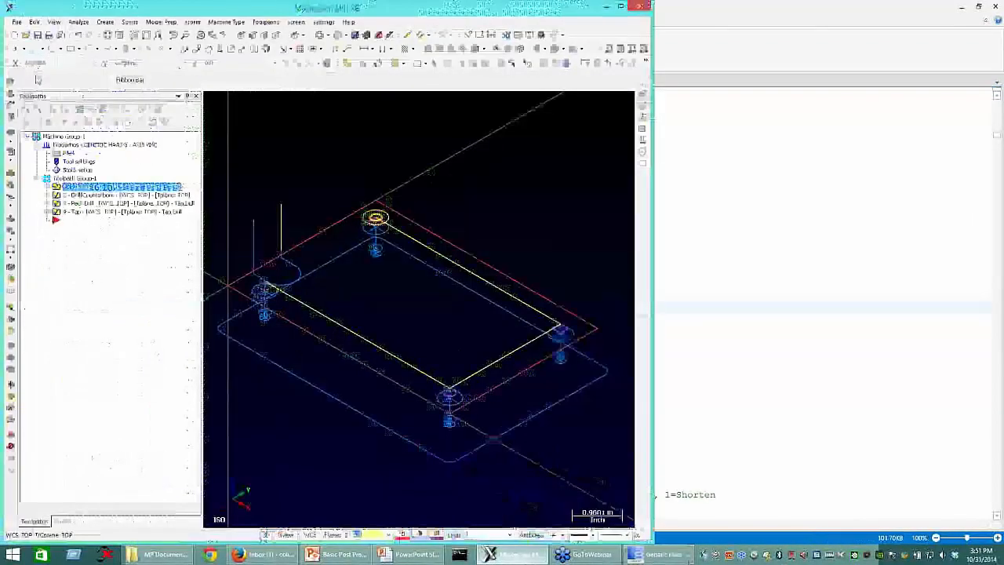
pyautogui.click(518, 502)
pyautogui.click(123, 121)
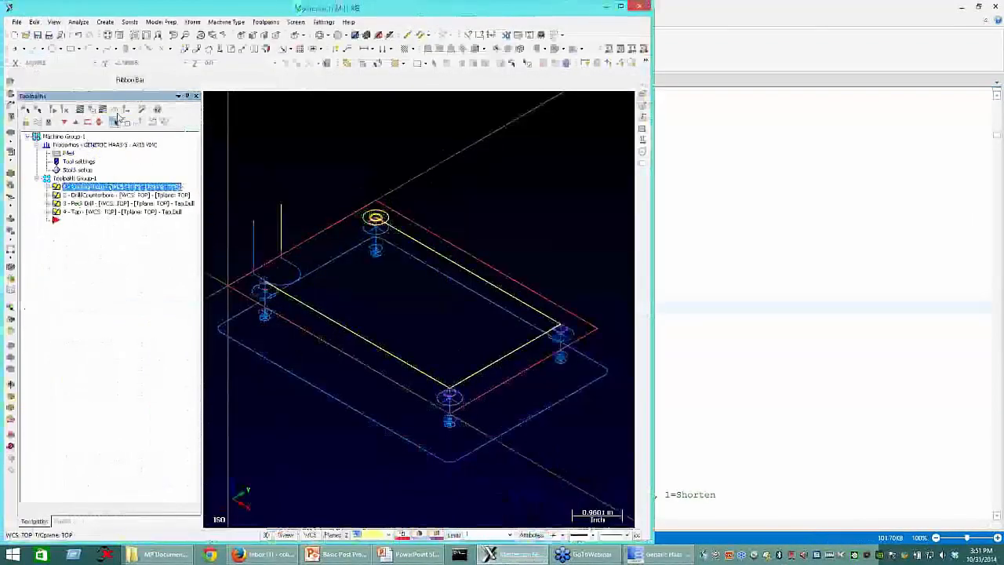
pyautogui.click(366, 272)
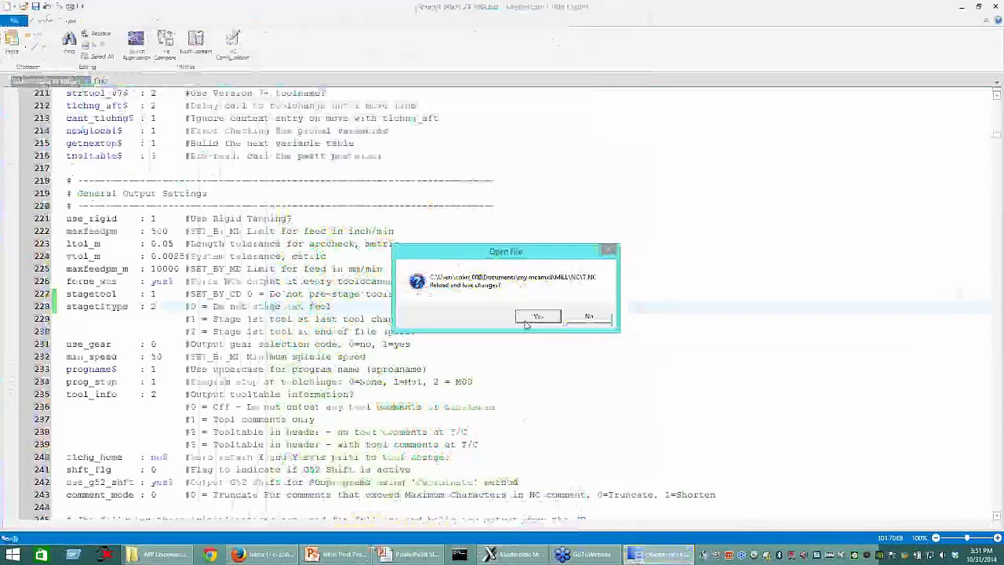
pyautogui.click(538, 317)
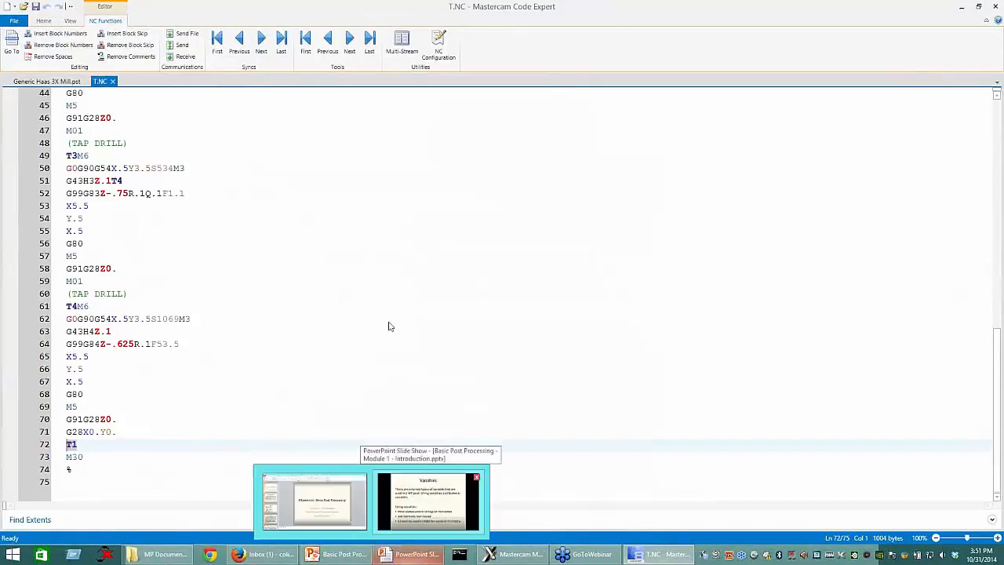
# Step: Switch to the Module 1 - Introduction slide show in PowerPoint and advance from the string variables to the numeric variables slide
pyautogui.click(428, 502)
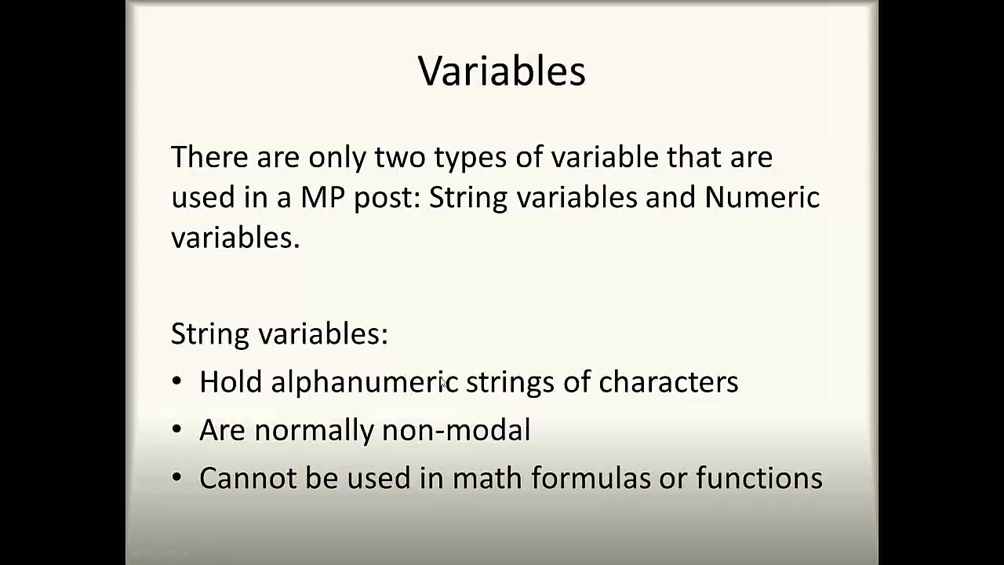
pyautogui.click(440, 294)
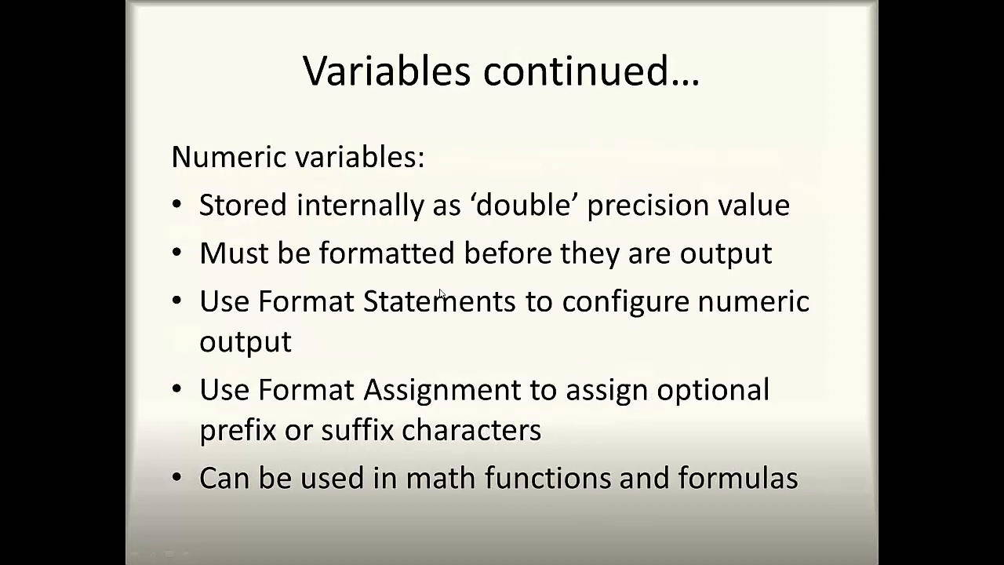
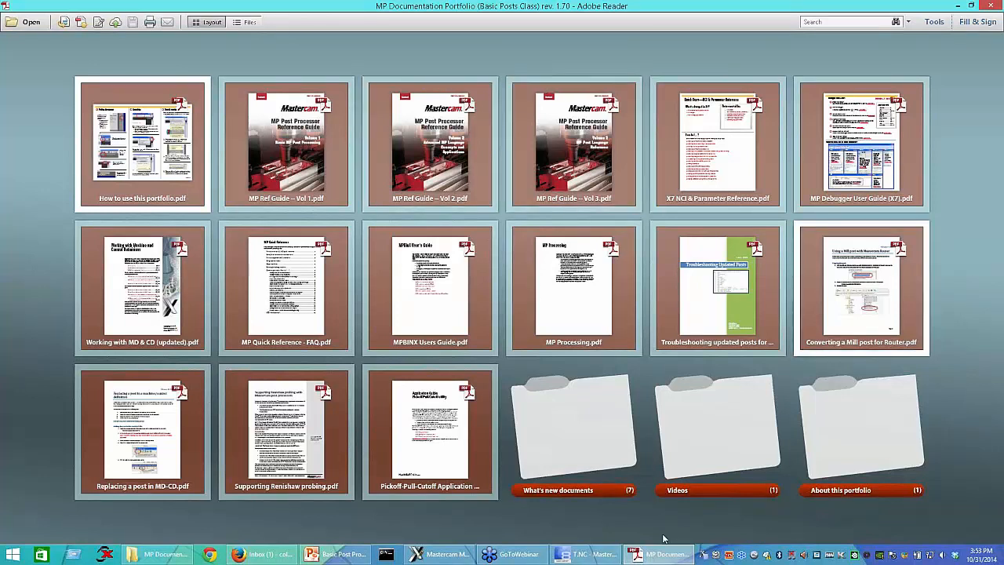
# Step: Open the What's new documents folder in the MP Documentation Portfolio and start extracting Whats_New_X7_Posts.pdf from the portfolio
pyautogui.click(577, 432)
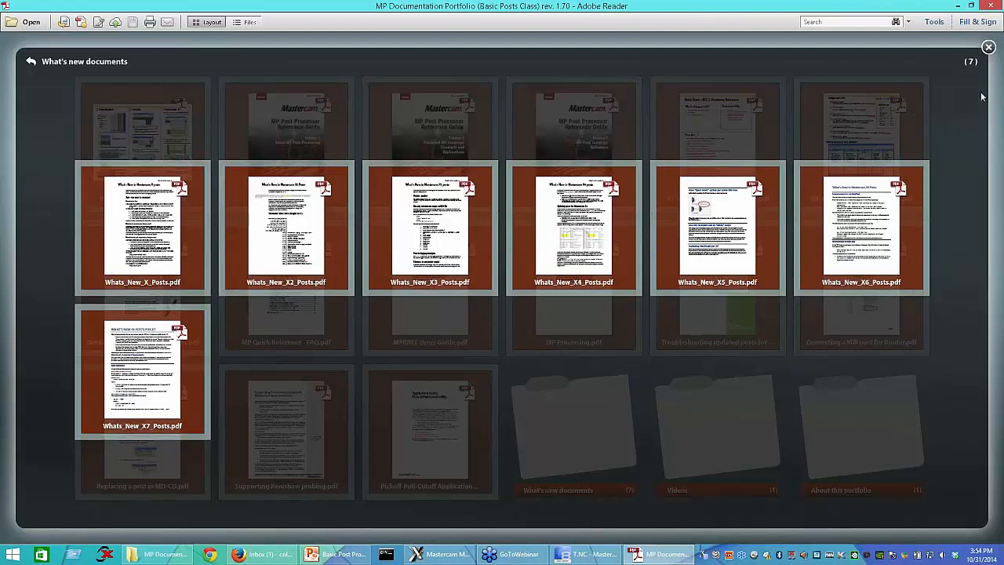
pyautogui.click(988, 47)
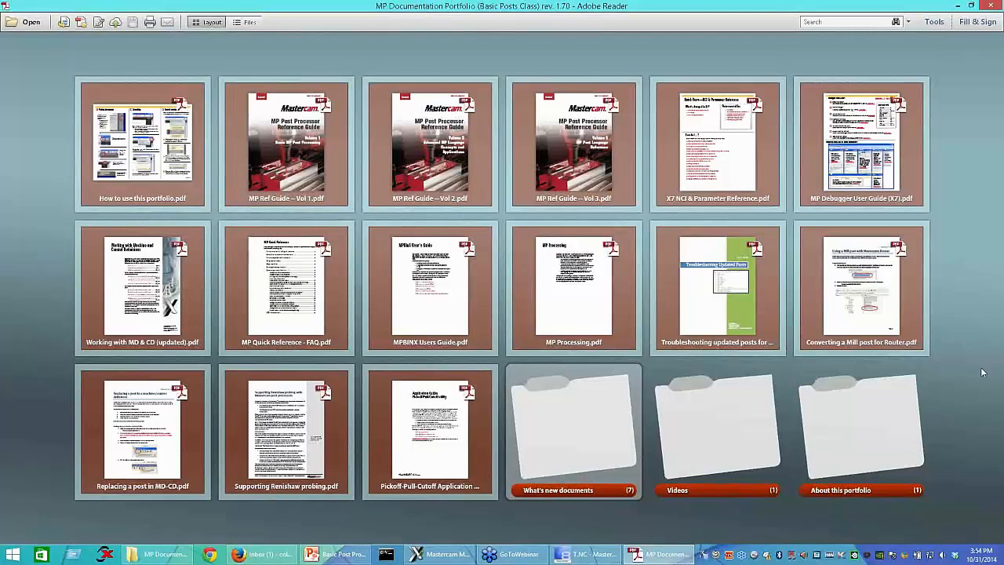
pyautogui.click(577, 457)
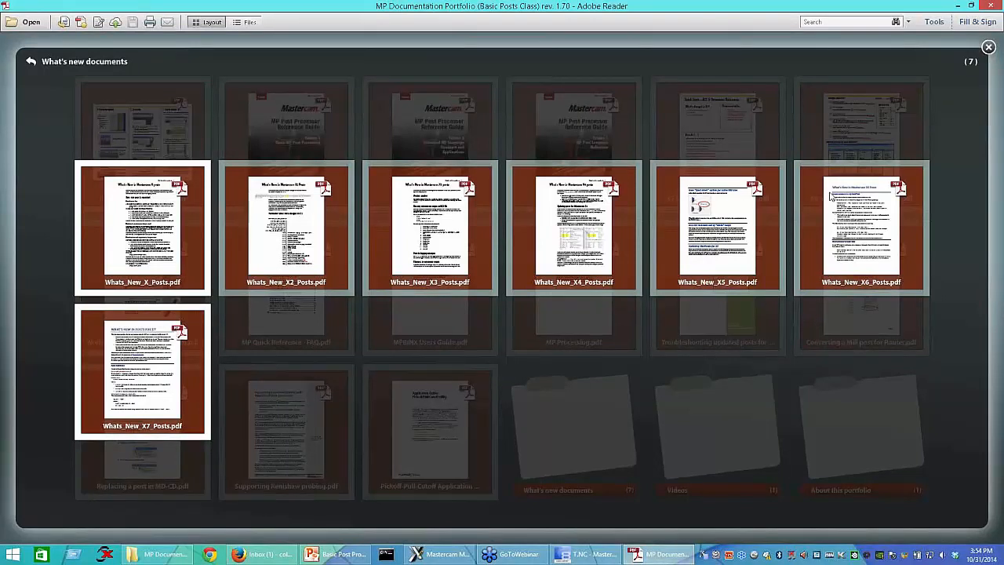
pyautogui.rightClick(161, 357)
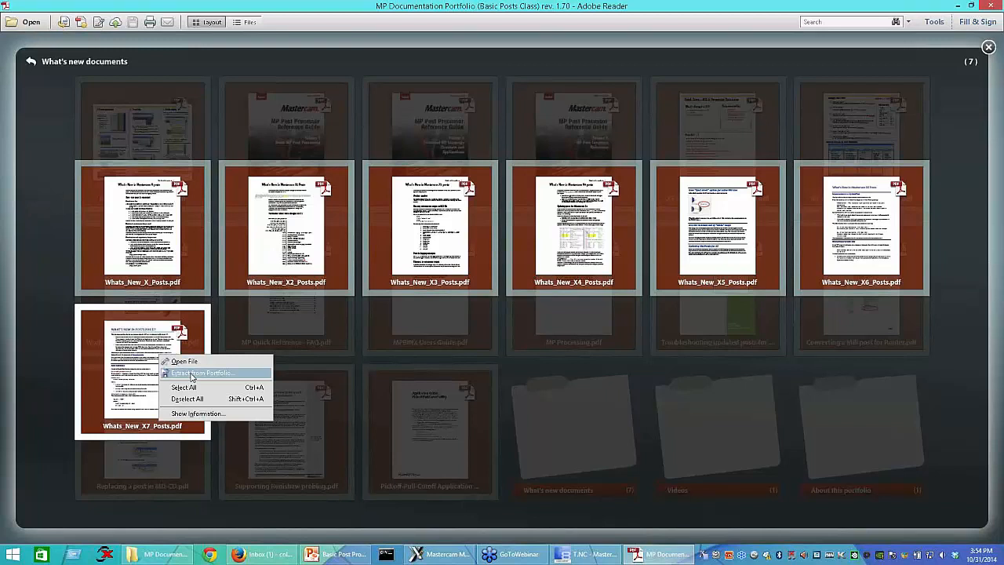
pyautogui.click(196, 373)
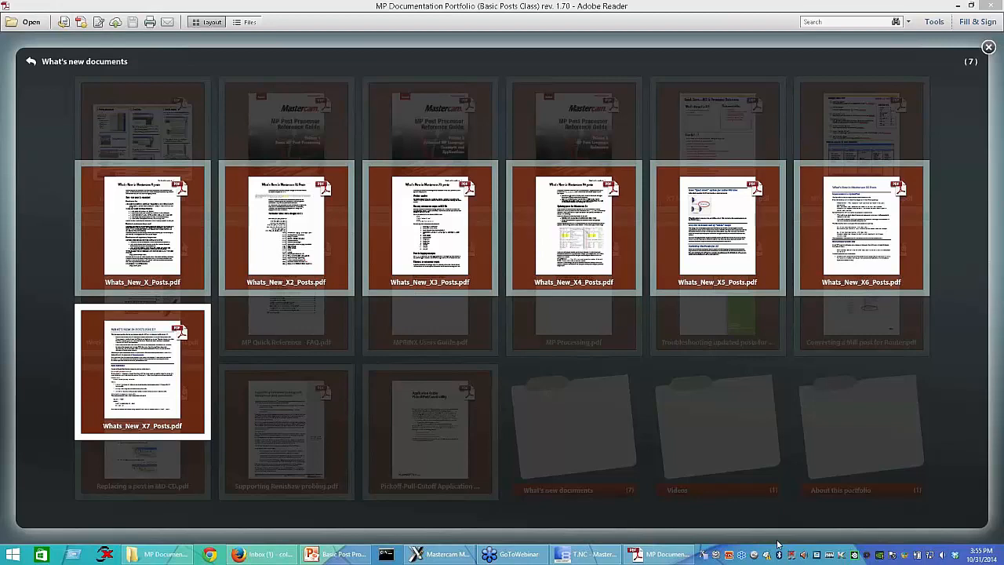
# Step: Switch to the Module 1 - Introduction presentation in PowerPoint at its Conclusion slide
pyautogui.click(337, 553)
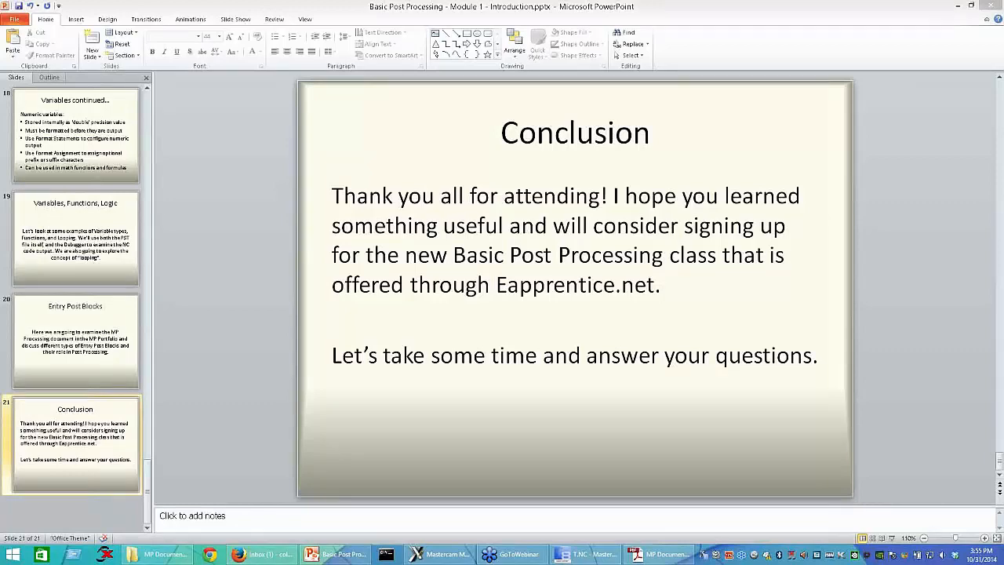
# Step: Switch to Mastercam Mill X8, open Machine Definition Menu Management for mills and highlight the CNC_Machines folder in the directory path
pyautogui.click(438, 558)
pyautogui.moveTo(655, 251); pyautogui.dragTo(930, 248)
pyautogui.click(226, 22)
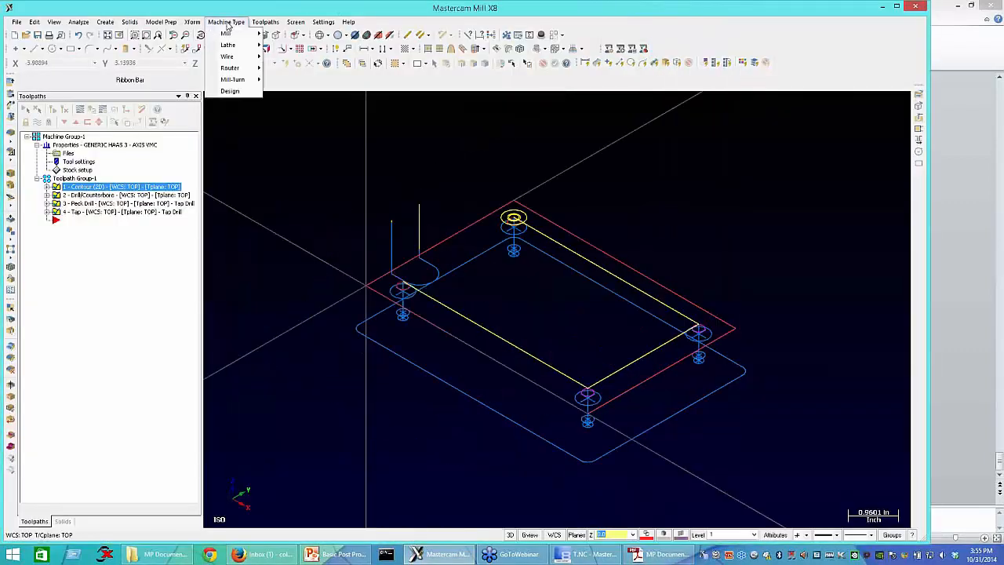
pyautogui.moveTo(232, 34)
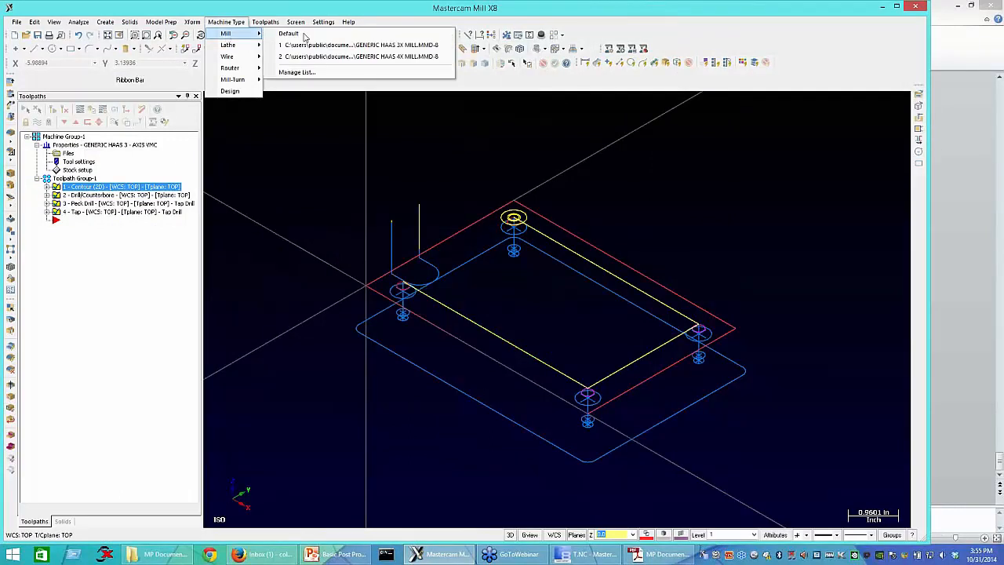
pyautogui.click(297, 72)
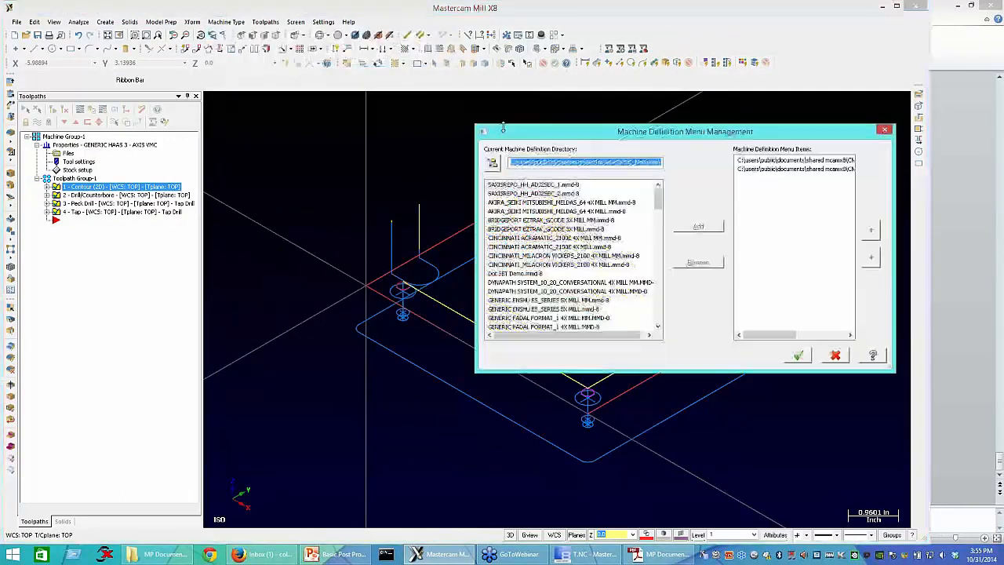
pyautogui.moveTo(407, 162); pyautogui.dragTo(405, 165)
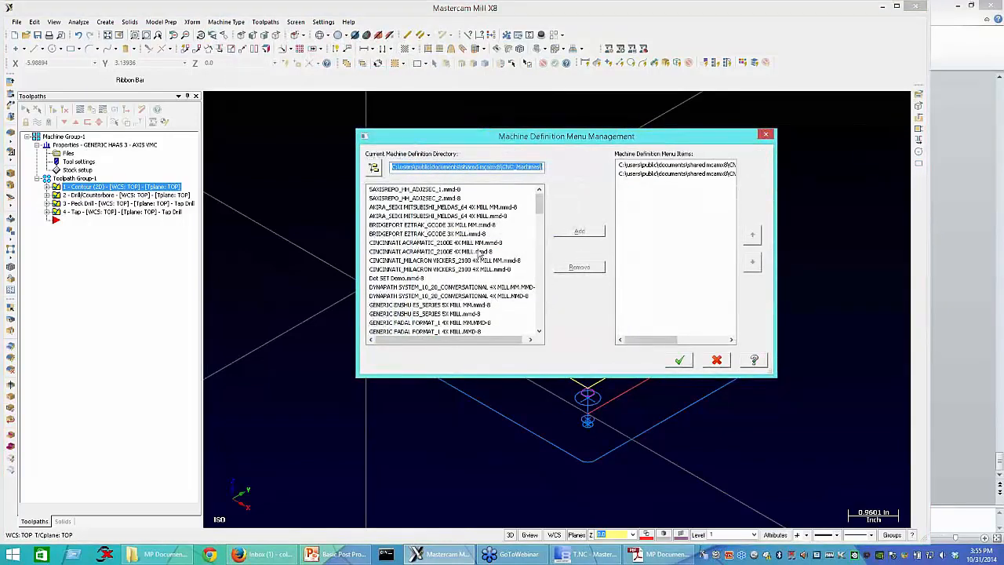
pyautogui.click(500, 167)
pyautogui.keyDown('shift'); pyautogui.click(501, 168); pyautogui.keyUp('shift')
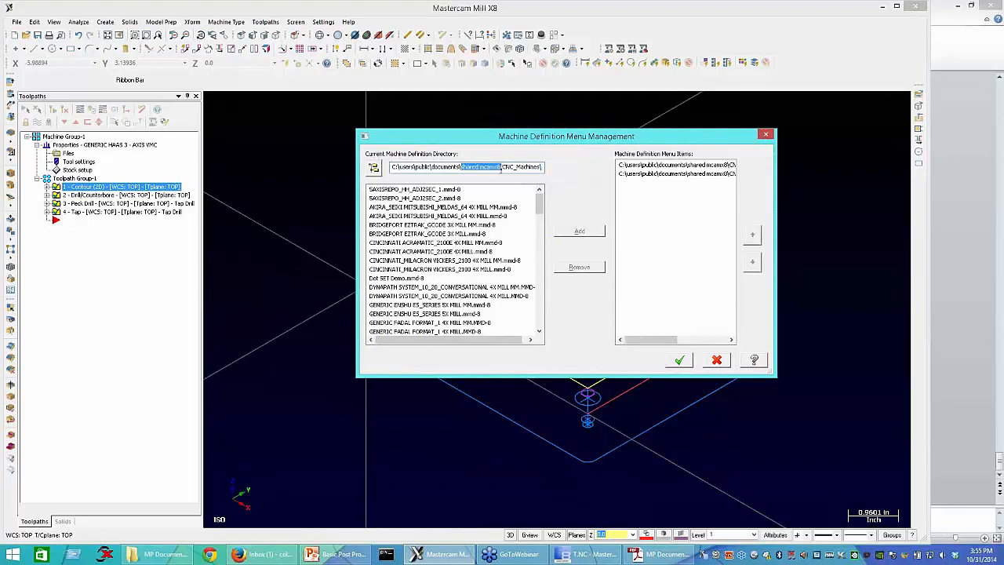
pyautogui.moveTo(503, 168); pyautogui.dragTo(549, 175)
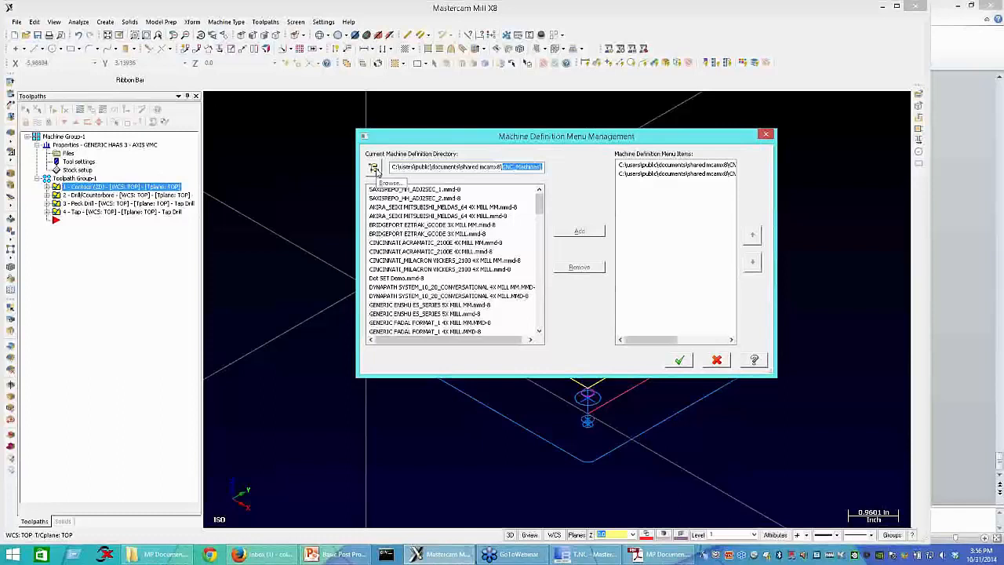
pyautogui.click(374, 171)
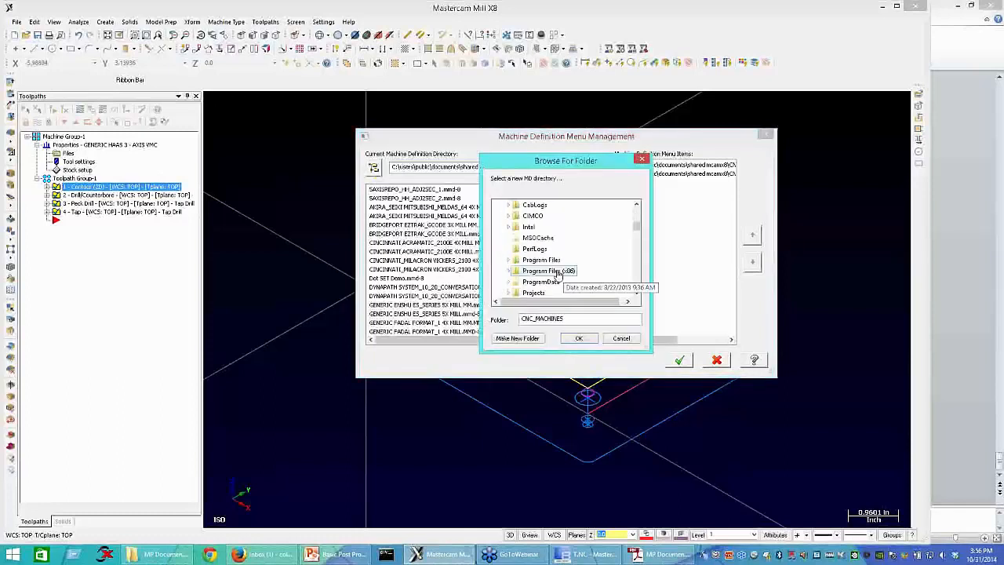
pyautogui.scroll(-6, 558, 274)
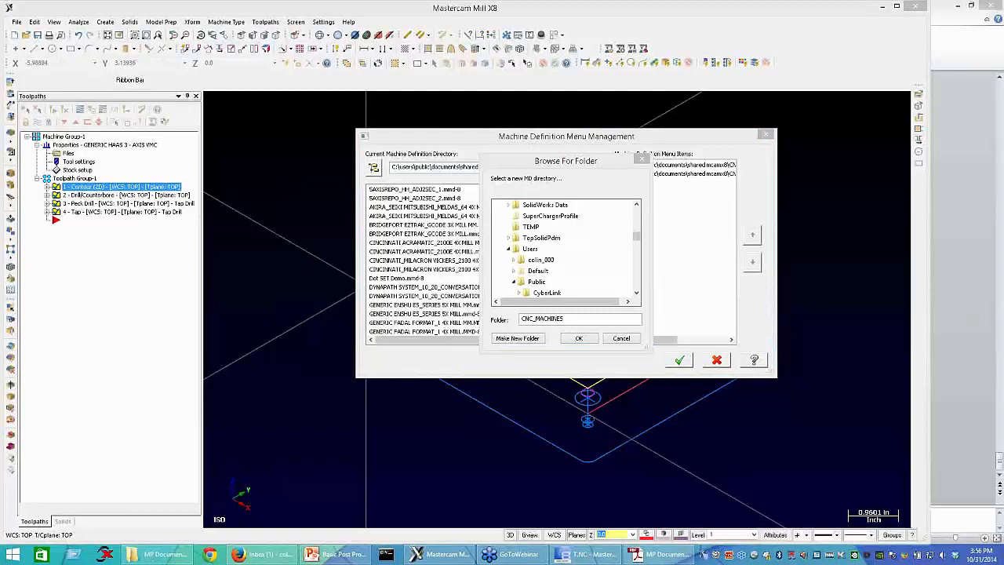
pyautogui.click(581, 280)
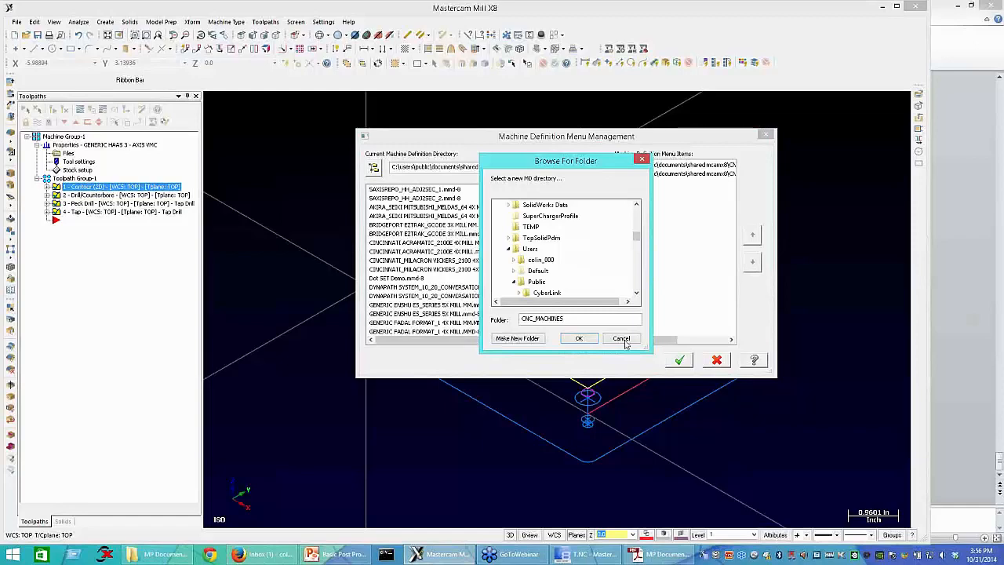
pyautogui.press('Return')
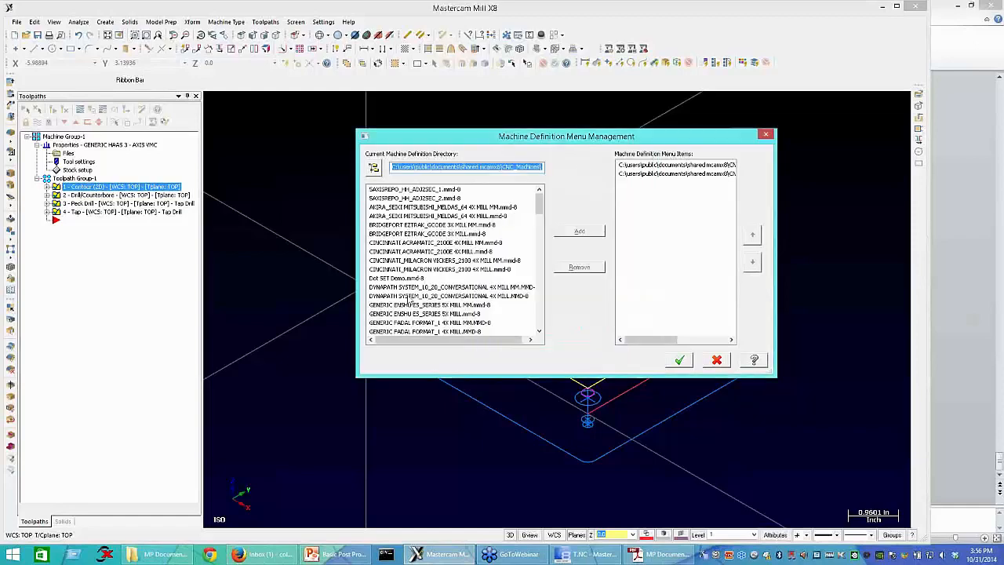
# Step: Add H11 FA1050.mmd-8 to the mill machine definition menu items and select it as the machine for a new machine group
pyautogui.click(407, 300)
pyautogui.scroll(-8, 400, 303)
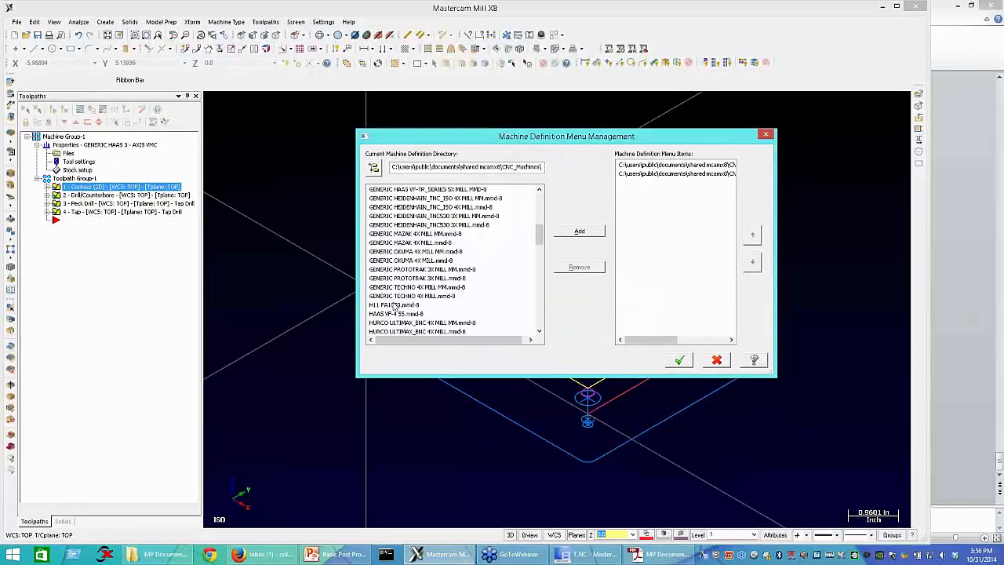
pyautogui.click(394, 305)
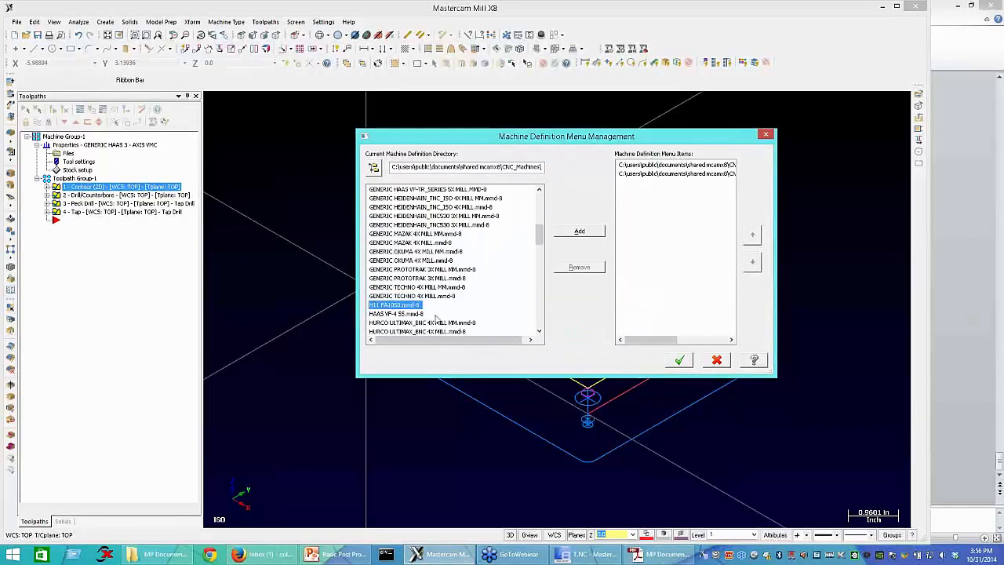
pyautogui.click(580, 231)
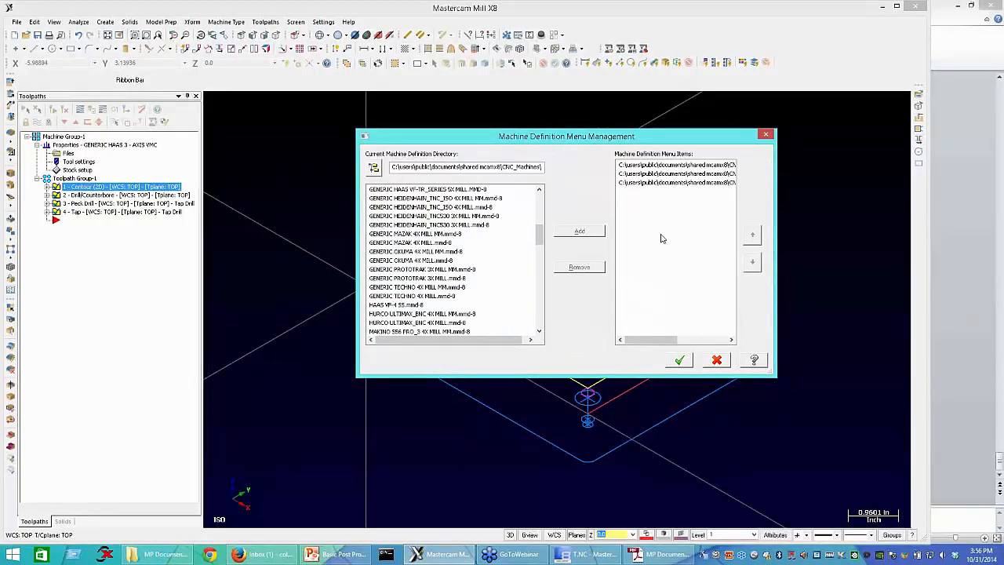
pyautogui.click(679, 359)
pyautogui.click(226, 22)
pyautogui.moveTo(225, 33)
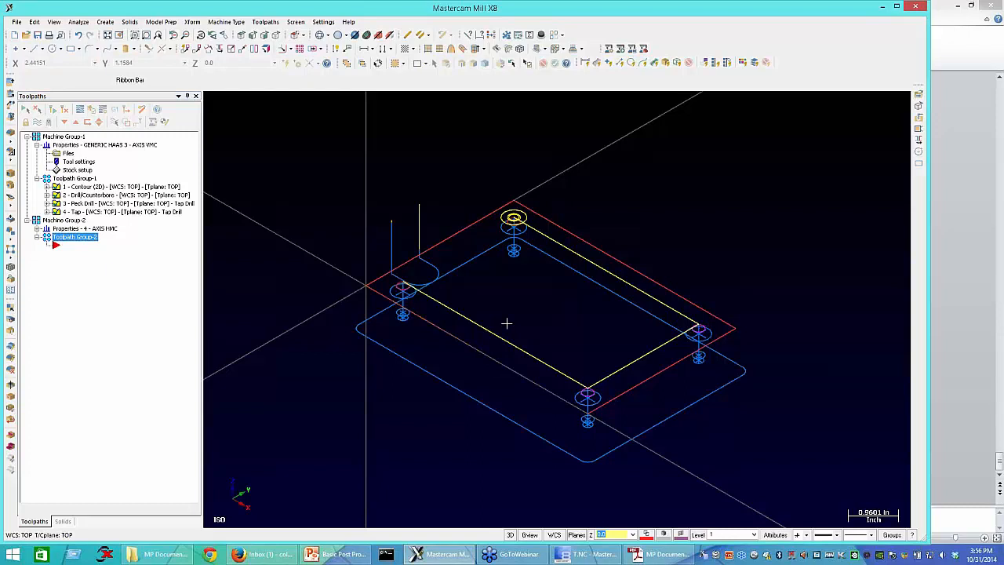
# Step: Replace the machine definition in Machine Group-1's file properties with H11 FA1050.mmd-8
pyautogui.click(61, 137)
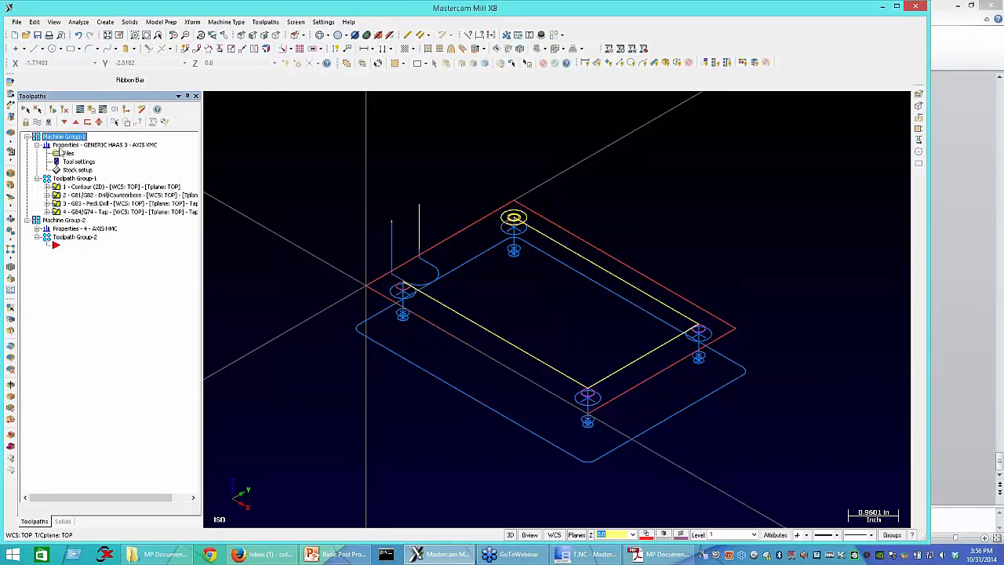
pyautogui.click(60, 153)
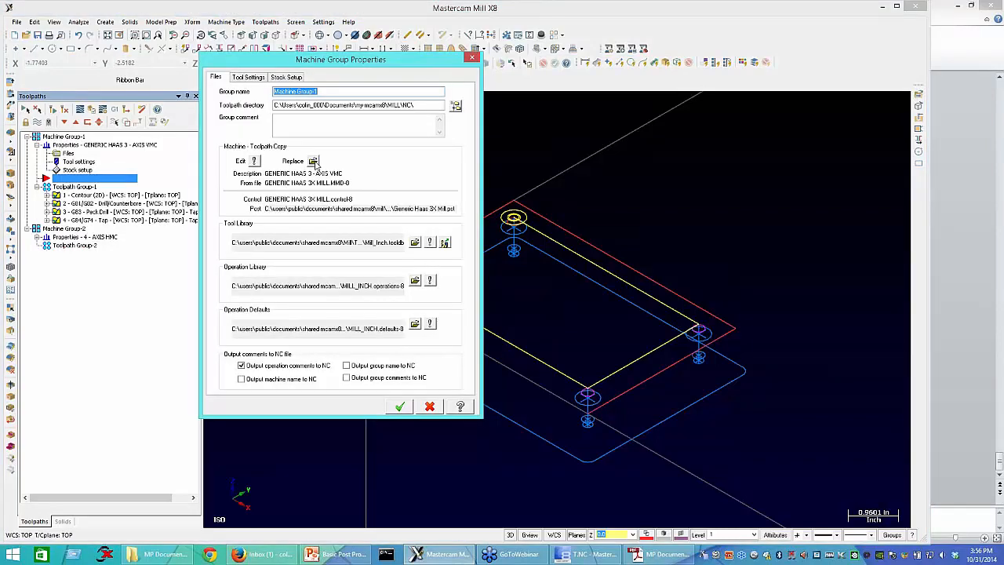
pyautogui.click(313, 161)
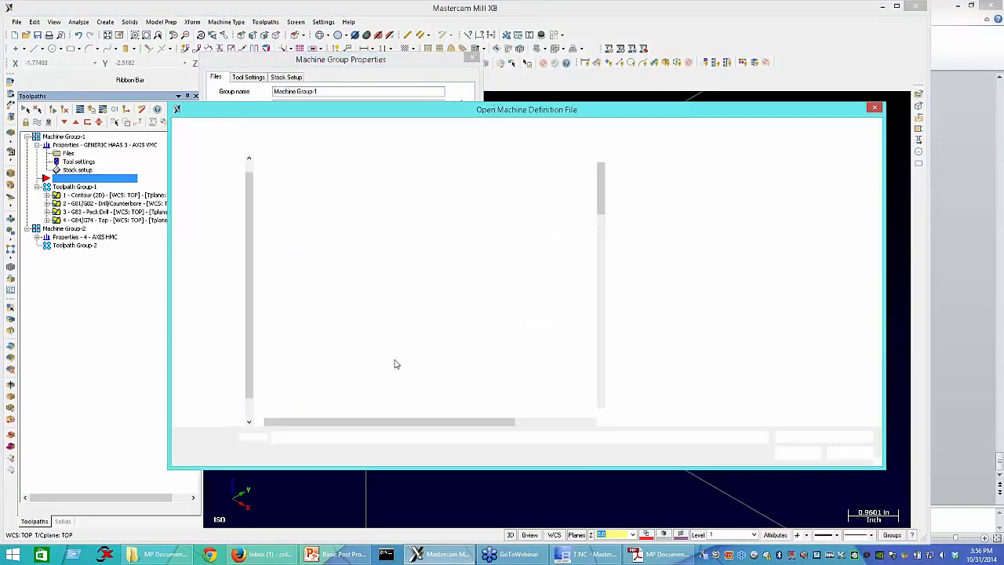
pyautogui.scroll(-5, 398, 368)
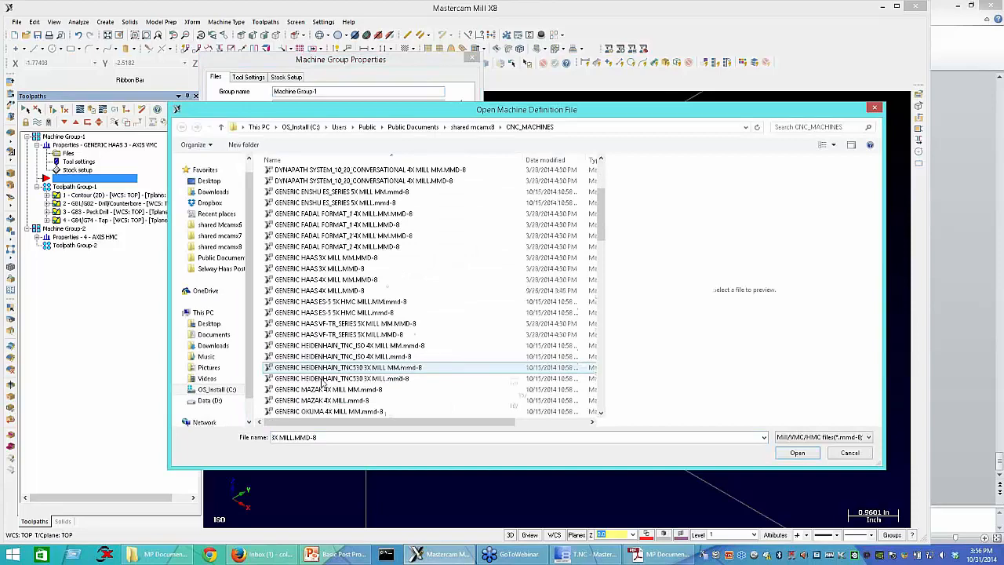
pyautogui.scroll(-1, 402, 375)
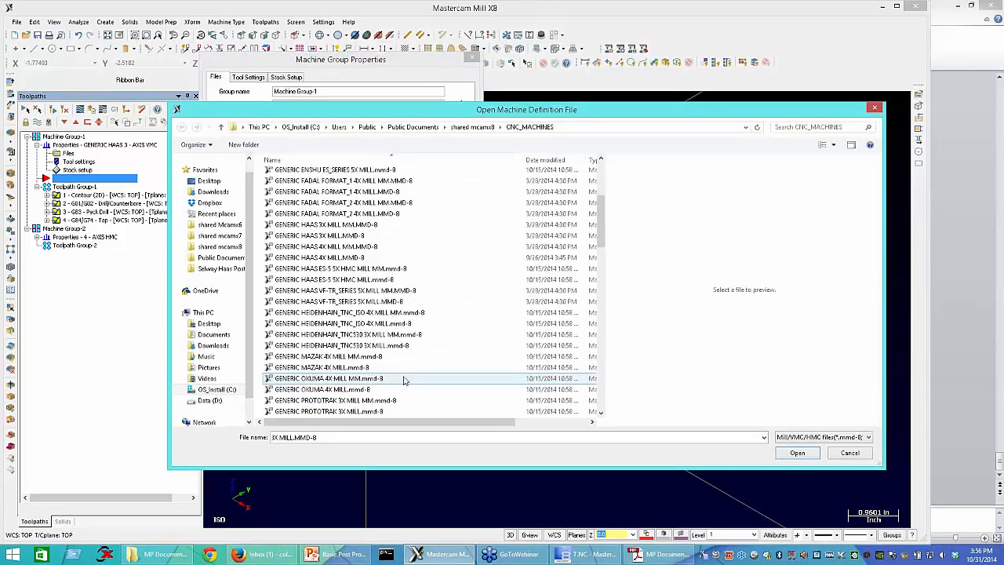
pyautogui.press('Escape')
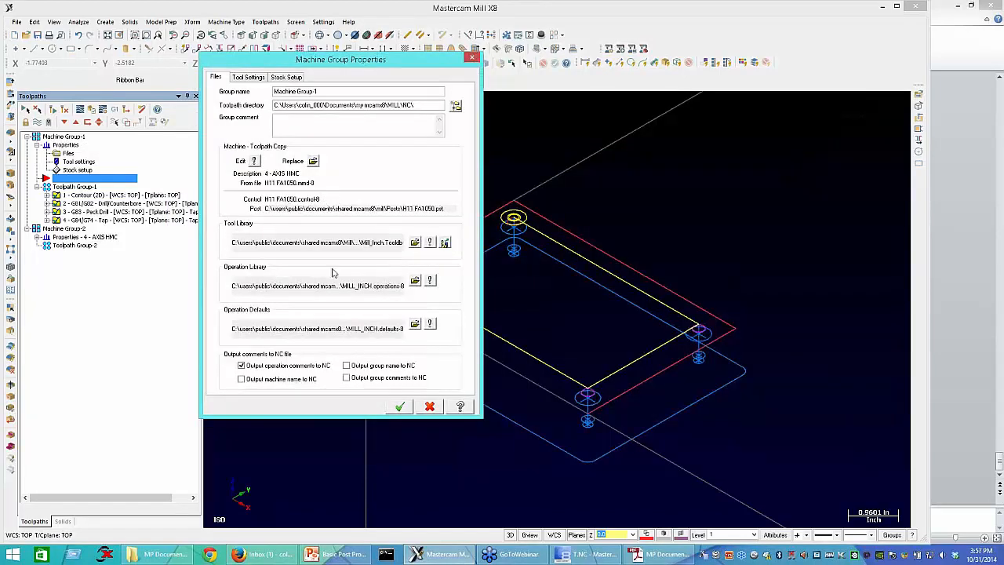
pyautogui.click(429, 406)
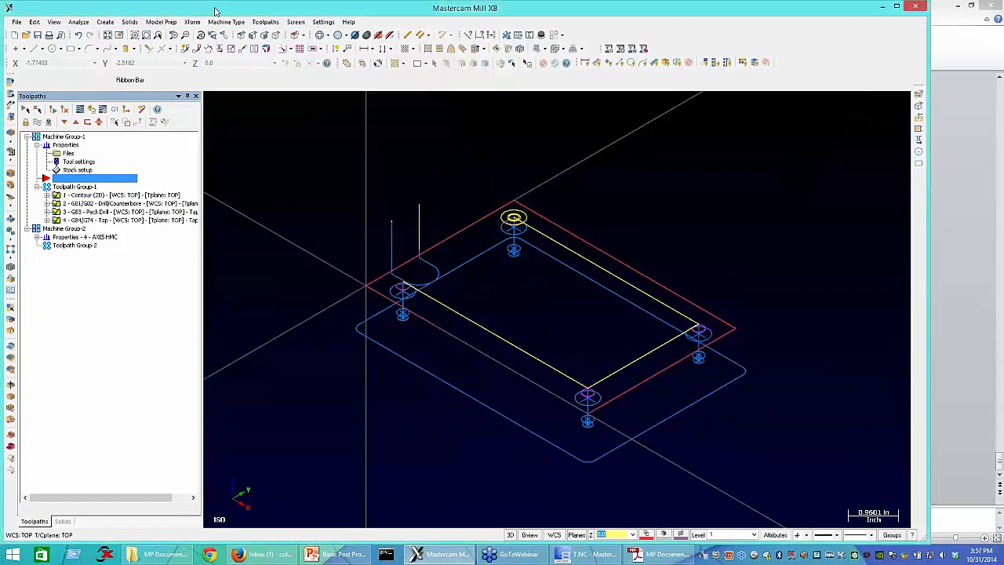
# Step: Check the list of available mill machine definitions, then close it without choosing one
pyautogui.click(226, 21)
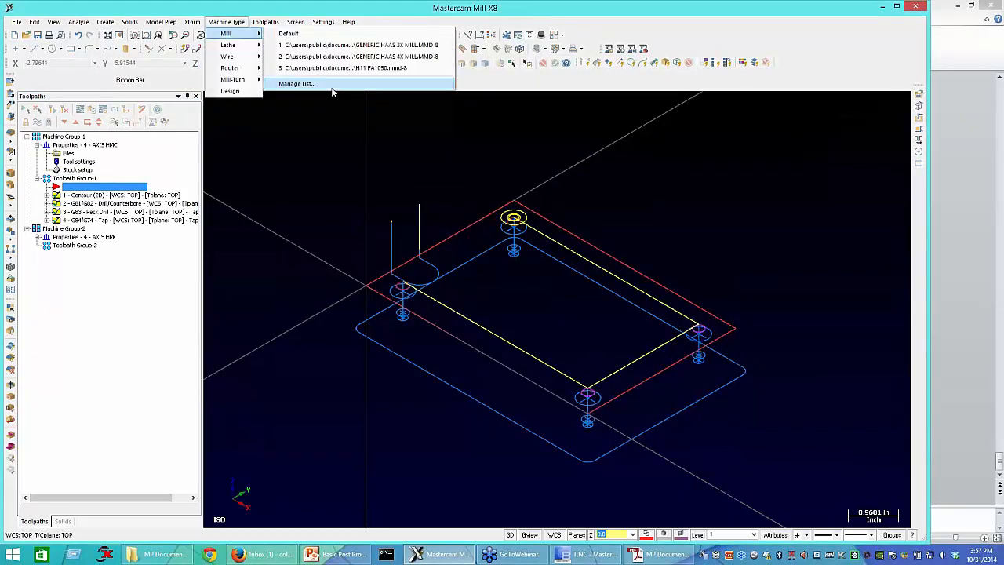
pyautogui.click(129, 186)
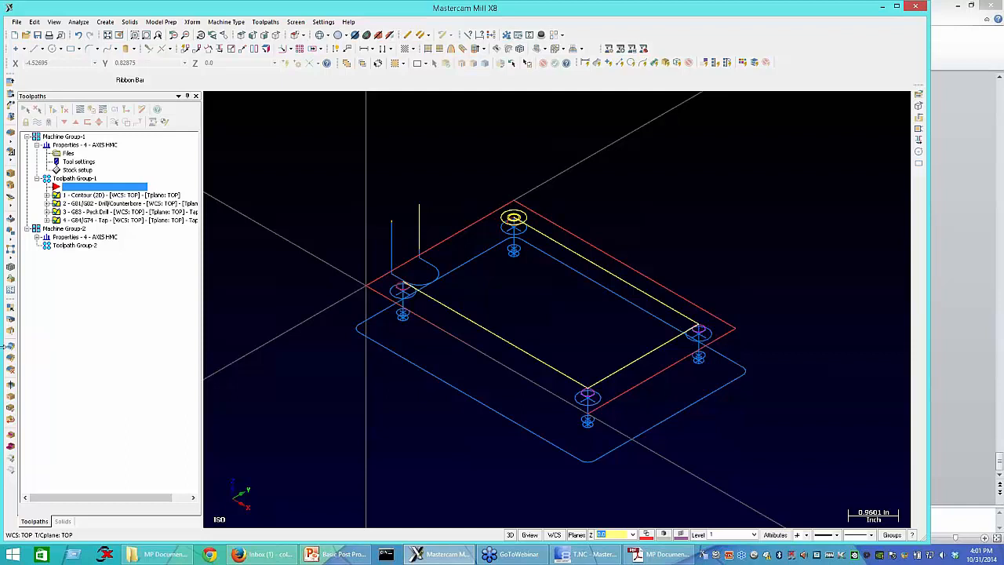
# Step: Switch to Mastercam Code Expert and review the initialization switches above General Output Settings in Generic Haas 3X Mill.pst
pyautogui.click(587, 554)
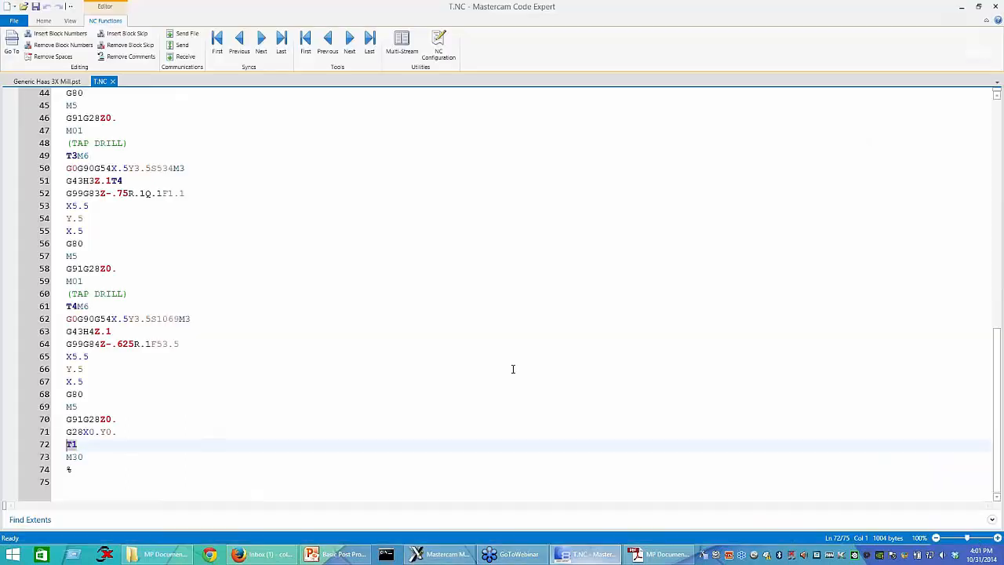
pyautogui.click(60, 82)
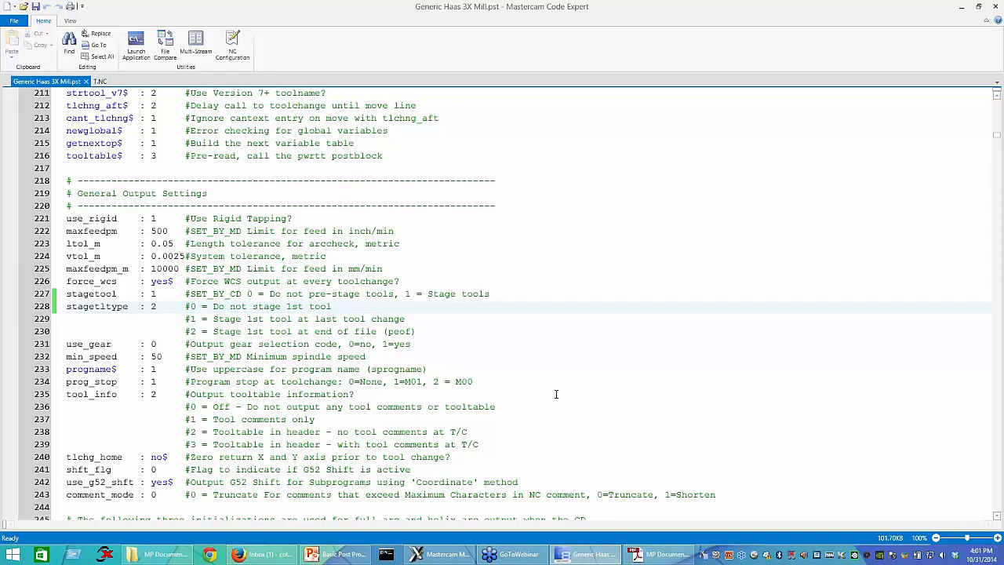
pyautogui.scroll(6, 555, 394)
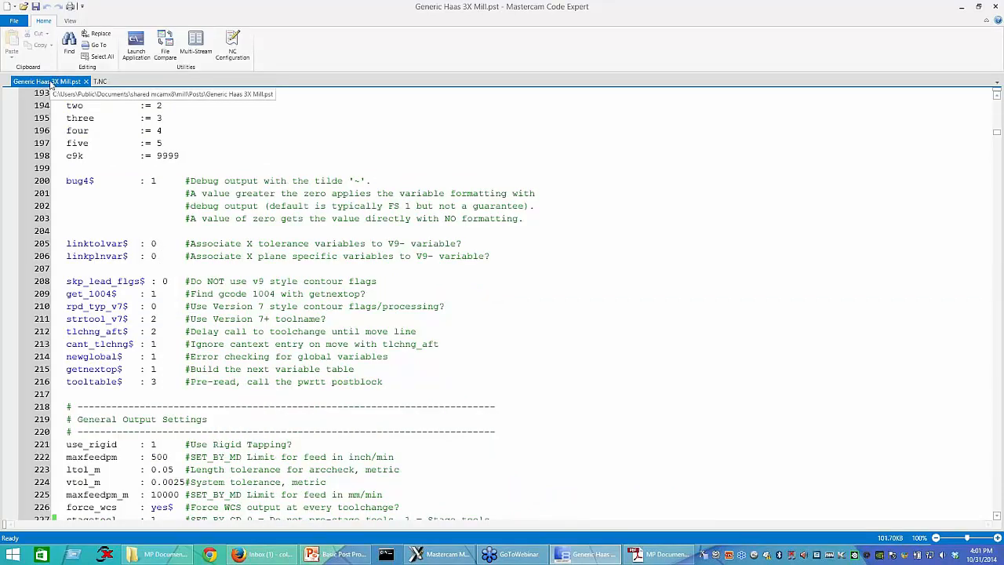
pyautogui.click(963, 8)
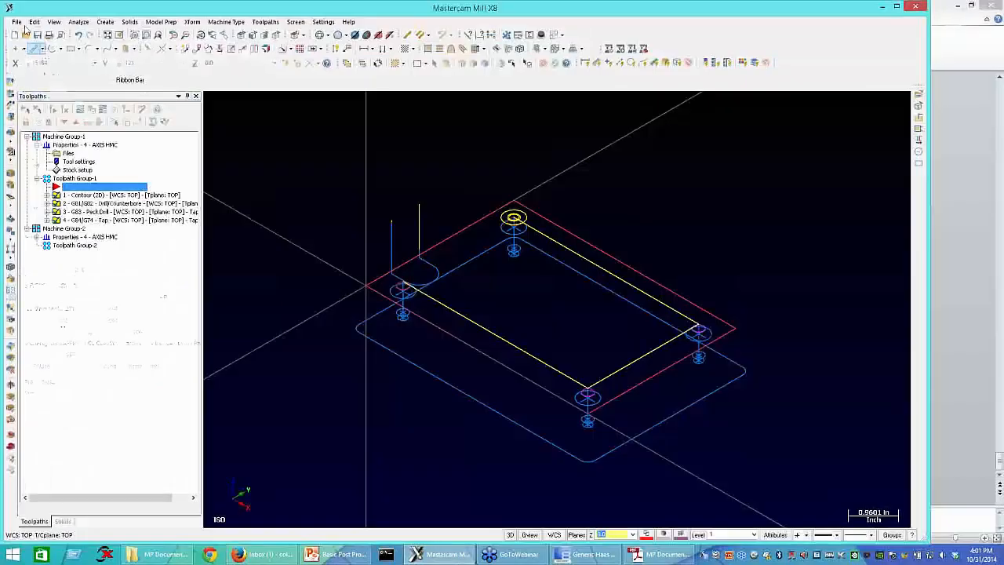
# Step: Switch back to Mastercam and start opening an external file for editing, showing All Files (*.*) in the Posts folder
pyautogui.click(16, 21)
pyautogui.click(55, 76)
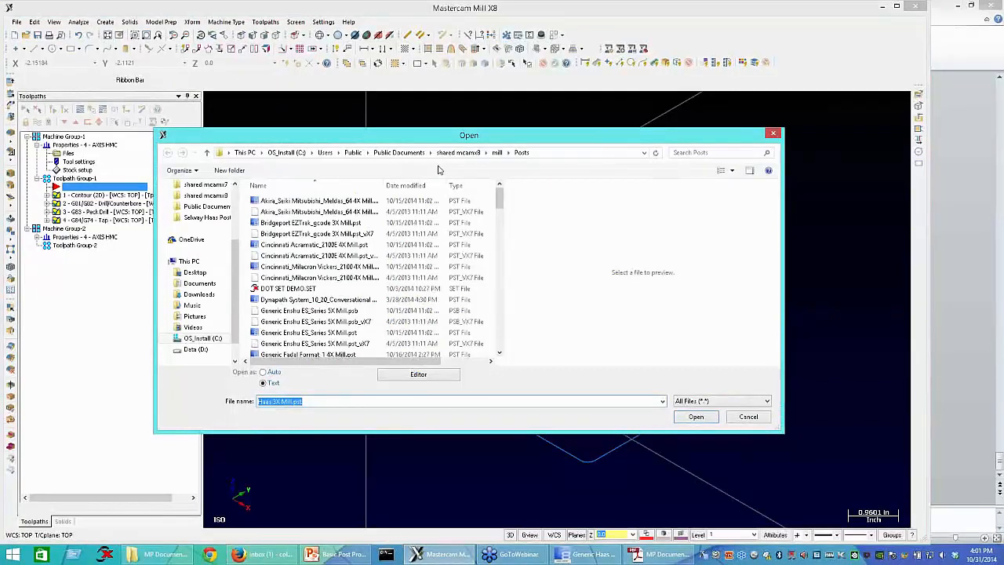
pyautogui.click(727, 401)
pyautogui.click(709, 410)
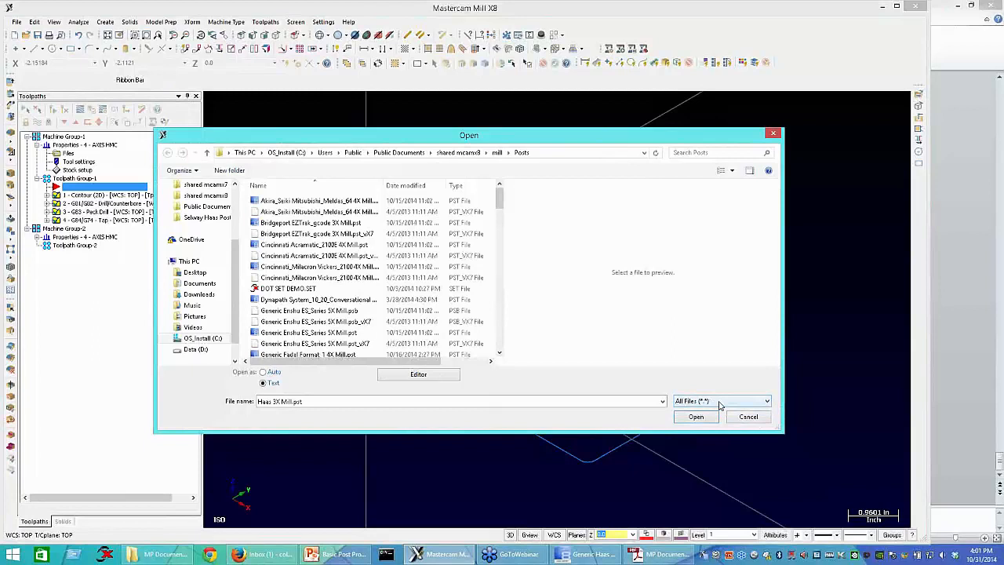
pyautogui.scroll(-1, 486, 274)
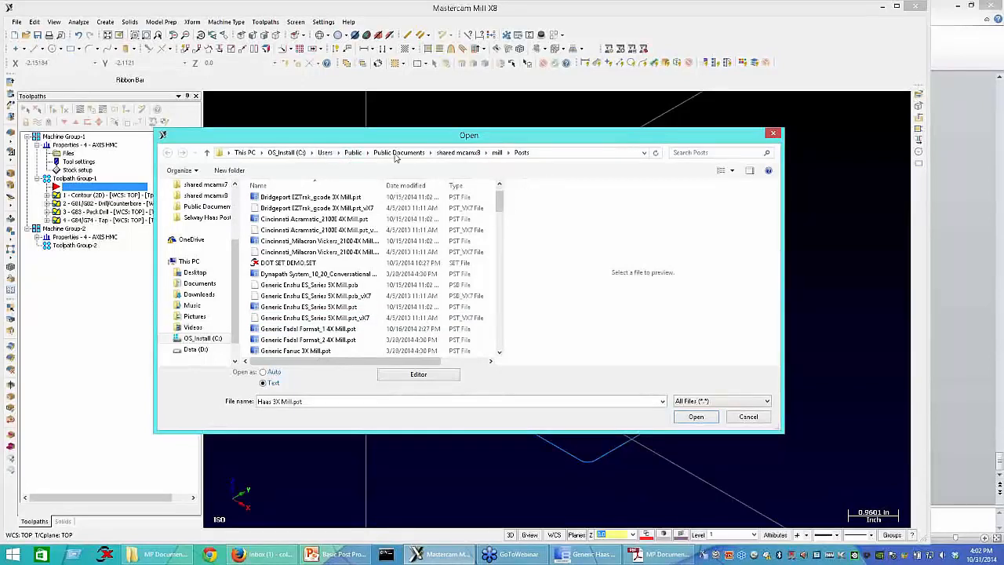
# Step: Browse from the shared mcamx8 folder through mill to its Posts folder
pyautogui.click(453, 153)
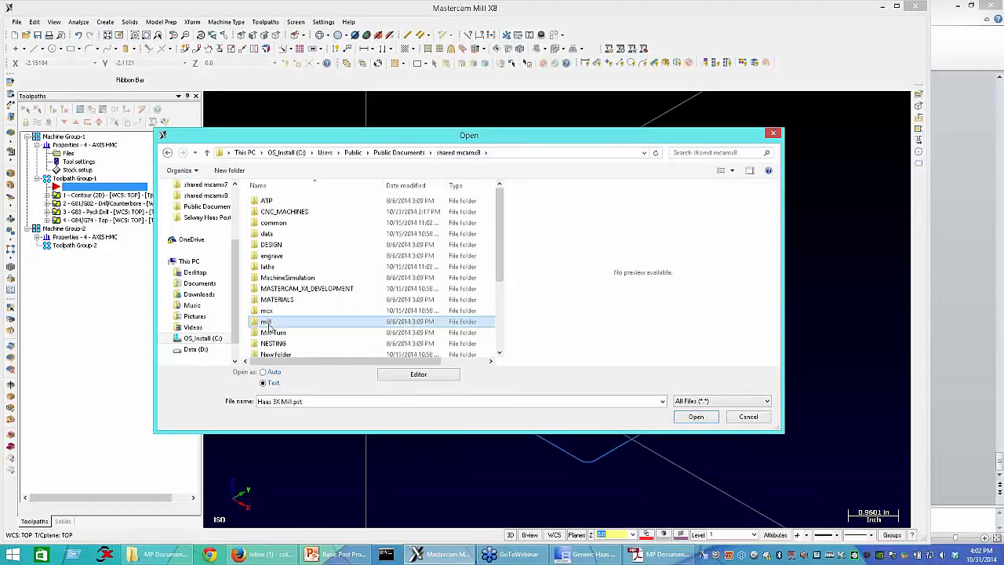
pyautogui.doubleClick(266, 322)
pyautogui.doubleClick(272, 224)
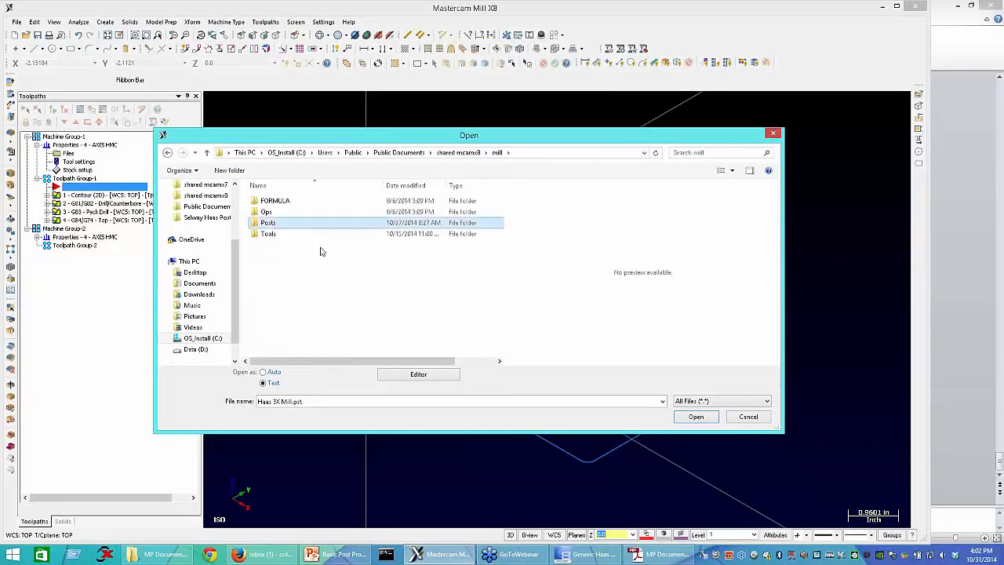
# Step: Open Generic Mazak 4X Mill.pst from the mill Posts folder in the text editor
pyautogui.scroll(-2, 365, 302)
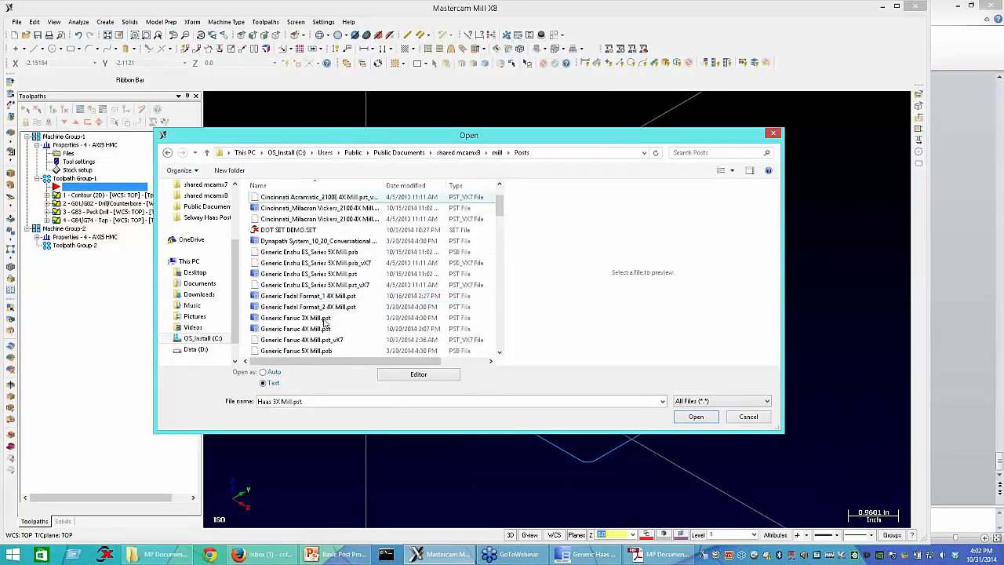
pyautogui.scroll(-3, 338, 320)
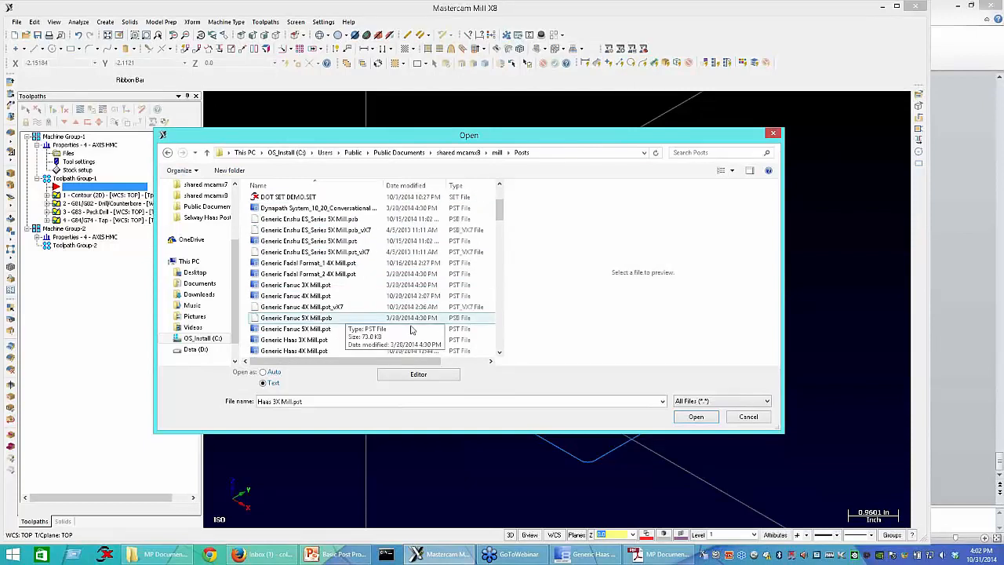
pyautogui.scroll(-1, 338, 318)
pyautogui.scroll(-3, 339, 318)
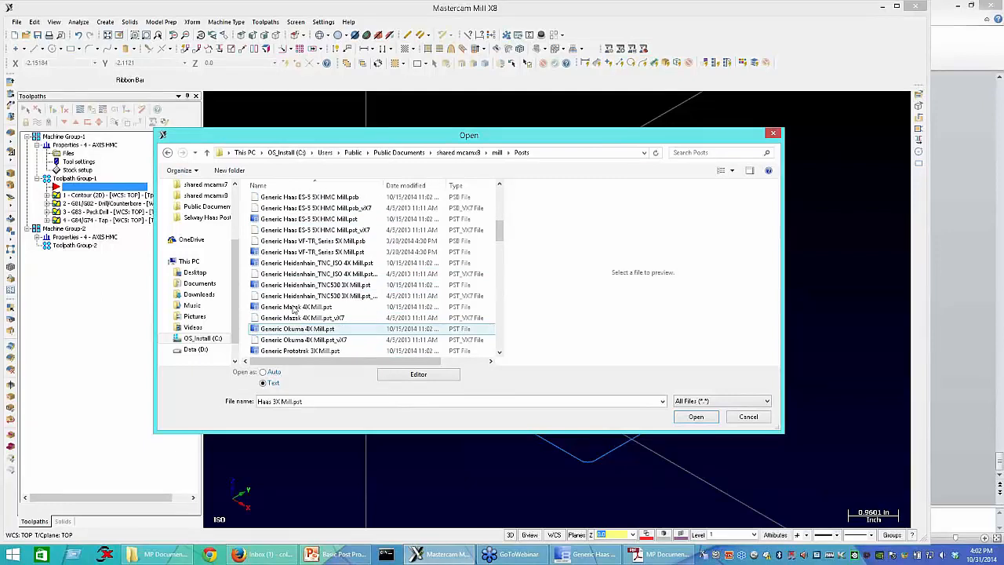
pyautogui.click(293, 307)
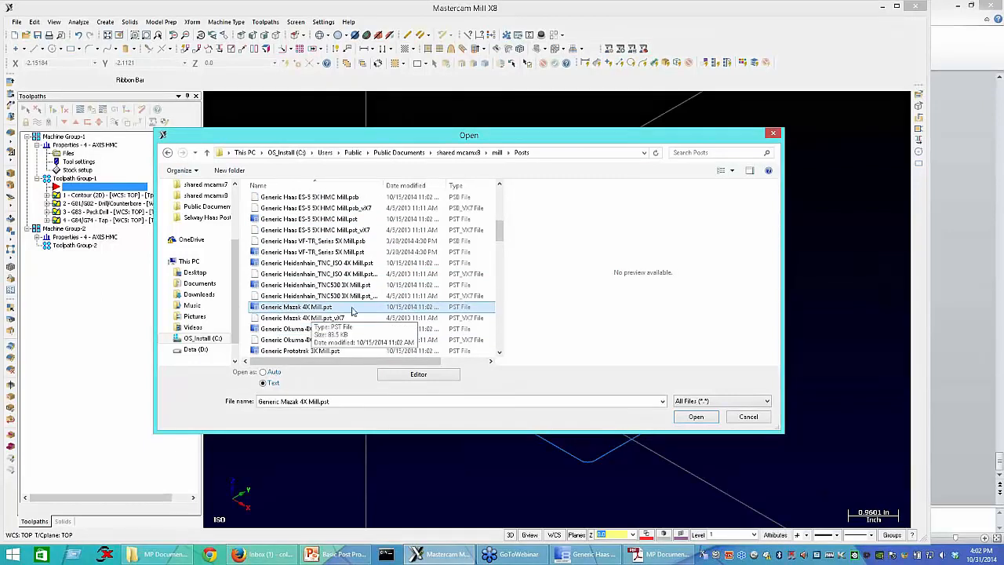
pyautogui.click(701, 417)
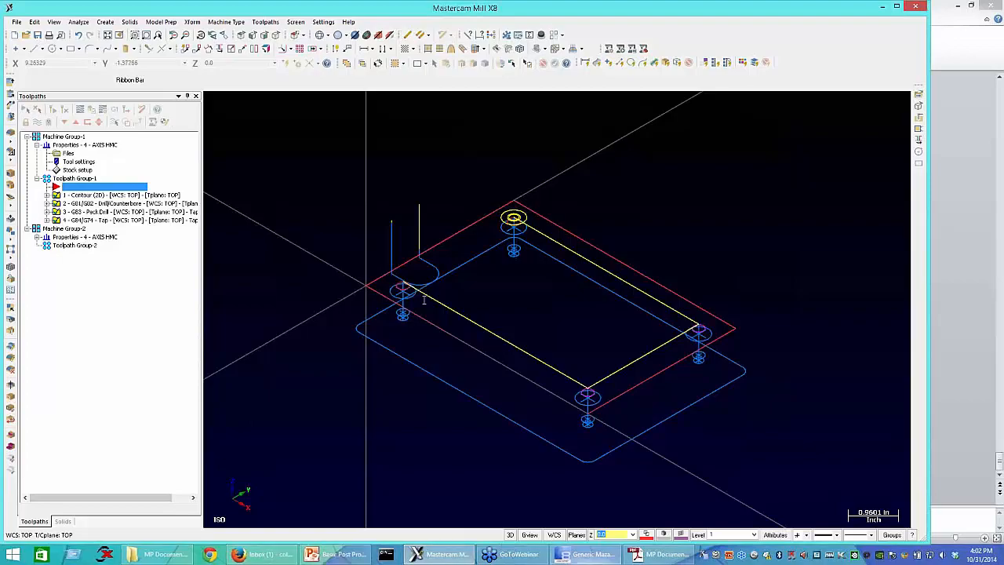
# Step: Examine the header notes, output and rotary settings, and string definitions in Generic Mazak 4X Mill.pst, continuing down to the psof$ block
pyautogui.scroll(-20, 415, 319)
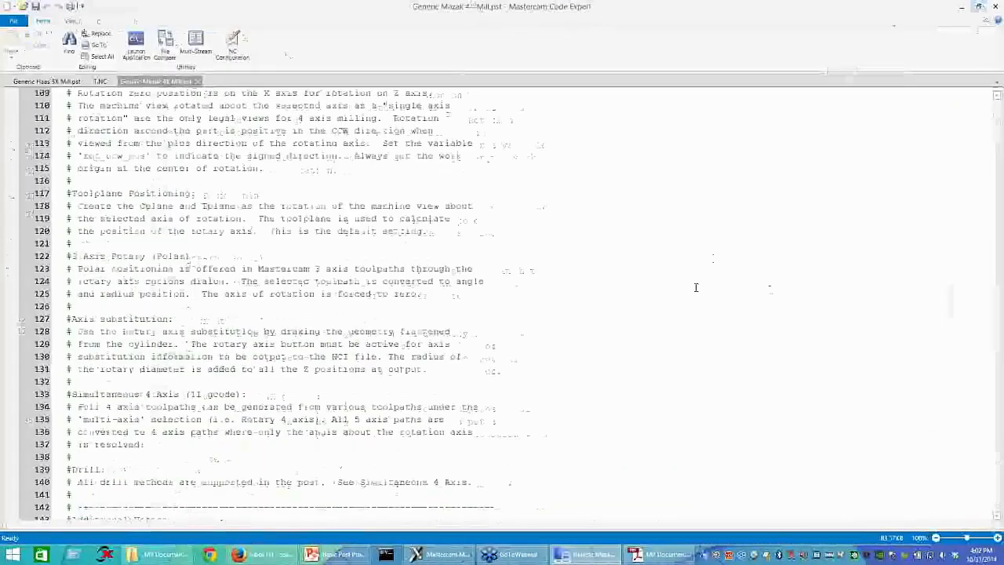
pyautogui.scroll(-14, 357, 362)
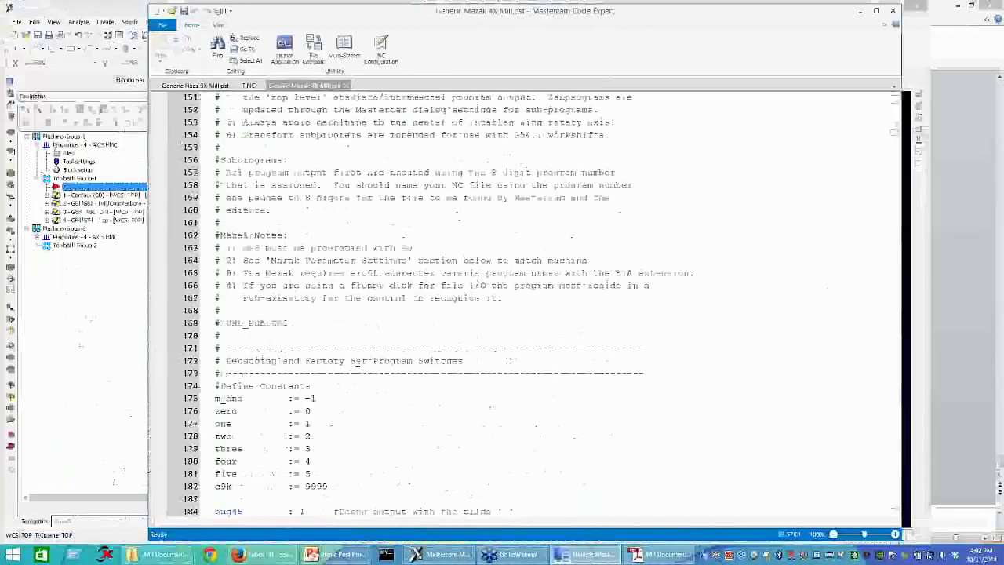
pyautogui.scroll(-10, 357, 363)
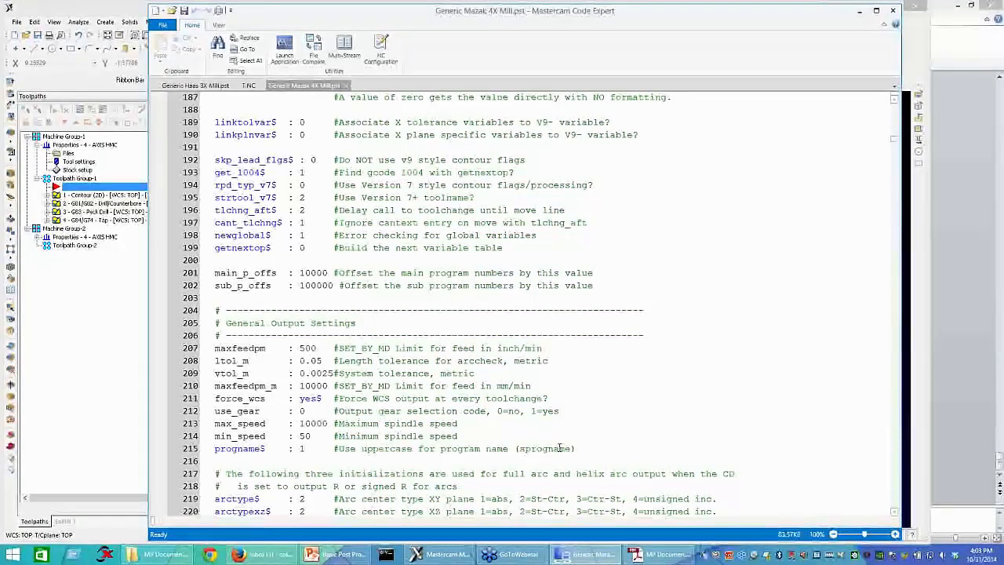
pyautogui.click(594, 423)
pyautogui.scroll(-18, 593, 439)
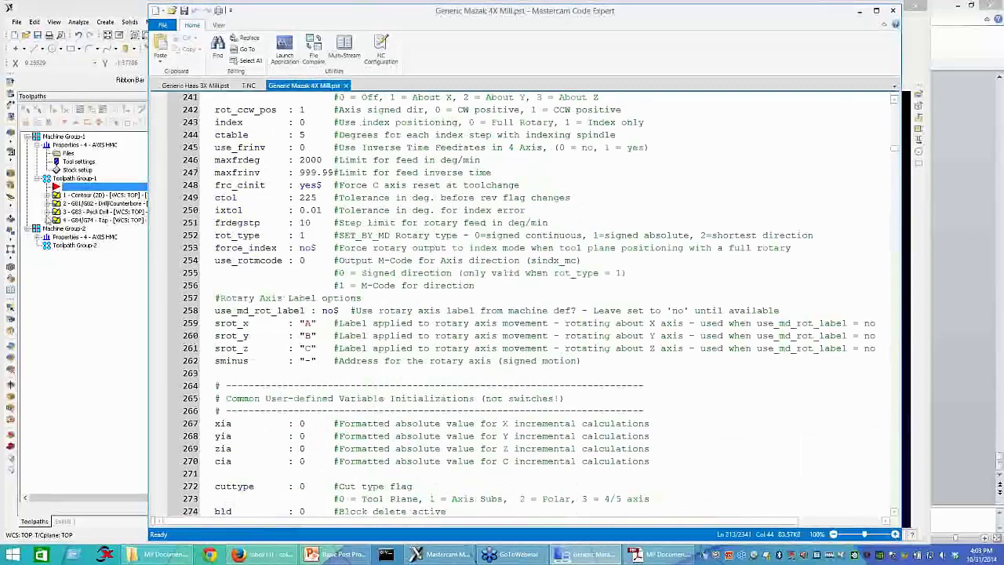
pyautogui.scroll(-20, 413, 359)
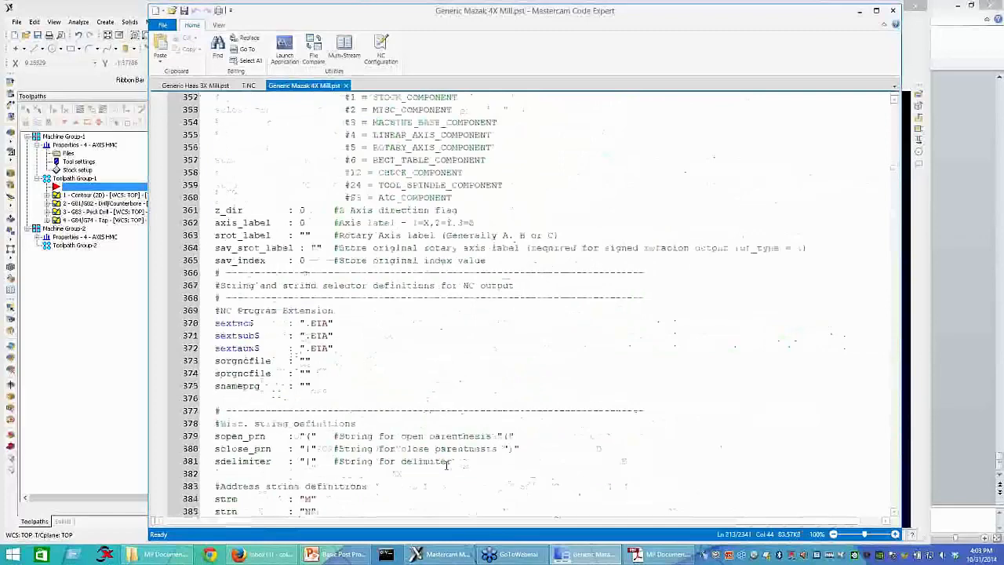
pyautogui.scroll(-20, 353, 357)
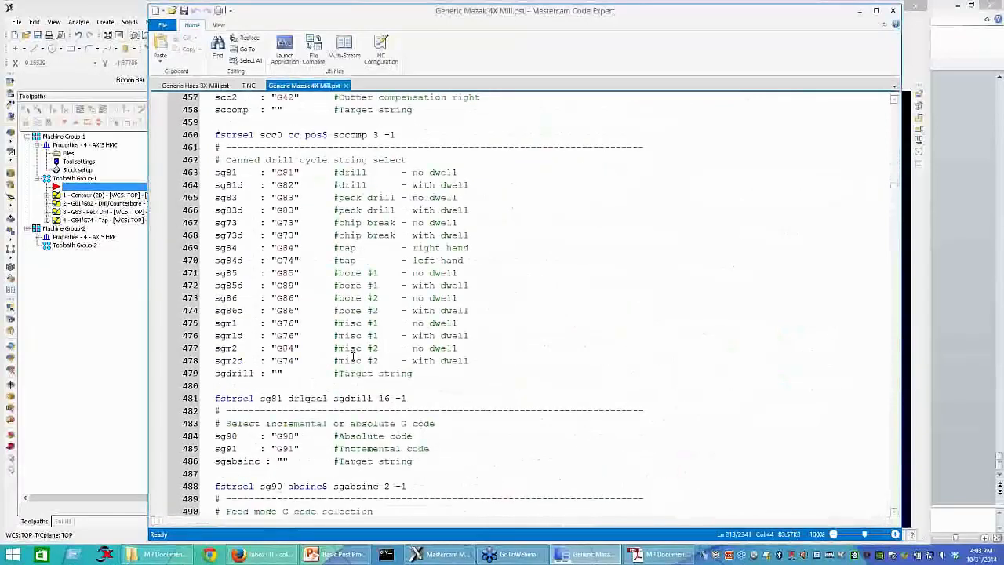
pyautogui.scroll(-7, 353, 357)
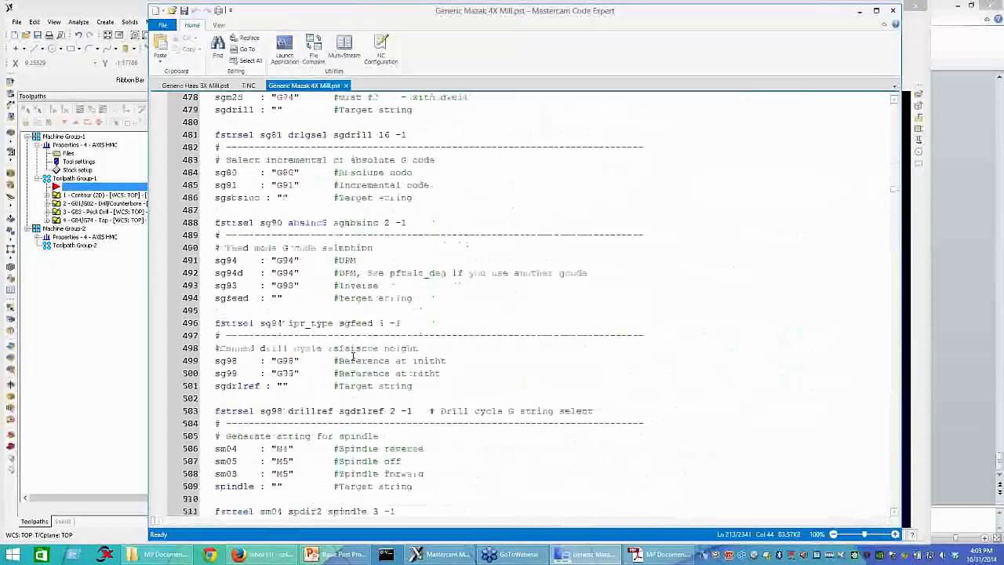
pyautogui.scroll(-20, 302, 398)
pyautogui.scroll(-5, 302, 399)
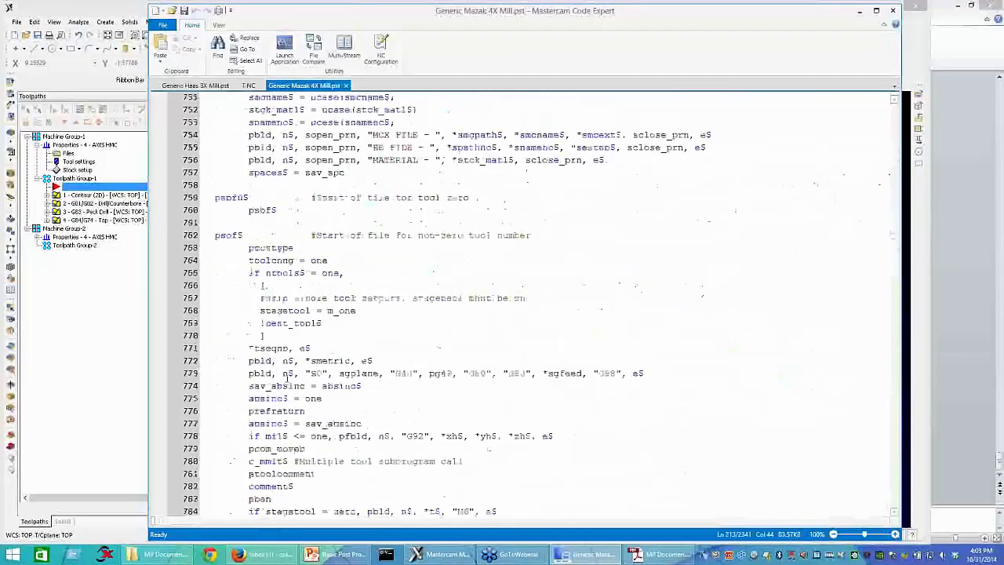
# Step: Highlight the safe-start output line containing G0, G40, G80, G90 and G98 in the psof$ block
pyautogui.click(249, 336)
pyautogui.moveTo(249, 335); pyautogui.dragTo(644, 338)
pyautogui.hotkey('ctrl', 'c')
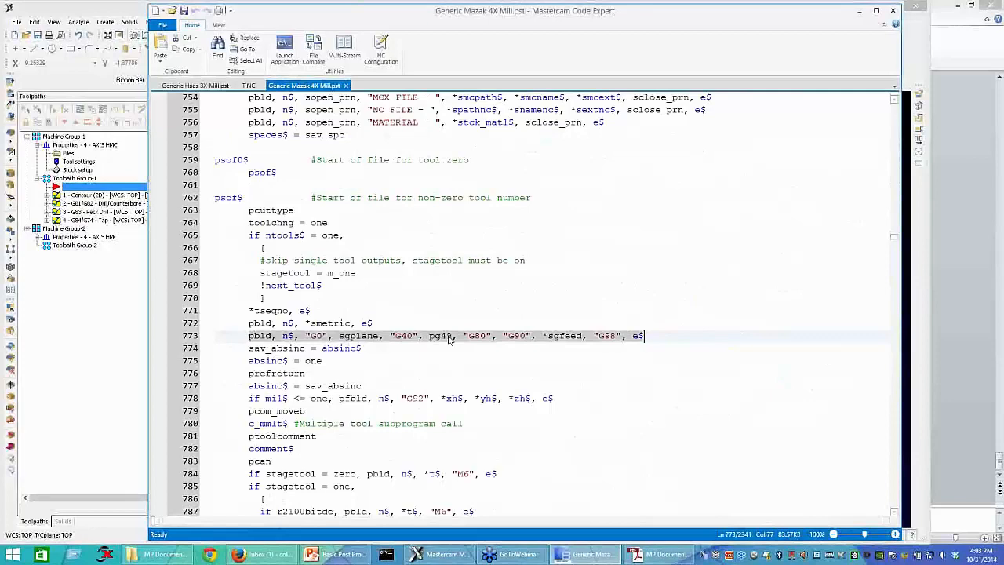
pyautogui.rightClick(449, 339)
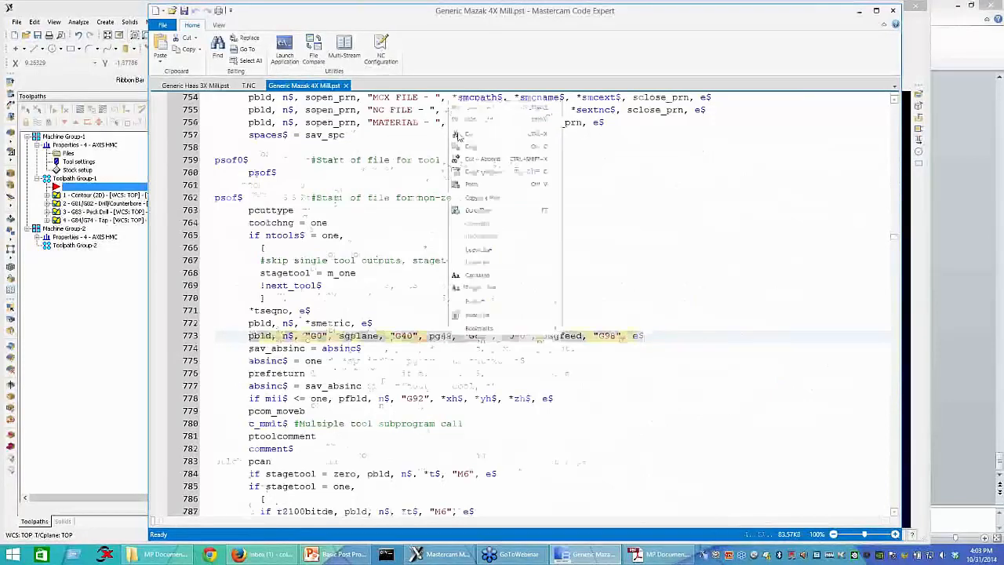
pyautogui.click(465, 140)
# Step: Locate the ptlchg$ tool change block in the Mazak post and highlight its label and the beginning of its G0 output line
pyautogui.scroll(-6, 253, 431)
pyautogui.scroll(-5, 253, 430)
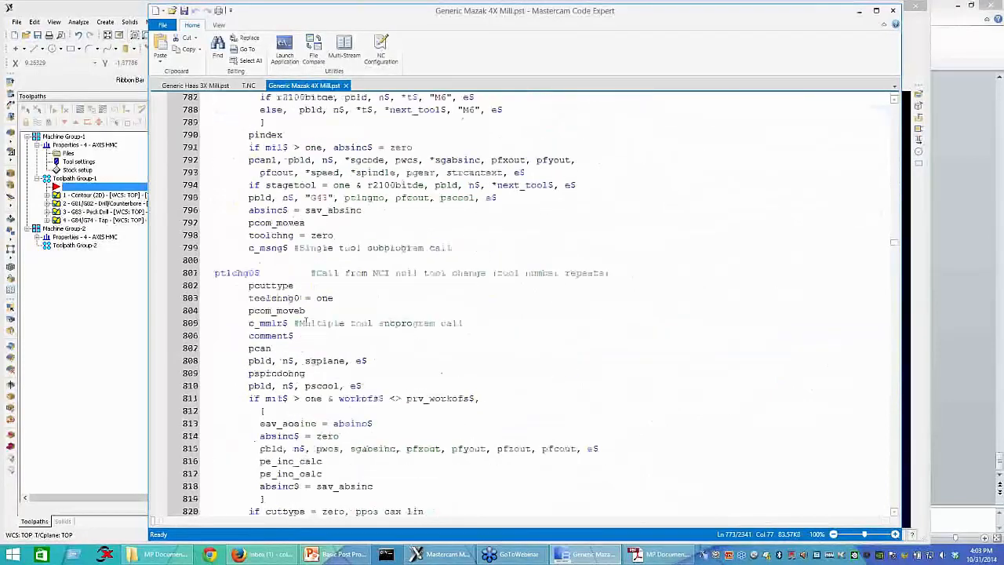
pyautogui.scroll(-5, 302, 335)
pyautogui.doubleClick(234, 347)
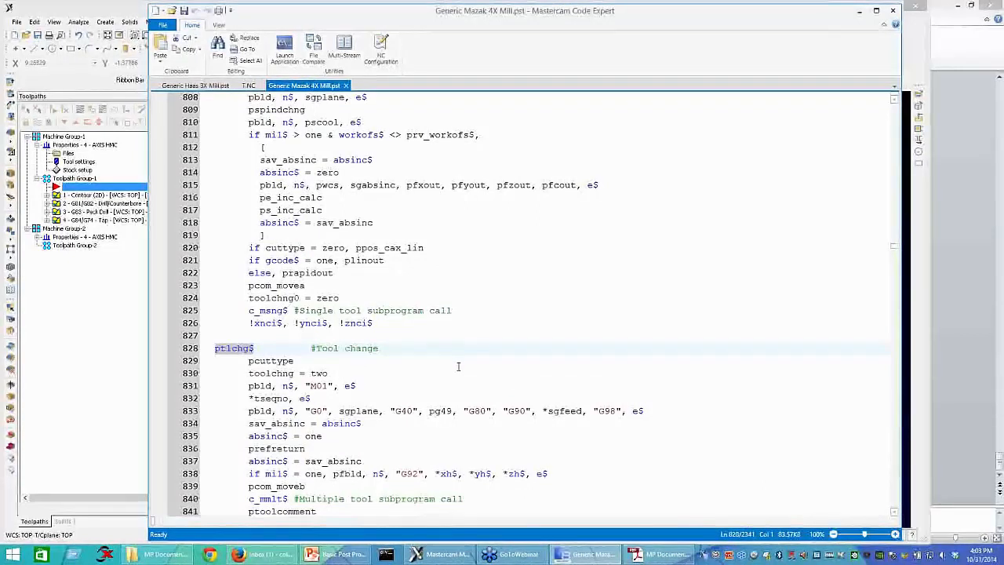
pyautogui.scroll(-1, 458, 366)
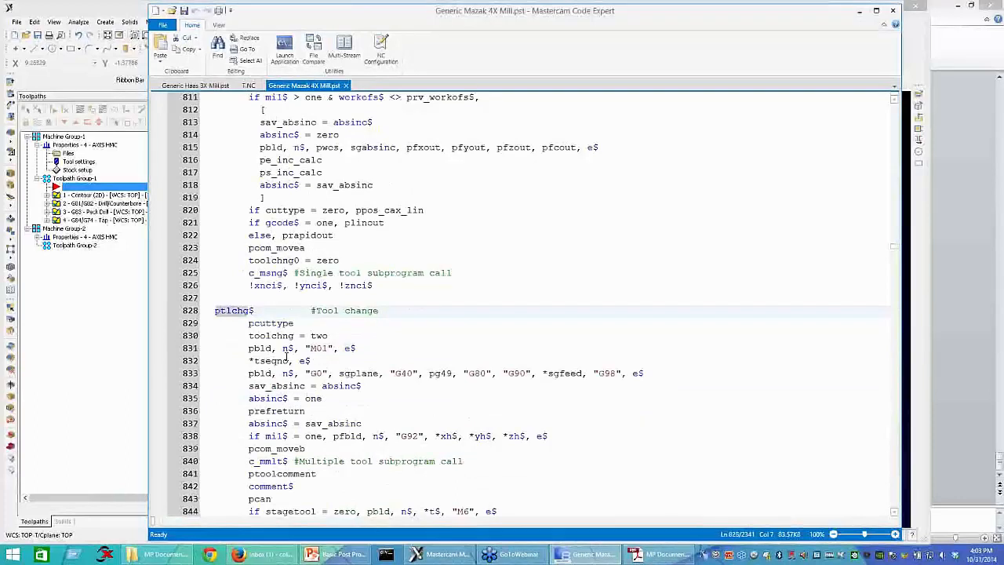
pyautogui.moveTo(248, 374); pyautogui.dragTo(319, 373)
pyautogui.click(564, 247)
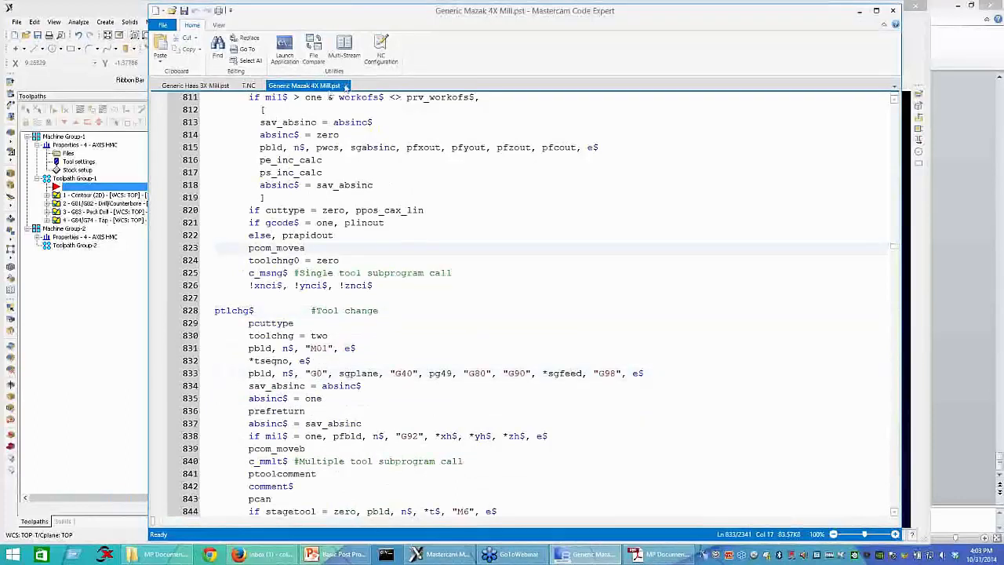
# Step: Close Generic Mazak 4X Mill.pst and locate the psof$ start-of-file block in Generic Haas 3X Mill.pst
pyautogui.click(345, 85)
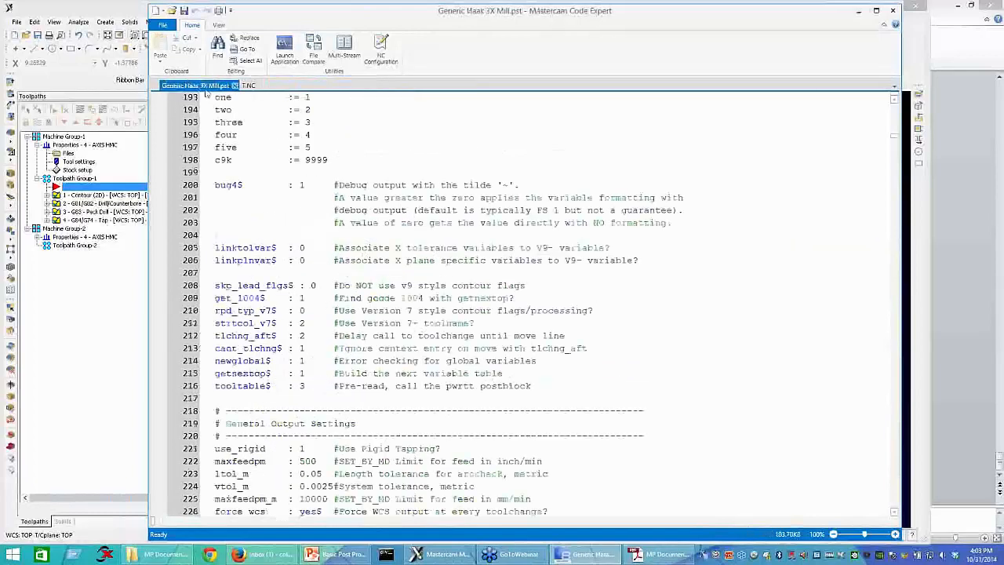
pyautogui.scroll(-18, 533, 400)
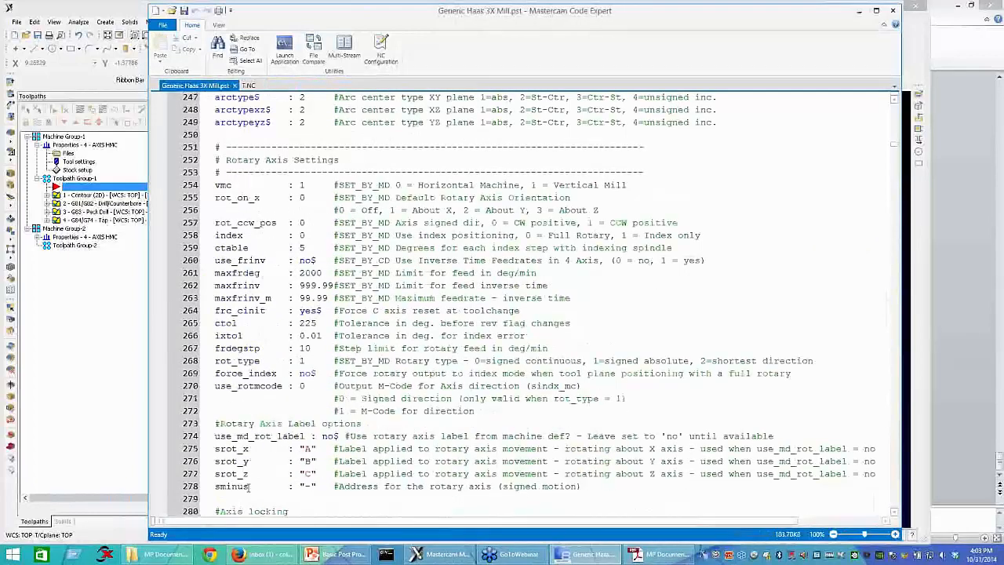
pyautogui.scroll(-10, 250, 487)
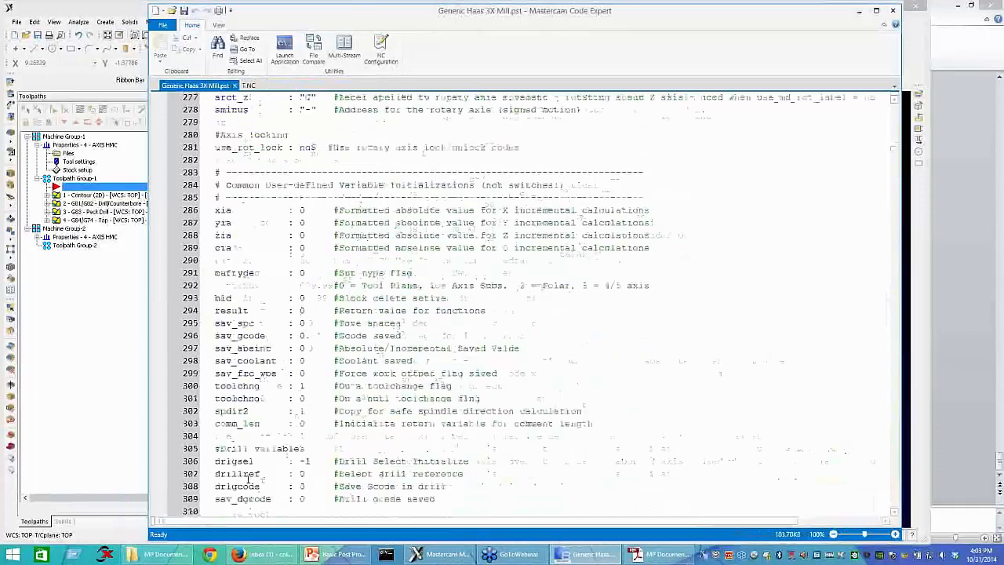
pyautogui.scroll(-20, 239, 429)
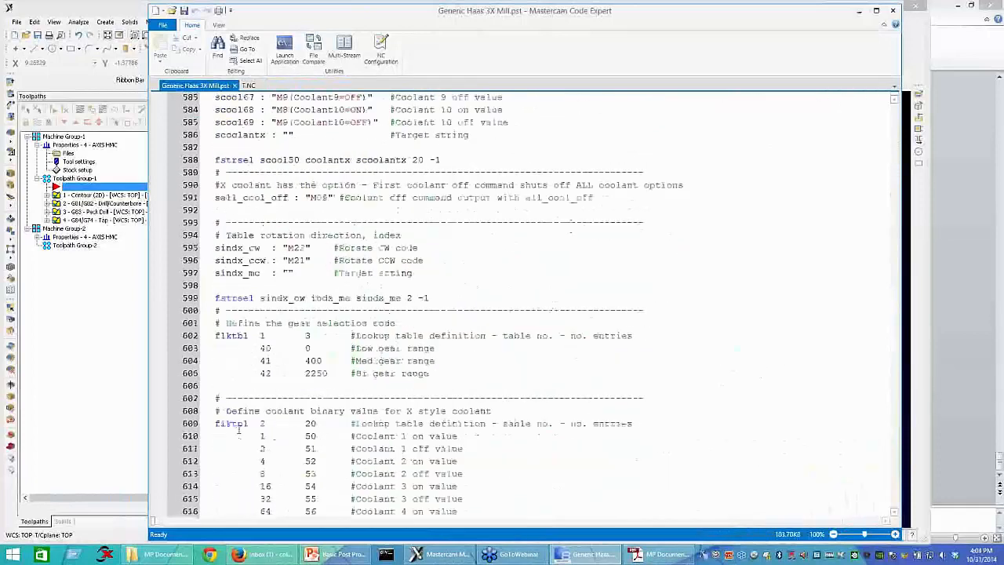
pyautogui.scroll(-20, 239, 429)
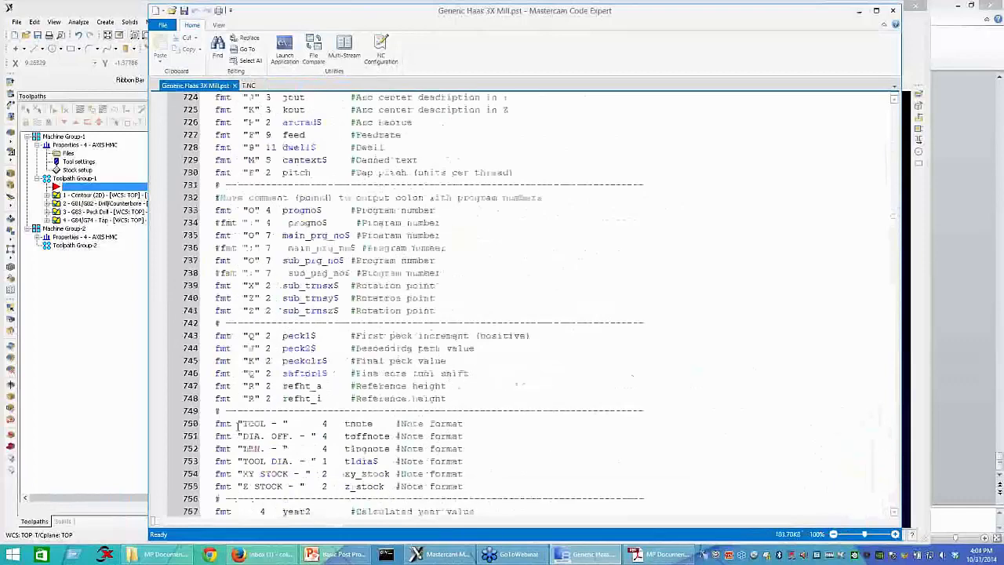
pyautogui.scroll(-20, 239, 429)
pyautogui.scroll(-11, 230, 416)
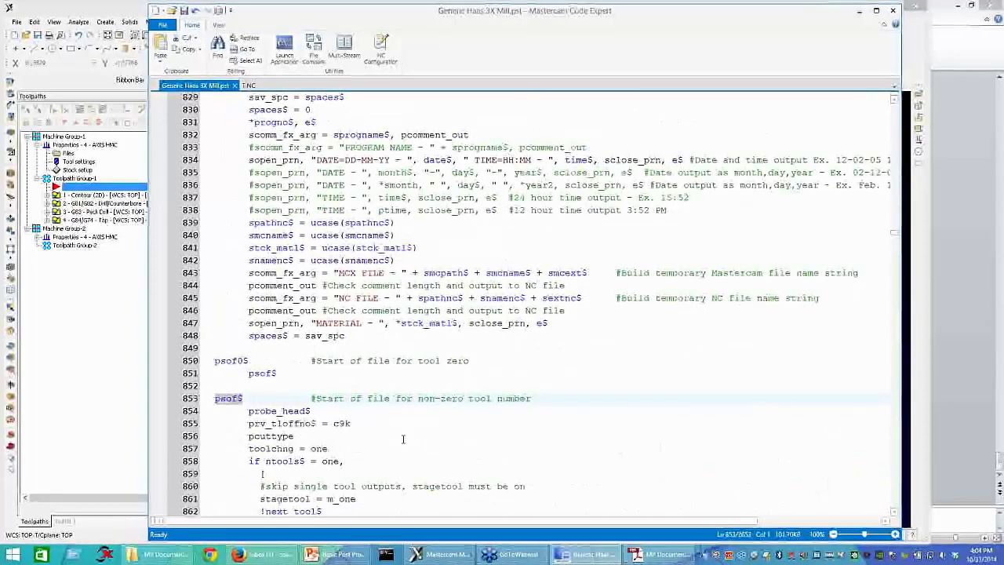
# Step: Locate and highlight the ptlchg$ label in the Haas post, and examine the output lines of its tool change block
pyautogui.scroll(-4, 403, 440)
pyautogui.scroll(-18, 348, 402)
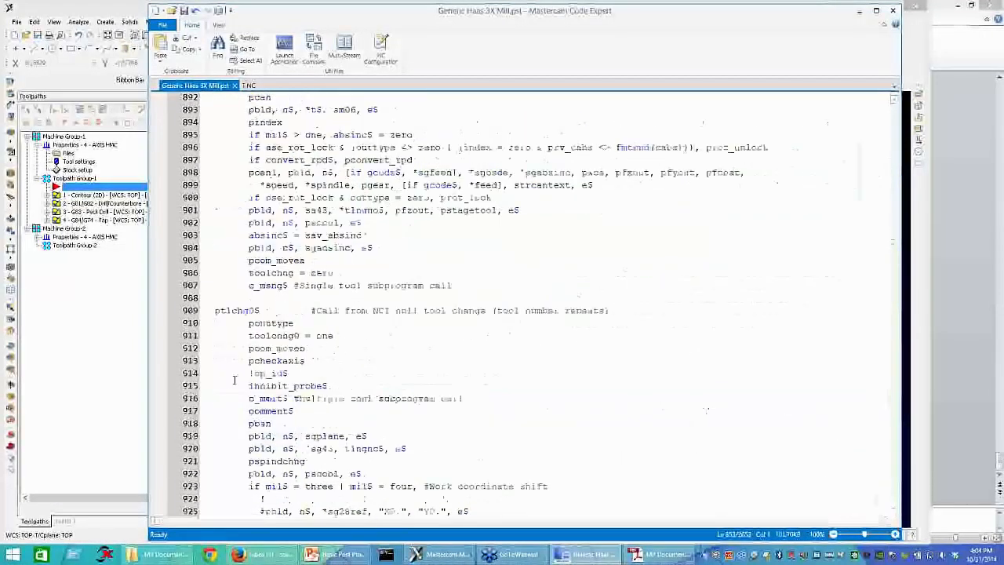
pyautogui.scroll(-9, 262, 415)
pyautogui.scroll(-2, 261, 416)
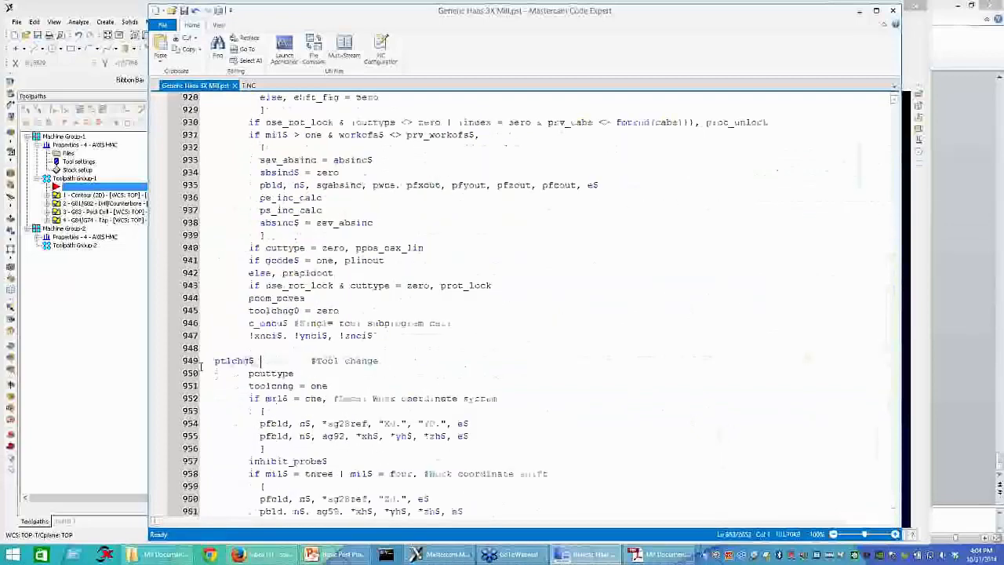
pyautogui.doubleClick(229, 361)
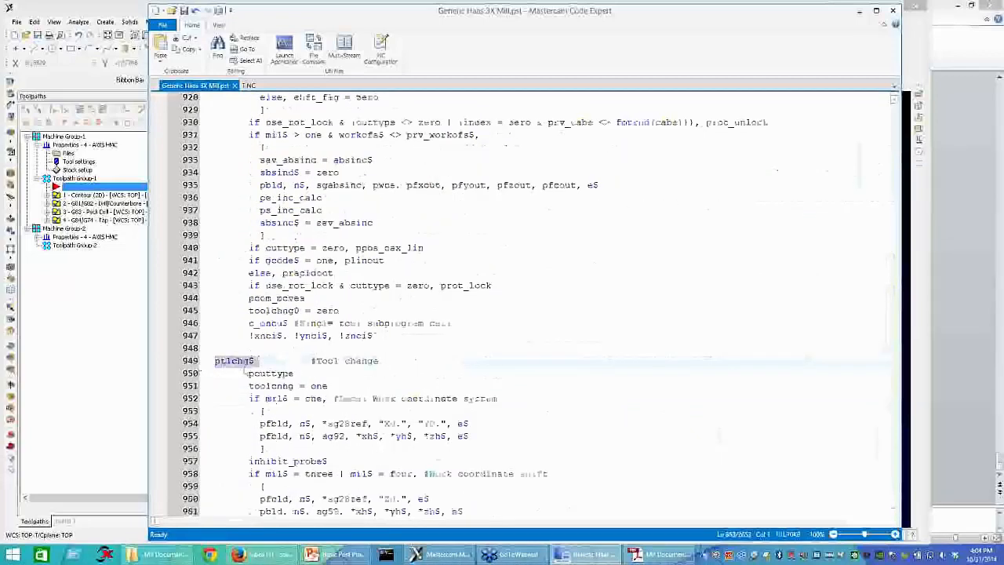
pyautogui.scroll(-2, 393, 486)
pyautogui.scroll(-3, 392, 487)
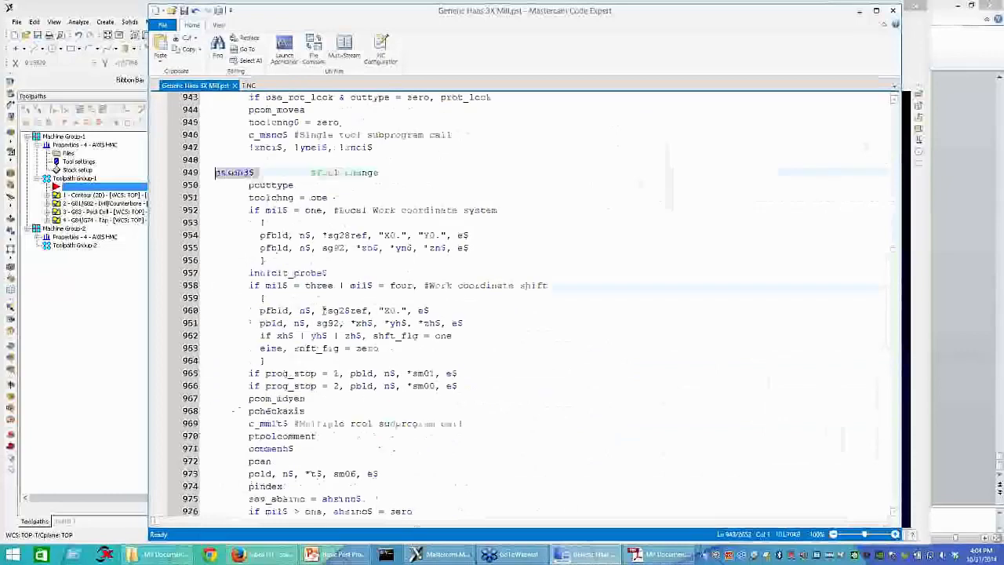
pyautogui.scroll(-3, 274, 358)
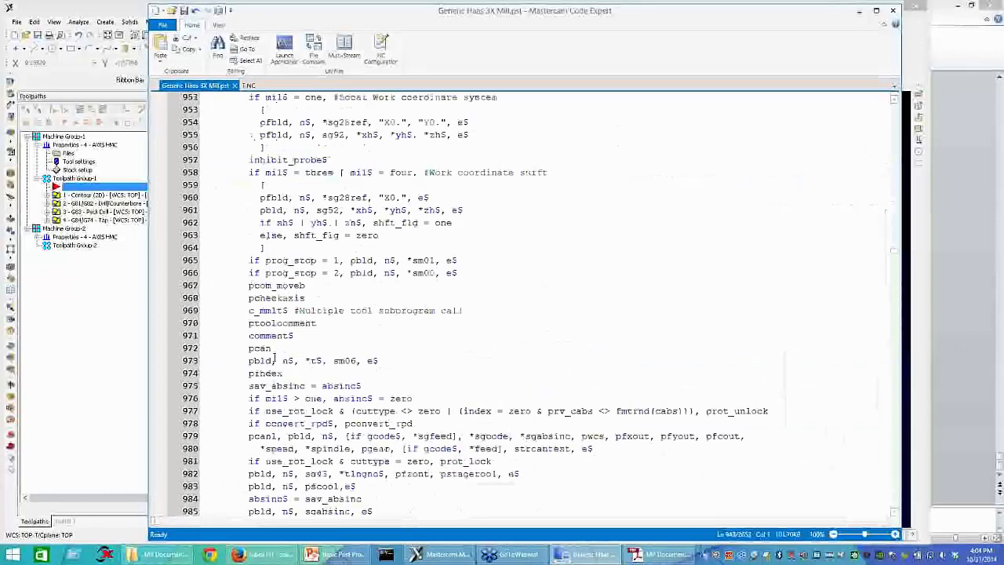
# Step: Paste the copied safe-start output line on a new line below pcan in the Haas post's tool change block
pyautogui.click(297, 350)
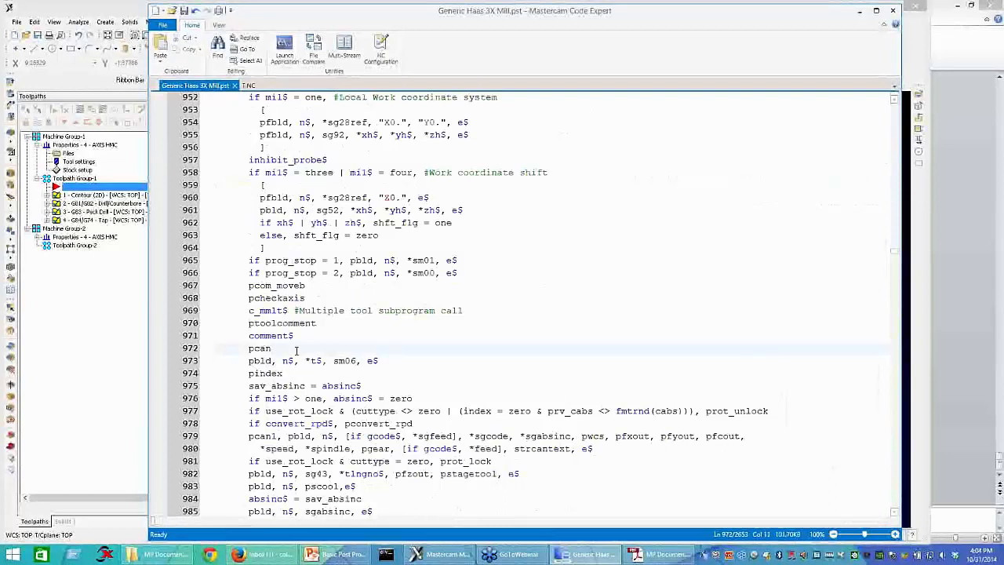
pyautogui.press('Return')
pyautogui.hotkey('ctrl', 'v')
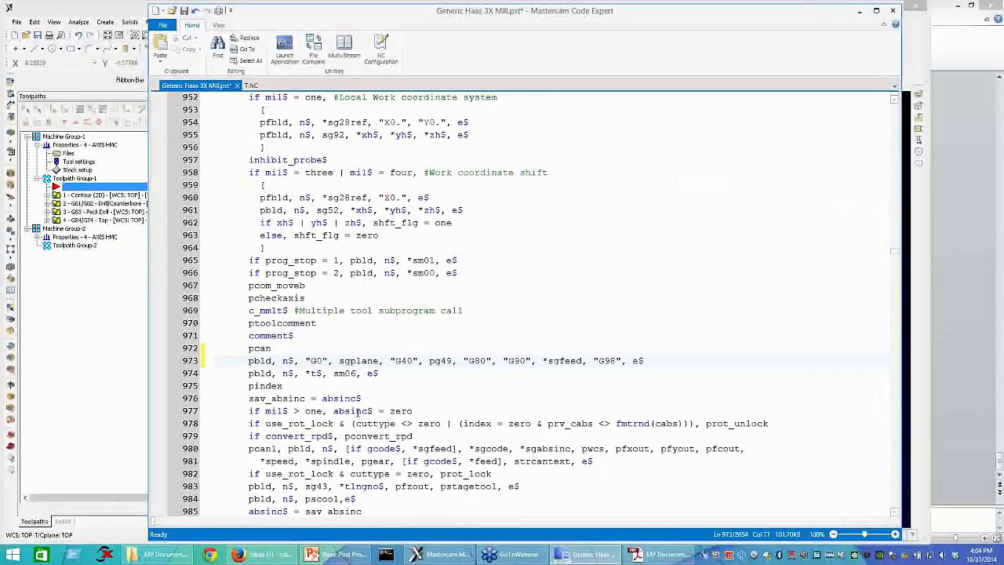
# Step: Force output of sgplane in the pasted line by prefixing it with an asterisk, and save the post
pyautogui.click(337, 363)
pyautogui.write('8')
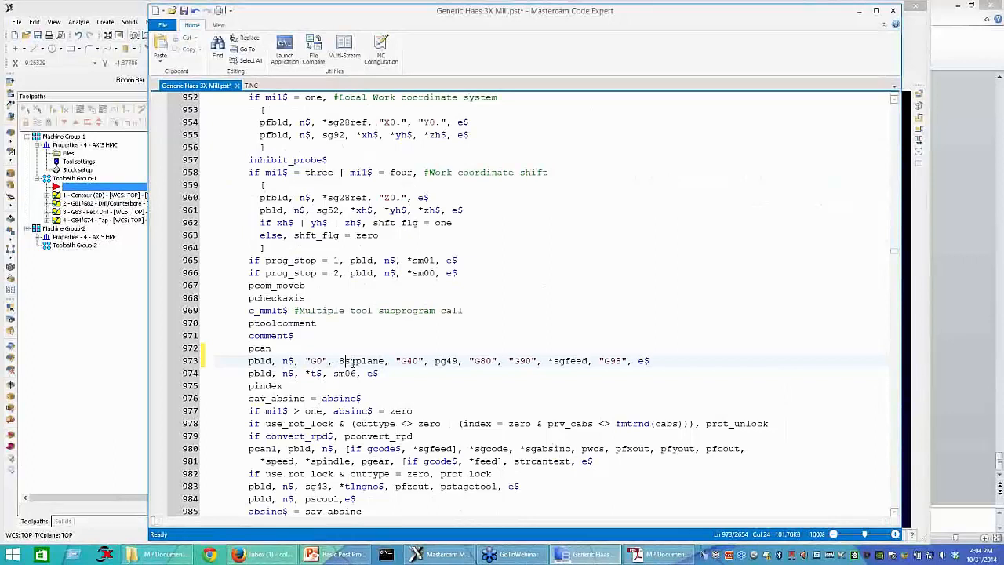
pyautogui.press('BackSpace')
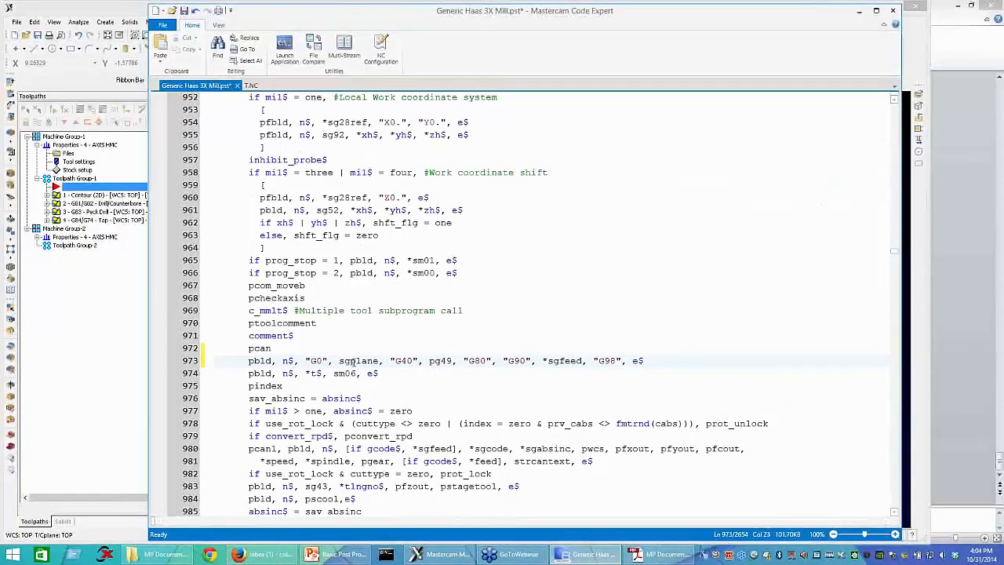
pyautogui.write('*')
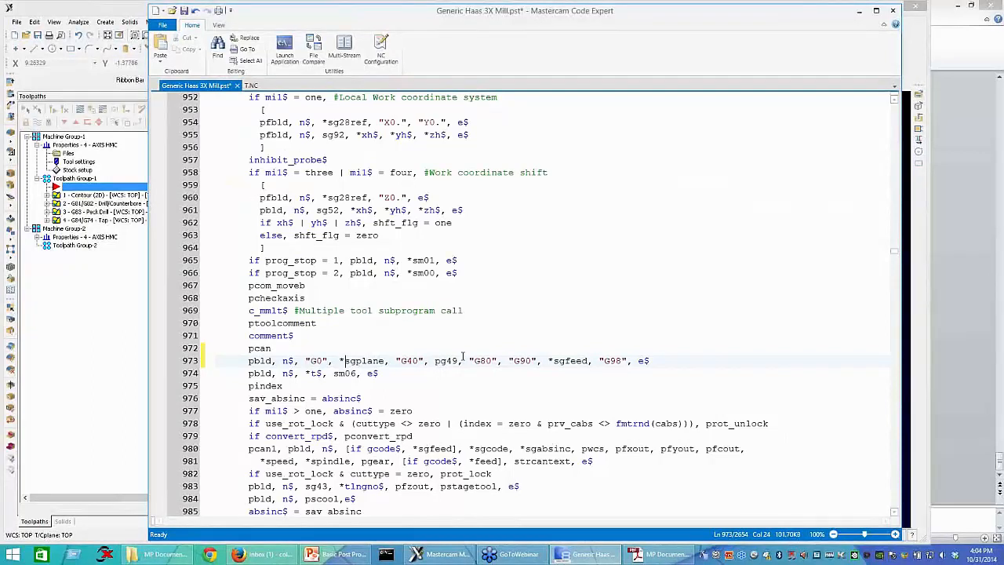
pyautogui.doubleClick(570, 361)
pyautogui.click(470, 388)
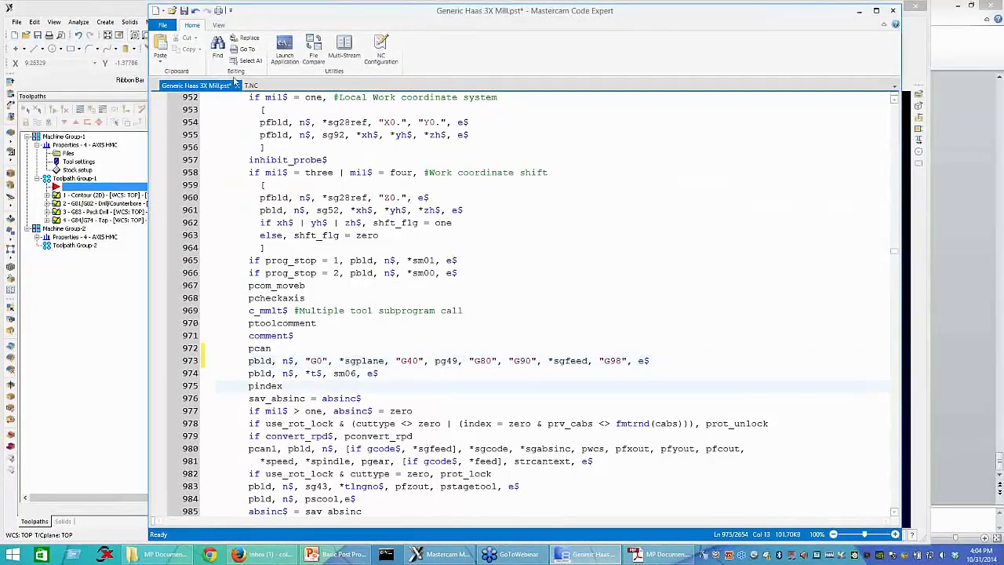
pyautogui.click(182, 11)
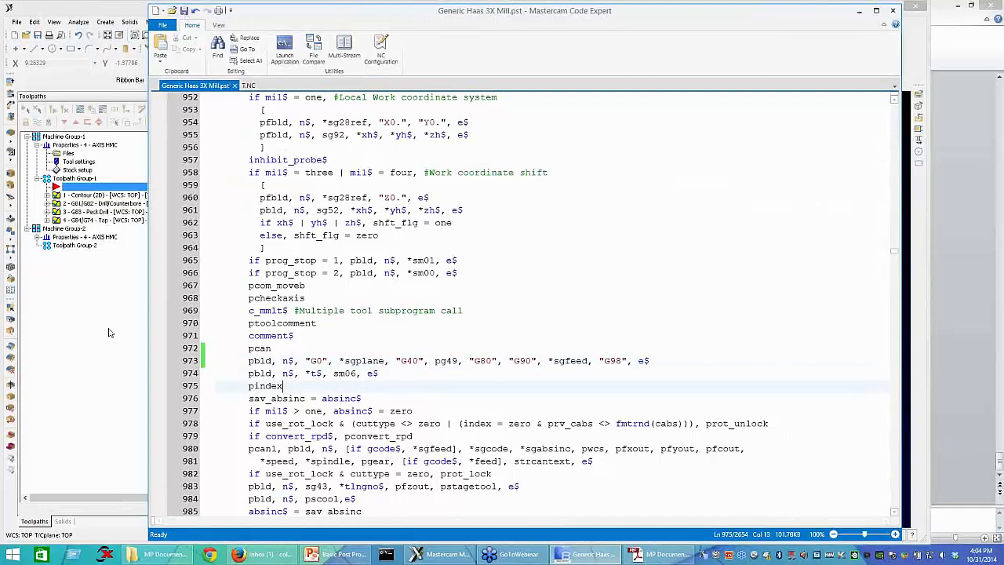
# Step: Post the toolpaths in Mastercam, overwriting the existing NC file, and review the tool change lines in T.NC
pyautogui.click(109, 333)
pyautogui.click(115, 110)
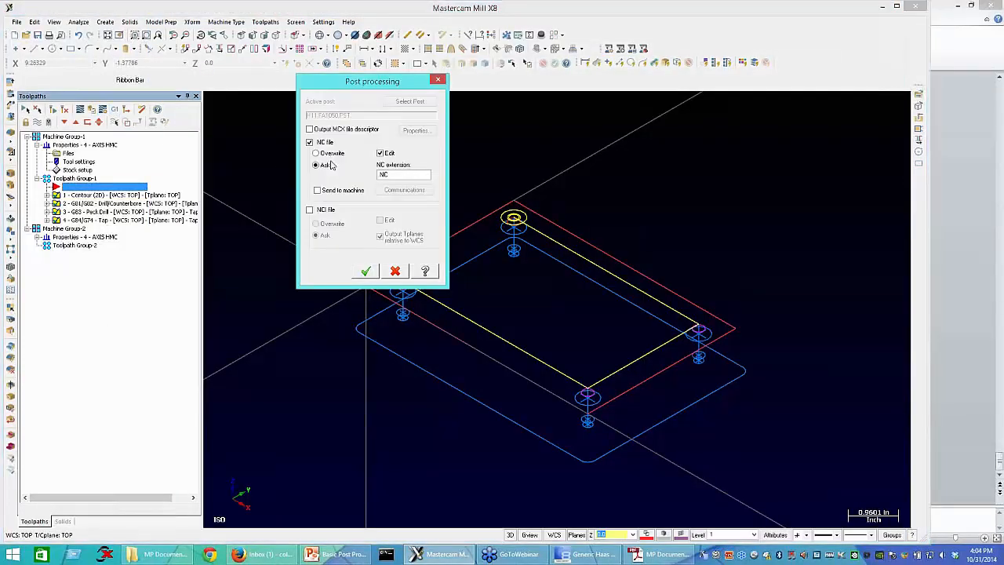
pyautogui.click(317, 153)
pyautogui.click(367, 270)
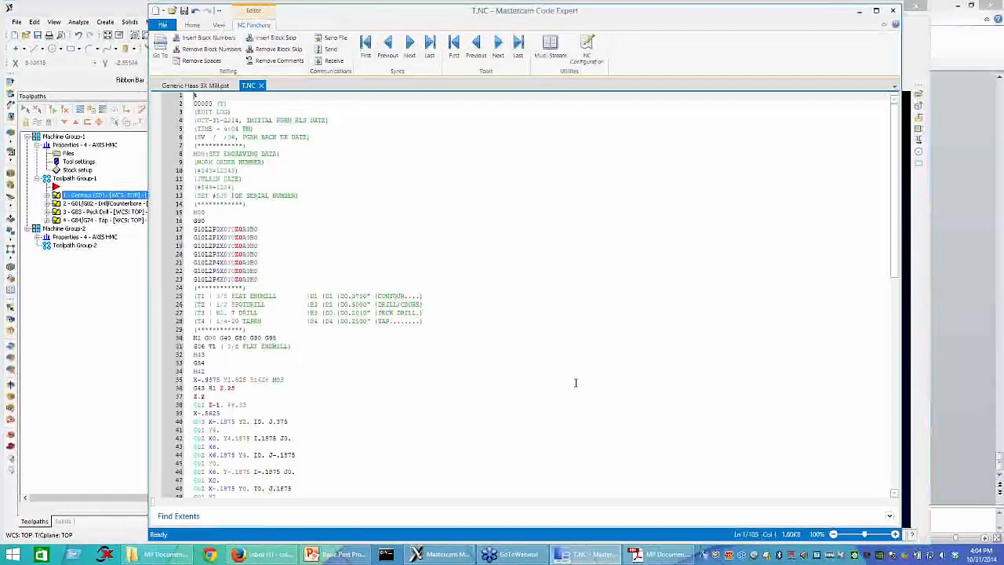
pyautogui.keyDown('ctrl'); pyautogui.scroll(4, 575, 382); pyautogui.keyUp('ctrl')
pyautogui.scroll(-15, 576, 383)
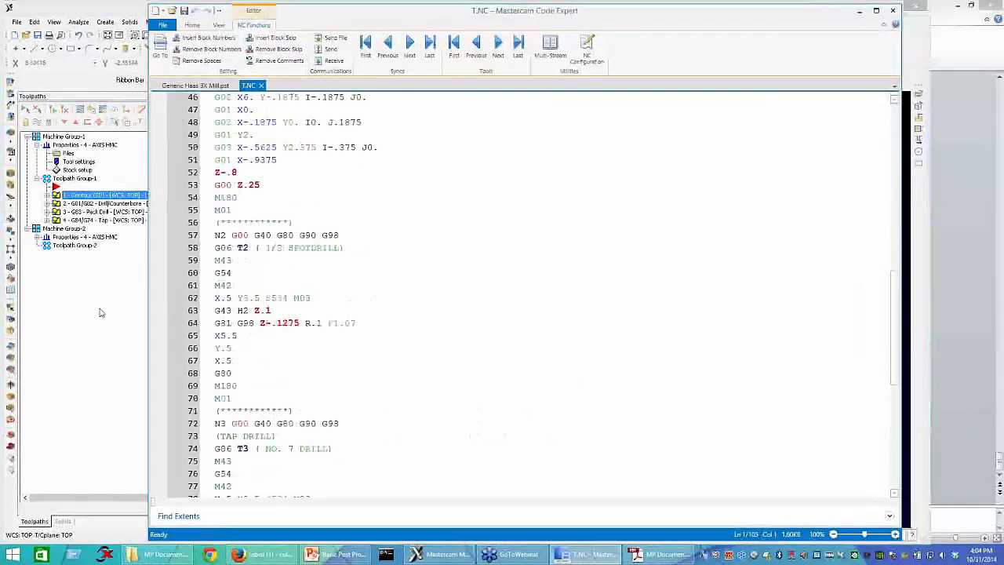
# Step: Replace Machine Group-1's machine definition with GENERIC HAAS 3X MILL.MMD-8 and accept the group properties
pyautogui.click(52, 249)
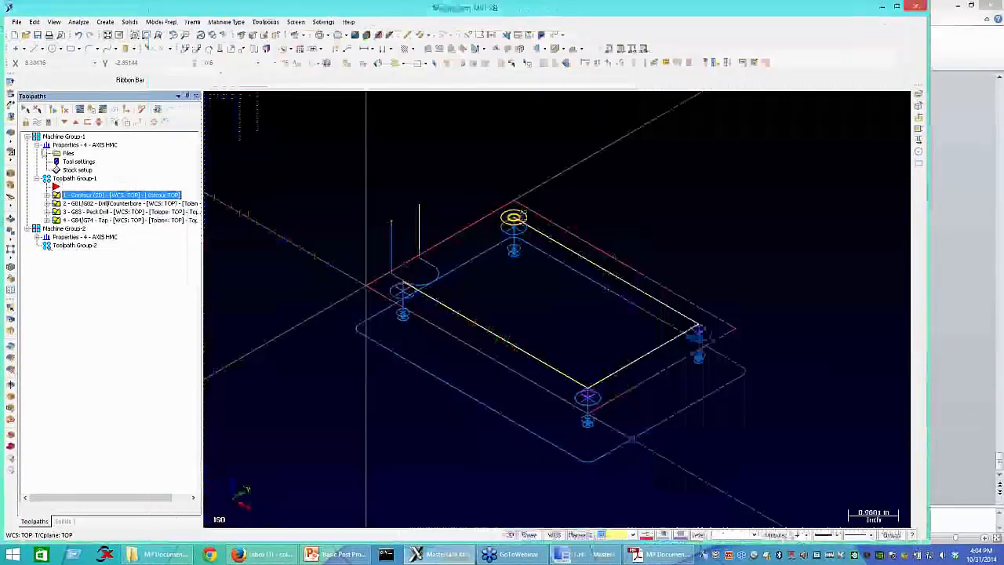
pyautogui.click(85, 145)
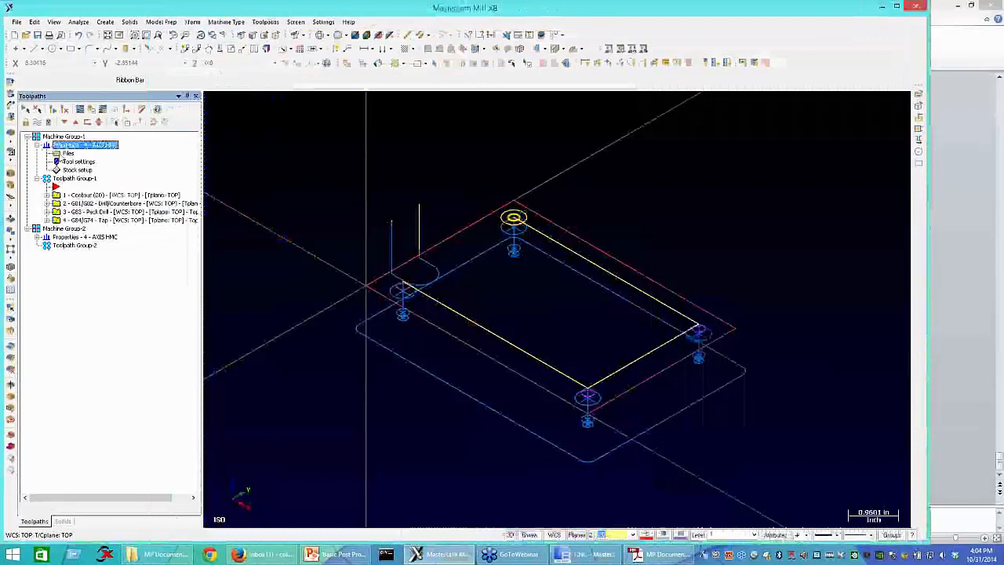
pyautogui.click(314, 162)
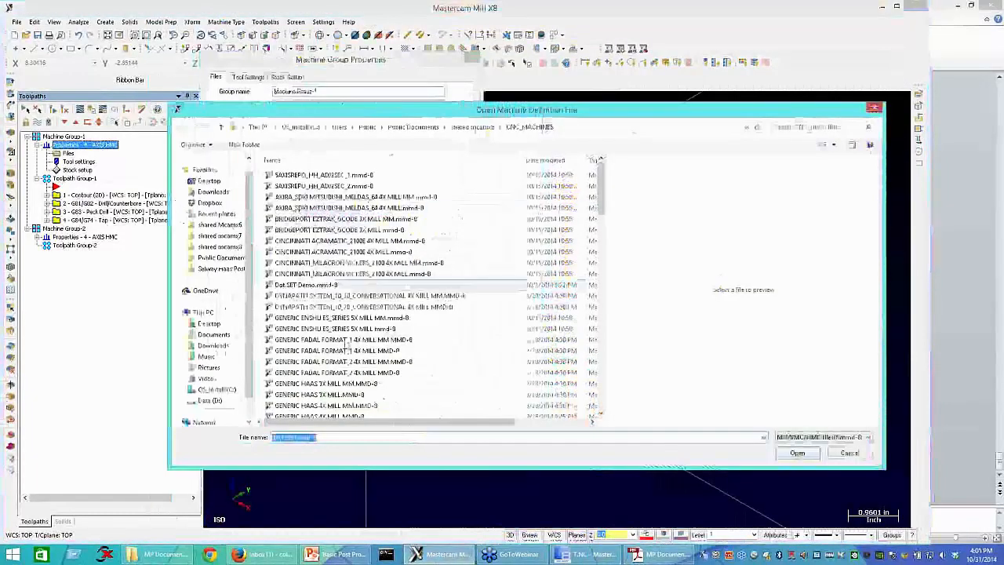
pyautogui.scroll(-4, 329, 314)
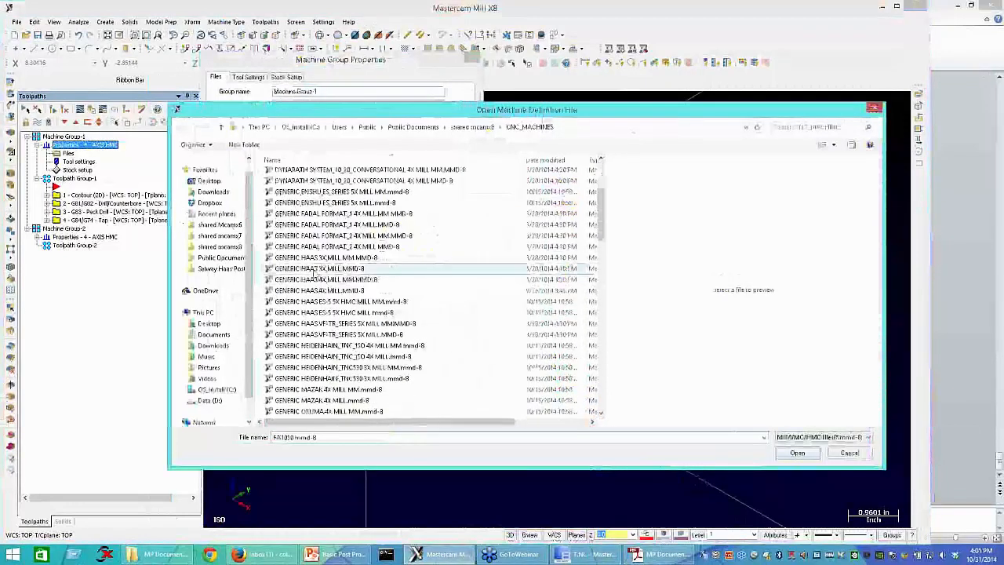
pyautogui.doubleClick(314, 269)
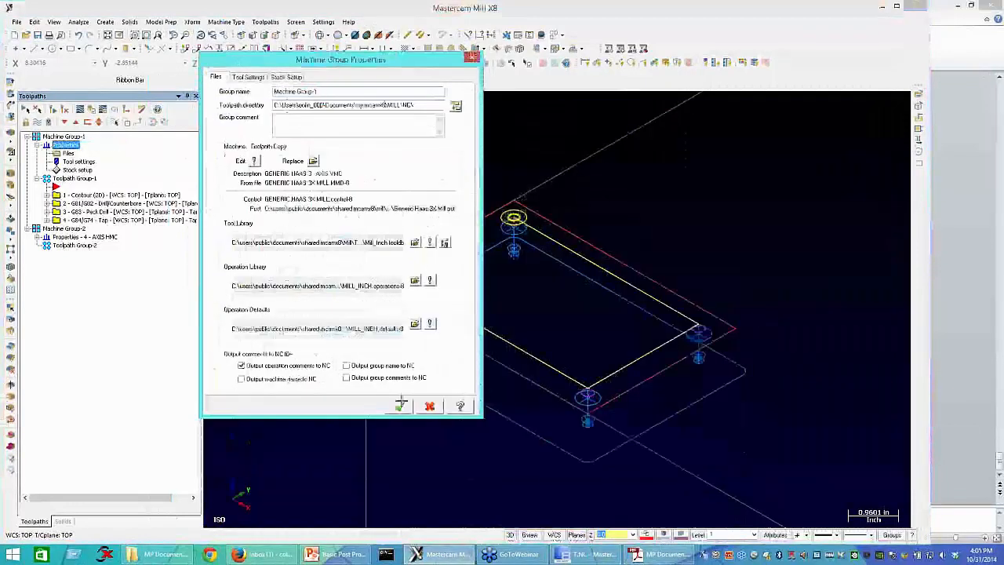
pyautogui.click(401, 405)
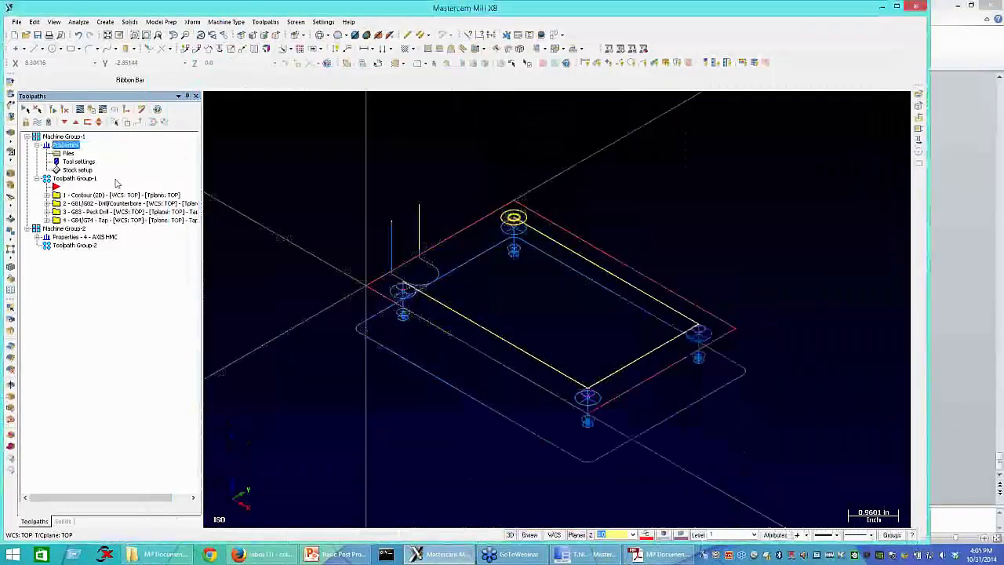
# Step: Post the toolpaths with the Haas post, overwriting the NC file, and highlight the safe-start codes before T2 M6
pyautogui.click(116, 114)
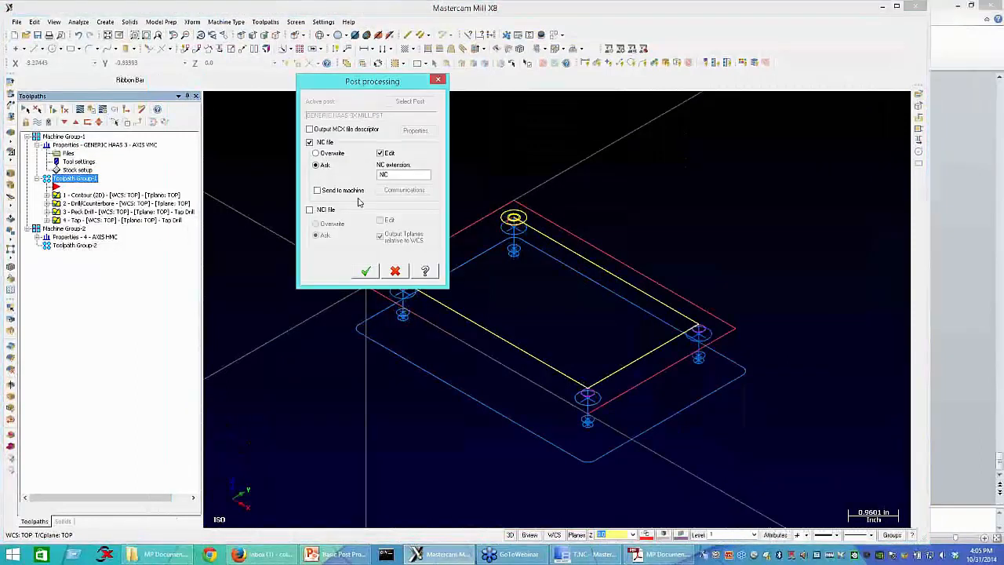
pyautogui.click(317, 154)
pyautogui.click(366, 271)
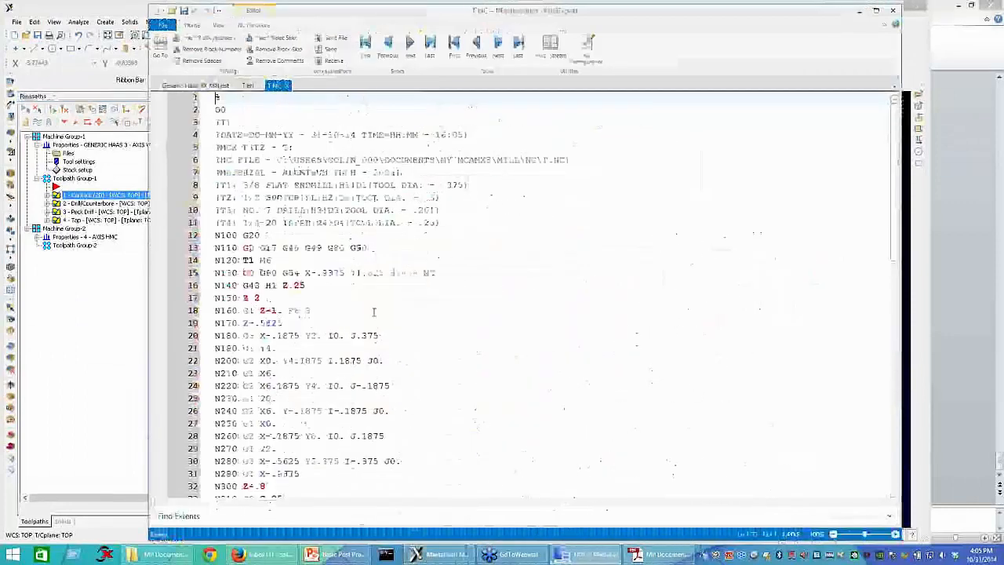
pyautogui.scroll(-4, 266, 388)
pyautogui.scroll(-2, 264, 392)
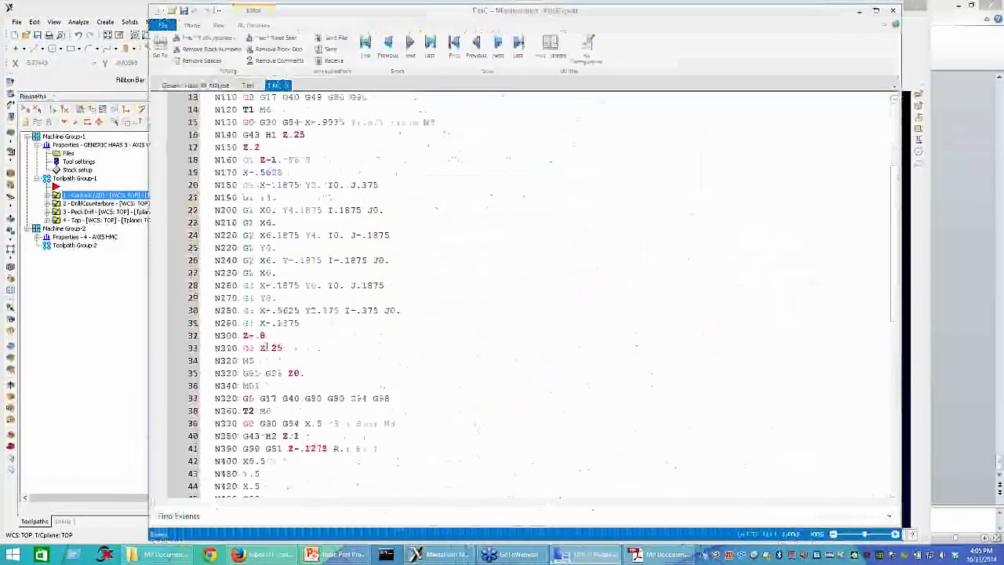
pyautogui.click(244, 362)
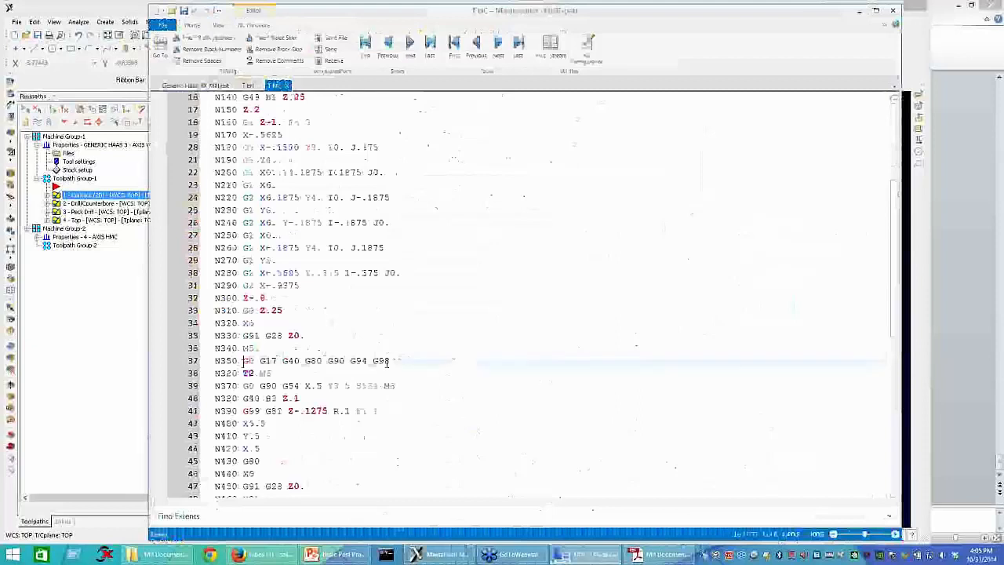
pyautogui.keyDown('shift'); pyautogui.click(390, 360); pyautogui.keyUp('shift')
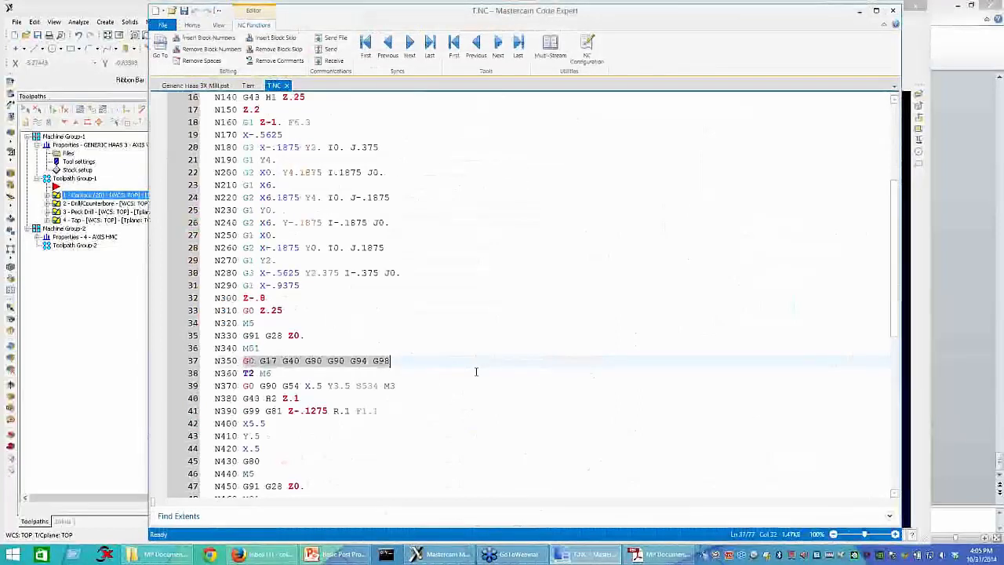
# Step: Replace pg49 with the literal "G49" in the pasted line of Generic Haas 3X Mill.pst and save the post
pyautogui.click(206, 87)
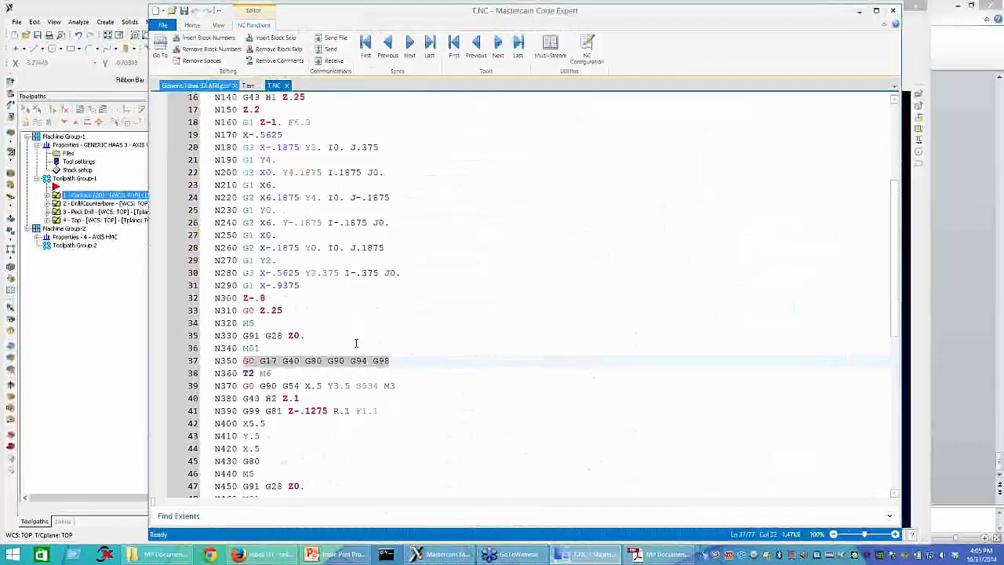
pyautogui.moveTo(458, 361); pyautogui.dragTo(436, 363)
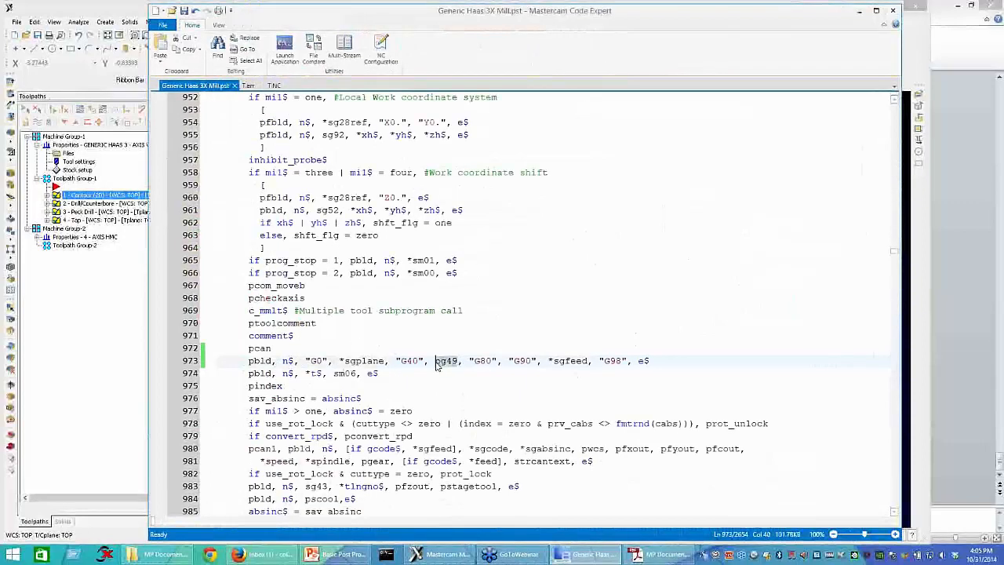
pyautogui.write('"G49"')
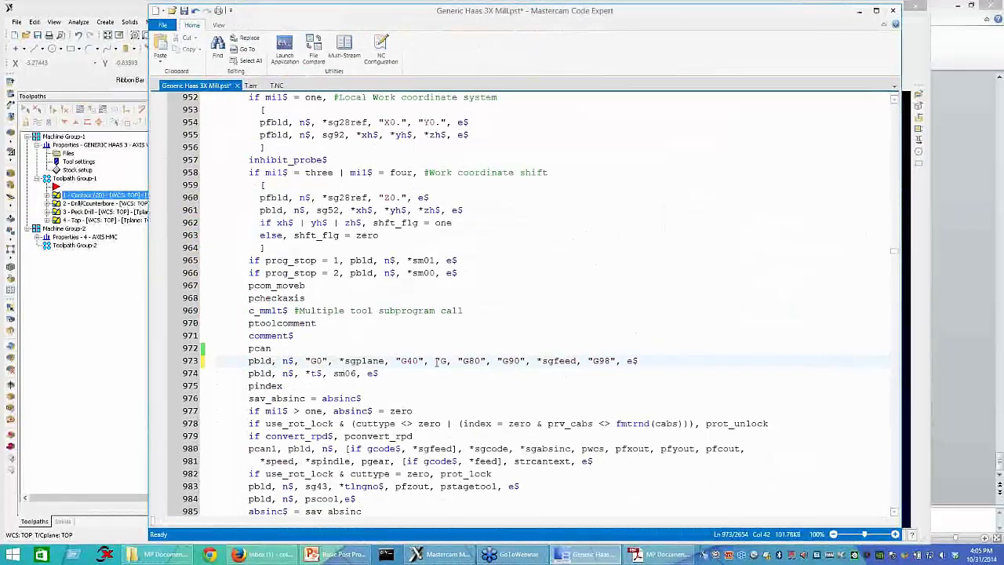
pyautogui.write('"')
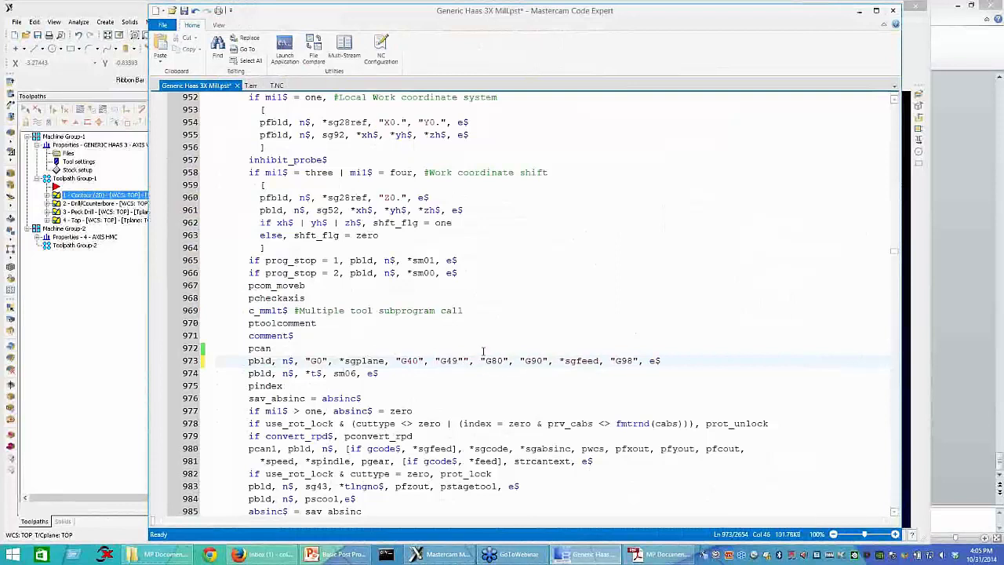
pyautogui.press('Delete')
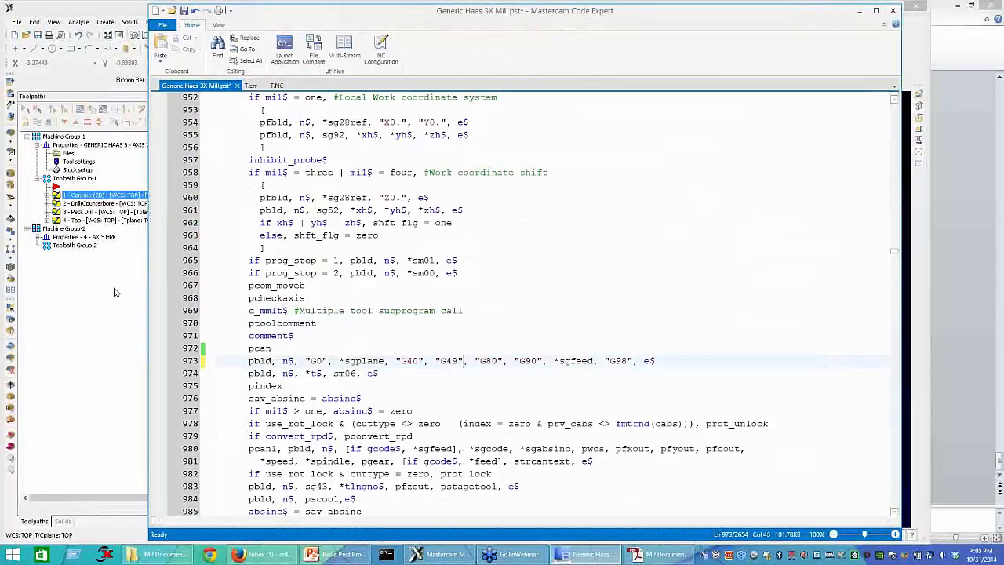
pyautogui.hotkey('ctrl', 's')
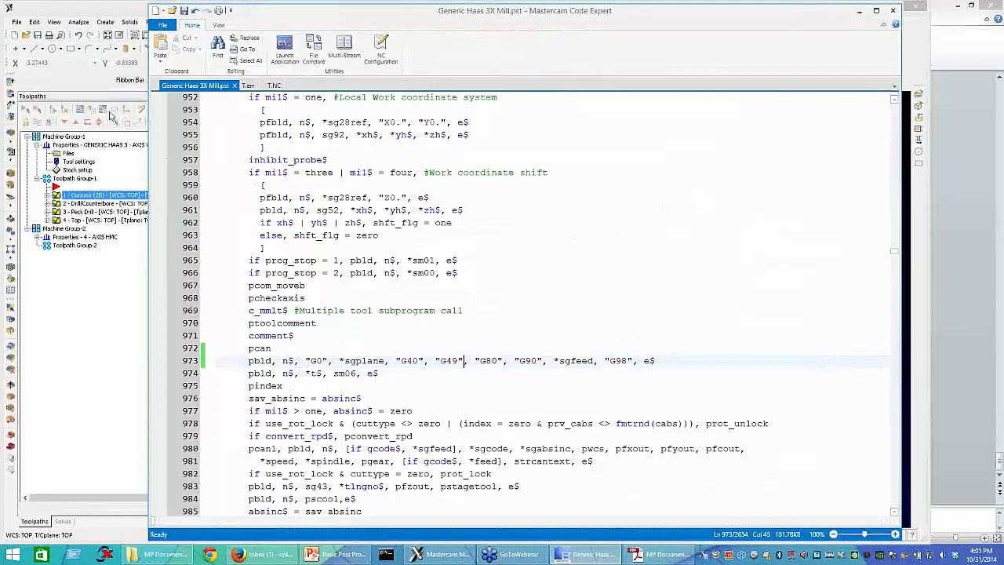
# Step: Repost the toolpaths, reload T.NC, and highlight the N350 safe-start codes and the N360 tool change line
pyautogui.click(112, 116)
pyautogui.click(584, 556)
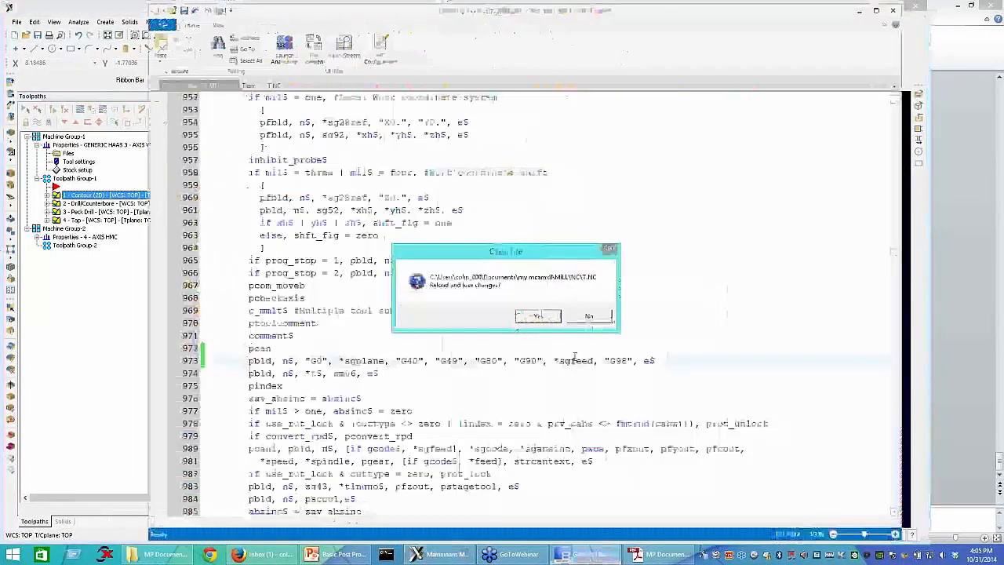
pyautogui.press('Return')
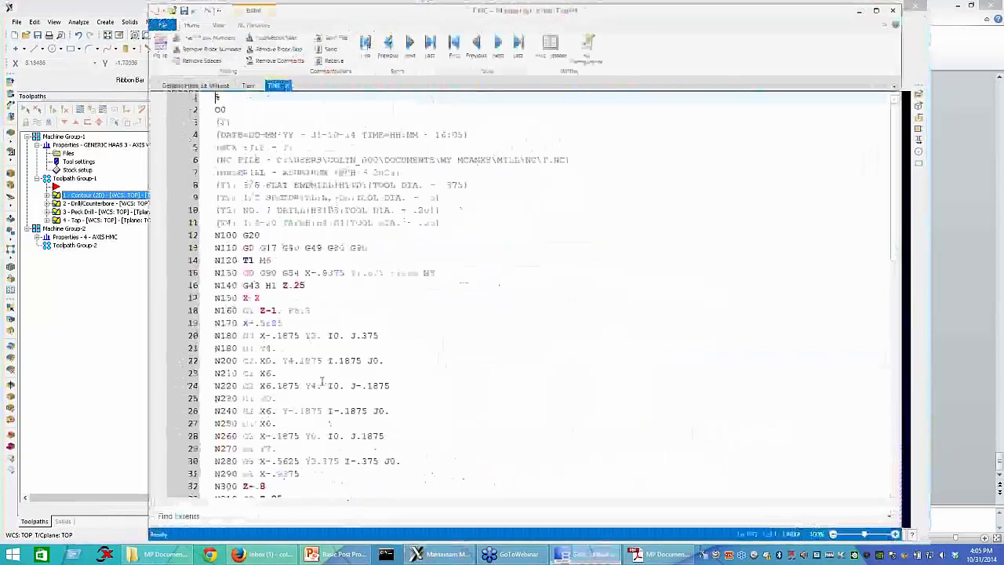
pyautogui.scroll(-4, 296, 398)
pyautogui.moveTo(242, 398); pyautogui.dragTo(428, 399)
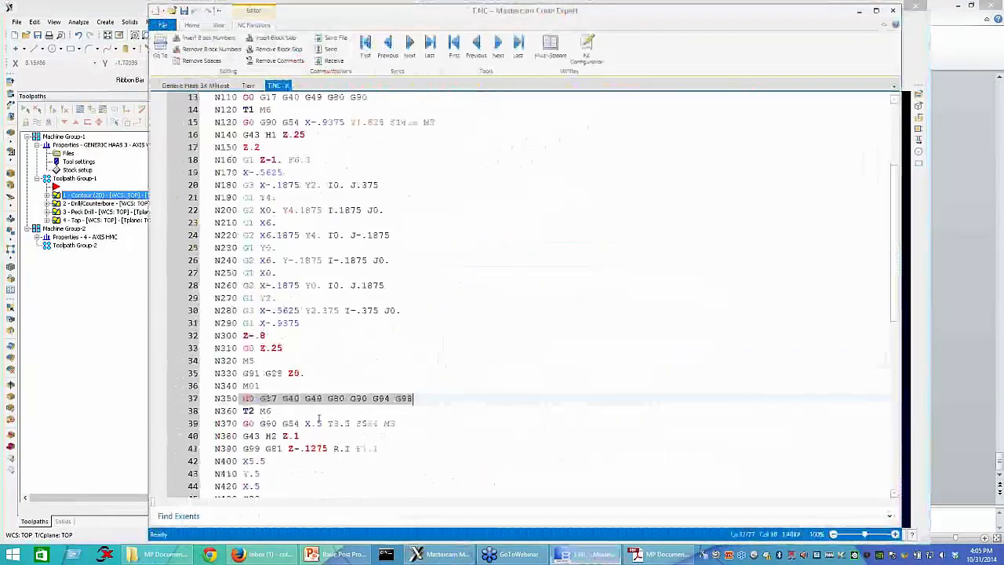
pyautogui.click(289, 413)
pyautogui.press('Home')
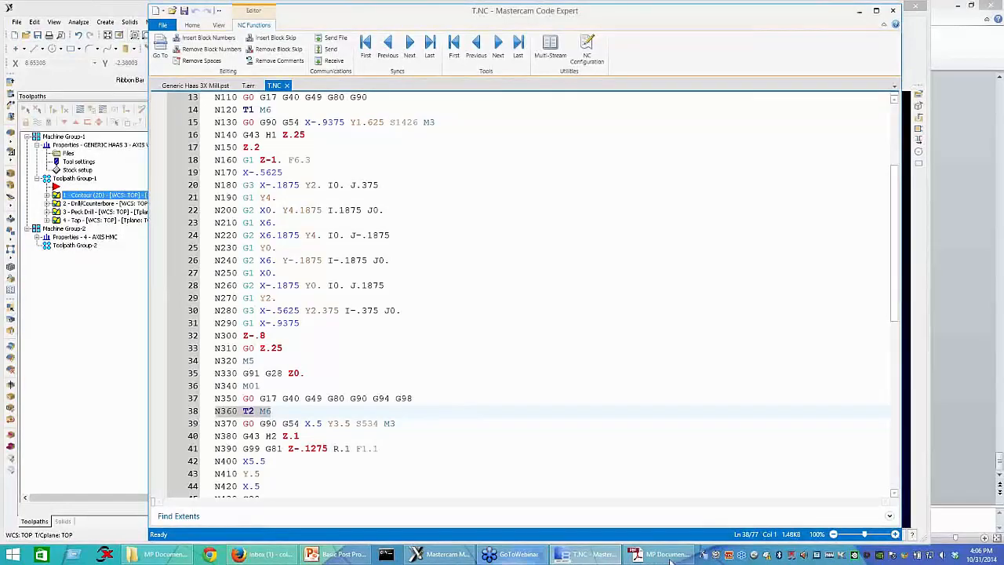
# Step: Switch to the MP Documentation Portfolio in Adobe Reader, leave the What's new documents folder, and open MP Processing.pdf
pyautogui.hotkey('alt', 'Tab')
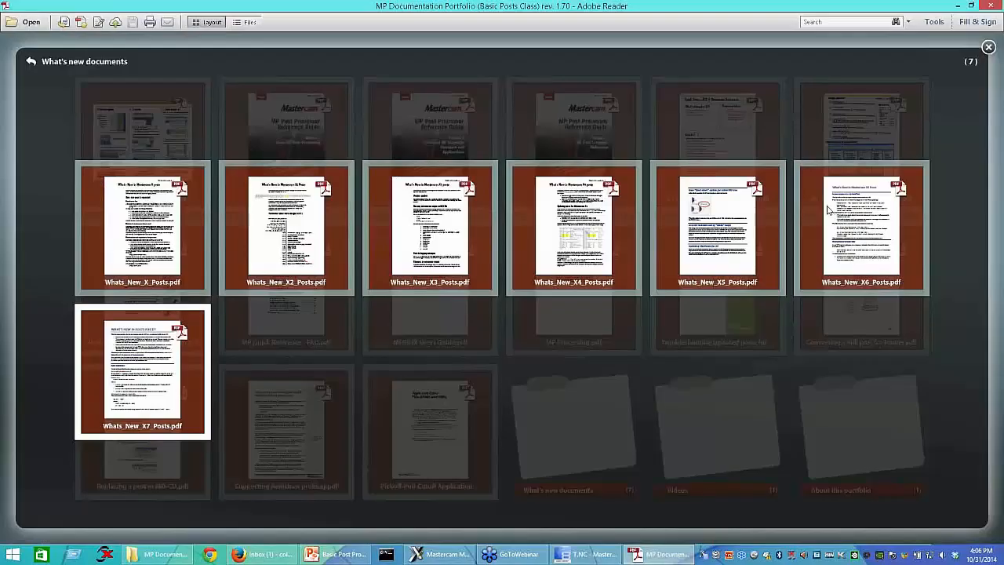
pyautogui.click(895, 413)
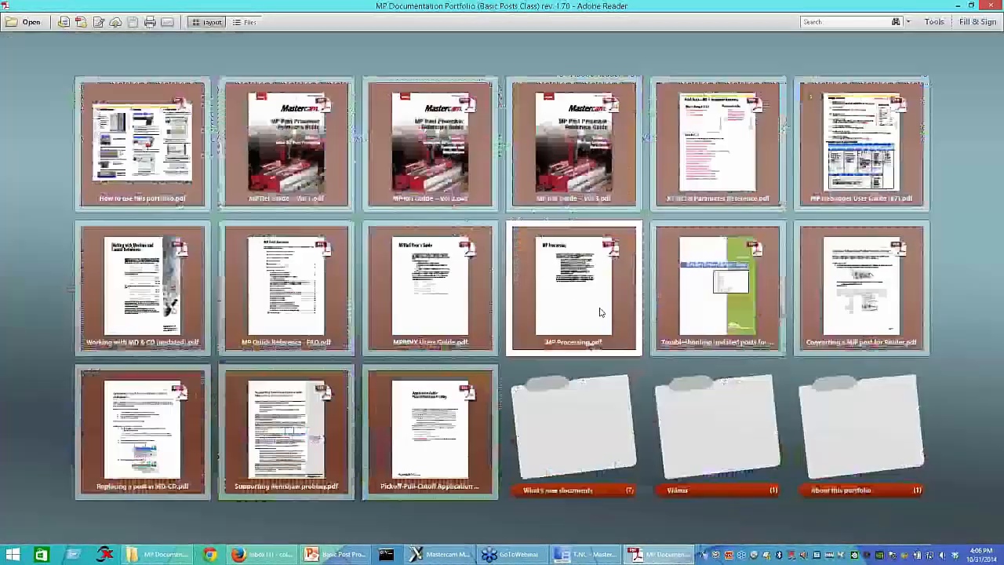
pyautogui.rightClick(577, 306)
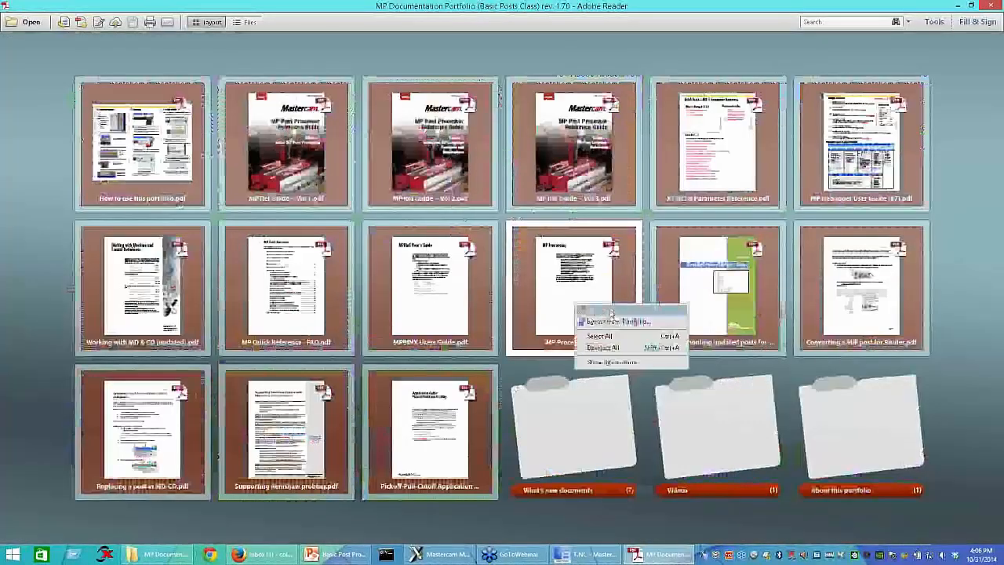
pyautogui.click(611, 312)
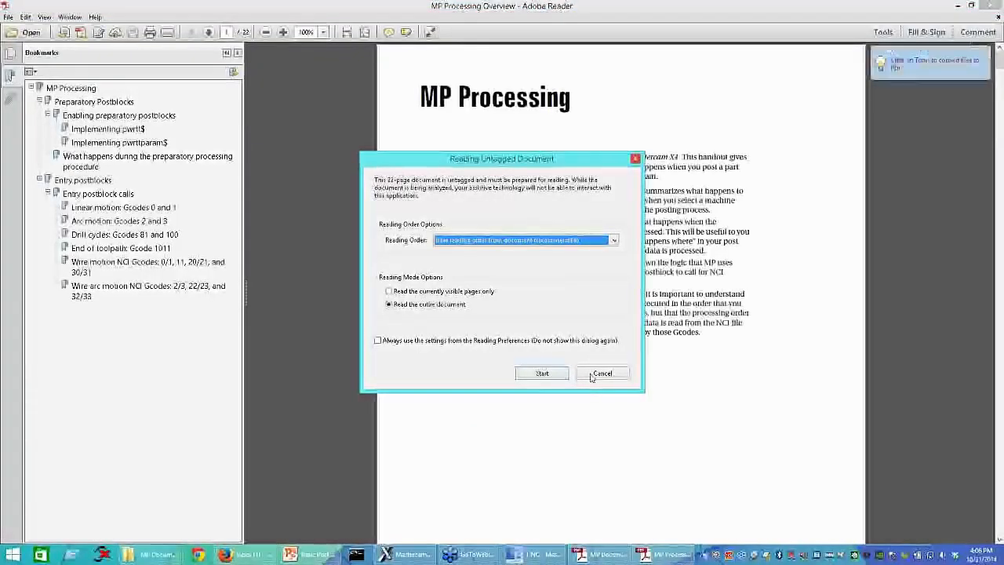
# Step: Cancel the untagged-document reading preparation for MP Processing.pdf and enlarge the page view
pyautogui.click(601, 374)
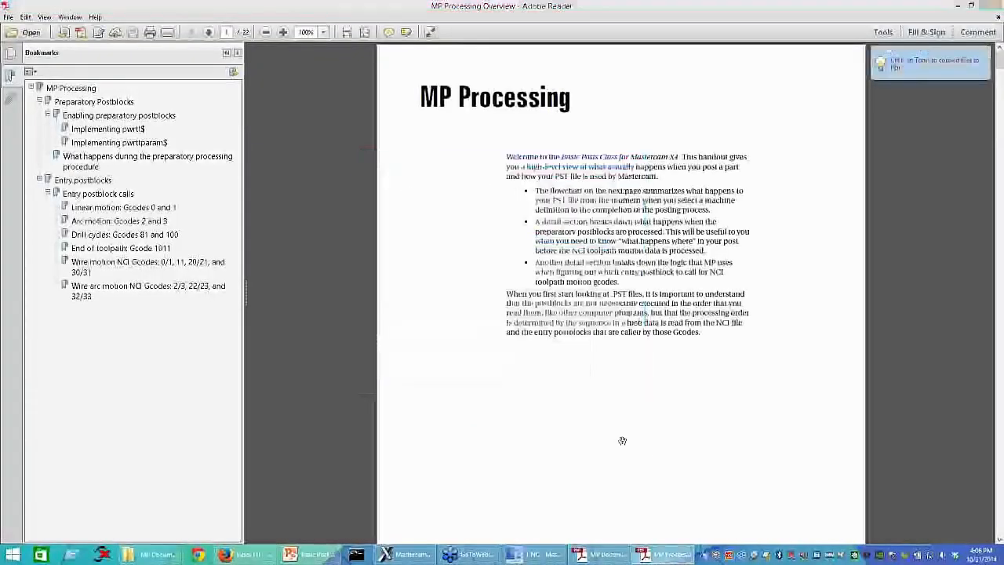
pyautogui.click(622, 440)
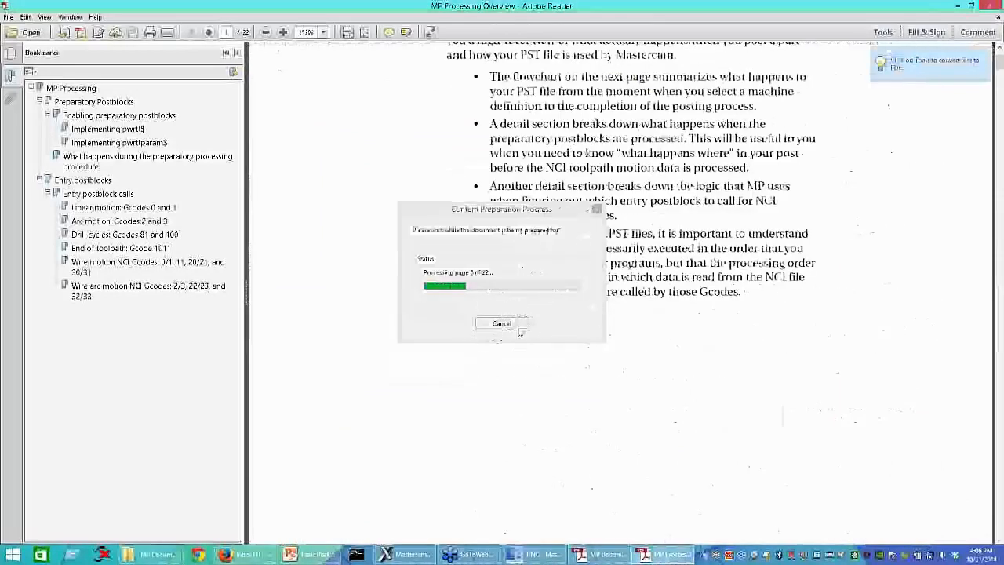
pyautogui.click(502, 324)
# Step: Examine the Figure 1-1 flowchart of how MP processes data, from machine definition selection through writing the NC file
pyautogui.scroll(-10, 588, 475)
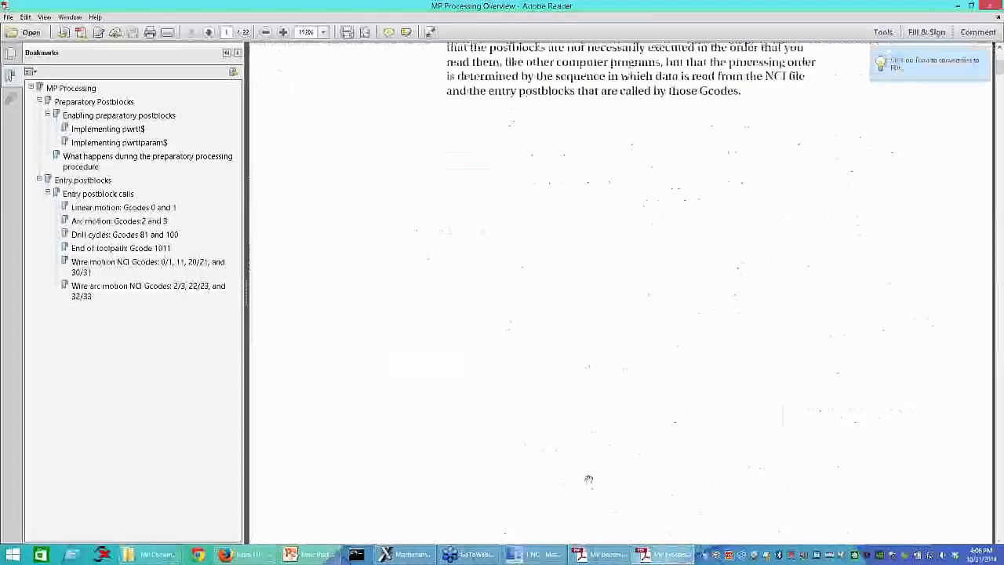
pyautogui.scroll(-5, 592, 483)
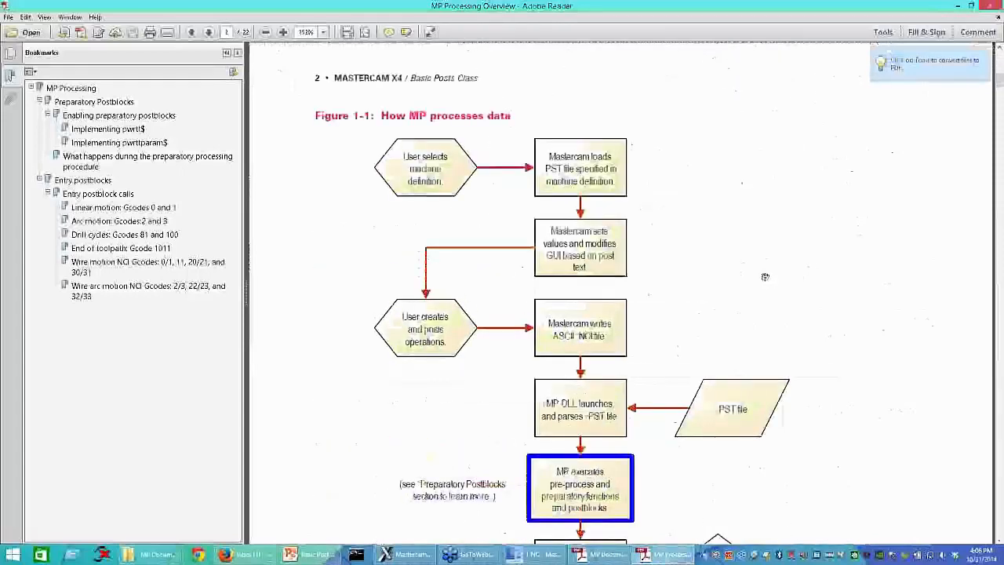
pyautogui.scroll(-1, 765, 278)
pyautogui.scroll(-2, 764, 278)
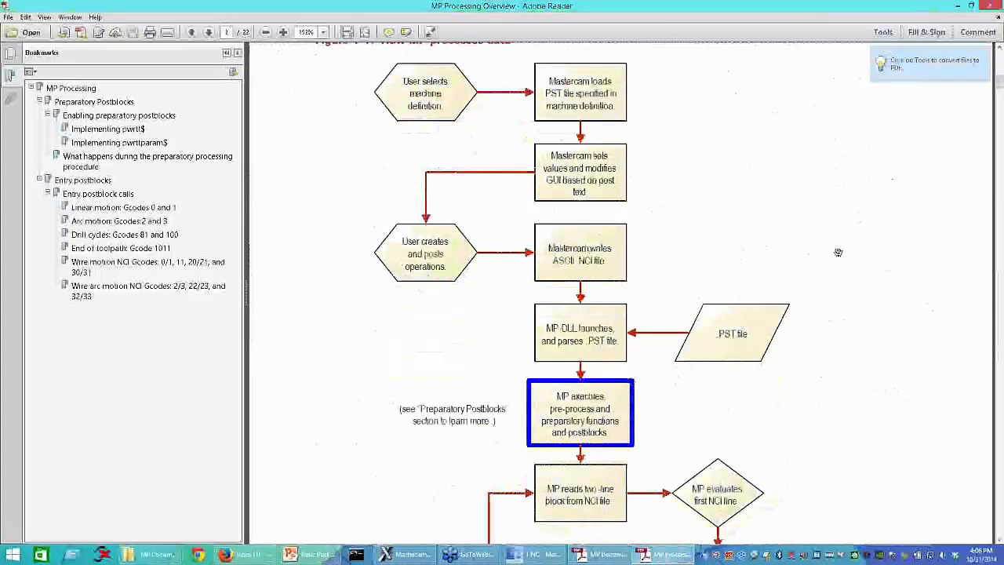
pyautogui.scroll(2, 901, 251)
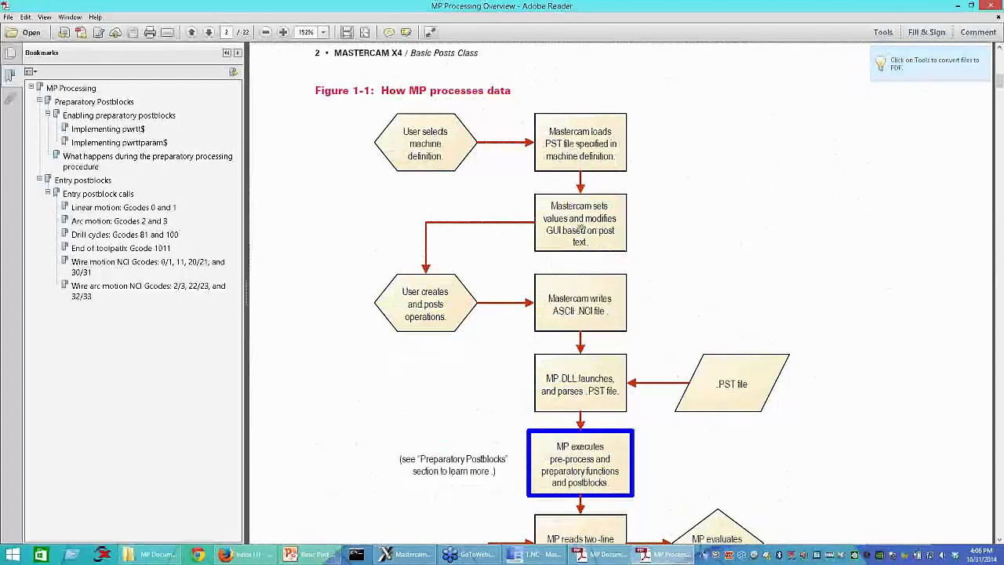
pyautogui.scroll(-1, 588, 281)
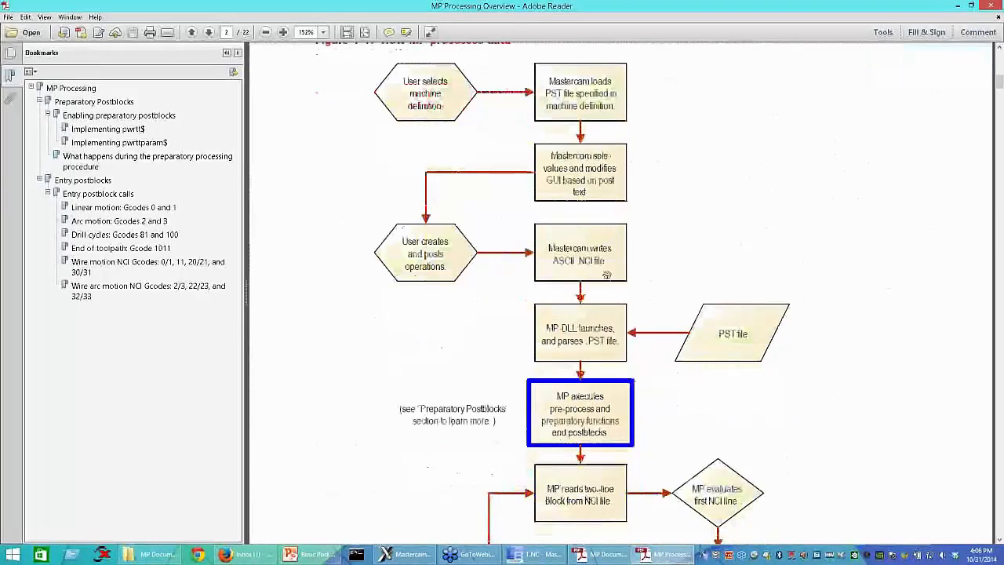
pyautogui.scroll(-2, 607, 275)
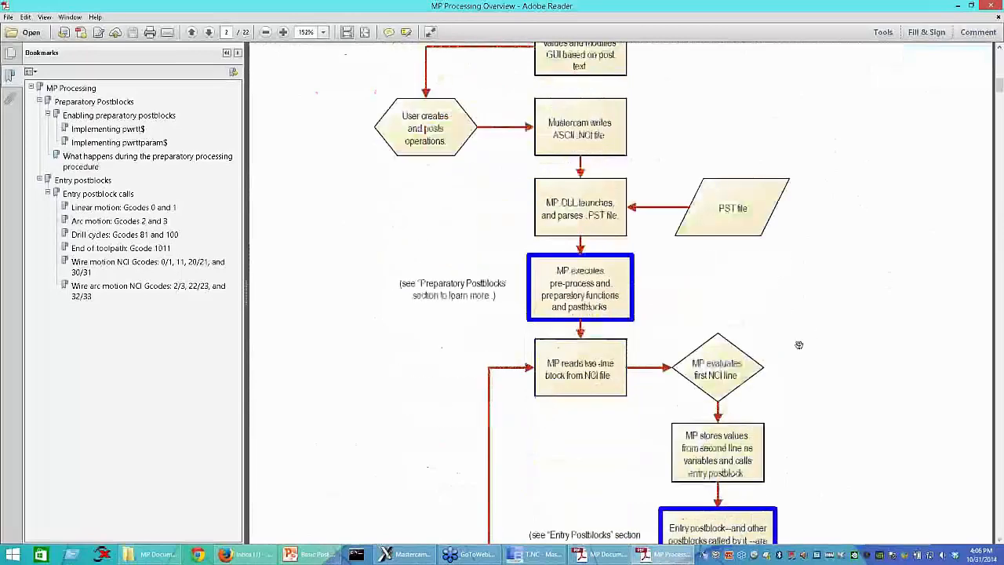
pyautogui.scroll(-1, 800, 348)
pyautogui.scroll(-4, 800, 348)
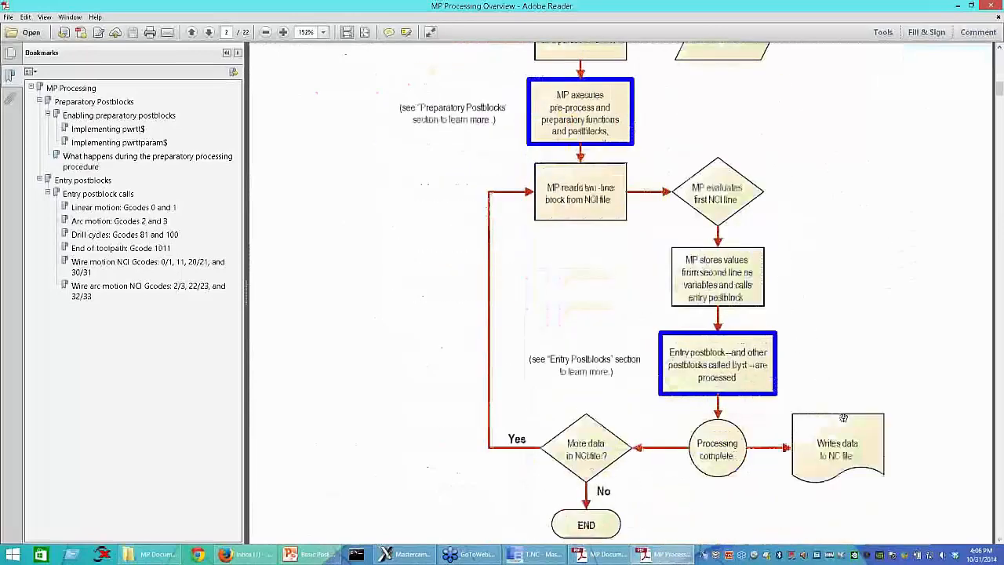
pyautogui.scroll(-4, 738, 396)
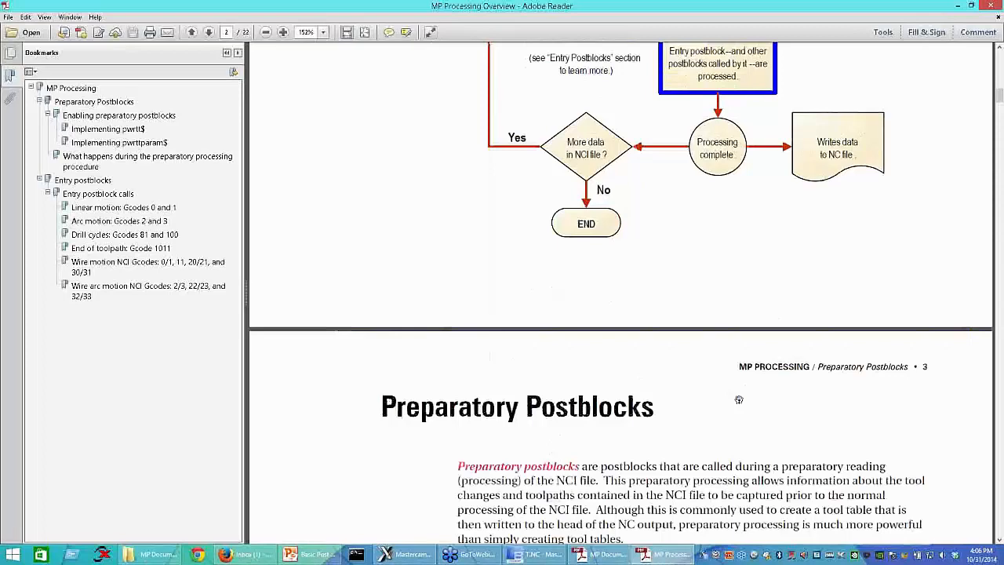
# Step: Skim the Preparatory Postblocks pages of MP Processing.pdf and bring up the MP Documentation folder in File Explorer
pyautogui.scroll(-10, 738, 400)
pyautogui.keyDown('ctrl'); pyautogui.scroll(-1, 825, 376); pyautogui.keyUp('ctrl')
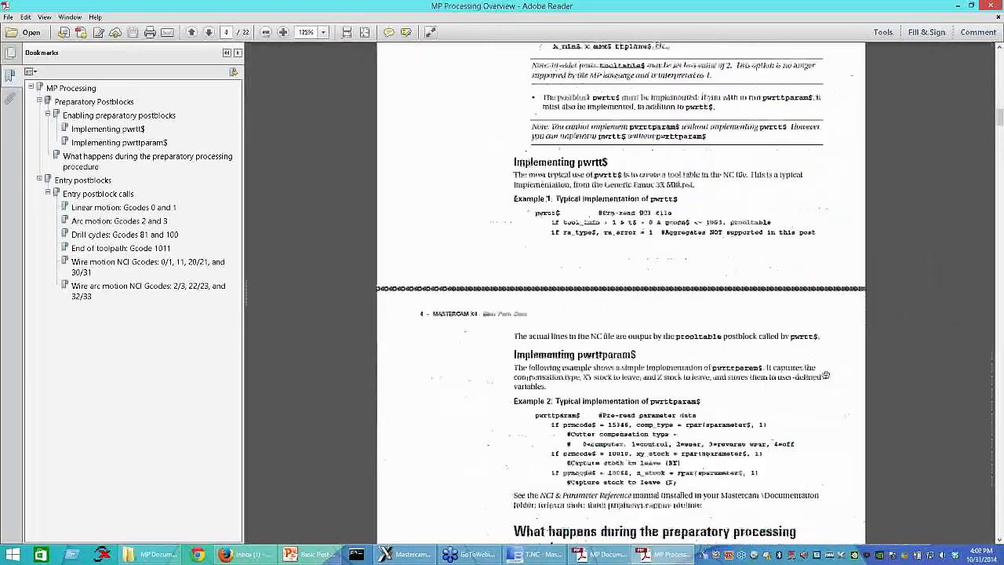
pyautogui.scroll(-15, 825, 376)
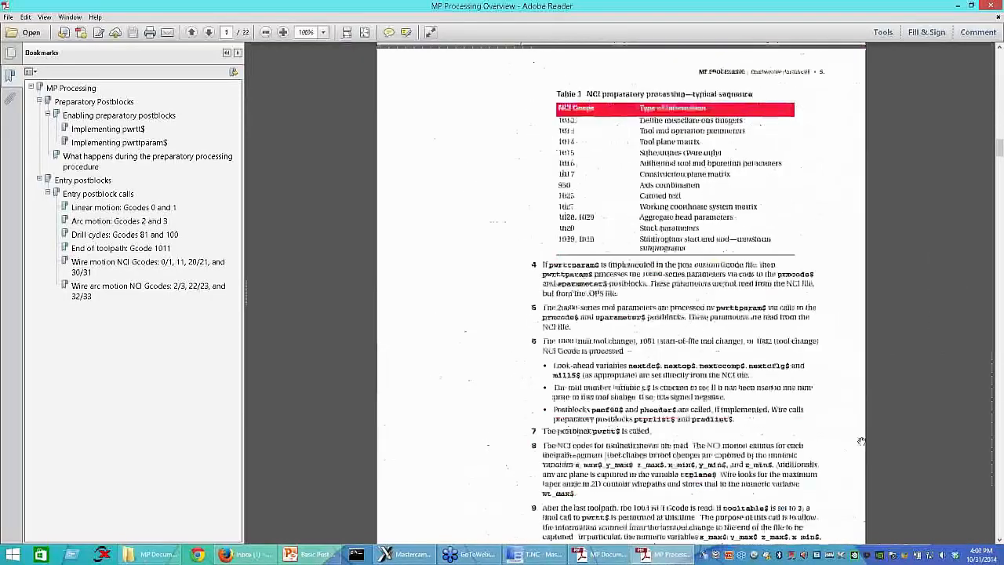
pyautogui.scroll(-15, 861, 442)
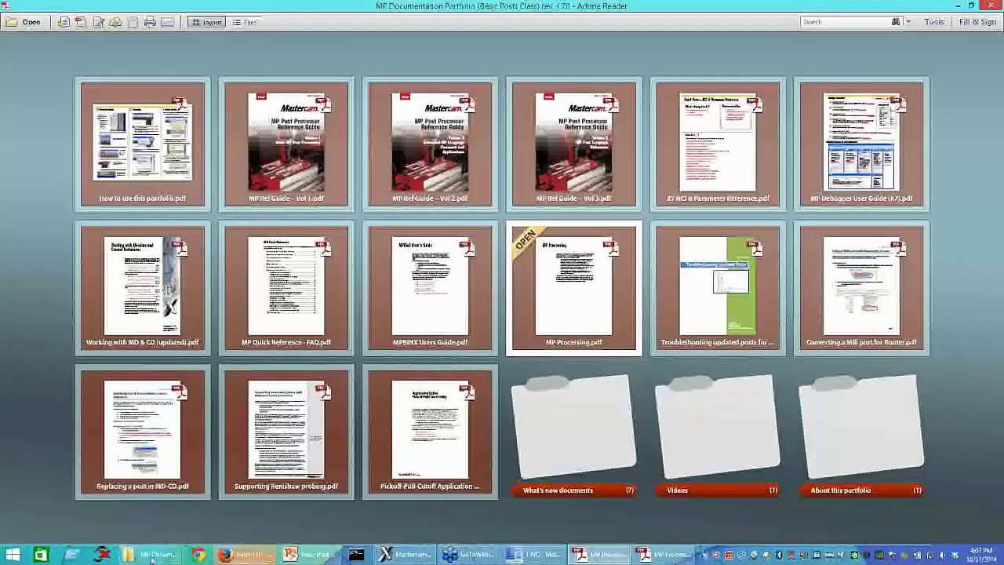
pyautogui.click(151, 555)
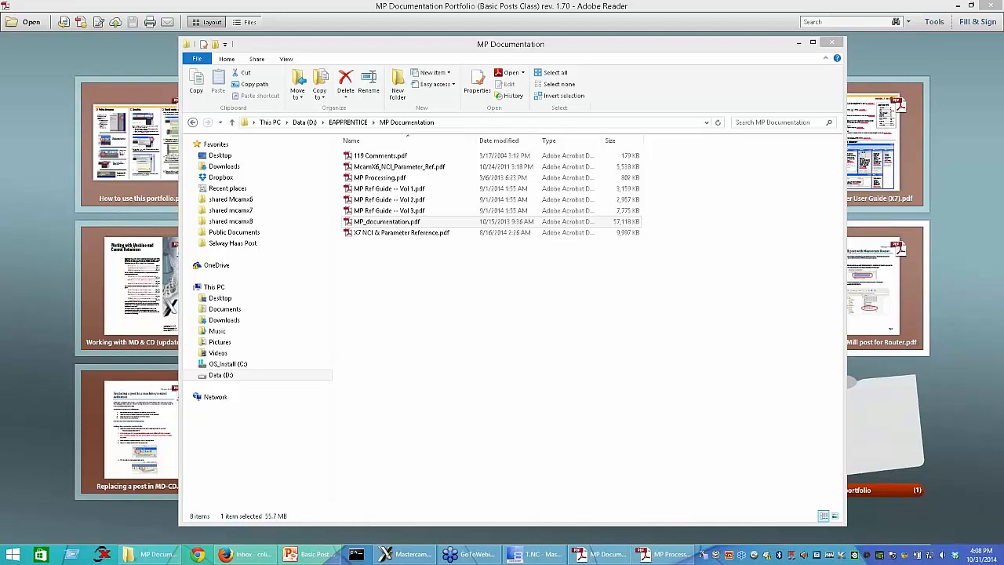
pyautogui.click(478, 345)
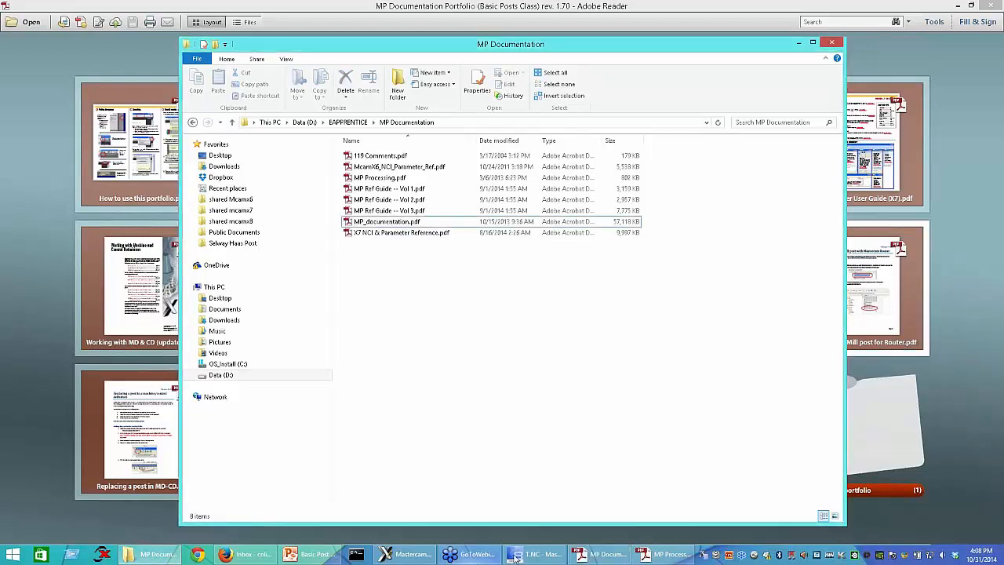
# Step: Switch to T.NC in Mastercam Code Expert and highlight the N690 and N700 G28 home-return lines near the program end
pyautogui.click(516, 556)
pyautogui.scroll(-6, 500, 457)
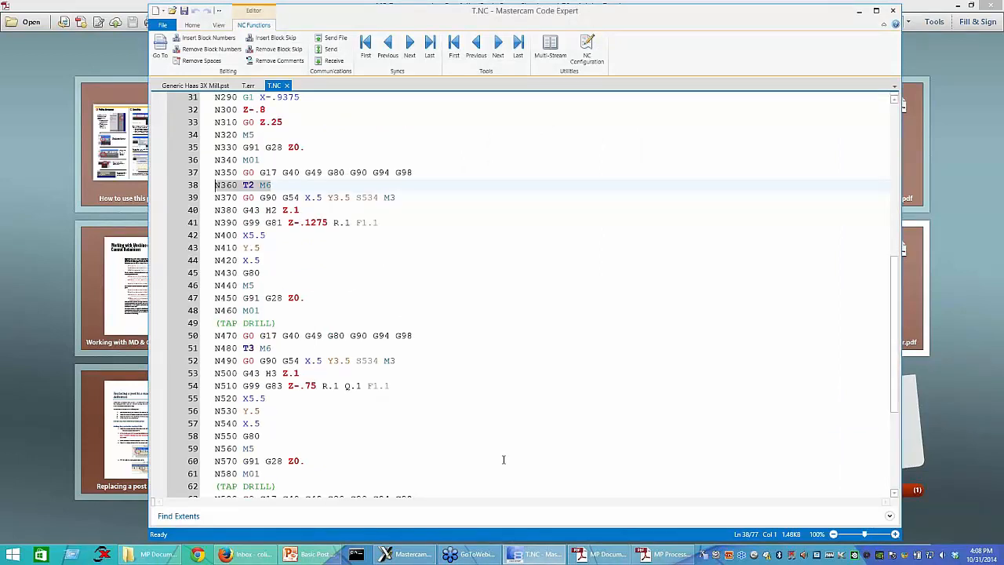
pyautogui.scroll(-5, 504, 460)
pyautogui.click(370, 450)
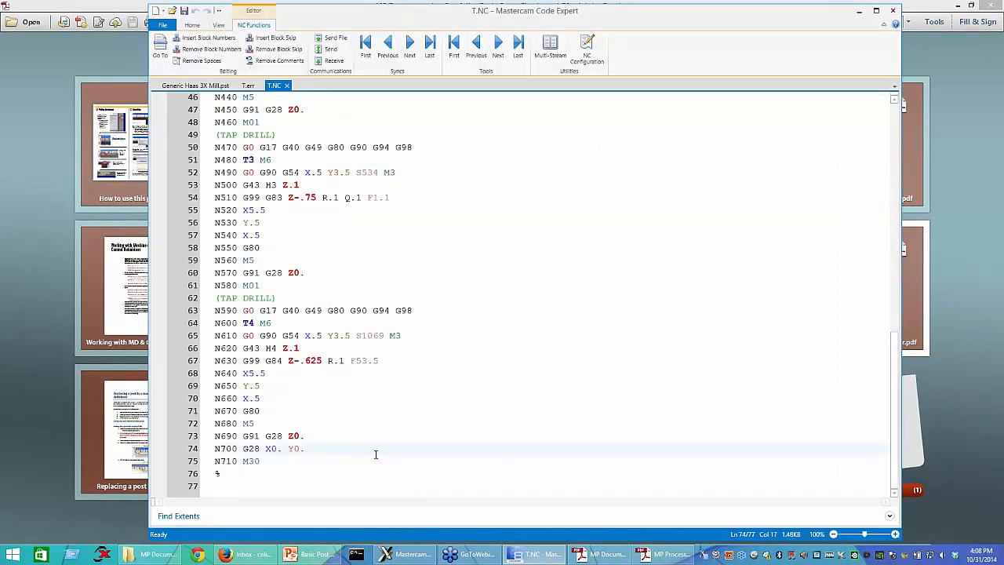
pyautogui.moveTo(309, 448); pyautogui.dragTo(170, 443)
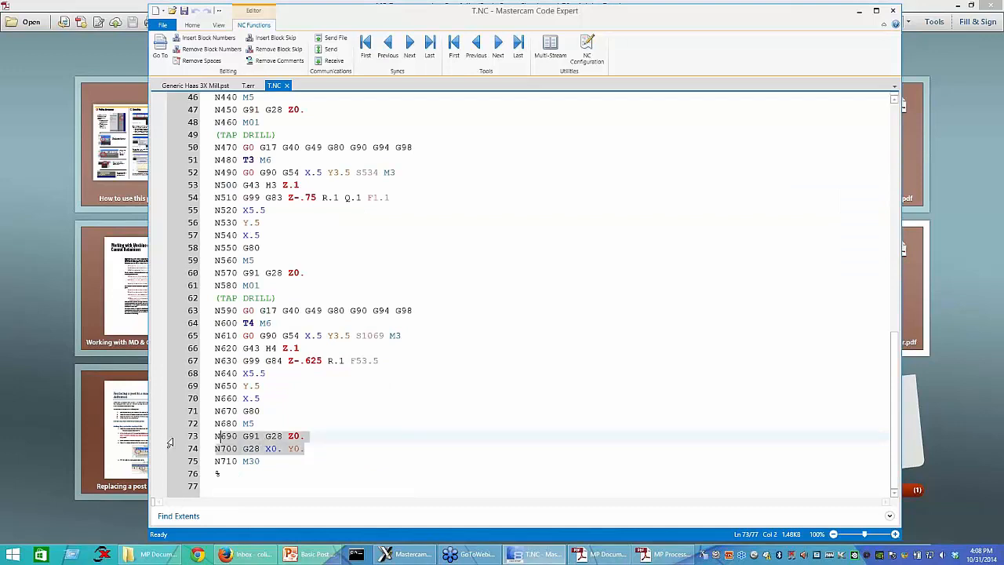
pyautogui.click(389, 453)
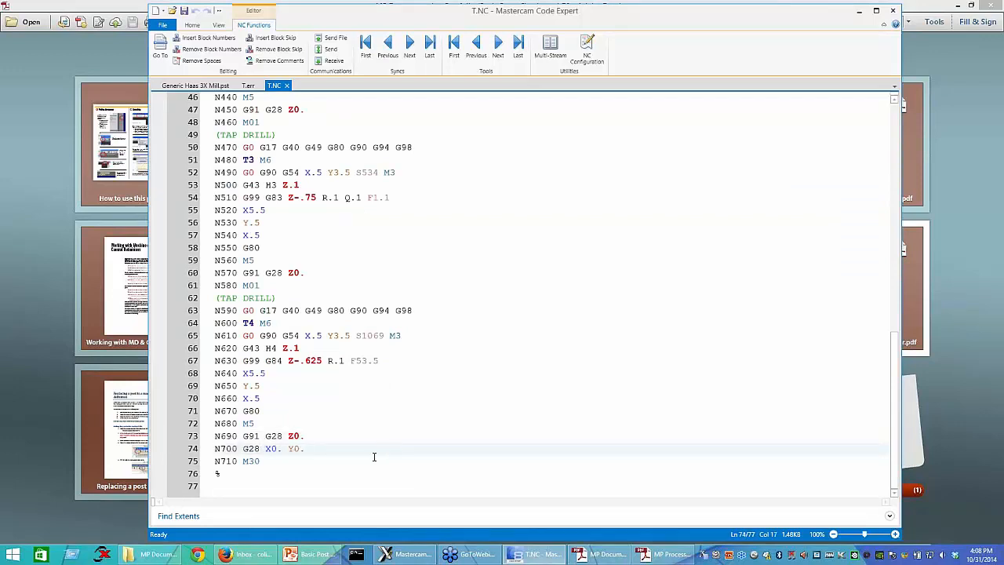
# Step: Search Generic Haas 3X Mill.pst for "peof" and highlight the M30 output line in the peof$ postblock
pyautogui.click(196, 85)
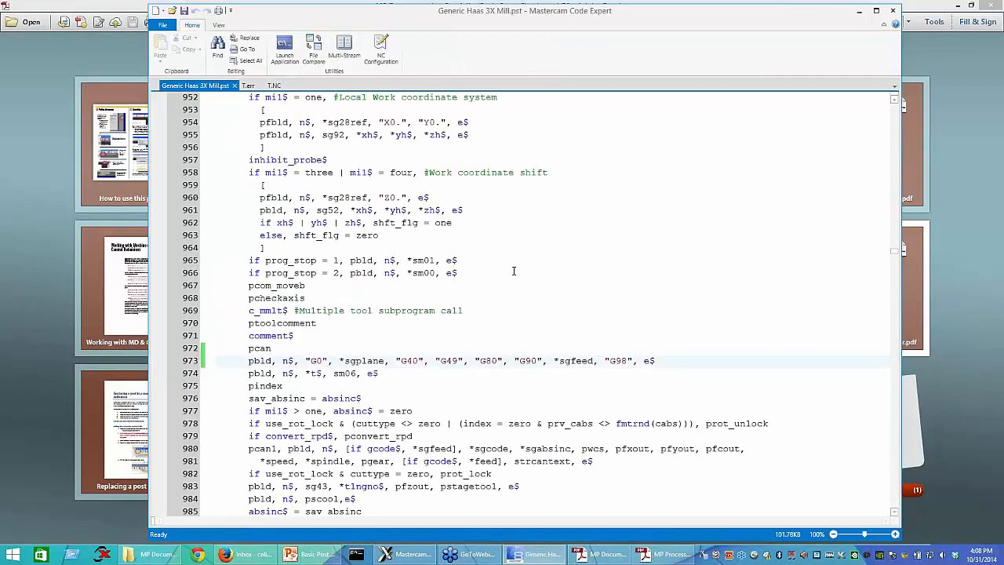
pyautogui.hotkey('ctrl', 'f')
pyautogui.write('pcol')
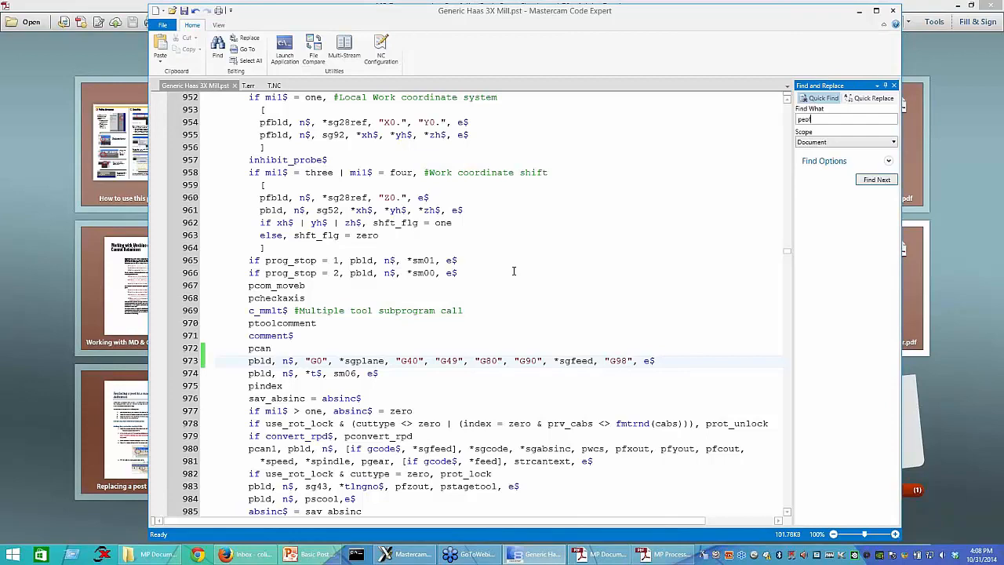
pyautogui.press('Return')
pyautogui.press('Return')
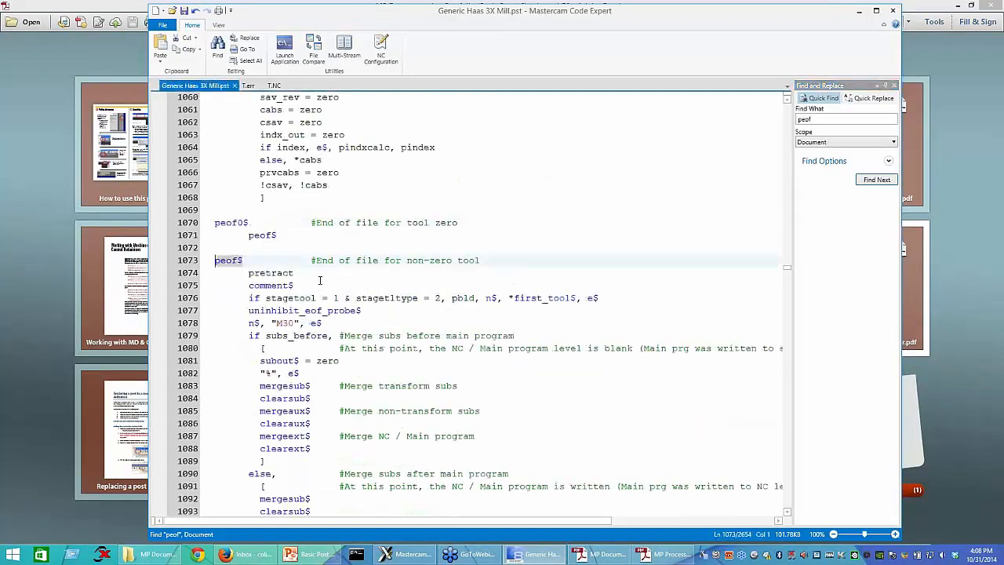
pyautogui.scroll(-1, 319, 280)
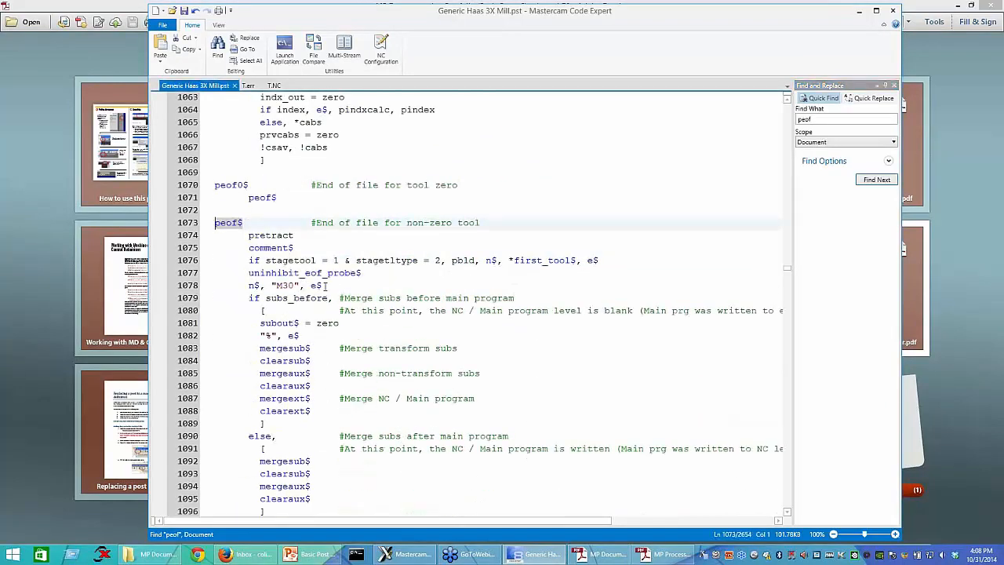
pyautogui.moveTo(328, 285); pyautogui.dragTo(247, 285)
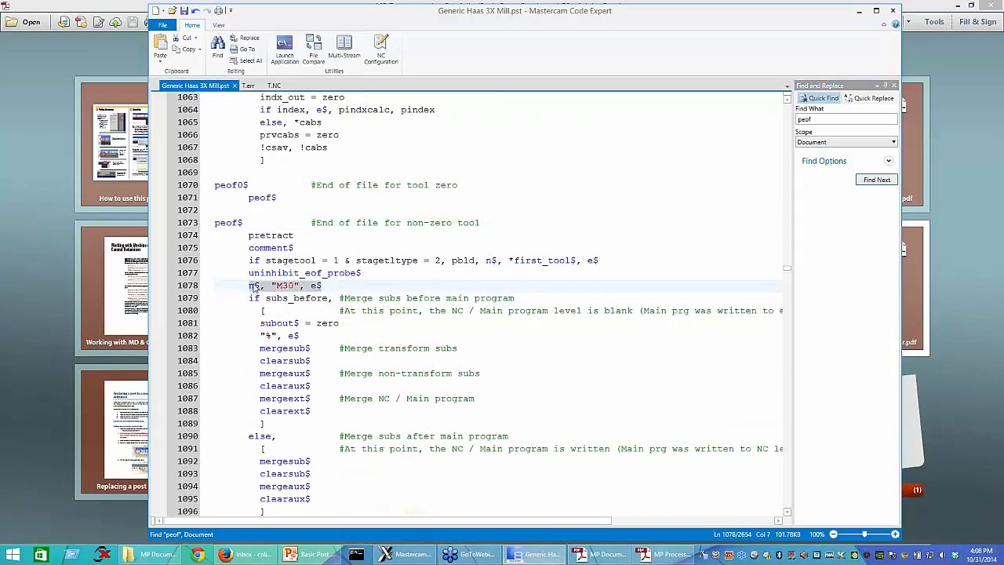
# Step: Search for the pretract call made in peof$ until reaching the pretract postblock definition for end of tool path
pyautogui.doubleClick(285, 237)
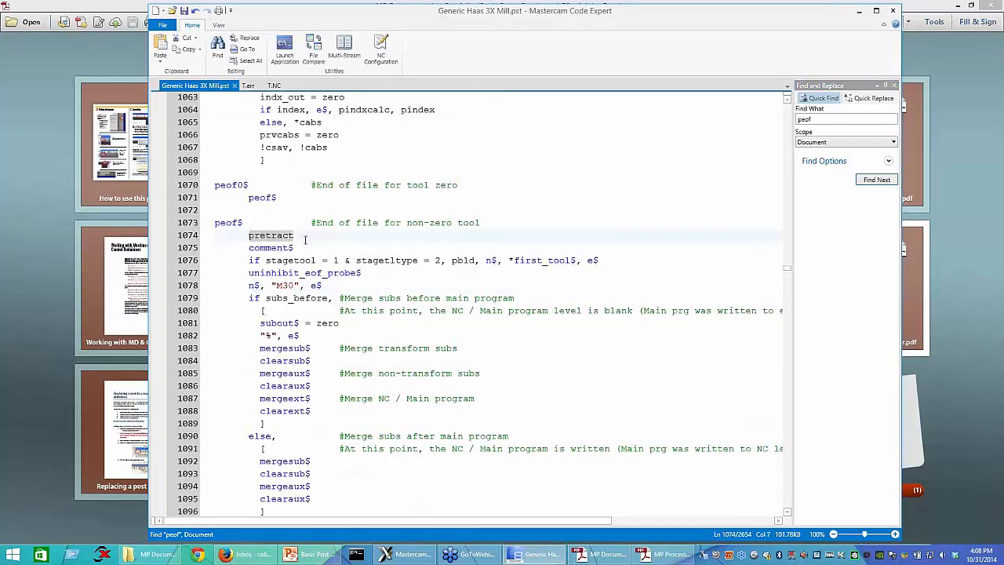
pyautogui.hotkey('ctrl', 'f')
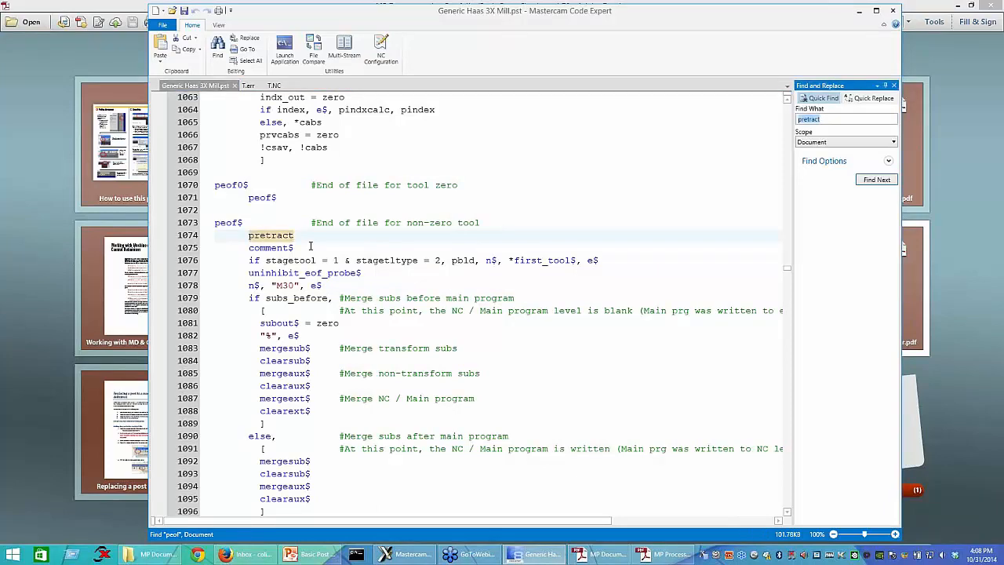
pyautogui.press('Return')
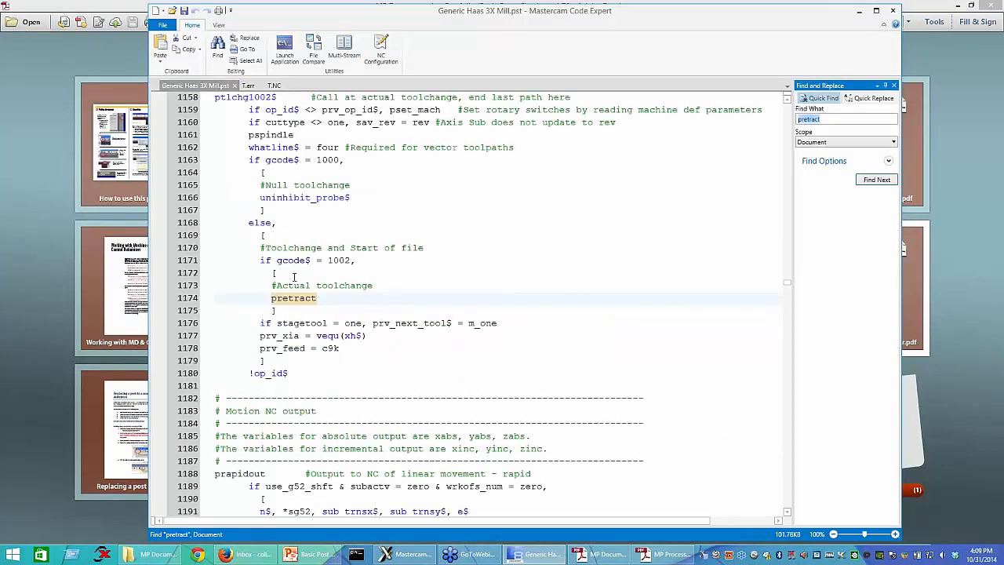
pyautogui.press('Return')
pyautogui.scroll(-2, 325, 350)
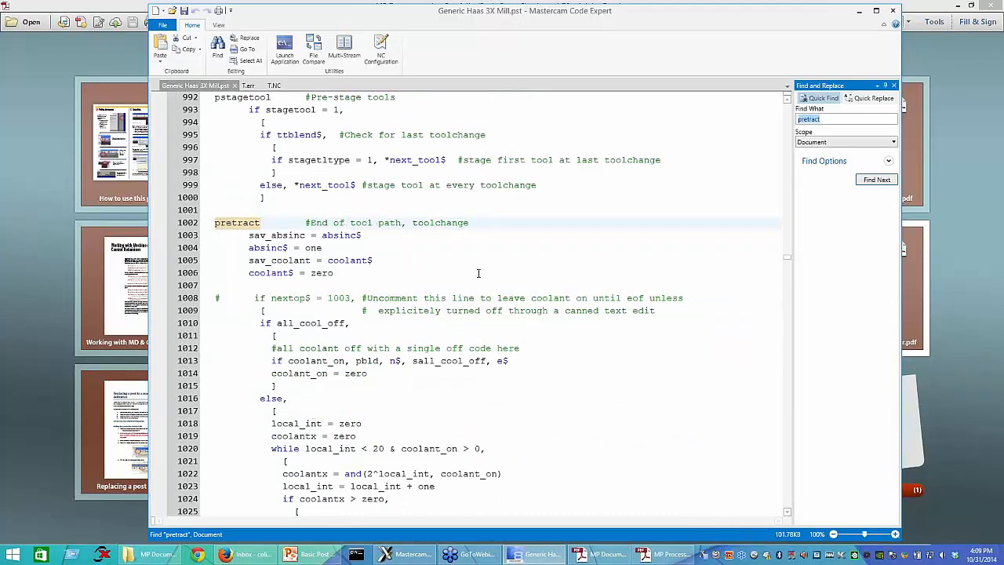
# Step: Highlight the full pretract output line that contains *sg28ref and "Z0.", keeping its whole content in view
pyautogui.scroll(-11, 478, 272)
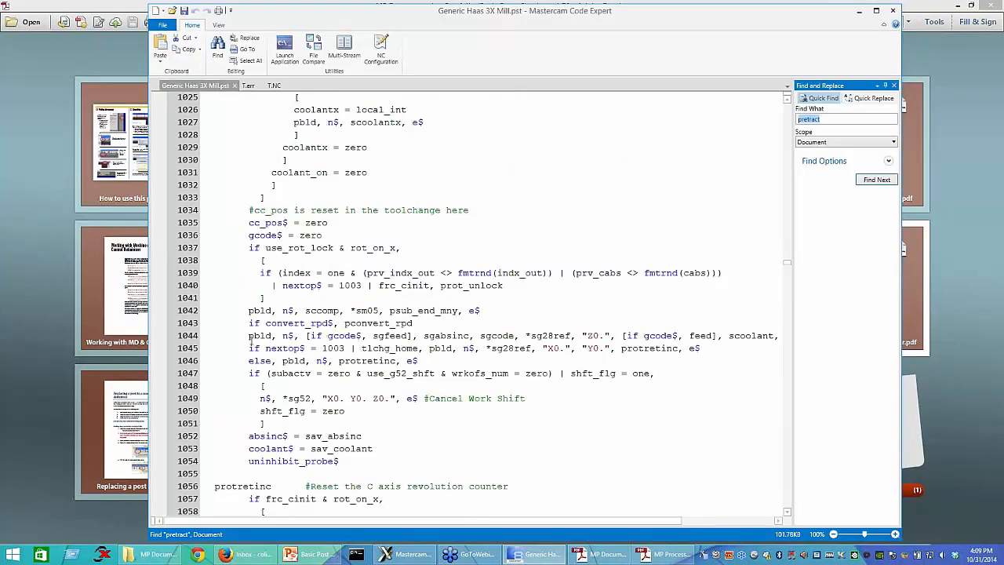
pyautogui.moveTo(250, 339); pyautogui.dragTo(789, 336)
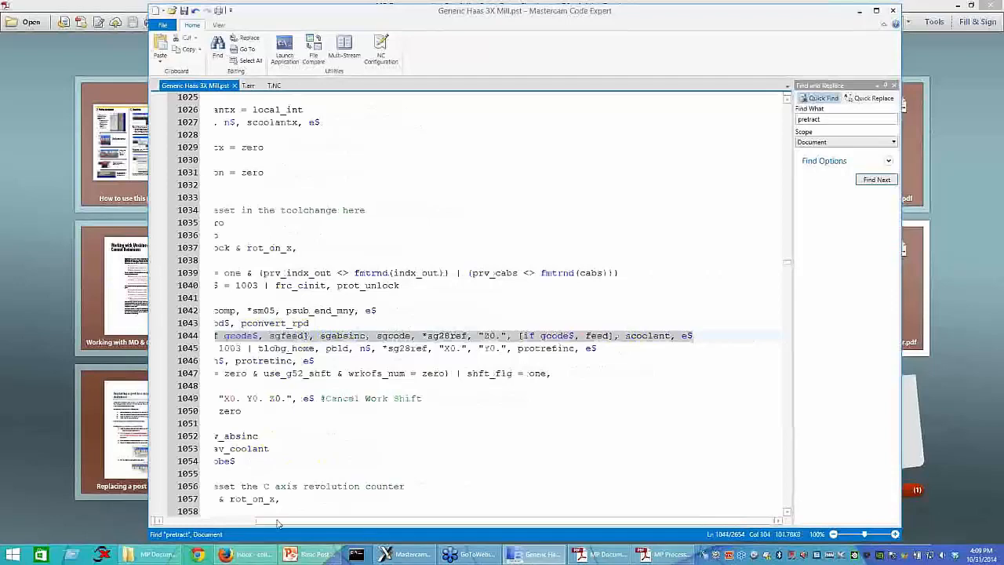
pyautogui.moveTo(277, 523); pyautogui.dragTo(211, 514)
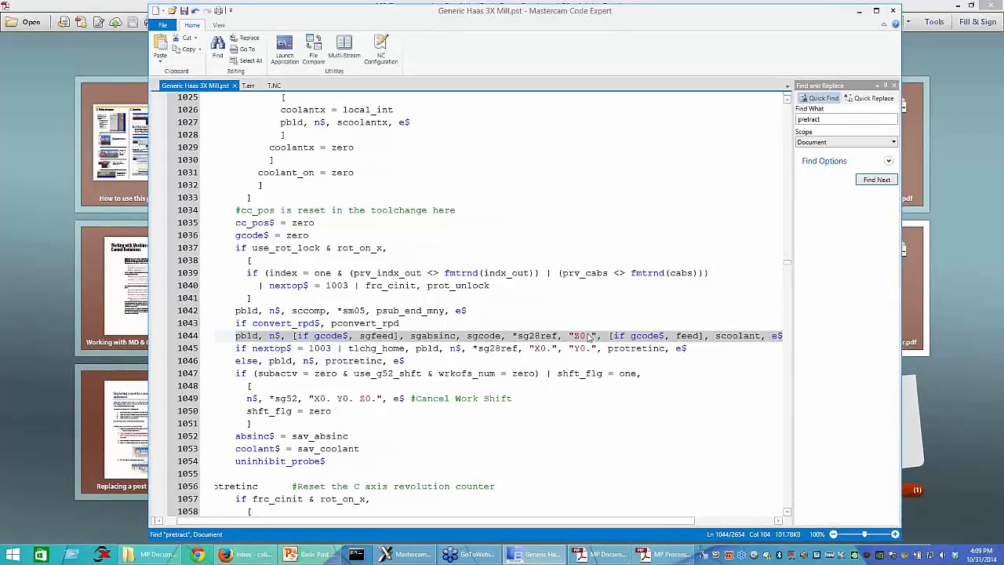
# Step: In the following line, highlight the nextop$ = 1003 condition, the tlchg_home option, *sg28ref, and the "X0.", "Y0." literals in turn
pyautogui.click(331, 350)
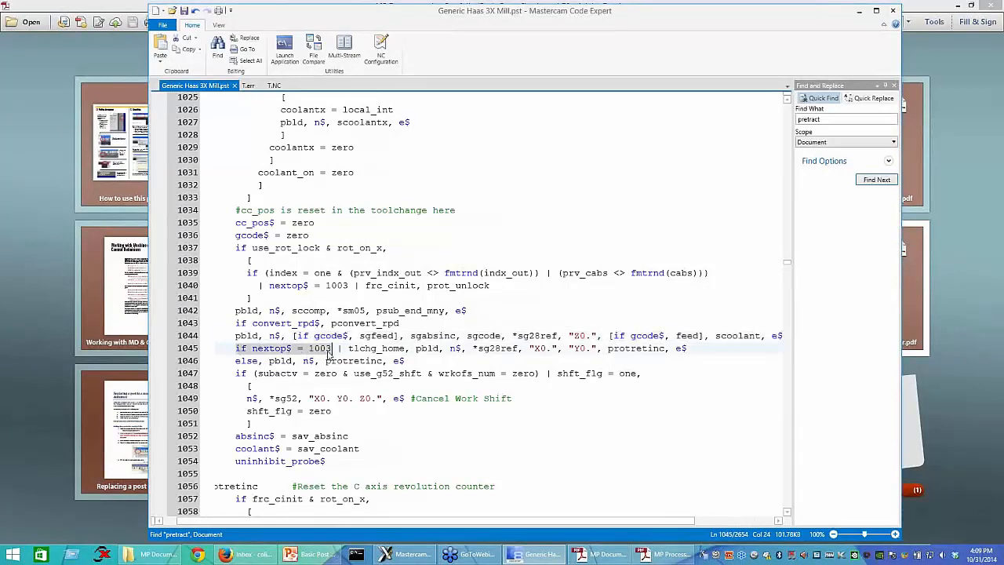
pyautogui.moveTo(338, 350); pyautogui.dragTo(407, 349)
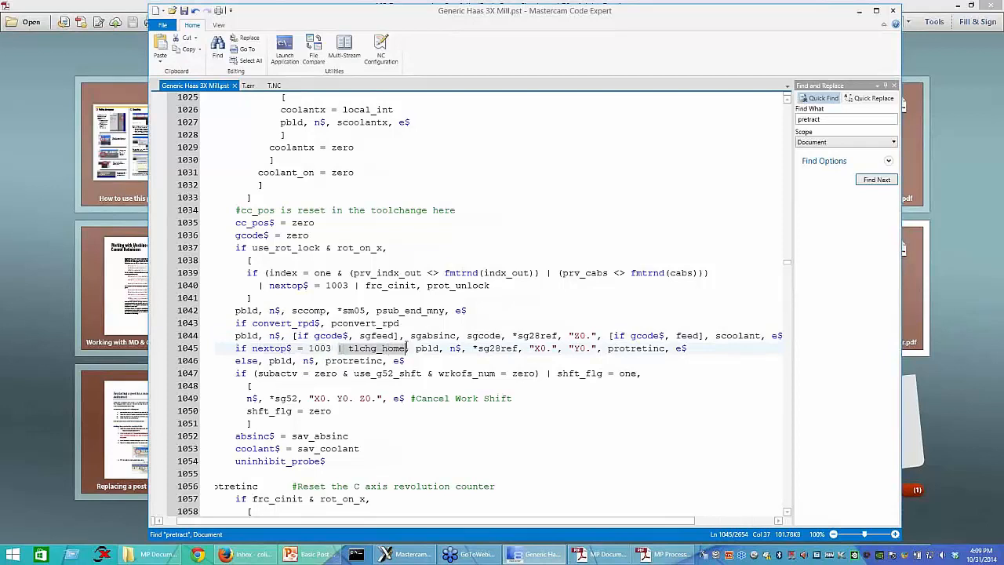
pyautogui.doubleClick(514, 350)
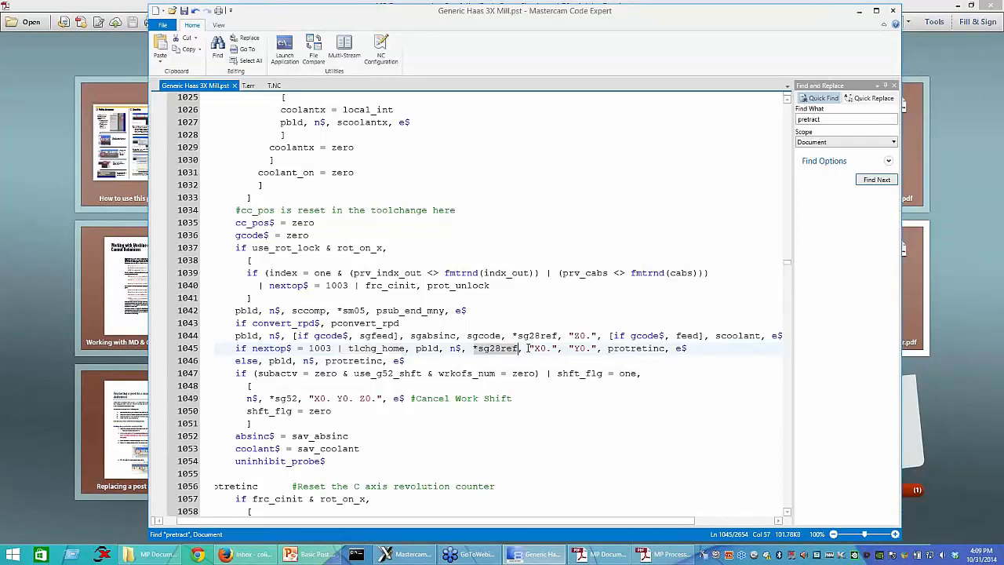
pyautogui.moveTo(531, 350); pyautogui.dragTo(593, 350)
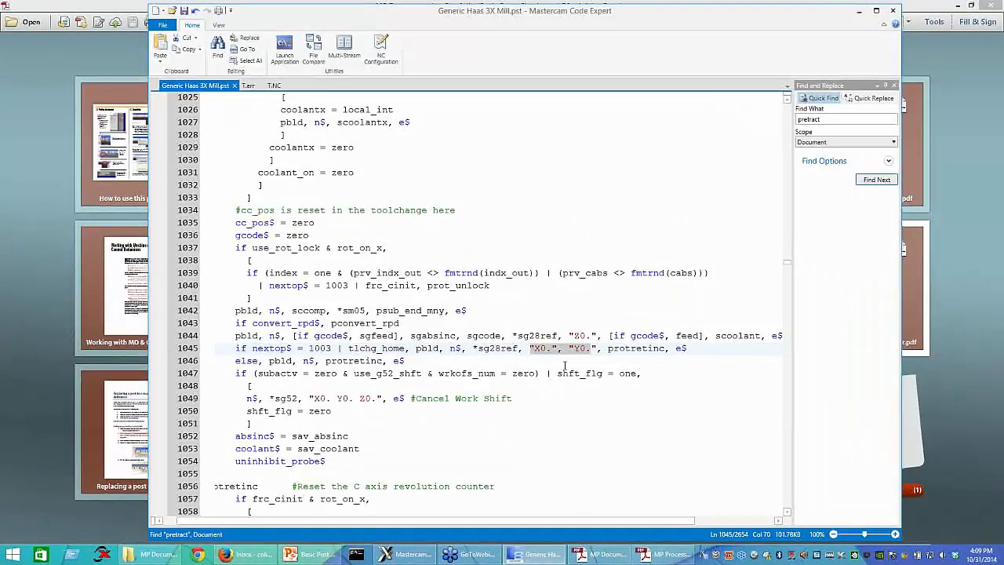
# Step: Change the "X0." literal to "X30." in pretract's nextop$ = 1003 output line and save the post file
pyautogui.click(544, 351)
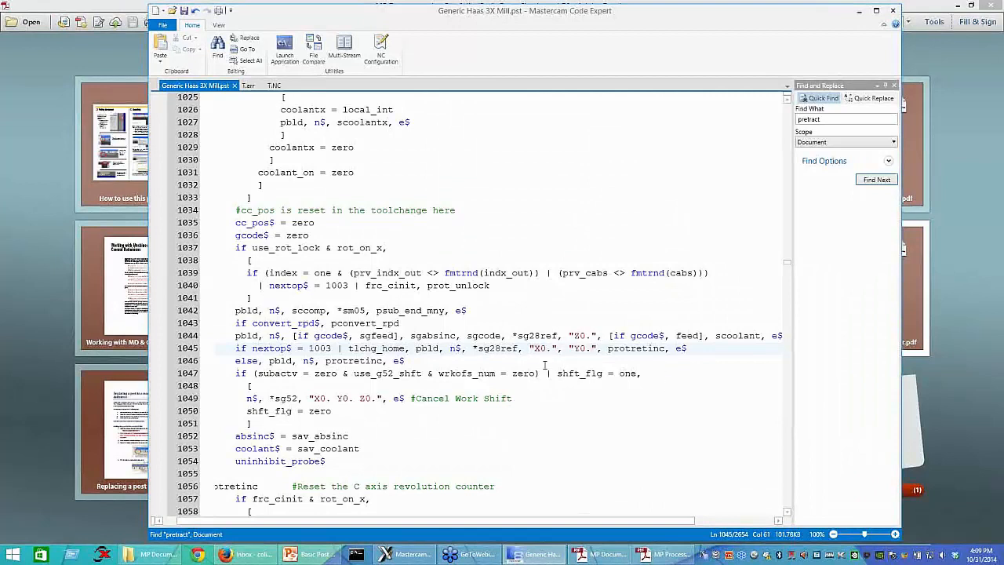
pyautogui.write('3')
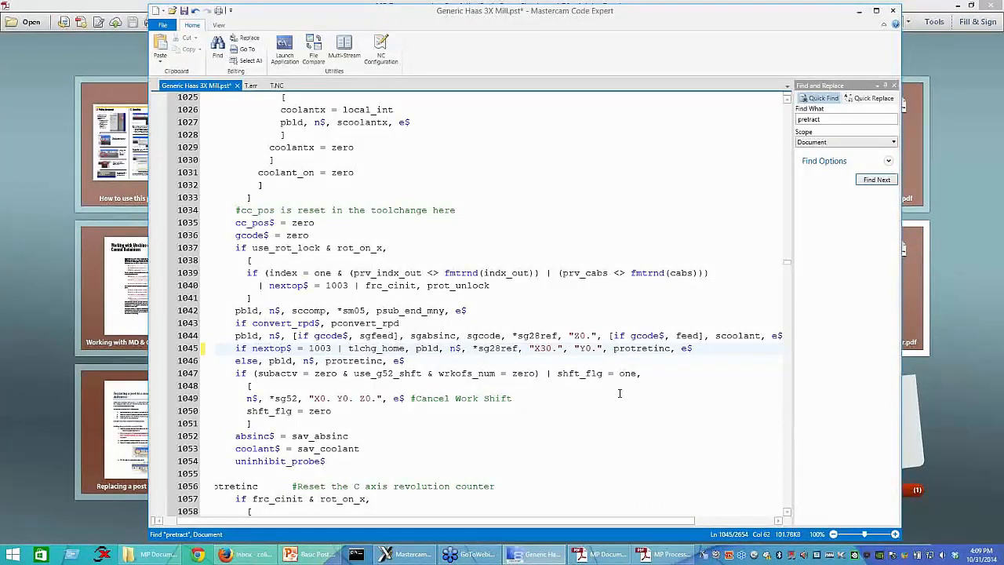
pyautogui.click(586, 348)
pyautogui.click(709, 347)
pyautogui.moveTo(563, 348); pyautogui.dragTo(513, 347)
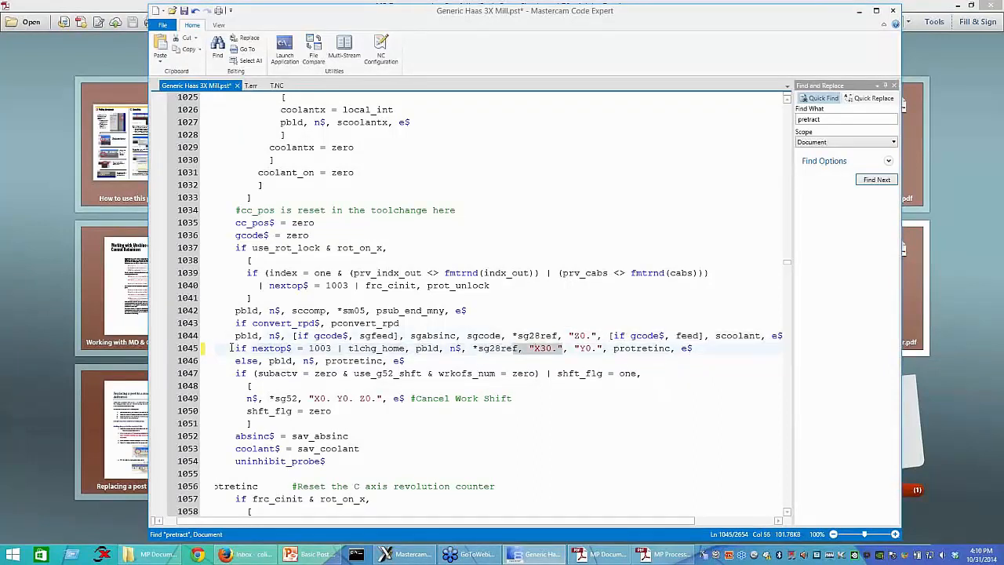
pyautogui.moveTo(231, 347); pyautogui.dragTo(689, 357)
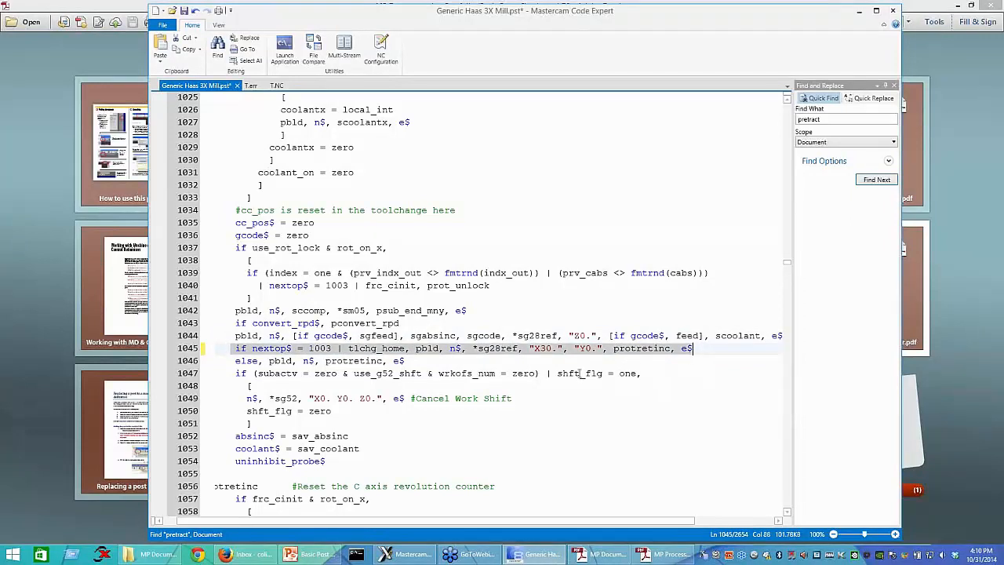
pyautogui.click(563, 347)
pyautogui.click(184, 11)
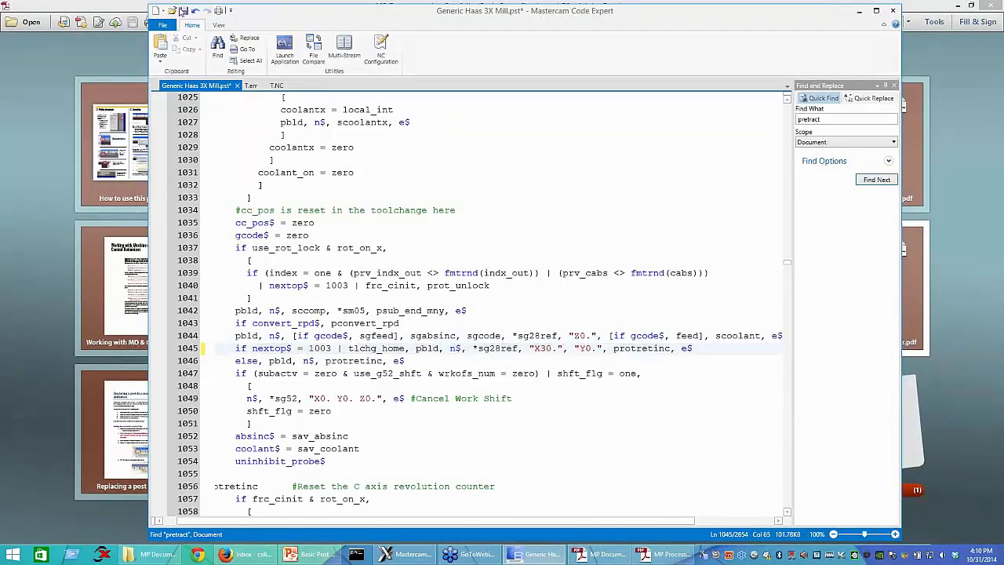
# Step: Switch to Mastercam, post the toolpaths to an NC file, and highlight the G28 X30. Y0. line near the end of T.NC
pyautogui.click(402, 554)
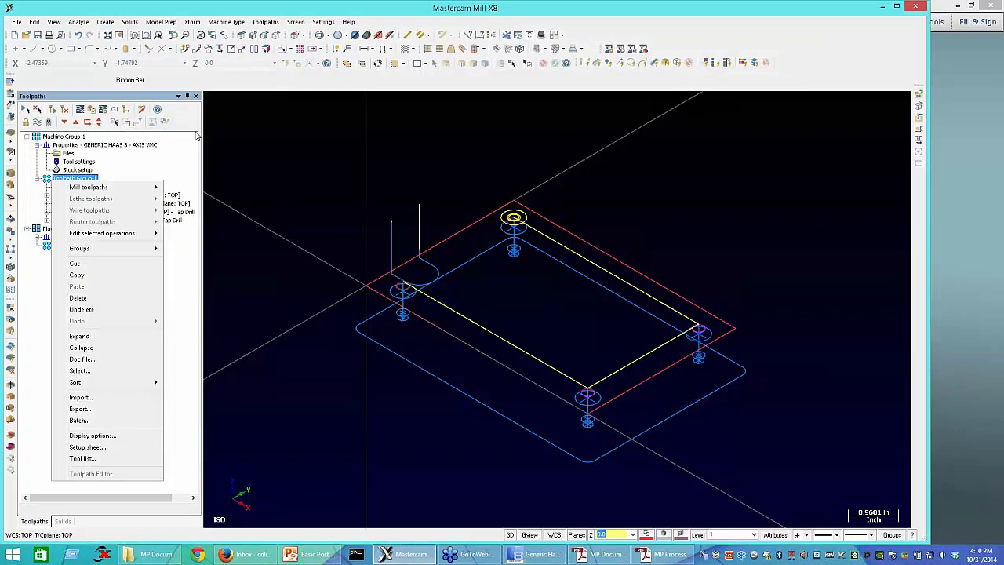
pyautogui.click(86, 182)
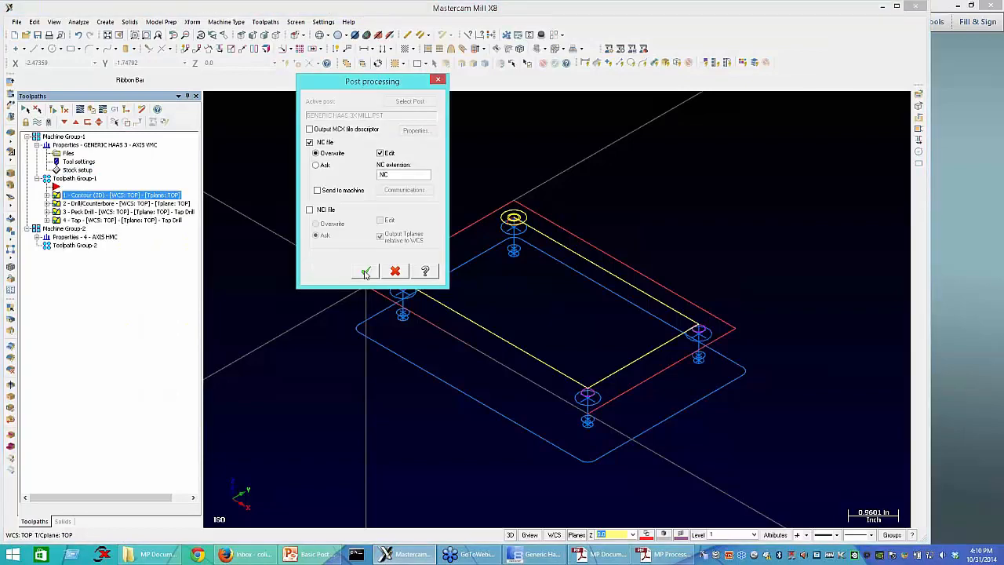
pyautogui.click(366, 271)
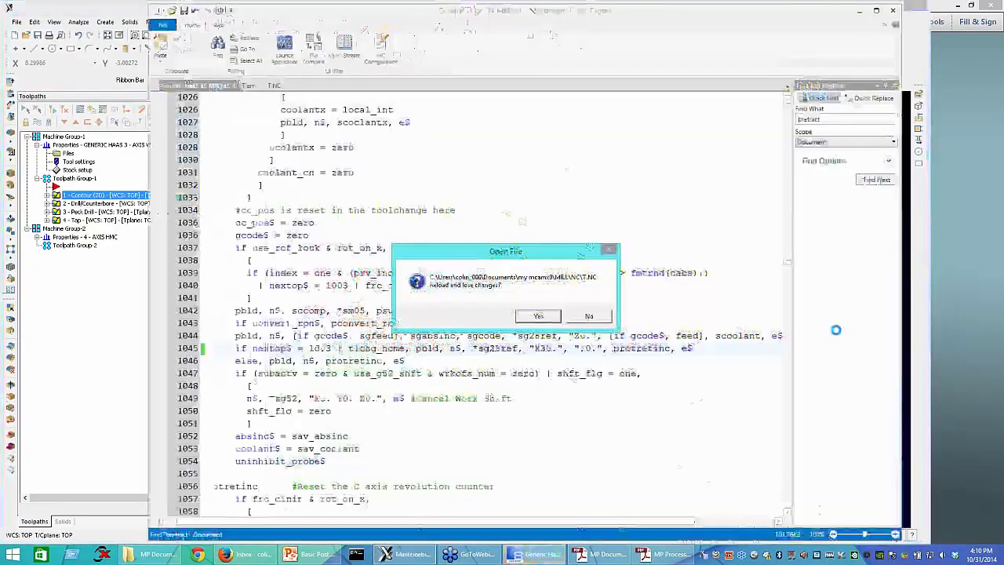
pyautogui.click(538, 316)
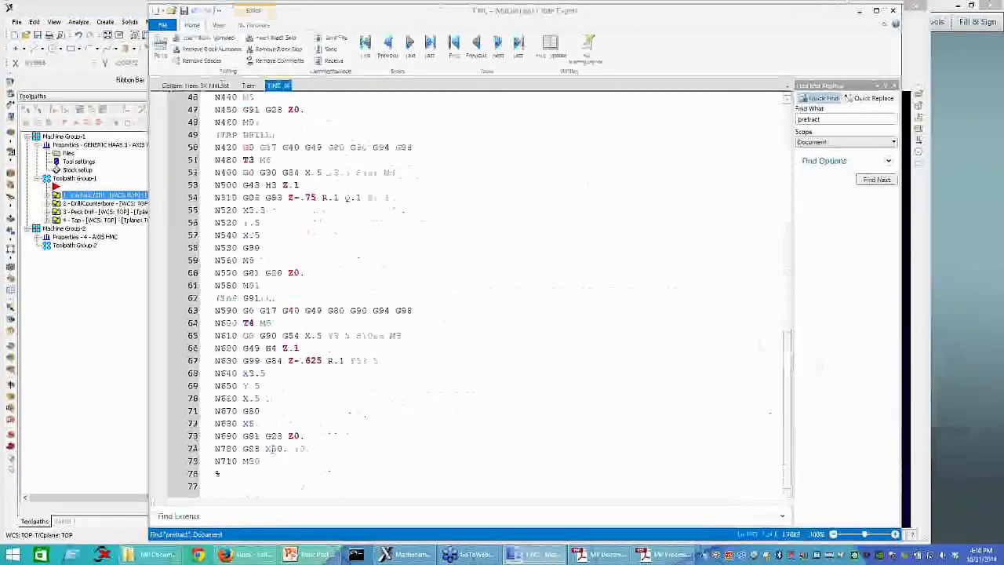
pyautogui.moveTo(243, 449); pyautogui.dragTo(318, 447)
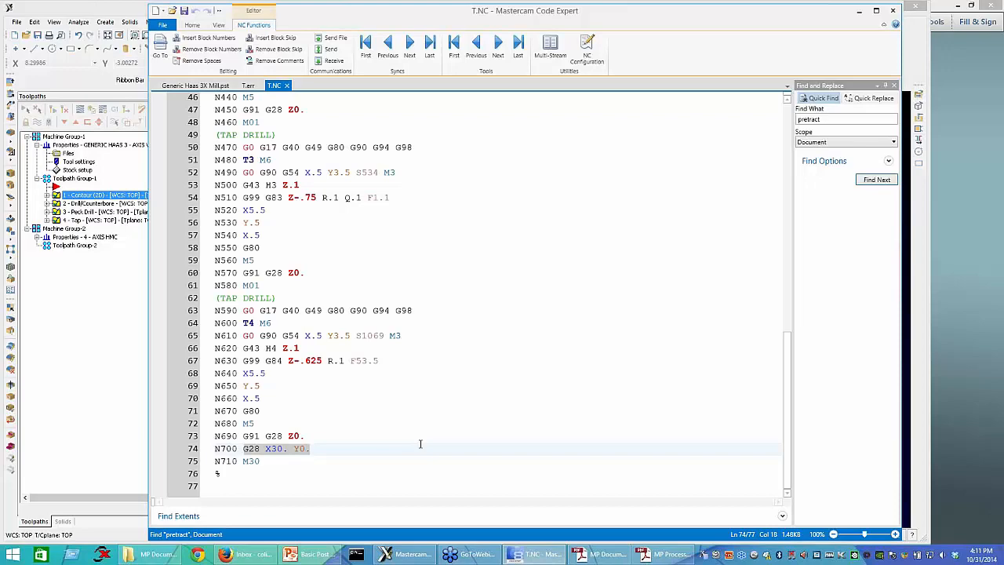
pyautogui.moveTo(787, 445); pyautogui.dragTo(787, 284)
# Step: Return to Generic Haas 3X Mill.pst and search for "pheader" until reaching the pheader$ postblock
pyautogui.click(196, 86)
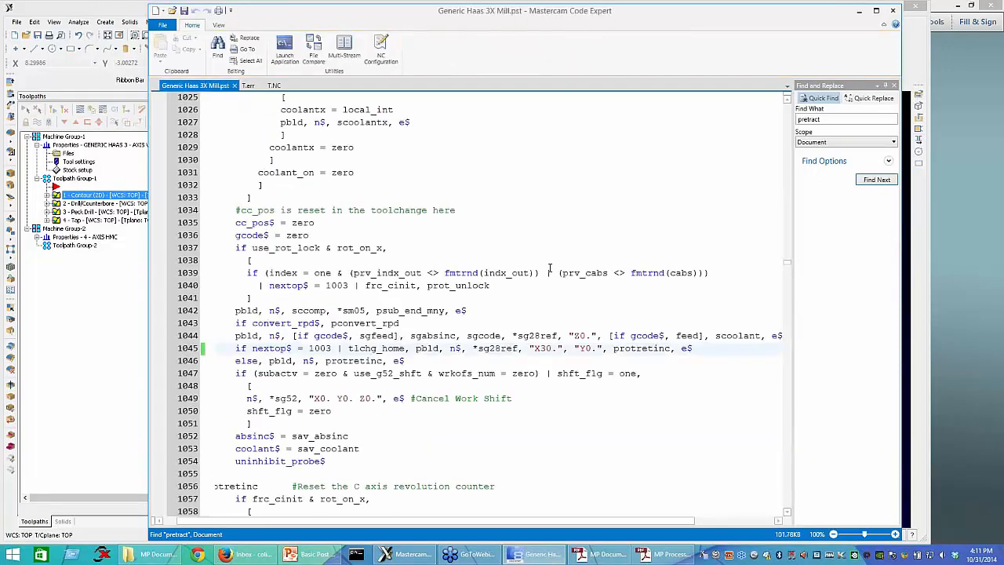
pyautogui.click(550, 270)
pyautogui.hotkey('ctrl', 'f')
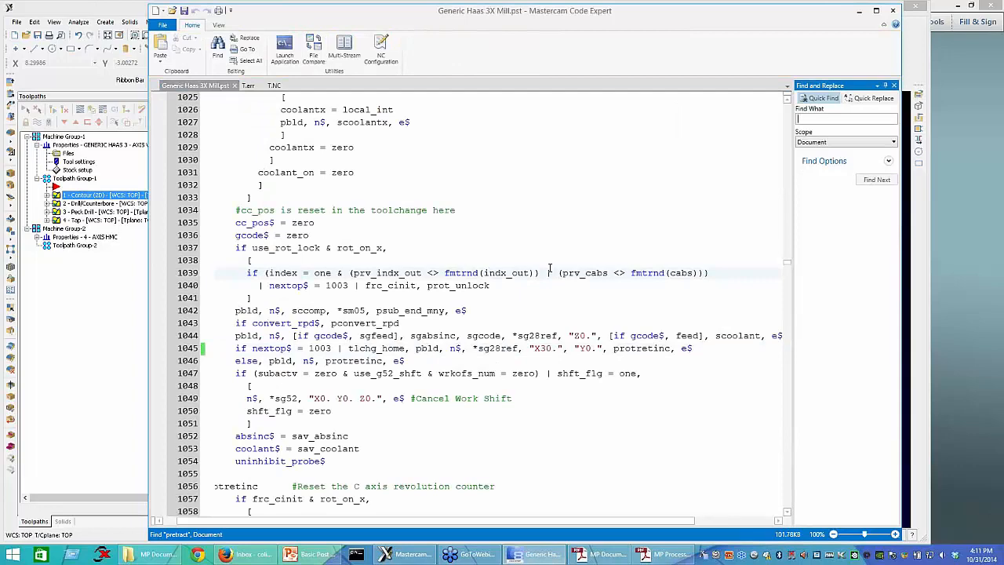
pyautogui.write('pheader')
pyautogui.press('Return')
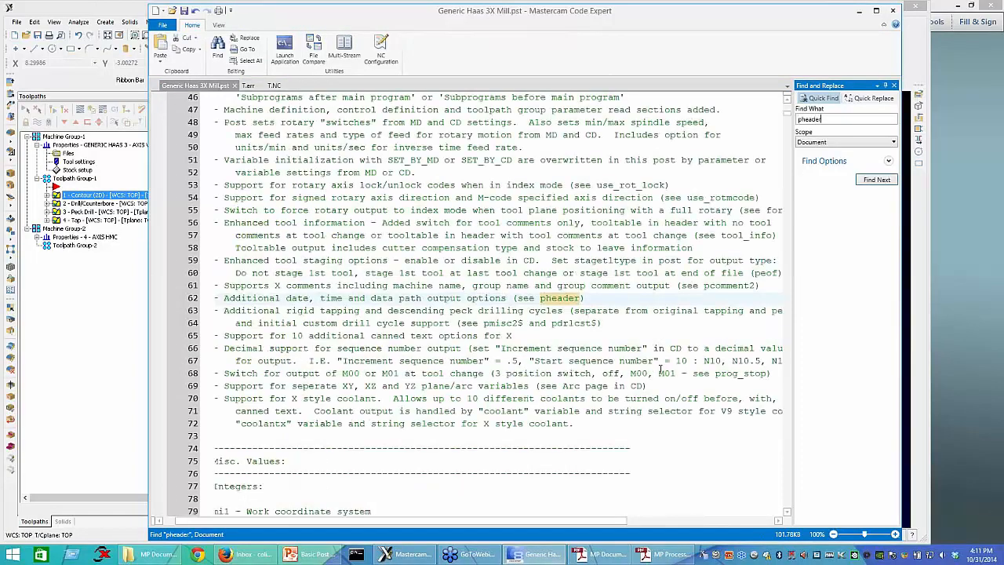
pyautogui.press('Return')
pyautogui.scroll(-8, 470, 392)
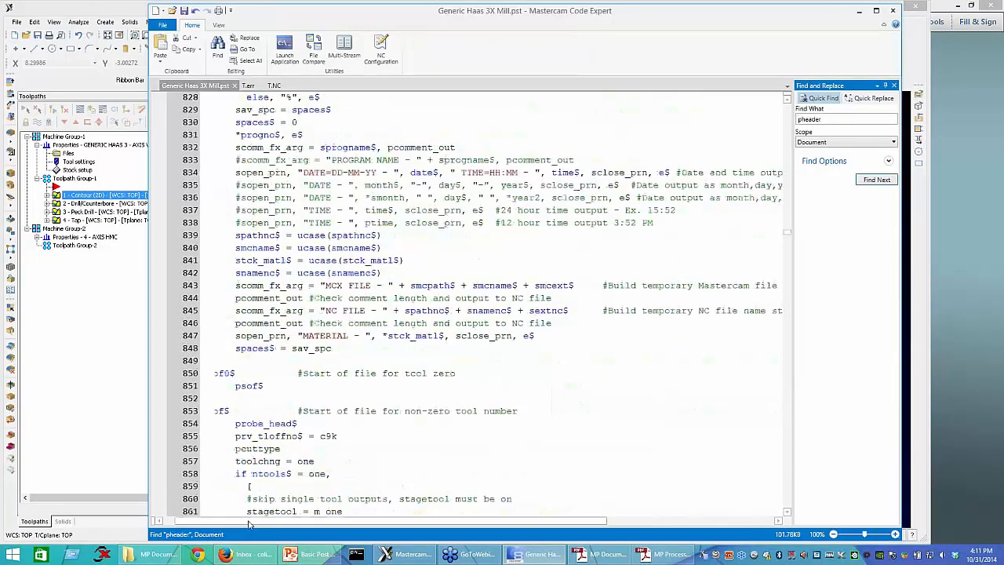
pyautogui.scroll(1, 208, 392)
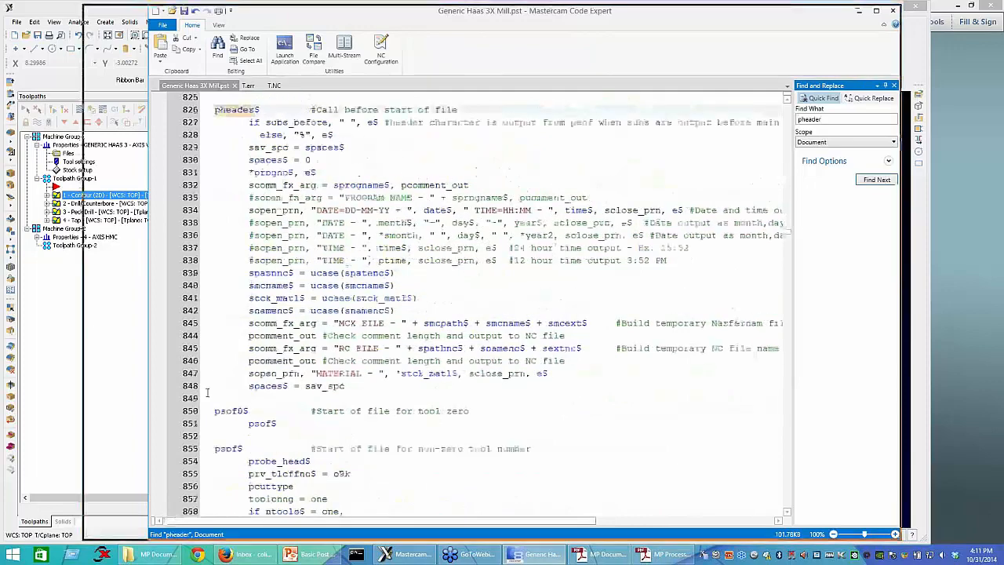
# Step: Insert three blank lines below the MATERIAL output line in pheader$ and begin a new line with the literal "STOCK SIZE: ",
pyautogui.click(498, 372)
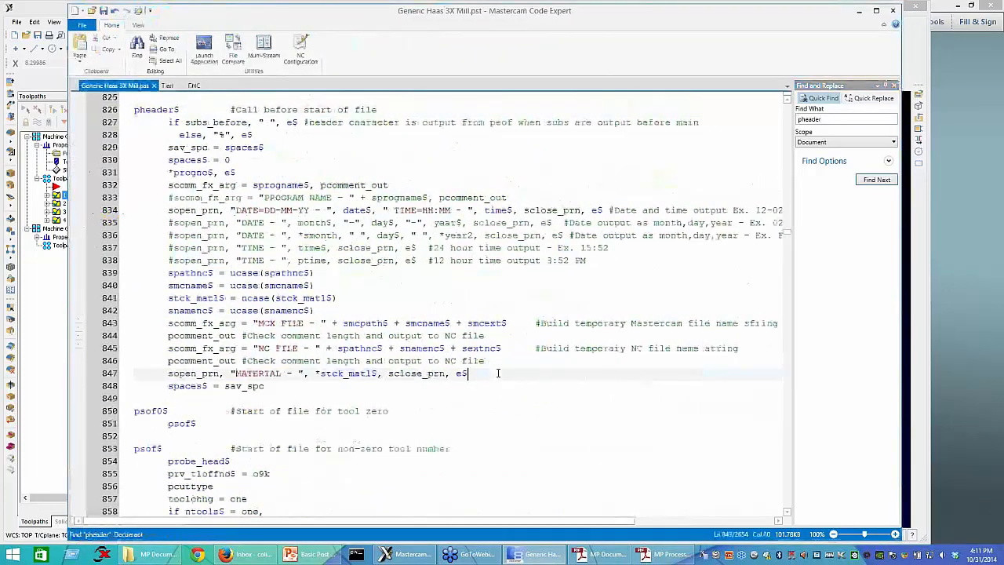
pyautogui.press('Return')
pyautogui.press('Return')
pyautogui.press('Return')
pyautogui.click(342, 397)
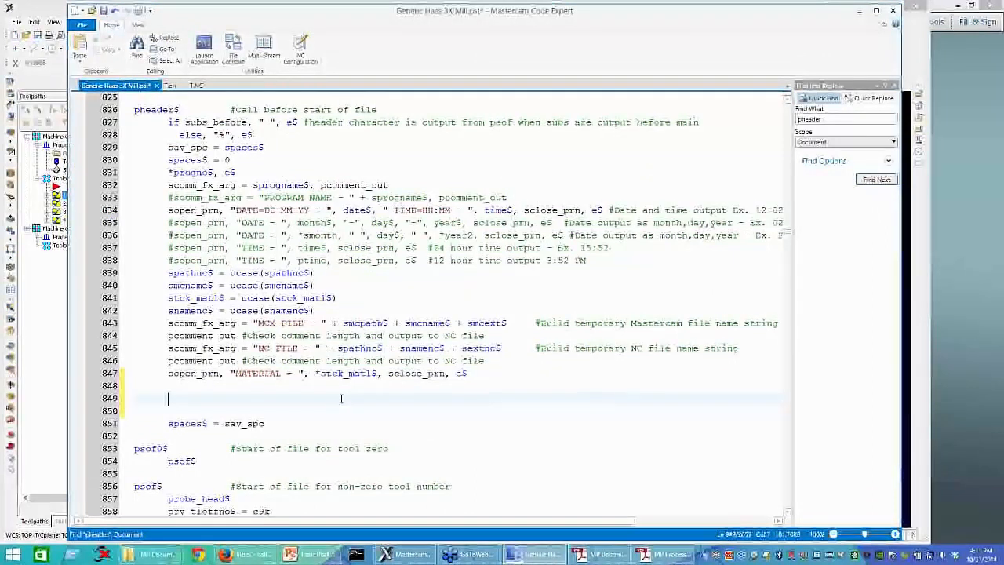
pyautogui.write('"STO')
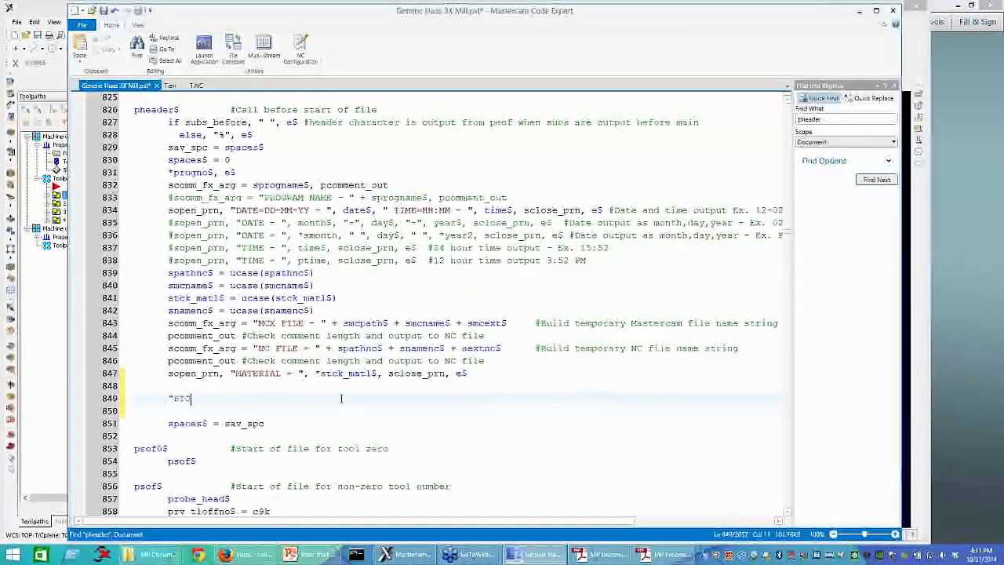
pyautogui.write('CK S')
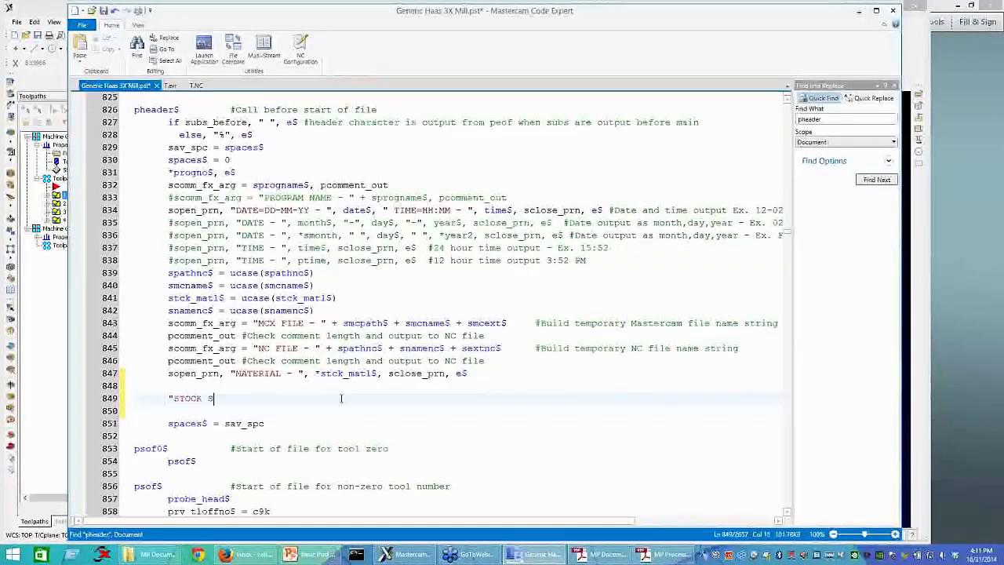
pyautogui.write('IZE: ", ')
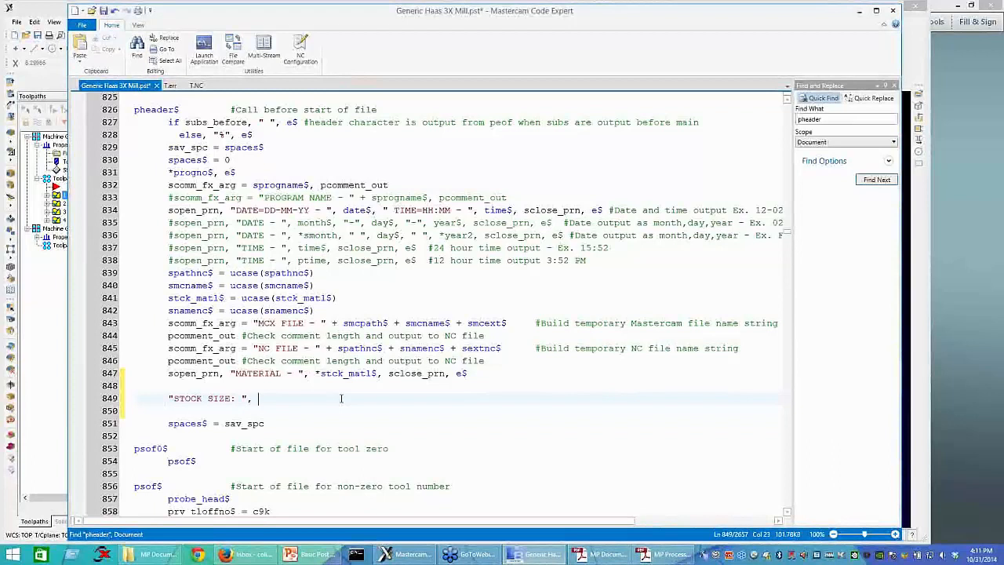
pyautogui.write('s')
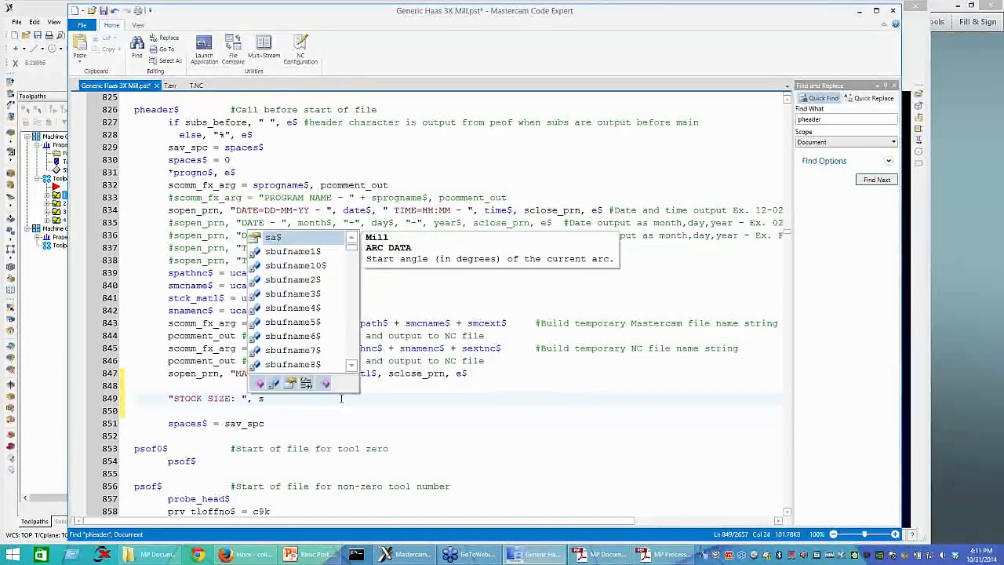
pyautogui.write('t')
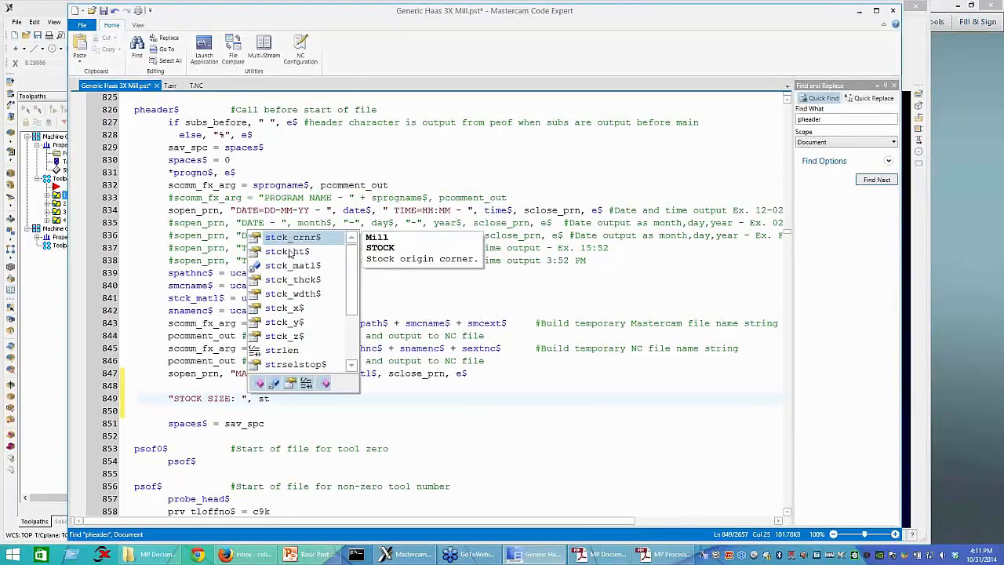
# Step: Complete the STOCK SIZE line with the predefined variables stck_ht$, stck_thck$ and stck_wdth$, ending with e$
pyautogui.doubleClick(292, 252)
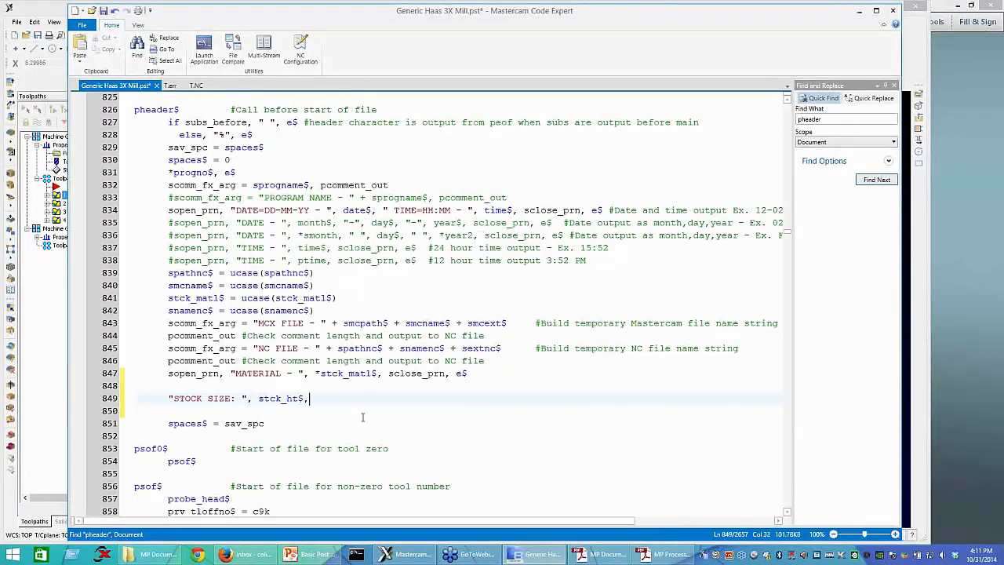
pyautogui.write('st')
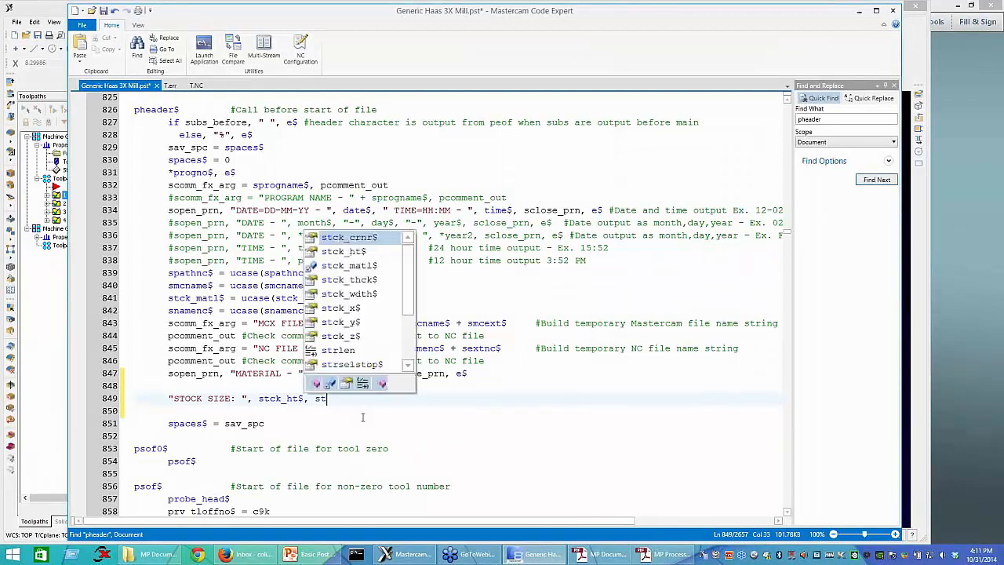
pyautogui.doubleClick(399, 368)
pyautogui.write(', st')
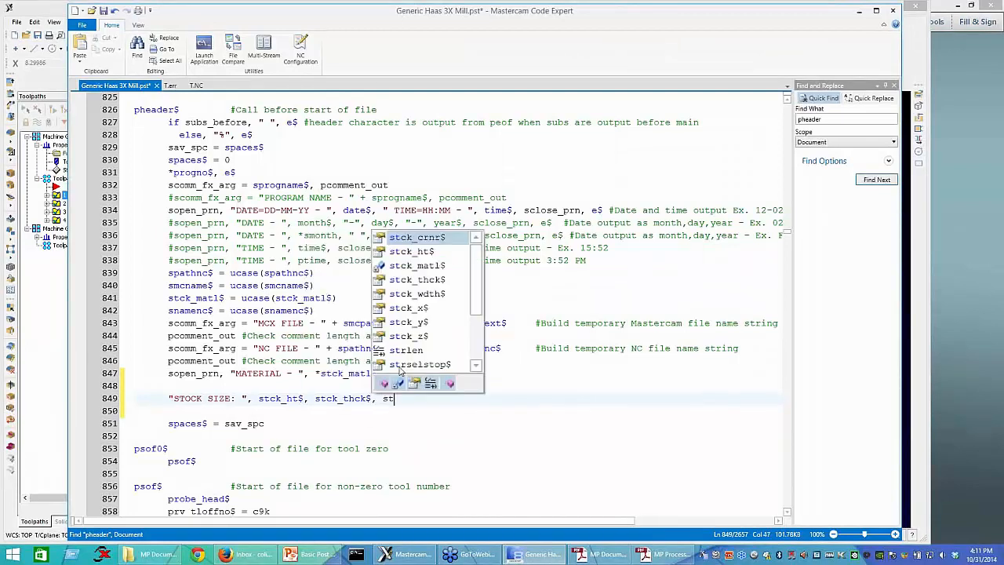
pyautogui.doubleClick(428, 294)
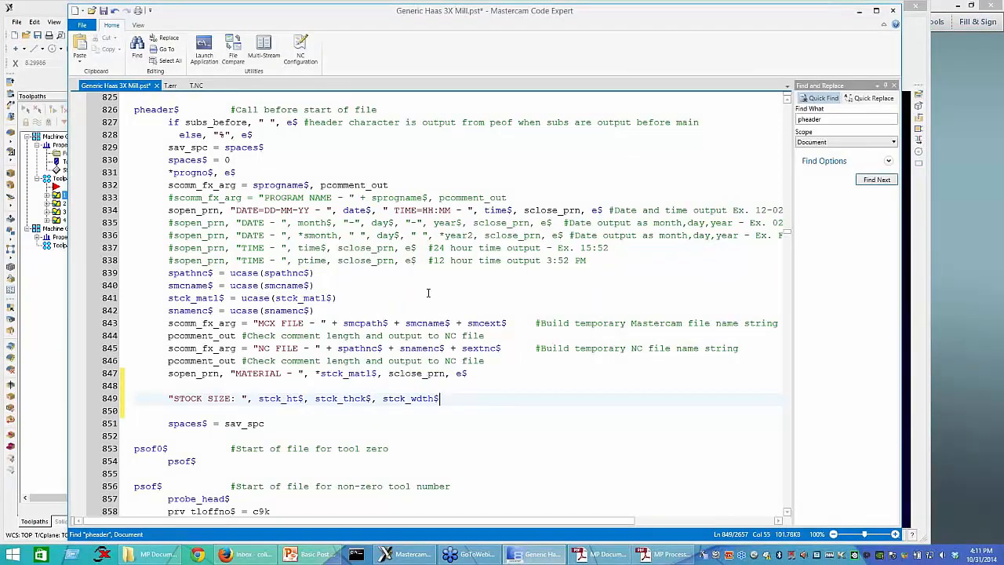
pyautogui.write(', e$')
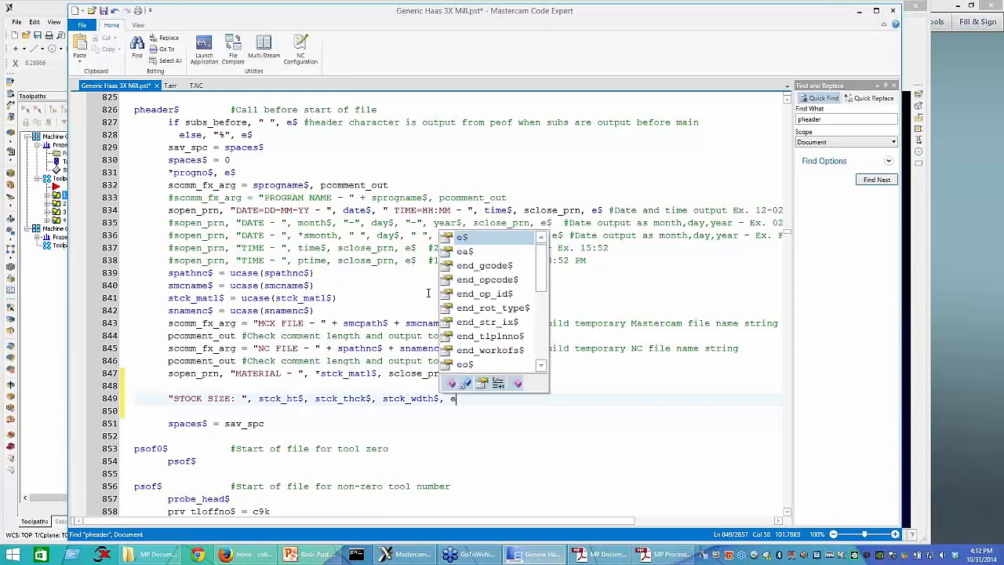
# Step: Force output of all three stock variables in the STOCK SIZE line by prefixing each with an asterisk
pyautogui.click(257, 398)
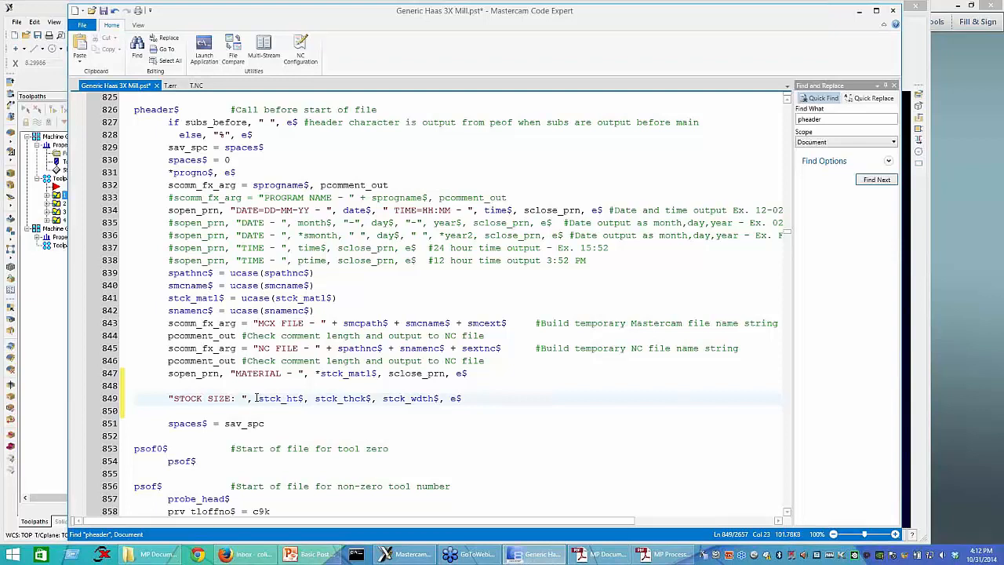
pyautogui.write('*')
pyautogui.click(320, 398)
pyautogui.write('*')
pyautogui.click(394, 399)
pyautogui.write('*')
pyautogui.click(323, 435)
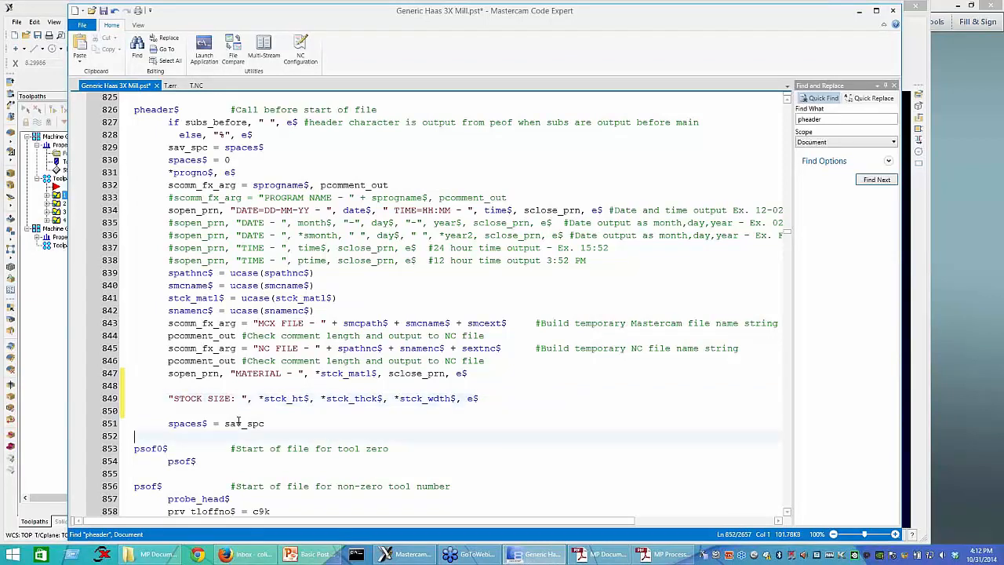
# Step: Highlight stck_ht$ in the STOCK SIZE line and insert blank lines directly above the pheader$ postblock
pyautogui.doubleClick(292, 398)
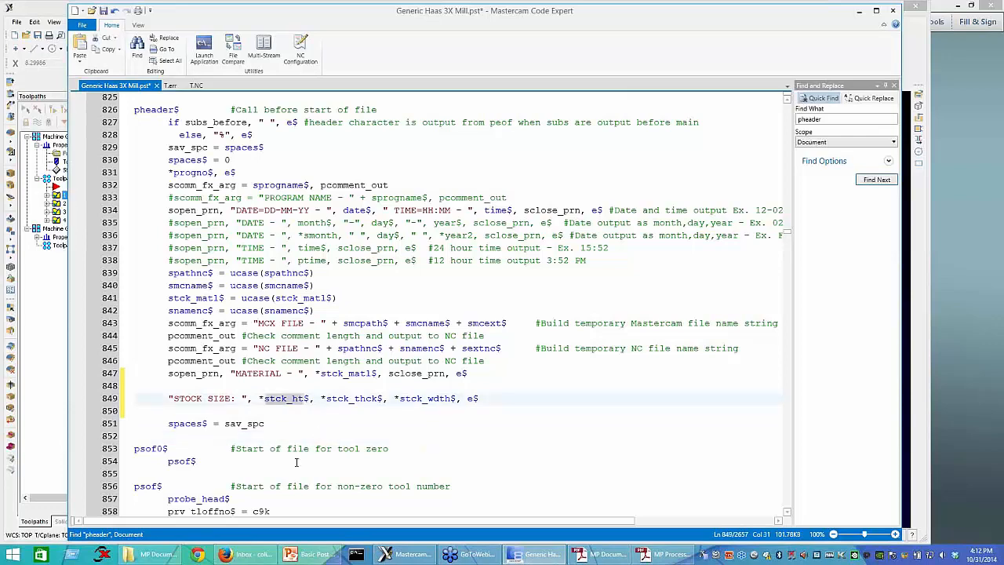
pyautogui.scroll(2, 296, 462)
pyautogui.scroll(-2, 291, 410)
pyautogui.scroll(2, 291, 410)
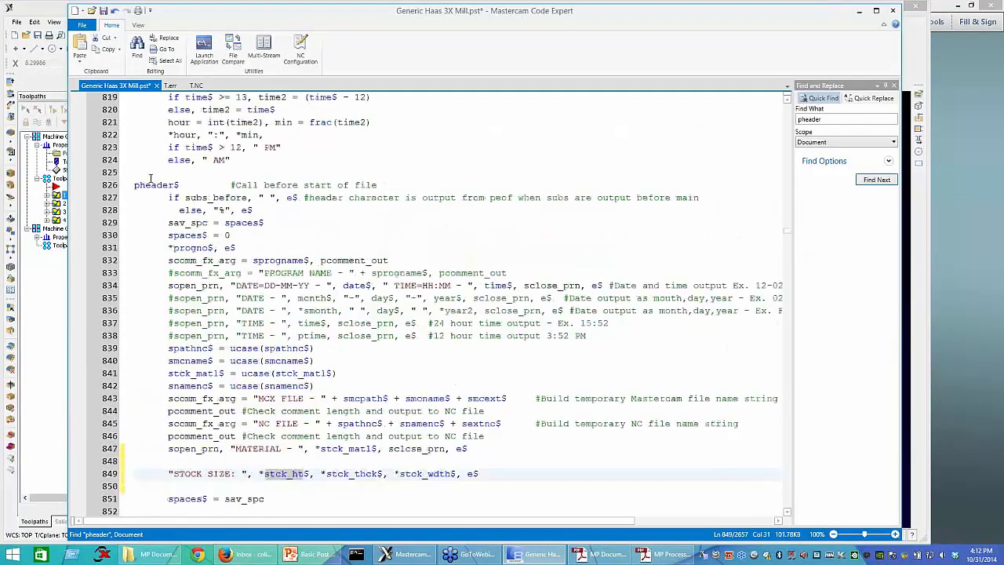
pyautogui.click(150, 176)
pyautogui.press('Return')
pyautogui.press('Return')
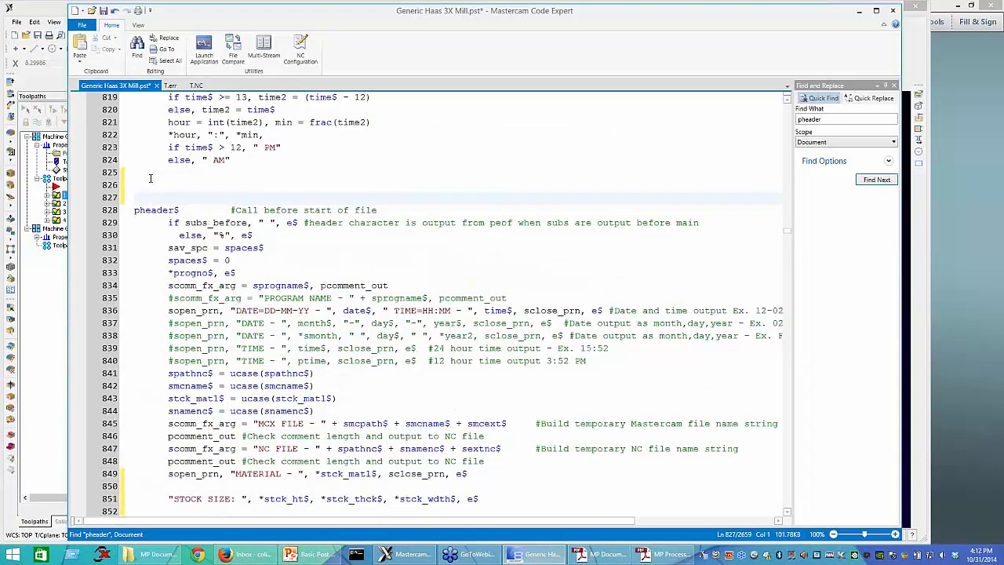
pyautogui.press('Return')
pyautogui.press('Up')
pyautogui.press('Up')
# Step: List stck_ht$, stck_thck$ and stck_wdth$ on separate lines above the pheader$ postblock
pyautogui.write('st')
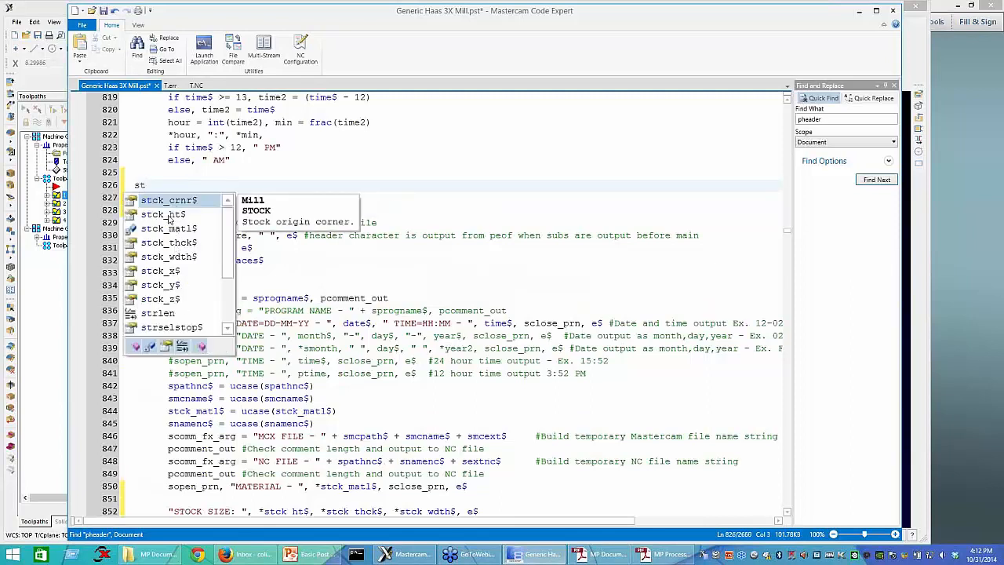
pyautogui.doubleClick(170, 214)
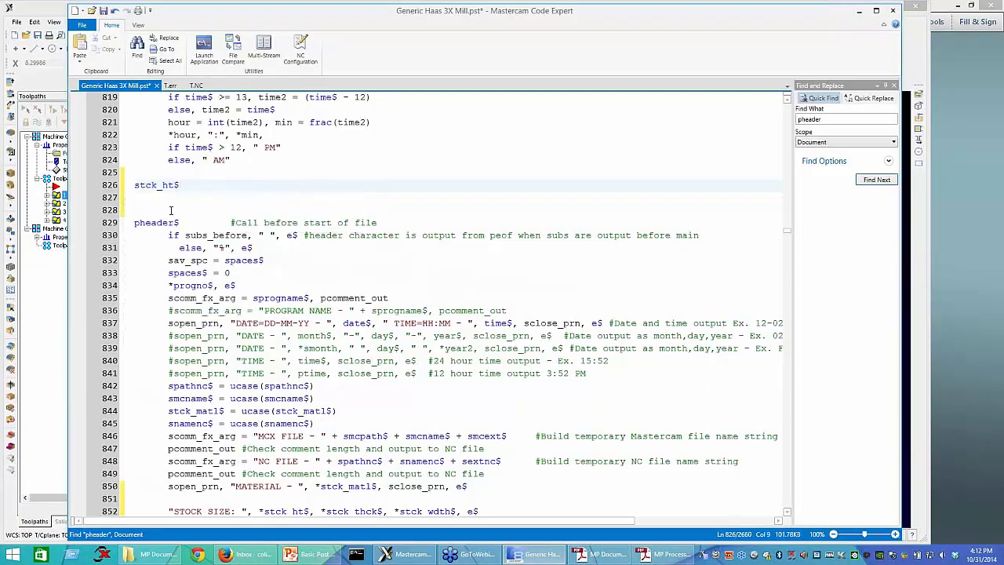
pyautogui.press('Return')
pyautogui.write('st')
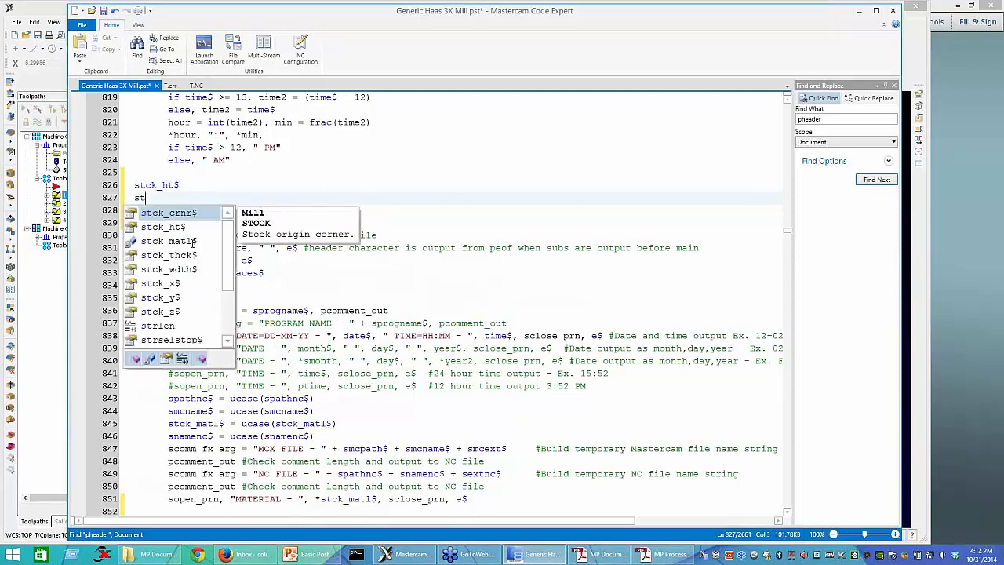
pyautogui.doubleClick(188, 255)
pyautogui.press('Return')
pyautogui.write('st')
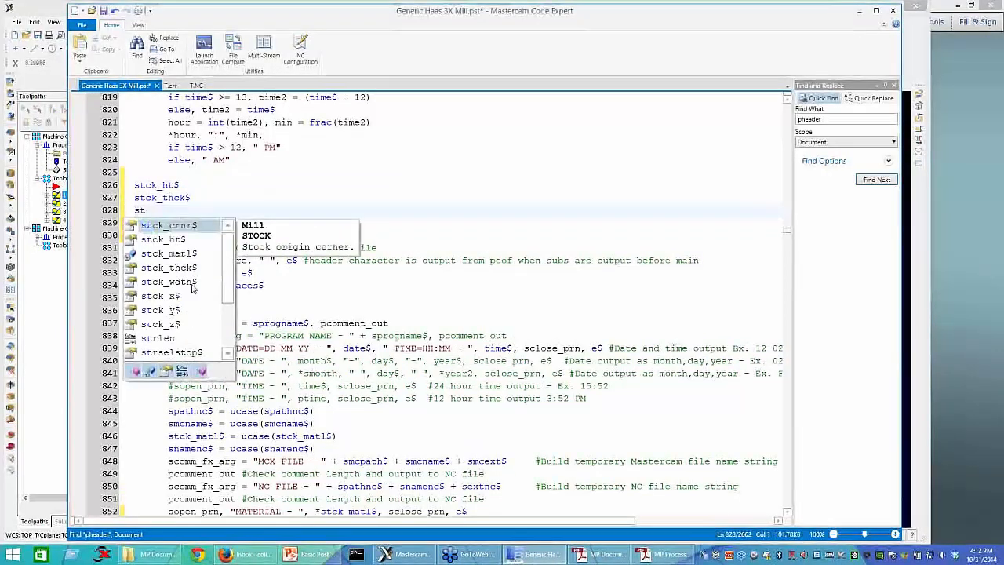
pyautogui.doubleClick(191, 283)
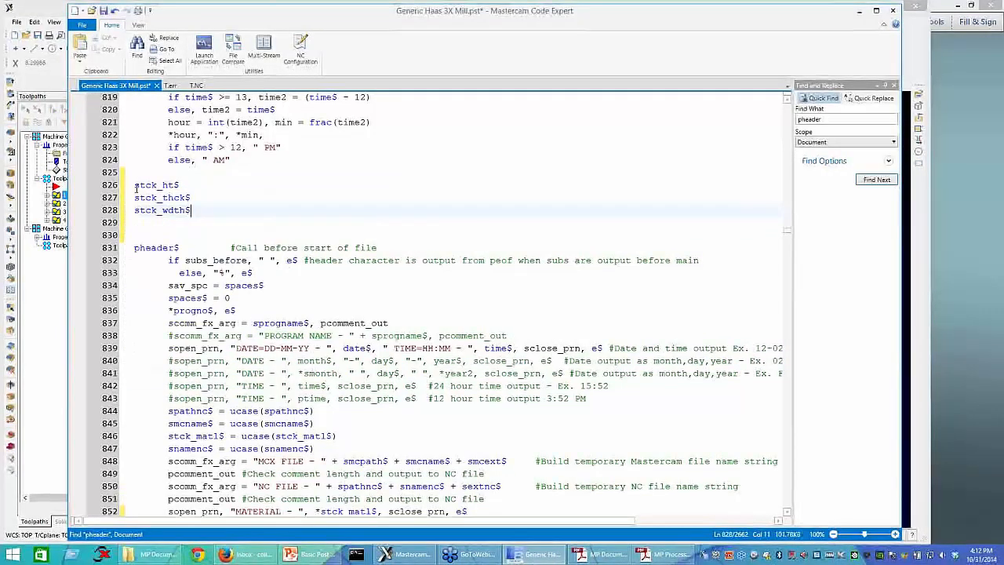
# Step: Put the format statement prefix fmt "X" 2 in front of stck_ht$ above the pheader$ postblock
pyautogui.click(135, 186)
pyautogui.write('fmt ')
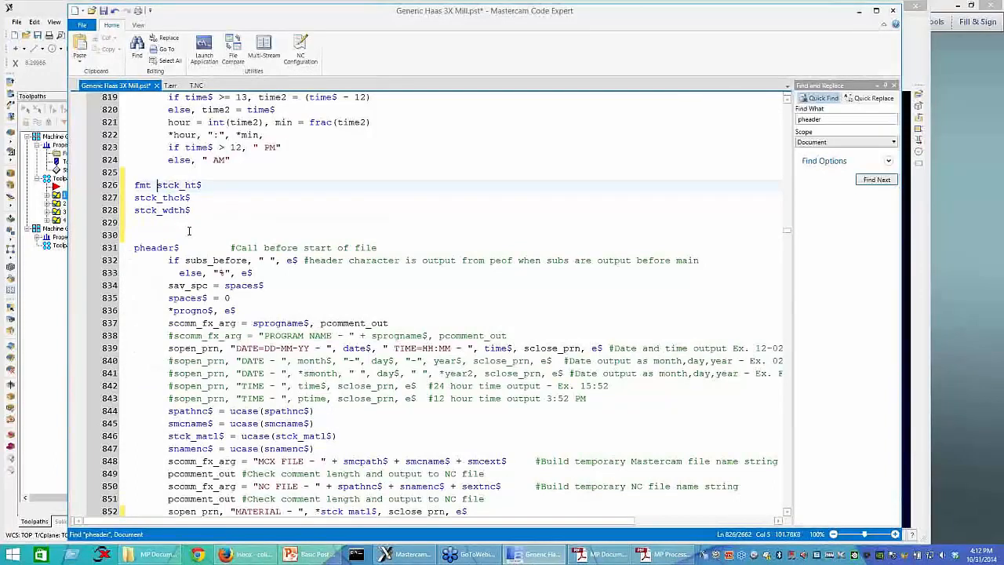
pyautogui.write('"X"')
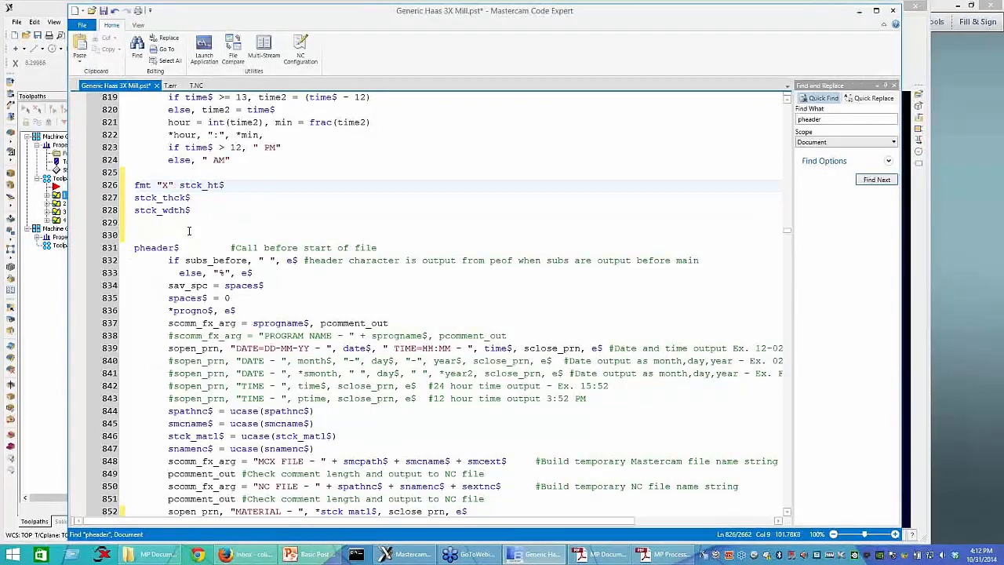
pyautogui.write(' 2')
# Step: Copy the fmt "X" 2 prefix from the stck_ht$ line to the stck_thck$ and stck_wdth$ lines
pyautogui.hotkey('shift', 'Home')
pyautogui.write('c')
pyautogui.hotkey('ctrl', 'z')
pyautogui.hotkey('ctrl', 'c')
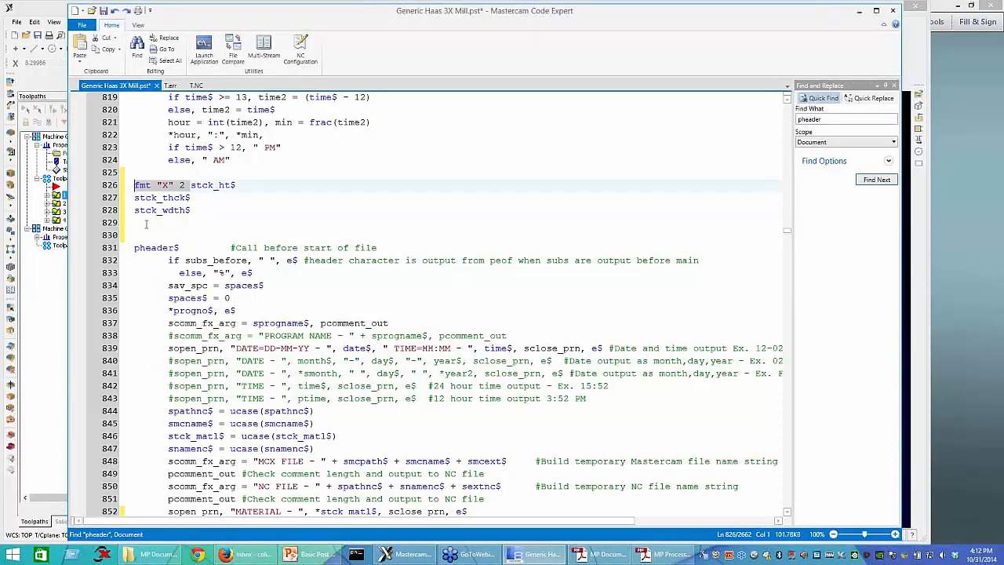
pyautogui.click(135, 199)
pyautogui.hotkey('ctrl', 'v')
pyautogui.click(136, 211)
pyautogui.hotkey('ctrl', 'v')
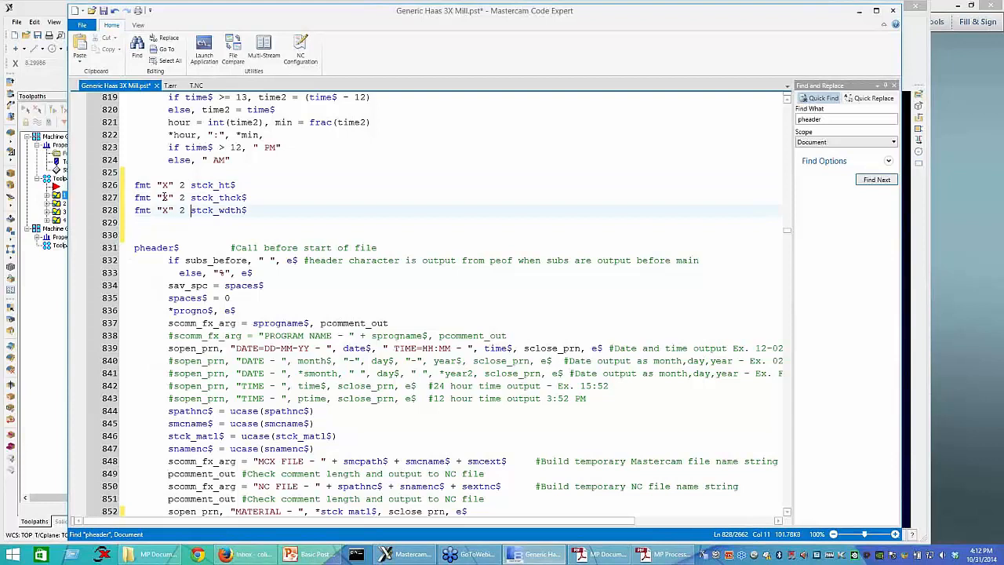
# Step: Change the format letter to "Y" for stck_thck$ and "Z" for stck_wdth$, and save the post file
pyautogui.click(165, 198)
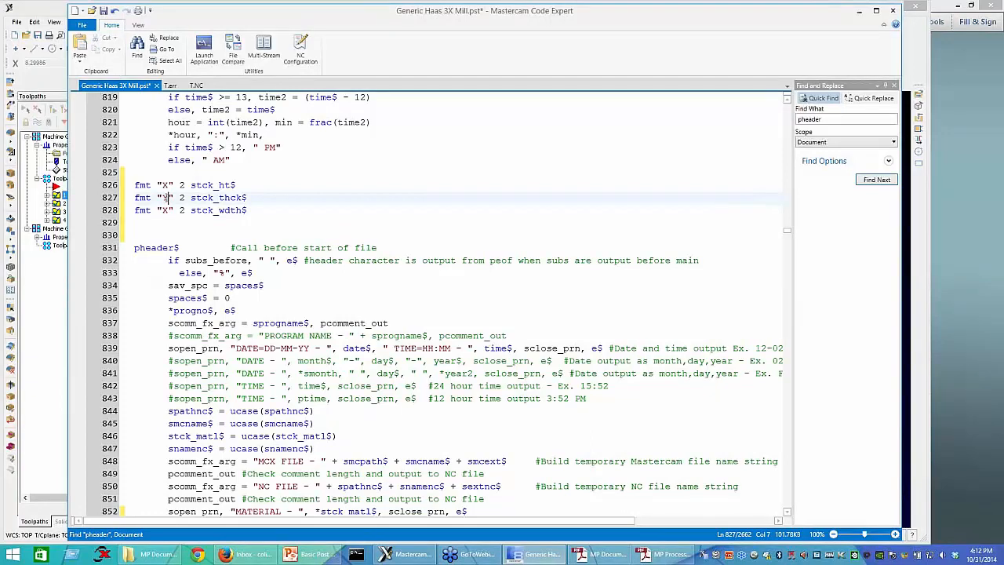
pyautogui.press('BackSpace')
pyautogui.write('Y')
pyautogui.click(166, 210)
pyautogui.press('BackSpace')
pyautogui.write('Z')
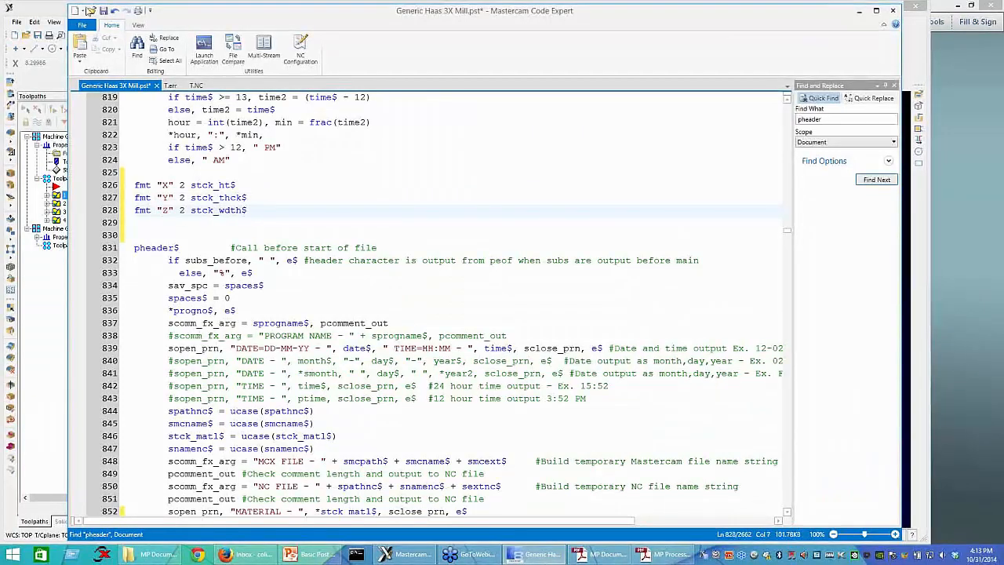
pyautogui.click(103, 10)
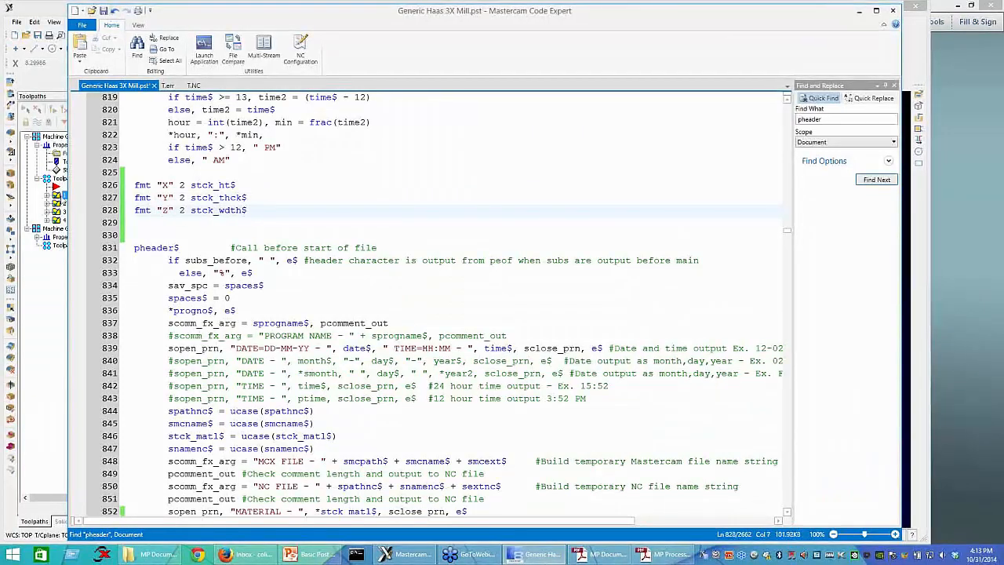
# Step: Switch to Mastercam and define the stock of Machine Group-1 from a bounding box in its stock setup
pyautogui.click(66, 153)
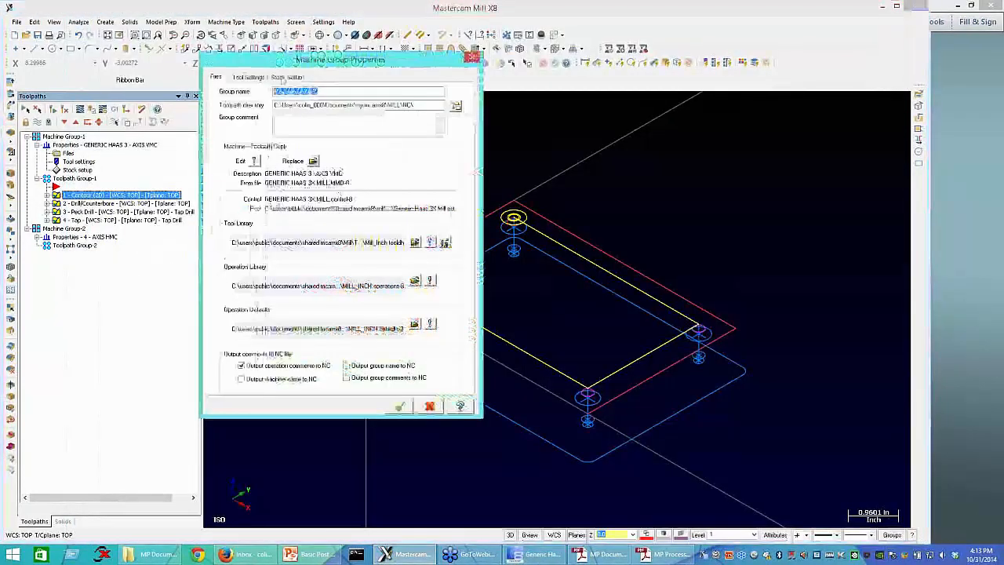
pyautogui.click(287, 76)
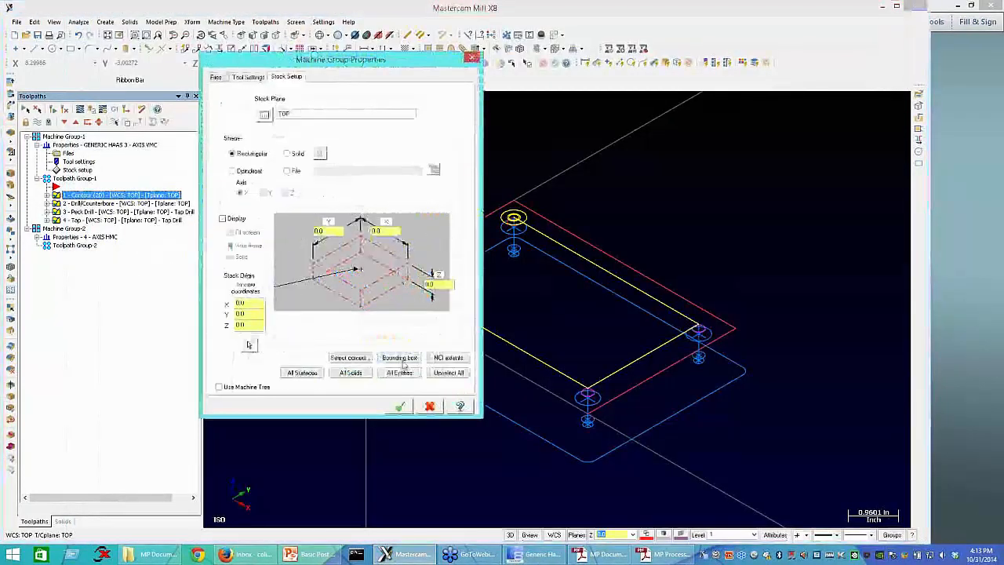
pyautogui.click(400, 358)
pyautogui.press('Return')
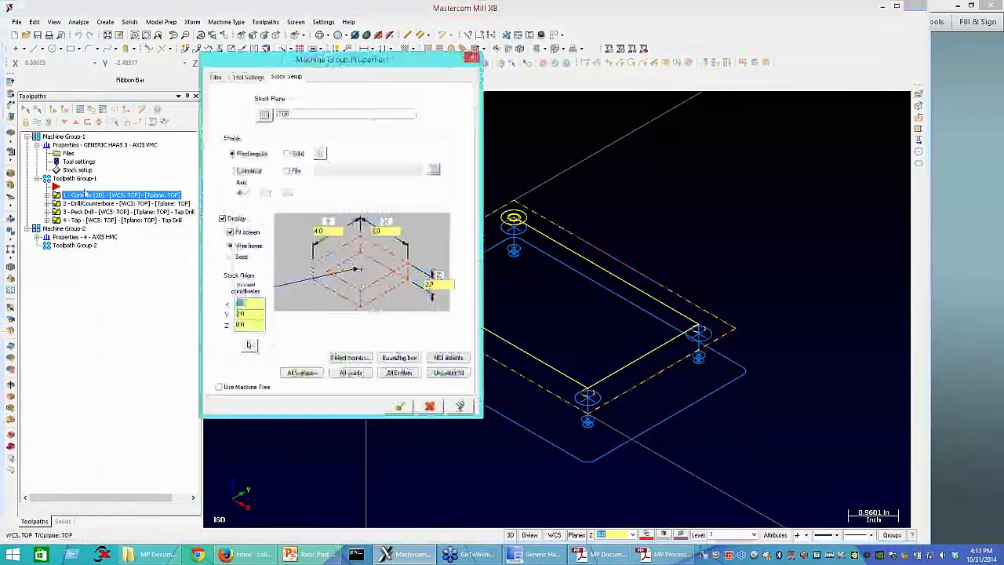
# Step: Accept the stock setup, post the toolpaths, and check the STOCK SIZE line of T.NC in Code Expert
pyautogui.click(114, 110)
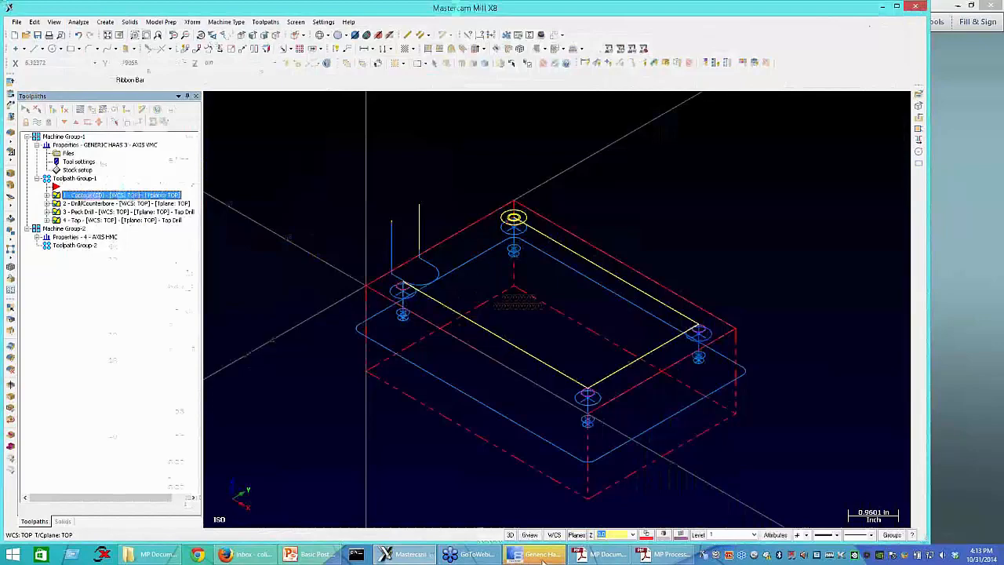
pyautogui.click(541, 557)
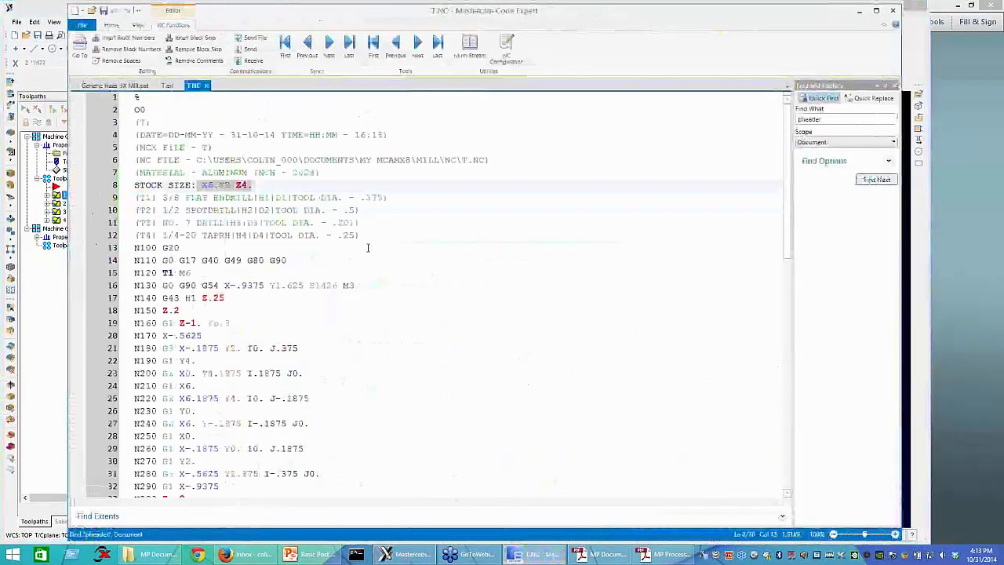
pyautogui.click(276, 196)
pyautogui.moveTo(272, 196); pyautogui.dragTo(290, 184)
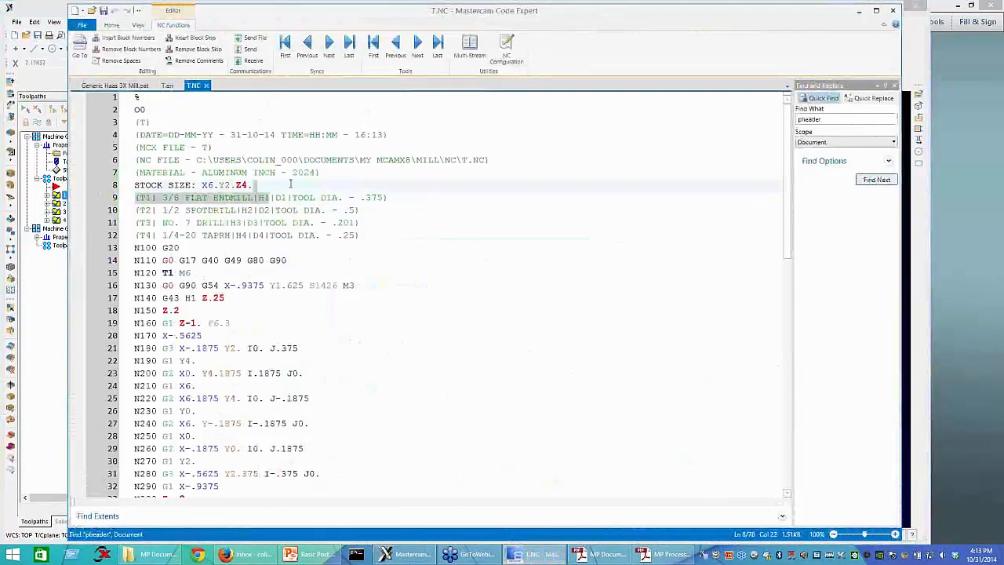
pyautogui.click(291, 183)
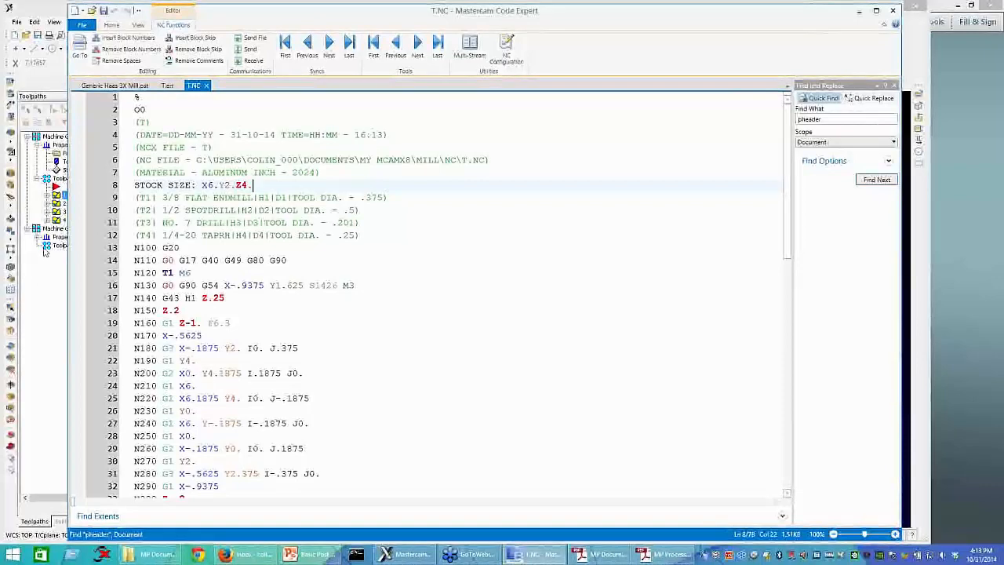
# Step: Compare the stock outline in Mastercam with the STOCK SIZE line in T.NC and highlight its Y value
pyautogui.click(47, 174)
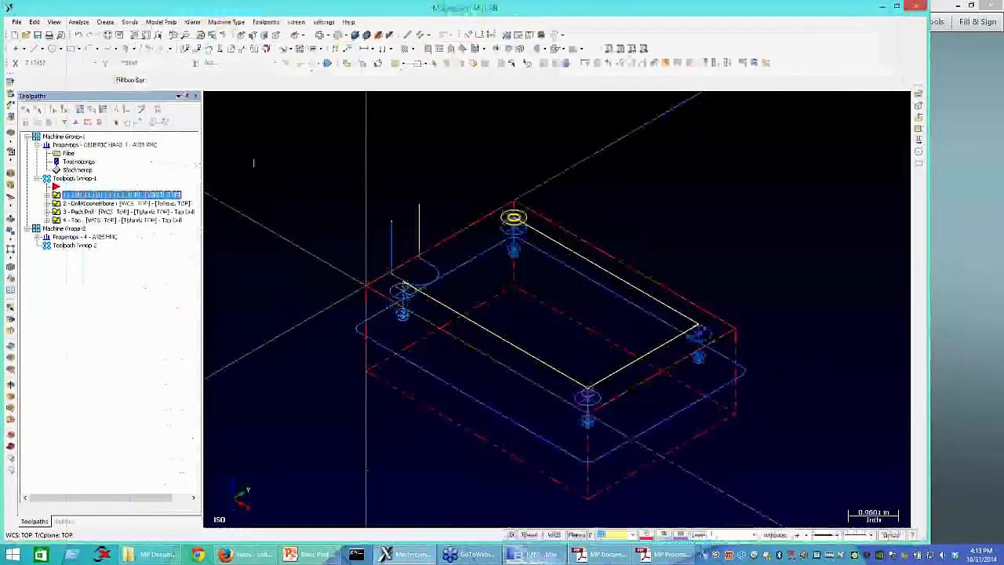
pyautogui.click(536, 555)
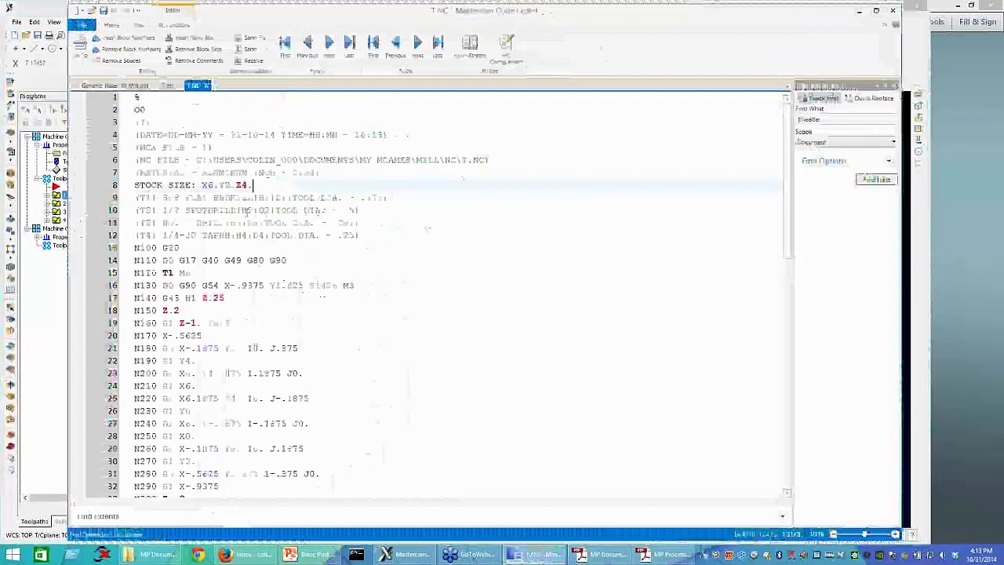
pyautogui.moveTo(235, 185); pyautogui.dragTo(219, 186)
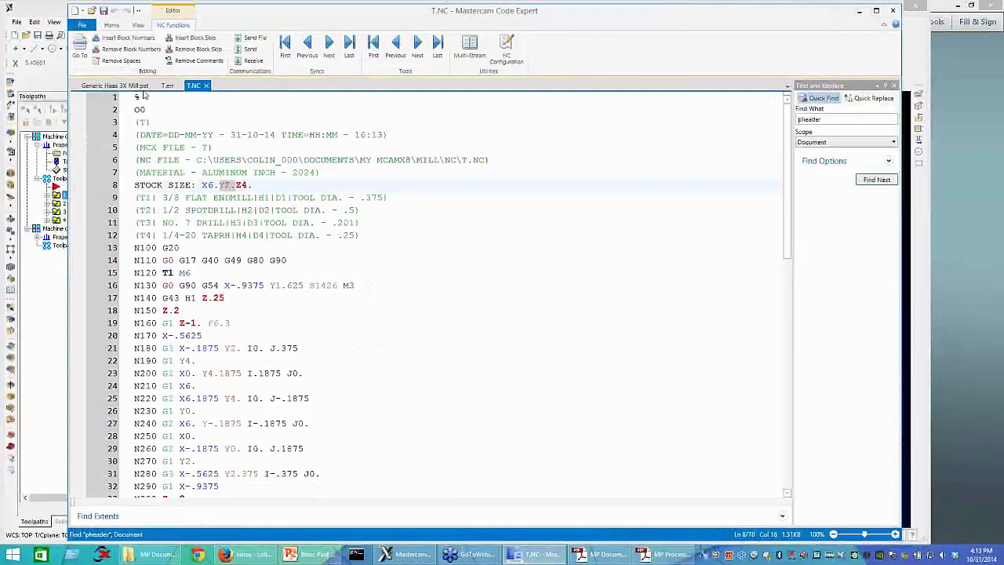
# Step: In the post's STOCK SIZE line, move *stck_wdth$ between *stck_ht$ and *stck_thck$ and separate the variables with commas
pyautogui.click(117, 84)
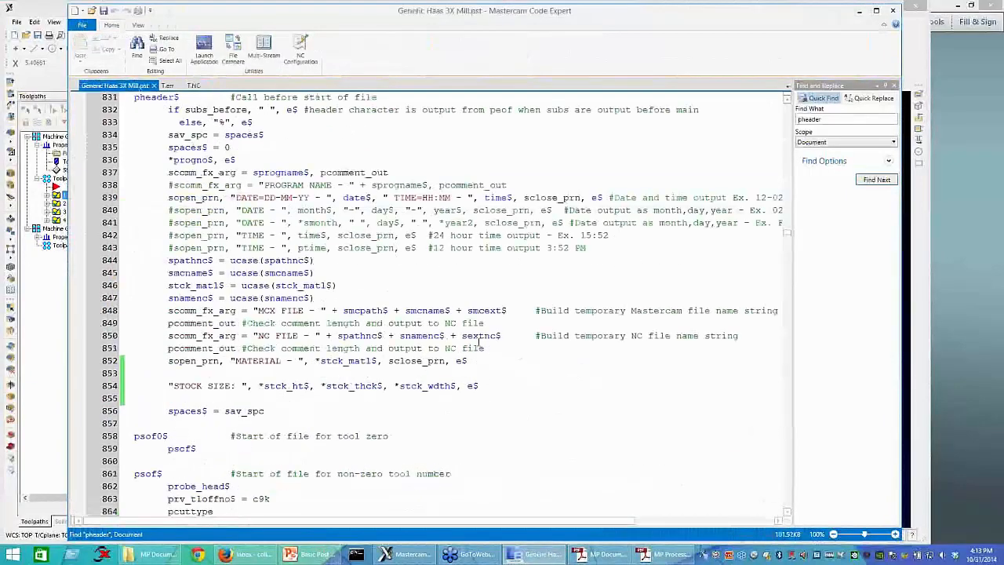
pyautogui.doubleClick(397, 385)
pyautogui.click(314, 389)
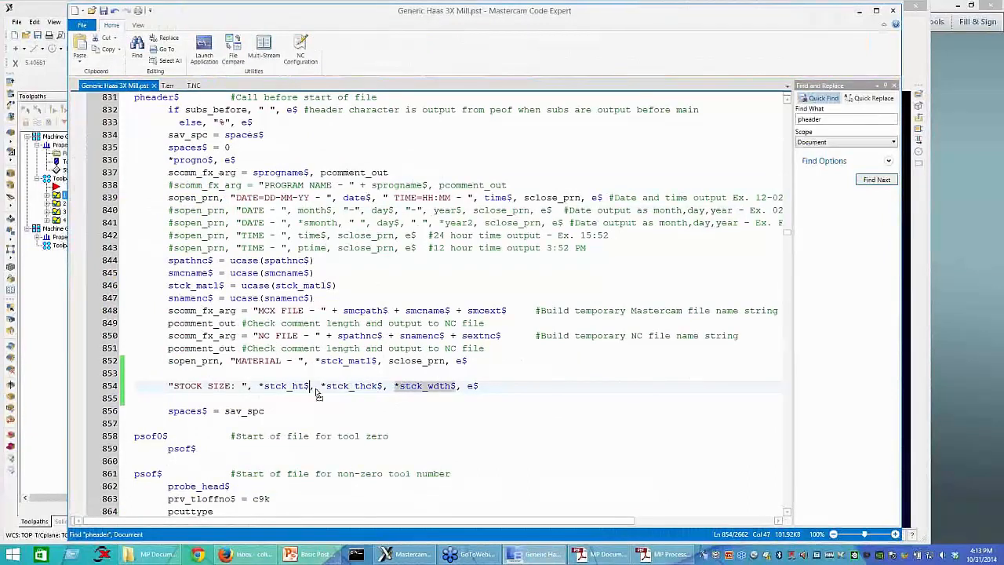
pyautogui.moveTo(327, 395); pyautogui.dragTo(317, 390)
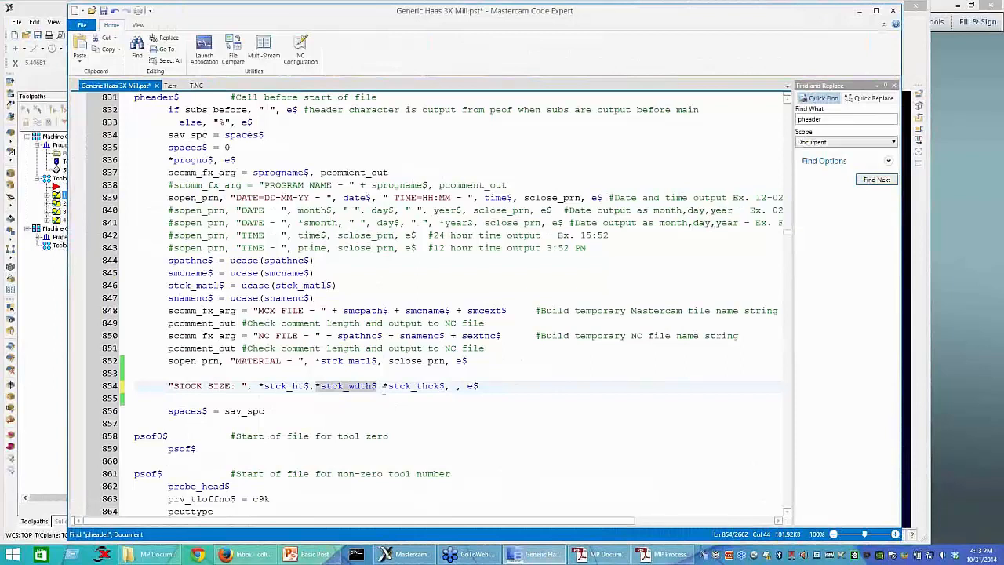
pyautogui.click(380, 390)
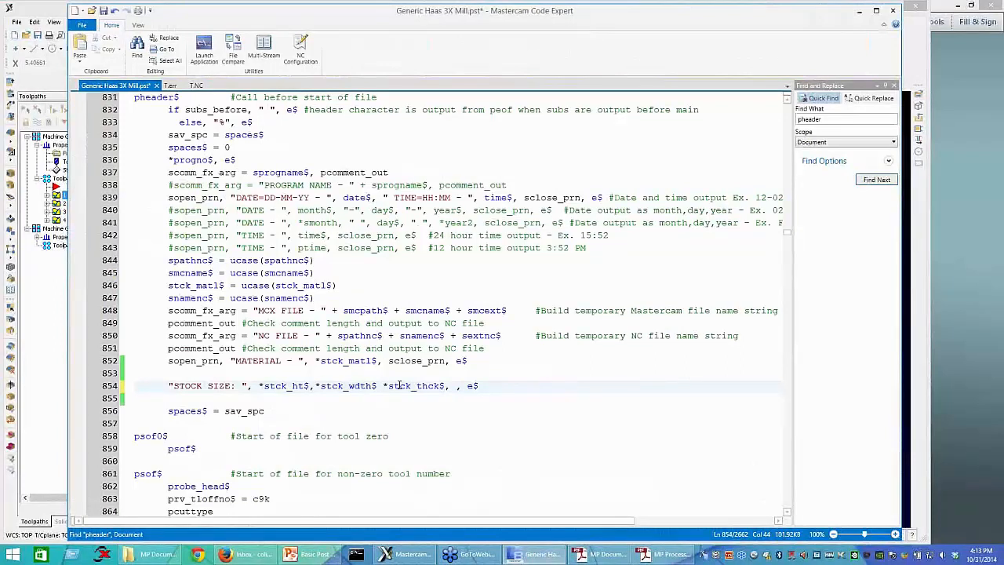
pyautogui.write(',')
pyautogui.click(470, 390)
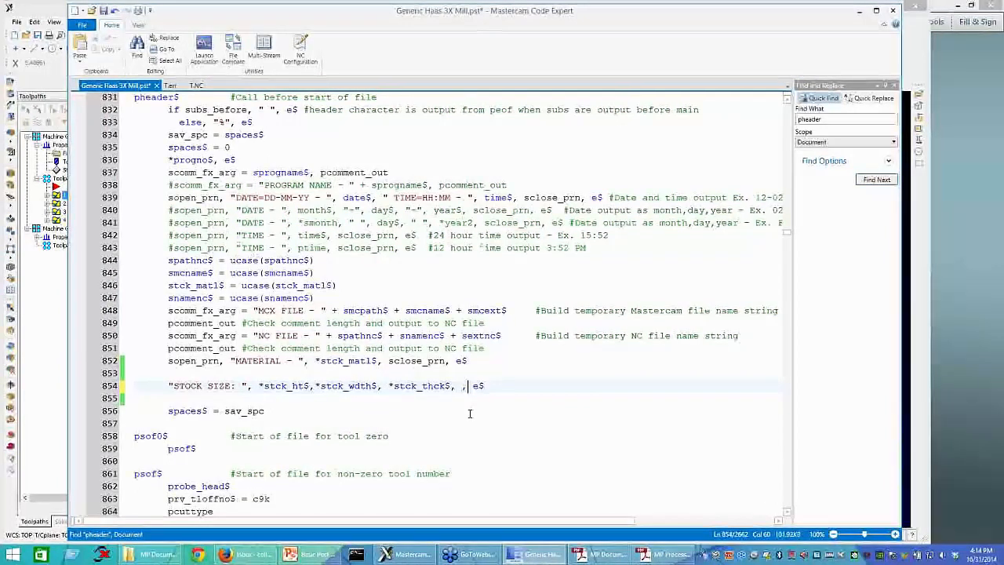
# Step: Set the format letter to "Z" for stck_thck$ and "Y" for stck_wdth$ above the pheader$ postblock
pyautogui.scroll(4, 470, 413)
pyautogui.click(163, 198)
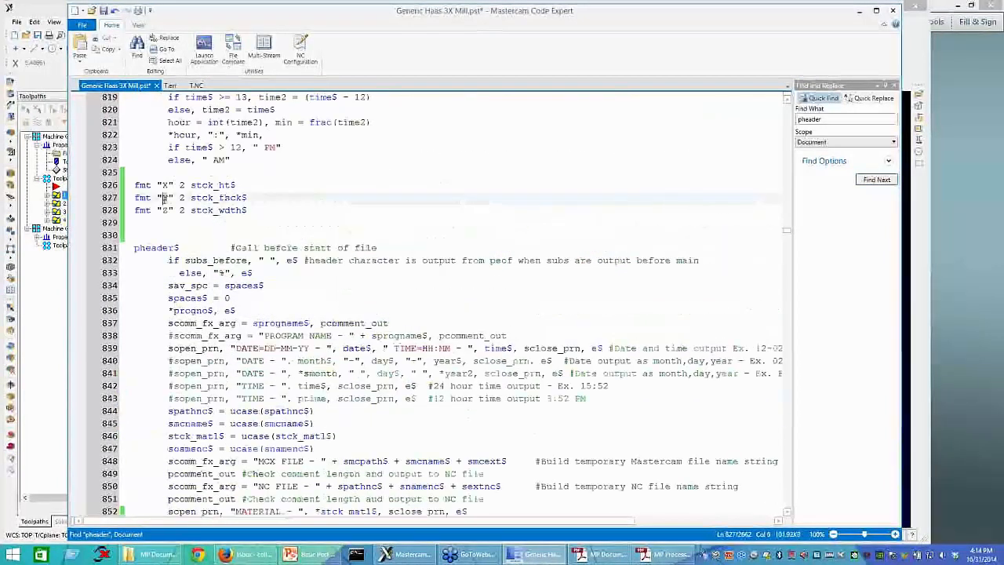
pyautogui.press('Delete')
pyautogui.write('Z')
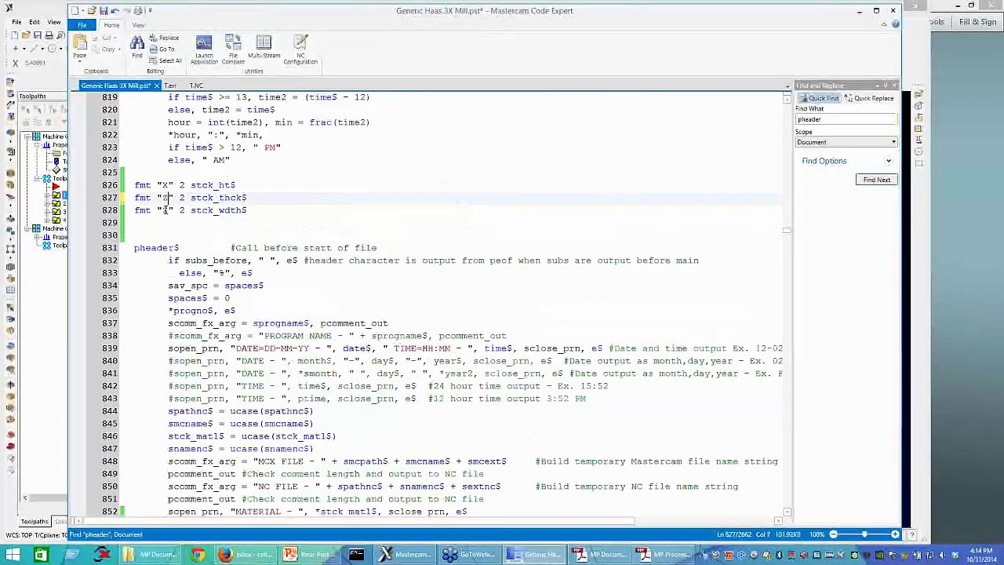
pyautogui.click(163, 210)
pyautogui.press('Delete')
pyautogui.write('Z')
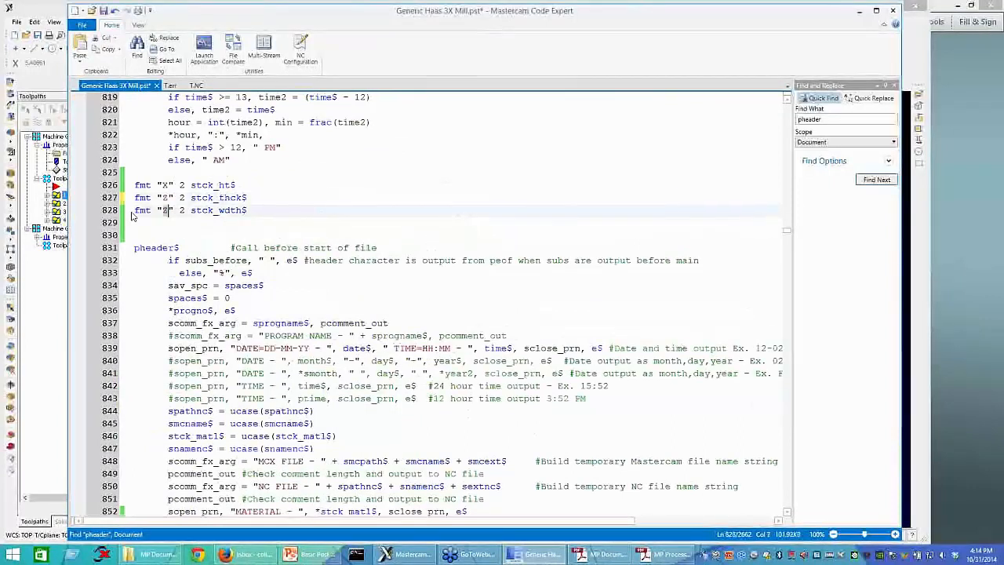
pyautogui.press('BackSpace')
pyautogui.write('Y')
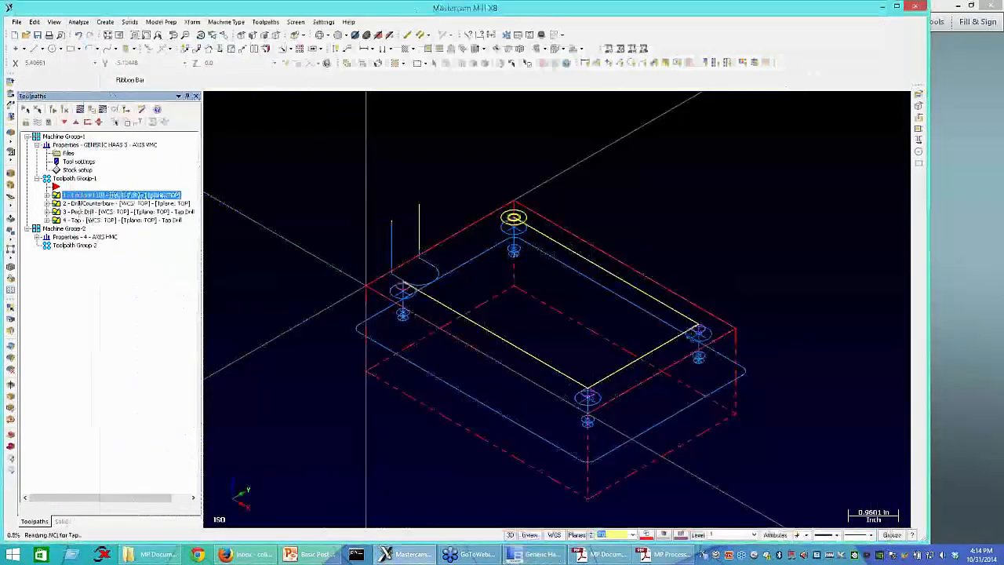
# Step: Repost the toolpaths from Mastercam and check the reordered X, Y and Z stock values in T.NC
pyautogui.press('Return')
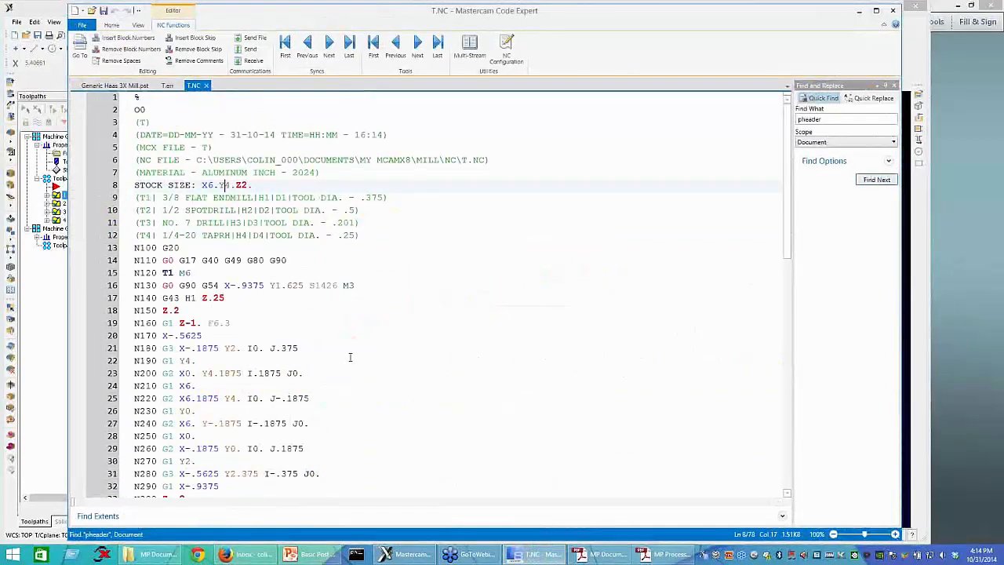
pyautogui.click(257, 185)
pyautogui.click(397, 312)
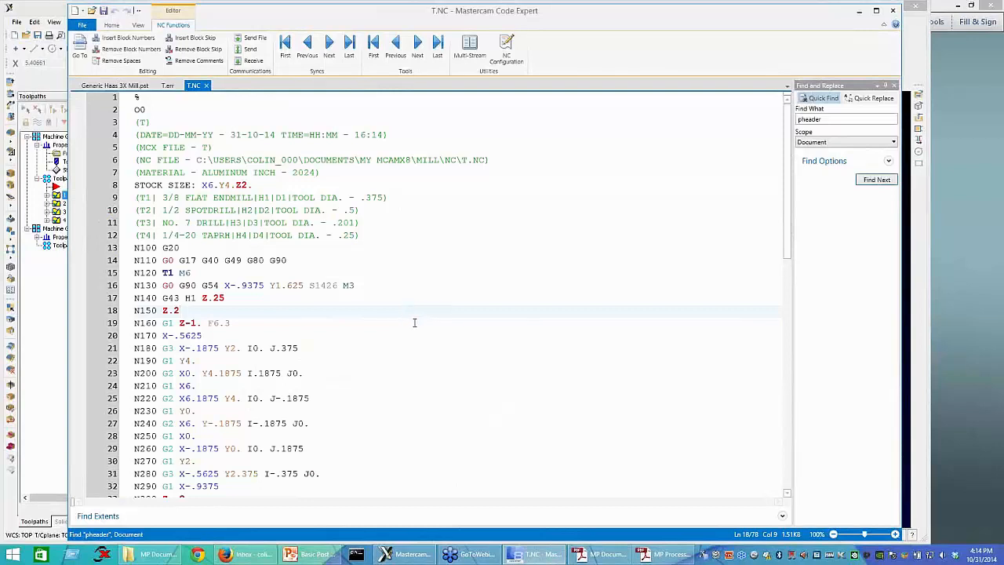
pyautogui.click(415, 322)
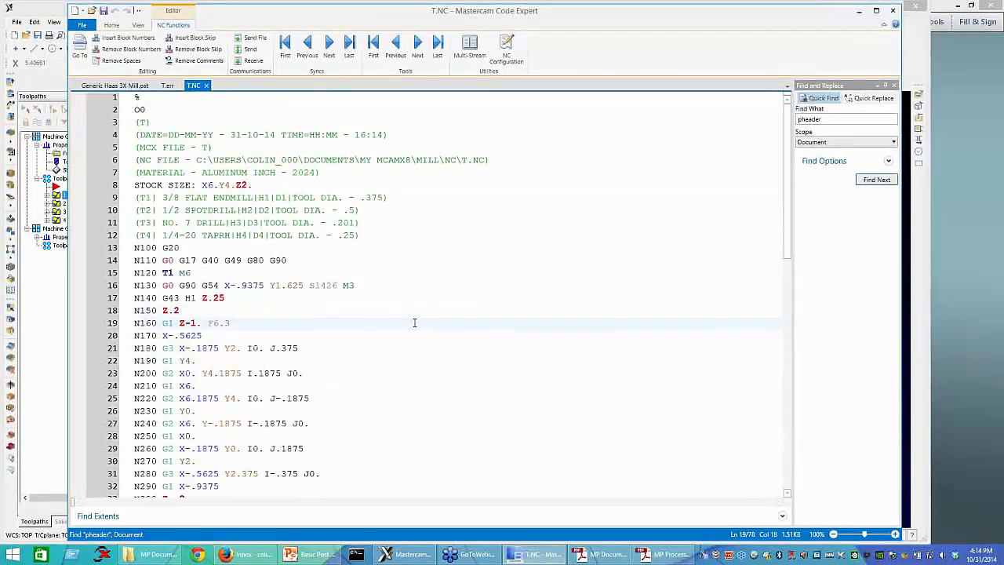
pyautogui.click(410, 307)
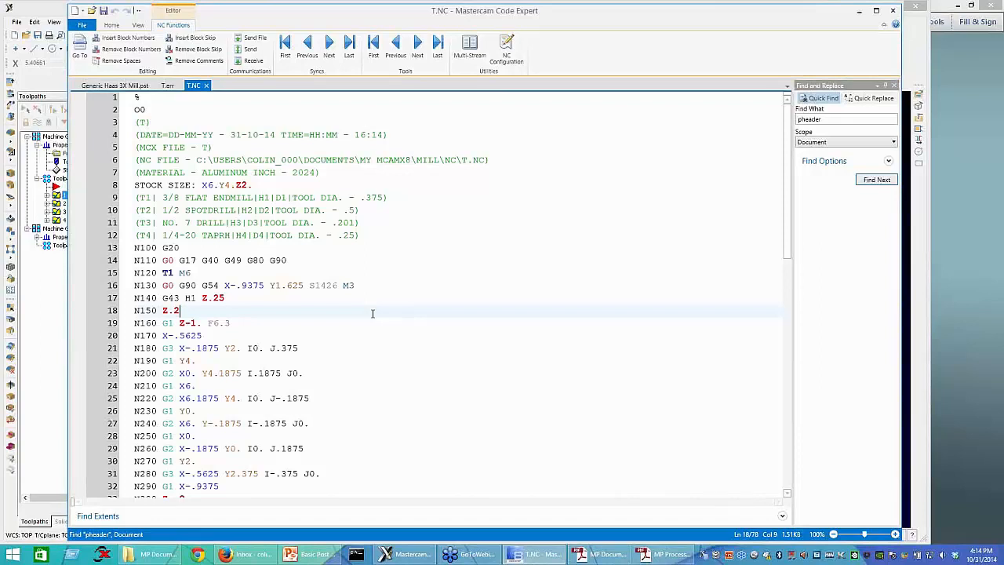
# Step: Return to Generic Haas 3X Mill.pst and examine the psof$ postblock, including its G92 and G52 work offset sections
pyautogui.click(116, 85)
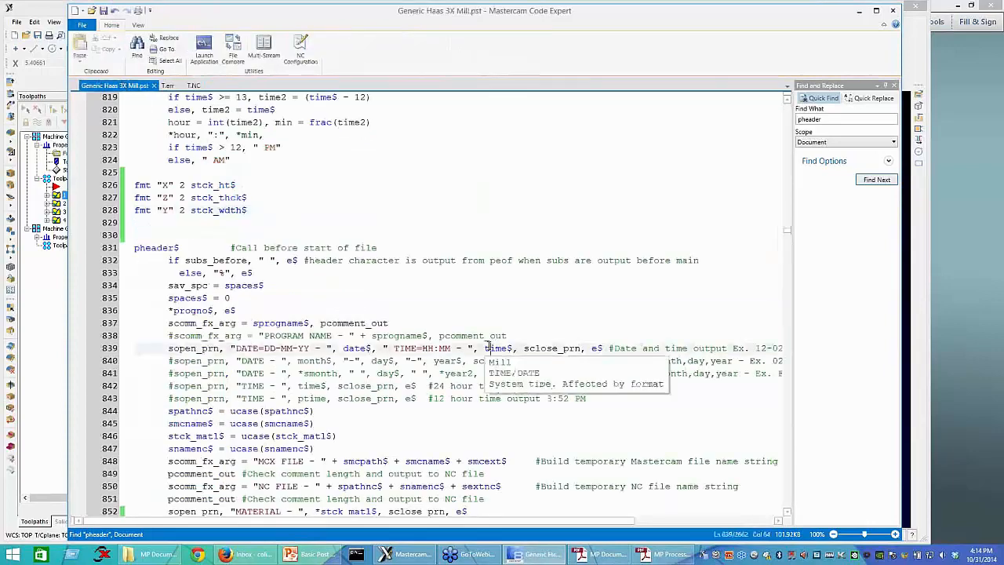
pyautogui.scroll(-11, 488, 346)
pyautogui.scroll(-9, 199, 223)
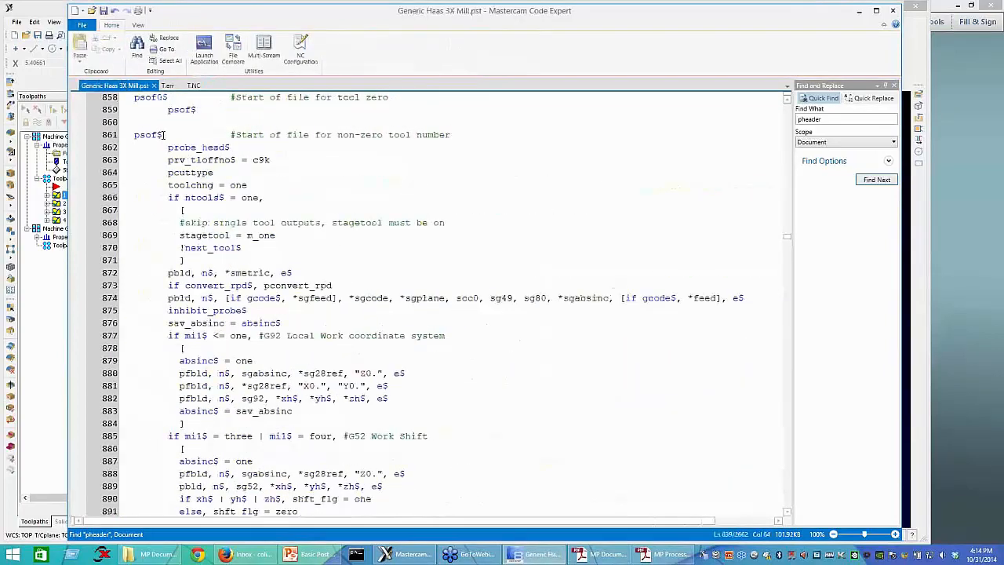
pyautogui.moveTo(163, 135); pyautogui.dragTo(134, 126)
pyautogui.click(424, 240)
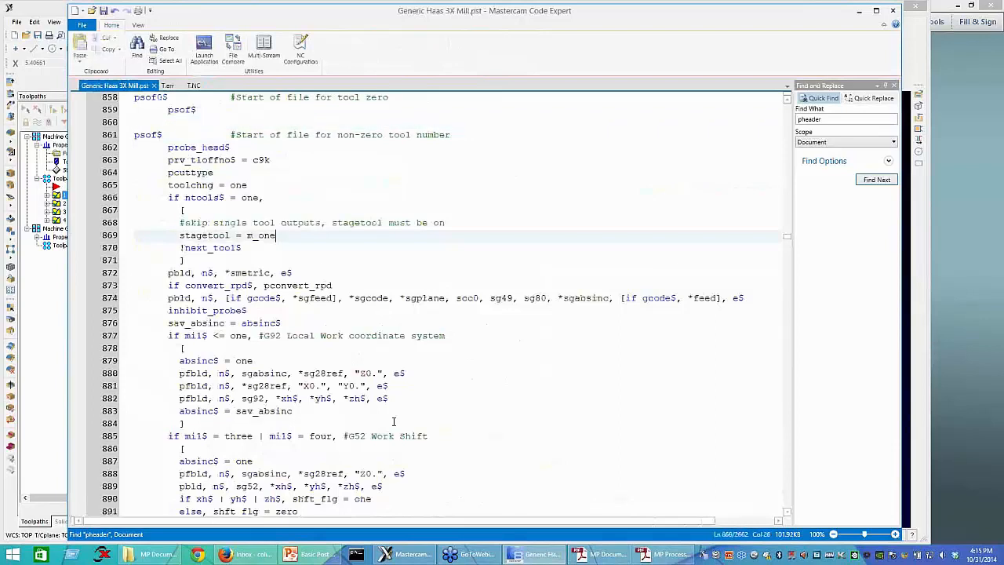
pyautogui.scroll(-1, 398, 429)
pyautogui.scroll(-2, 267, 253)
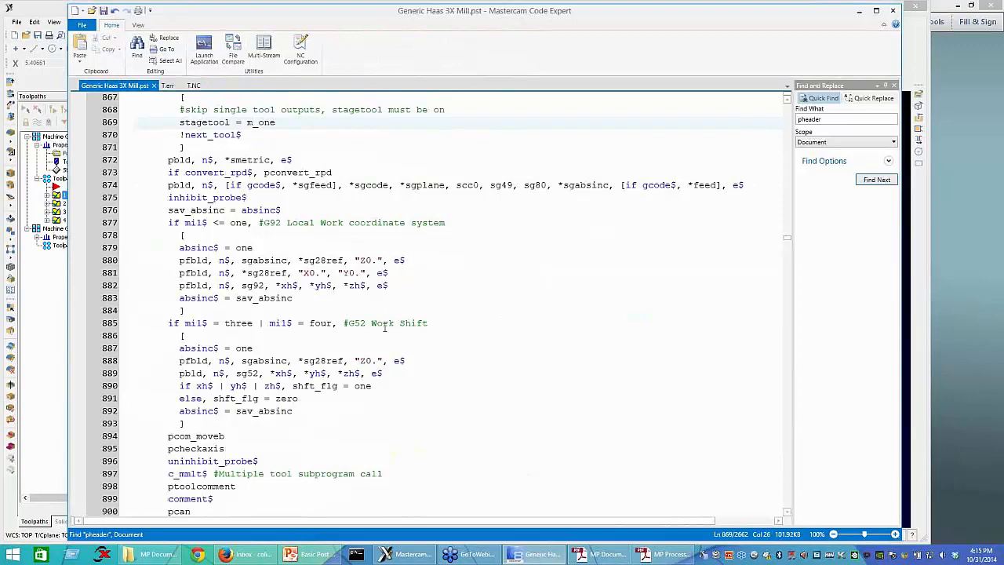
pyautogui.scroll(1, 385, 327)
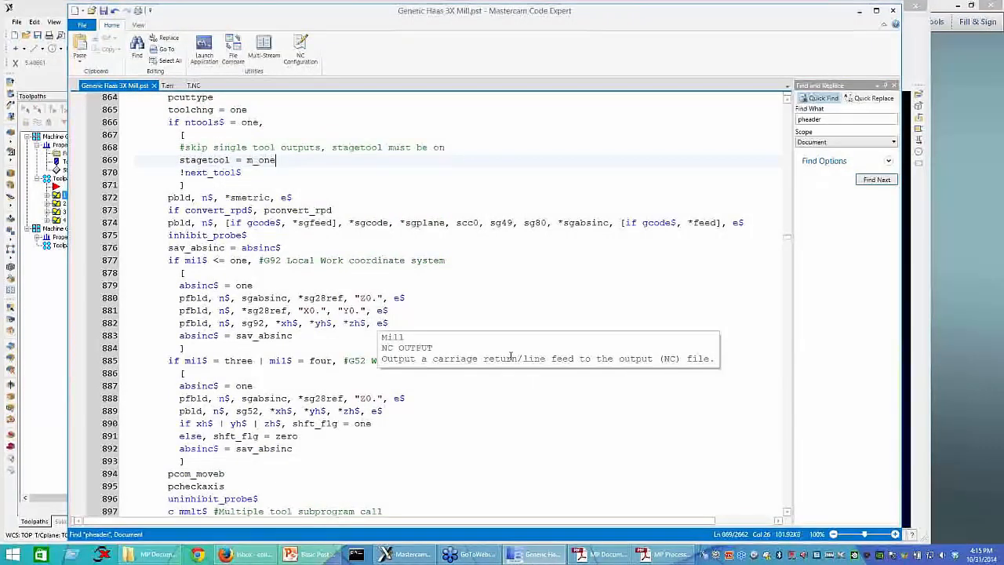
# Step: Switch to Mastercam, set Flood coolant to On for the Contour (2D) operation, and repost Toolpath Group-1 to T.NC
pyautogui.scroll(-1, 511, 357)
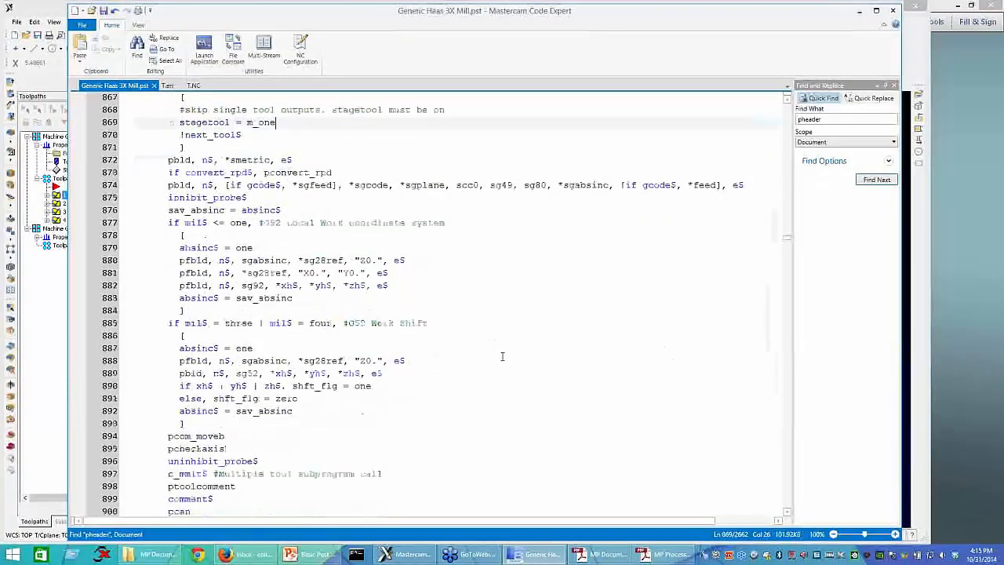
pyautogui.scroll(-1, 506, 357)
pyautogui.scroll(-4, 253, 422)
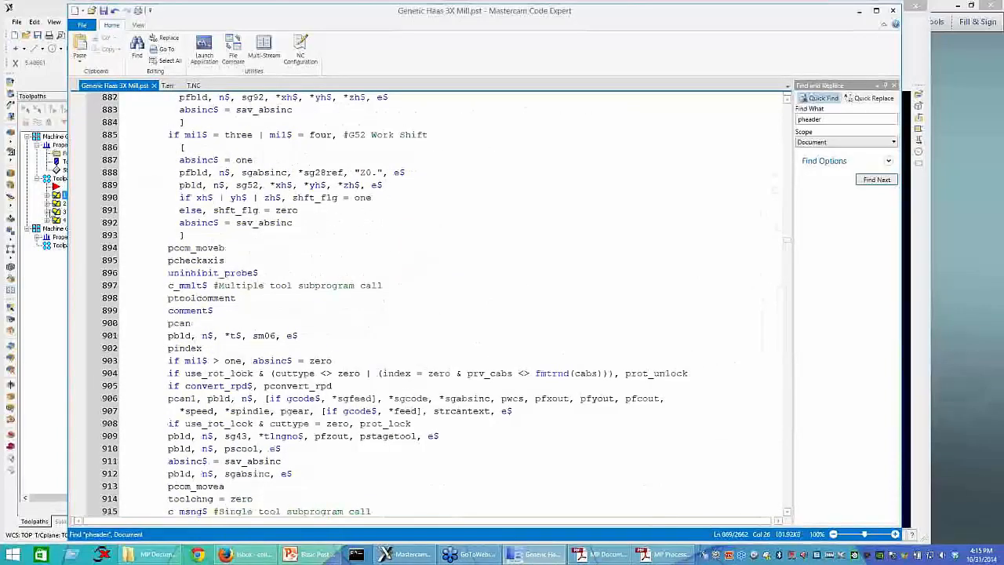
pyautogui.click(47, 196)
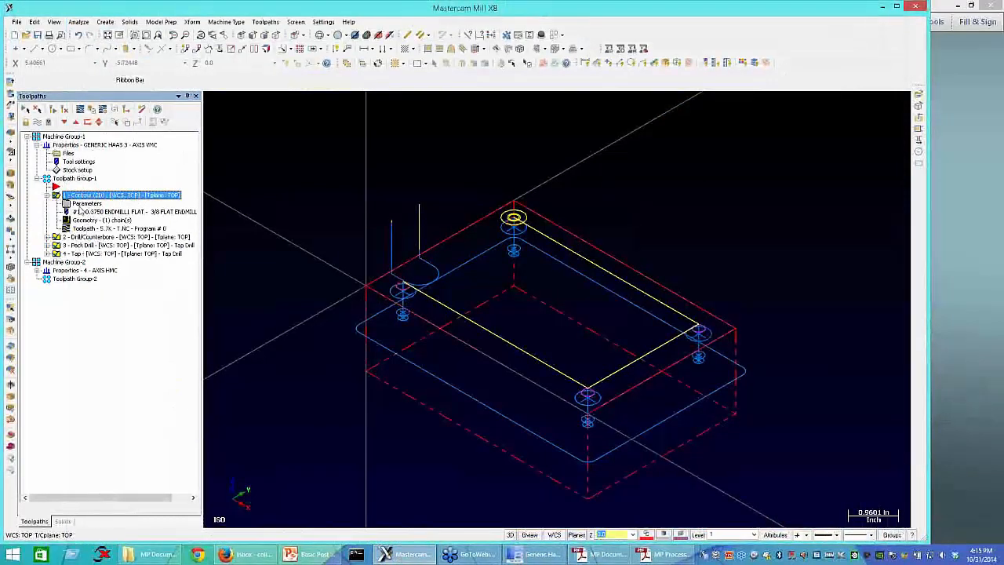
pyautogui.click(82, 205)
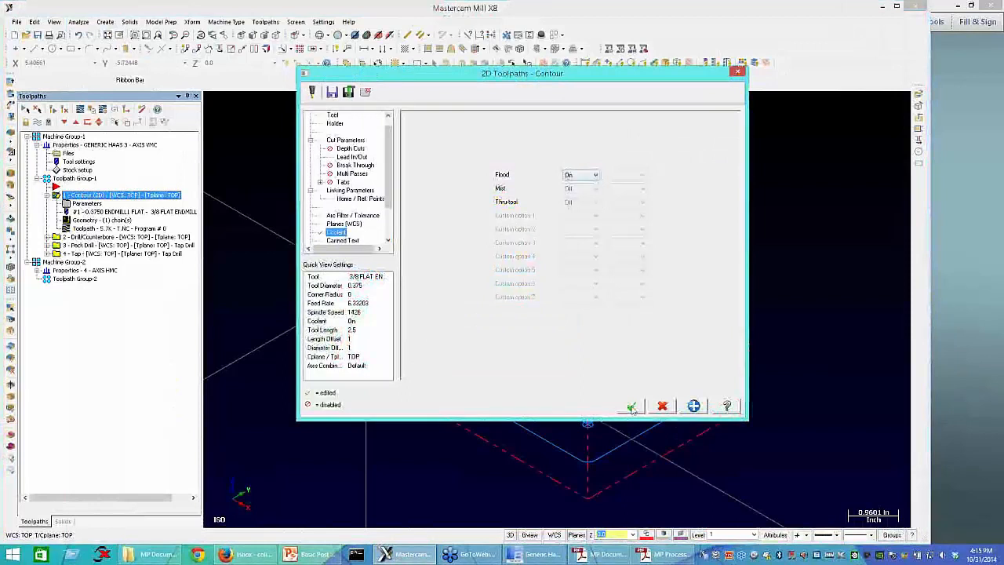
pyautogui.click(632, 407)
pyautogui.click(75, 179)
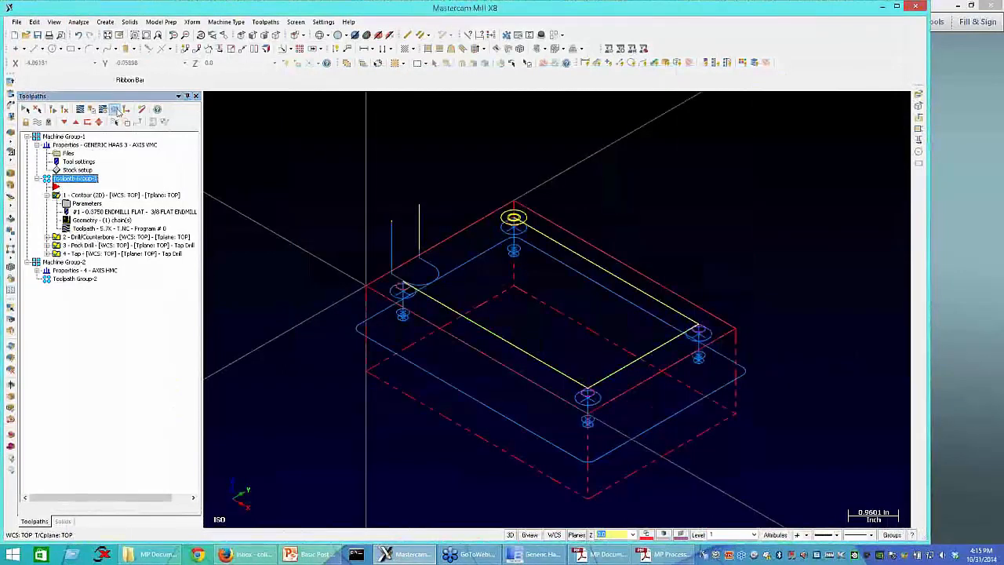
pyautogui.click(368, 268)
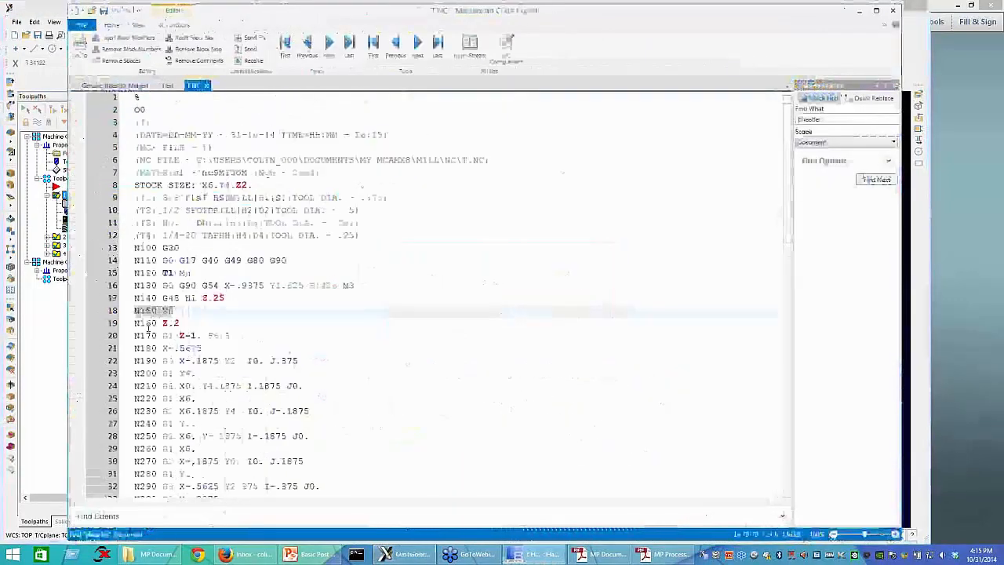
# Step: Return to Generic Haas 3X Mill.pst and comment out the pbld, n$, pscool, e$ line in the psof$ postblock with #
pyautogui.click(130, 85)
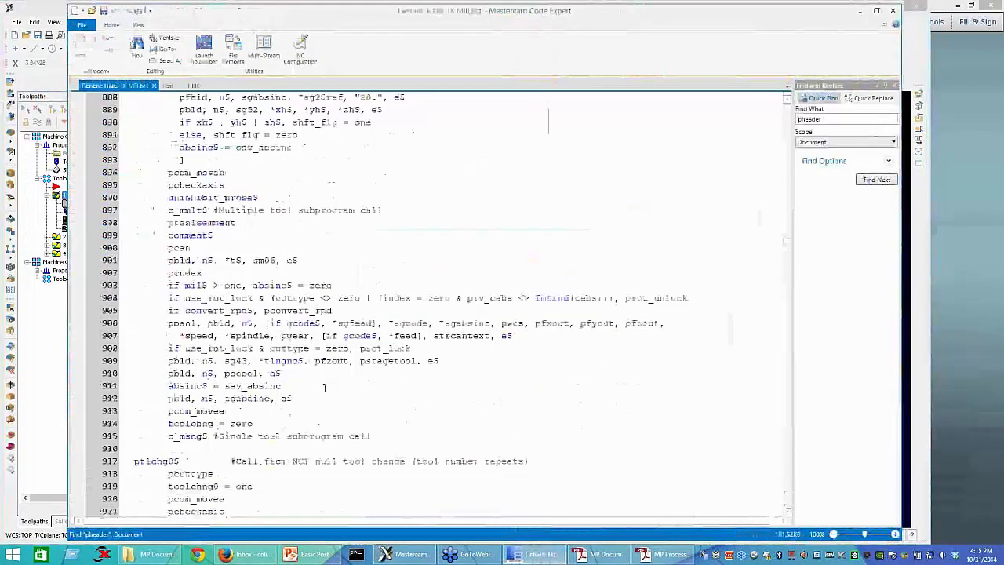
pyautogui.scroll(7, 324, 388)
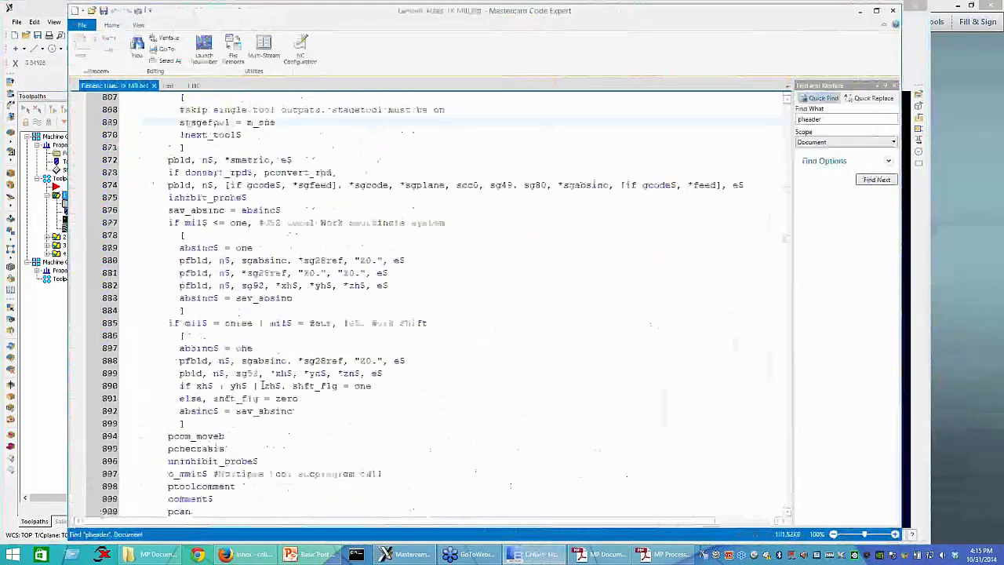
pyautogui.scroll(-7, 253, 386)
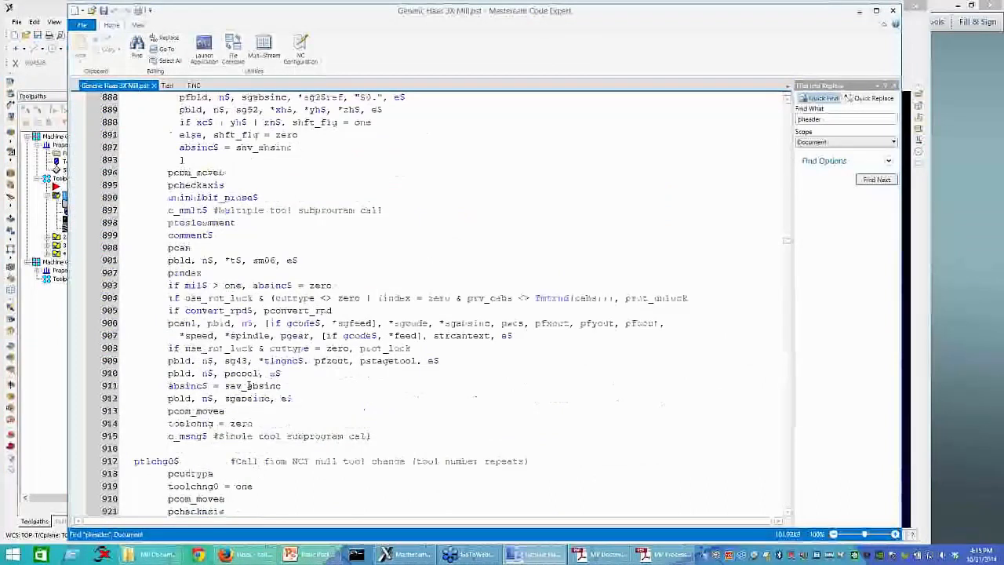
pyautogui.moveTo(225, 373); pyautogui.dragTo(299, 373)
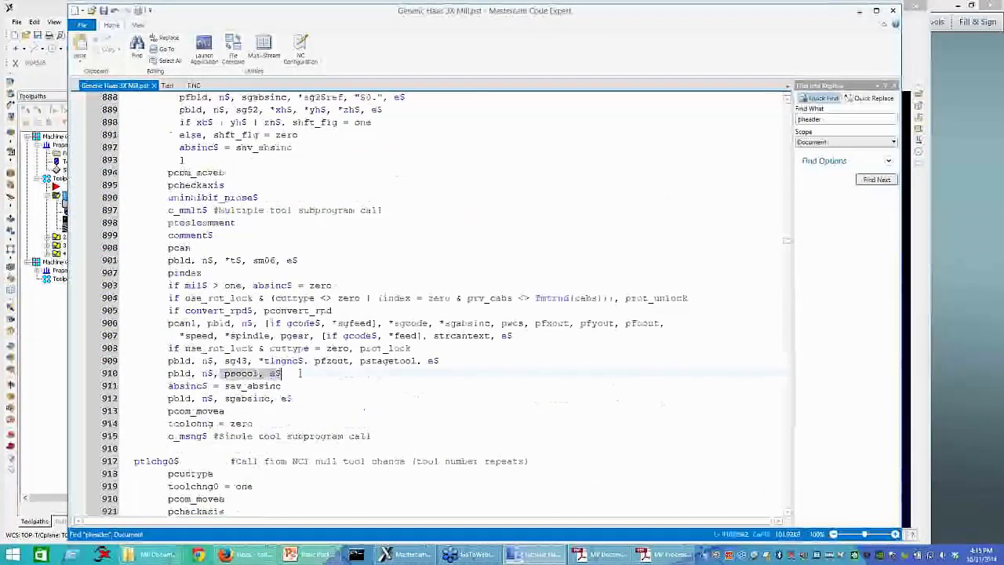
pyautogui.click(300, 372)
pyautogui.click(168, 374)
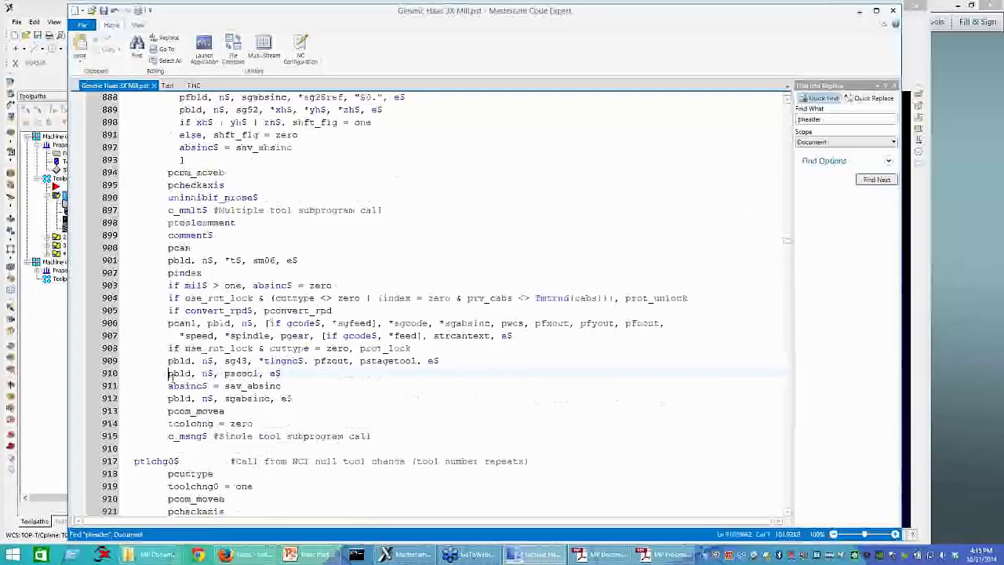
pyautogui.write('#')
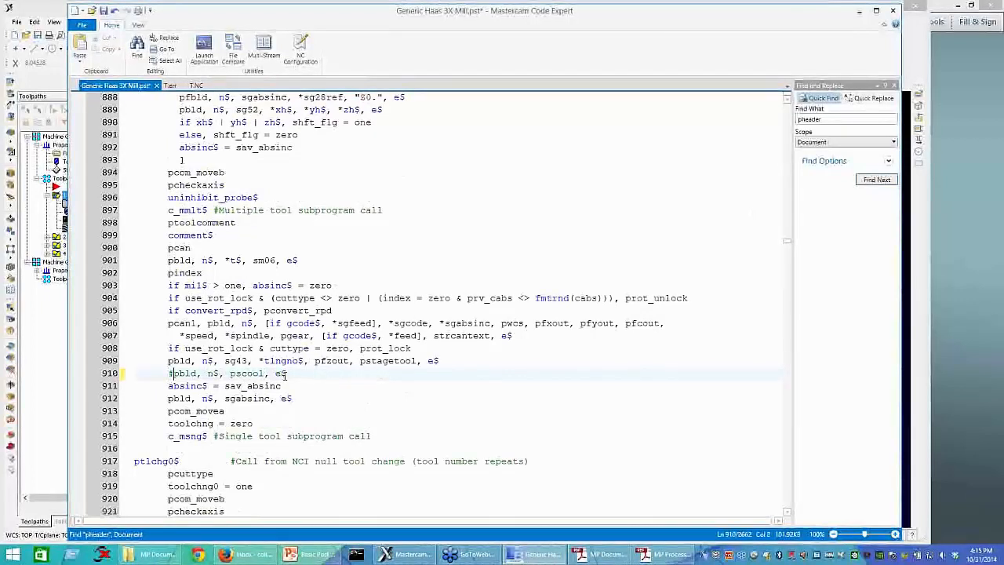
# Step: Copy pbld, n$, pscool, e$ from the commented line and locate the plinout postblock by searching for "plin"
pyautogui.moveTo(286, 374); pyautogui.dragTo(167, 374)
pyautogui.hotkey('ctrl', 'c')
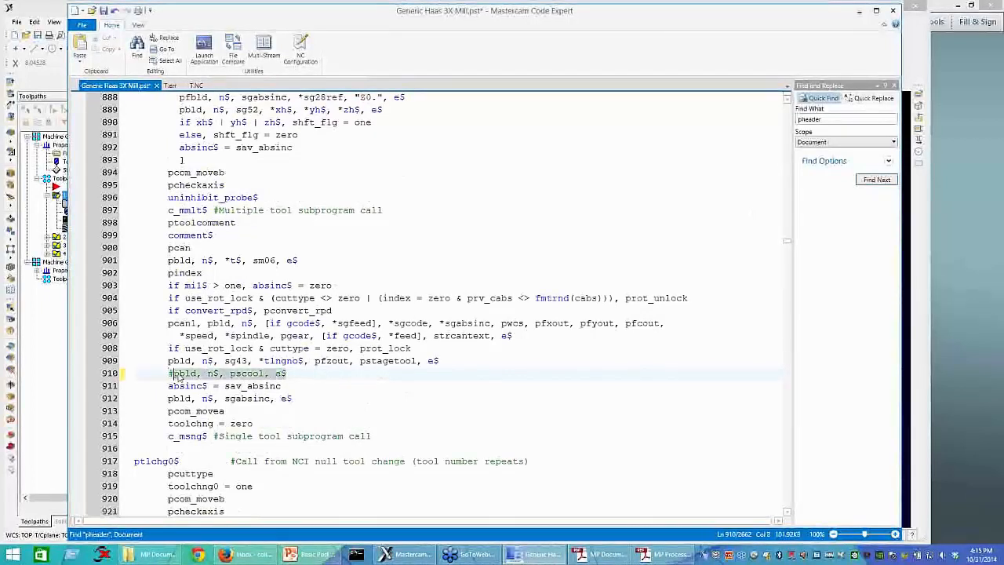
pyautogui.rightClick(179, 377)
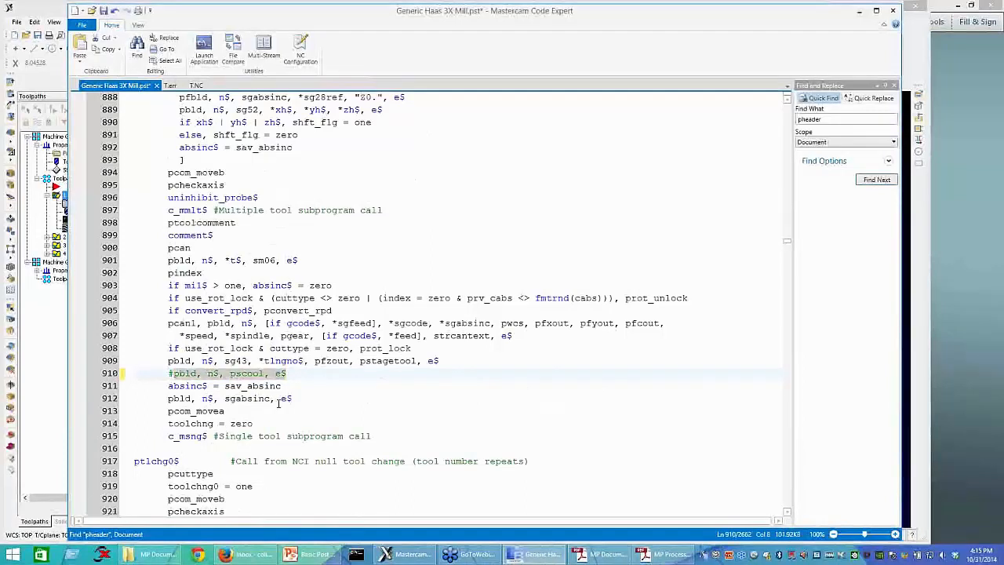
pyautogui.scroll(-1, 281, 404)
pyautogui.hotkey('ctrl', 'f')
pyautogui.write('pbl')
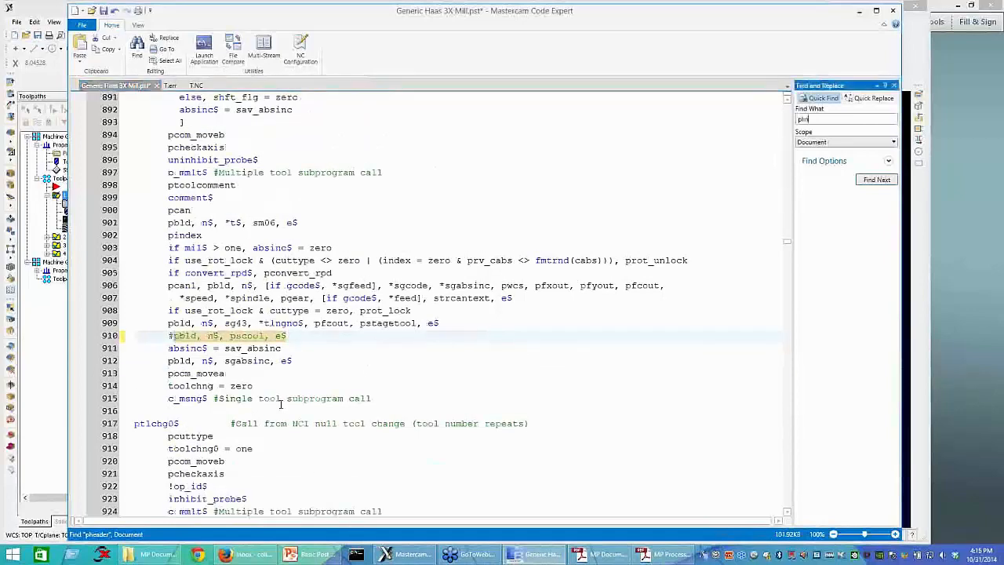
pyautogui.press('Return')
pyautogui.press('Return')
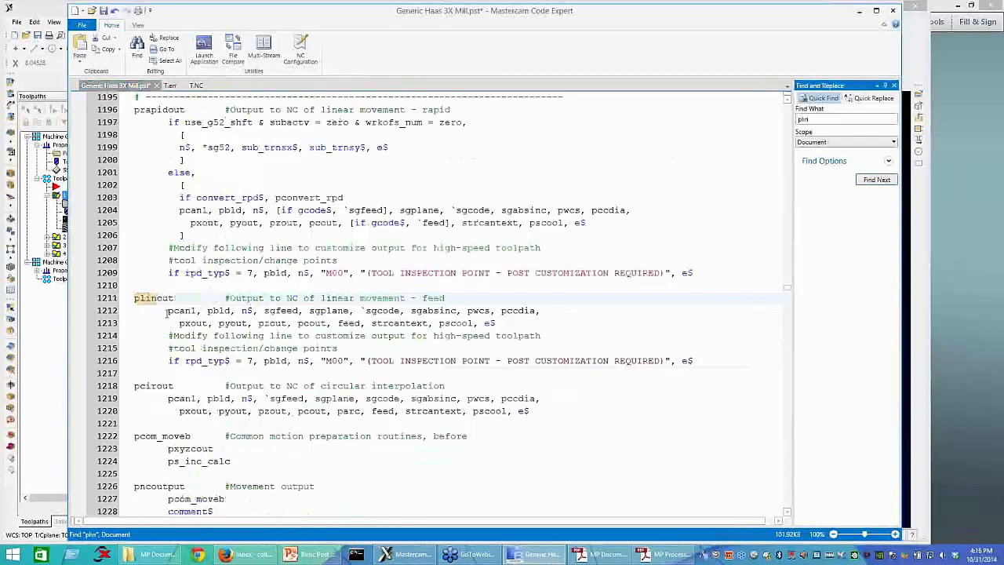
# Step: Paste the copied pscool output on a new line above pcan1 in the plinout postblock and save the post
pyautogui.click(170, 317)
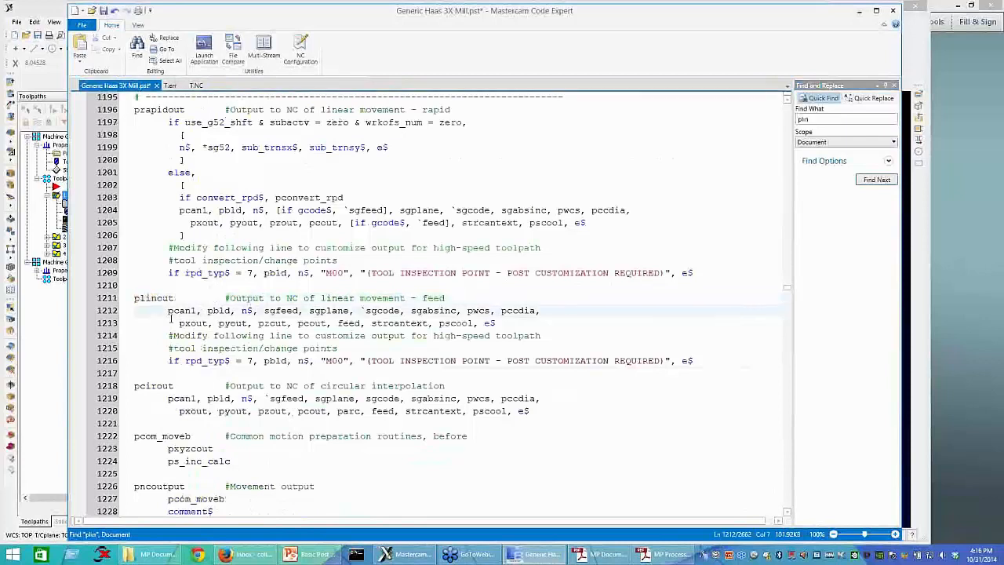
pyautogui.press('Return')
pyautogui.press('Up')
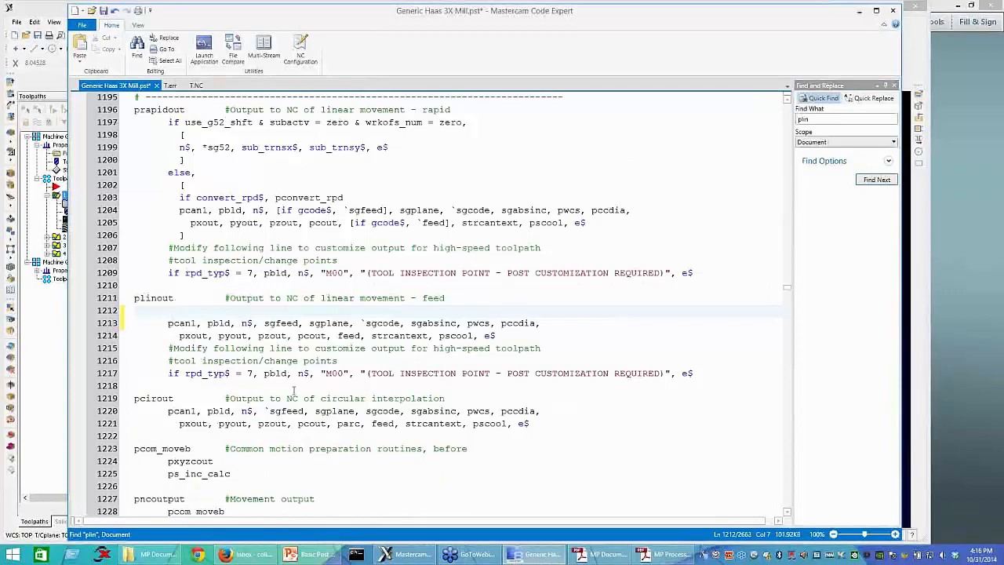
pyautogui.hotkey('ctrl', 'v')
pyautogui.hotkey('ctrl', 's')
# Step: Switch to Mastercam and repost the toolpaths with the edited post, overwriting T.NC
pyautogui.click(46, 315)
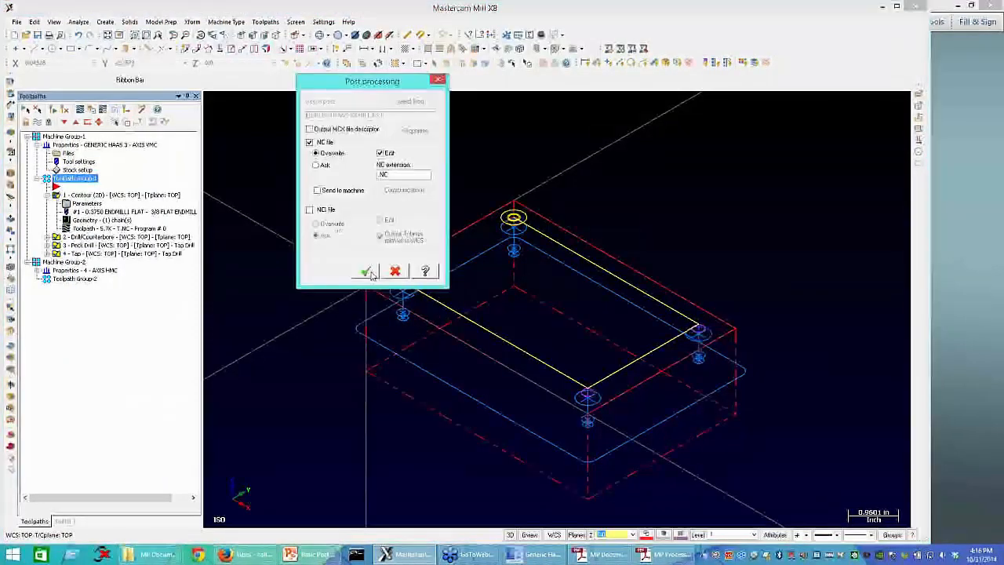
pyautogui.click(367, 271)
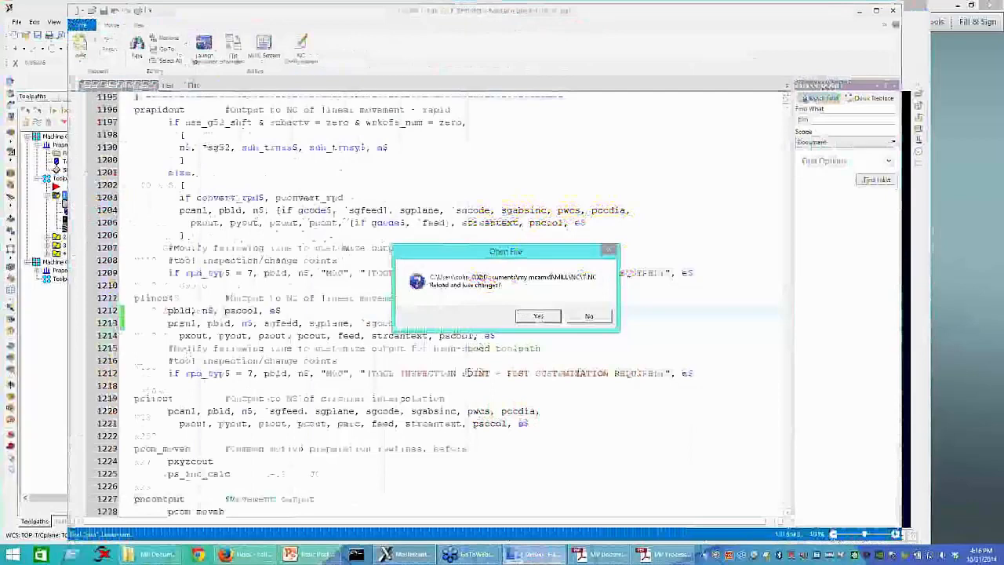
pyautogui.click(539, 317)
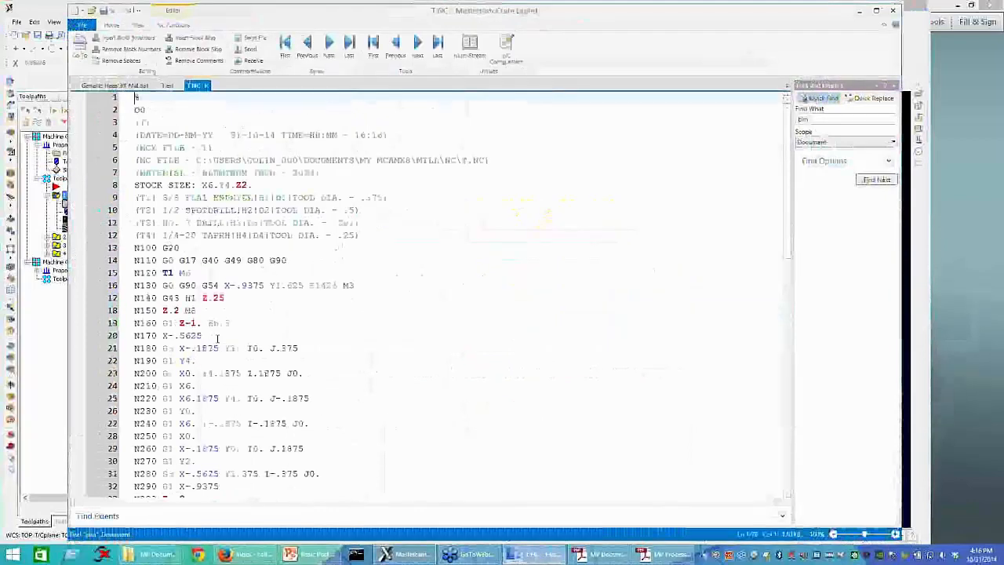
# Step: Examine where the M8 coolant code is placed around the N150 and N160 moves in T.NC
pyautogui.click(214, 312)
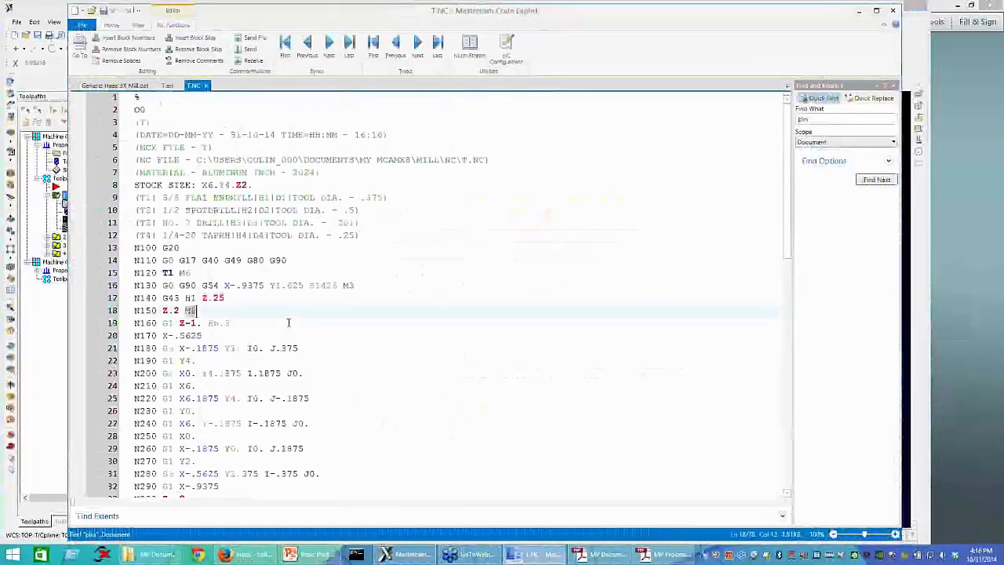
pyautogui.click(167, 312)
pyautogui.moveTo(187, 312); pyautogui.dragTo(186, 312)
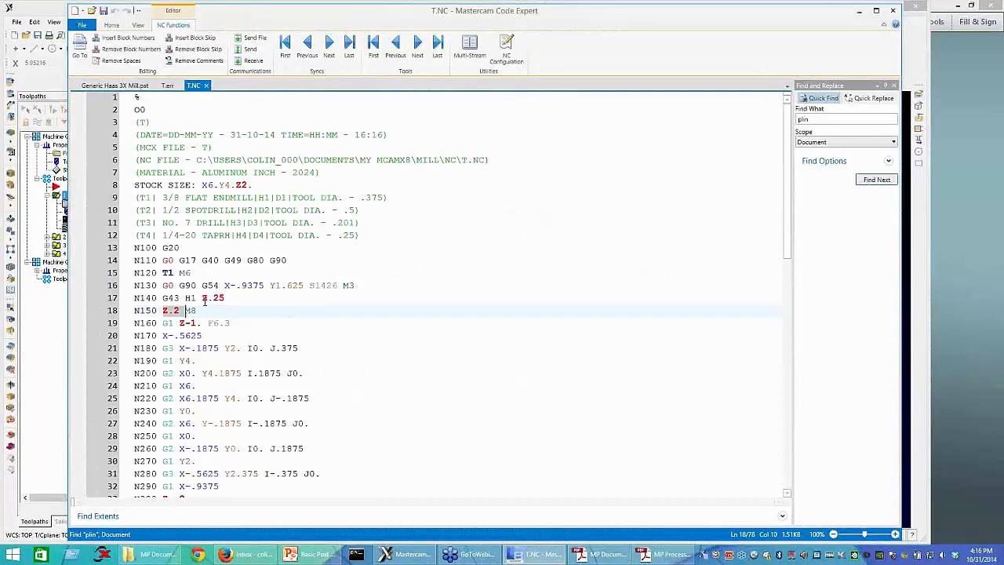
pyautogui.moveTo(201, 310); pyautogui.dragTo(187, 314)
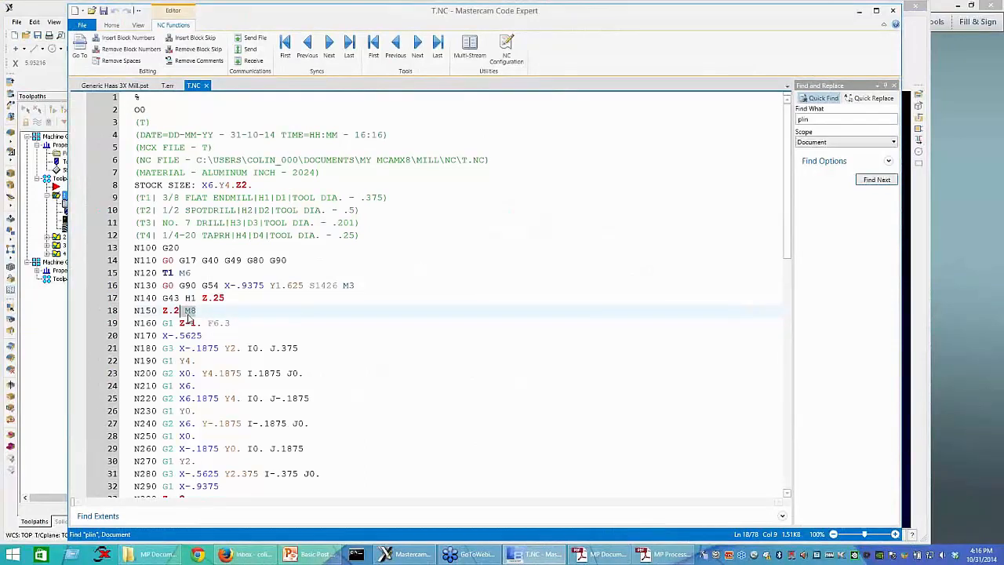
pyautogui.click(445, 317)
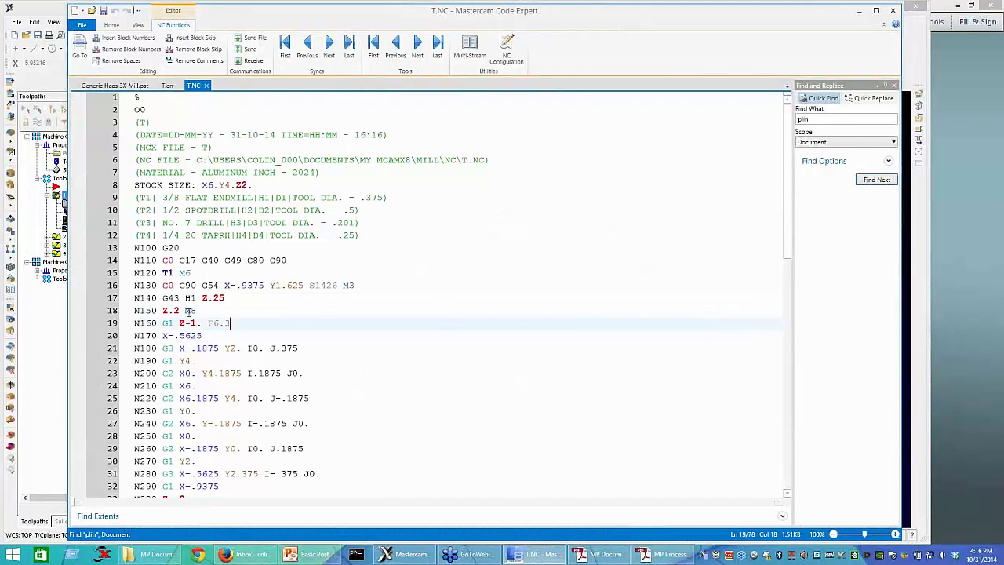
pyautogui.moveTo(180, 312); pyautogui.dragTo(199, 312)
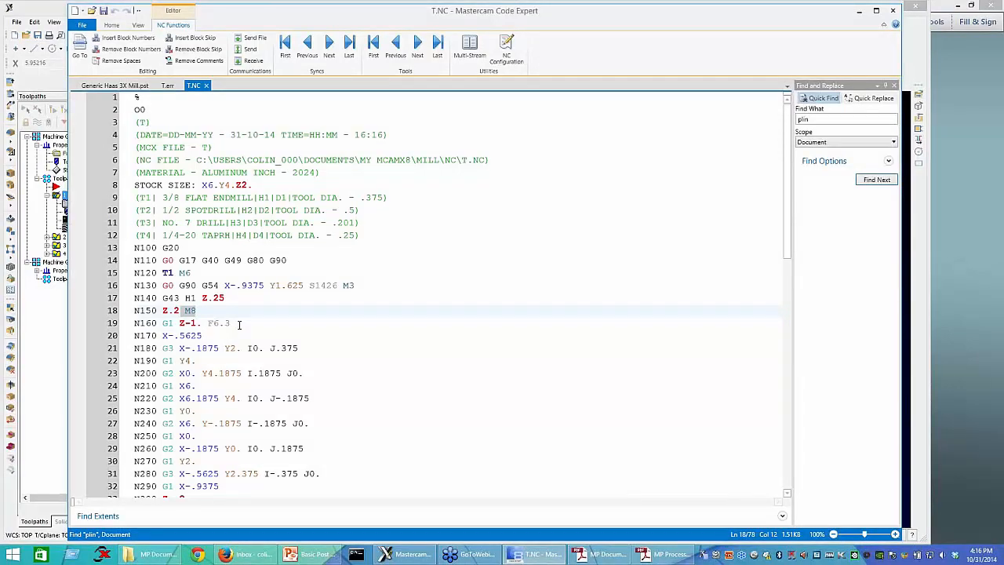
pyautogui.click(239, 324)
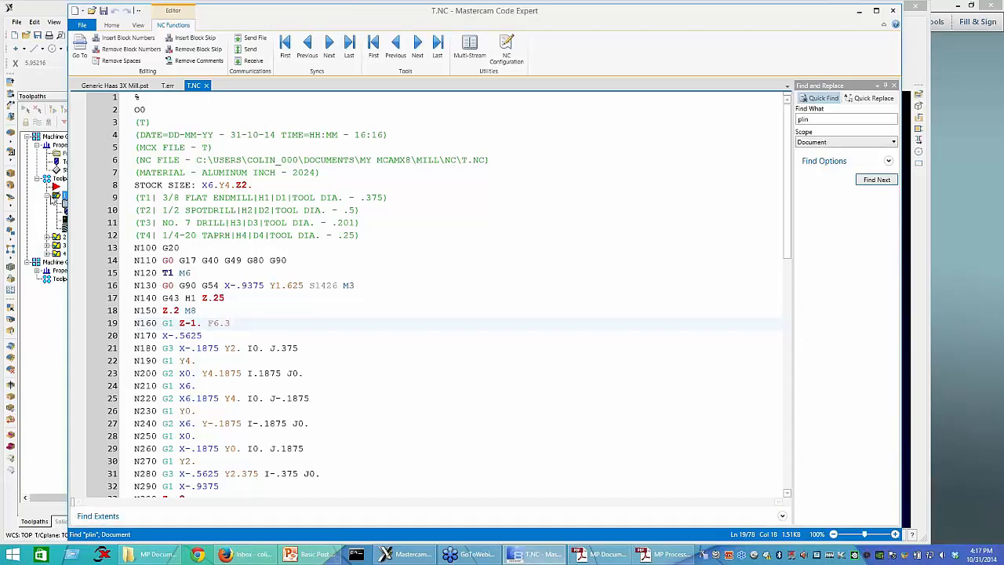
# Step: Switch to Mastercam, collapse the Contour operation and move the insert arrow below the Tap operation in Toolpath Group-1
pyautogui.click(50, 196)
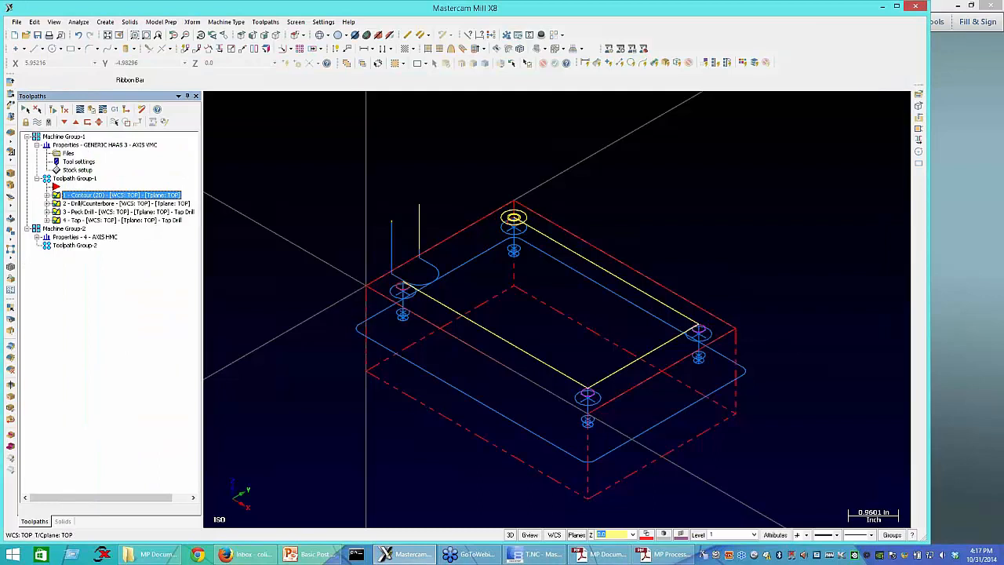
pyautogui.moveTo(56, 186); pyautogui.dragTo(70, 220)
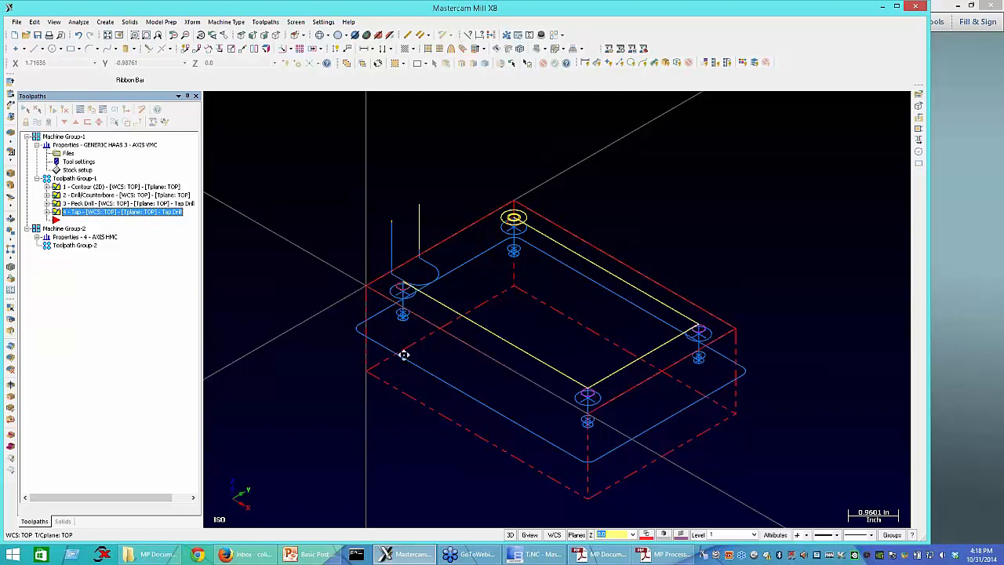
pyautogui.moveTo(404, 355); pyautogui.dragTo(392, 338, button='middle')
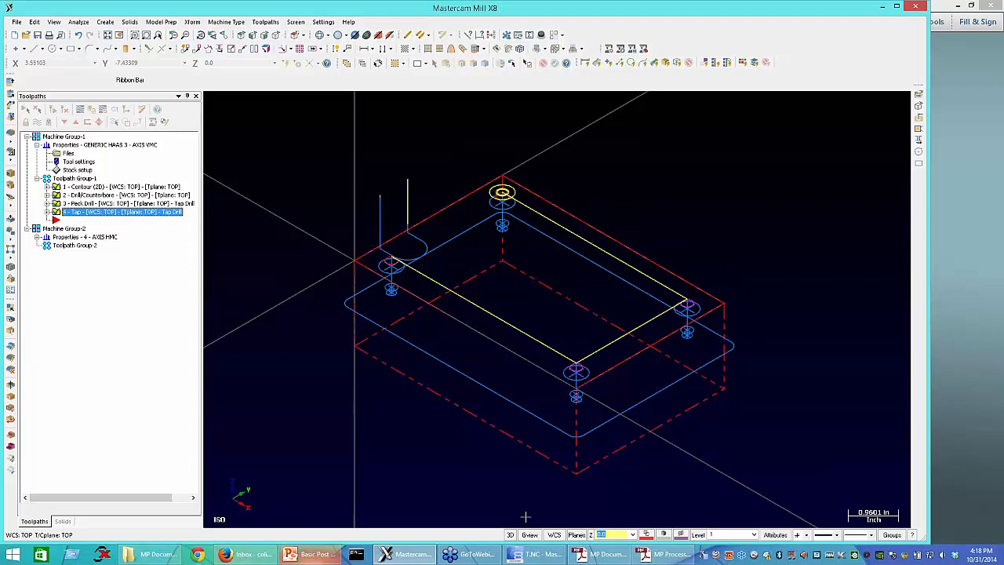
pyautogui.click(539, 558)
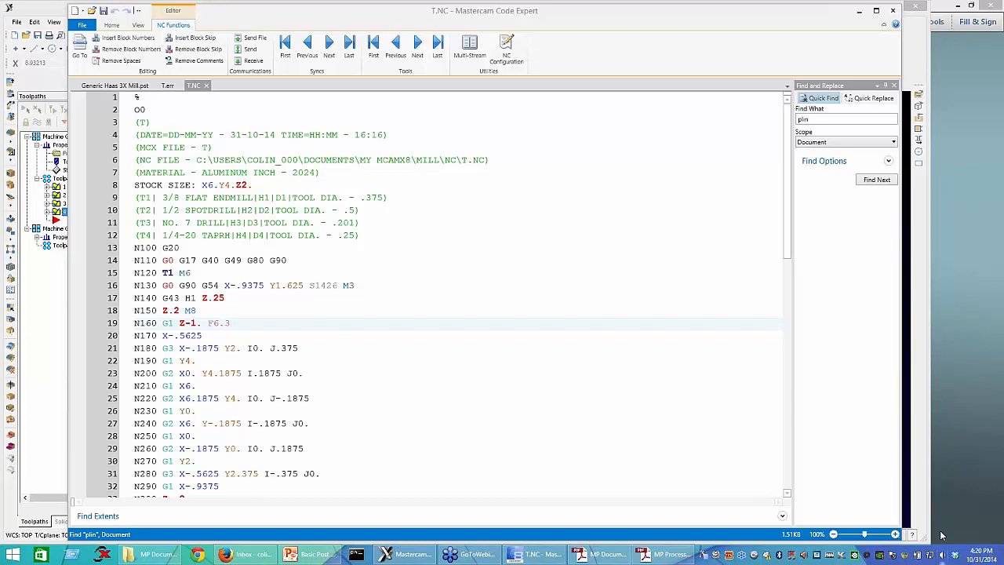
pyautogui.click(942, 554)
pyautogui.scroll(-3, 942, 534)
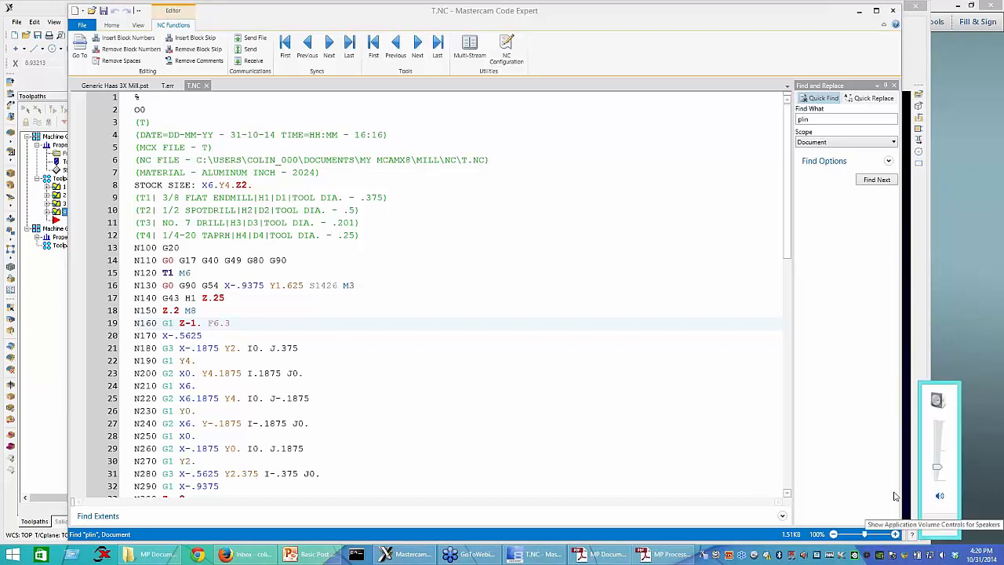
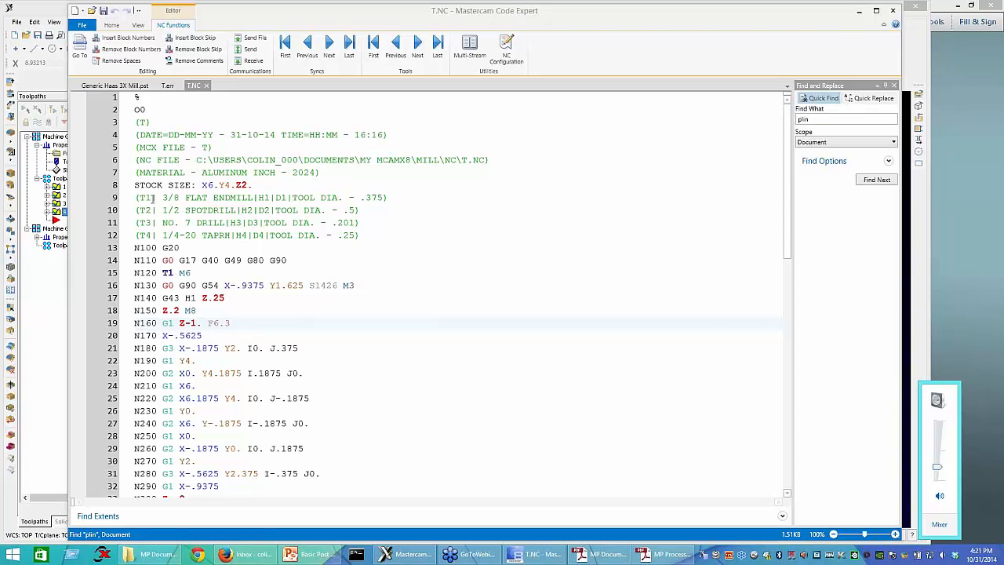
# Step: Examine the tool list comments in the T.NC header, mainly the T1 3/8 flat endmill line
pyautogui.moveTo(159, 197); pyautogui.dragTo(398, 197)
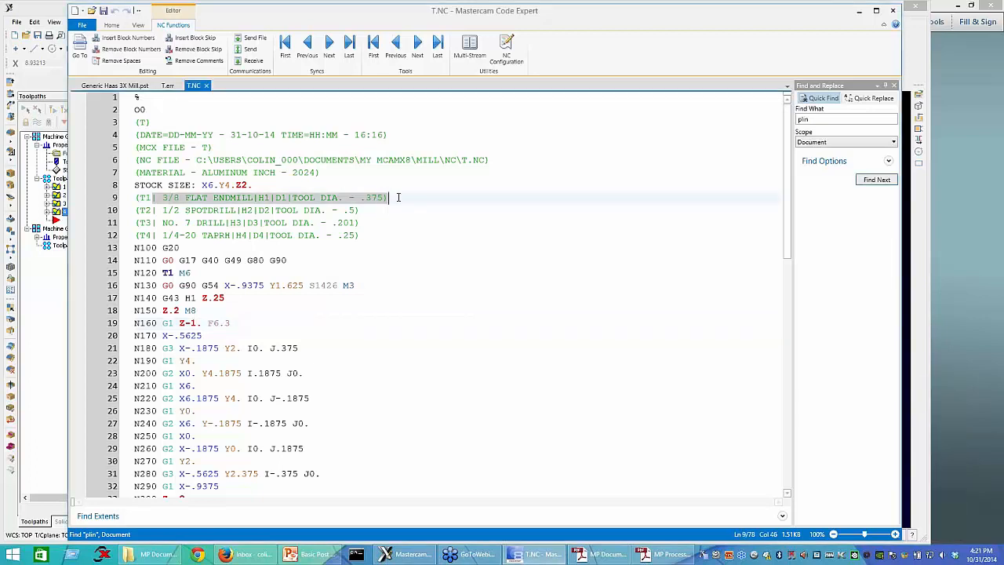
pyautogui.click(137, 197)
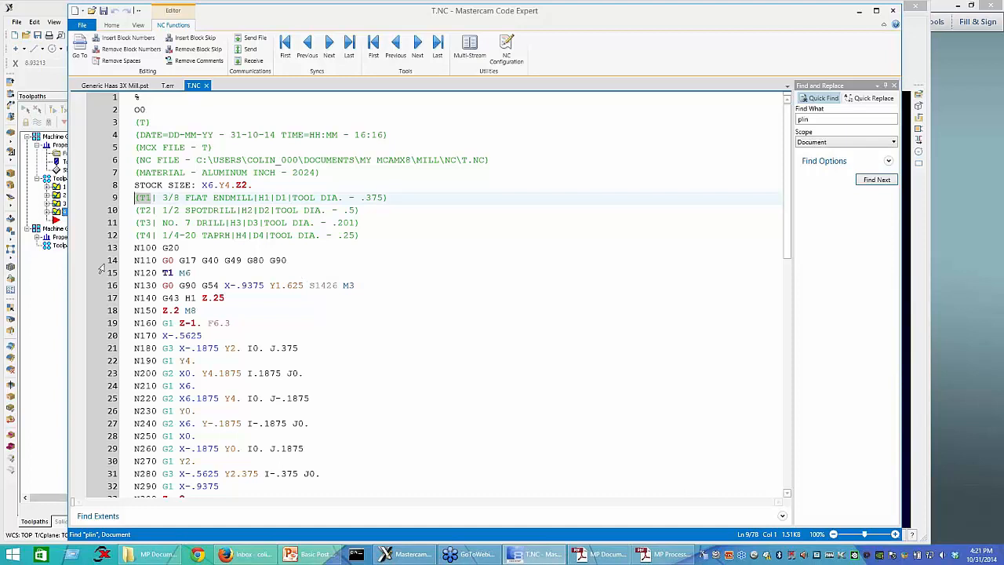
pyautogui.click(192, 210)
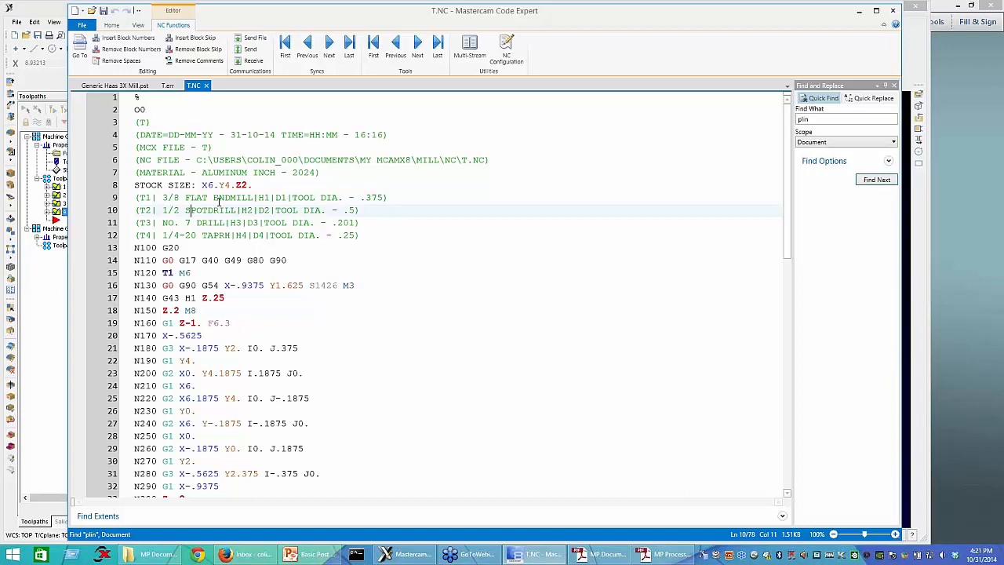
pyautogui.moveTo(248, 199); pyautogui.dragTo(51, 194)
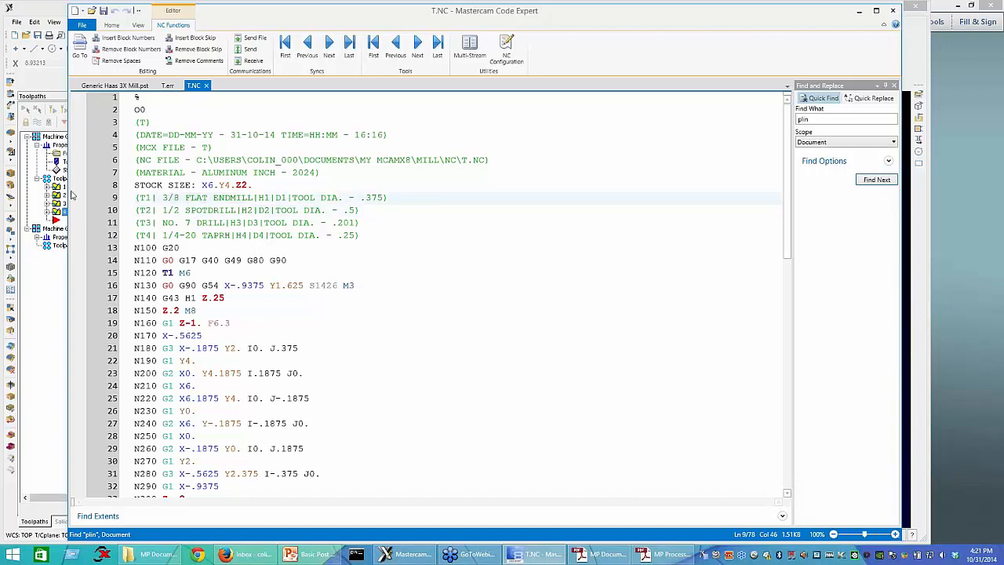
# Step: Switch to Mastercam and enable Multi Passes in the parameters of the Contour operation in Toolpath Group-1
pyautogui.click(47, 187)
pyautogui.click(83, 195)
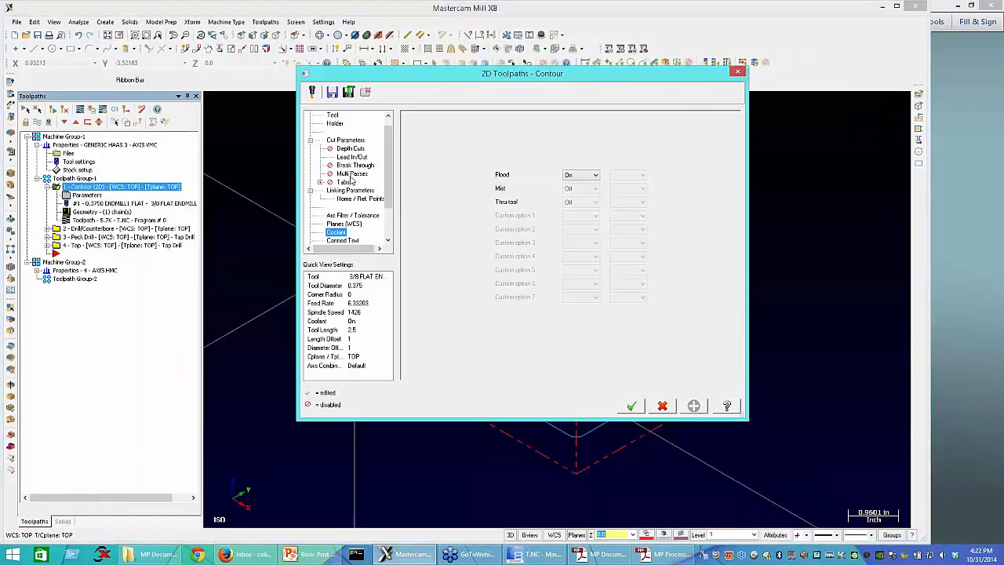
pyautogui.click(351, 191)
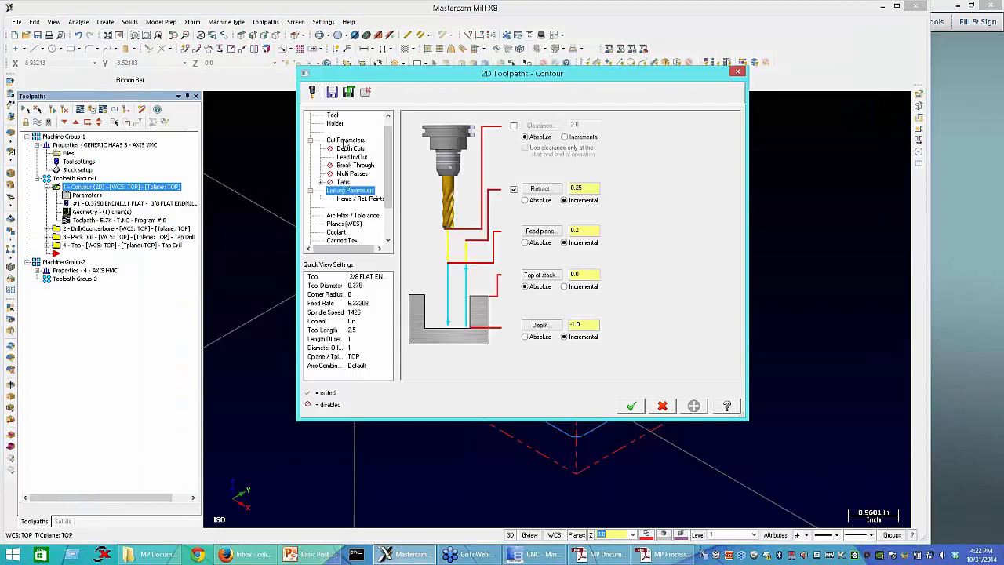
pyautogui.click(354, 166)
pyautogui.click(352, 173)
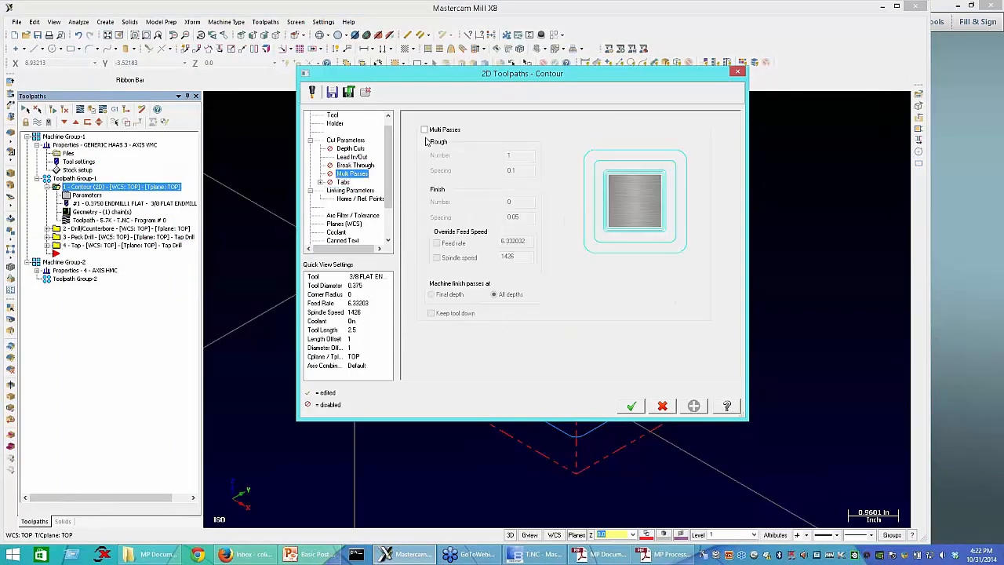
pyautogui.click(425, 129)
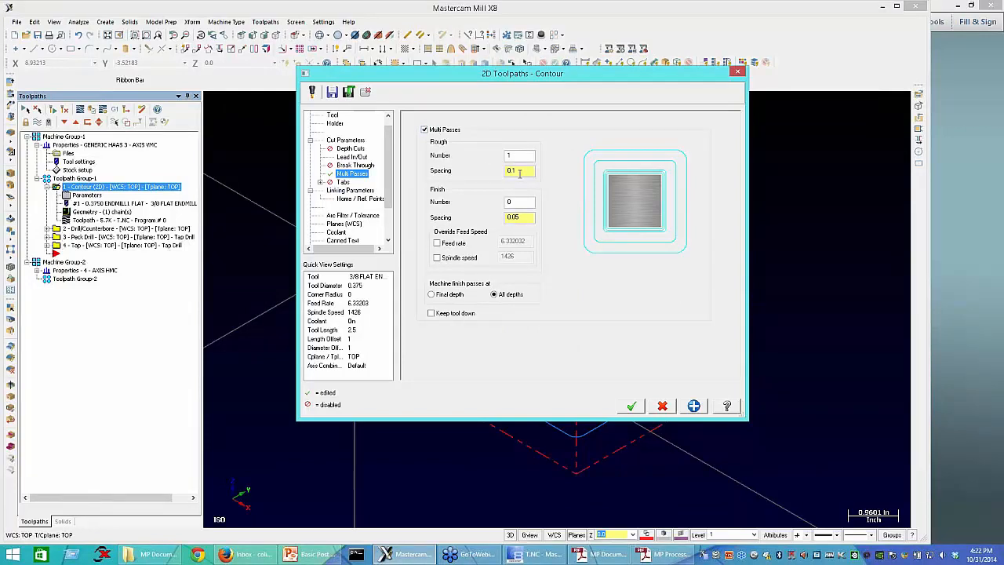
# Step: Set the Contour's roughing to 3 passes with a spacing of 0.1264, accept the settings and regenerate the toolpath
pyautogui.doubleClick(519, 173)
pyautogui.write('.12345')
pyautogui.press('BackSpace')
pyautogui.press('BackSpace')
pyautogui.press('BackSpace')
pyautogui.write('64')
pyautogui.hotkey('shift', 'Tab')
pyautogui.write('3')
pyautogui.press('Return')
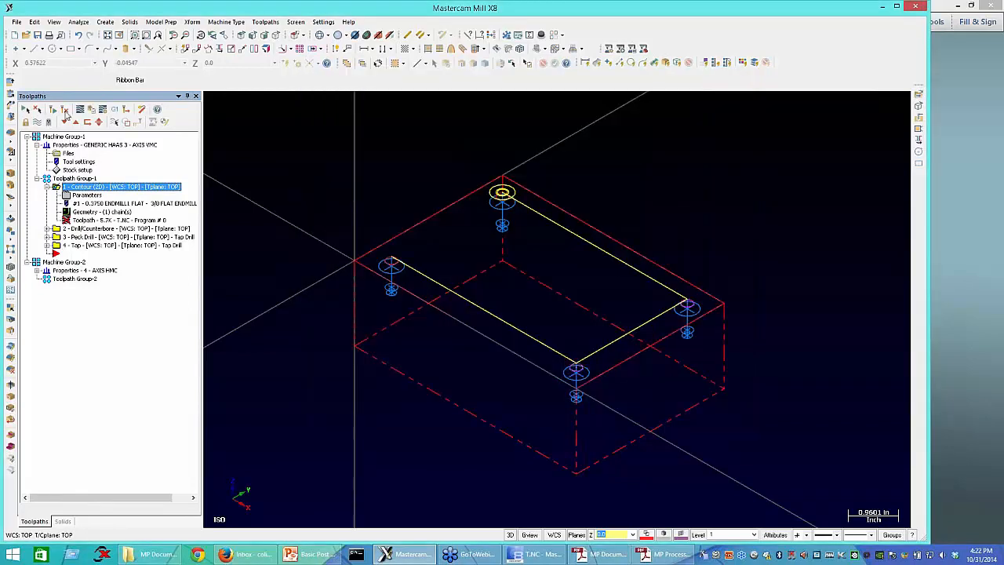
pyautogui.click(65, 112)
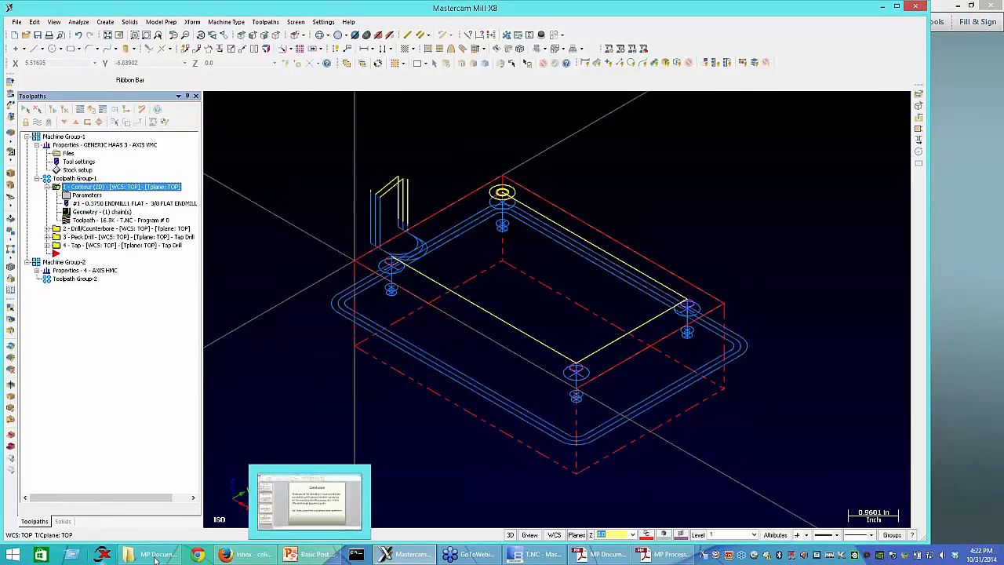
# Step: Open MP_documentation.pdf from the MP Documentation folder and open its X7 NCI & Parameter Reference.pdf document
pyautogui.click(150, 555)
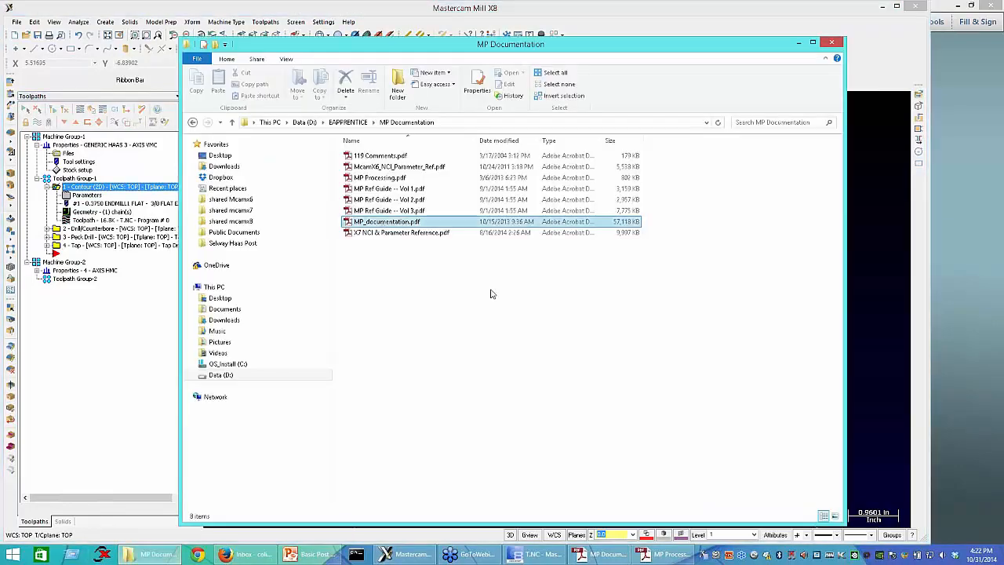
pyautogui.press('Return')
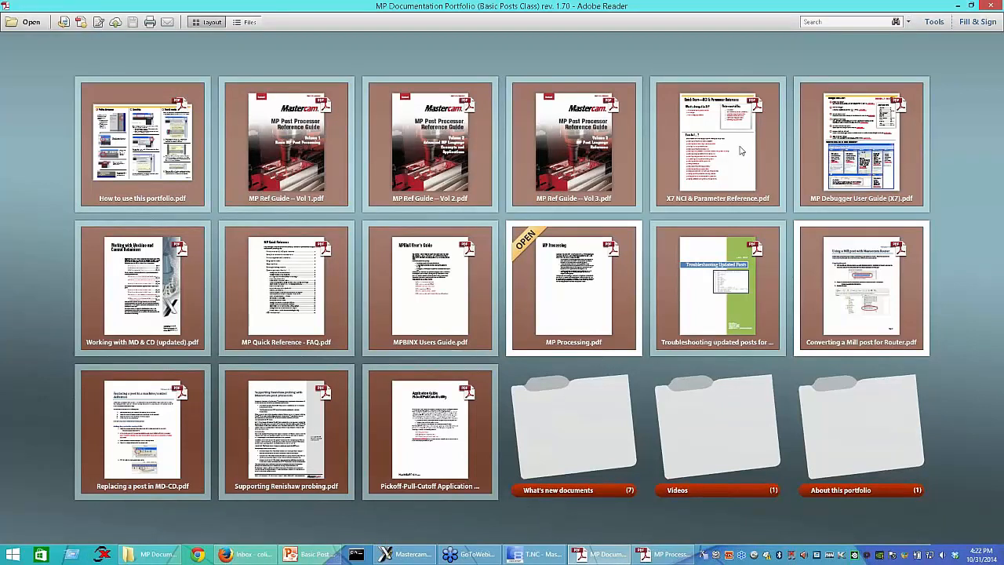
pyautogui.rightClick(688, 143)
pyautogui.click(710, 148)
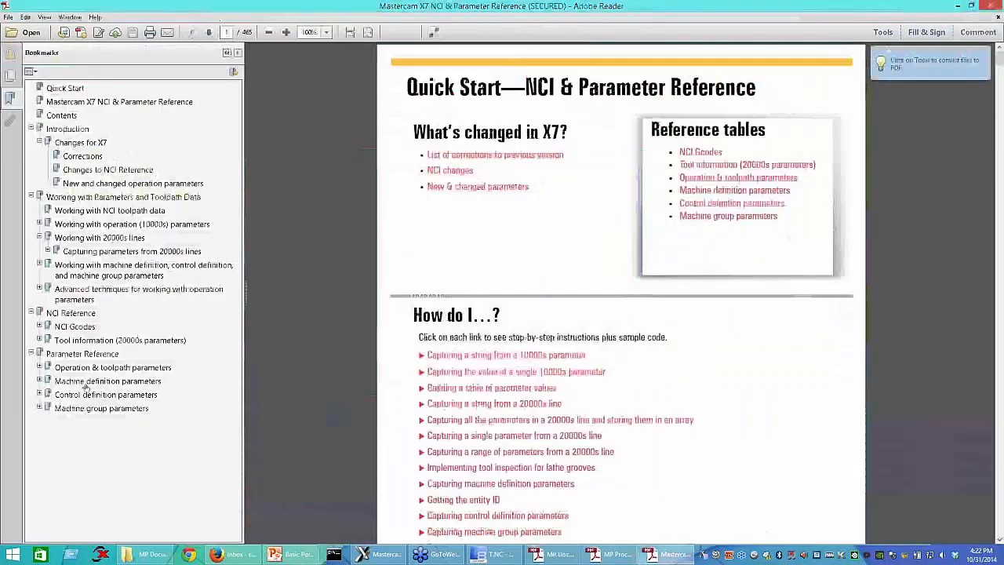
# Step: Go to the Operation & toolpath parameters section and look through its general operation parameters as far as OP_DB
pyautogui.click(82, 368)
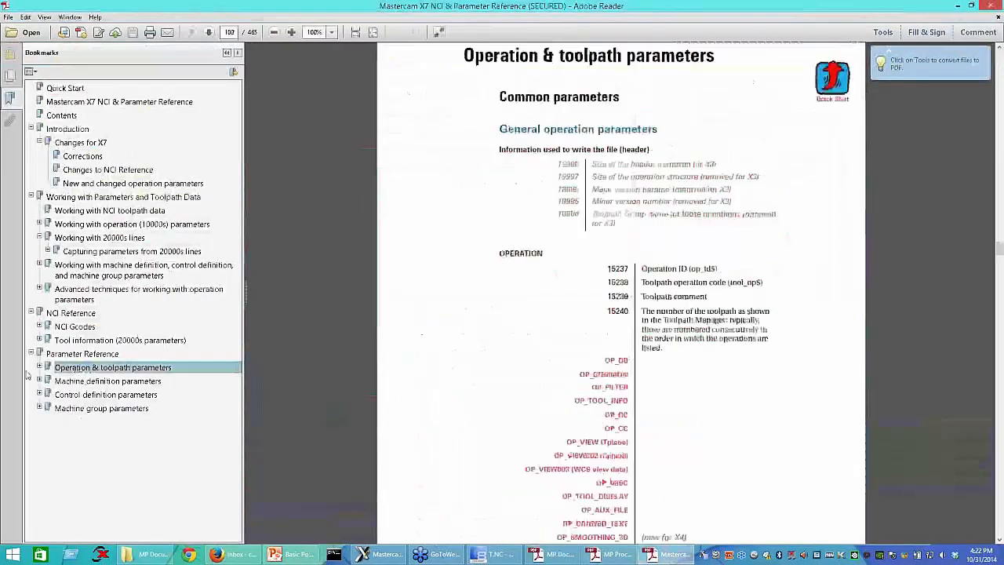
pyautogui.scroll(-7, 461, 439)
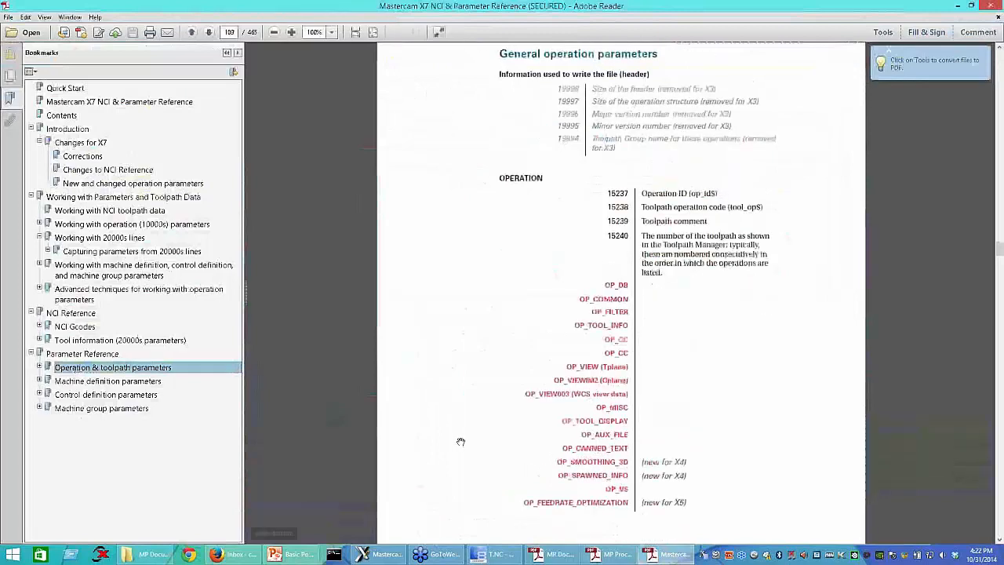
pyautogui.scroll(-20, 599, 469)
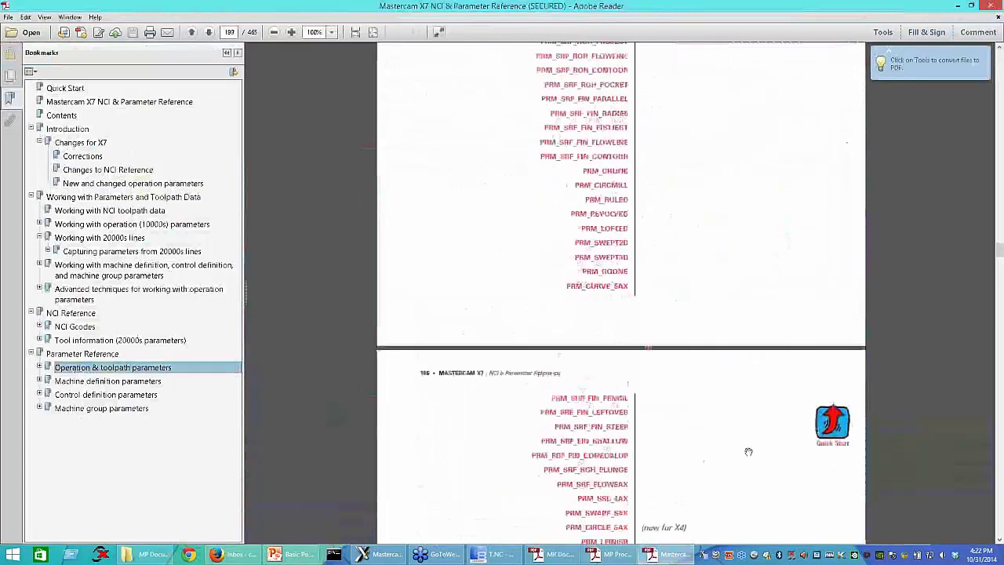
pyautogui.scroll(-15, 701, 466)
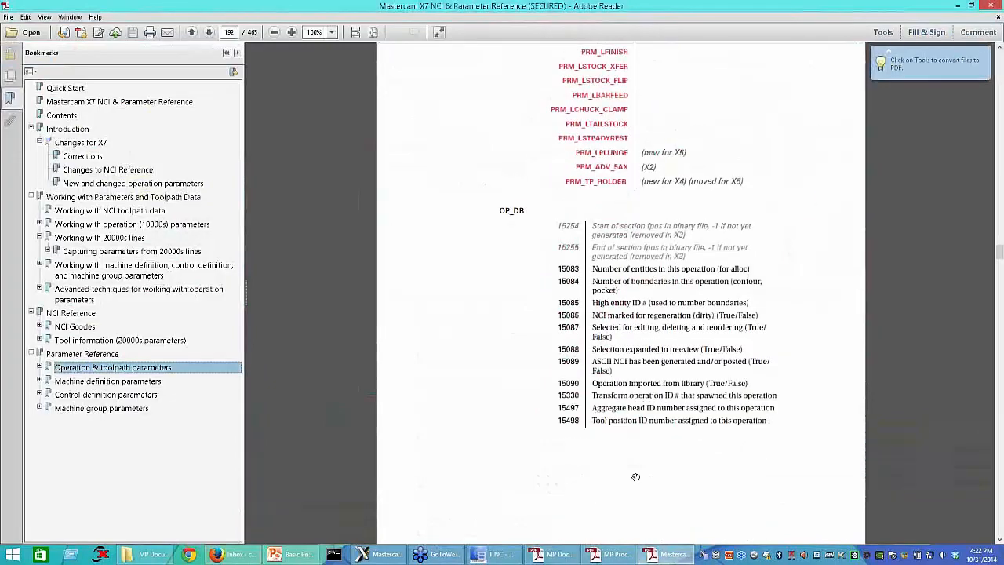
# Step: Check the Contour's Multi Passes settings in Mastercam, then search the parameter reference for "rough" as far as the OP_MULTI_CUTS parameters
pyautogui.hotkey('alt', 'Tab')
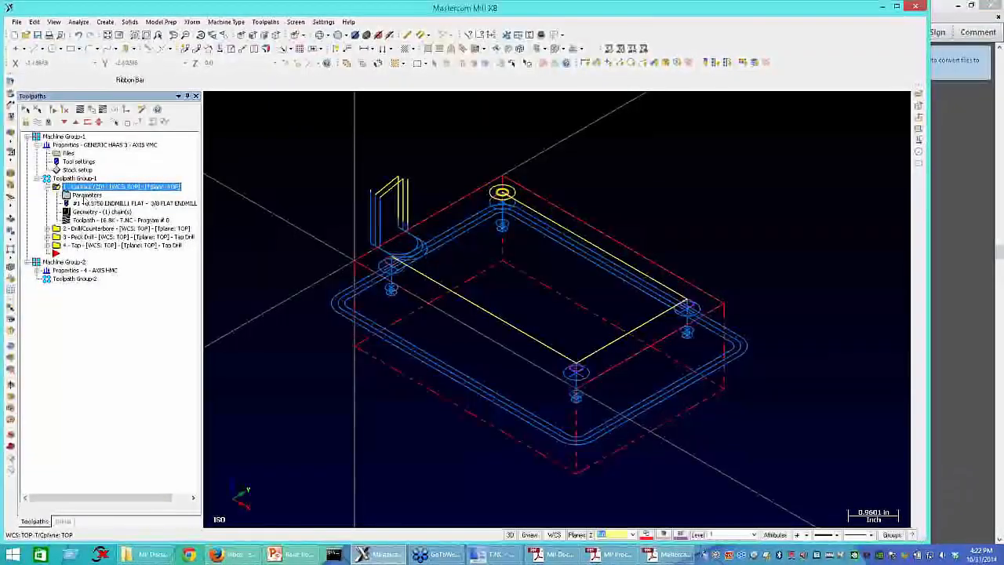
pyautogui.click(84, 195)
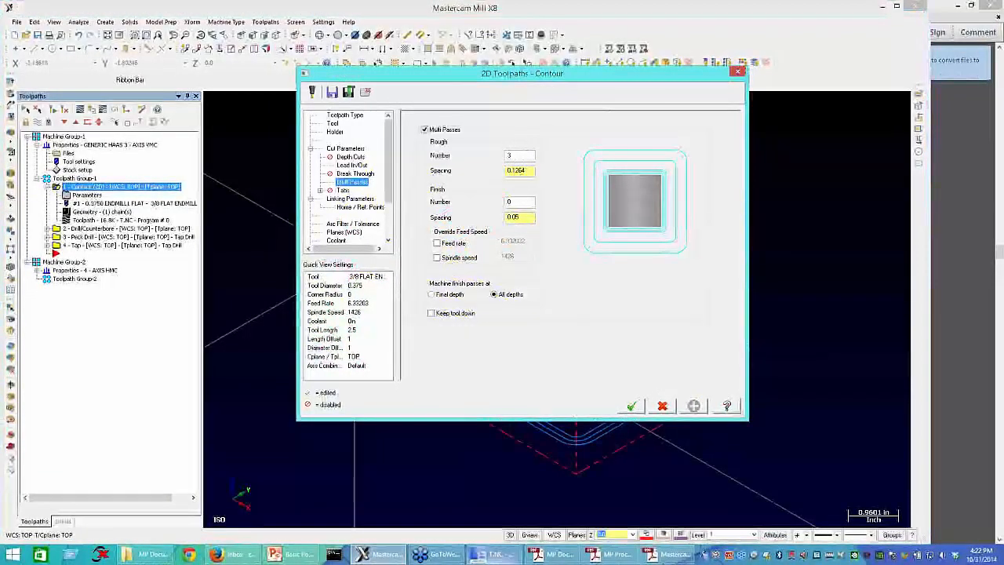
pyautogui.hotkey('alt', 'Tab')
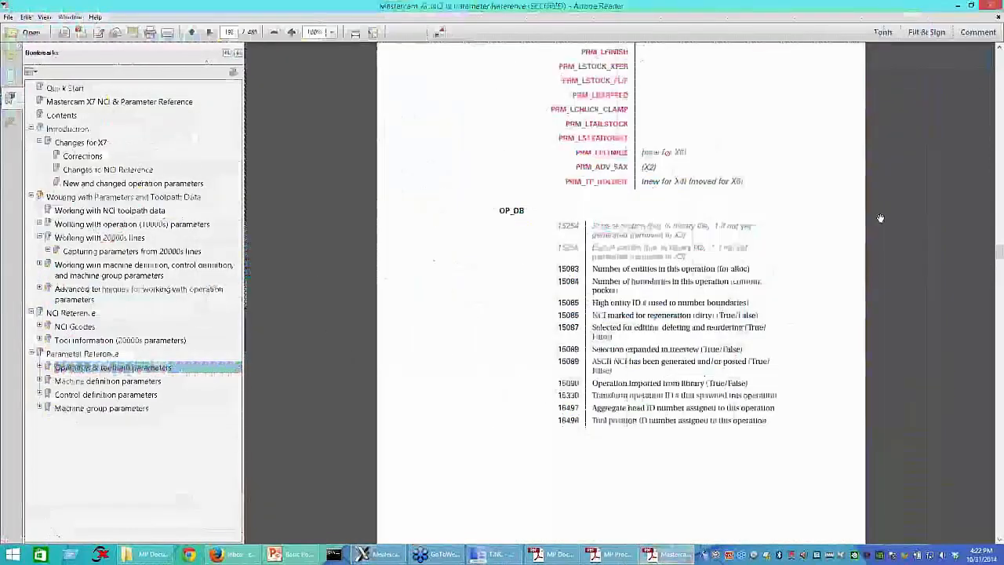
pyautogui.hotkey('ctrl', 'f')
pyautogui.write('tool')
pyautogui.press('Return')
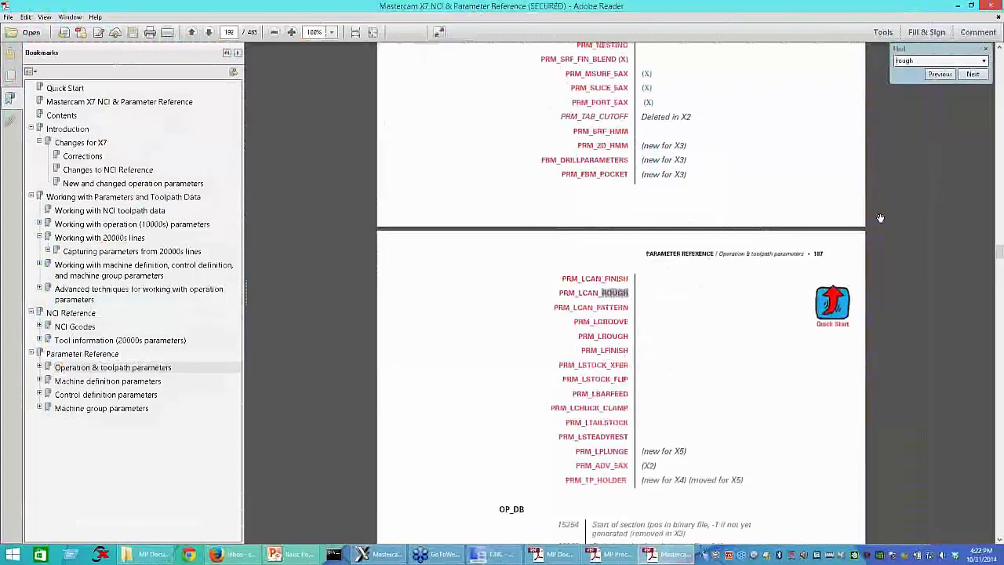
pyautogui.press('Return')
pyautogui.press('Return')
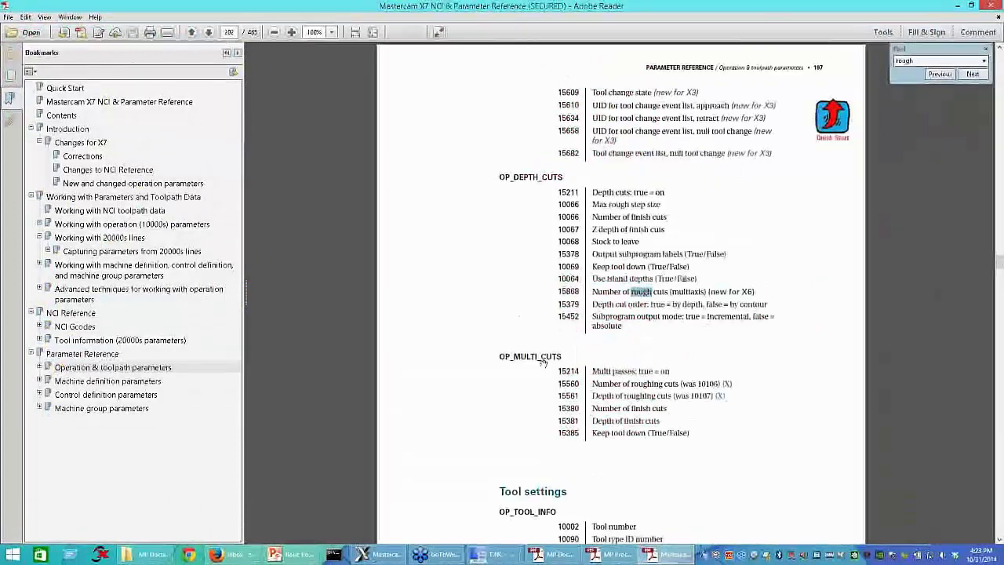
pyautogui.scroll(-1, 514, 317)
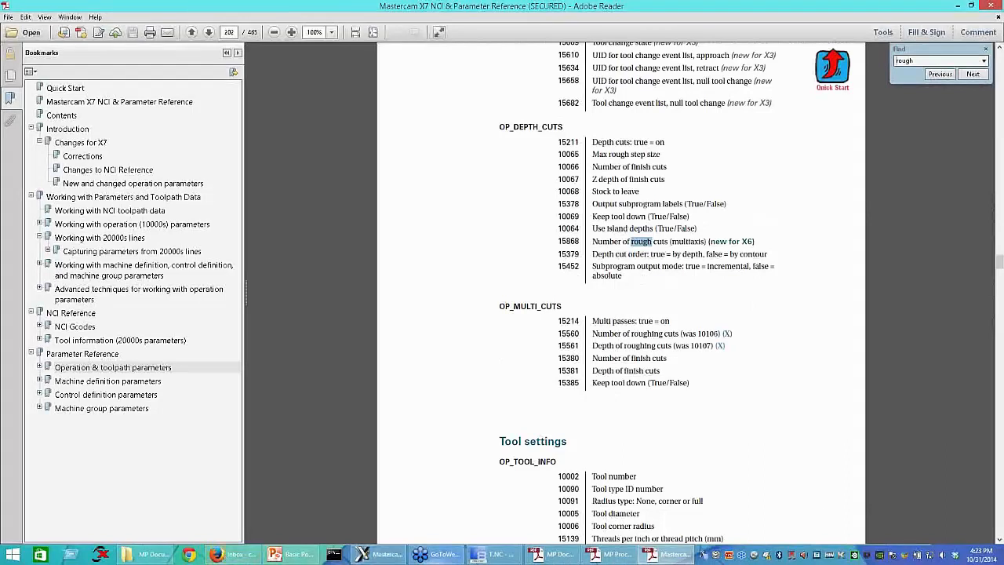
# Step: Switch to Mastercam Code Expert and find pwrtt in Generic Haas 3X Mill.pst to locate the pparameter$ postblock
pyautogui.moveTo(610, 554)
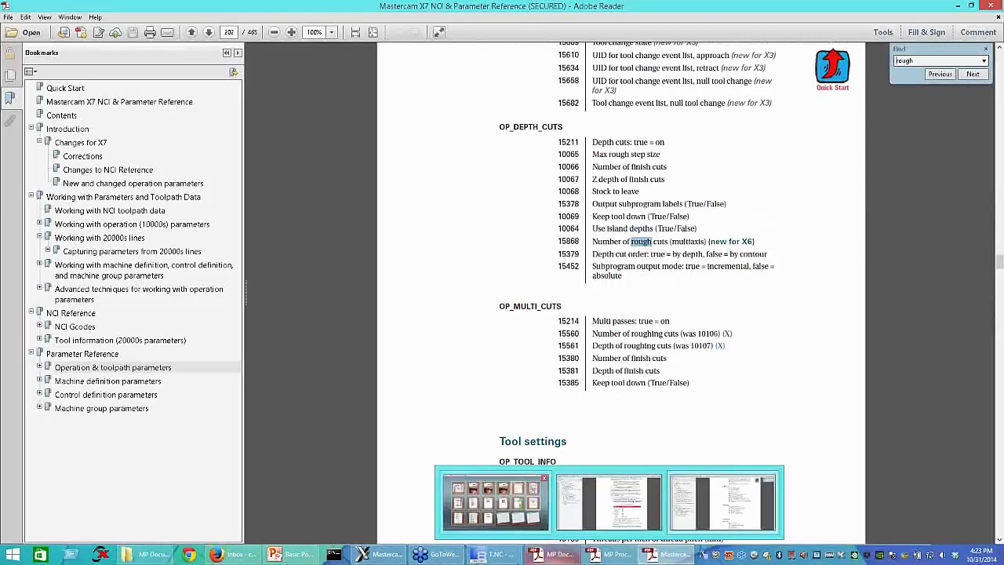
pyautogui.click(494, 555)
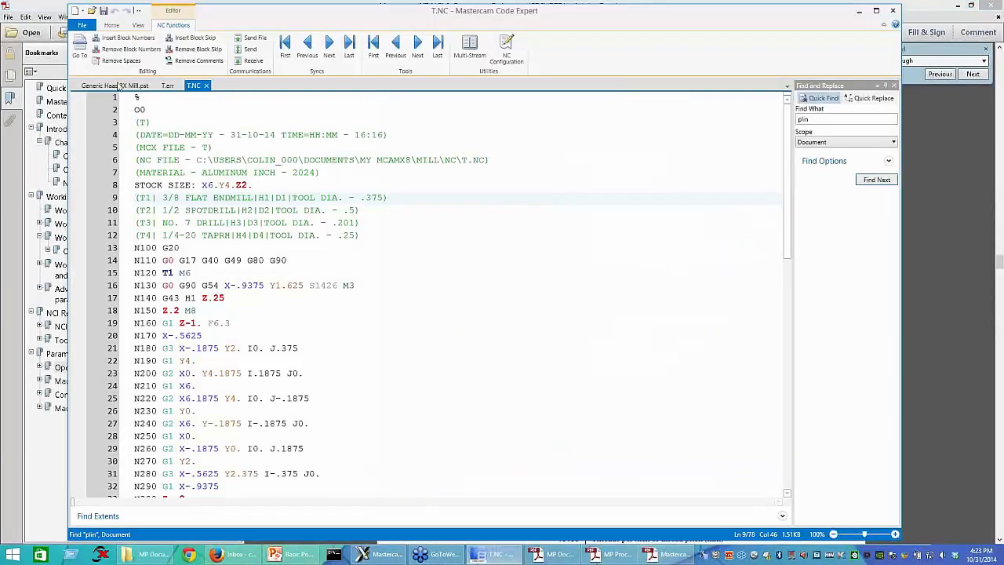
pyautogui.click(119, 85)
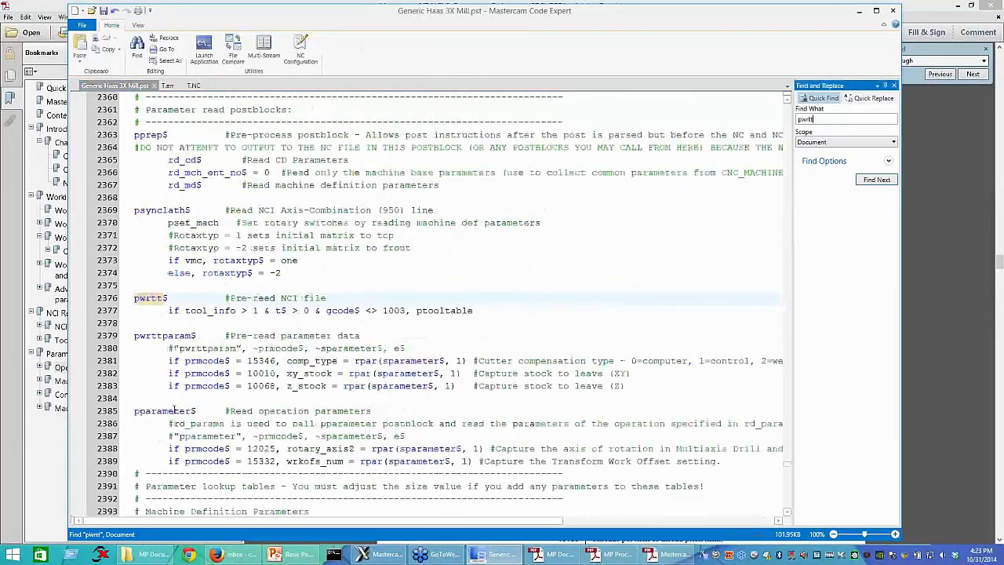
pyautogui.scroll(-1, 169, 398)
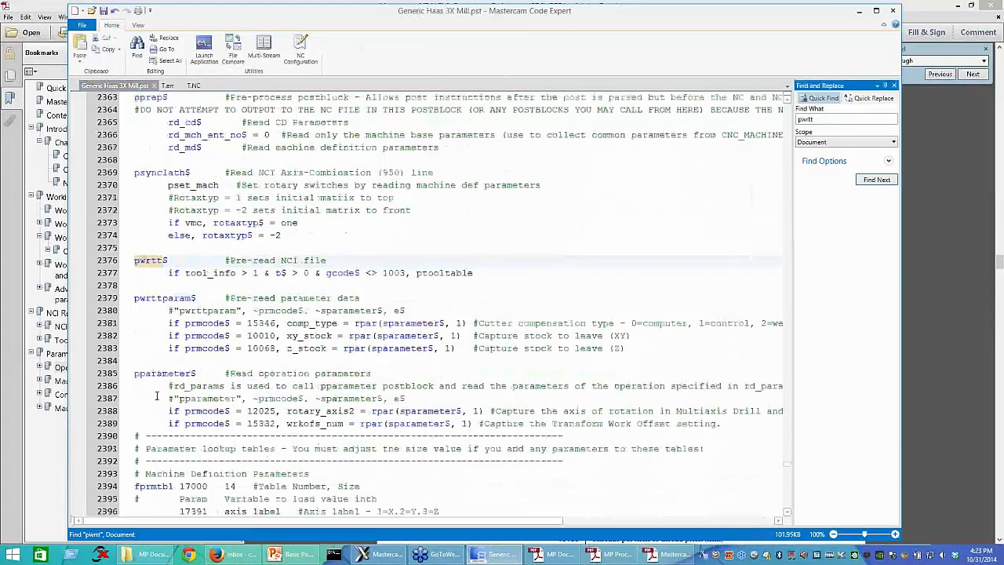
pyautogui.doubleClick(190, 374)
# Step: Uncomment the "pparameter", ~prmcode$, ~sparameter$, e$ line in the pparameter$ postblock and save the post
pyautogui.click(174, 399)
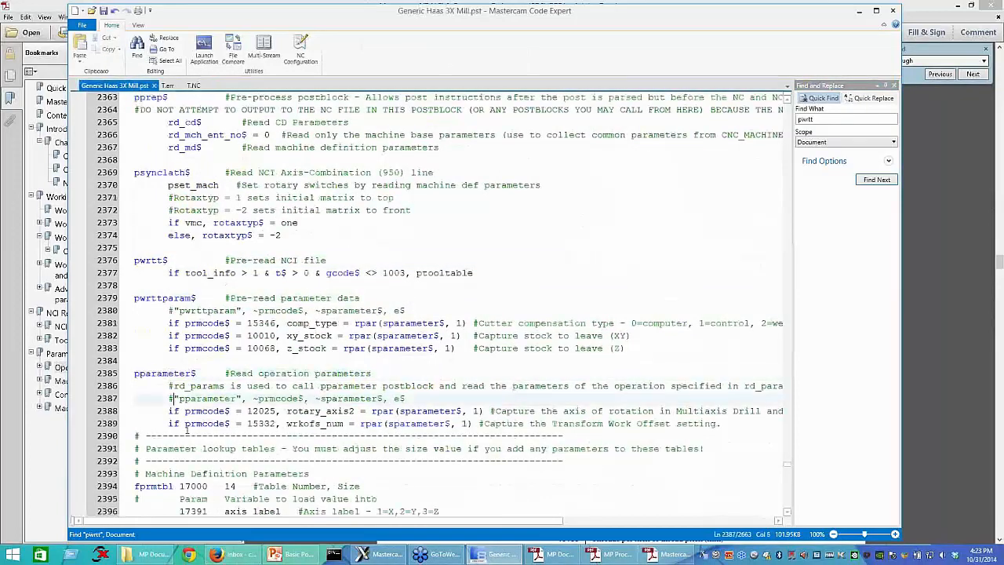
pyautogui.press('BackSpace')
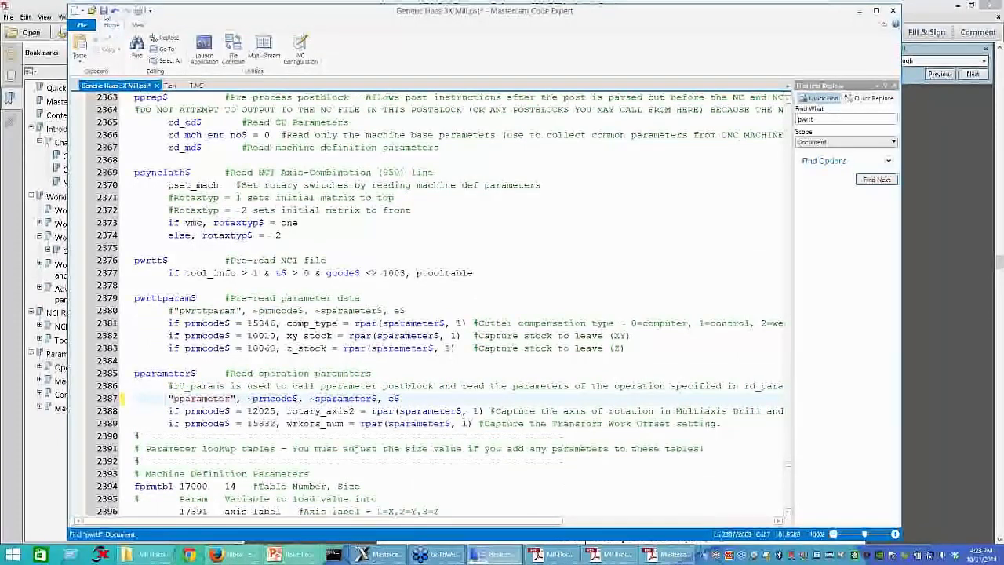
pyautogui.click(104, 12)
pyautogui.click(439, 399)
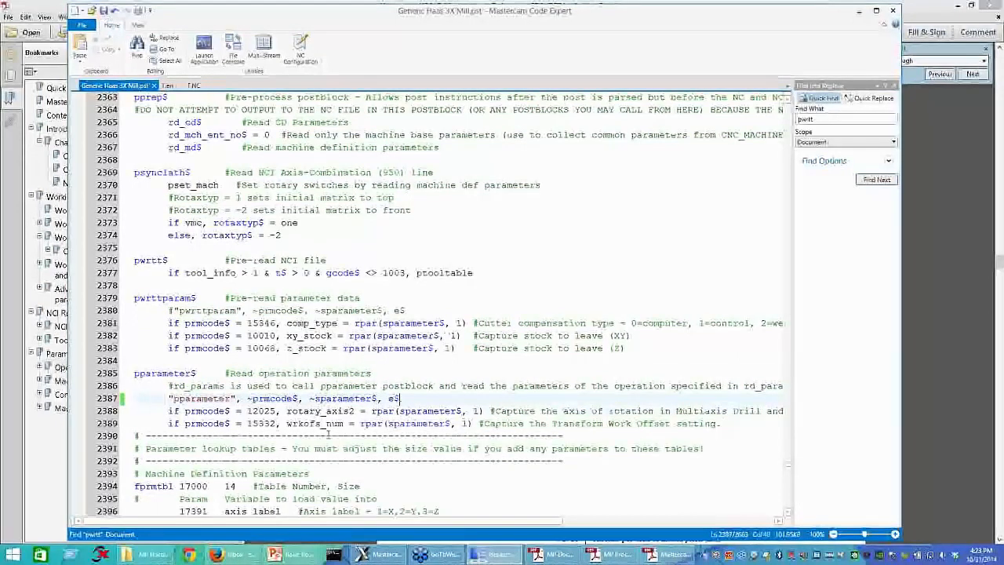
# Step: Switch to Mastercam, accept the Contour operation's parameters and save the part file
pyautogui.click(362, 554)
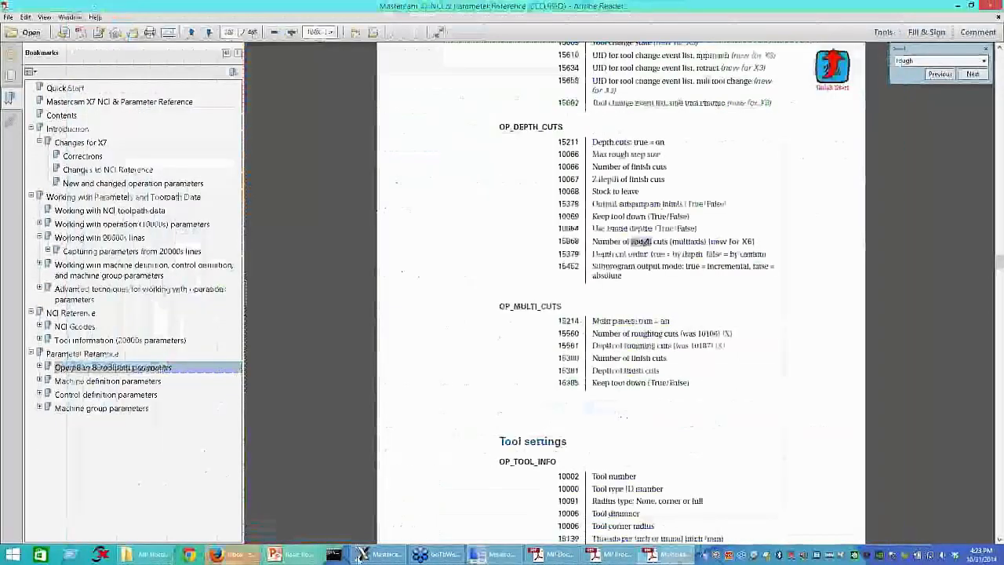
pyautogui.click(363, 554)
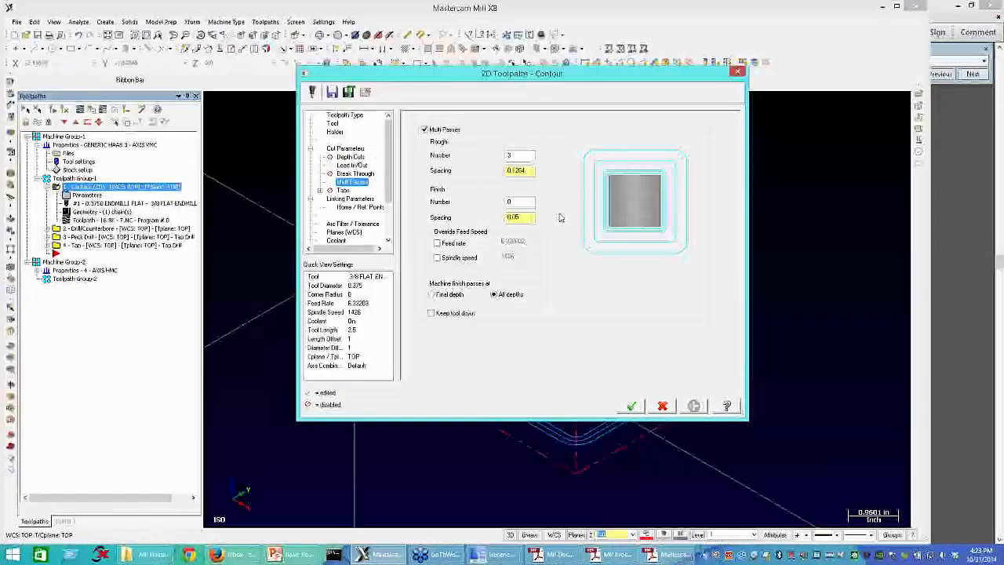
pyautogui.click(631, 407)
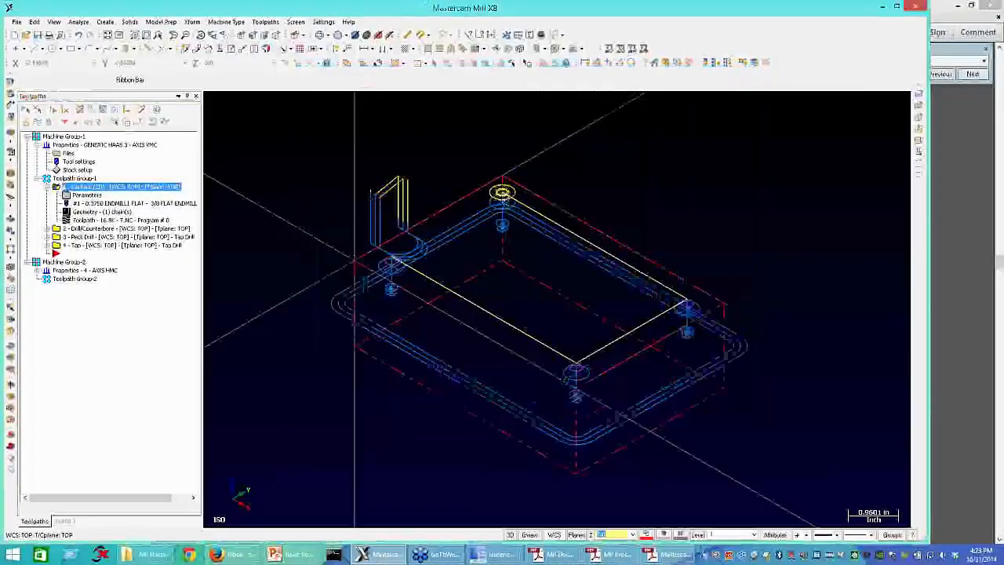
pyautogui.hotkey('ctrl', 's')
pyautogui.click(696, 407)
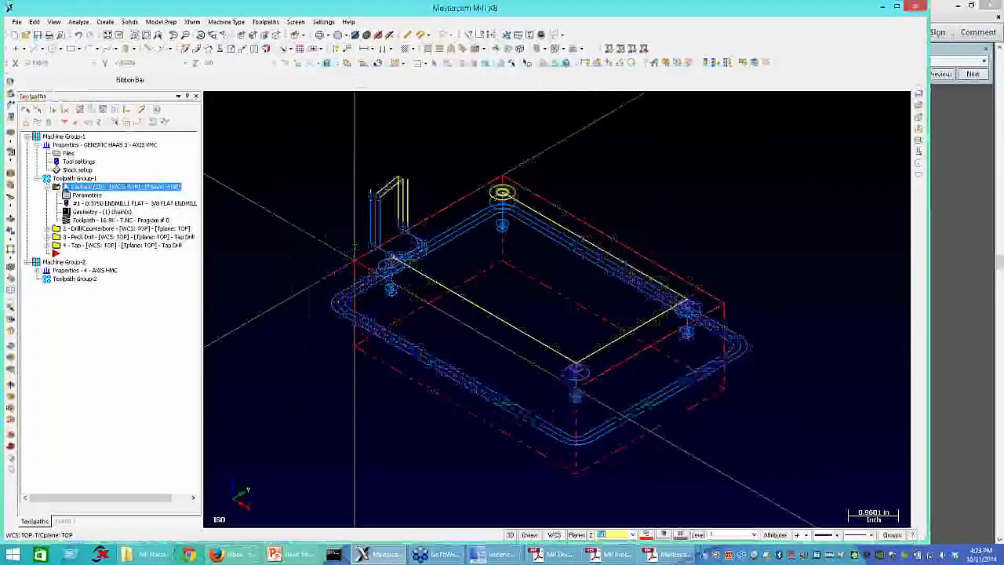
# Step: Post all operations in Toolpath Group-1 to an NC file and reload T.NC in Mastercam Code Expert
pyautogui.click(75, 178)
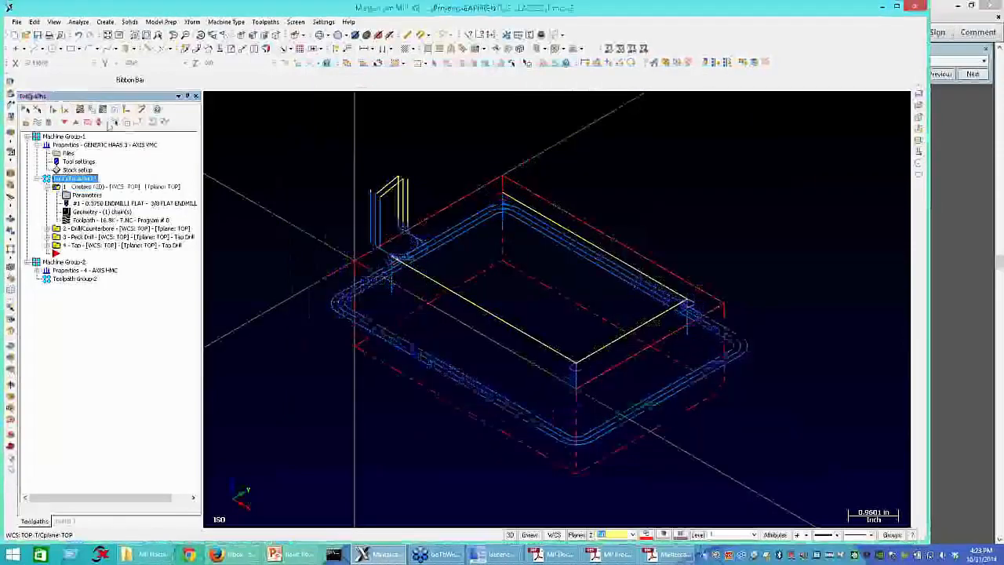
pyautogui.click(114, 110)
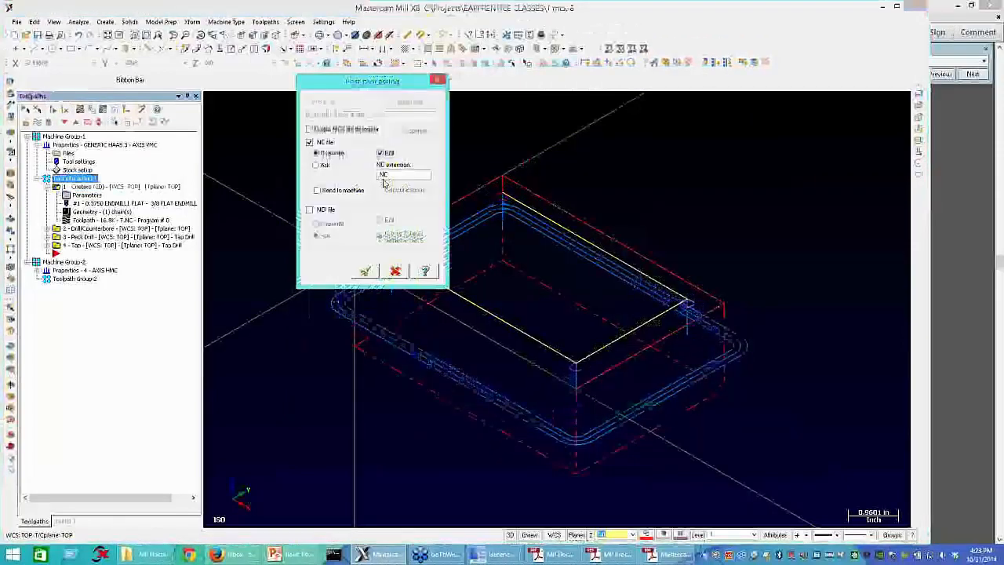
pyautogui.click(365, 272)
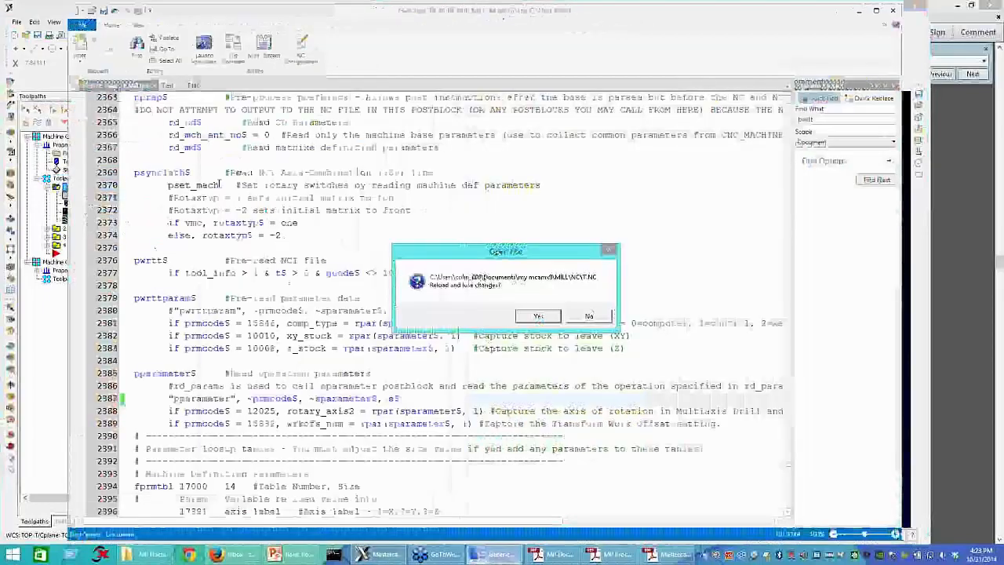
pyautogui.press('Return')
# Step: Check the OP_MULTI_CUTS roughing depth code in the Adobe Reader parameter reference, then locate parameter 15561 in T.NC in Mastercam Code Expert
pyautogui.scroll(-1, 321, 436)
pyautogui.scroll(-20, 322, 436)
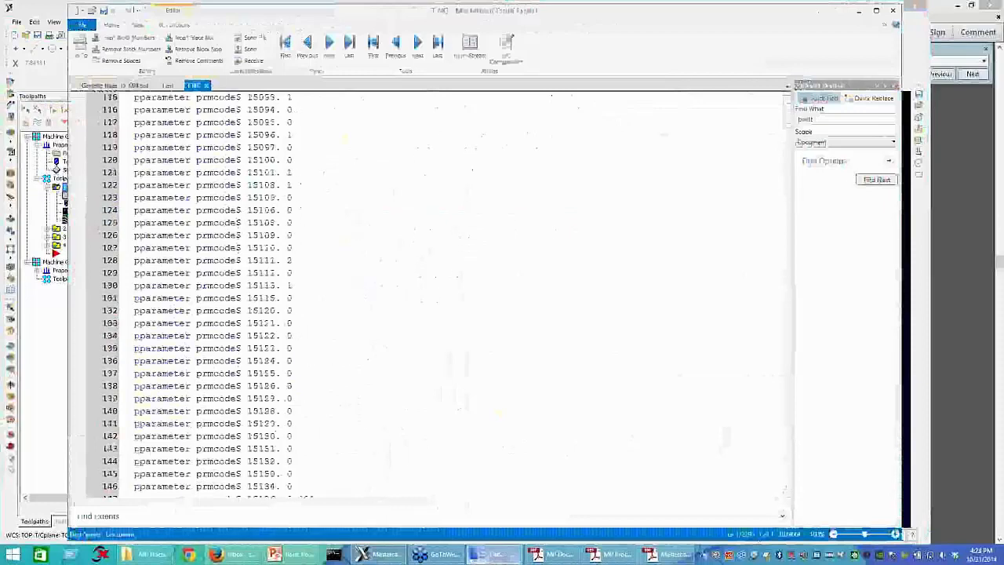
pyautogui.click(664, 554)
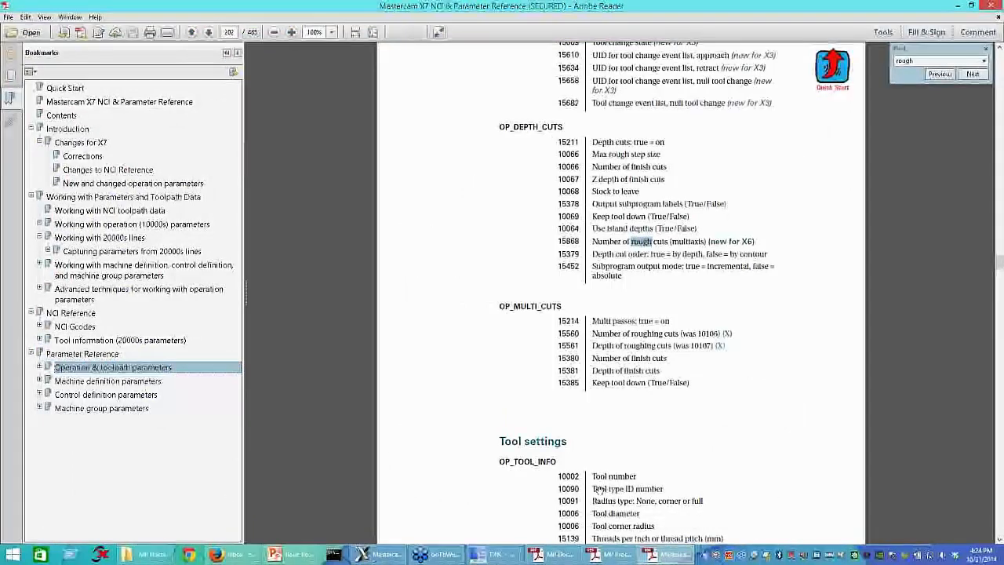
pyautogui.click(668, 558)
pyautogui.scroll(-4, 254, 380)
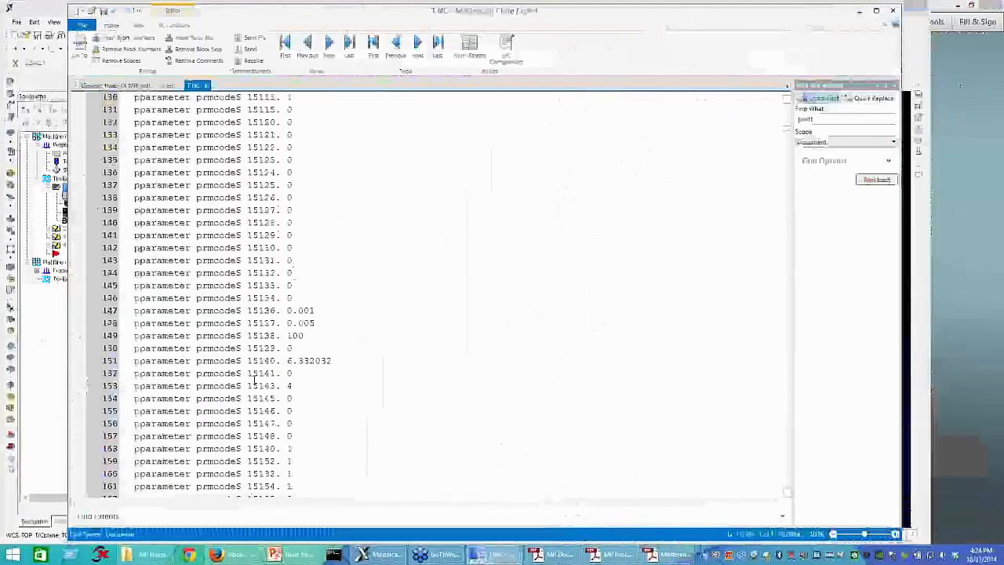
pyautogui.scroll(-20, 253, 380)
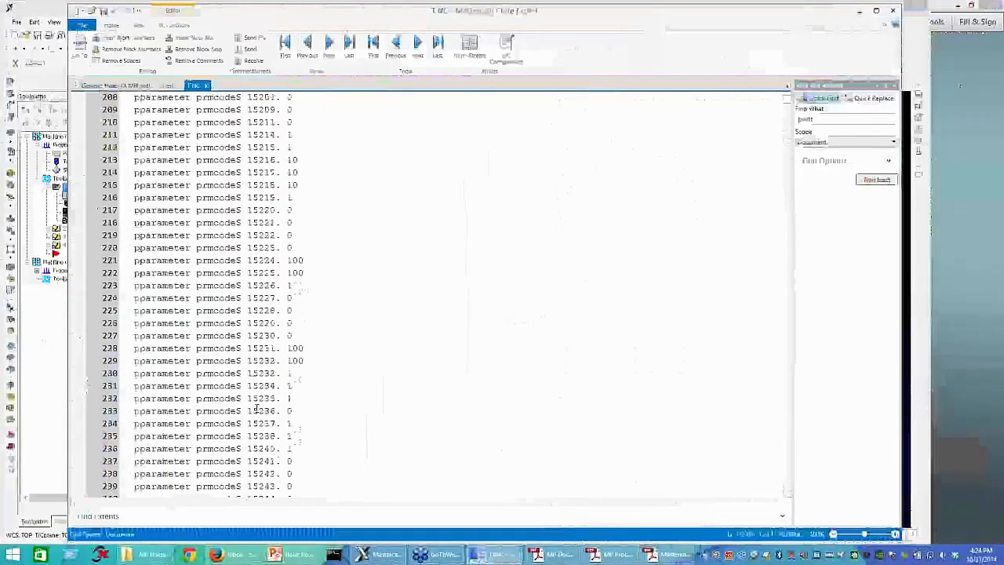
pyautogui.scroll(-20, 257, 409)
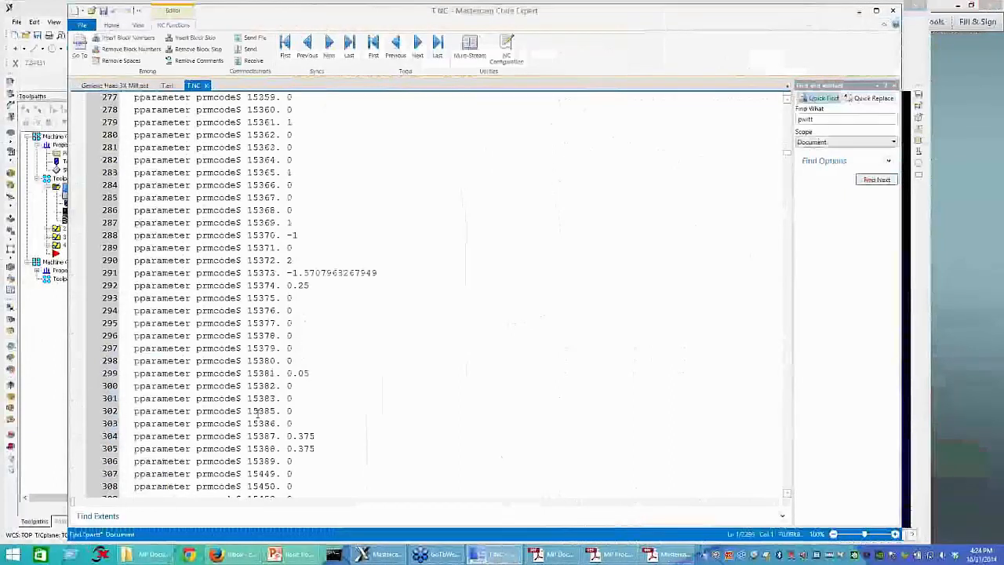
pyautogui.scroll(-19, 257, 412)
pyautogui.moveTo(321, 349); pyautogui.dragTo(248, 350)
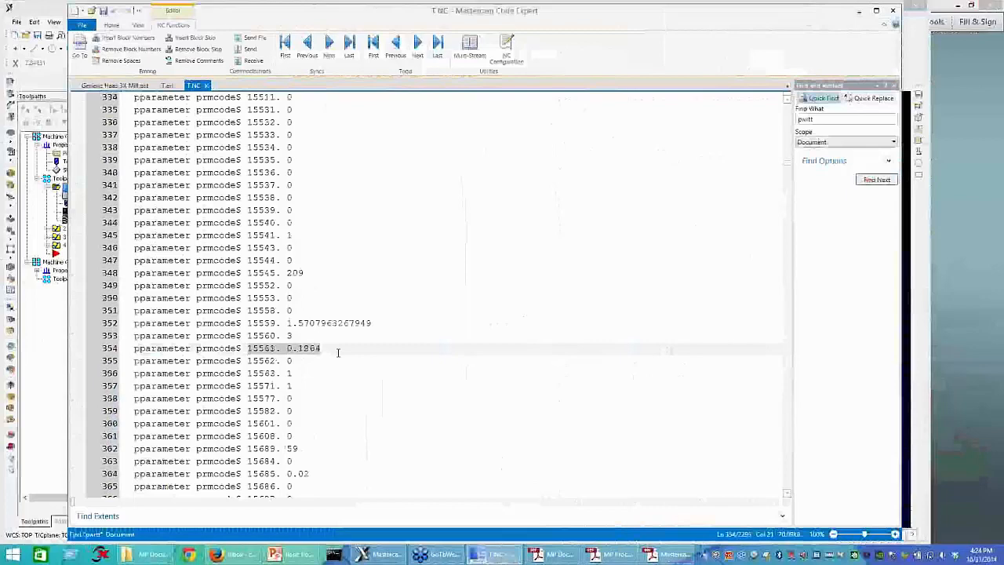
# Step: In Generic Haas 3X Mill.pst, declare the variable stepover : 0 with the comment #stepover above the pwrttparam$ postblock
pyautogui.click(115, 88)
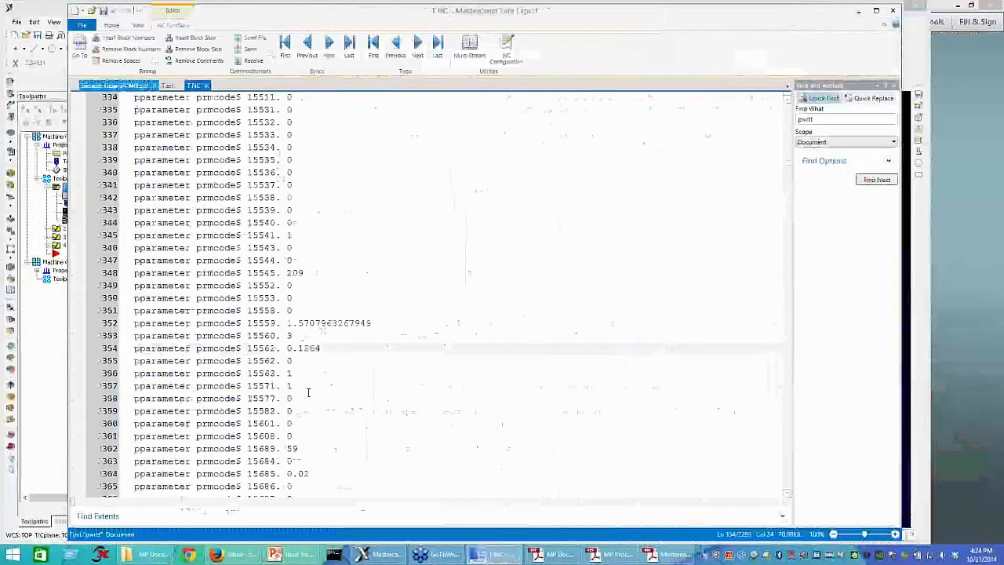
pyautogui.doubleClick(150, 298)
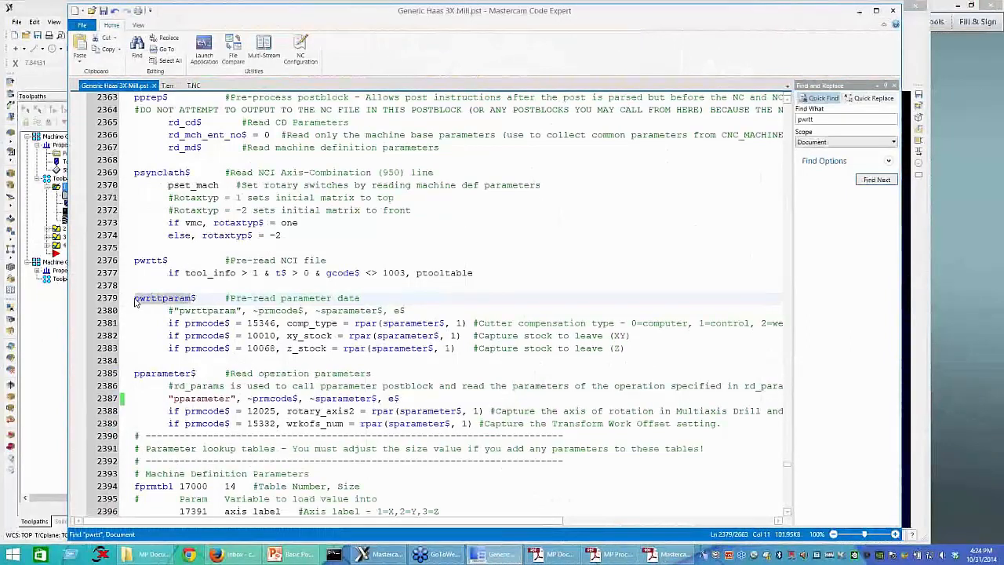
pyautogui.click(135, 300)
pyautogui.press('Return')
pyautogui.press('Return')
pyautogui.press('Return')
pyautogui.press('Return')
pyautogui.click(187, 318)
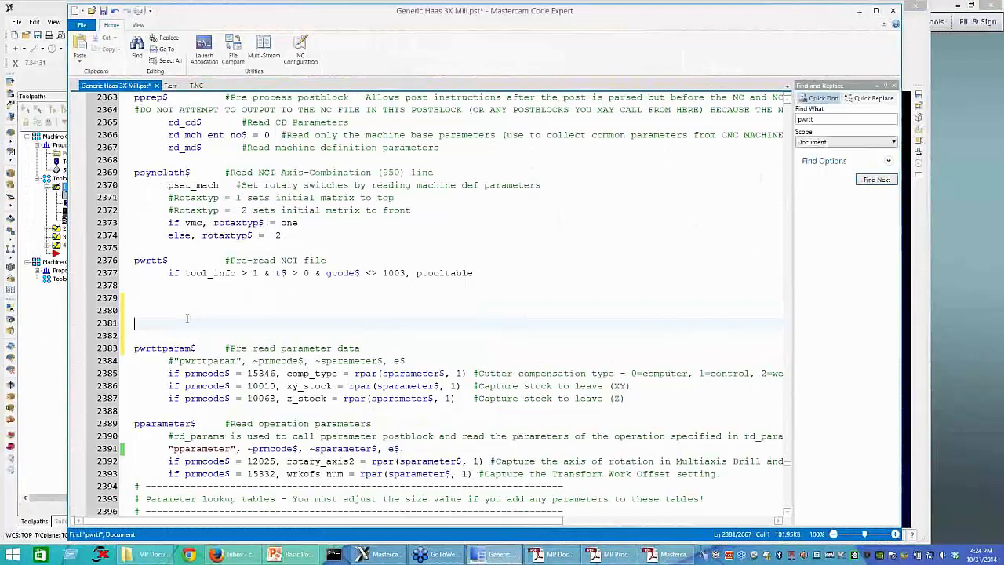
pyautogui.write('stepover =')
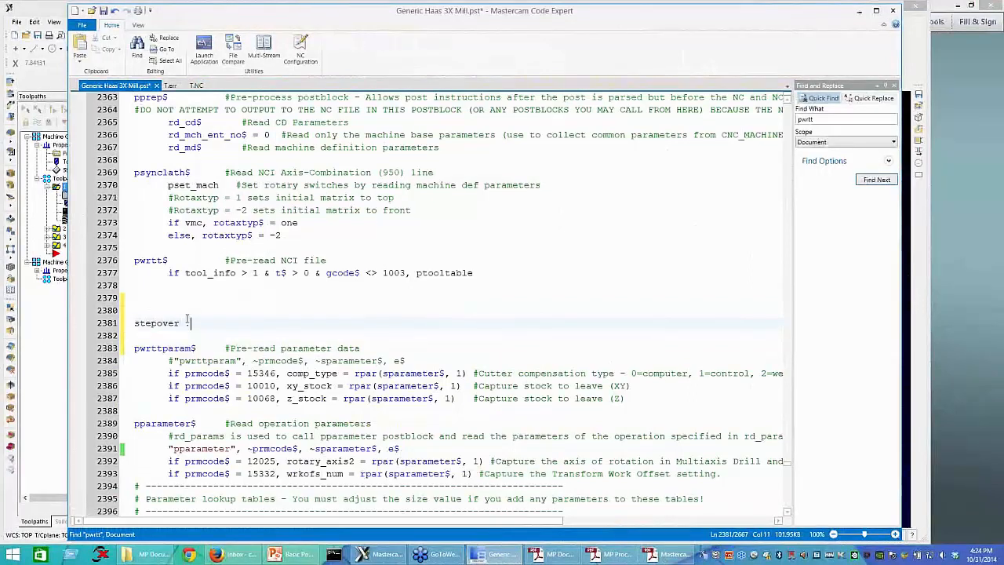
pyautogui.press('BackSpace')
pyautogui.write(': 0 ')
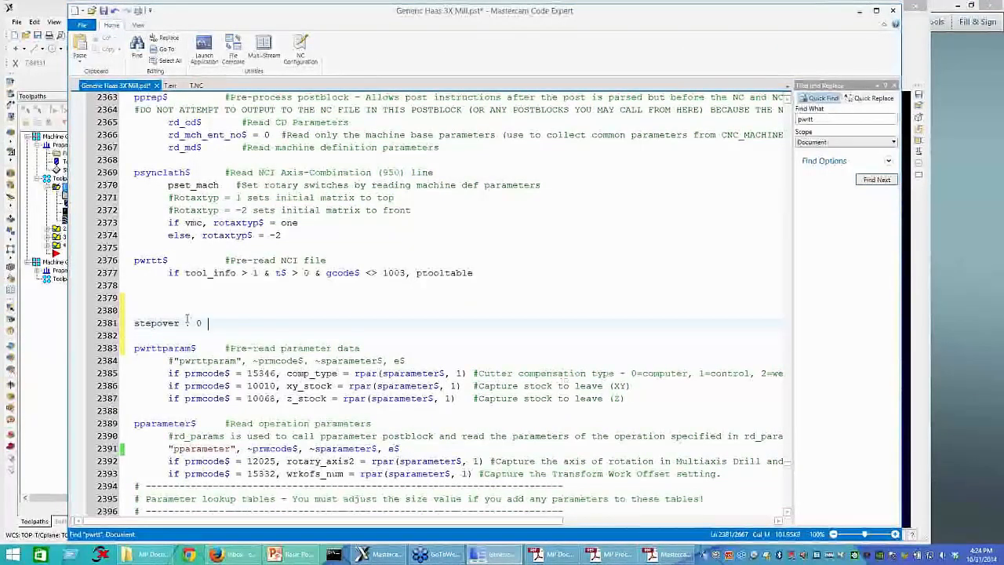
pyautogui.write('#stepover')
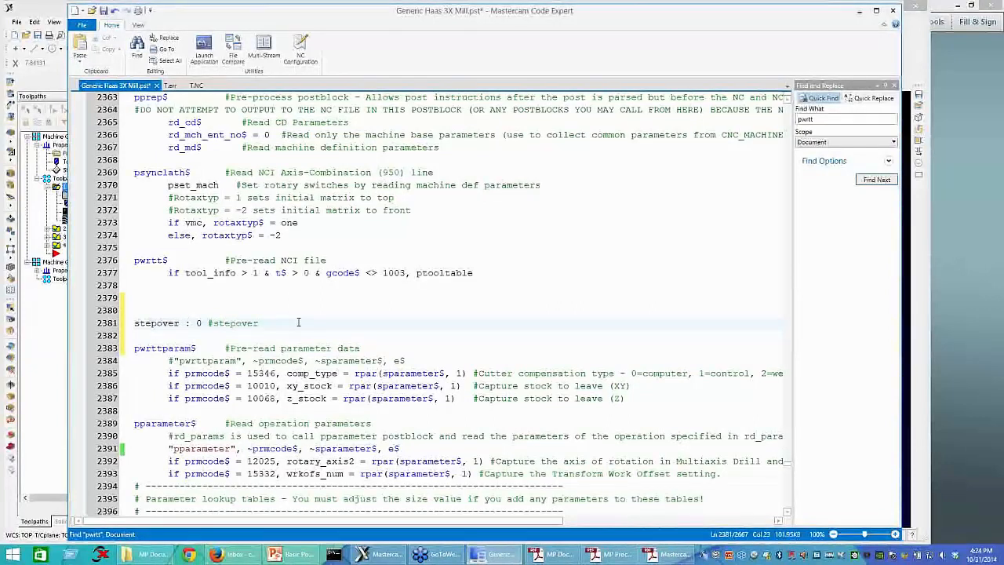
# Step: Add the format line fmt "XY STEPOVER: " 2 stepover directly below the stepover declaration
pyautogui.press('Return')
pyautogui.write('fmt ')
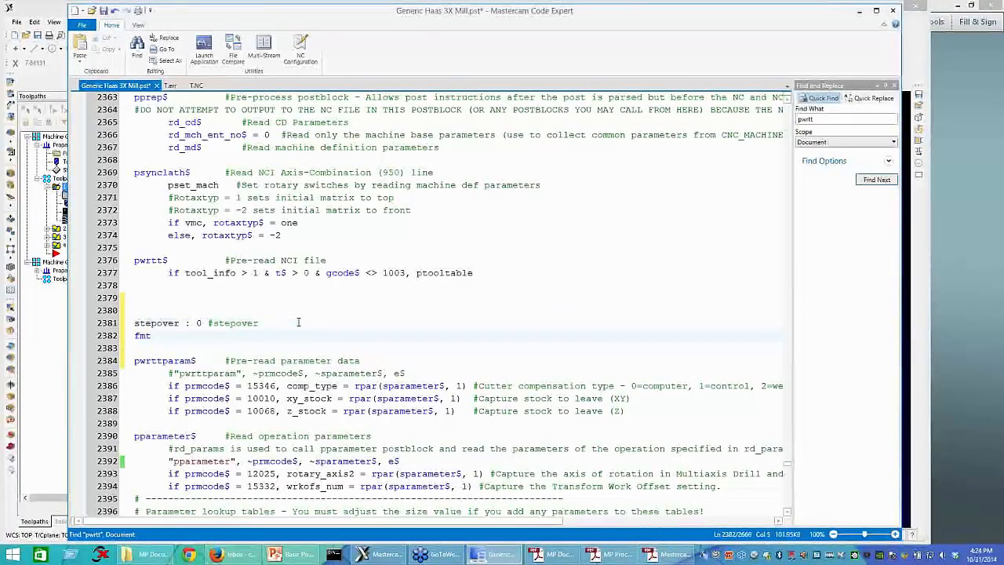
pyautogui.write('"X')
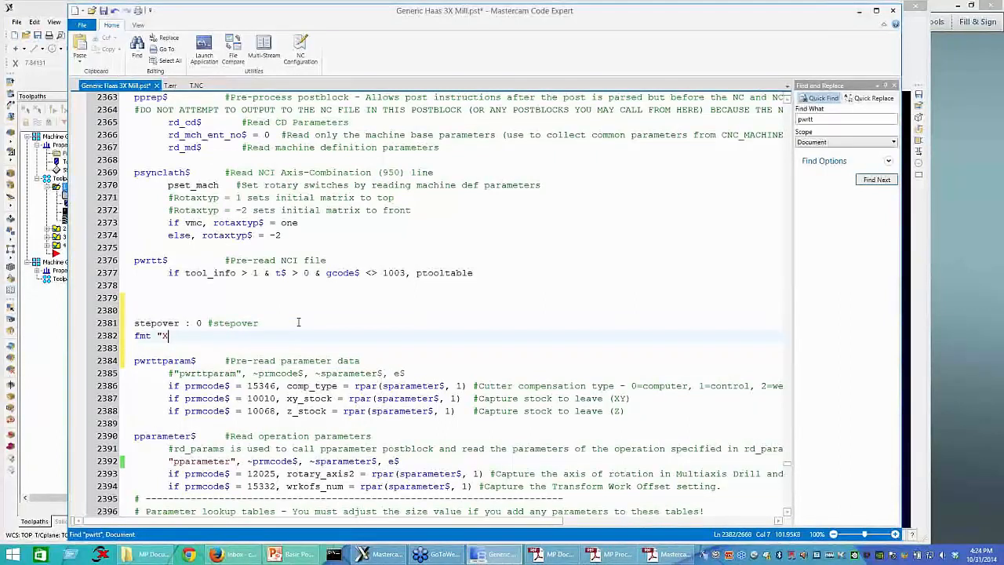
pyautogui.write('Y STEPOVER: " ')
pyautogui.write('4')
pyautogui.write(' stepover')
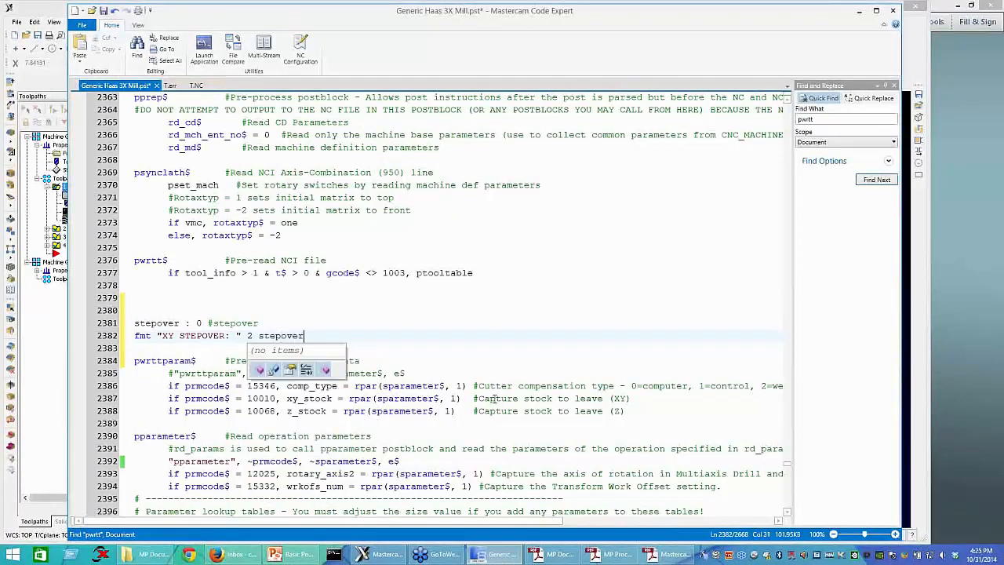
# Step: Add if prmcode$ = 15561, stepover = rpar(sparameter$, 1) at the end of the pwrttparam$ postblock and save the post
pyautogui.click(648, 415)
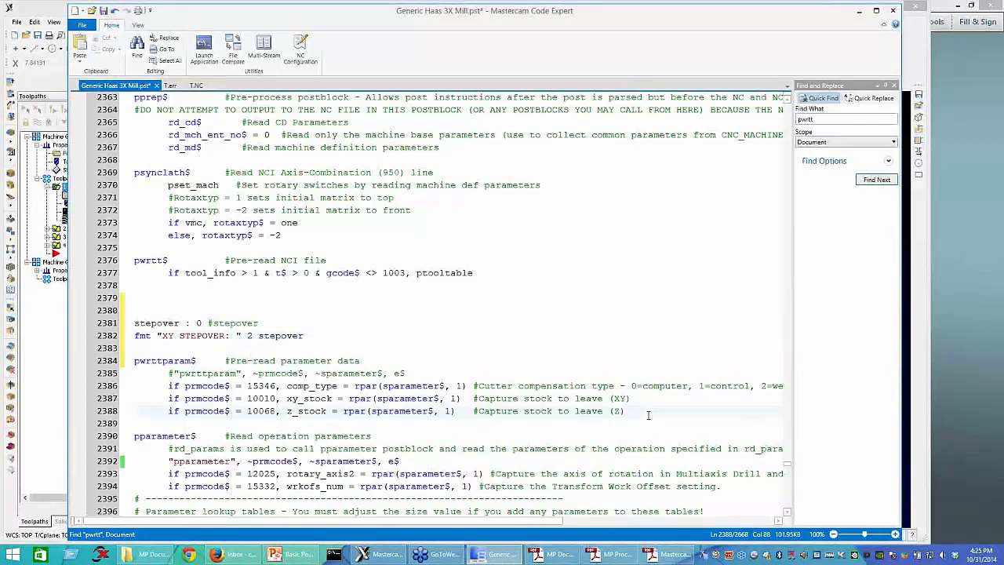
pyautogui.press('Return')
pyautogui.hotkey('ctrl', 'space')
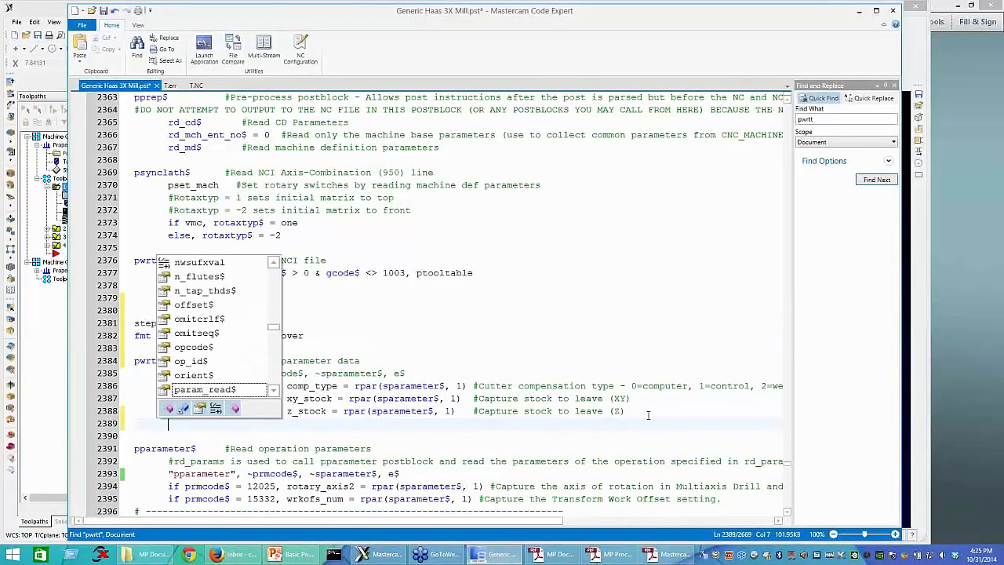
pyautogui.write('if prmcode$ =')
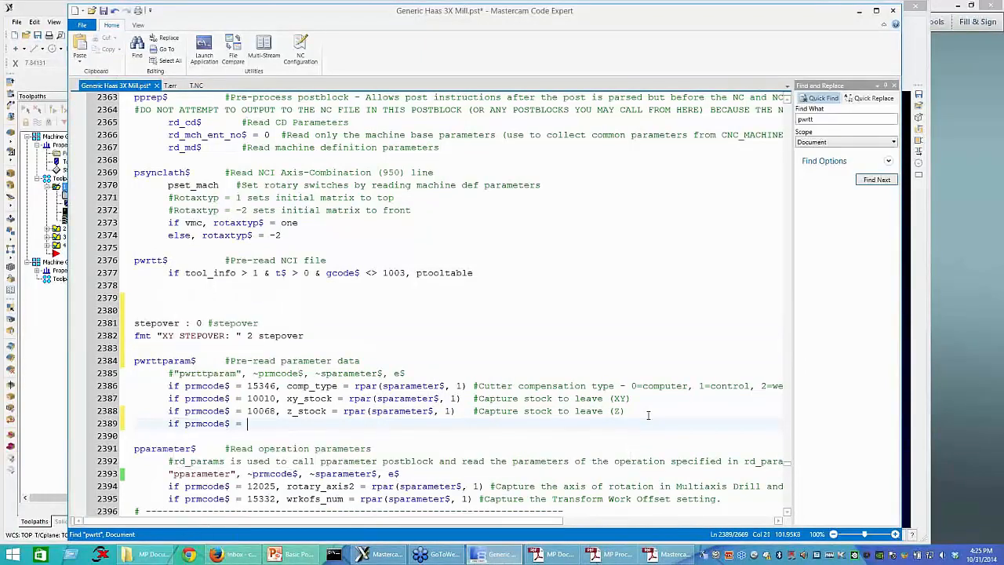
pyautogui.write(' 15561, ')
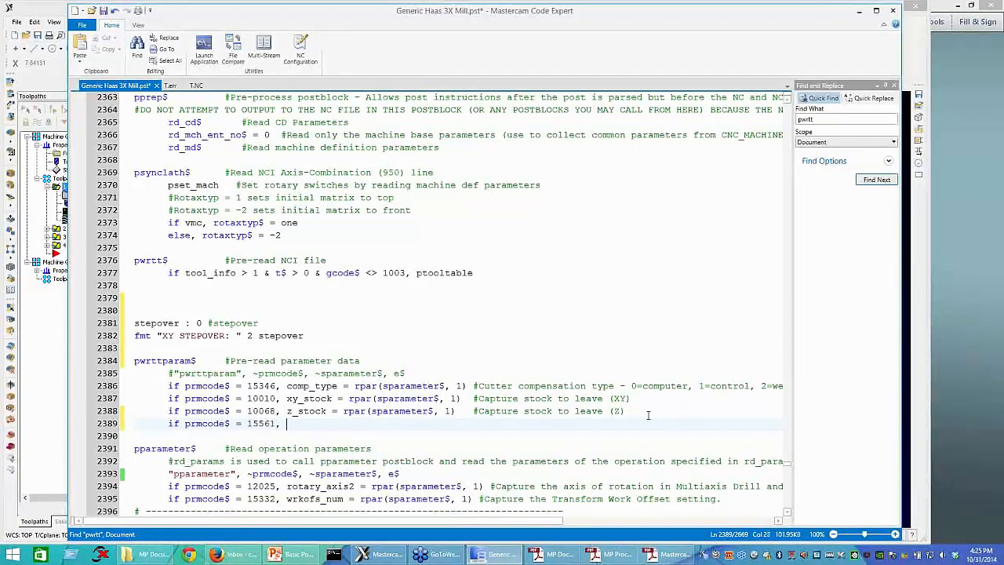
pyautogui.write('ste')
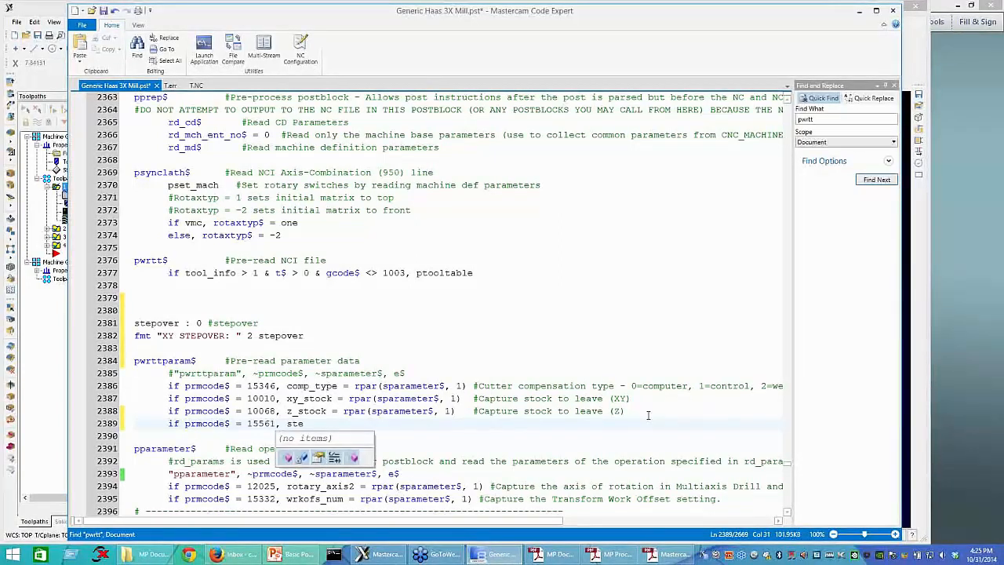
pyautogui.write('pover = rpar(')
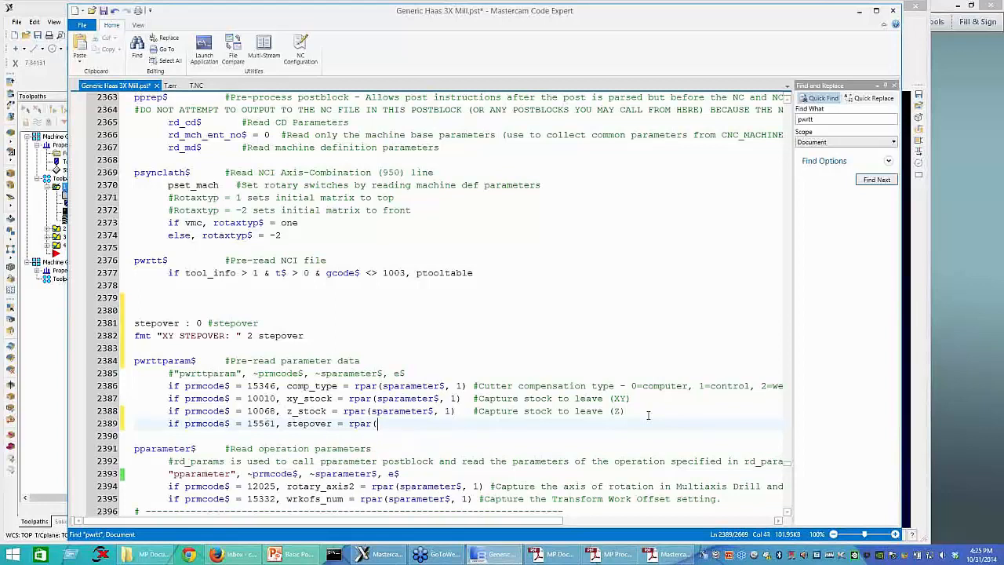
pyautogui.write('spa')
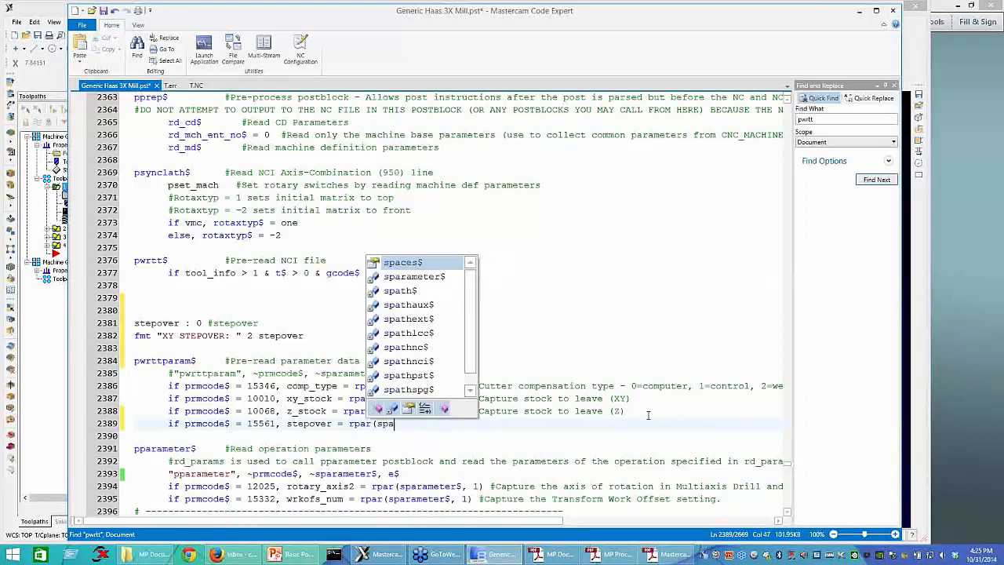
pyautogui.write('rameter$')
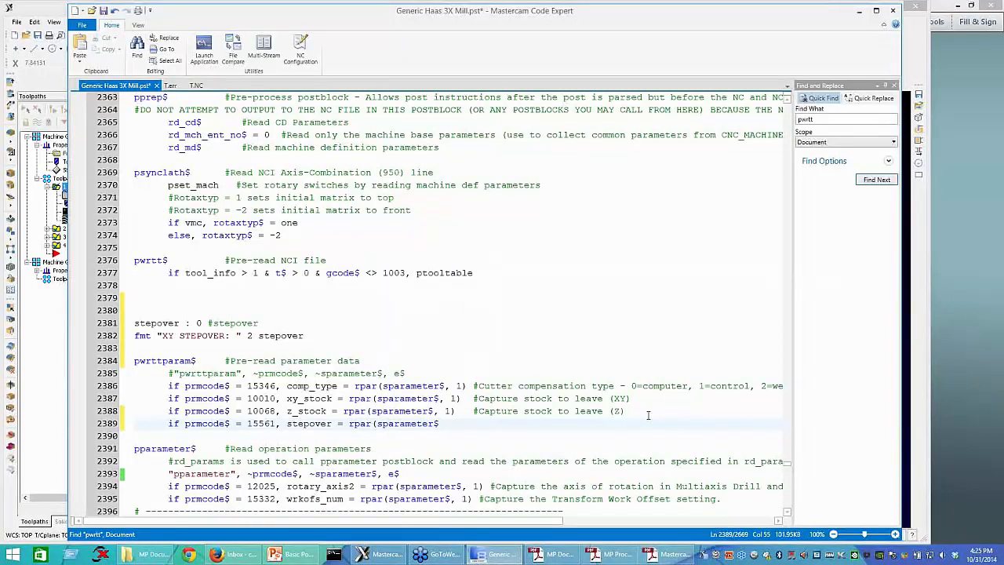
pyautogui.write(', 1)')
pyautogui.hotkey('ctrl', 's')
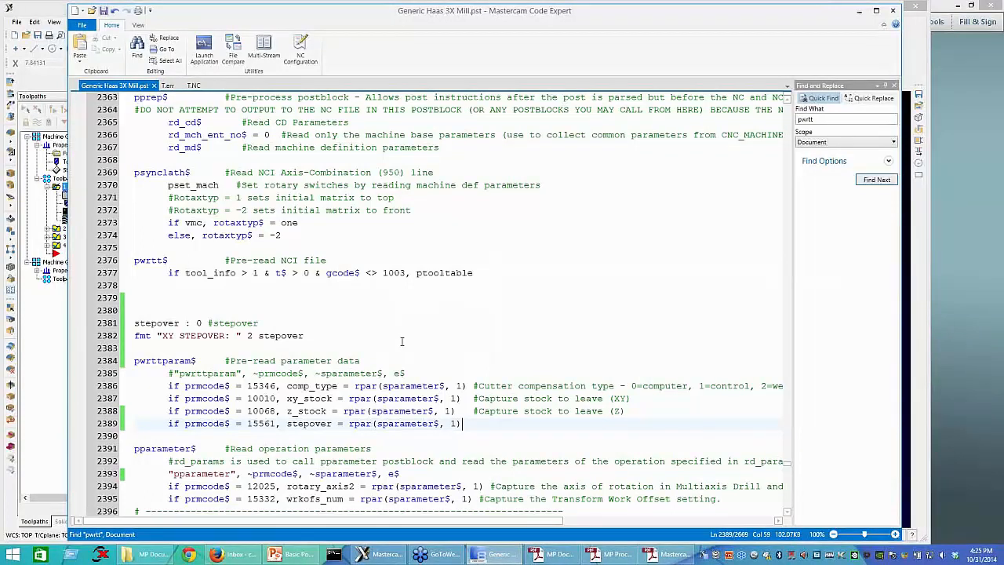
# Step: Search the post for "tool" to locate the ptooltable postblock, and place the cursor before sstock_left_comm in its scomm_fx_arg string
pyautogui.hotkey('ctrl', 'f')
pyautogui.write('tool')
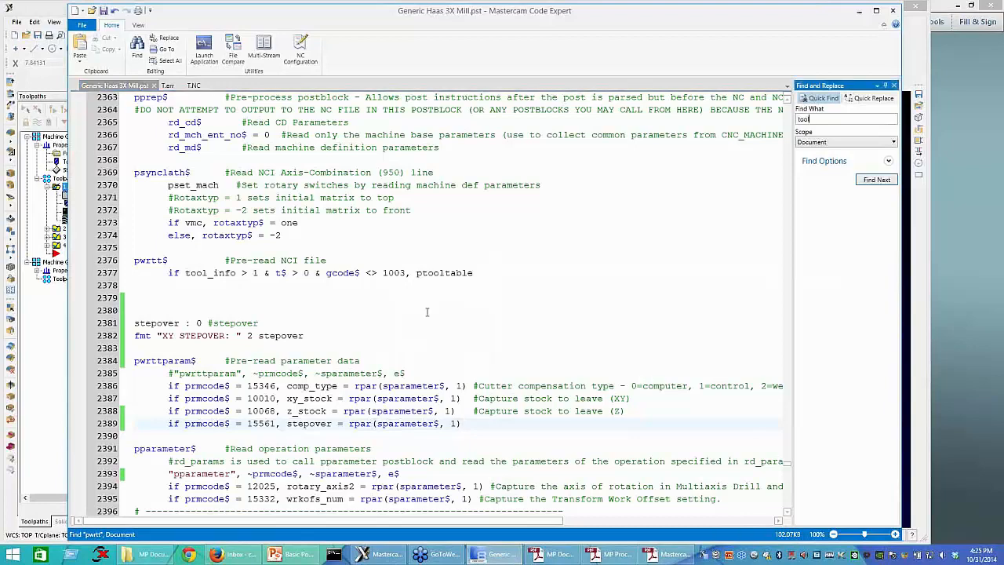
pyautogui.press('Return')
pyautogui.press('Return')
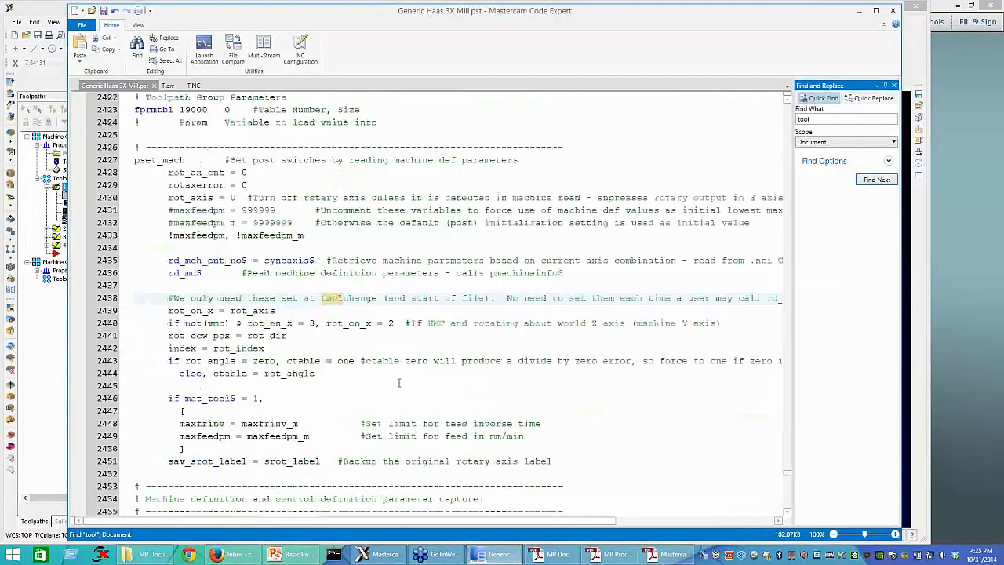
pyautogui.press('Return')
pyautogui.press('Return')
pyautogui.press('Return')
pyautogui.press('Return')
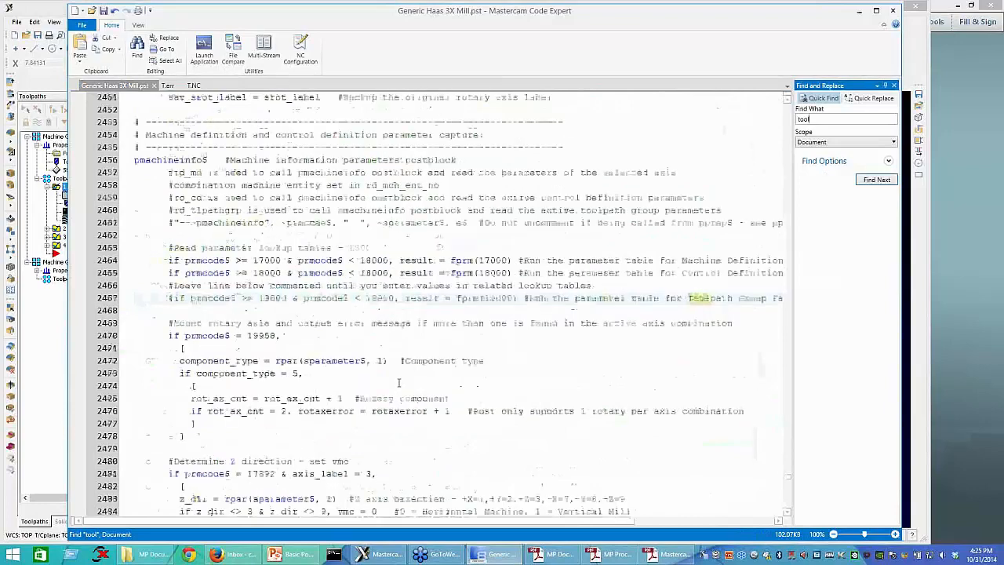
pyautogui.press('Return')
pyautogui.press('Return')
pyautogui.press('Return')
pyautogui.press('Return')
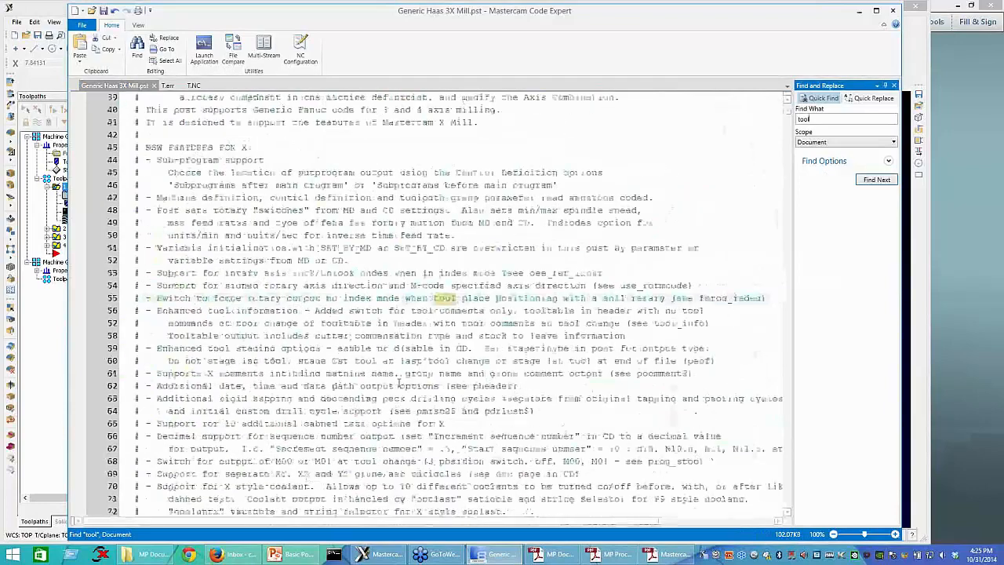
pyautogui.press('Return')
pyautogui.press('Return')
pyautogui.press('Return')
pyautogui.press('Return')
pyautogui.press('Return')
pyautogui.press('Return')
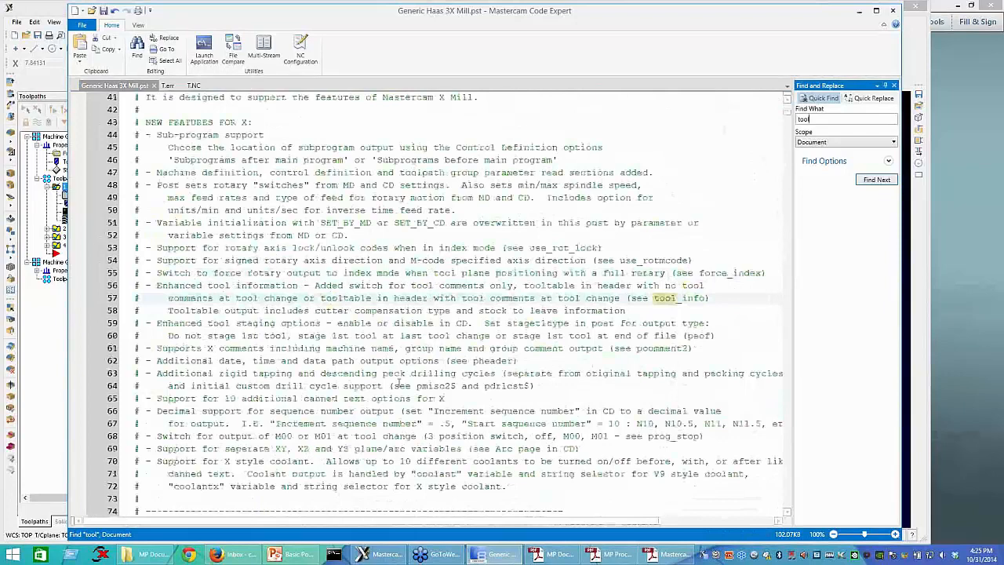
pyautogui.press('Return')
pyautogui.press('Return')
pyautogui.press('Return')
pyautogui.press('Return')
pyautogui.press('Return')
pyautogui.press('Return')
pyautogui.press('Return')
pyautogui.press('Return')
pyautogui.press('Return')
pyautogui.press('Return')
pyautogui.press('Return')
pyautogui.press('Return')
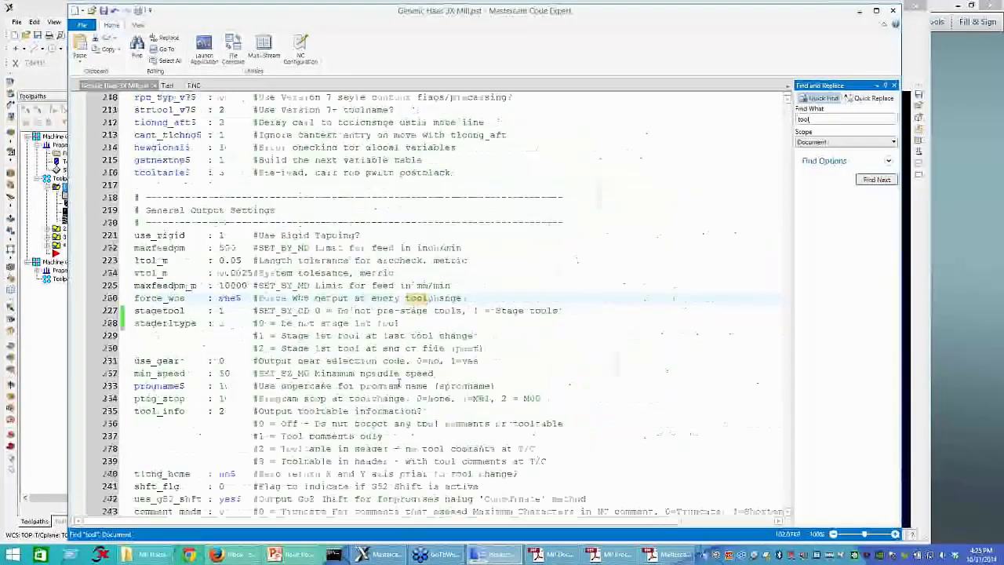
pyautogui.press('Return')
pyautogui.press('Return')
pyautogui.press('Return')
pyautogui.press('Return')
pyautogui.press('Return')
pyautogui.press('Return')
pyautogui.press('Return')
pyautogui.press('Return')
pyautogui.press('Return')
pyautogui.press('Return')
pyautogui.press('Return')
pyautogui.press('Return')
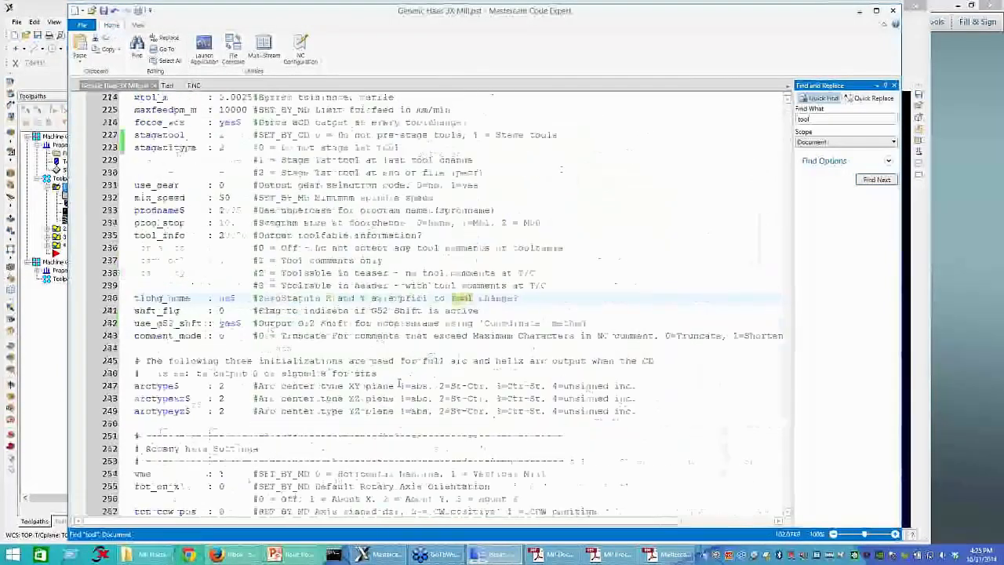
pyautogui.press('Return')
pyautogui.press('Return')
pyautogui.press('Return')
pyautogui.press('Return')
pyautogui.press('Return')
pyautogui.press('Return')
pyautogui.press('Return')
pyautogui.press('Return')
pyautogui.press('Return')
pyautogui.press('Return')
pyautogui.press('Return')
pyautogui.press('Return')
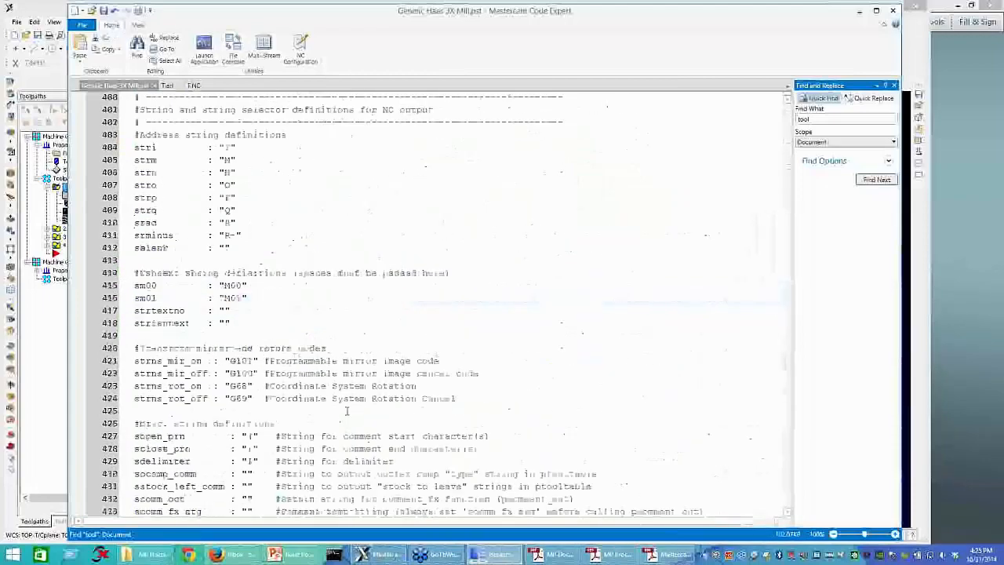
pyautogui.press('Return')
pyautogui.press('Return')
pyautogui.press('Return')
pyautogui.press('Return')
pyautogui.press('Return')
pyautogui.press('Return')
pyautogui.press('Return')
pyautogui.press('Return')
pyautogui.press('Return')
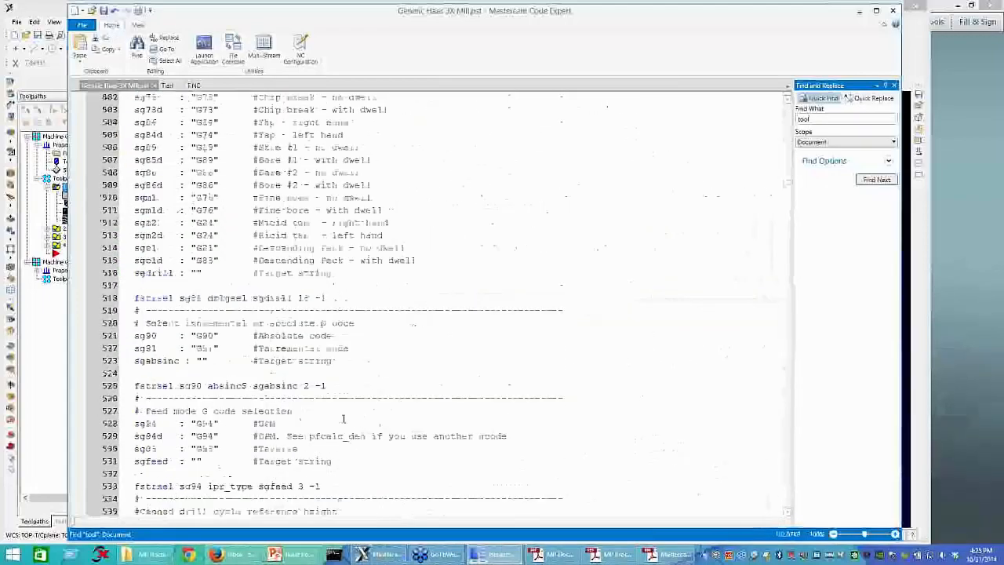
pyautogui.press('Return')
pyautogui.press('Return')
pyautogui.press('Return')
pyautogui.press('Return')
pyautogui.press('Return')
pyautogui.press('Return')
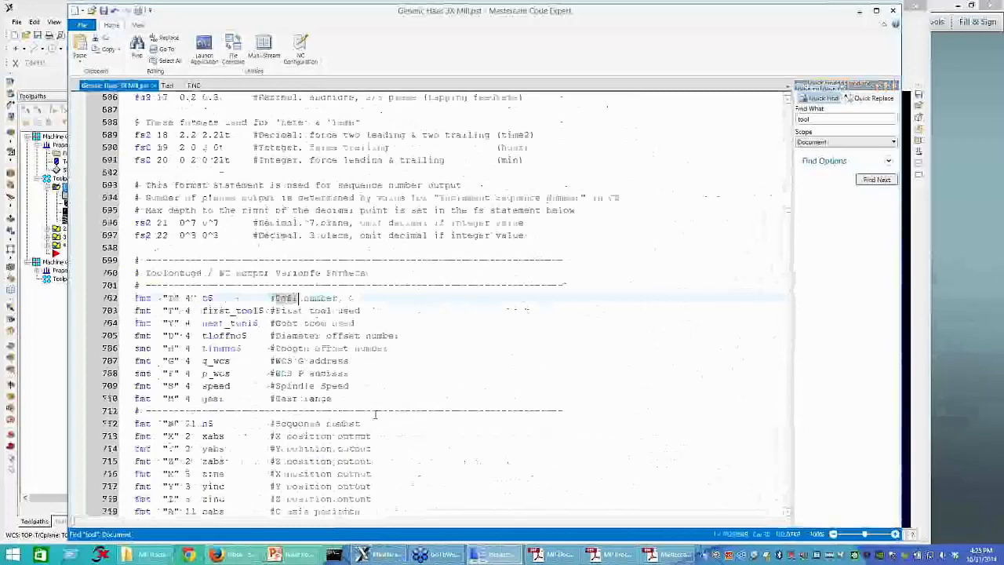
pyautogui.press('Return')
pyautogui.press('Return')
pyautogui.press('Return')
pyautogui.press('Return')
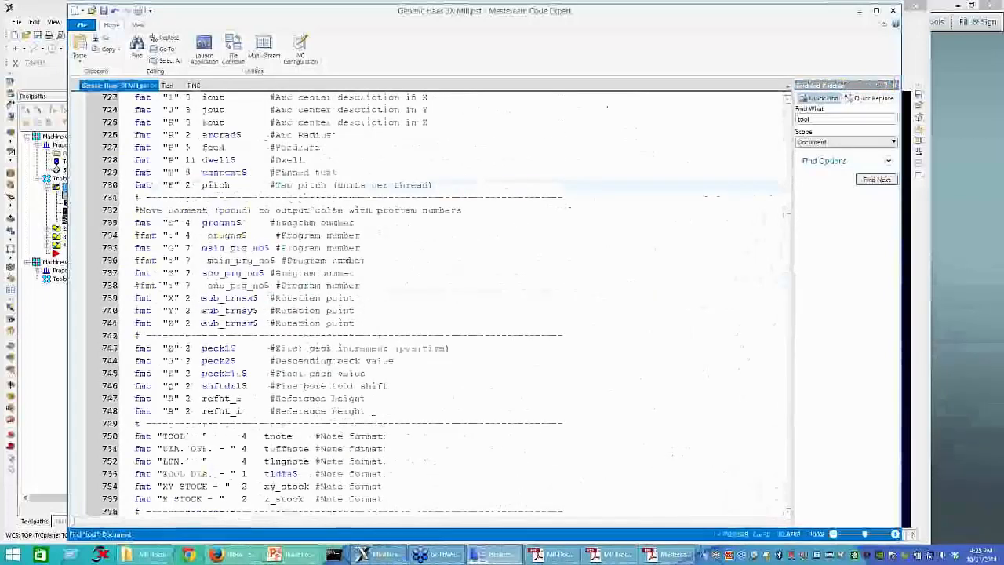
pyautogui.press('Return')
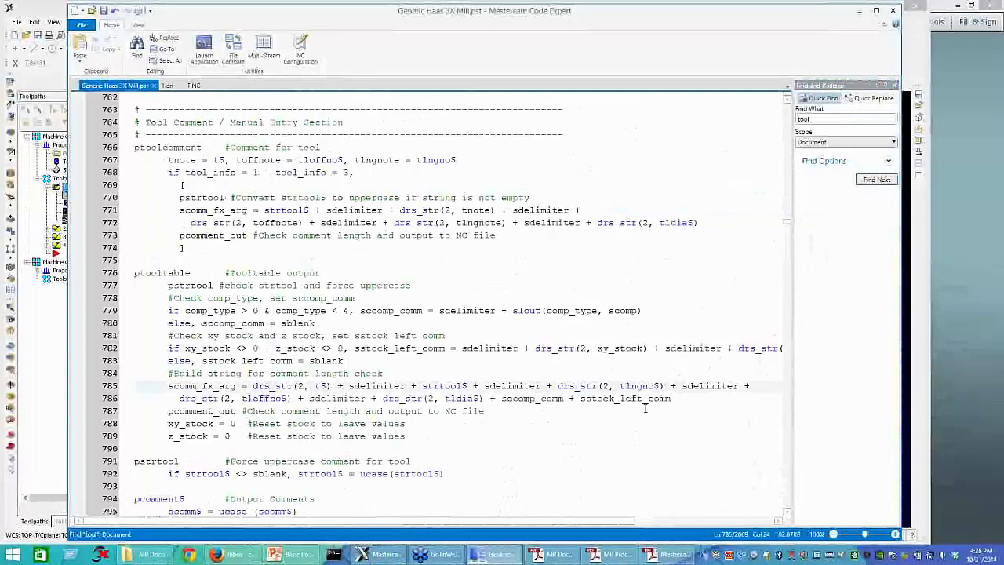
pyautogui.click(564, 399)
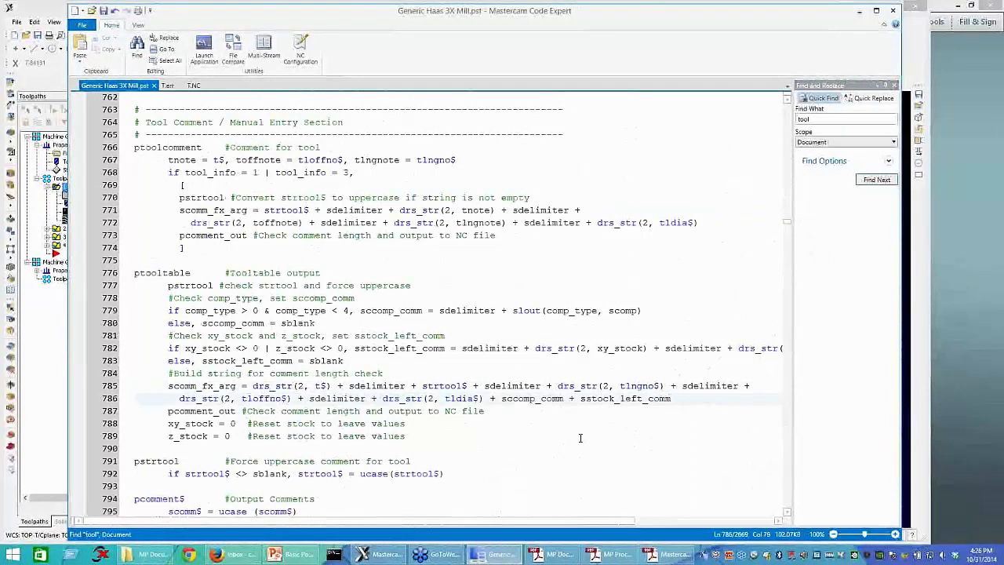
pyautogui.write('stepover')
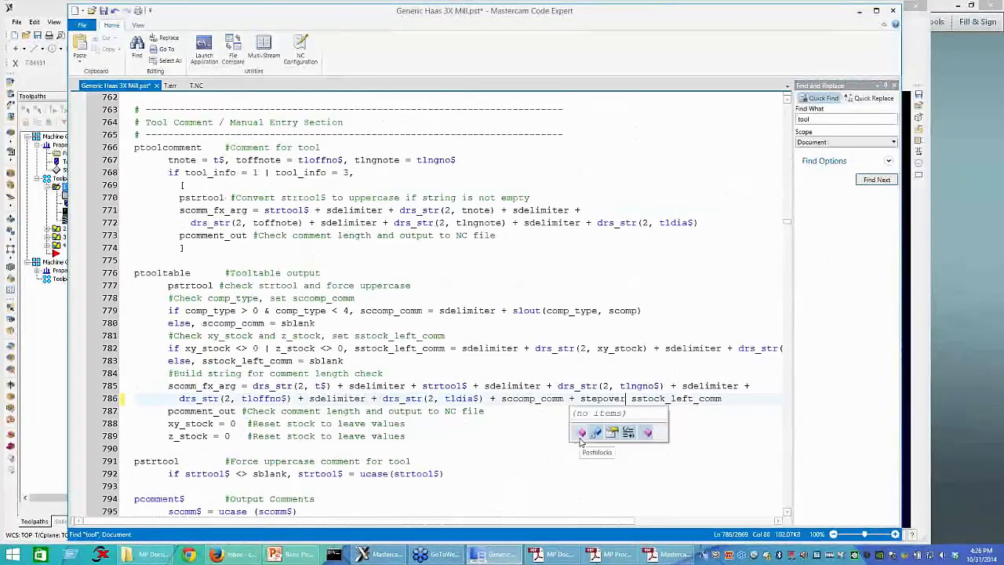
pyautogui.press('BackSpace')
pyautogui.press('BackSpace')
pyautogui.press('BackSpace')
pyautogui.press('BackSpace')
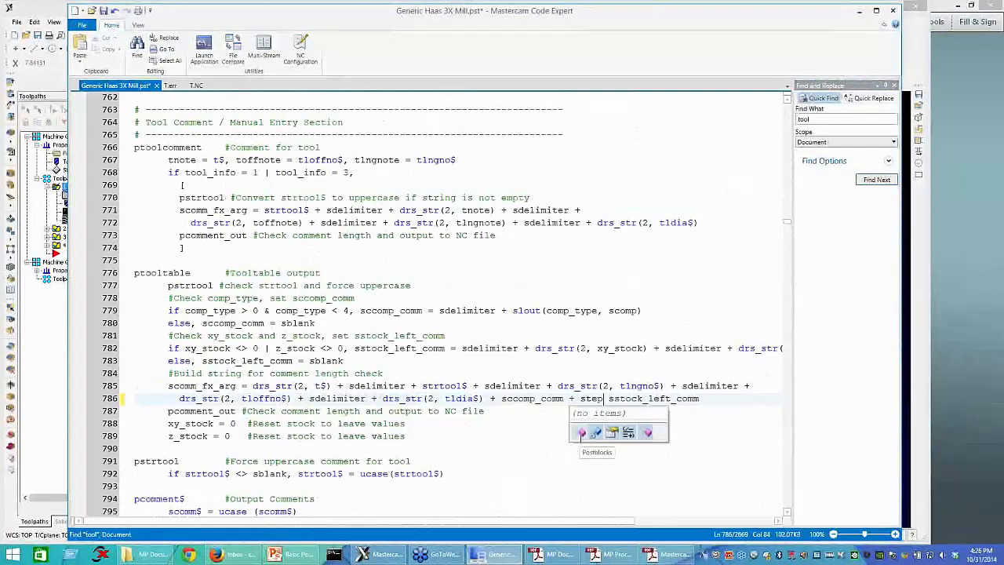
pyautogui.press('BackSpace')
pyautogui.press('BackSpace')
pyautogui.press('BackSpace')
pyautogui.press('BackSpace')
# Step: Insert drs_str(2, stepover) + before sstock_left_comm in the ptooltable comment string and save the post
pyautogui.write('drs')
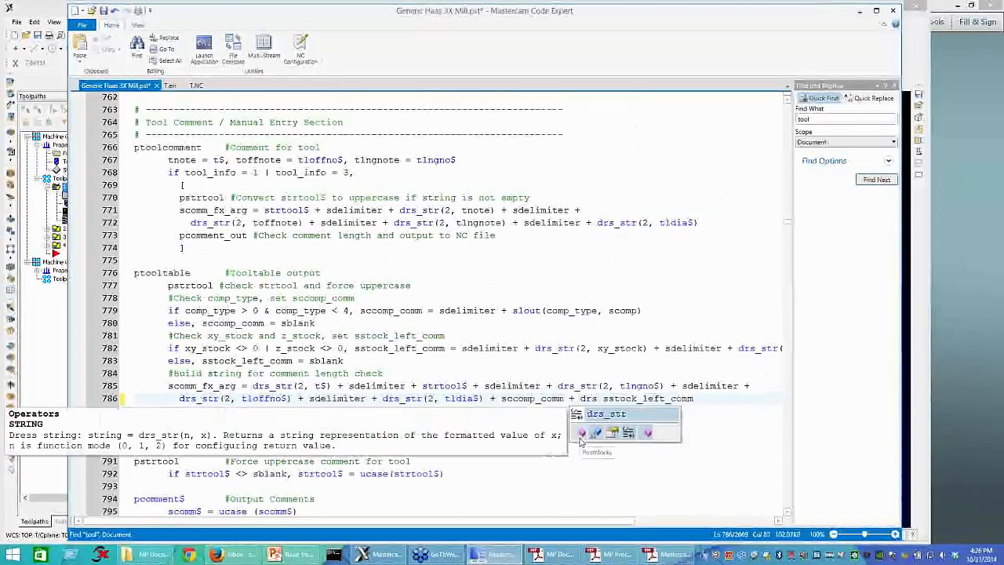
pyautogui.press('Tab')
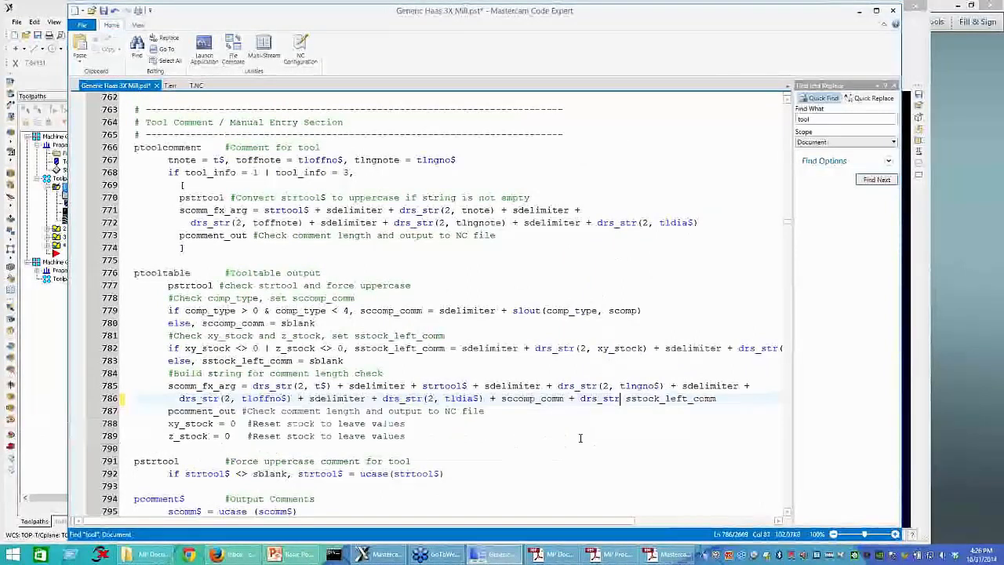
pyautogui.write('(2, ste')
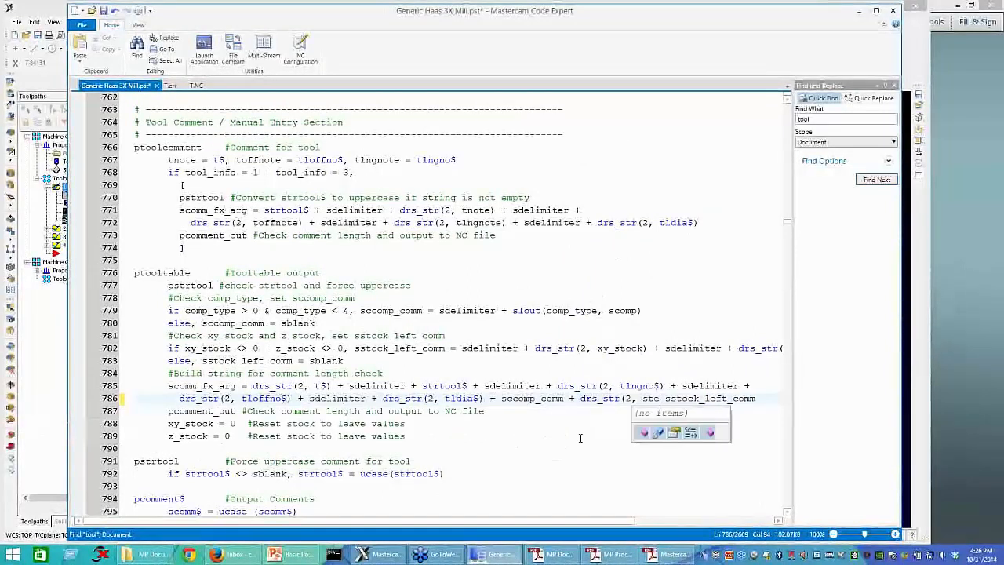
pyautogui.write('pover)')
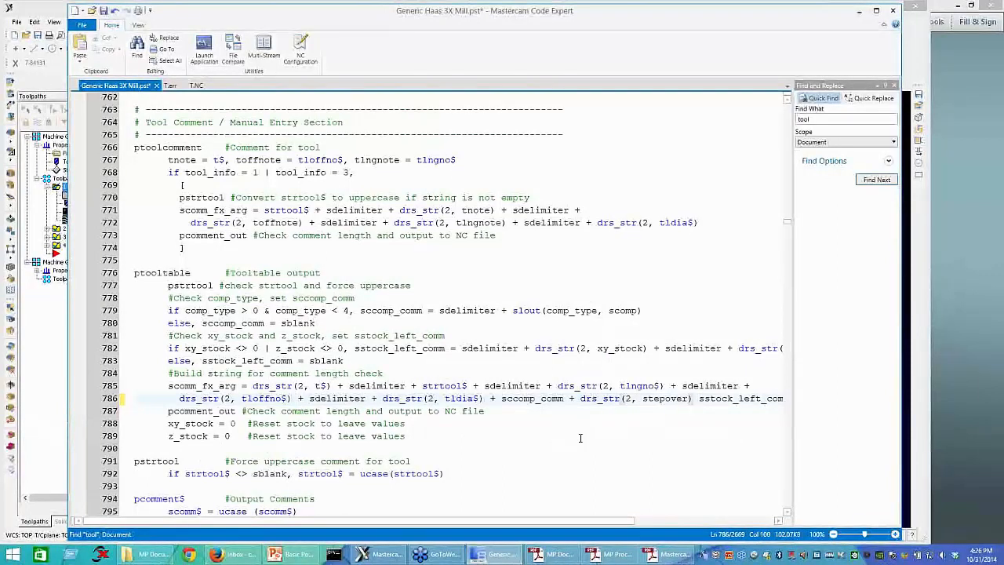
pyautogui.write(' +')
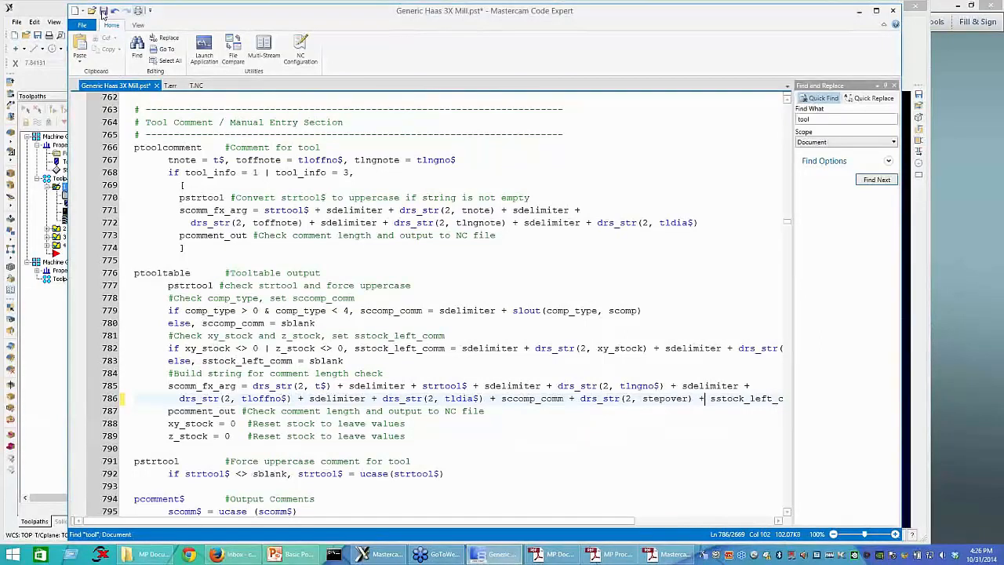
pyautogui.hotkey('ctrl', 's')
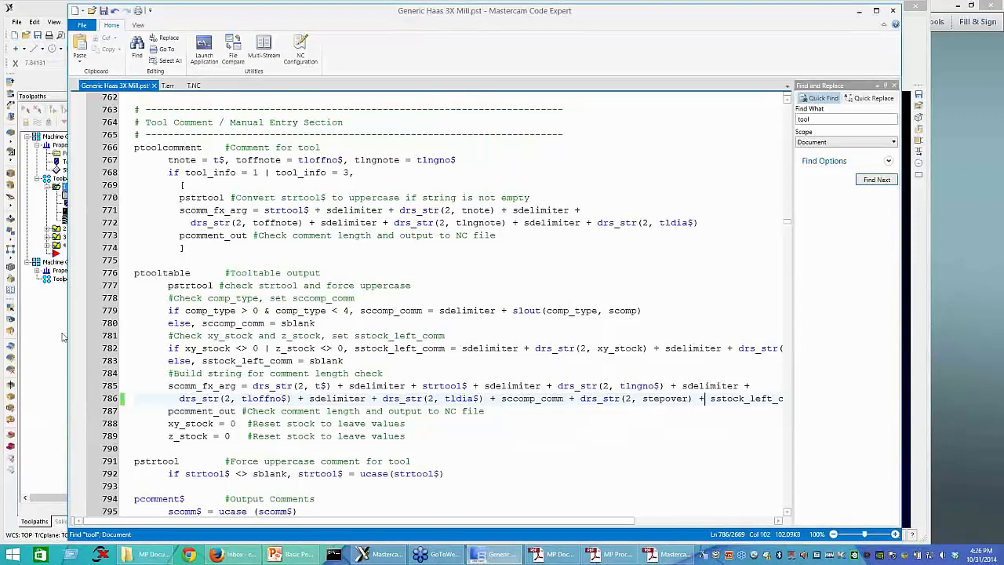
# Step: Switch to Mastercam, post the toolpaths with the edited post, and reload T.NC in Code Expert
pyautogui.click(63, 335)
pyautogui.click(114, 109)
pyautogui.click(373, 274)
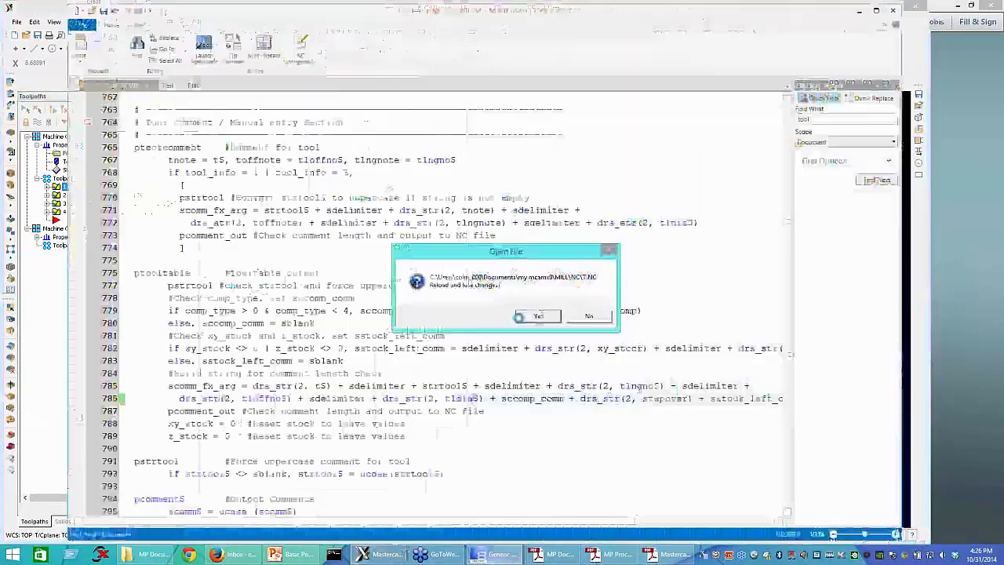
pyautogui.click(518, 317)
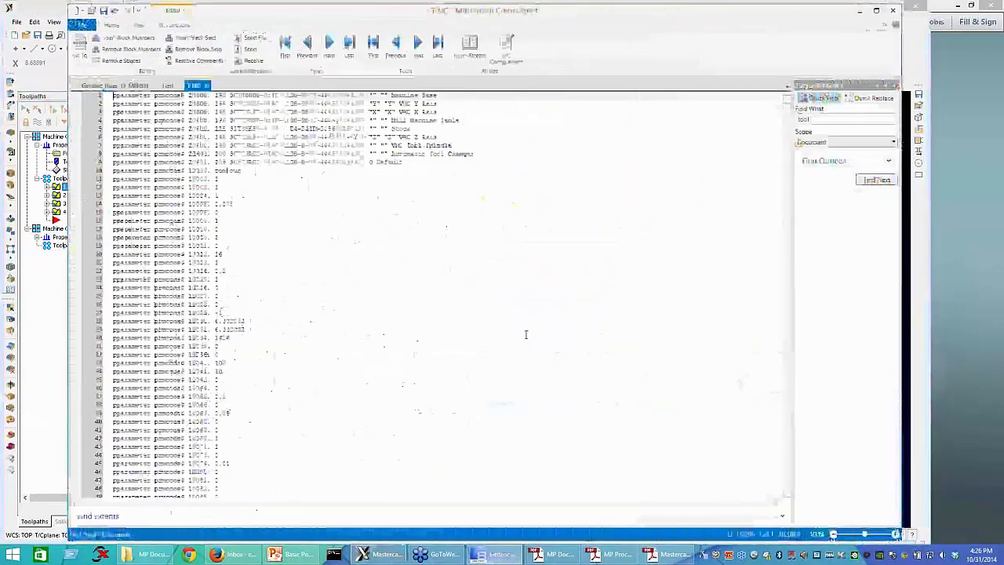
# Step: In Generic Haas 3X Mill.pst, comment out the "pparameter", ~prmcode$, ~sparameter$, e$ debug line with #
pyautogui.click(106, 85)
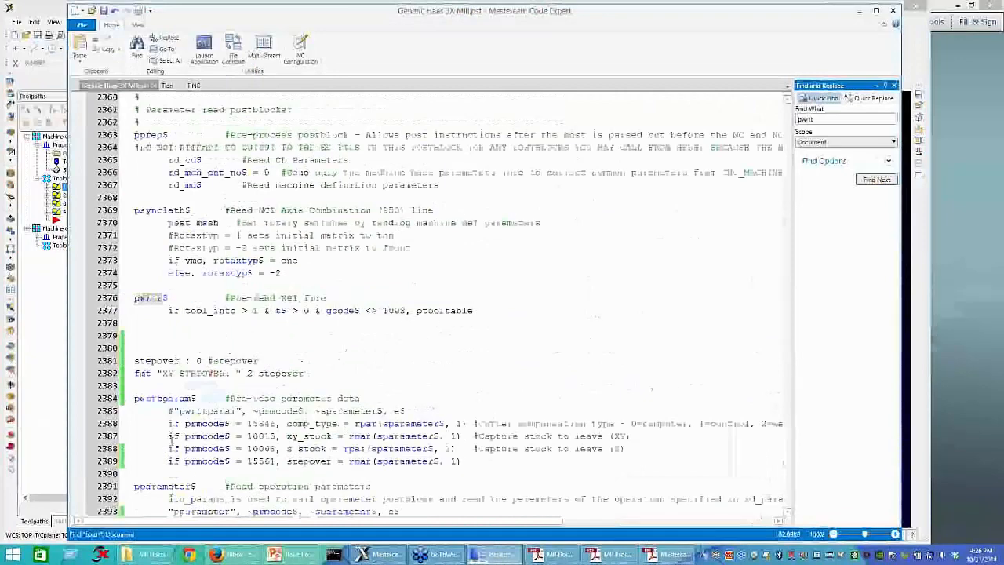
pyautogui.scroll(-2, 172, 439)
pyautogui.click(170, 437)
pyautogui.write('#')
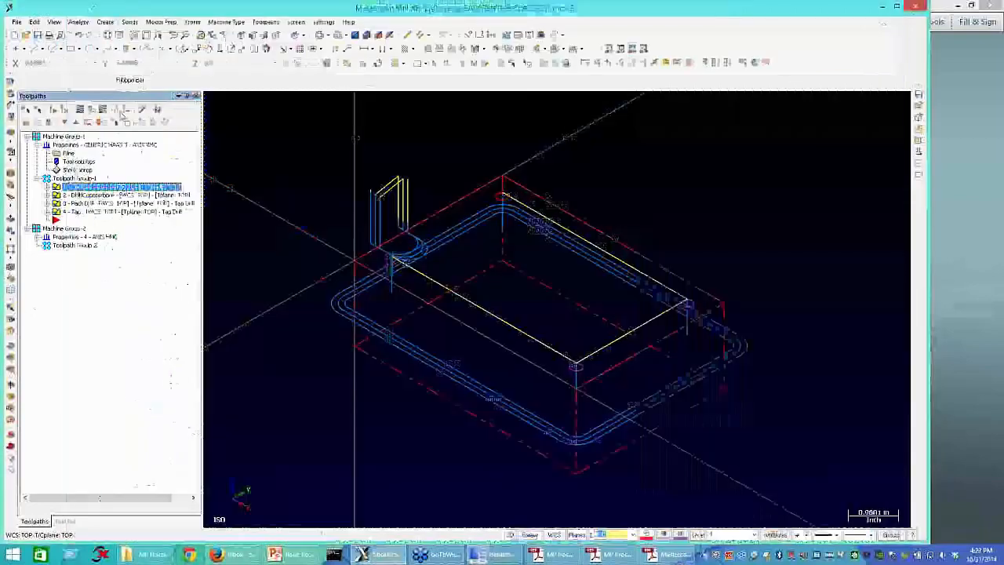
# Step: Post the toolpaths from Mastercam again as an NC file and reload T.NC in Code Expert
pyautogui.click(120, 112)
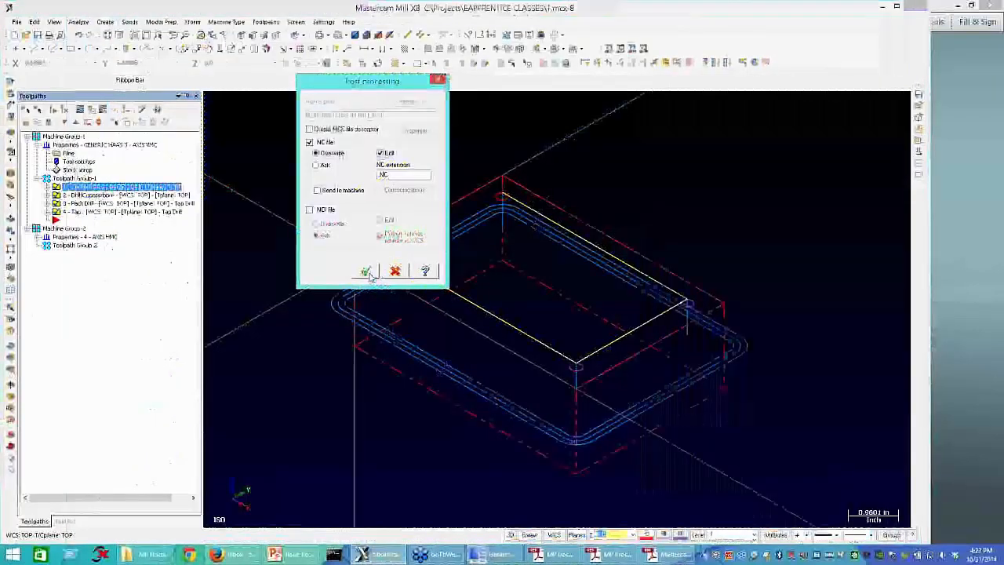
pyautogui.click(366, 272)
pyautogui.click(536, 315)
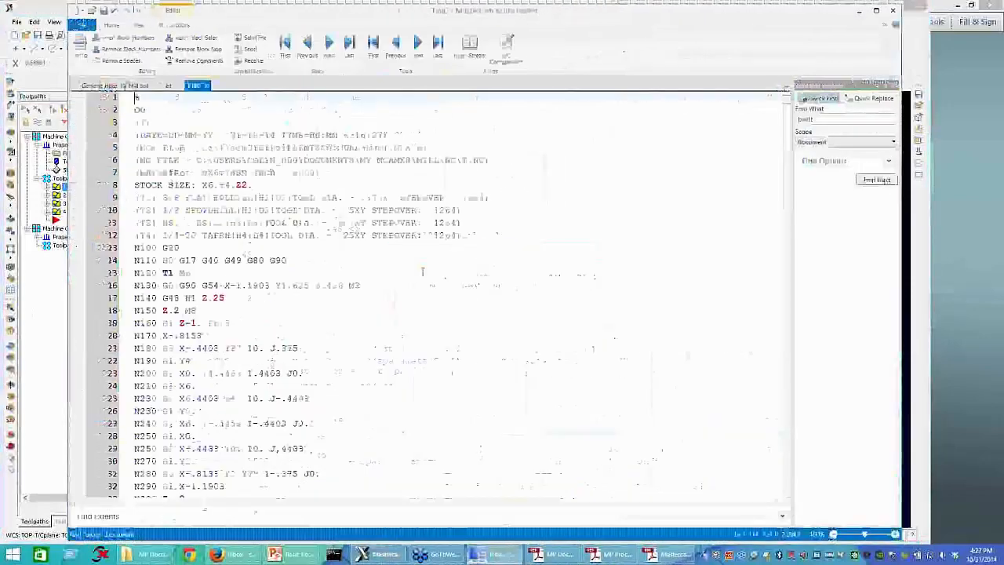
# Step: Examine the XY STEPOVER output on the T1 to T4 tool table lines of T.NC
pyautogui.click(486, 200)
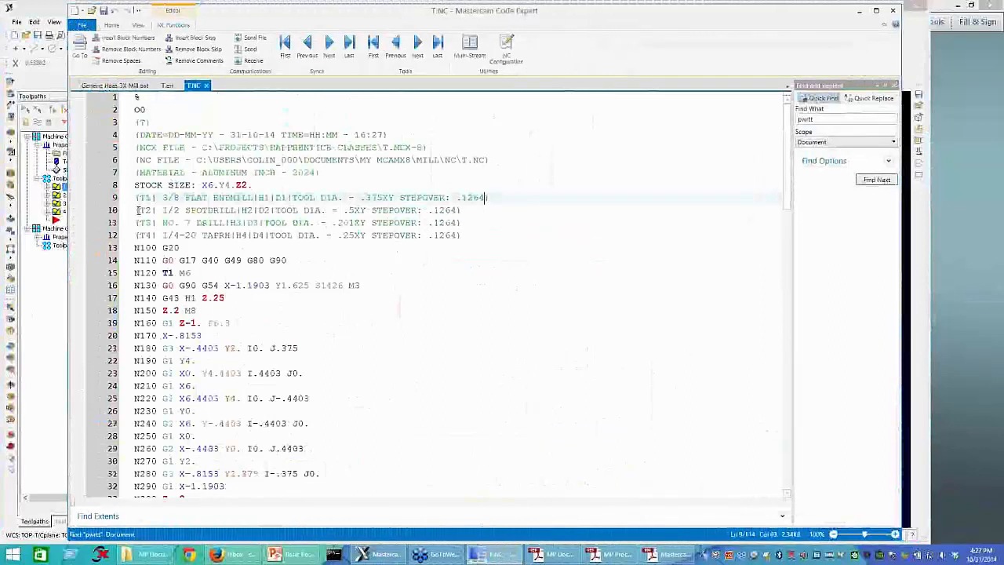
pyautogui.keyDown('shift'); pyautogui.click(383, 198); pyautogui.keyUp('shift')
pyautogui.moveTo(453, 207); pyautogui.dragTo(466, 236)
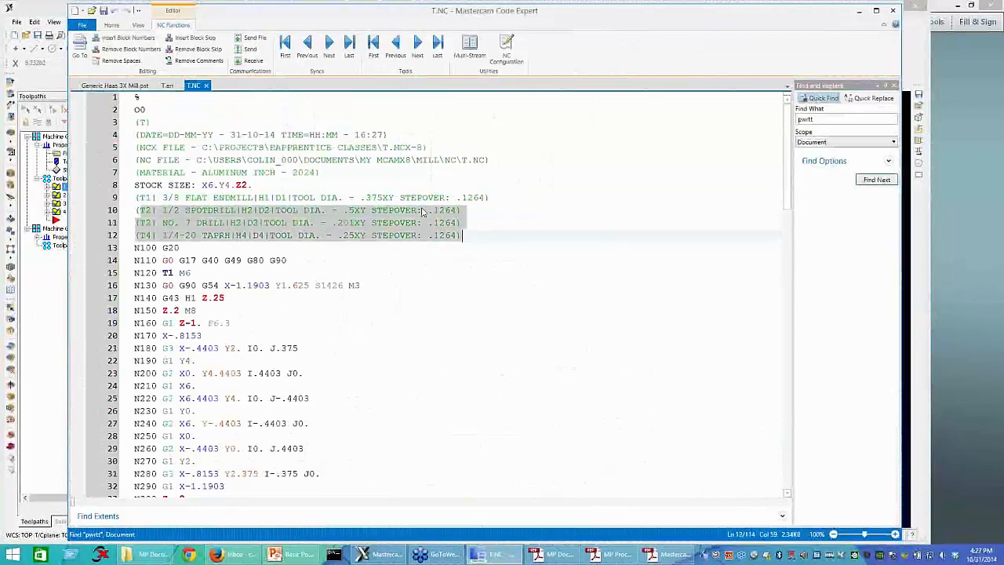
pyautogui.moveTo(488, 197); pyautogui.dragTo(401, 201)
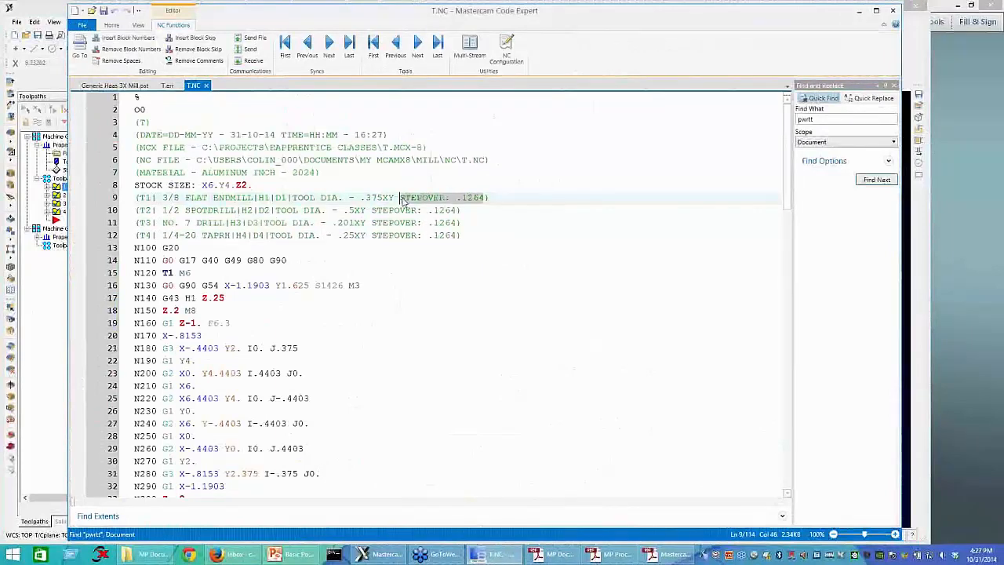
# Step: Switch to Mastercam and expand the first operation in Toolpath Group-1
pyautogui.click(53, 189)
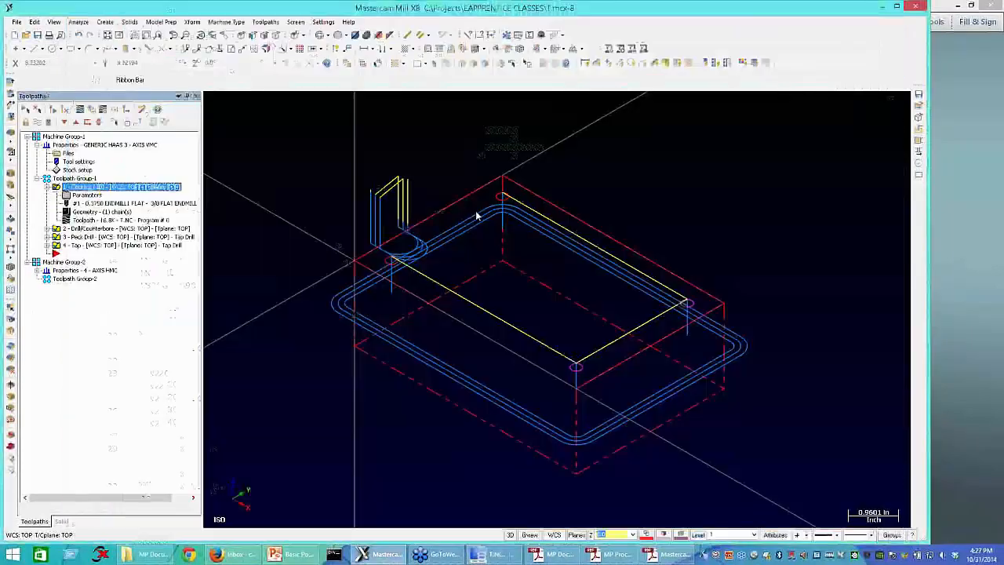